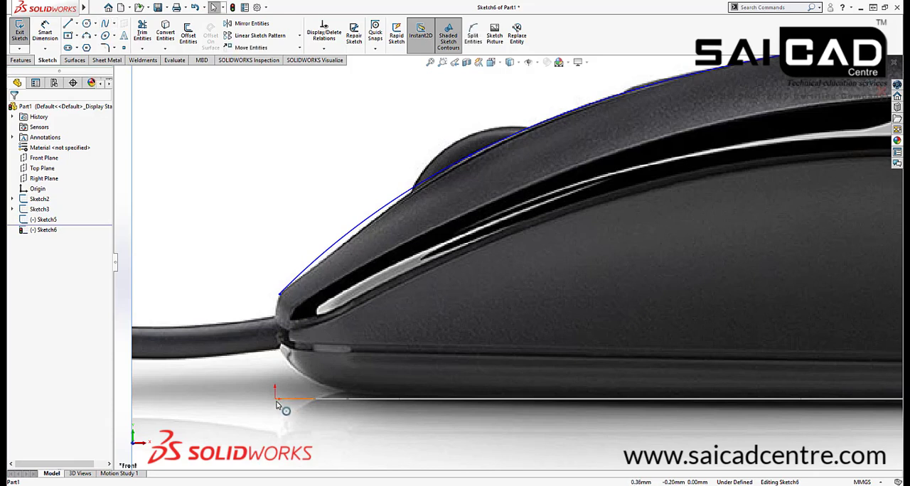
Add a vertical relation between the side-profile spline's front endpoint and the origin
{"action": "left_click", "coordinate": [275, 397]}
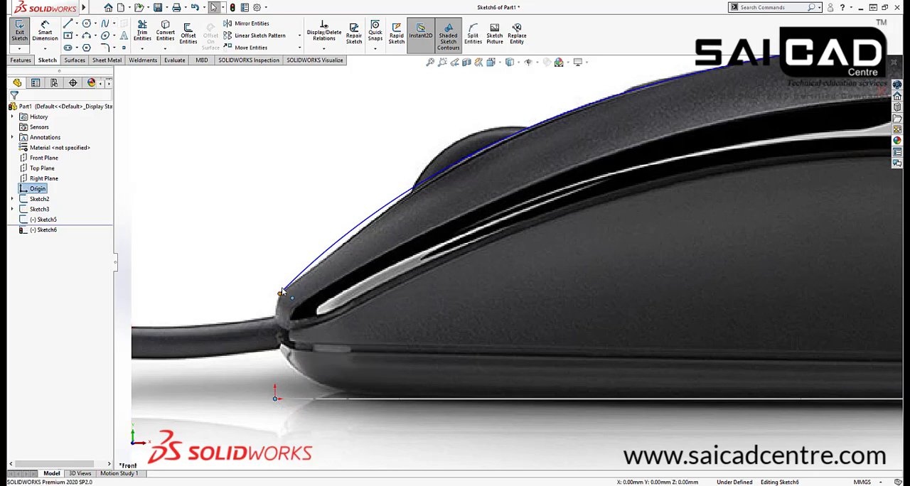
{"action": "left_click", "coordinate": [279, 293], "text": "ctrl"}
{"action": "left_click", "coordinate": [319, 255]}
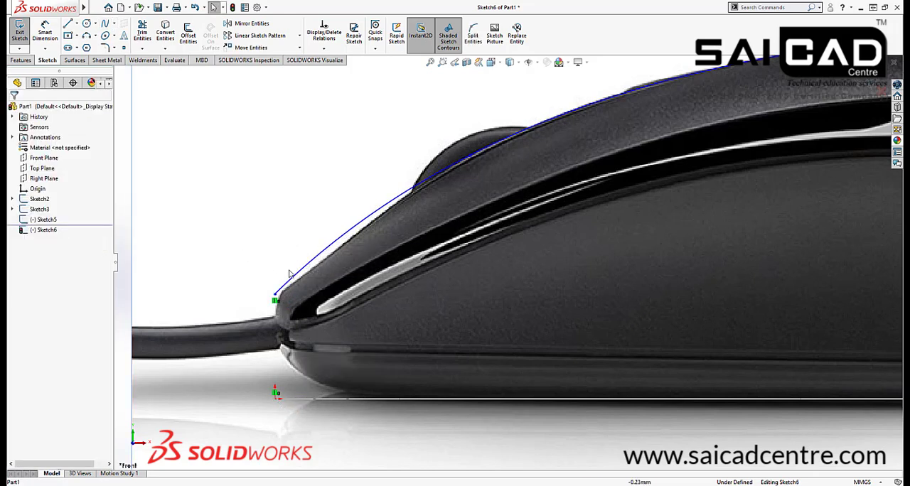
Lower the spline's front endpoint to about 7.92 mm above the origin, at the nose of the pictured mouse
{"action": "left_click", "coordinate": [276, 294]}
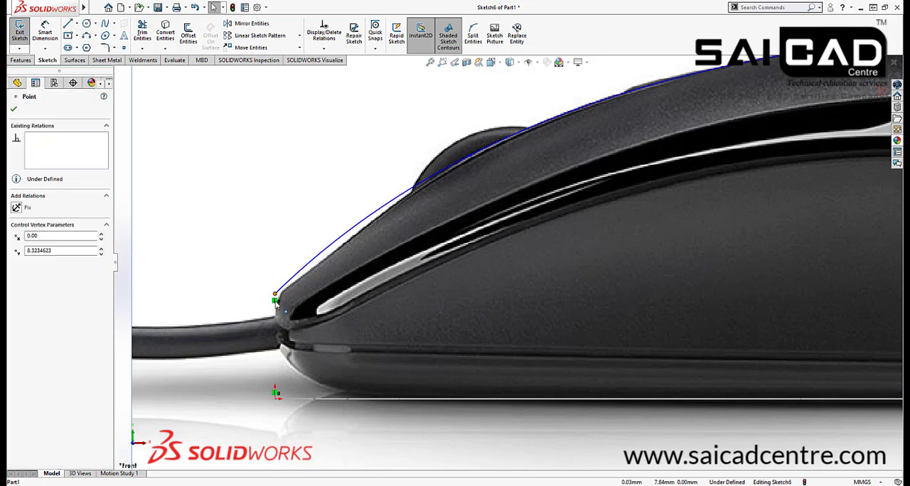
{"action": "left_click_drag", "start_coordinate": [275, 302], "coordinate": [276, 299]}
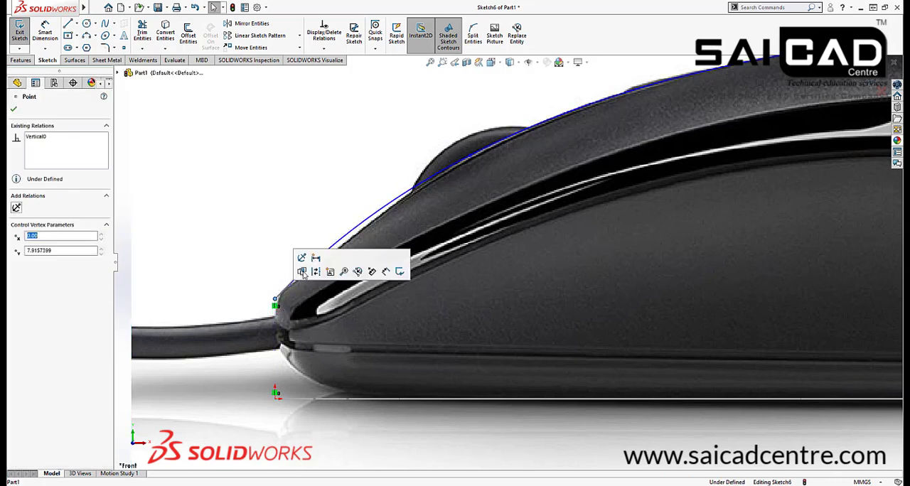
{"action": "left_click", "coordinate": [332, 220]}
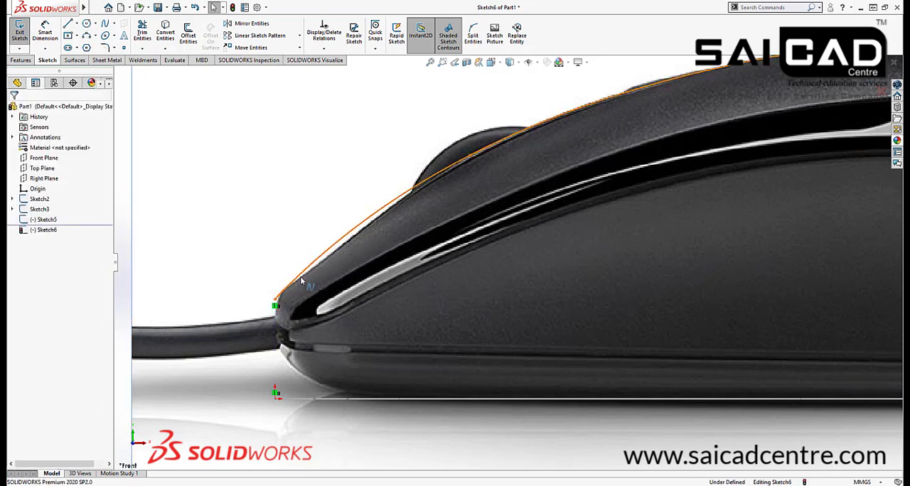
Reshape the spline's front section with its point and tangent handle, and refine it beside the scroll wheel to follow the pictured top edge
{"action": "left_click", "coordinate": [301, 281]}
{"action": "left_click", "coordinate": [322, 255]}
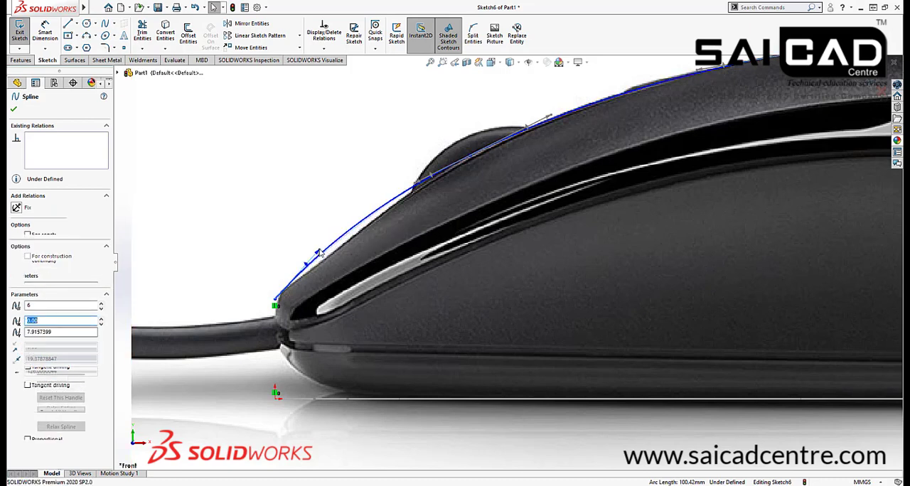
{"action": "scroll", "coordinate": [329, 259], "scroll_direction": "up", "scroll_amount": 3}
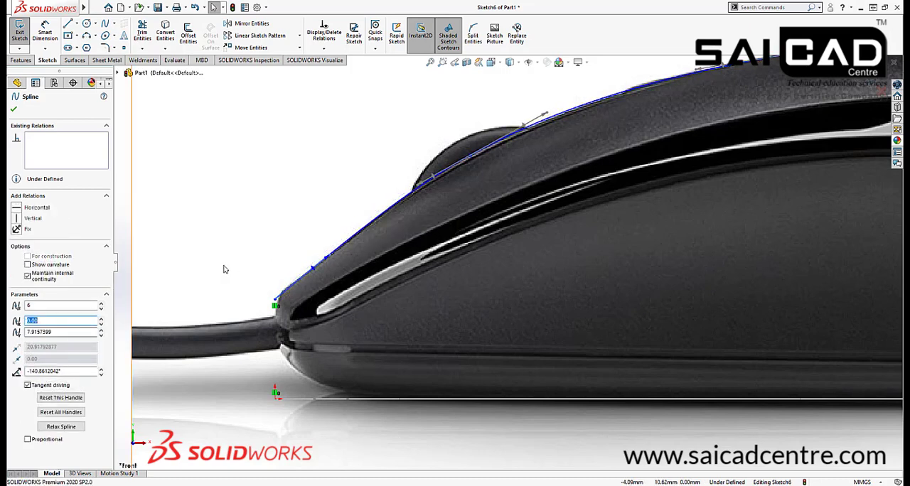
{"action": "scroll", "coordinate": [377, 293], "scroll_direction": "down", "scroll_amount": 6}
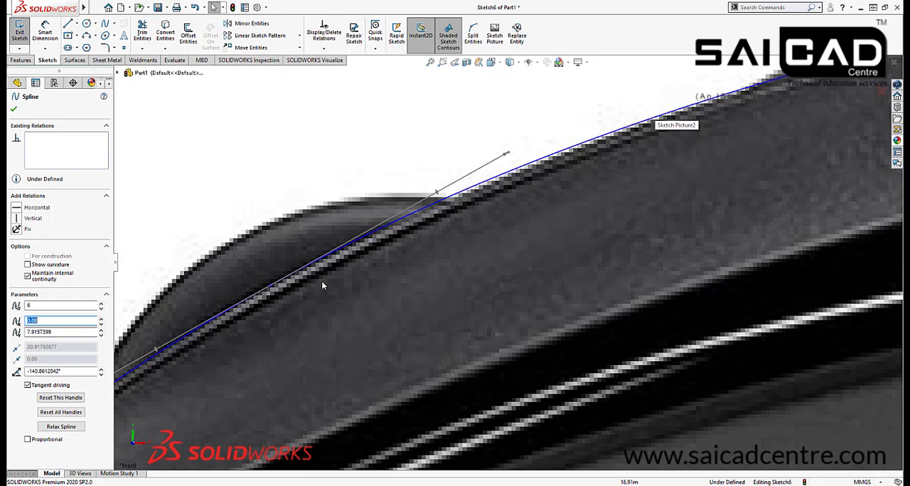
{"action": "left_click", "coordinate": [277, 291]}
{"action": "left_click_drag", "start_coordinate": [278, 290], "coordinate": [281, 290]}
{"action": "scroll", "coordinate": [506, 235], "scroll_direction": "up", "scroll_amount": 8}
{"action": "key", "text": "Escape"}
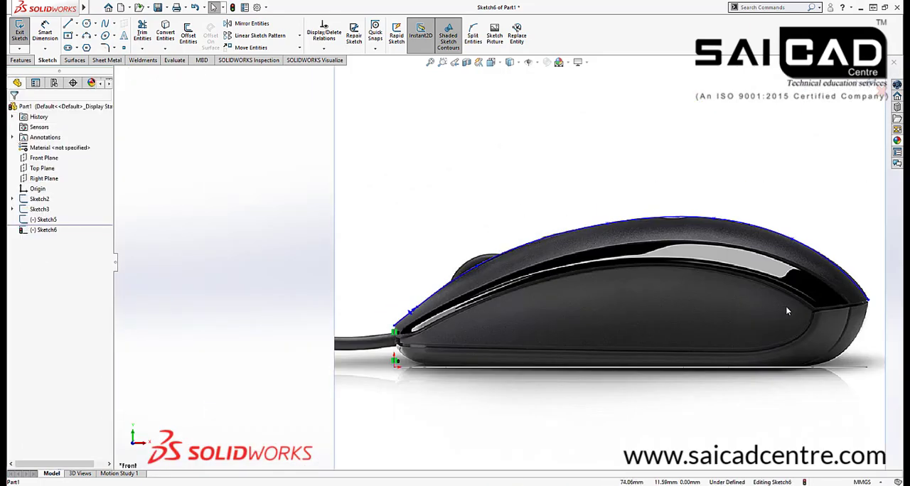
Examine the complete profile spline with the reference pictures hidden, and bring the pictures back
{"action": "scroll", "coordinate": [859, 325], "scroll_direction": "down", "scroll_amount": 2}
{"action": "middle_click_drag", "start_coordinate": [820, 355], "coordinate": [823, 372]}
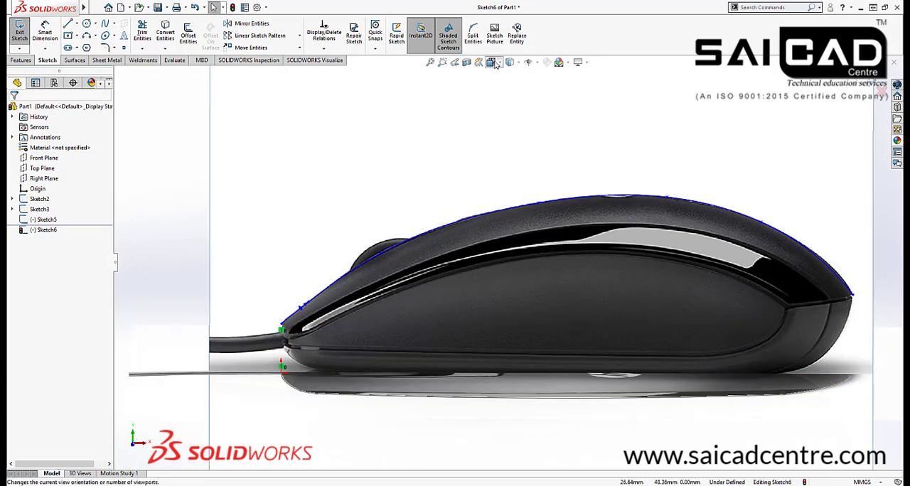
{"action": "left_click", "coordinate": [528, 62]}
{"action": "scroll", "coordinate": [587, 263], "scroll_direction": "up", "scroll_amount": 4}
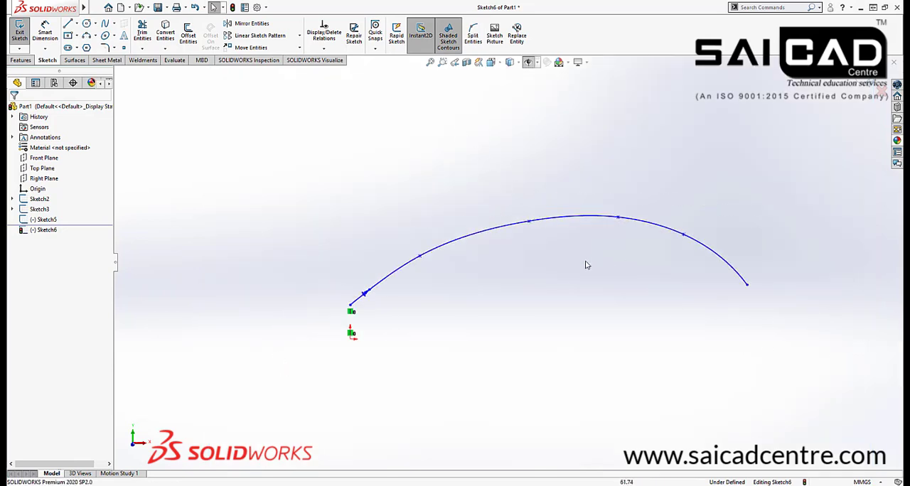
{"action": "scroll", "coordinate": [654, 332], "scroll_direction": "up", "scroll_amount": 1}
{"action": "mouse_move", "coordinate": [655, 332]}
{"action": "middle_mouse_down"}
{"action": "mouse_move", "coordinate": [641, 398]}
{"action": "mouse_move", "coordinate": [653, 350]}
{"action": "middle_mouse_up"}
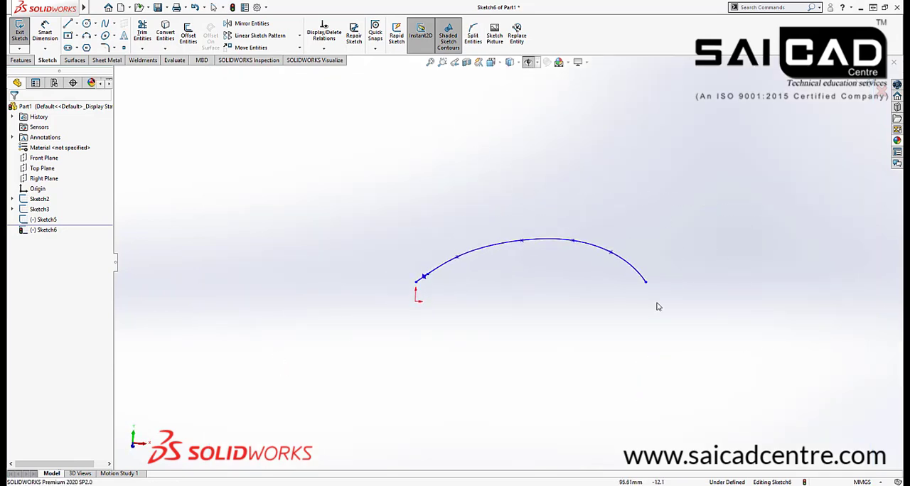
{"action": "left_click", "coordinate": [531, 61]}
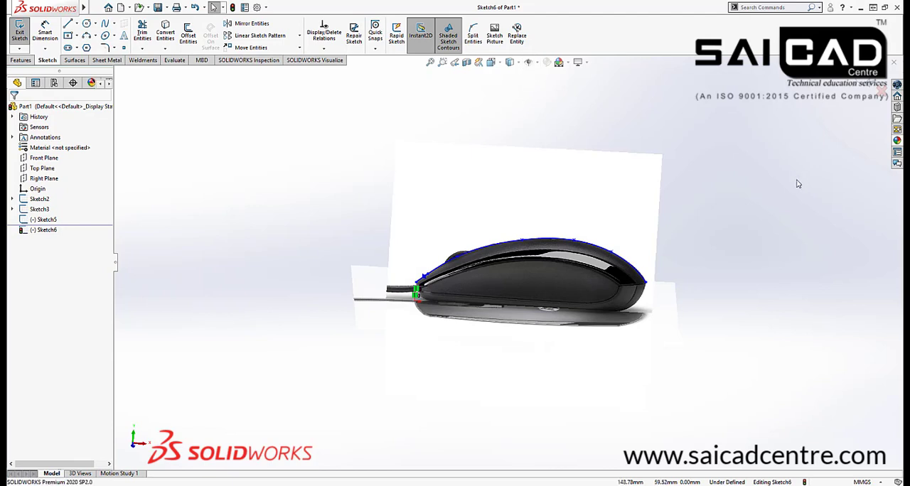
Add a vertical relation between the spline's rear endpoint and the rear endpoint of Sketch5, and exit the sketch
{"action": "middle_click_drag", "start_coordinate": [679, 271], "coordinate": [642, 331]}
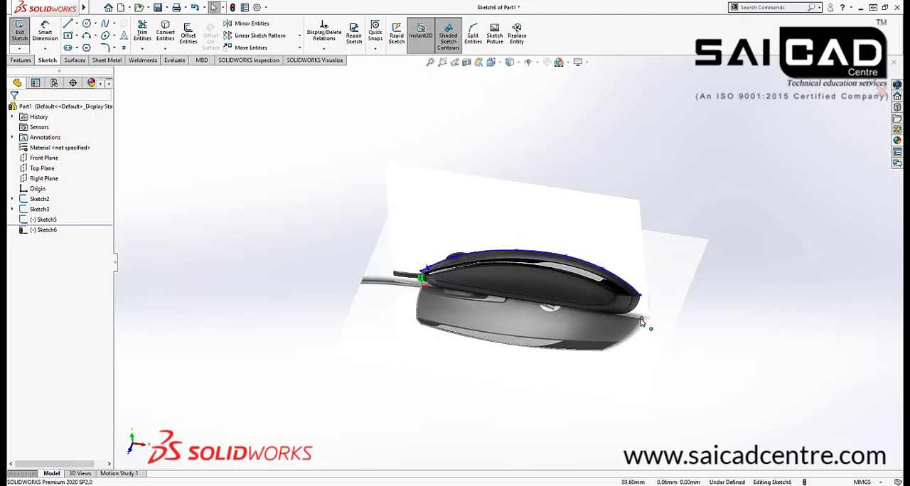
{"action": "left_click", "coordinate": [642, 298], "text": "ctrl"}
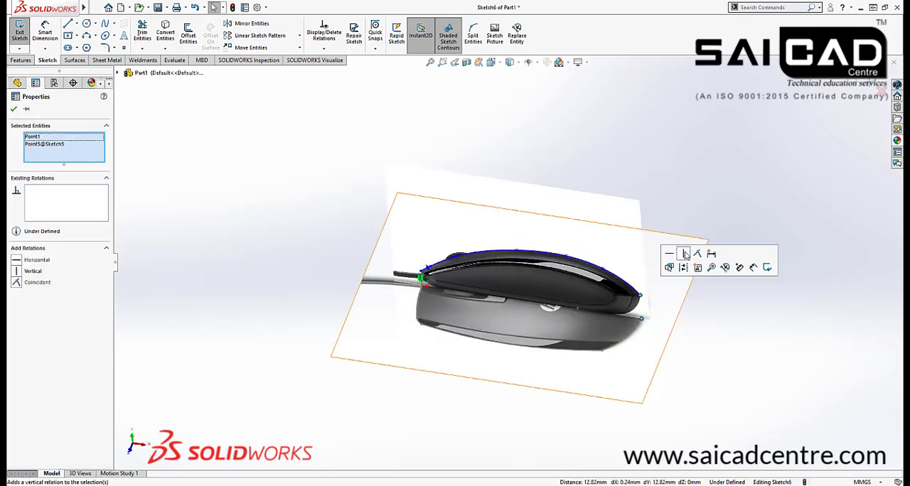
{"action": "left_click", "coordinate": [684, 253]}
{"action": "left_click", "coordinate": [667, 363]}
{"action": "scroll", "coordinate": [619, 351], "scroll_direction": "down", "scroll_amount": 3}
{"action": "mouse_move", "coordinate": [621, 324]}
{"action": "middle_mouse_down"}
{"action": "mouse_move", "coordinate": [635, 256]}
{"action": "mouse_move", "coordinate": [633, 295]}
{"action": "mouse_move", "coordinate": [634, 267]}
{"action": "middle_mouse_up"}
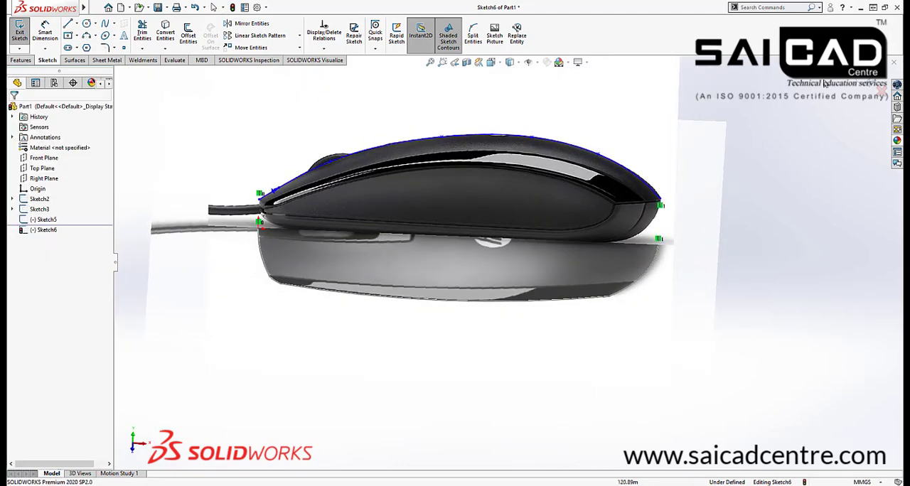
{"action": "left_click", "coordinate": [870, 84]}
Hide the reference picture sketches, Sketch2 and Sketch3, leaving the two outline sketches in view
{"action": "mouse_move", "coordinate": [549, 284]}
{"action": "middle_mouse_down"}
{"action": "mouse_move", "coordinate": [548, 207]}
{"action": "mouse_move", "coordinate": [489, 333]}
{"action": "mouse_move", "coordinate": [471, 283]}
{"action": "middle_mouse_up"}
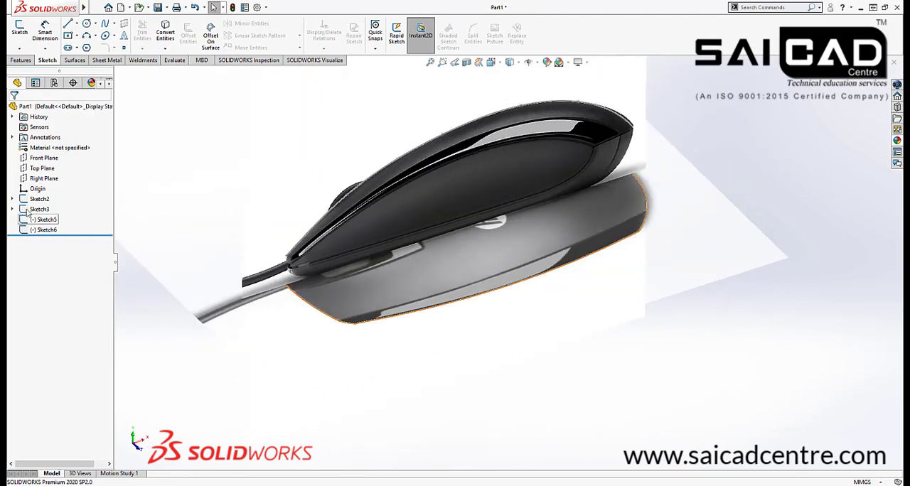
{"action": "left_click", "coordinate": [37, 210]}
{"action": "left_click", "coordinate": [42, 198], "text": "ctrl"}
{"action": "left_click", "coordinate": [46, 181]}
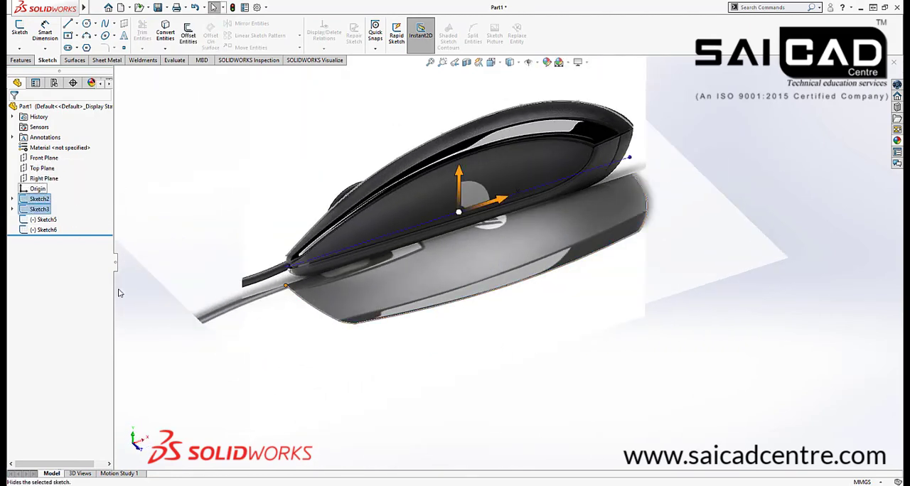
{"action": "scroll", "coordinate": [460, 312], "scroll_direction": "up", "scroll_amount": 4}
{"action": "mouse_move", "coordinate": [460, 311]}
{"action": "middle_mouse_down"}
{"action": "mouse_move", "coordinate": [439, 238]}
{"action": "mouse_move", "coordinate": [417, 221]}
{"action": "mouse_move", "coordinate": [429, 371]}
{"action": "mouse_move", "coordinate": [430, 269]}
{"action": "middle_mouse_up"}
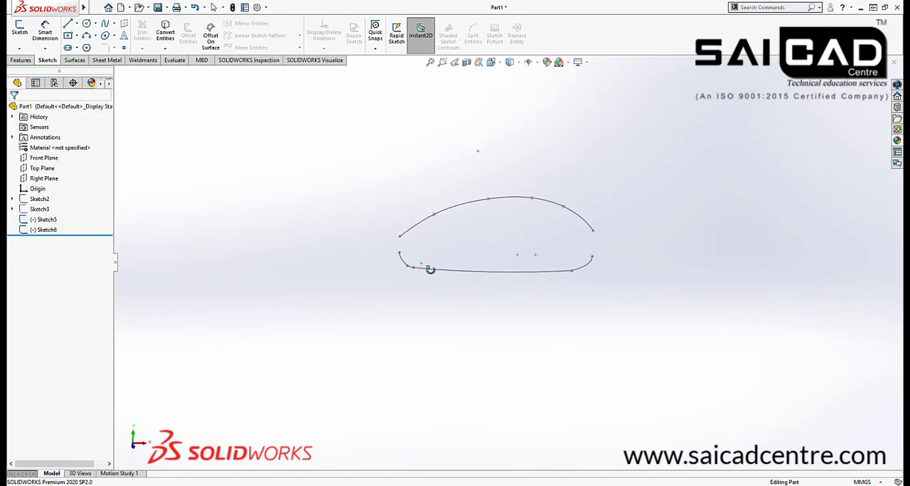
Create a projected curve with the sketch-on-sketch type from the side profile Sketch6 and the top outline Sketch5
{"action": "left_click", "coordinate": [75, 60]}
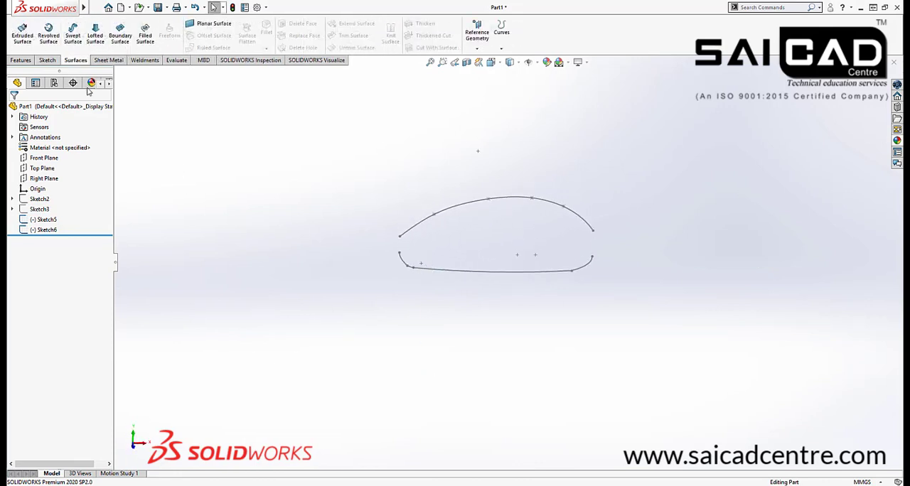
{"action": "left_click", "coordinate": [501, 34]}
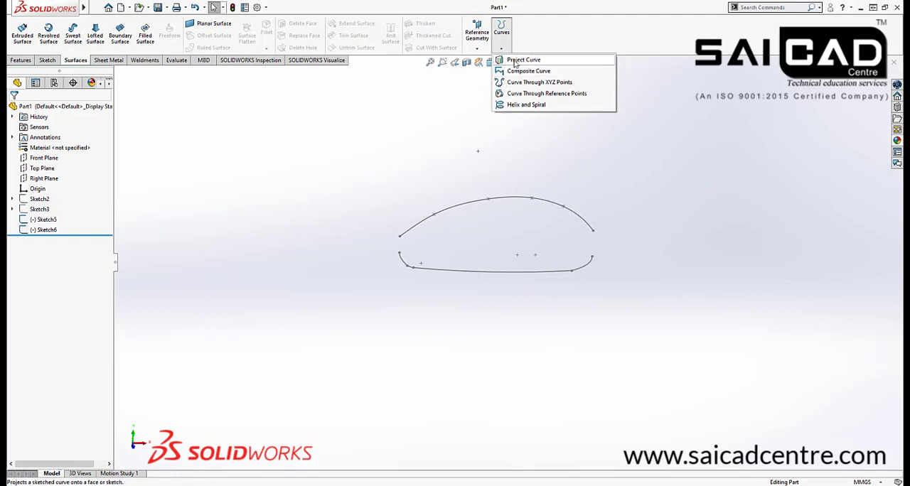
{"action": "left_click", "coordinate": [524, 60]}
{"action": "mouse_move", "coordinate": [431, 234]}
{"action": "middle_mouse_down"}
{"action": "mouse_move", "coordinate": [331, 280]}
{"action": "mouse_move", "coordinate": [469, 250]}
{"action": "mouse_move", "coordinate": [396, 252]}
{"action": "middle_mouse_up"}
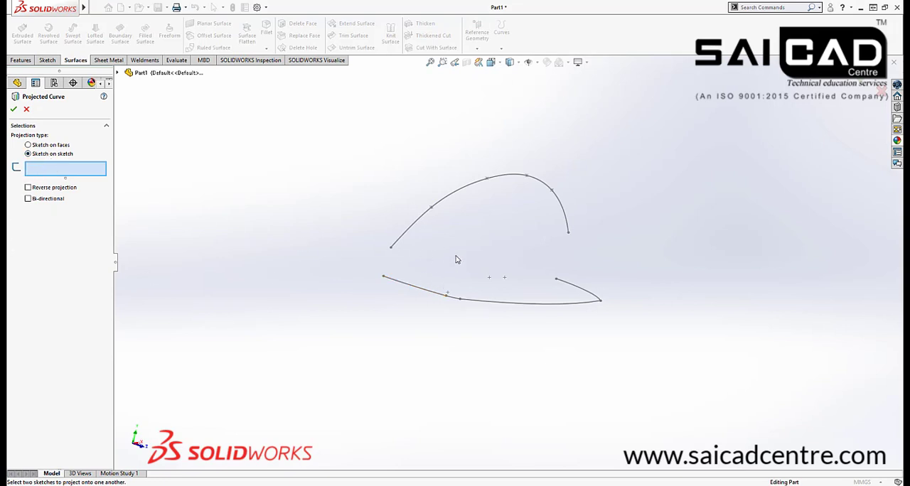
{"action": "left_click", "coordinate": [412, 228]}
{"action": "left_click", "coordinate": [416, 287]}
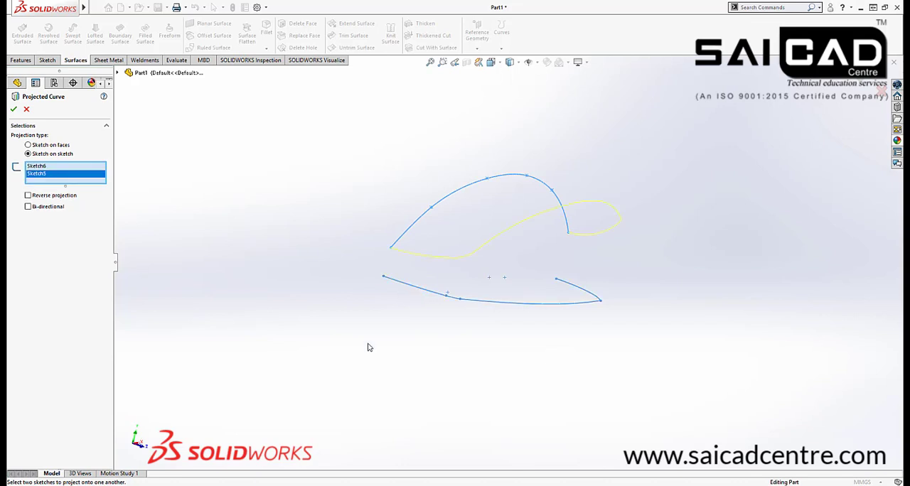
{"action": "mouse_move", "coordinate": [400, 320]}
{"action": "middle_mouse_down"}
{"action": "mouse_move", "coordinate": [440, 308]}
{"action": "mouse_move", "coordinate": [305, 291]}
{"action": "mouse_move", "coordinate": [299, 305]}
{"action": "mouse_move", "coordinate": [312, 325]}
{"action": "middle_mouse_up"}
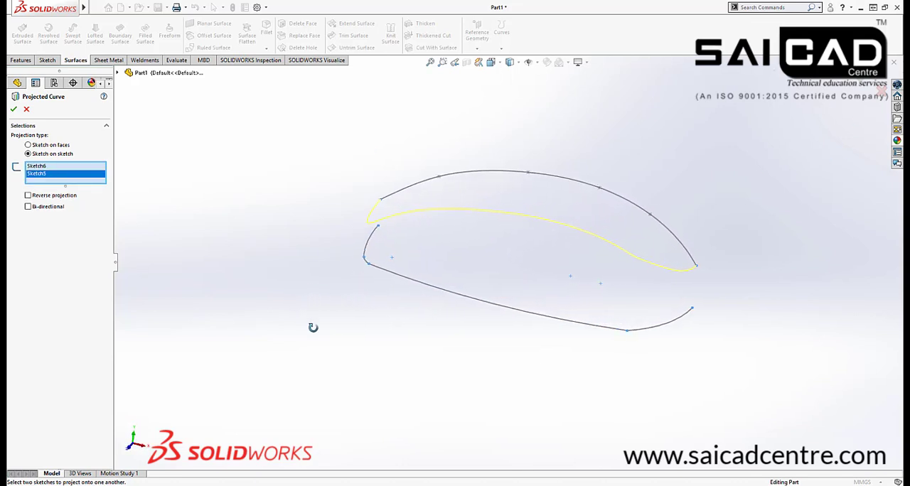
{"action": "left_click", "coordinate": [13, 109]}
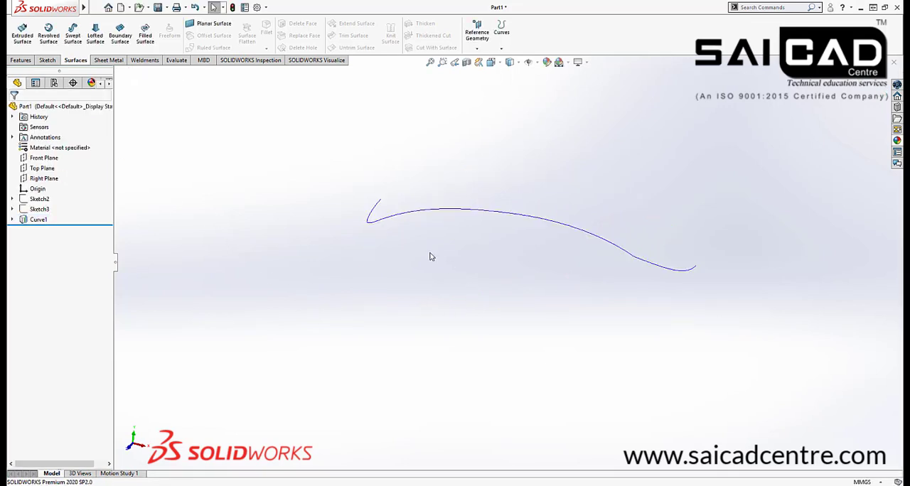
Show the top-view picture in Sketch2 to compare it with the projected curve, and hide it again
{"action": "left_click", "coordinate": [34, 201]}
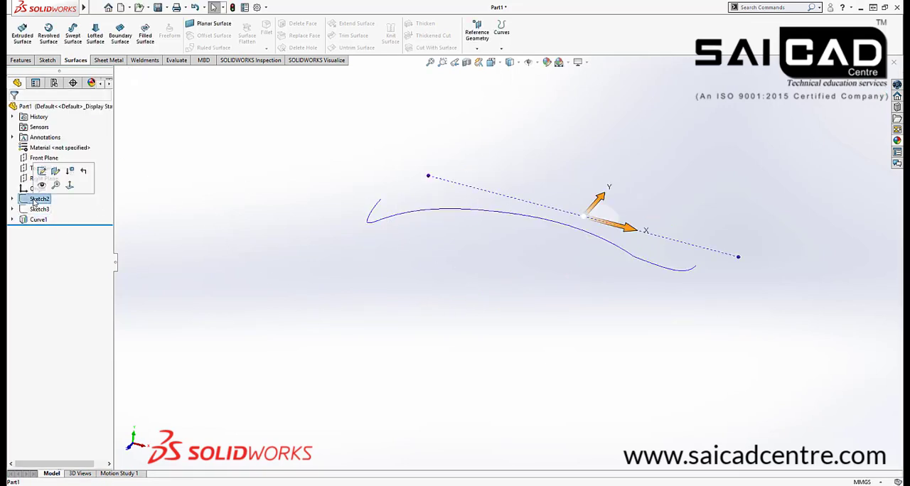
{"action": "left_click", "coordinate": [41, 186]}
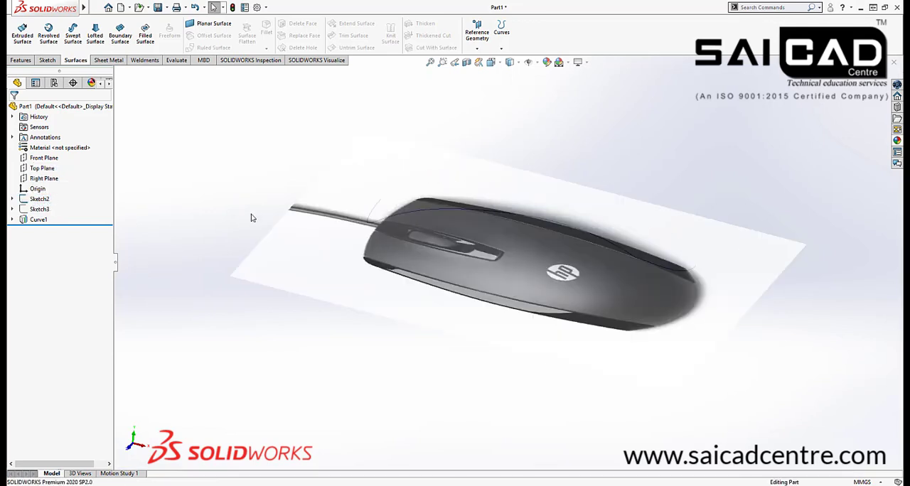
{"action": "middle_click_drag", "start_coordinate": [262, 216], "coordinate": [264, 270]}
{"action": "left_click", "coordinate": [39, 199]}
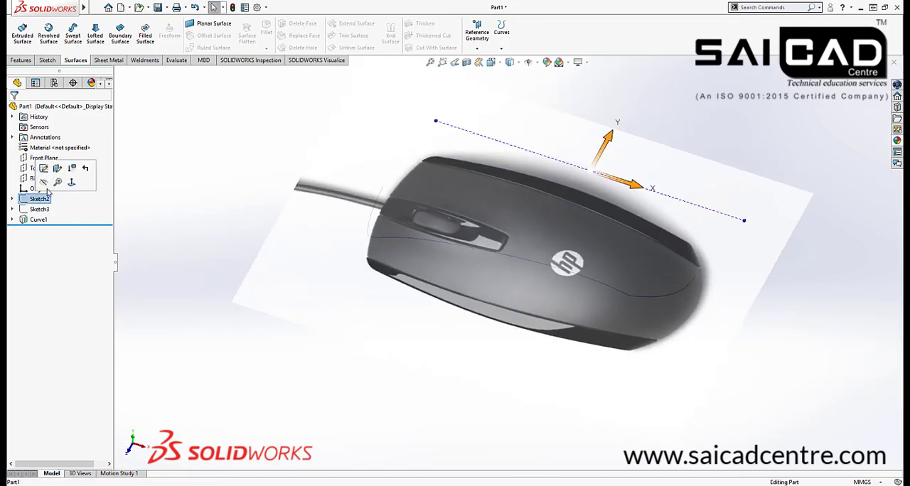
Show Sketch5 inside Curve1 and compare its outline and end points with the projected curve
{"action": "left_click", "coordinate": [11, 220]}
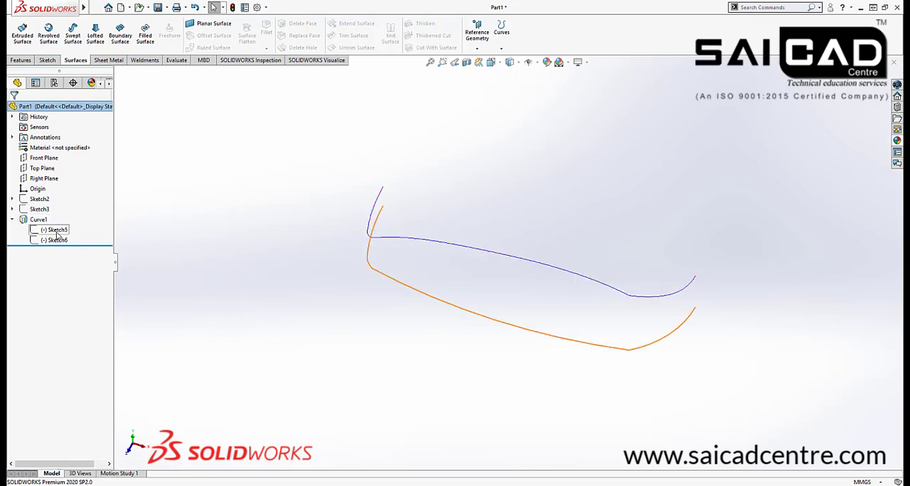
{"action": "left_click", "coordinate": [58, 230]}
{"action": "left_click", "coordinate": [64, 217]}
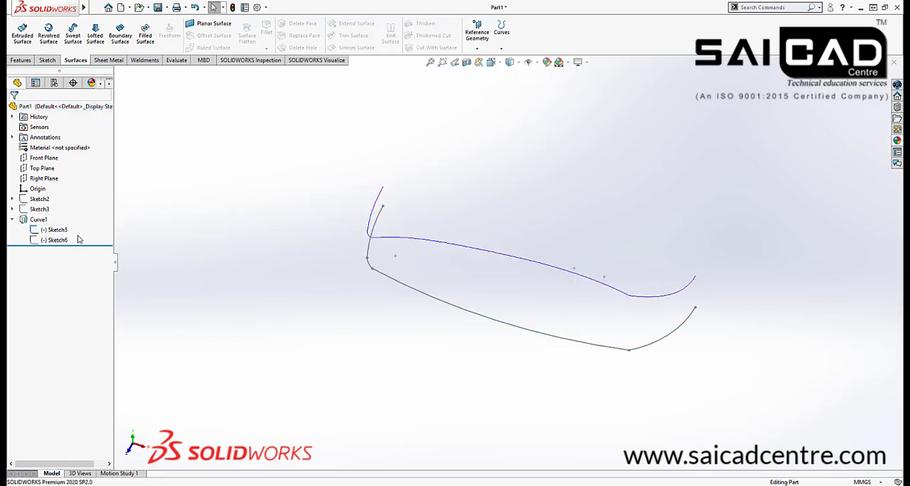
{"action": "mouse_move", "coordinate": [244, 319]}
{"action": "middle_mouse_down"}
{"action": "mouse_move", "coordinate": [259, 246]}
{"action": "mouse_move", "coordinate": [276, 335]}
{"action": "mouse_move", "coordinate": [287, 341]}
{"action": "mouse_move", "coordinate": [386, 292]}
{"action": "middle_mouse_up"}
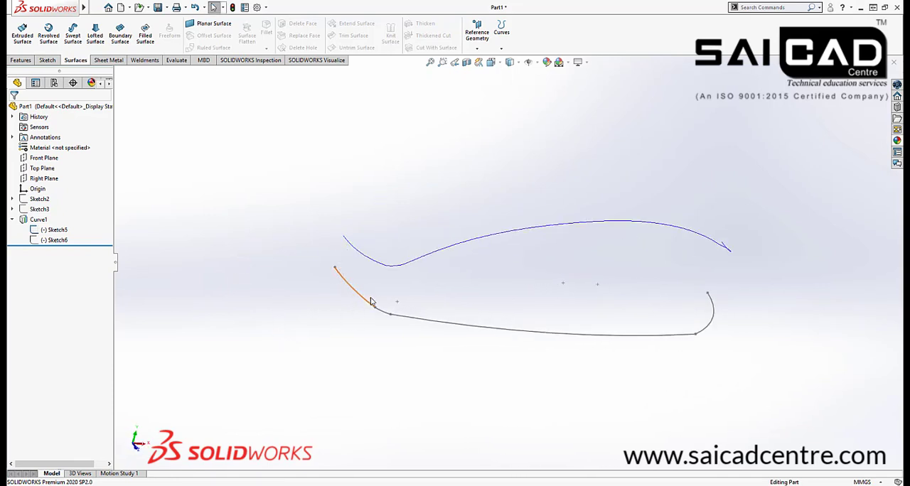
{"action": "middle_click_drag", "start_coordinate": [799, 284], "coordinate": [640, 337]}
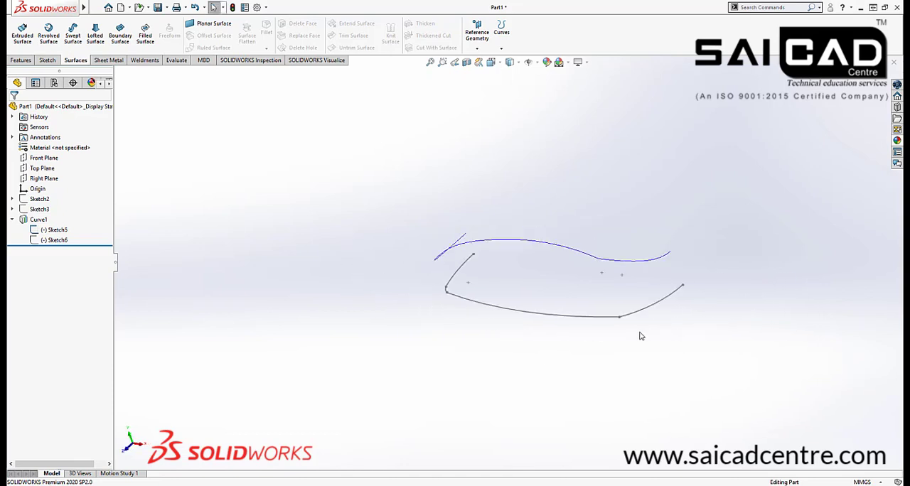
{"action": "mouse_move", "coordinate": [329, 348]}
{"action": "middle_mouse_down"}
{"action": "mouse_move", "coordinate": [393, 346]}
{"action": "mouse_move", "coordinate": [360, 360]}
{"action": "middle_mouse_up"}
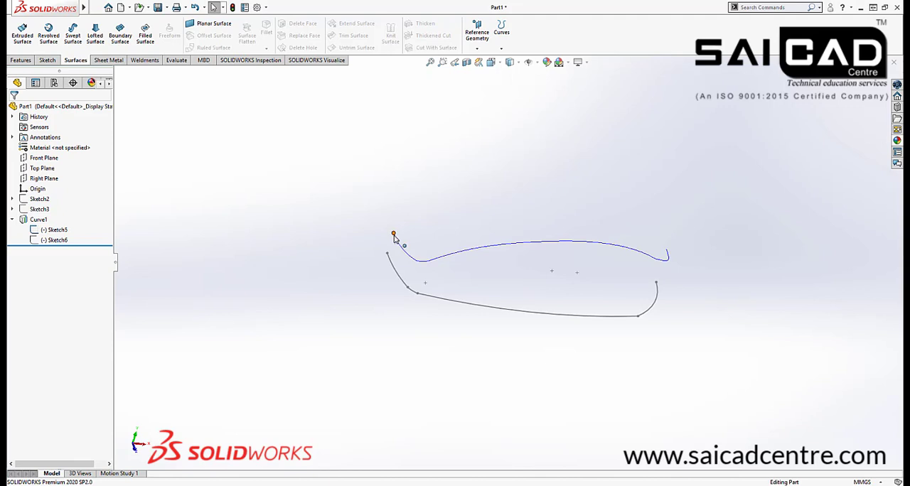
{"action": "middle_click_drag", "start_coordinate": [726, 285], "coordinate": [685, 266]}
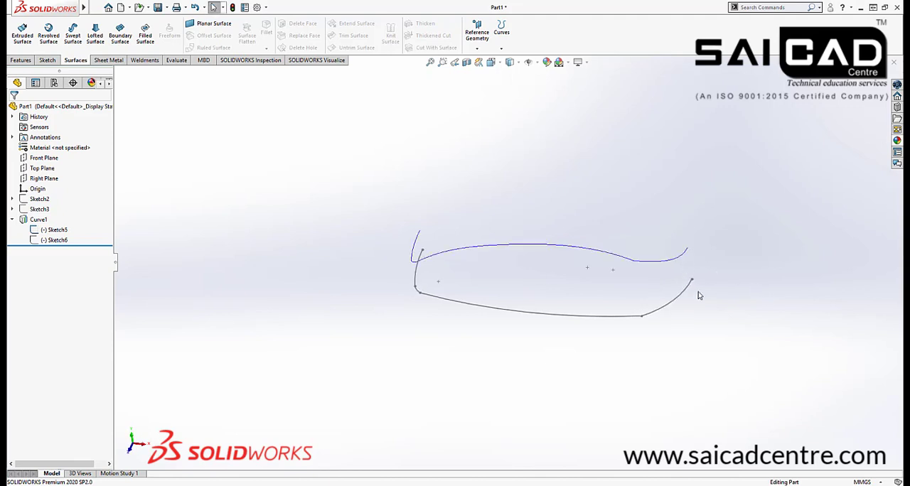
{"action": "mouse_move", "coordinate": [566, 347]}
{"action": "middle_mouse_down"}
{"action": "mouse_move", "coordinate": [462, 345]}
{"action": "mouse_move", "coordinate": [426, 329]}
{"action": "mouse_move", "coordinate": [436, 338]}
{"action": "middle_mouse_up"}
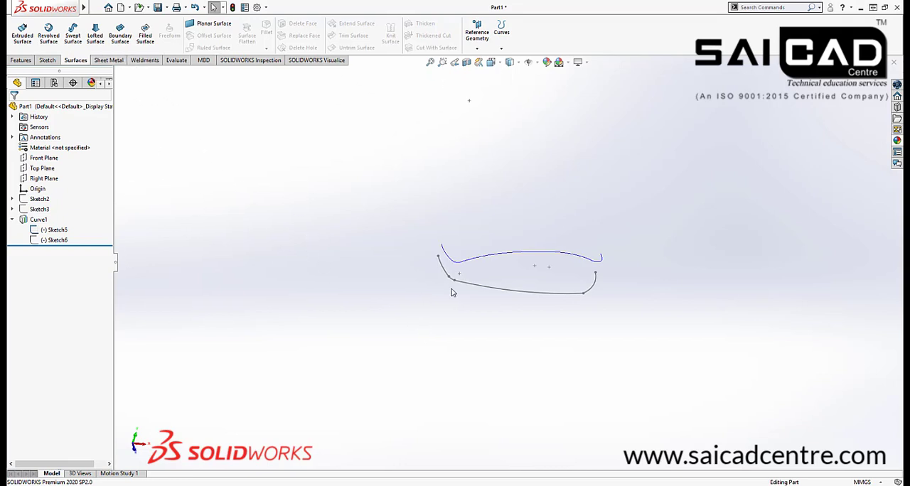
{"action": "mouse_move", "coordinate": [439, 249]}
{"action": "middle_mouse_down"}
{"action": "mouse_move", "coordinate": [472, 281]}
{"action": "mouse_move", "coordinate": [513, 292]}
{"action": "middle_mouse_up"}
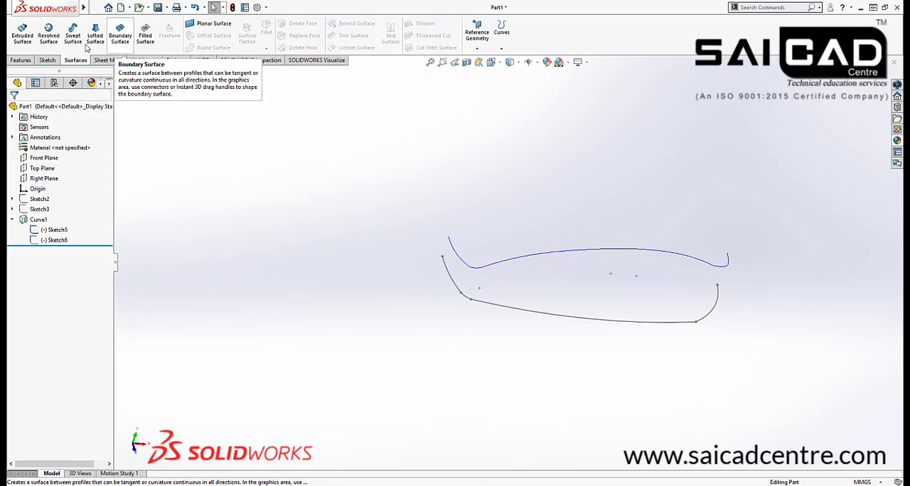
{"action": "left_click", "coordinate": [22, 34]}
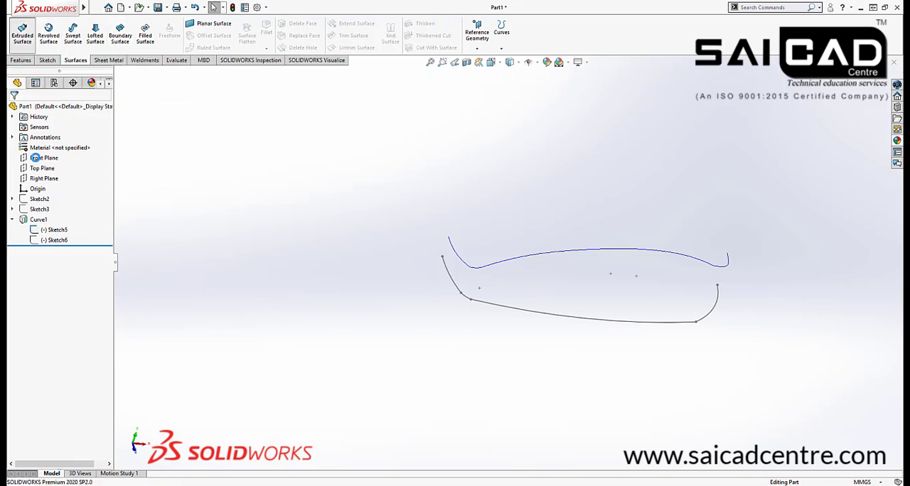
{"action": "left_click", "coordinate": [461, 292]}
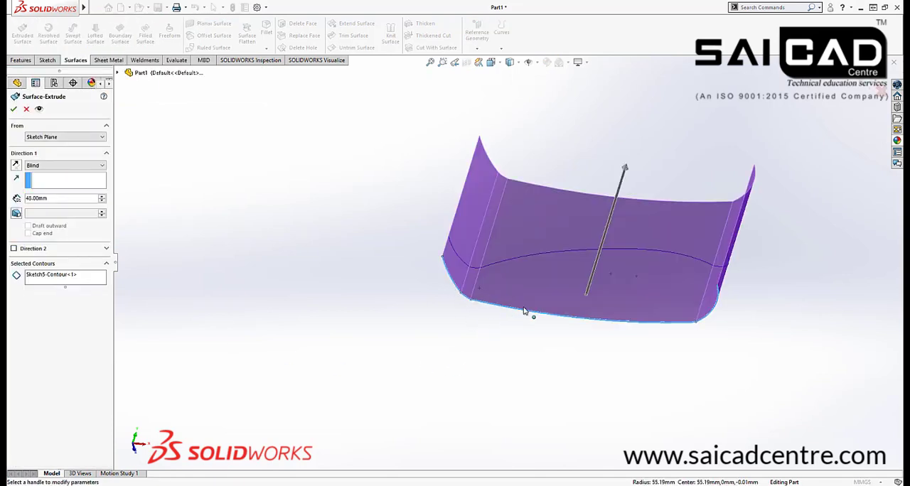
{"action": "mouse_move", "coordinate": [524, 311]}
{"action": "middle_mouse_down"}
{"action": "mouse_move", "coordinate": [502, 319]}
{"action": "mouse_move", "coordinate": [581, 354]}
{"action": "mouse_move", "coordinate": [540, 386]}
{"action": "mouse_move", "coordinate": [510, 360]}
{"action": "mouse_move", "coordinate": [530, 297]}
{"action": "middle_mouse_up"}
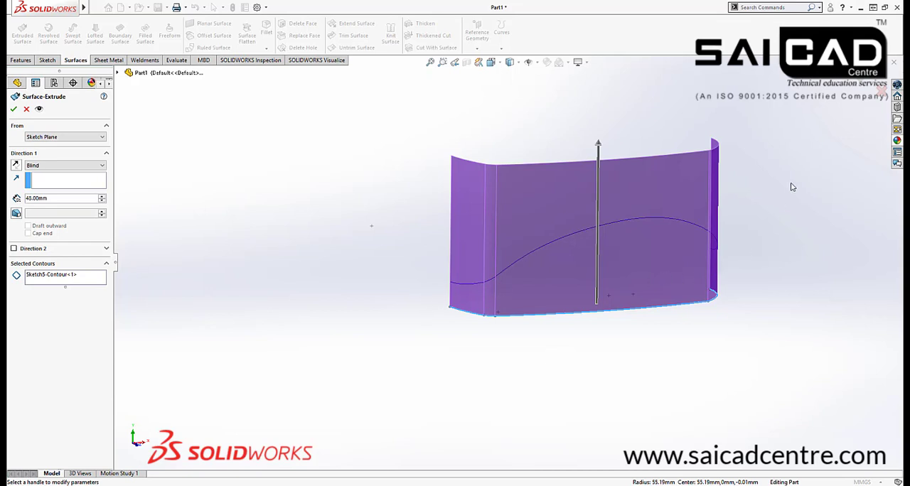
{"action": "left_click", "coordinate": [879, 93]}
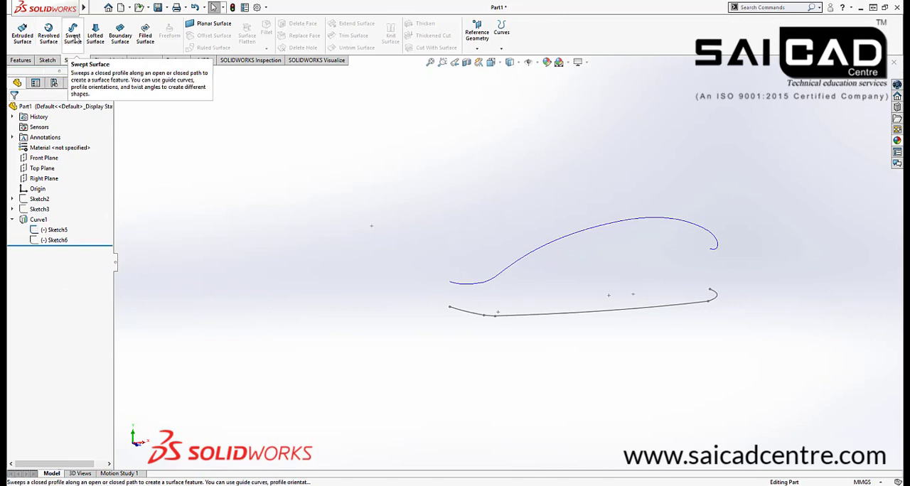
Start a boundary surface and use SelectionManager to group all segments of the top outline Sketch5 as the first Direction 1 profile
{"action": "mouse_move", "coordinate": [171, 197]}
{"action": "middle_mouse_down"}
{"action": "mouse_move", "coordinate": [206, 213]}
{"action": "mouse_move", "coordinate": [235, 273]}
{"action": "mouse_move", "coordinate": [558, 320]}
{"action": "mouse_move", "coordinate": [540, 303]}
{"action": "mouse_move", "coordinate": [427, 376]}
{"action": "middle_mouse_up"}
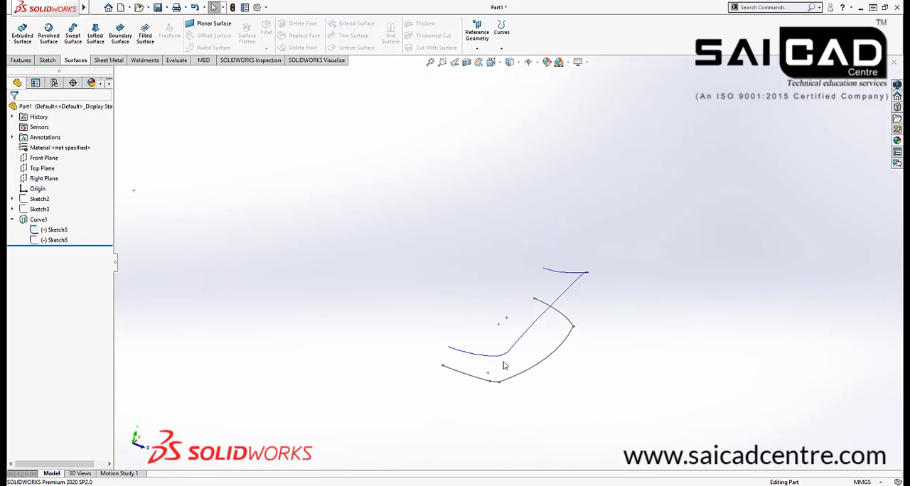
{"action": "mouse_move", "coordinate": [414, 360]}
{"action": "middle_mouse_down"}
{"action": "mouse_move", "coordinate": [327, 325]}
{"action": "mouse_move", "coordinate": [473, 357]}
{"action": "middle_mouse_up"}
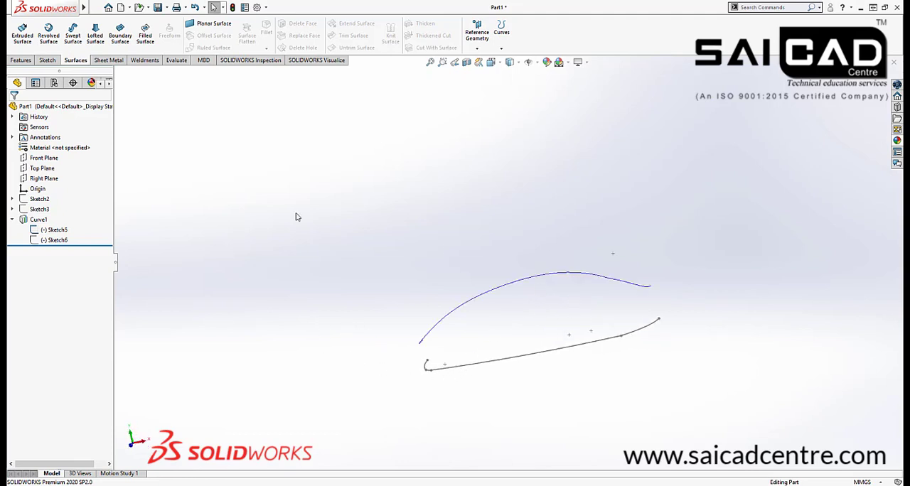
{"action": "left_click", "coordinate": [121, 40]}
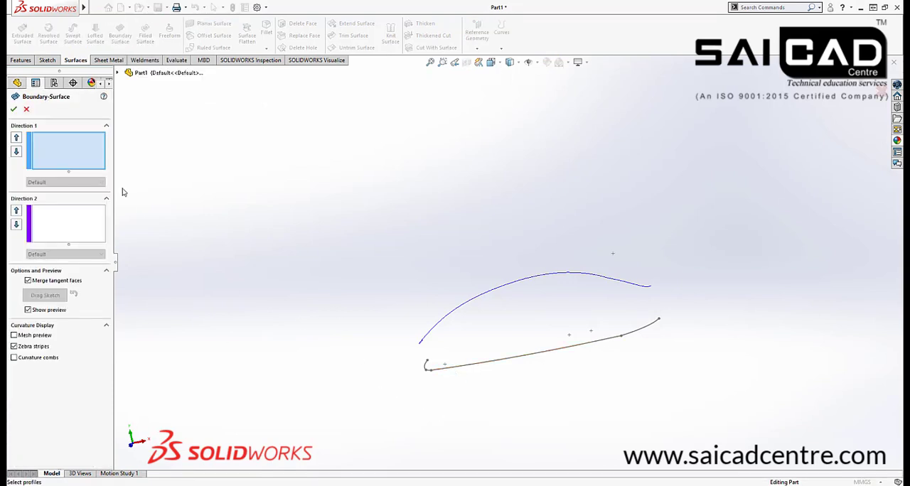
{"action": "middle_click_drag", "start_coordinate": [265, 368], "coordinate": [242, 347]}
{"action": "left_click", "coordinate": [58, 143]}
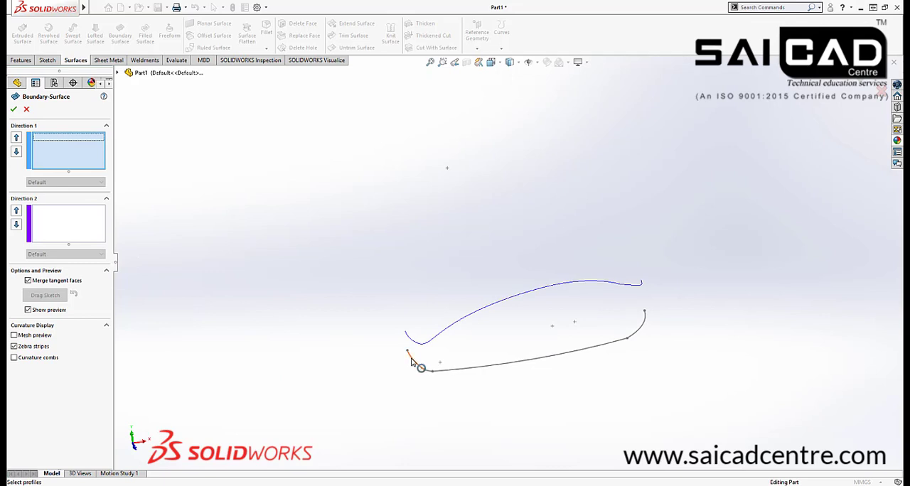
{"action": "right_click", "coordinate": [291, 202]}
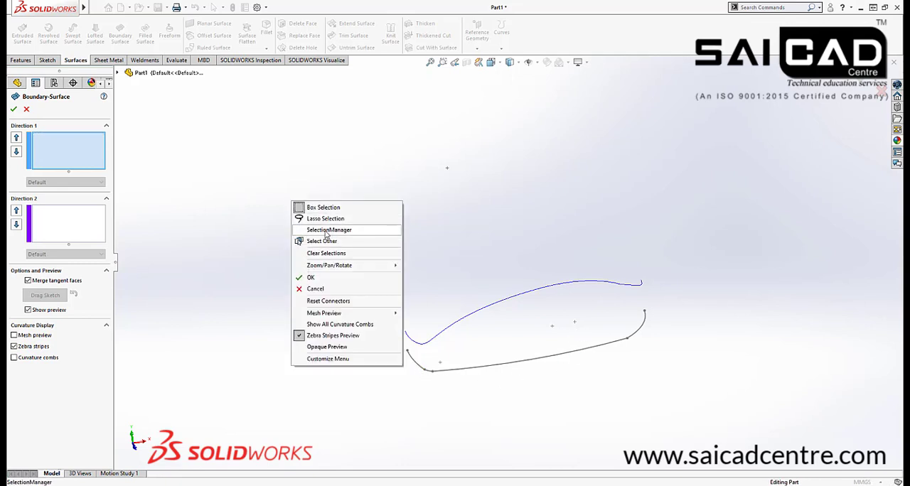
{"action": "left_click", "coordinate": [328, 231]}
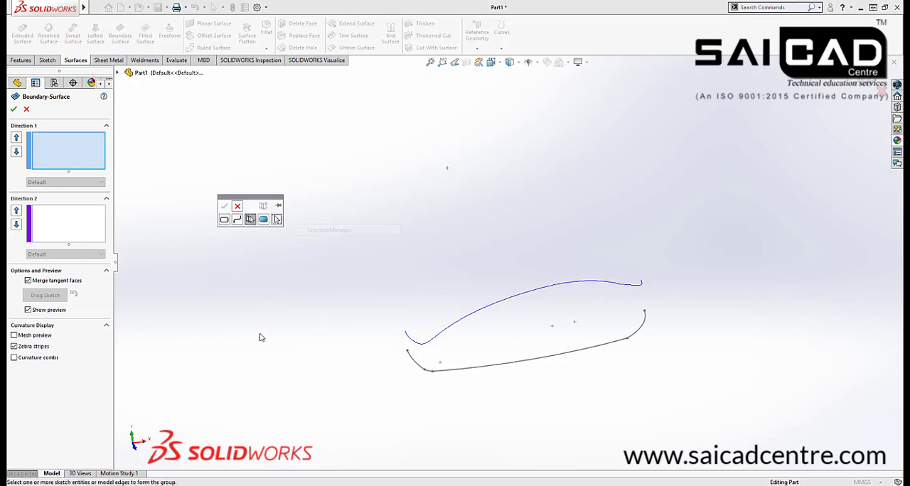
{"action": "left_click", "coordinate": [408, 357]}
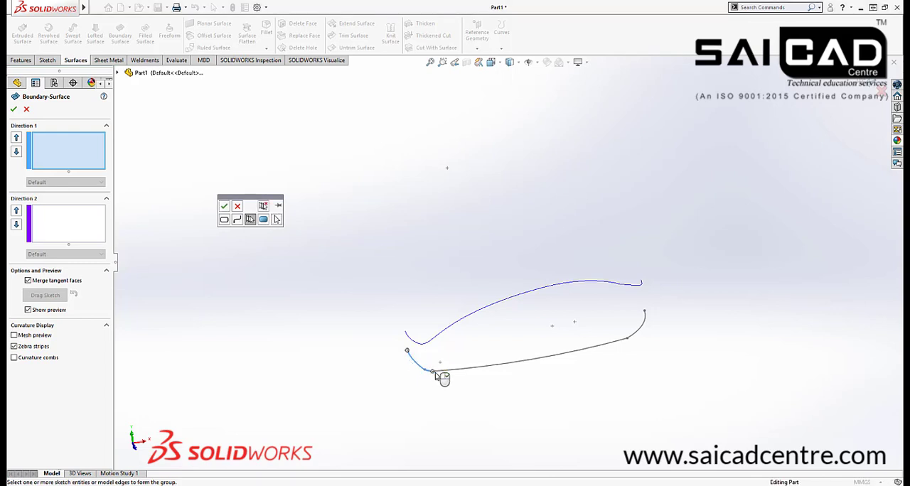
{"action": "left_click", "coordinate": [442, 371]}
{"action": "left_click", "coordinate": [637, 342]}
{"action": "left_click", "coordinate": [224, 208]}
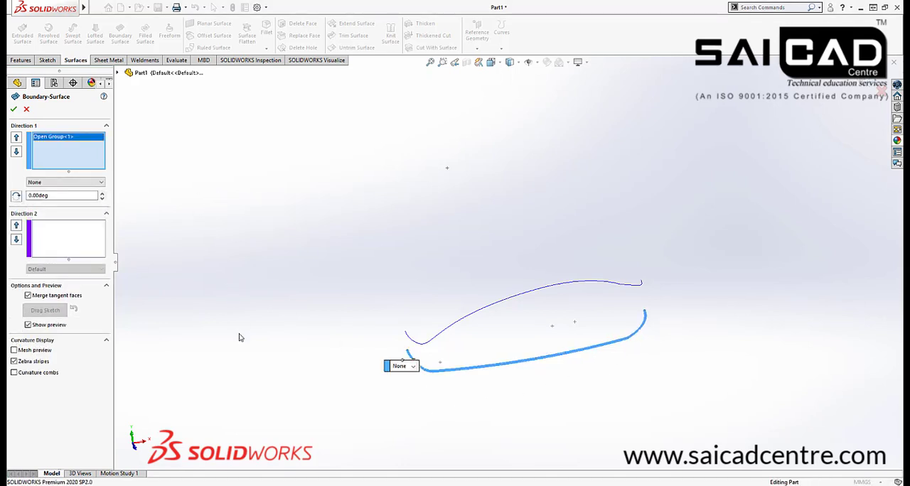
{"action": "right_click", "coordinate": [260, 174]}
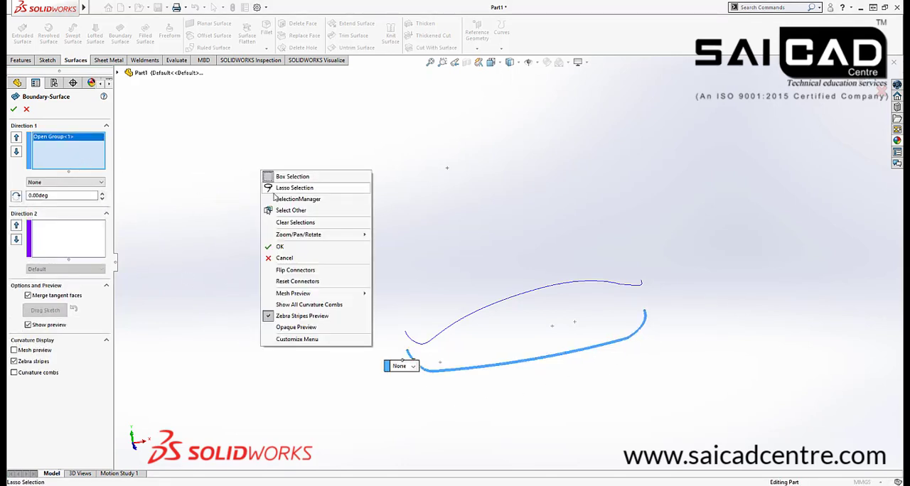
{"action": "left_click", "coordinate": [282, 193]}
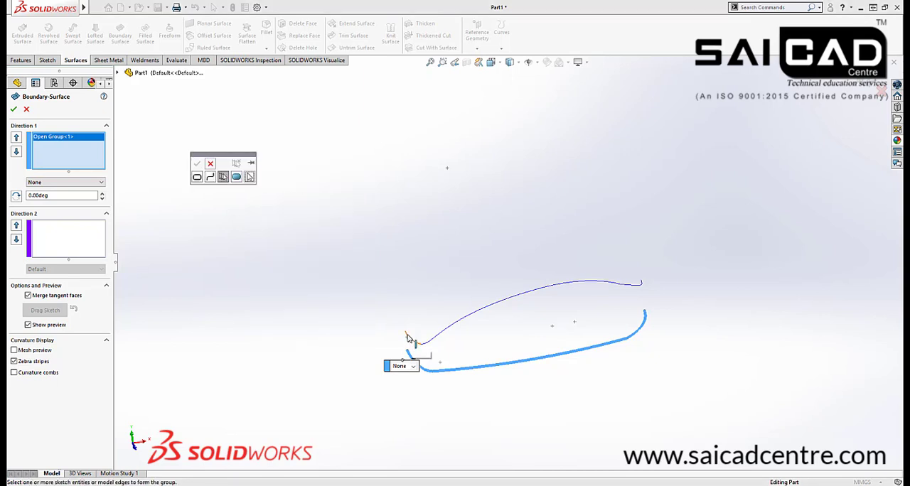
{"action": "left_click", "coordinate": [408, 337]}
{"action": "scroll", "coordinate": [426, 341], "scroll_direction": "down", "scroll_amount": 5}
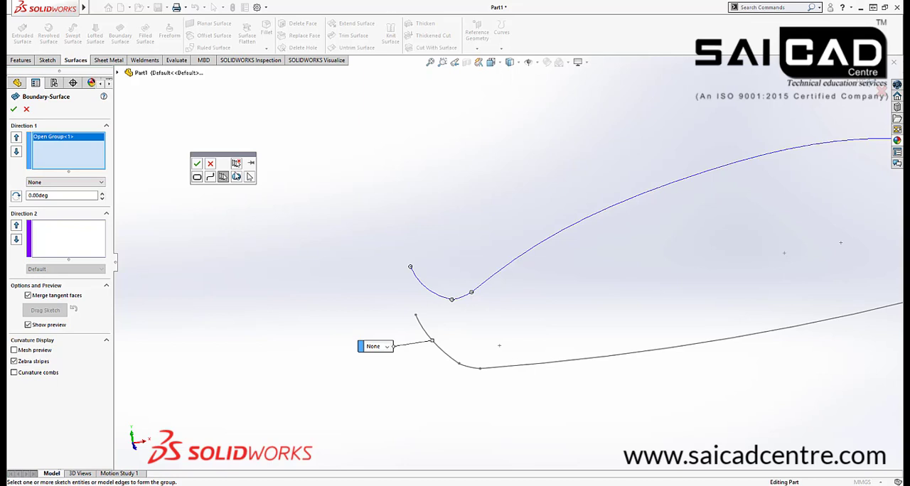
{"action": "left_click", "coordinate": [211, 164]}
Group all segments of the projected curve with SelectionManager as the second Direction 1 profile of the boundary surface
{"action": "right_click", "coordinate": [289, 206]}
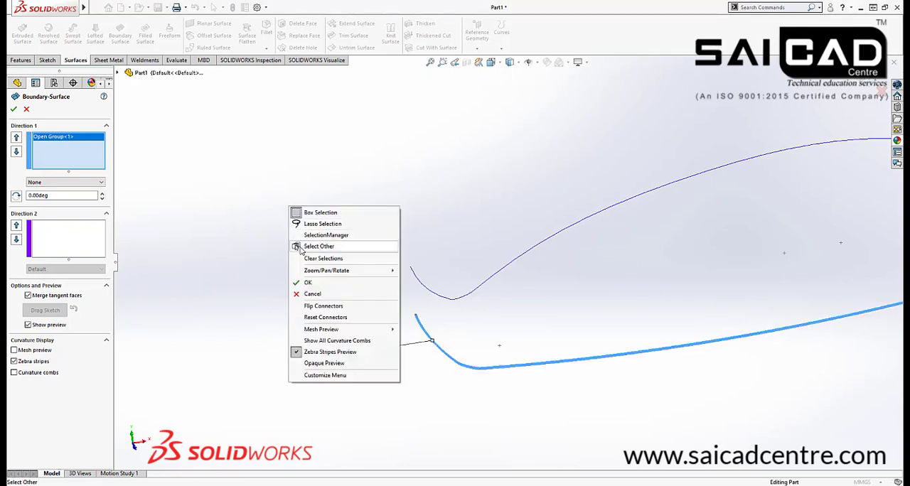
{"action": "left_click", "coordinate": [304, 239]}
{"action": "left_click", "coordinate": [412, 273]}
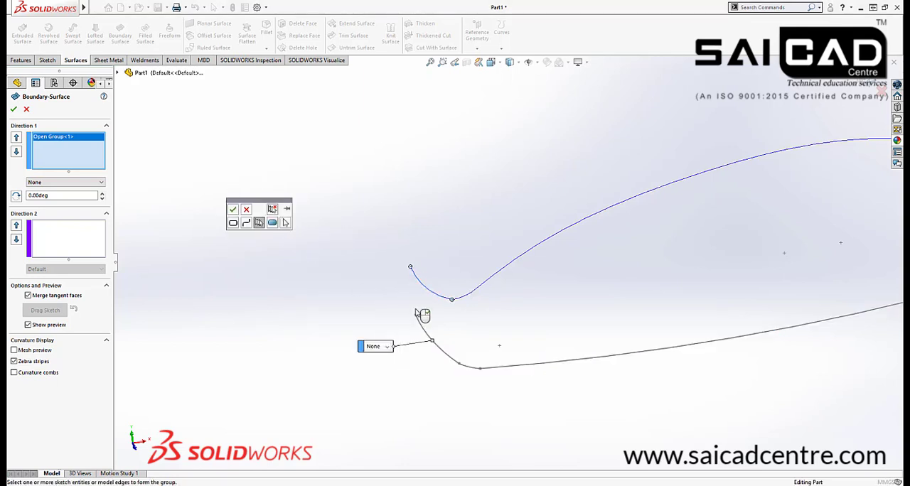
{"action": "left_click", "coordinate": [465, 297]}
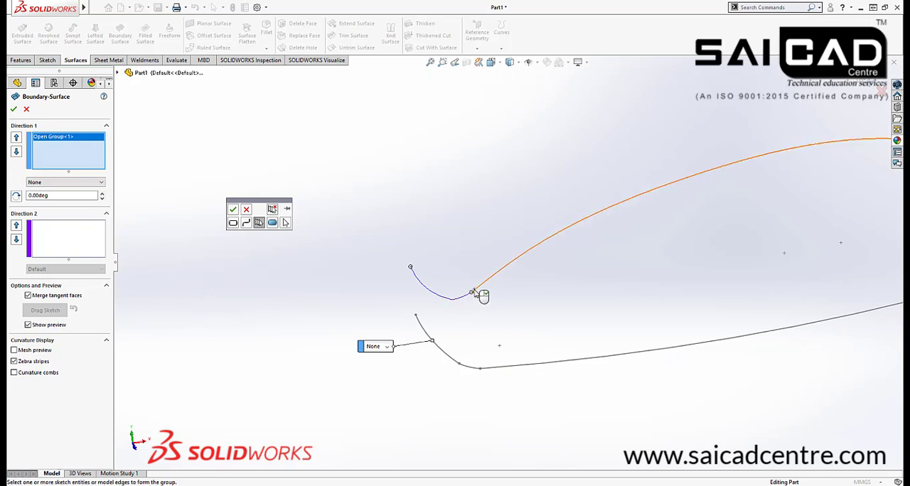
{"action": "left_click", "coordinate": [476, 289]}
{"action": "scroll", "coordinate": [382, 333], "scroll_direction": "up", "scroll_amount": 5}
{"action": "scroll", "coordinate": [702, 257], "scroll_direction": "down", "scroll_amount": 2}
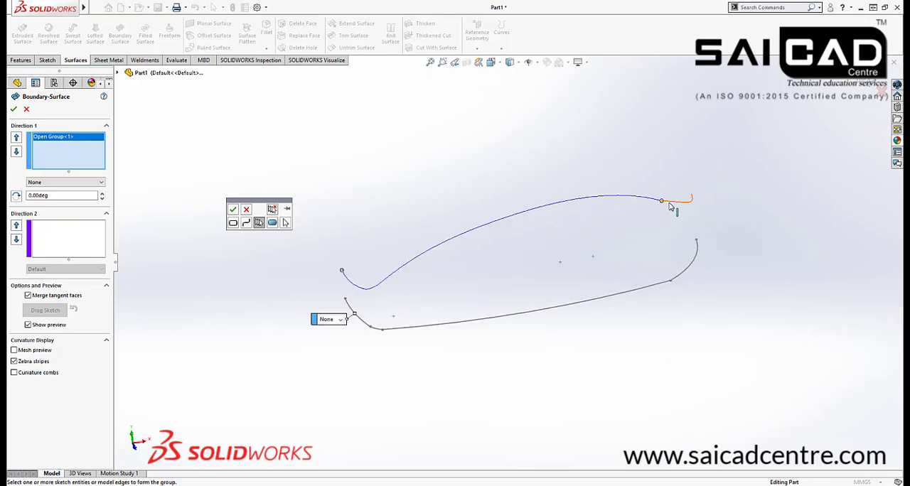
{"action": "scroll", "coordinate": [697, 191], "scroll_direction": "down", "scroll_amount": 2}
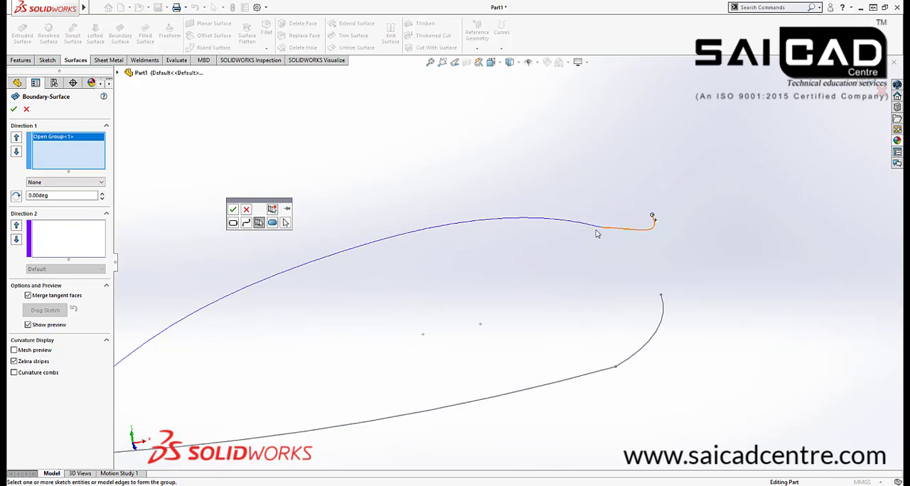
{"action": "left_click", "coordinate": [595, 230]}
{"action": "scroll", "coordinate": [500, 226], "scroll_direction": "up", "scroll_amount": 3}
{"action": "left_click", "coordinate": [234, 211]}
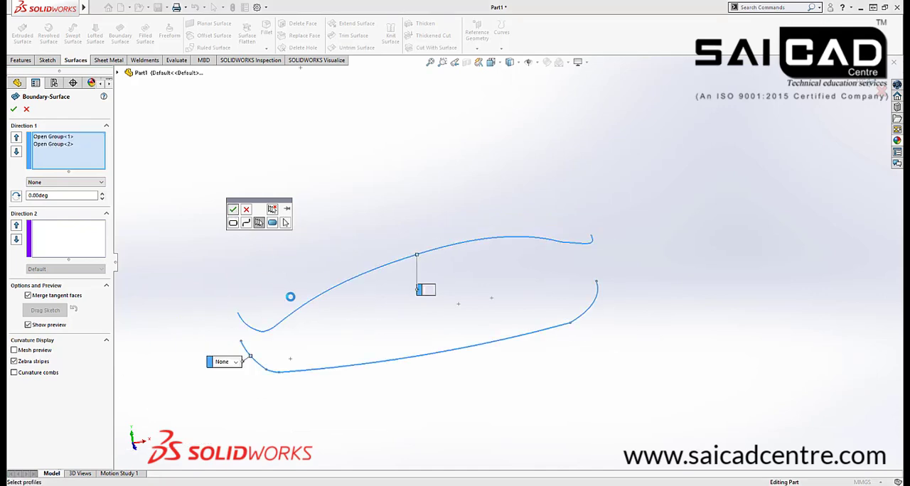
Inspect the zebra-striped preview from several sides and create the boundary surface between the two profiles
{"action": "middle_click_drag", "start_coordinate": [318, 394], "coordinate": [238, 387]}
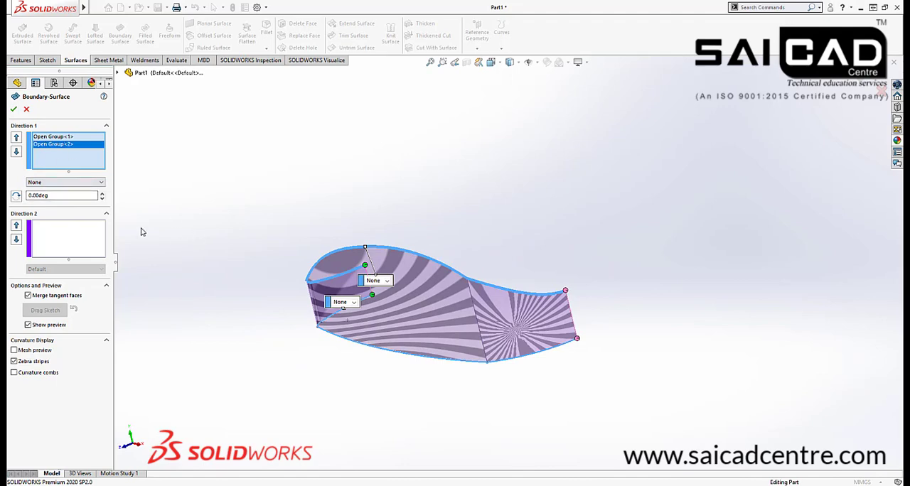
{"action": "middle_click_drag", "start_coordinate": [181, 196], "coordinate": [278, 232]}
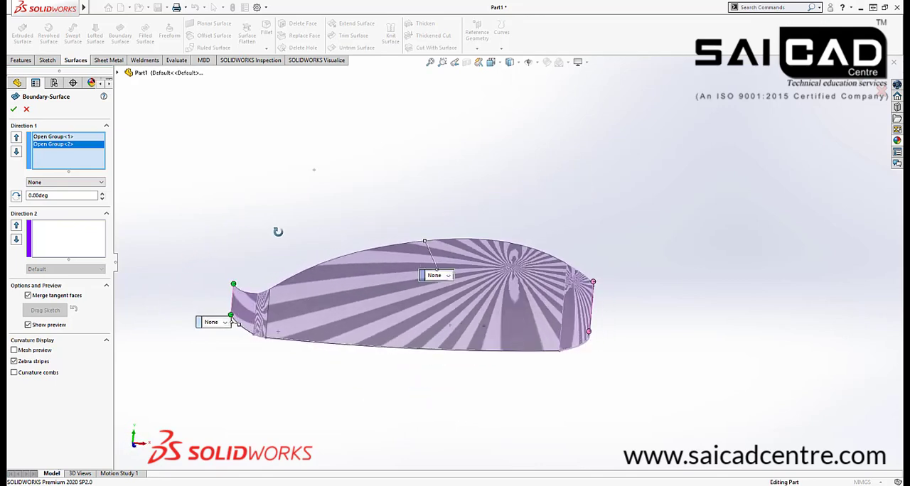
{"action": "left_click", "coordinate": [14, 109]}
Show the side-view reference picture and compare the mouse's outline with the upper edge of the boundary surface
{"action": "mouse_move", "coordinate": [266, 356]}
{"action": "middle_mouse_down"}
{"action": "mouse_move", "coordinate": [325, 338]}
{"action": "mouse_move", "coordinate": [373, 366]}
{"action": "mouse_move", "coordinate": [554, 389]}
{"action": "mouse_move", "coordinate": [634, 377]}
{"action": "mouse_move", "coordinate": [664, 388]}
{"action": "mouse_move", "coordinate": [433, 343]}
{"action": "mouse_move", "coordinate": [575, 290]}
{"action": "mouse_move", "coordinate": [553, 262]}
{"action": "mouse_move", "coordinate": [552, 337]}
{"action": "mouse_move", "coordinate": [567, 309]}
{"action": "mouse_move", "coordinate": [273, 274]}
{"action": "middle_mouse_up"}
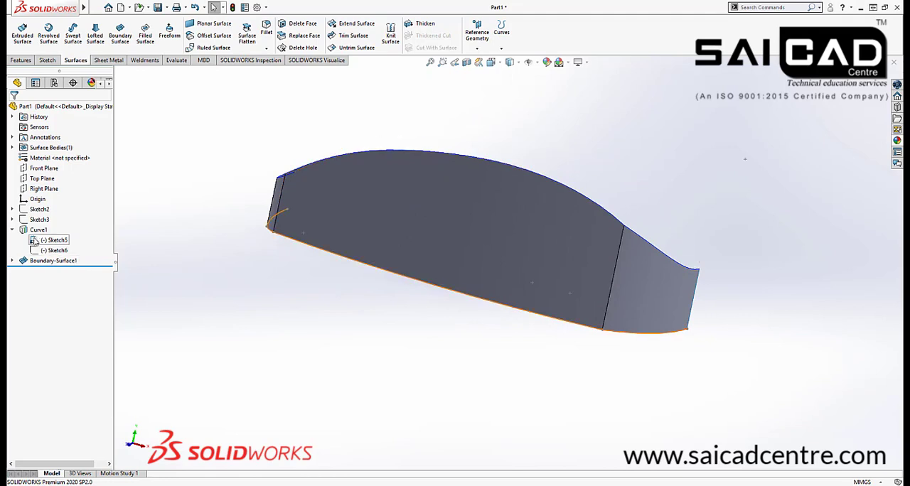
{"action": "middle_click_drag", "start_coordinate": [166, 288], "coordinate": [249, 302]}
{"action": "middle_click_drag", "start_coordinate": [568, 188], "coordinate": [220, 195]}
{"action": "left_click", "coordinate": [39, 210]}
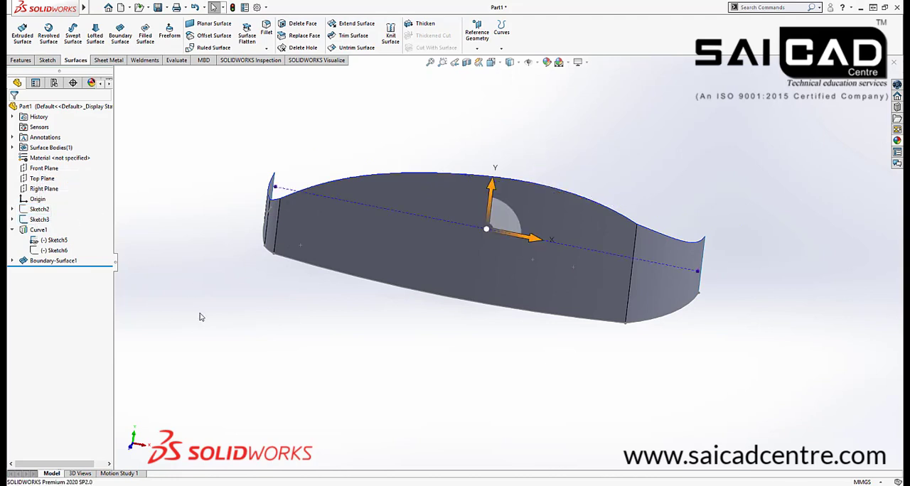
{"action": "mouse_move", "coordinate": [199, 314]}
{"action": "middle_mouse_down"}
{"action": "mouse_move", "coordinate": [220, 246]}
{"action": "mouse_move", "coordinate": [249, 254]}
{"action": "mouse_move", "coordinate": [206, 226]}
{"action": "mouse_move", "coordinate": [220, 197]}
{"action": "mouse_move", "coordinate": [236, 251]}
{"action": "mouse_move", "coordinate": [217, 334]}
{"action": "mouse_move", "coordinate": [213, 296]}
{"action": "mouse_move", "coordinate": [228, 278]}
{"action": "middle_mouse_up"}
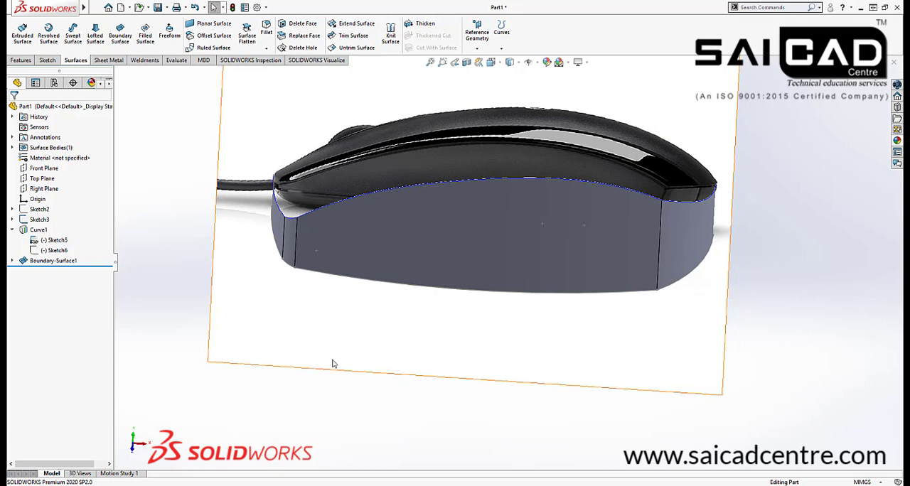
{"action": "mouse_move", "coordinate": [331, 366]}
{"action": "middle_mouse_down"}
{"action": "mouse_move", "coordinate": [317, 311]}
{"action": "mouse_move", "coordinate": [420, 116]}
{"action": "middle_mouse_up"}
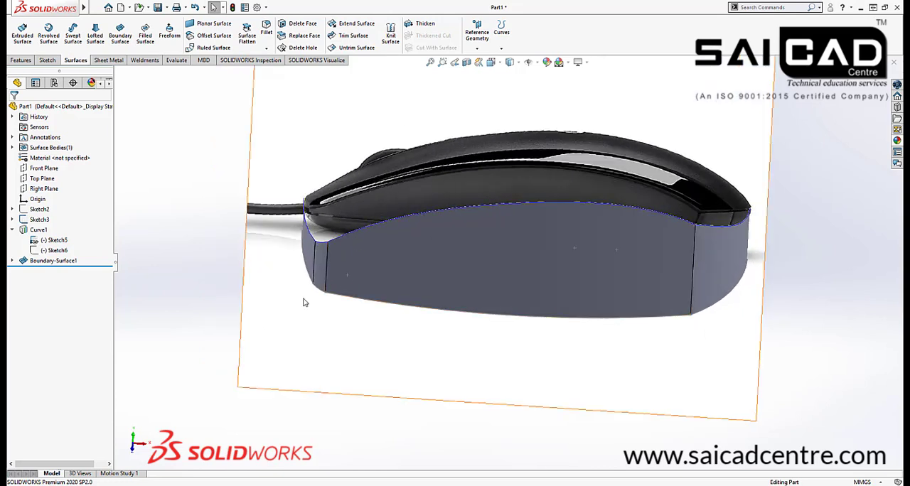
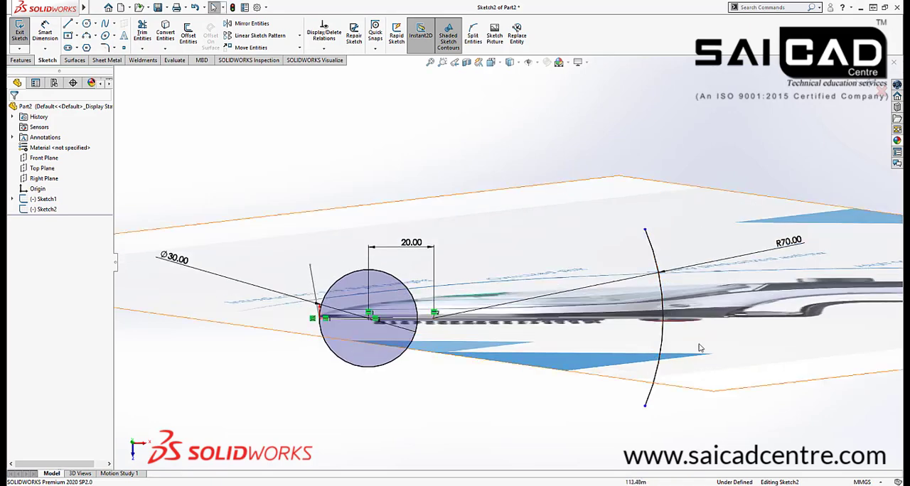
In the top view, delete the 20 mm dimension between the circle's centre and the R70 arc's centre
{"action": "key", "text": "space"}
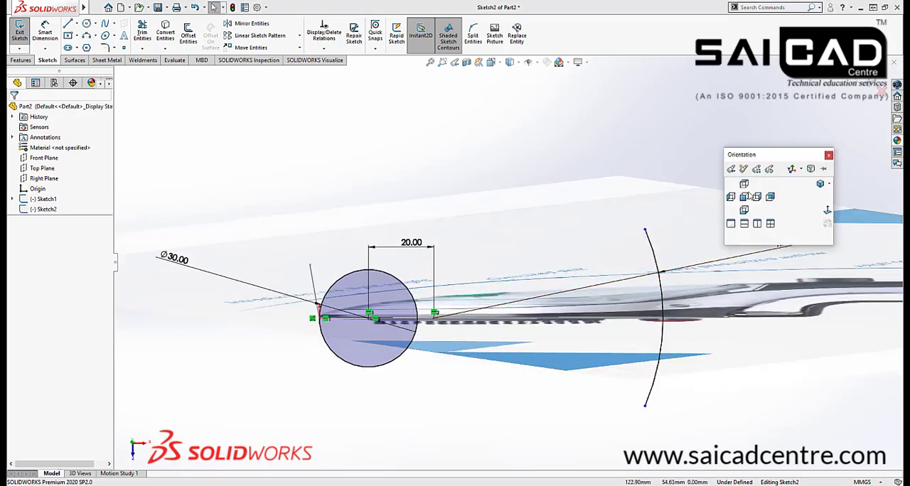
{"action": "left_click", "coordinate": [743, 183]}
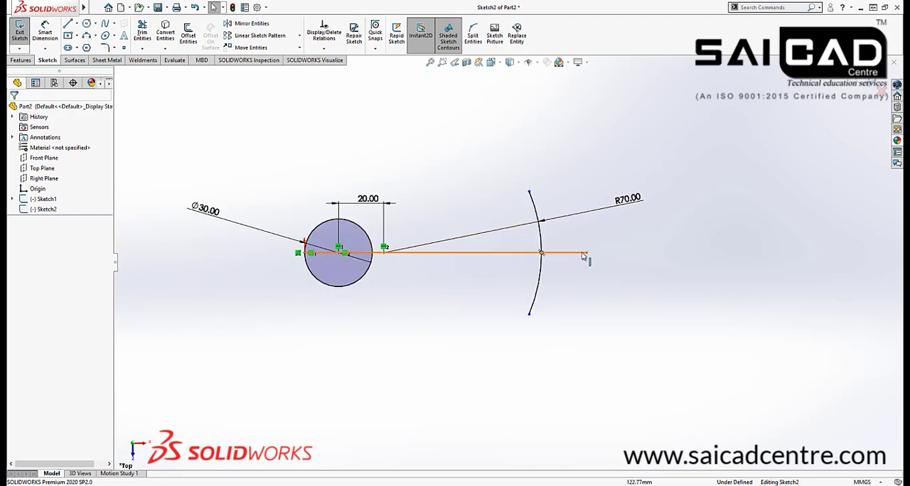
{"action": "left_click", "coordinate": [368, 199]}
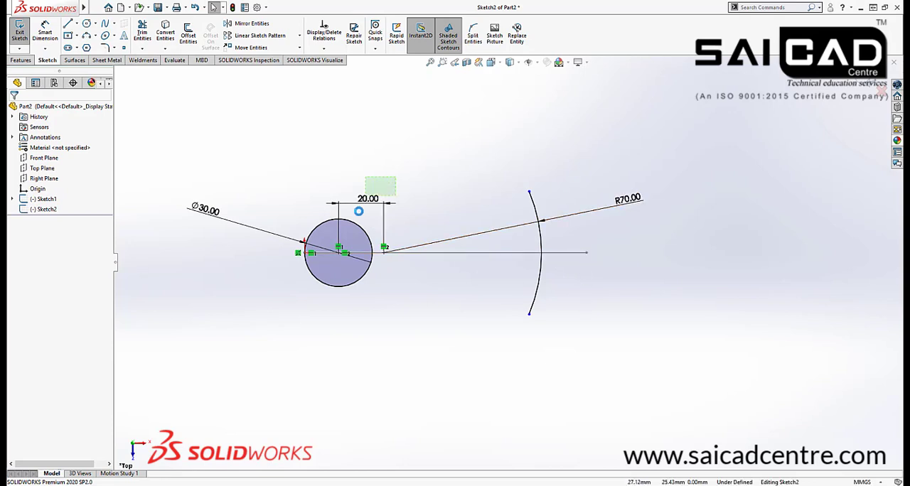
{"action": "left_click", "coordinate": [518, 272]}
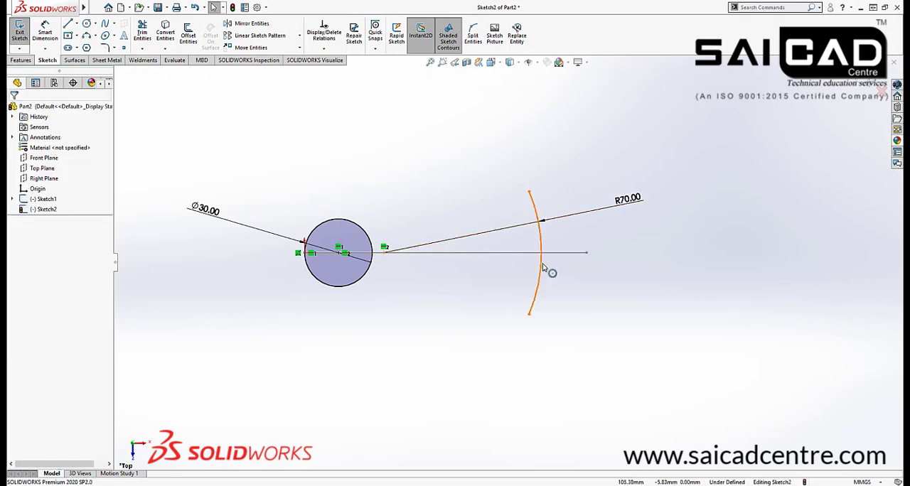
Add a midpoint relation between the R70 arc and the far endpoint of the Sketch1 base line
{"action": "left_click", "coordinate": [546, 267]}
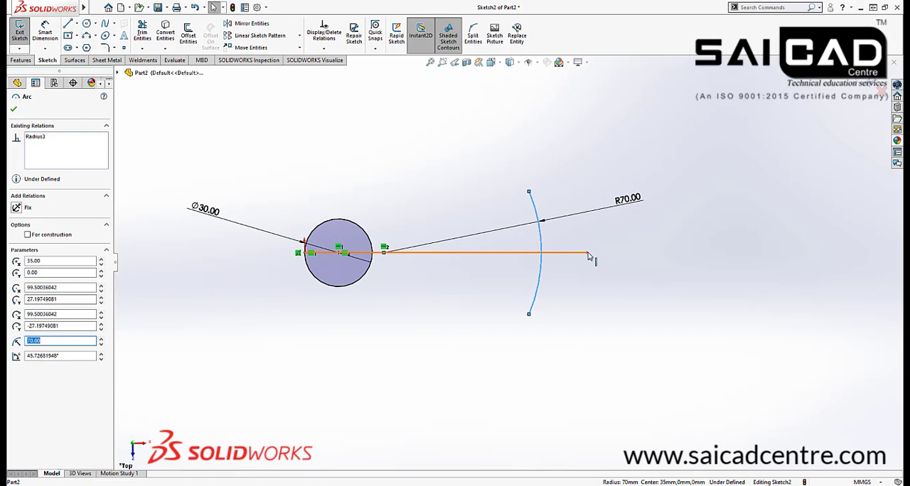
{"action": "middle_click_drag", "start_coordinate": [589, 265], "coordinate": [607, 332]}
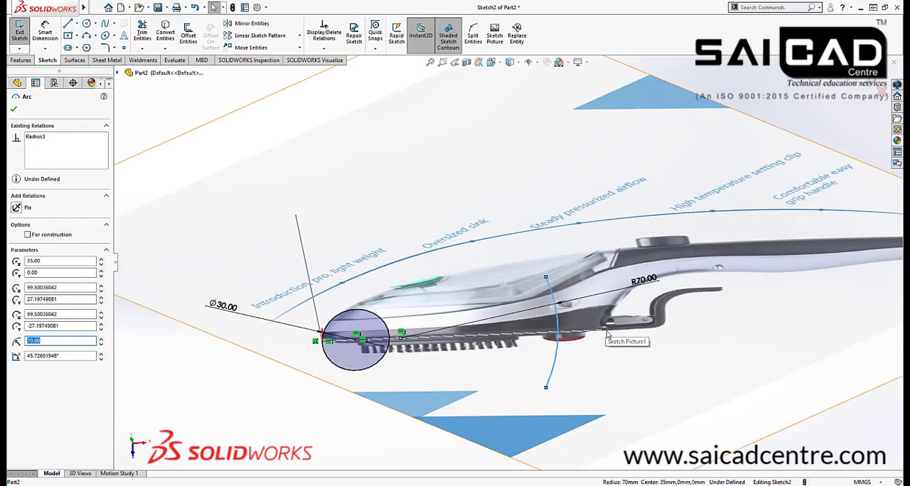
{"action": "left_click", "coordinate": [603, 329], "text": "ctrl"}
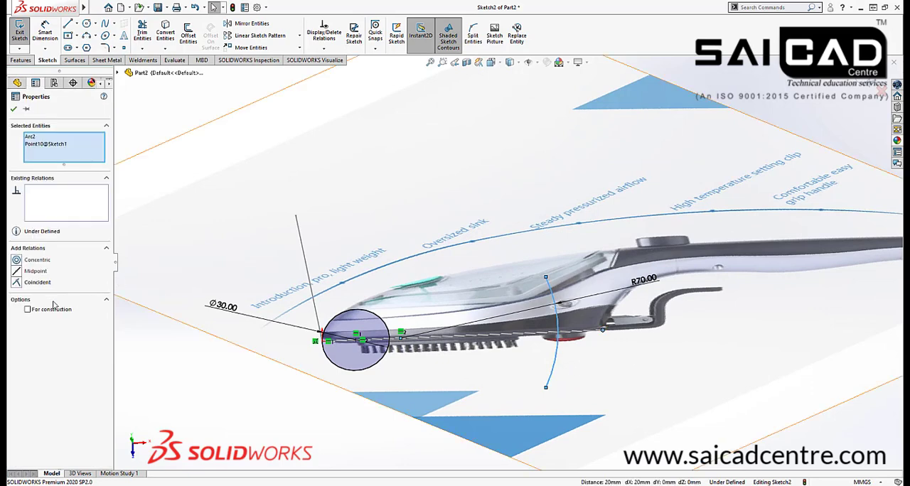
{"action": "left_click", "coordinate": [16, 271]}
{"action": "scroll", "coordinate": [661, 187], "scroll_direction": "up", "scroll_amount": 5}
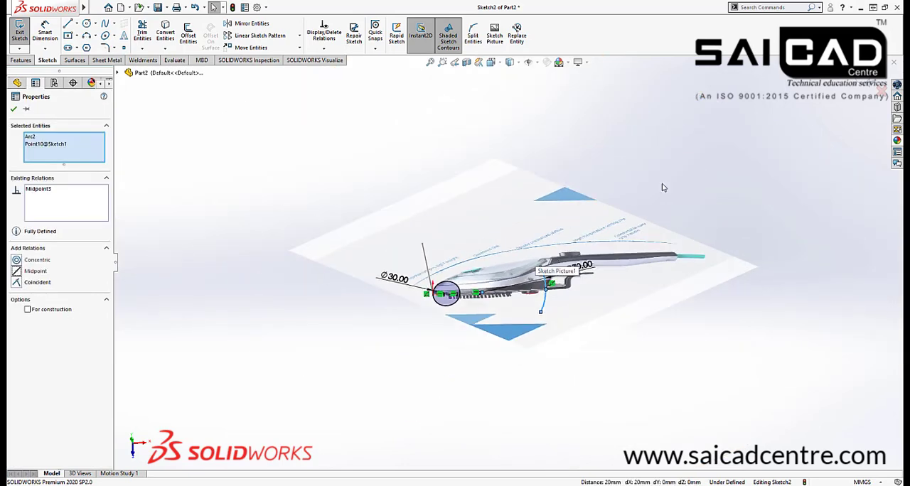
{"action": "left_click", "coordinate": [687, 204]}
In the top view, draw a three-point arc of about 217 mm radius from beside the circle's upper edge to the R70 arc's upper endpoint
{"action": "key", "text": "space"}
{"action": "left_click", "coordinate": [787, 264]}
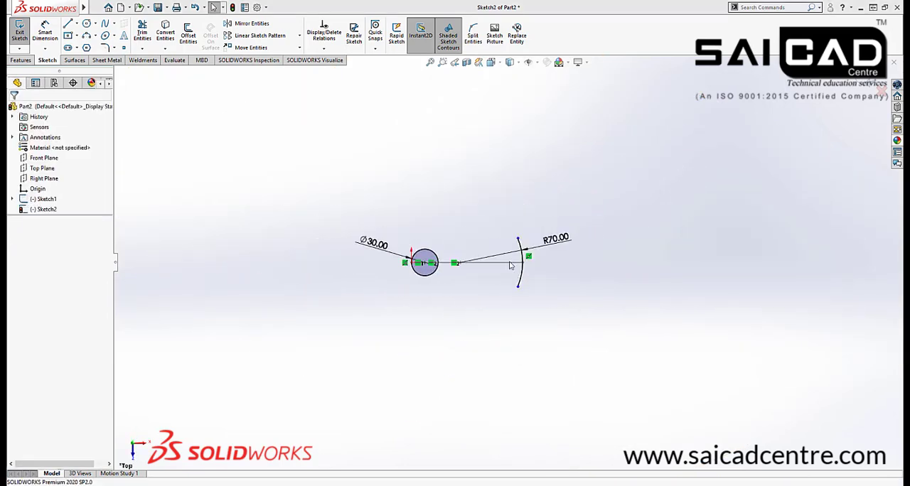
{"action": "scroll", "coordinate": [509, 257], "scroll_direction": "down", "scroll_amount": 5}
{"action": "scroll", "coordinate": [488, 325], "scroll_direction": "down", "scroll_amount": 2}
{"action": "scroll", "coordinate": [468, 346], "scroll_direction": "up", "scroll_amount": 2}
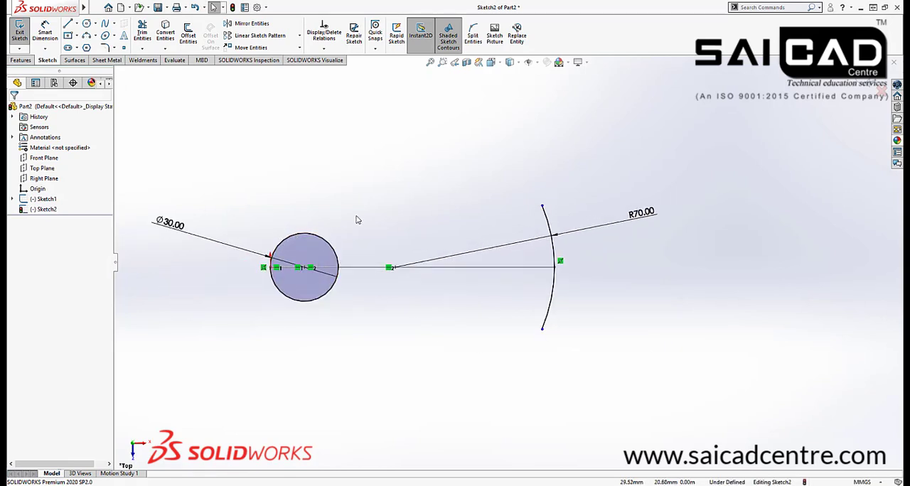
{"action": "left_click", "coordinate": [86, 35]}
{"action": "left_click", "coordinate": [275, 251]}
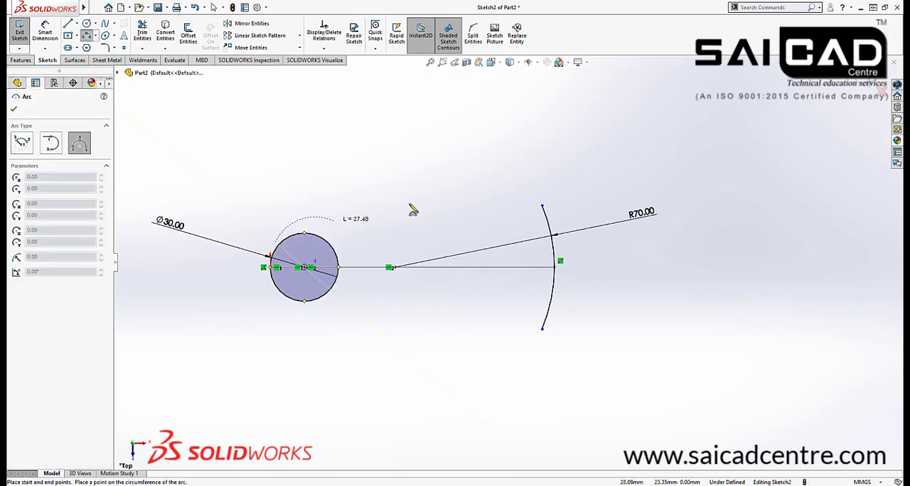
{"action": "left_click", "coordinate": [543, 206]}
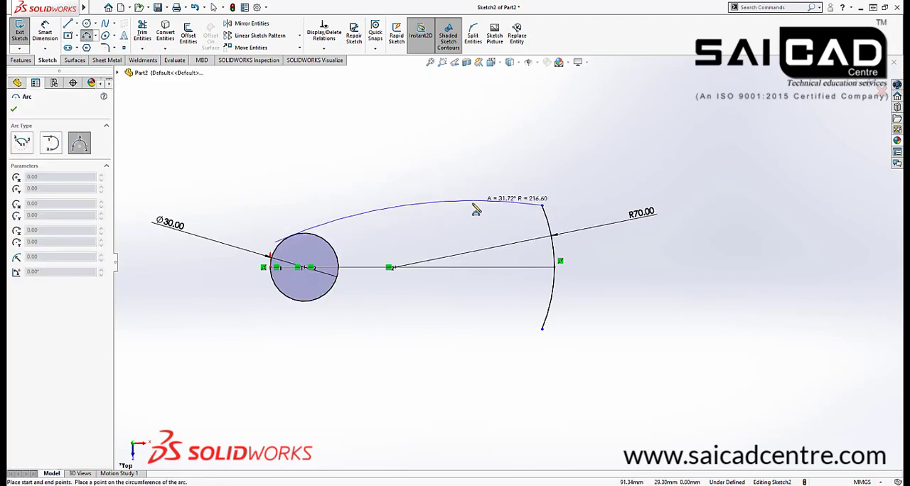
{"action": "left_click", "coordinate": [476, 206]}
{"action": "key", "text": "Escape"}
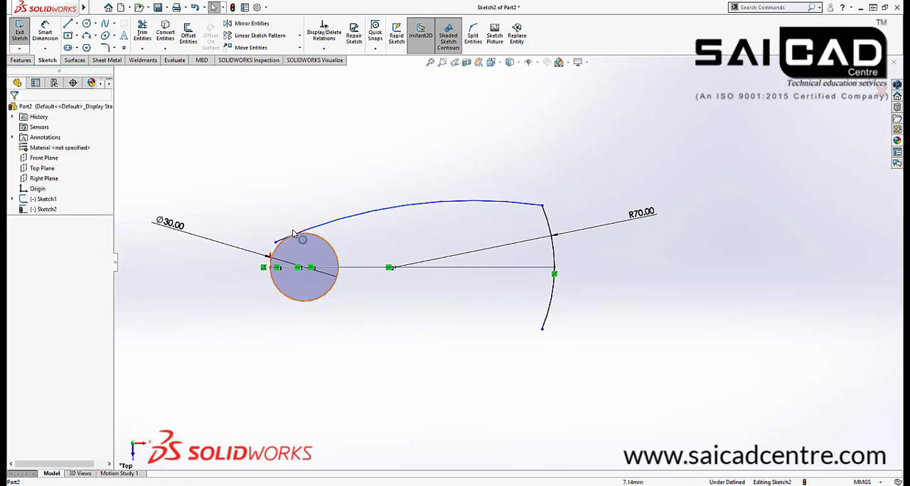
Make the long upper arc tangent to the 30 mm circle and its free endpoint coincident with the circle
{"action": "left_click_drag", "start_coordinate": [302, 221], "coordinate": [266, 253]}
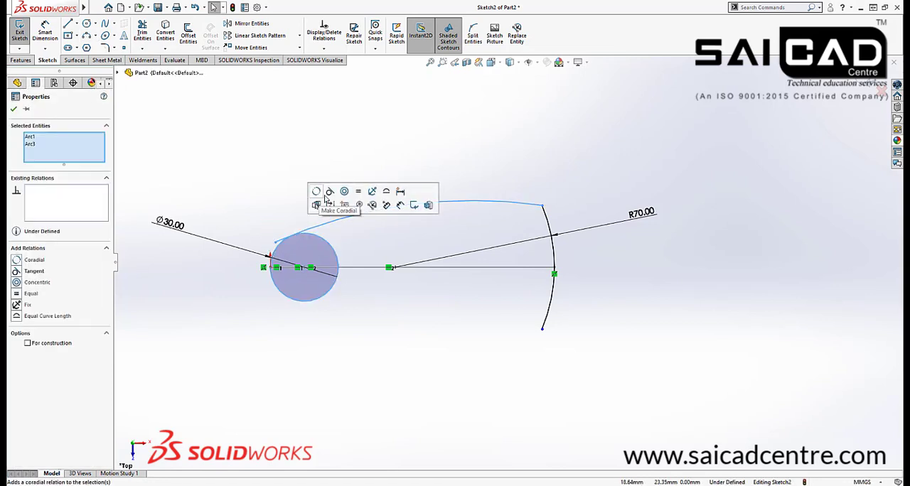
{"action": "left_click", "coordinate": [332, 192]}
{"action": "left_click", "coordinate": [267, 230]}
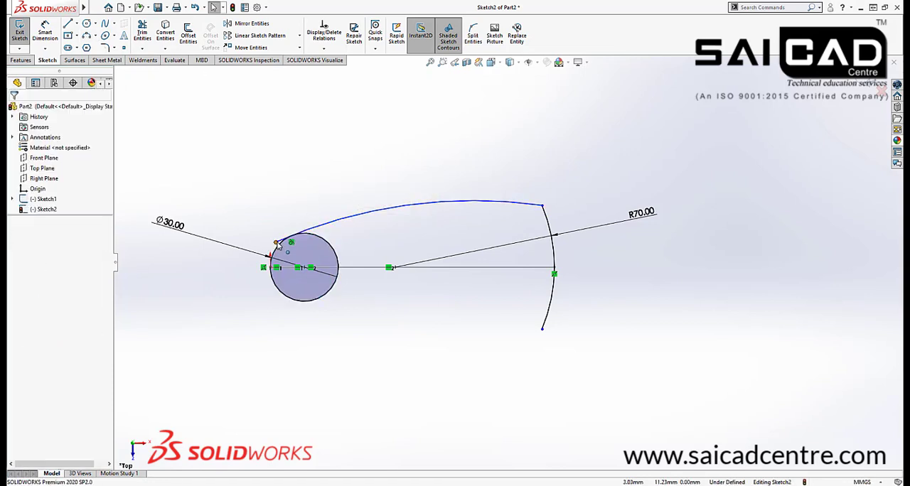
{"action": "left_click_drag", "start_coordinate": [308, 239], "coordinate": [318, 227]}
{"action": "left_click", "coordinate": [317, 236], "text": "ctrl"}
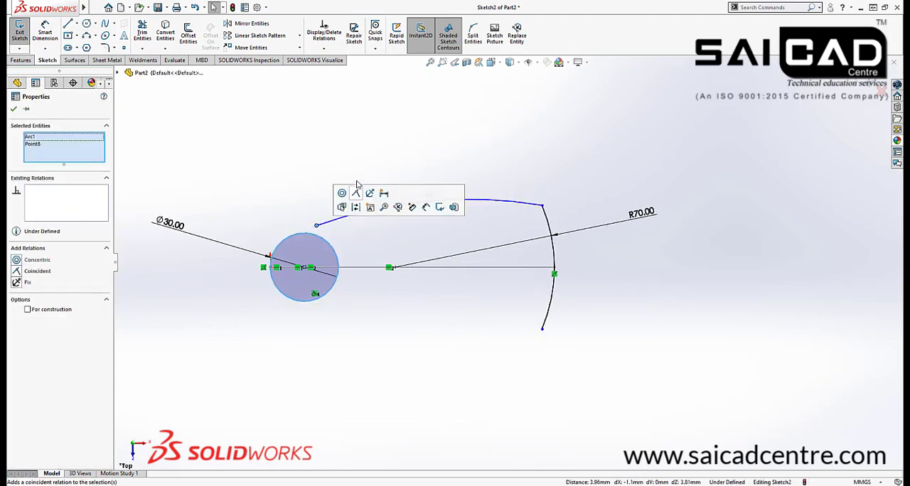
{"action": "left_click", "coordinate": [355, 195]}
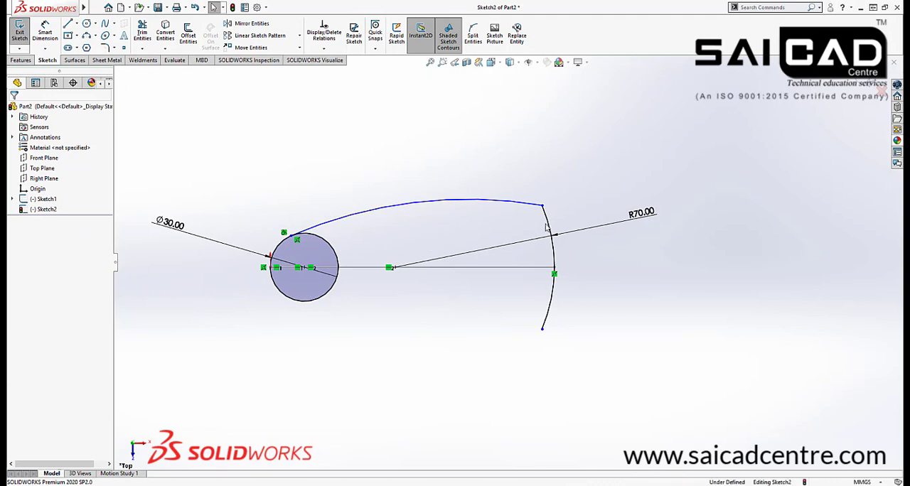
Dimension the vertical distance between the two endpoints of the R70 arc as 60 mm
{"action": "mouse_move", "coordinate": [544, 198]}
{"action": "left_mouse_down"}
{"action": "mouse_move", "coordinate": [545, 179]}
{"action": "mouse_move", "coordinate": [544, 194]}
{"action": "left_mouse_up"}
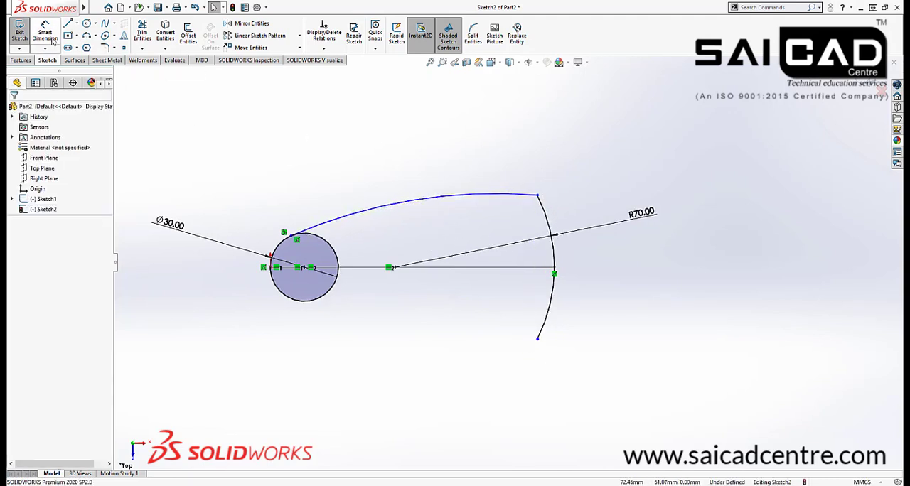
{"action": "left_click", "coordinate": [50, 39]}
{"action": "left_click", "coordinate": [538, 341]}
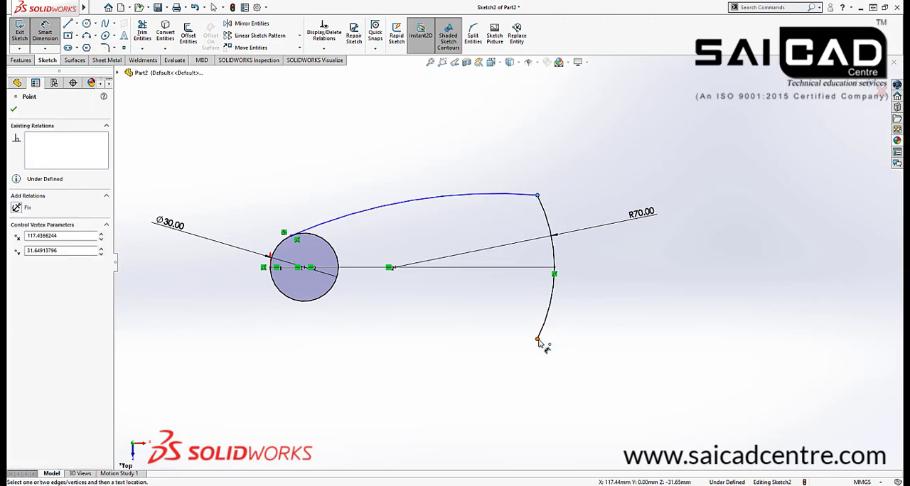
{"action": "left_click", "coordinate": [525, 312]}
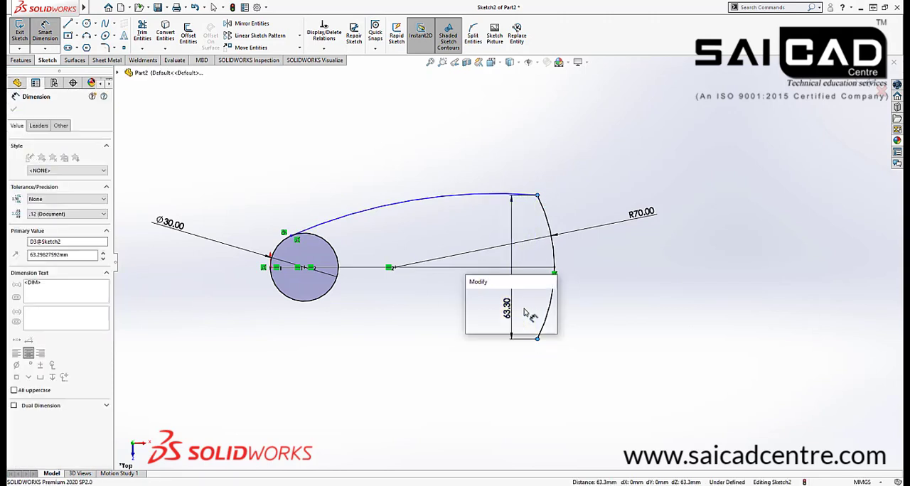
{"action": "type", "text": "60"}
{"action": "key", "text": "Return"}
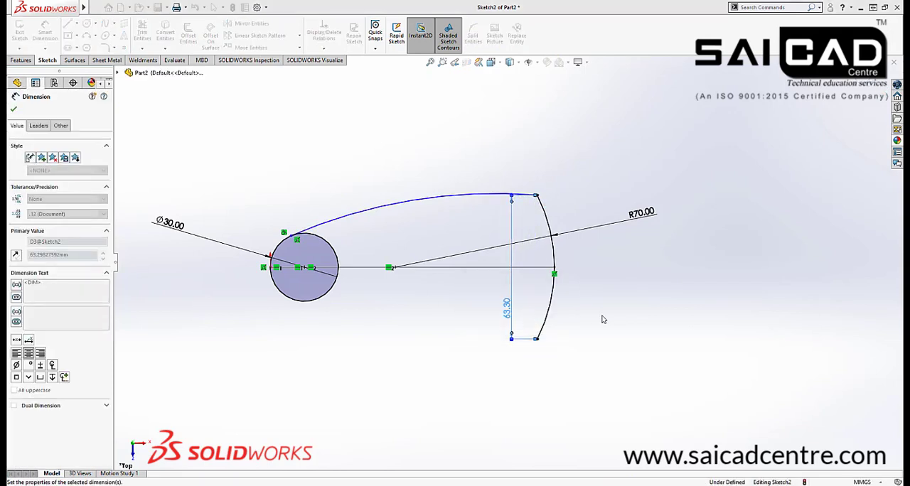
{"action": "scroll", "coordinate": [441, 330], "scroll_direction": "down", "scroll_amount": 2}
{"action": "key", "text": "Escape"}
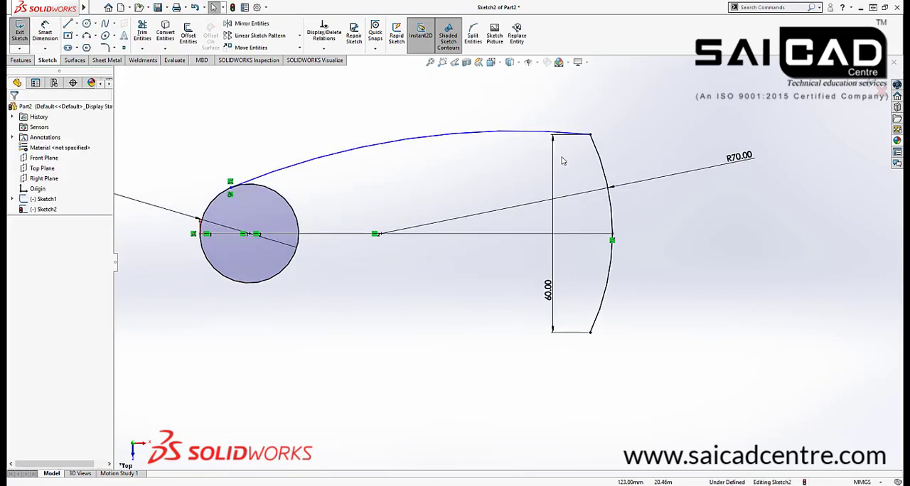
Dimension the long upper arc with a radius of 200 mm
{"action": "left_click", "coordinate": [45, 32]}
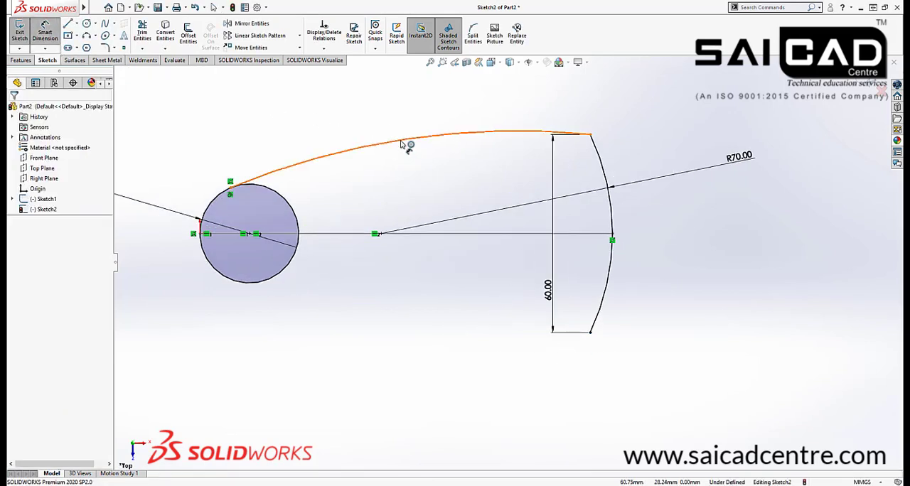
{"action": "left_click", "coordinate": [404, 141]}
{"action": "left_click", "coordinate": [387, 99]}
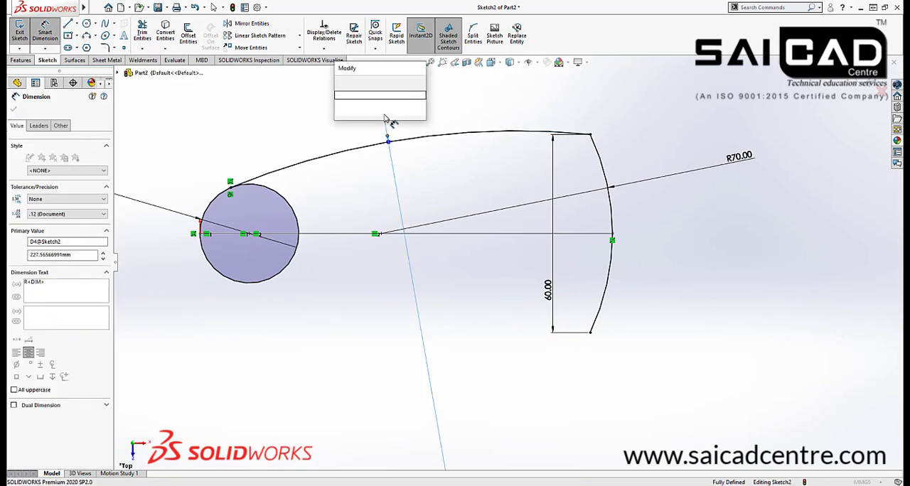
{"action": "type", "text": "200"}
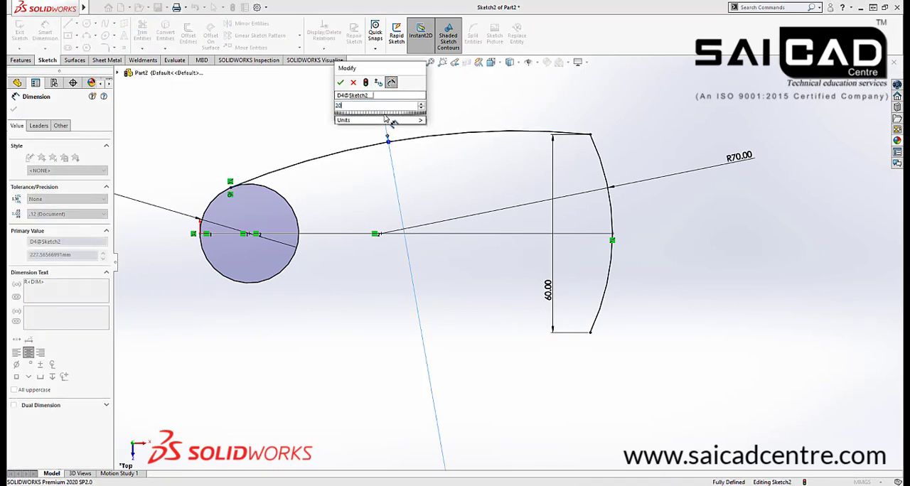
{"action": "key", "text": "Return"}
{"action": "key", "text": "Escape"}
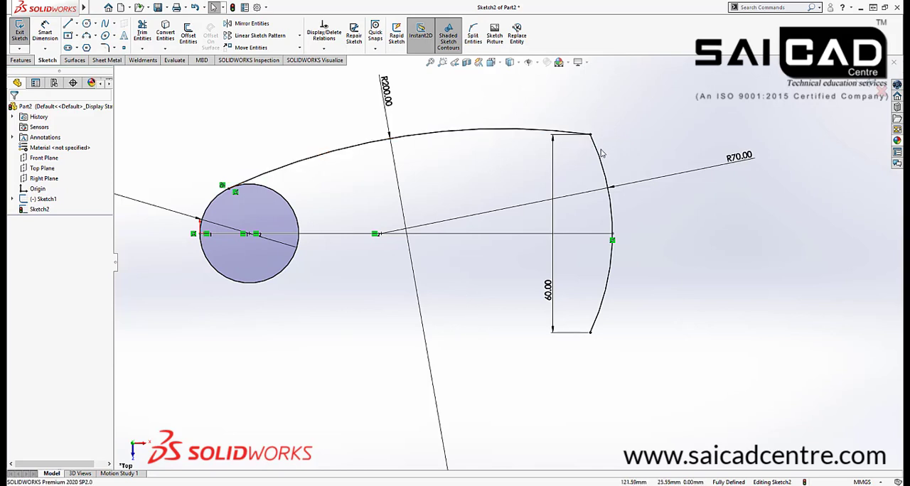
Add a 25 mm sketch fillet at the corner between the R200 and R70 arcs, accepting the removal of the conflicting relation
{"action": "left_click", "coordinate": [105, 48]}
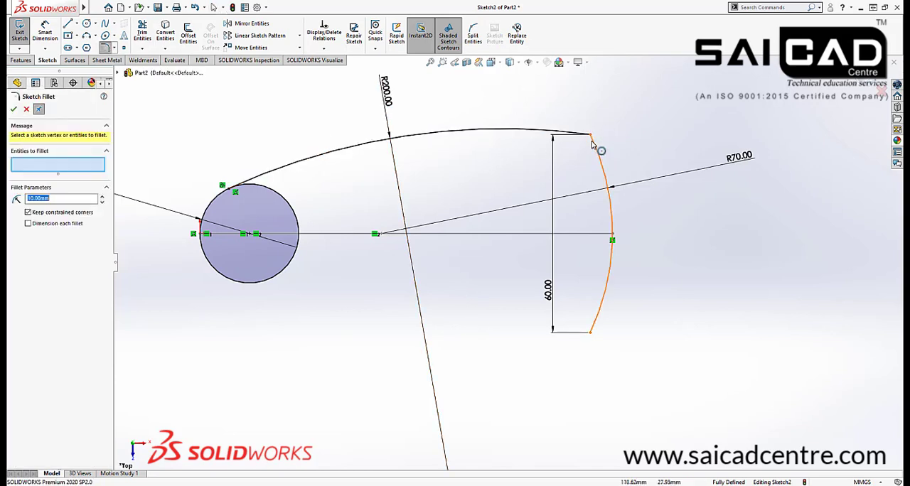
{"action": "left_click", "coordinate": [589, 136]}
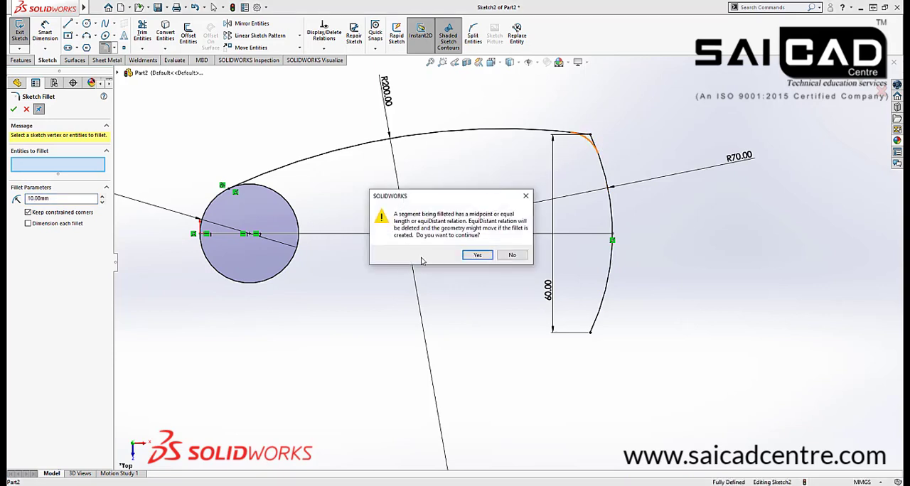
{"action": "left_click", "coordinate": [476, 256]}
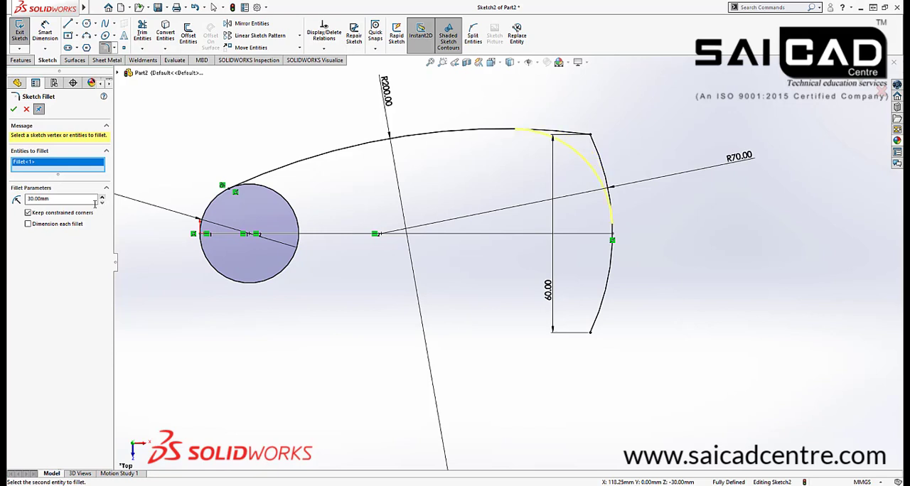
{"action": "double_click", "coordinate": [57, 200]}
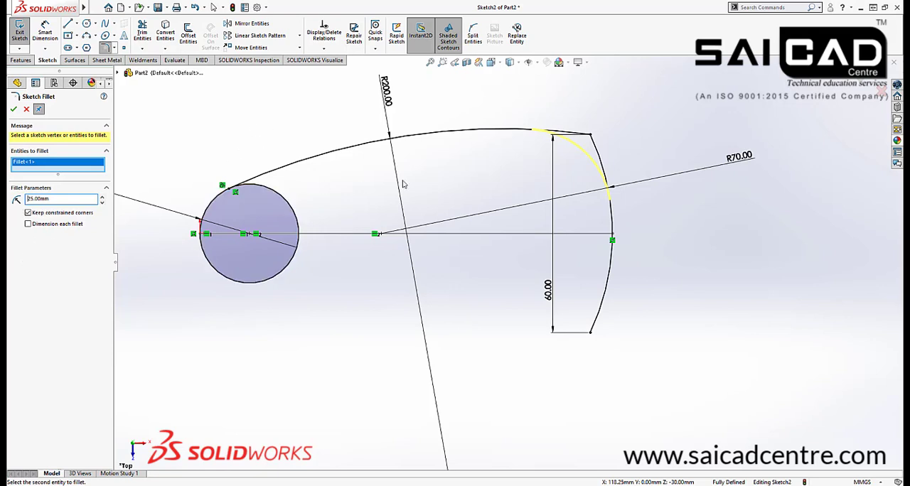
{"action": "left_click", "coordinate": [14, 110]}
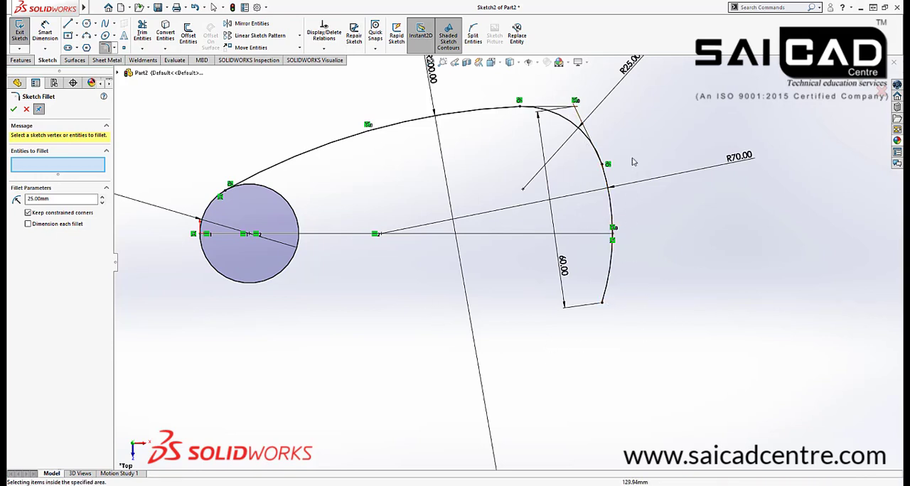
{"action": "scroll", "coordinate": [628, 151], "scroll_direction": "up", "scroll_amount": 1}
{"action": "left_click", "coordinate": [567, 154]}
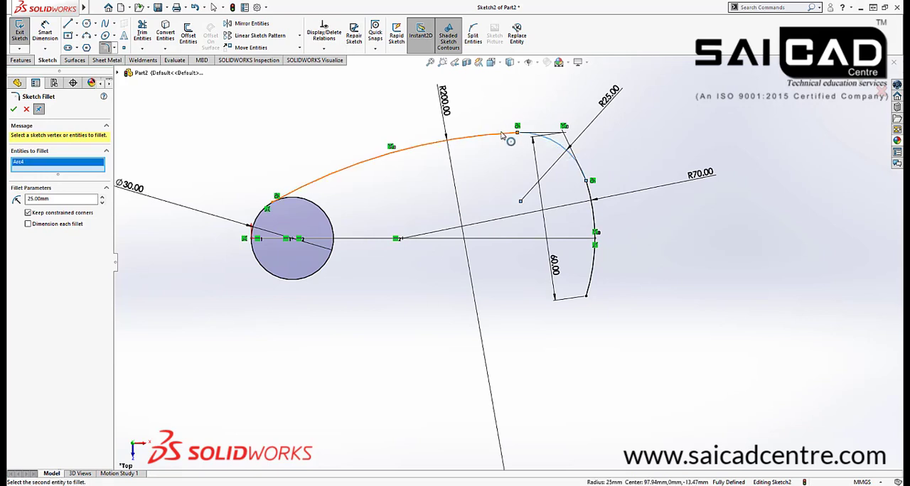
{"action": "left_click", "coordinate": [461, 137]}
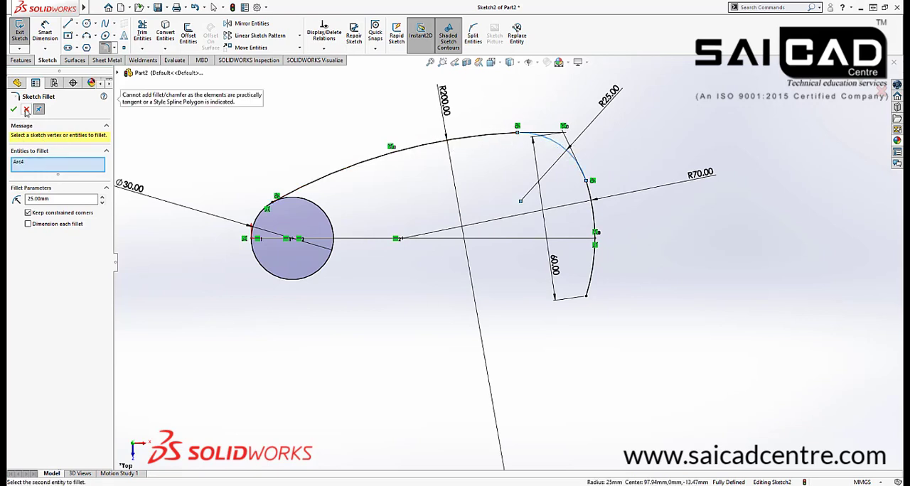
{"action": "left_click", "coordinate": [26, 111]}
{"action": "left_click", "coordinate": [251, 25]}
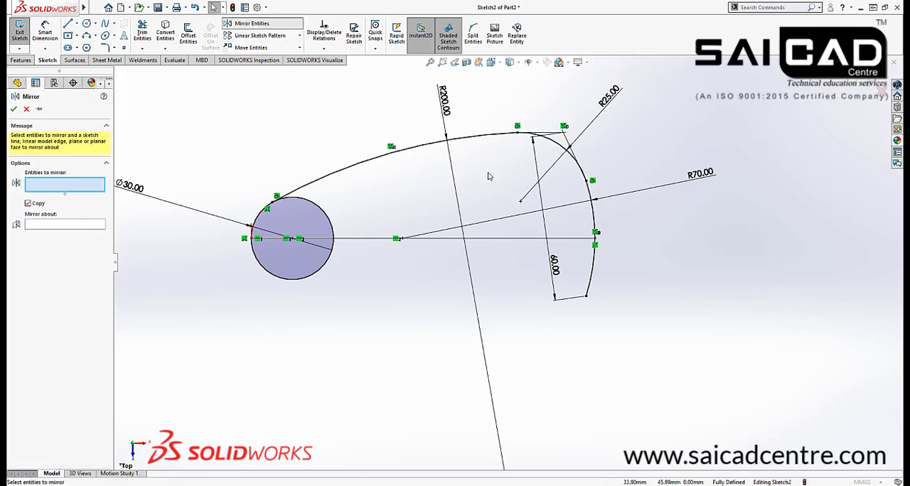
{"action": "key", "text": "Escape"}
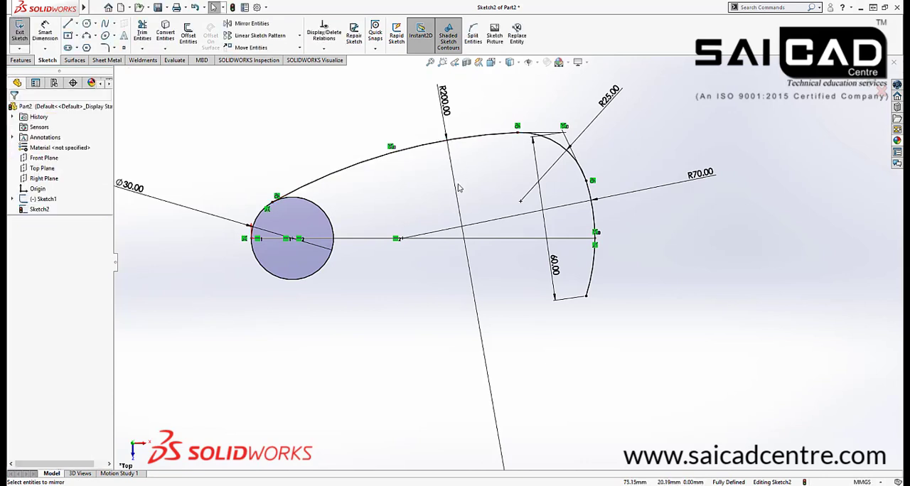
Draw a horizontal construction line from the circle's outer edge along the sketch's axis and extend its free end past the R70 arc
{"action": "key", "text": "l"}
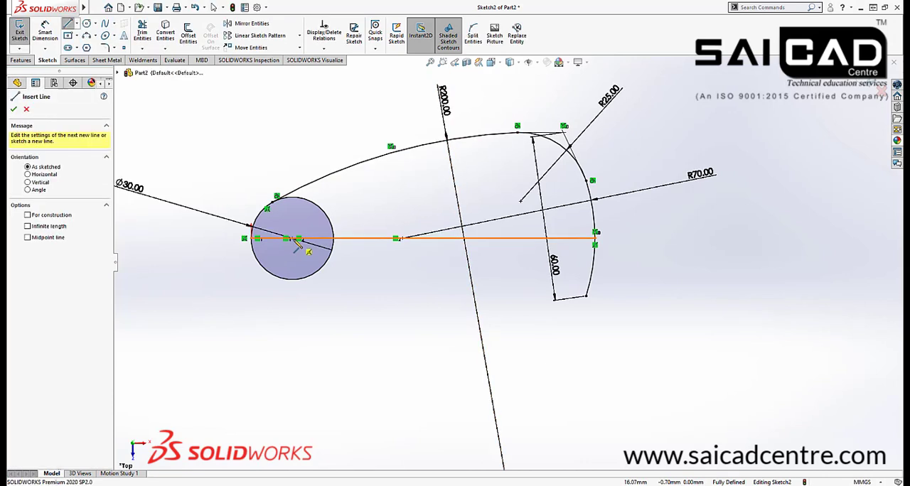
{"action": "left_click", "coordinate": [251, 239]}
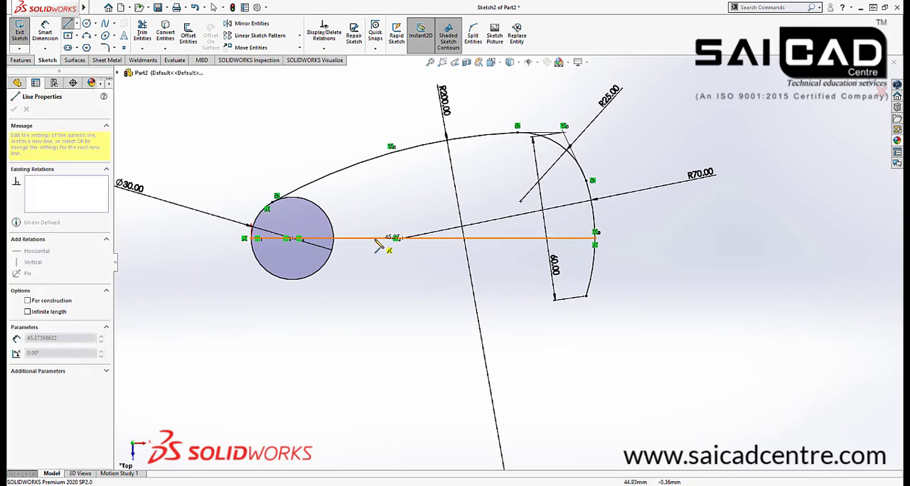
{"action": "left_click", "coordinate": [385, 240]}
{"action": "key", "text": "Escape"}
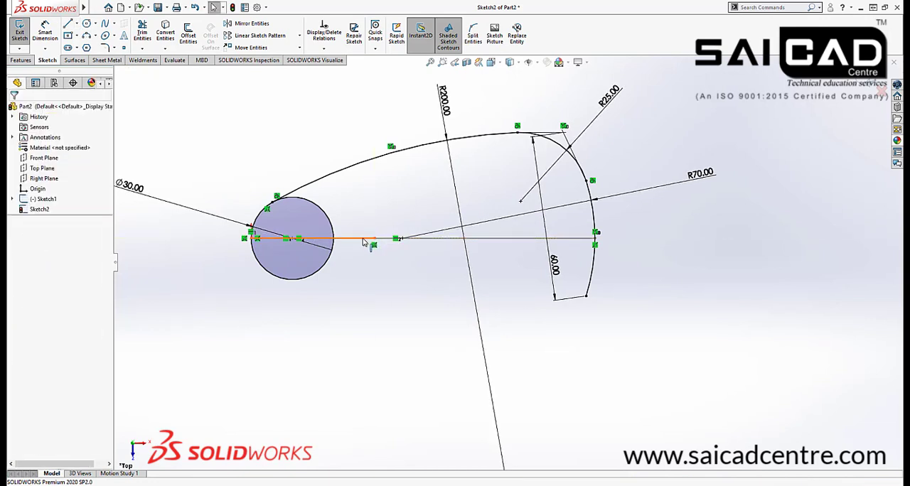
{"action": "left_click", "coordinate": [372, 239]}
{"action": "left_click", "coordinate": [377, 299]}
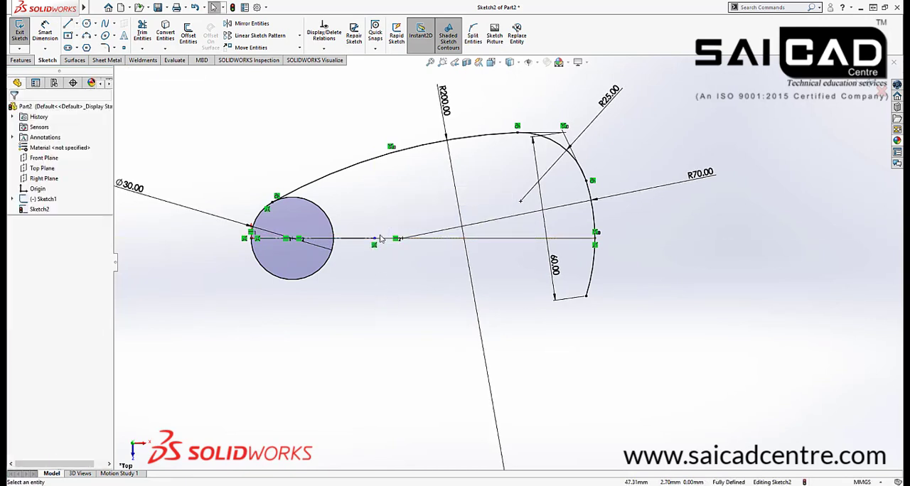
{"action": "left_click_drag", "start_coordinate": [524, 243], "coordinate": [675, 240]}
{"action": "left_click", "coordinate": [702, 262]}
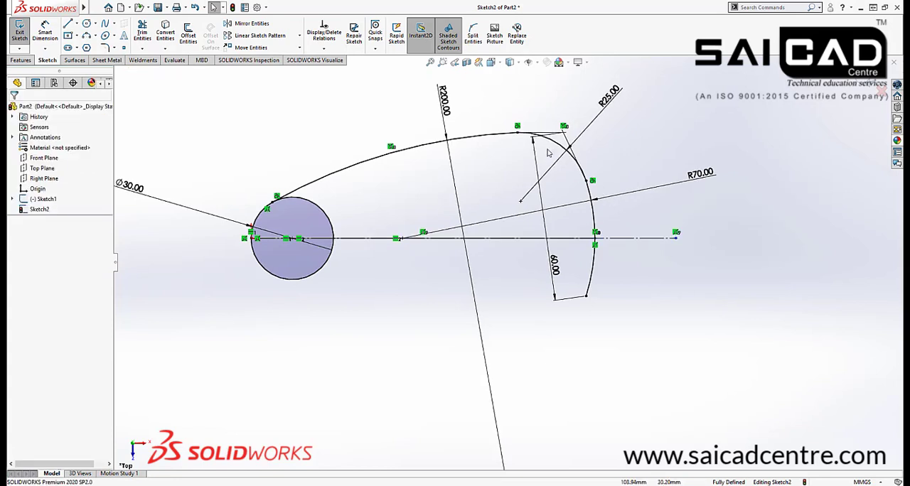
Mirror the R200 arc, together with the R25 fillet's midpoint, about the horizontal construction line
{"action": "left_click", "coordinate": [508, 137]}
{"action": "left_click", "coordinate": [561, 151], "text": "ctrl"}
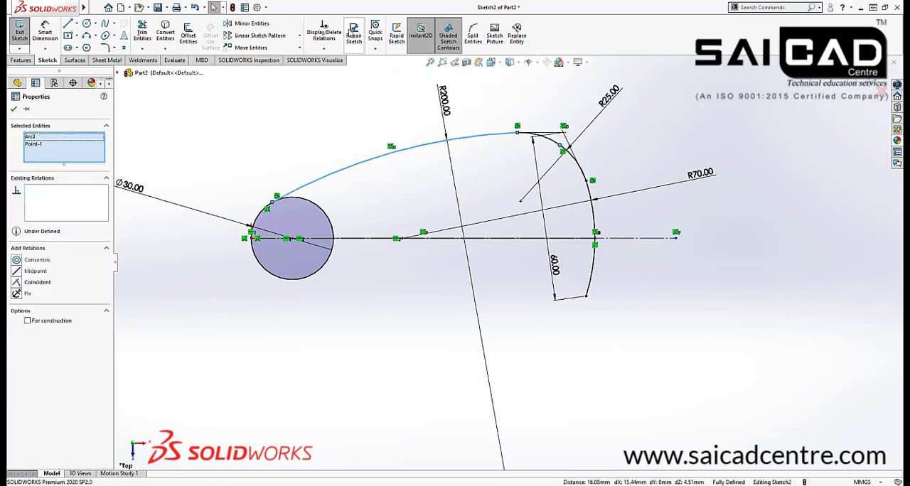
{"action": "left_click", "coordinate": [251, 24]}
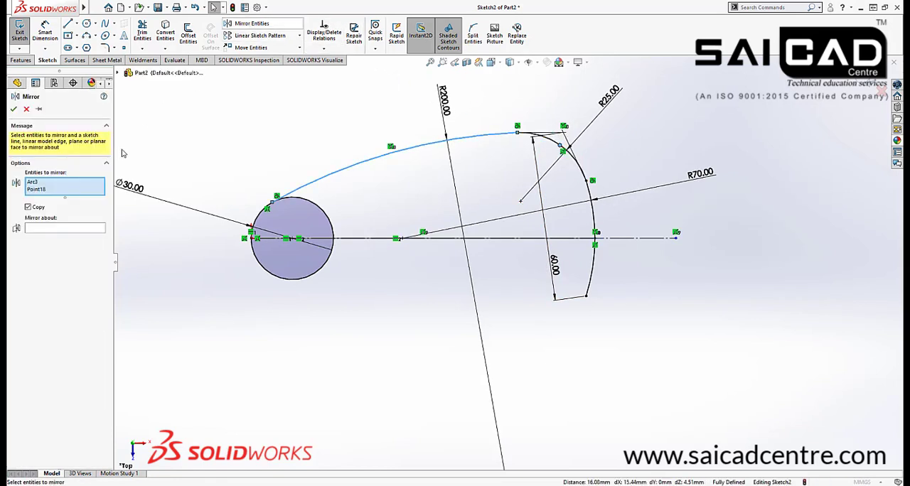
{"action": "left_click", "coordinate": [67, 227]}
{"action": "left_click", "coordinate": [257, 239]}
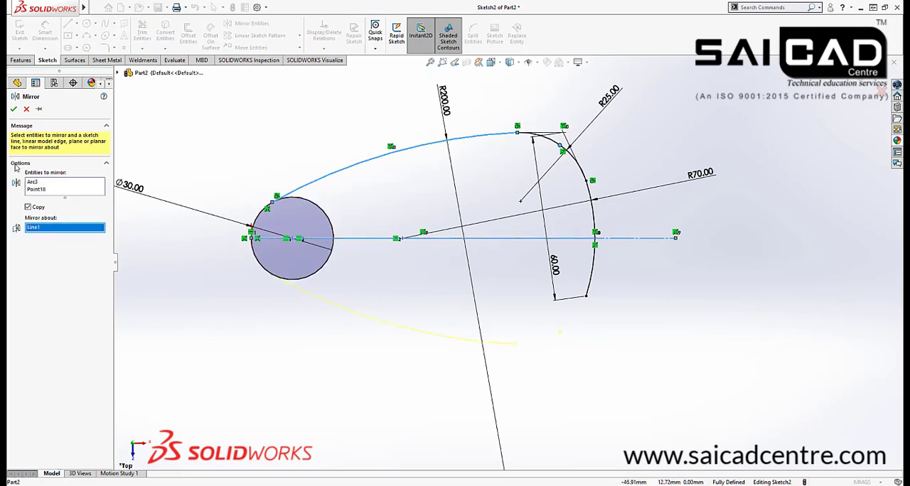
{"action": "key", "text": "Return"}
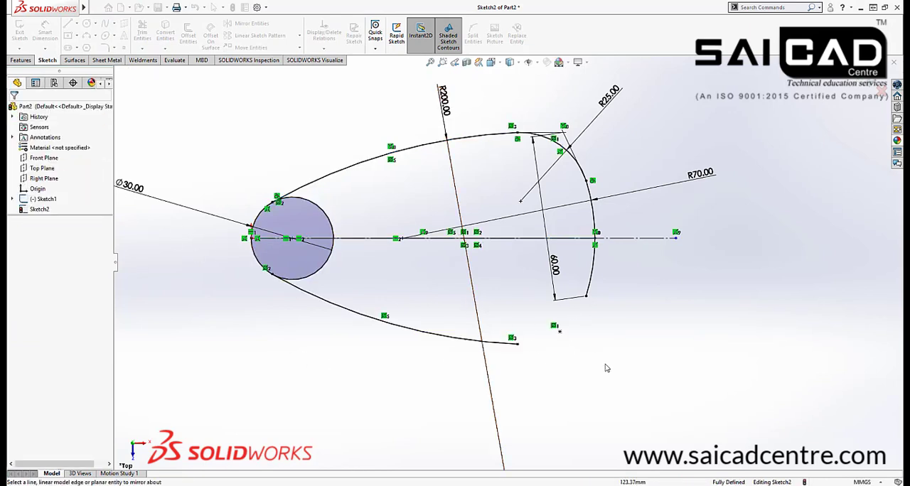
Mirror the R25 fillet arc about the horizontal construction line to close the outline's lower corner
{"action": "left_click", "coordinate": [561, 151]}
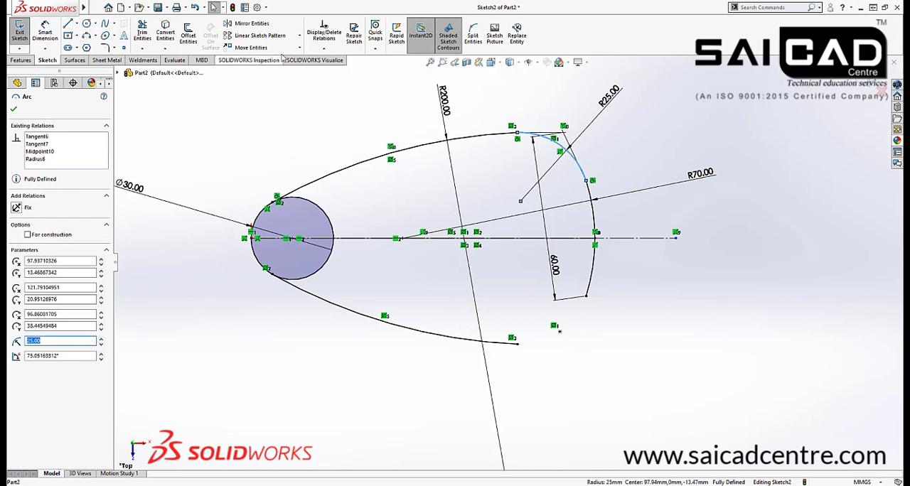
{"action": "left_click", "coordinate": [48, 224]}
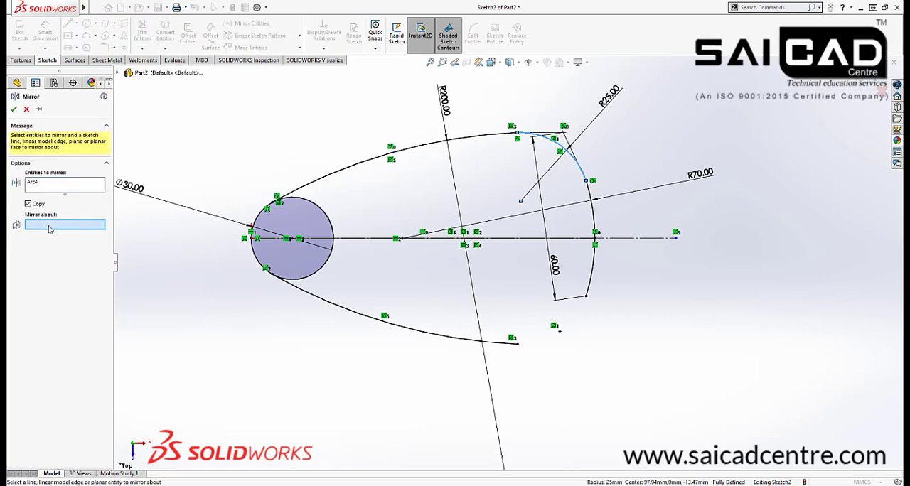
{"action": "left_click", "coordinate": [520, 245]}
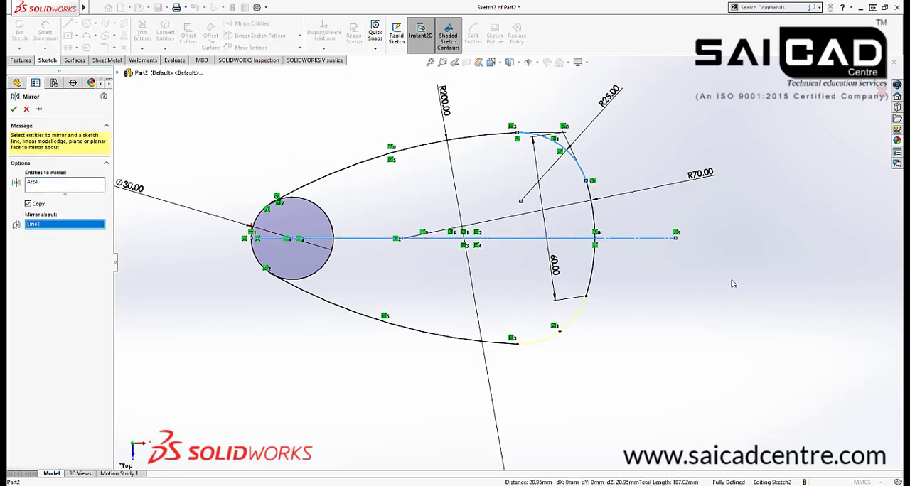
{"action": "left_click", "coordinate": [861, 81]}
Replace the 60 mm dimension with a 40 mm vertical dimension between the two points where the R70 arc meets the fillets
{"action": "scroll", "coordinate": [626, 283], "scroll_direction": "down", "scroll_amount": 1}
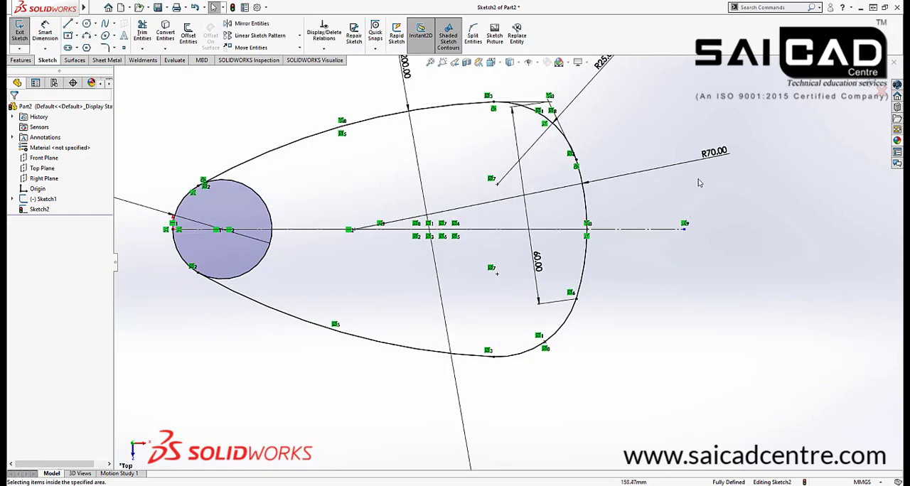
{"action": "left_click_drag", "start_coordinate": [557, 241], "coordinate": [497, 300]}
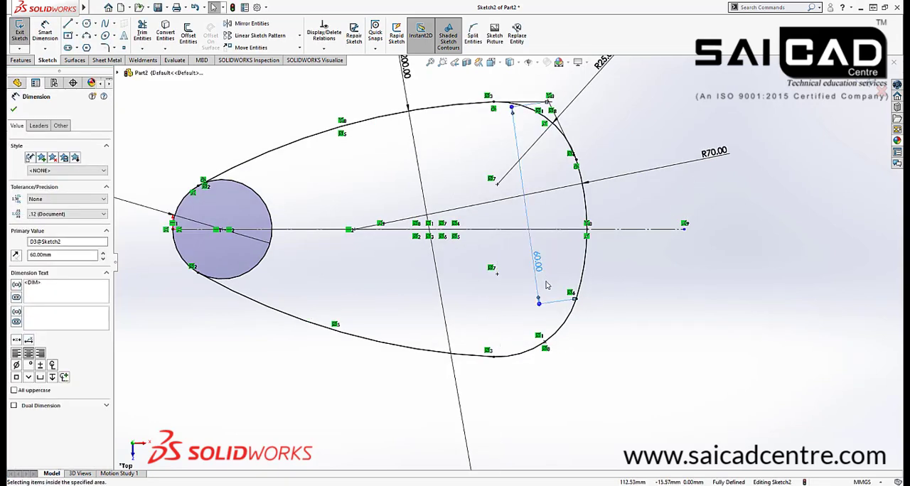
{"action": "key", "text": "Delete"}
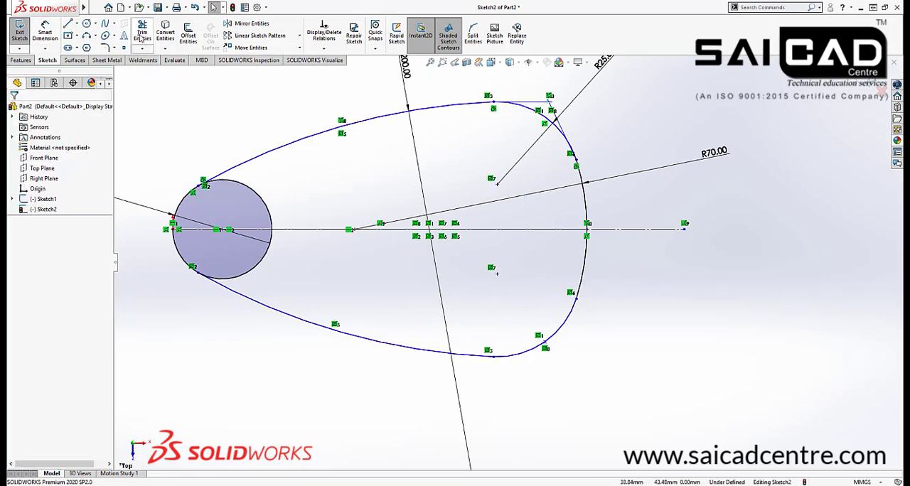
{"action": "left_click", "coordinate": [45, 33]}
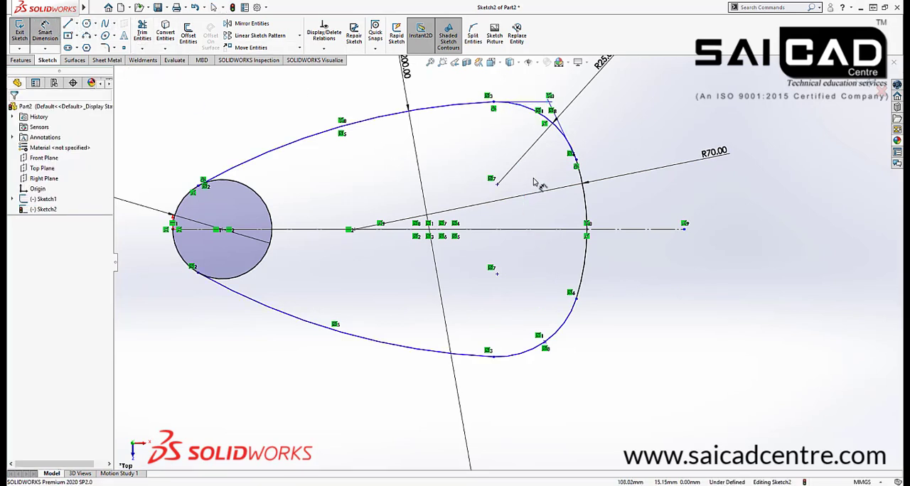
{"action": "left_click", "coordinate": [576, 162]}
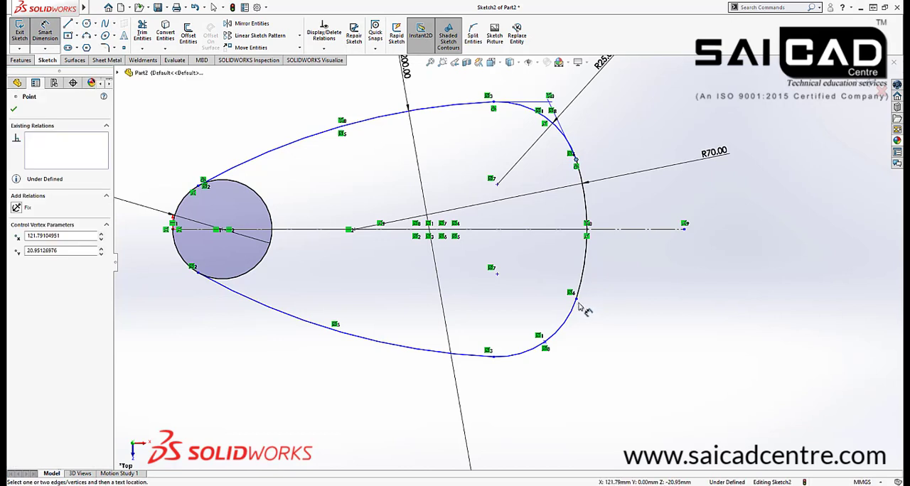
{"action": "left_click", "coordinate": [576, 300]}
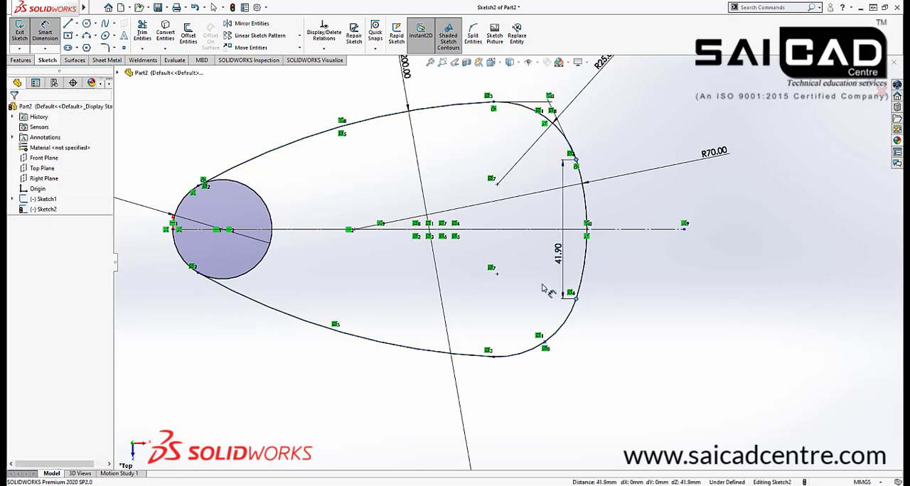
{"action": "left_click", "coordinate": [546, 288]}
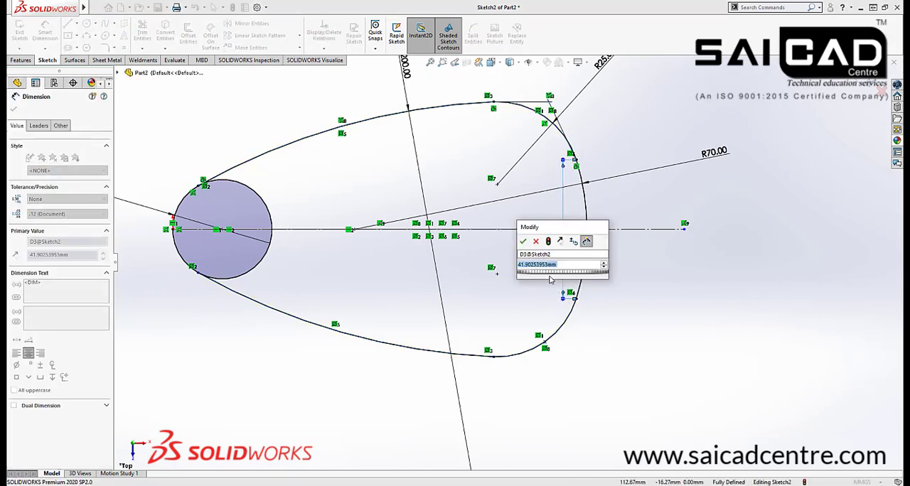
{"action": "type", "text": "40"}
{"action": "key", "text": "Return"}
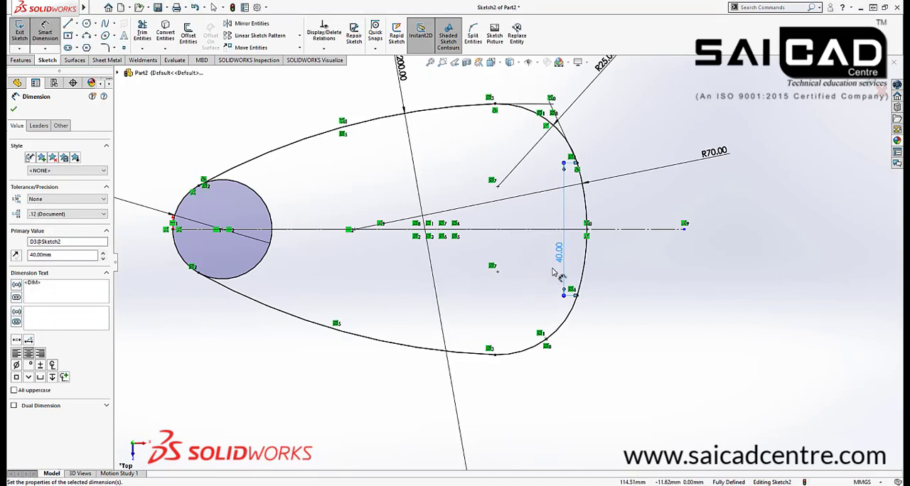
{"action": "right_click", "coordinate": [670, 266]}
{"action": "left_click", "coordinate": [684, 291]}
Trim away the part of the 30 mm circle inside the outline, leaving only the nose arc between the two R200 arcs
{"action": "left_click", "coordinate": [145, 40]}
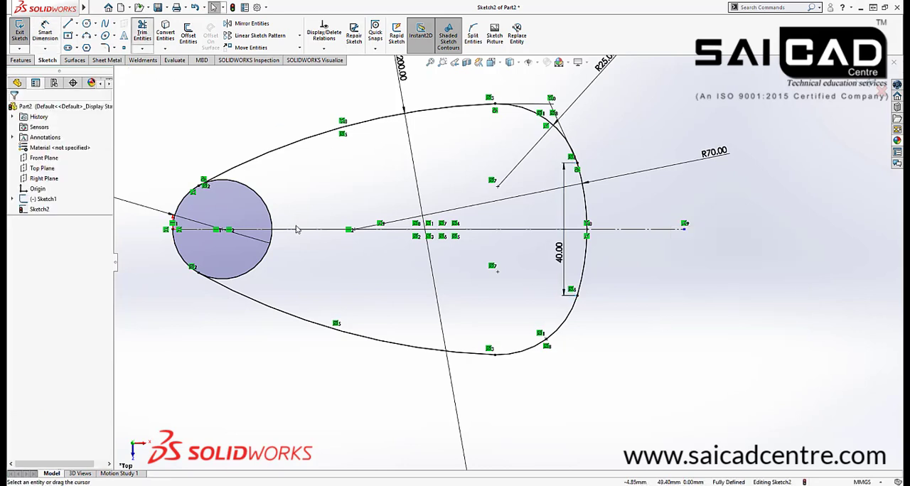
{"action": "left_click_drag", "start_coordinate": [297, 229], "coordinate": [265, 218]}
{"action": "left_click_drag", "start_coordinate": [249, 266], "coordinate": [337, 292]}
{"action": "scroll", "coordinate": [501, 243], "scroll_direction": "up", "scroll_amount": 2}
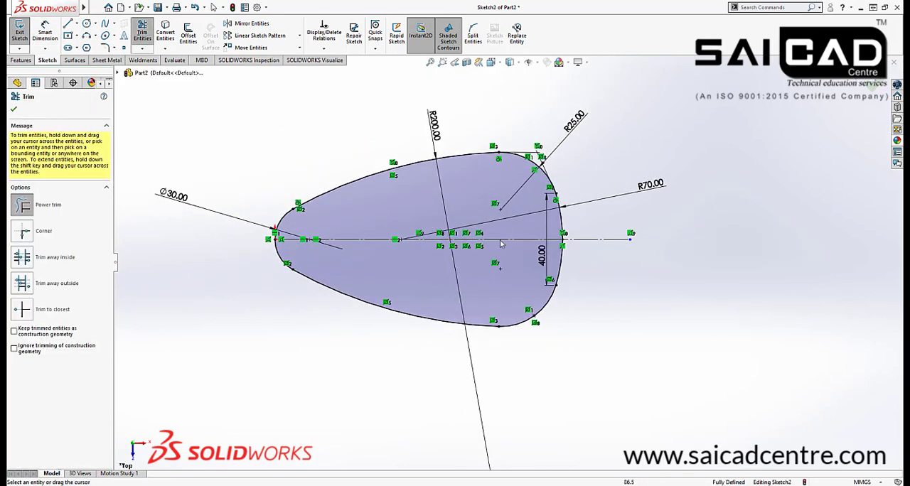
{"action": "left_click", "coordinate": [874, 86]}
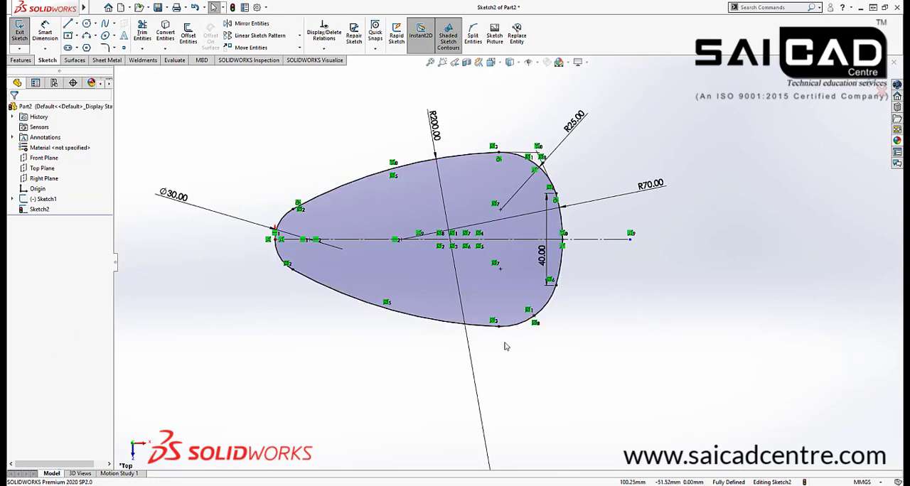
Exit the head outline sketch and compare the outline with the appliance in the reference picture
{"action": "mouse_move", "coordinate": [504, 346]}
{"action": "middle_mouse_down"}
{"action": "mouse_move", "coordinate": [584, 274]}
{"action": "mouse_move", "coordinate": [553, 190]}
{"action": "mouse_move", "coordinate": [556, 241]}
{"action": "mouse_move", "coordinate": [618, 193]}
{"action": "middle_mouse_up"}
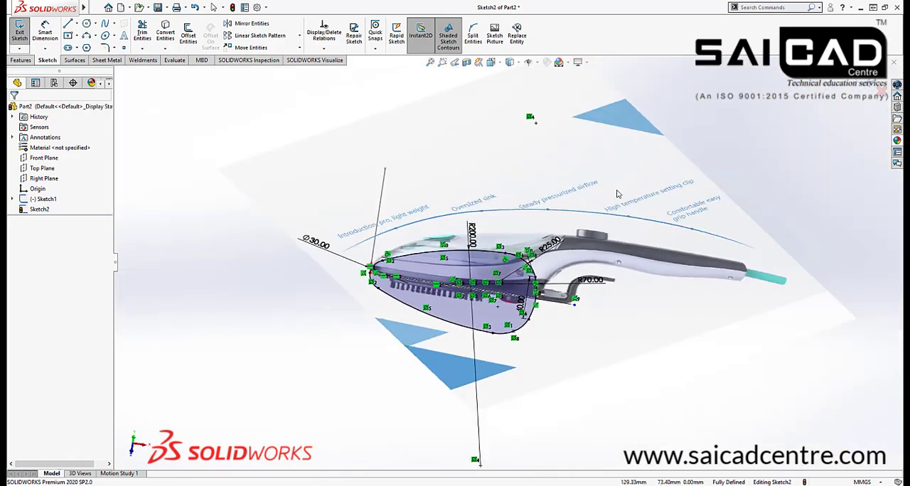
{"action": "left_click", "coordinate": [869, 80]}
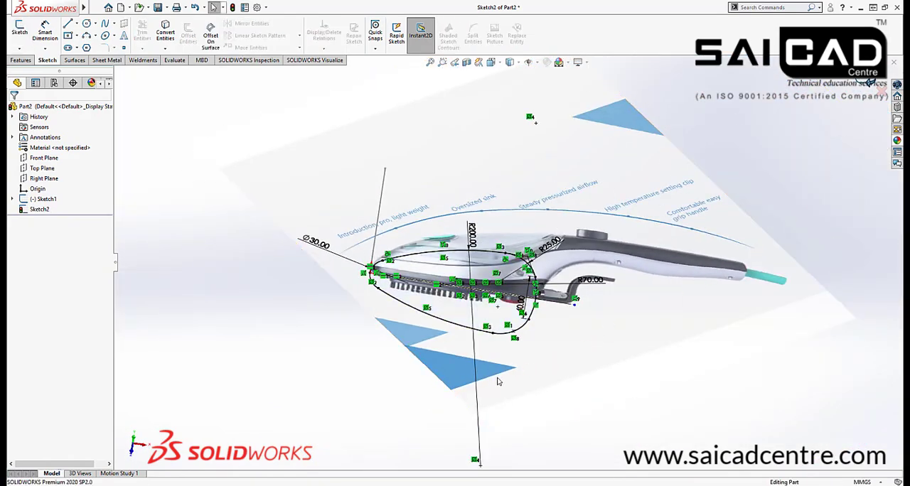
{"action": "mouse_move", "coordinate": [419, 366]}
{"action": "middle_mouse_down"}
{"action": "mouse_move", "coordinate": [400, 280]}
{"action": "mouse_move", "coordinate": [437, 223]}
{"action": "mouse_move", "coordinate": [433, 283]}
{"action": "middle_mouse_up"}
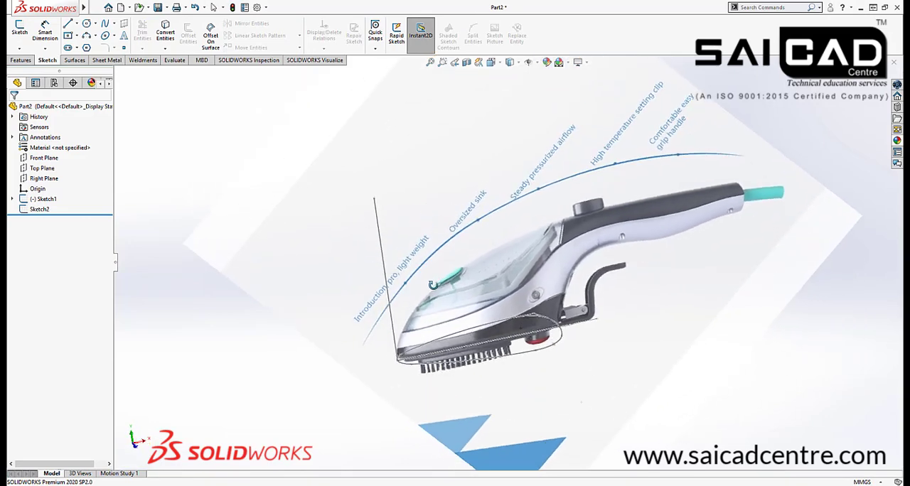
{"action": "scroll", "coordinate": [599, 241], "scroll_direction": "up", "scroll_amount": 4}
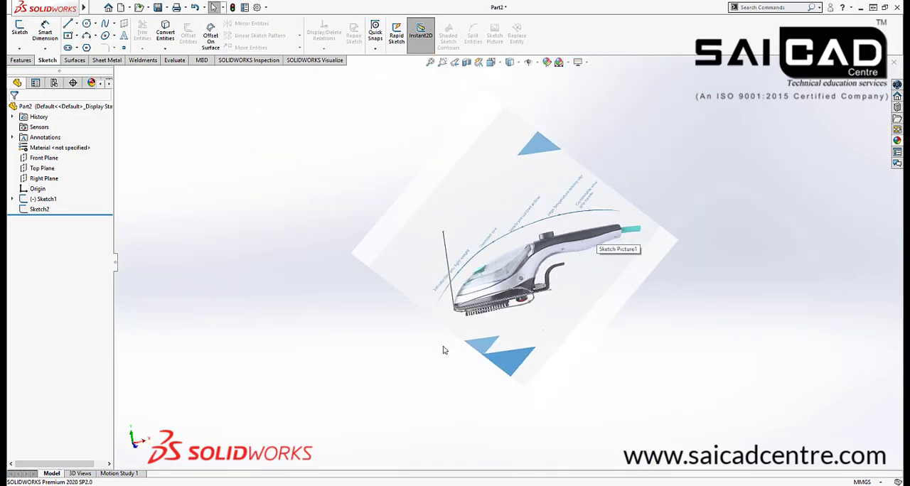
{"action": "scroll", "coordinate": [514, 310], "scroll_direction": "down", "scroll_amount": 1}
{"action": "mouse_move", "coordinate": [415, 346]}
{"action": "middle_mouse_down"}
{"action": "mouse_move", "coordinate": [443, 369]}
{"action": "mouse_move", "coordinate": [445, 348]}
{"action": "middle_mouse_up"}
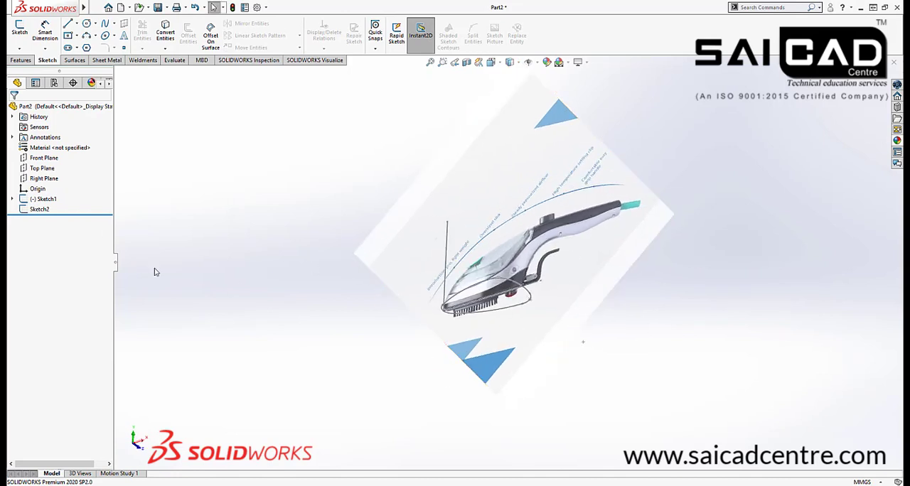
Start a reference plane parallel to the Right Plane, offset 162 mm toward the handle
{"action": "left_click", "coordinate": [44, 179]}
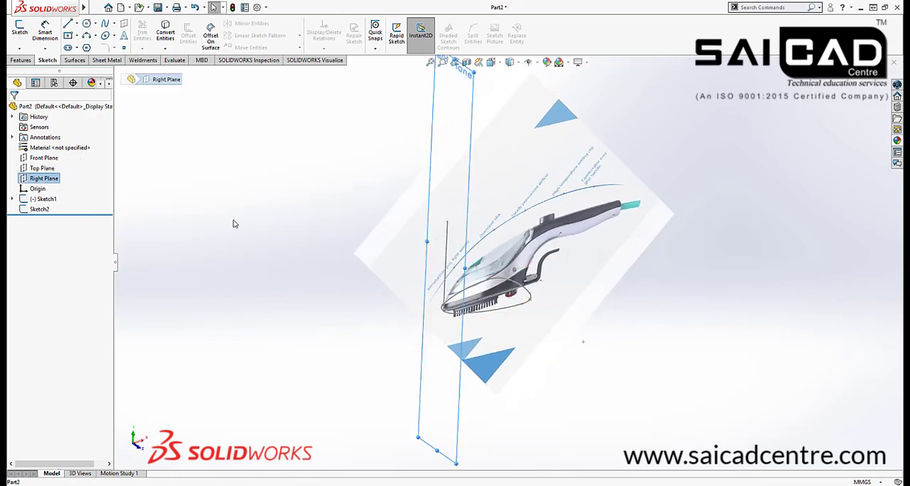
{"action": "mouse_move", "coordinate": [233, 223]}
{"action": "middle_mouse_down"}
{"action": "mouse_move", "coordinate": [294, 201]}
{"action": "mouse_move", "coordinate": [258, 186]}
{"action": "mouse_move", "coordinate": [191, 189]}
{"action": "middle_mouse_up"}
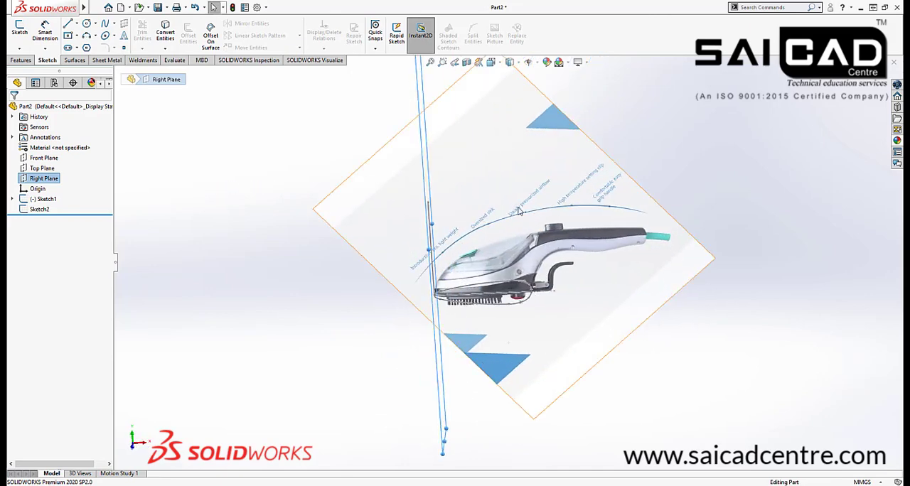
{"action": "scroll", "coordinate": [558, 240], "scroll_direction": "down", "scroll_amount": 2}
{"action": "scroll", "coordinate": [559, 244], "scroll_direction": "down", "scroll_amount": 2}
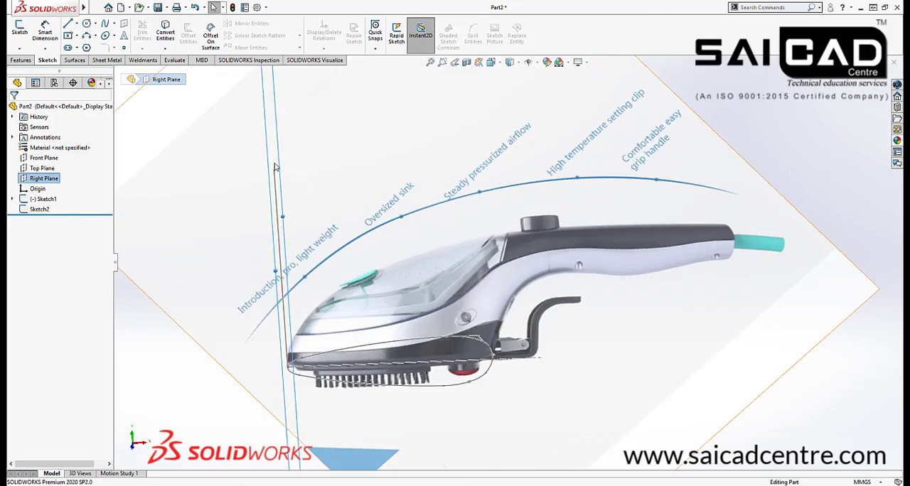
{"action": "left_click_drag", "start_coordinate": [270, 157], "coordinate": [350, 221], "text": "ctrl"}
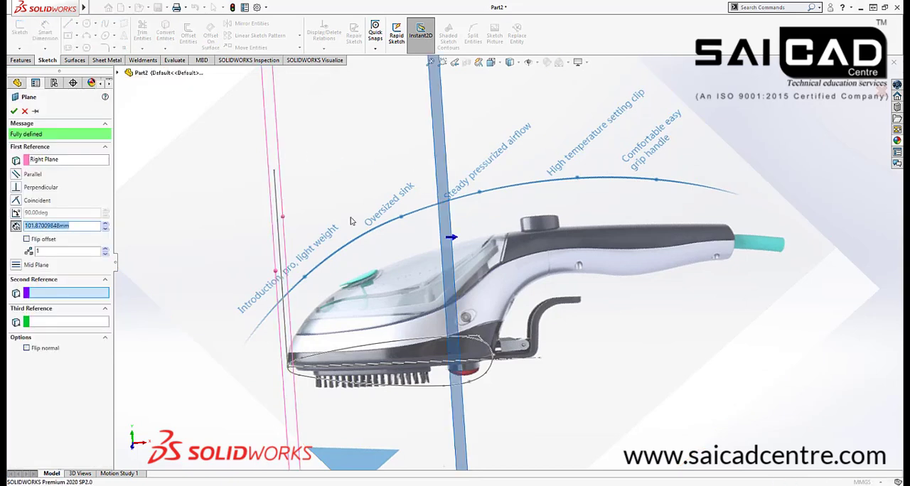
{"action": "left_click", "coordinate": [105, 225]}
{"action": "left_click", "coordinate": [106, 225]}
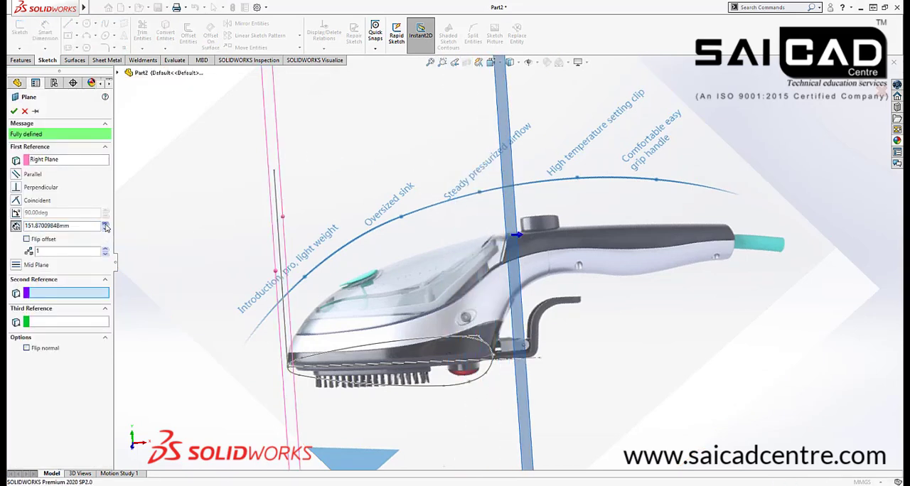
{"action": "left_click", "coordinate": [105, 226]}
{"action": "double_click", "coordinate": [72, 225]}
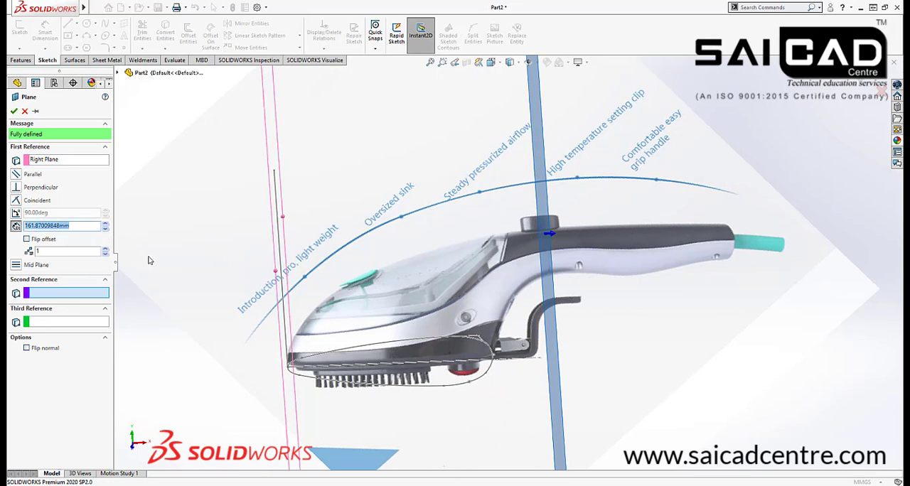
{"action": "type", "text": "162"}
{"action": "key", "text": "Return"}
Compare the plane with the reference picture in the front view, set its offset to 165 mm and create it
{"action": "scroll", "coordinate": [384, 145], "scroll_direction": "up", "scroll_amount": 5}
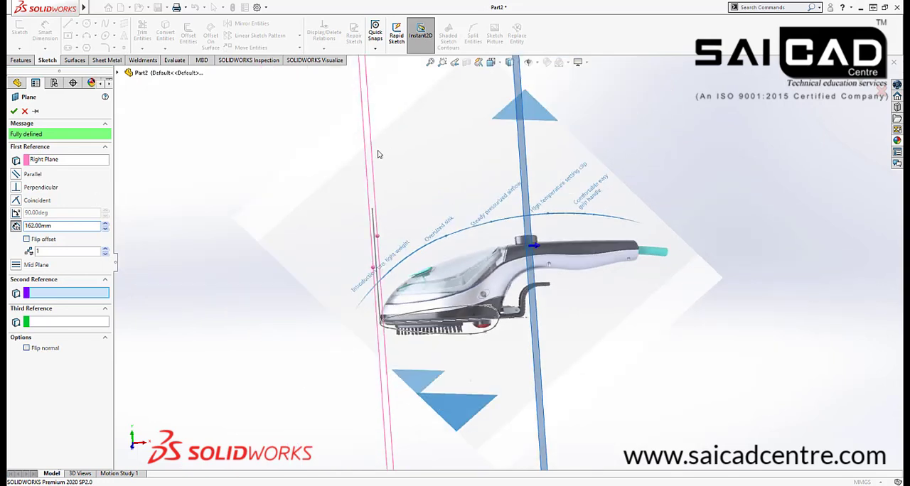
{"action": "left_click", "coordinate": [490, 62]}
{"action": "left_click", "coordinate": [505, 102]}
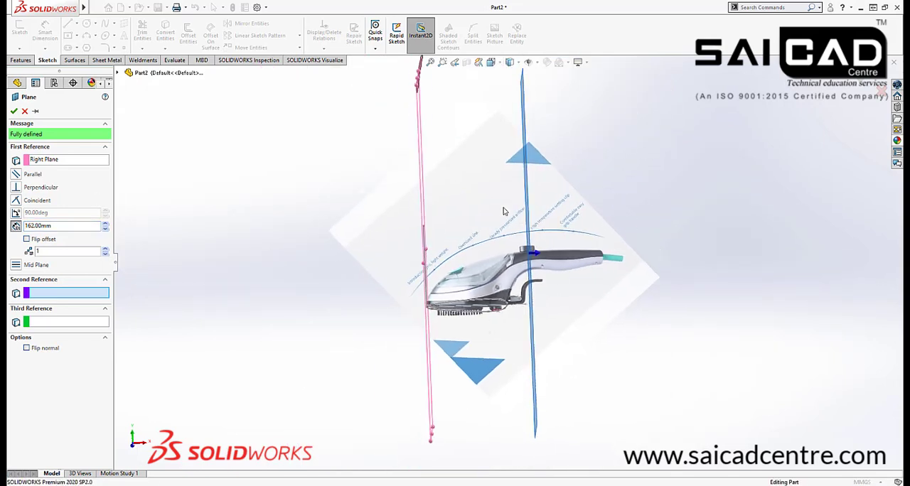
{"action": "scroll", "coordinate": [490, 262], "scroll_direction": "down", "scroll_amount": 6}
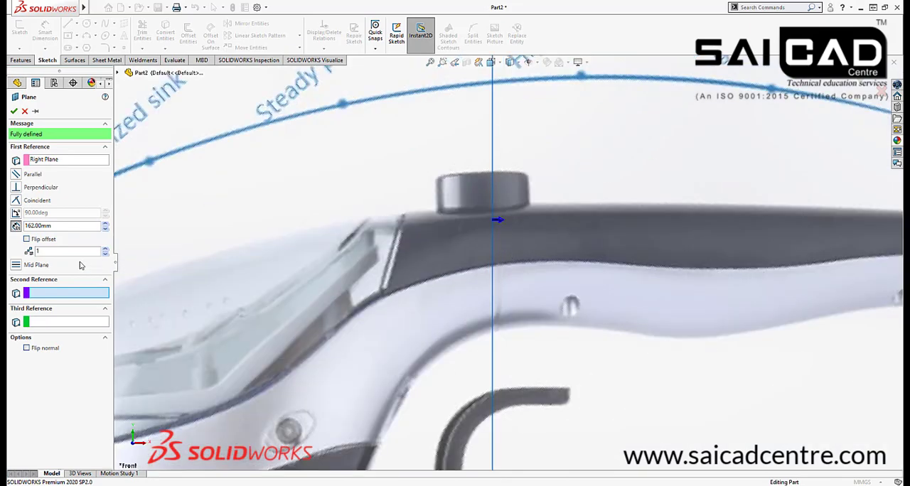
{"action": "type", "text": "16"}
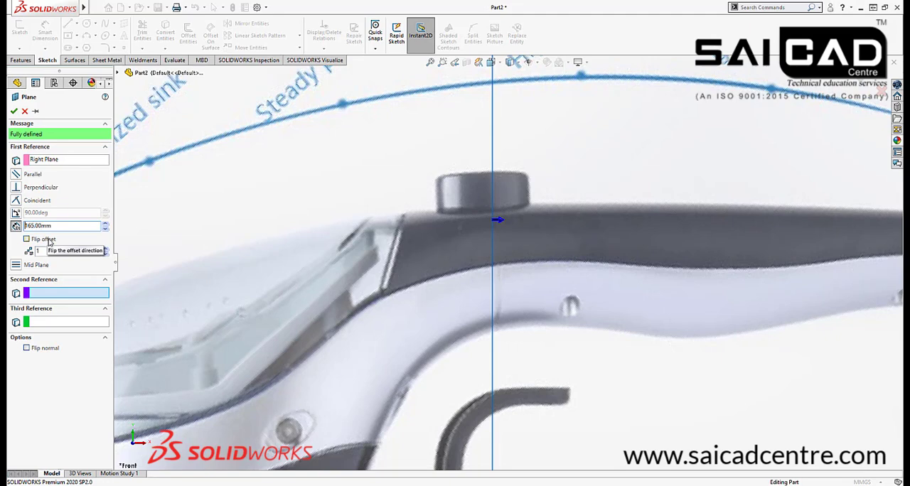
{"action": "scroll", "coordinate": [381, 211], "scroll_direction": "up", "scroll_amount": 6}
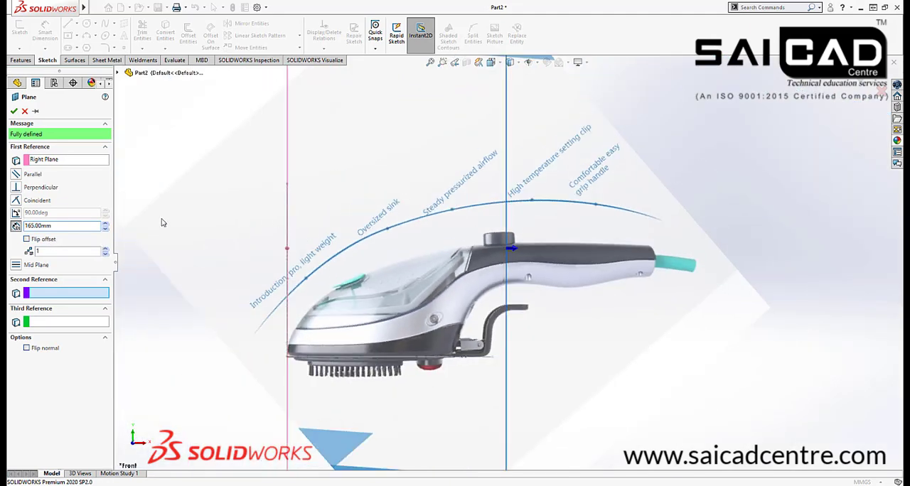
{"action": "left_click", "coordinate": [14, 111]}
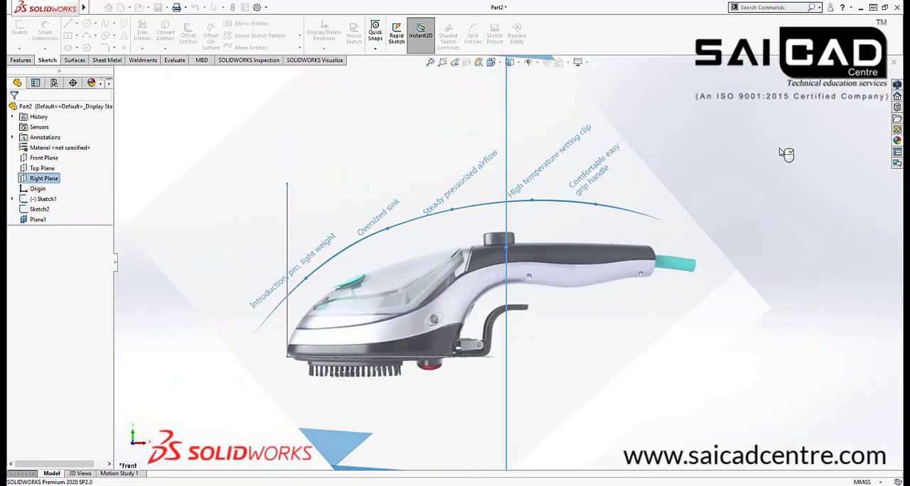
{"action": "middle_click_drag", "start_coordinate": [626, 203], "coordinate": [586, 210]}
{"action": "key", "text": "f"}
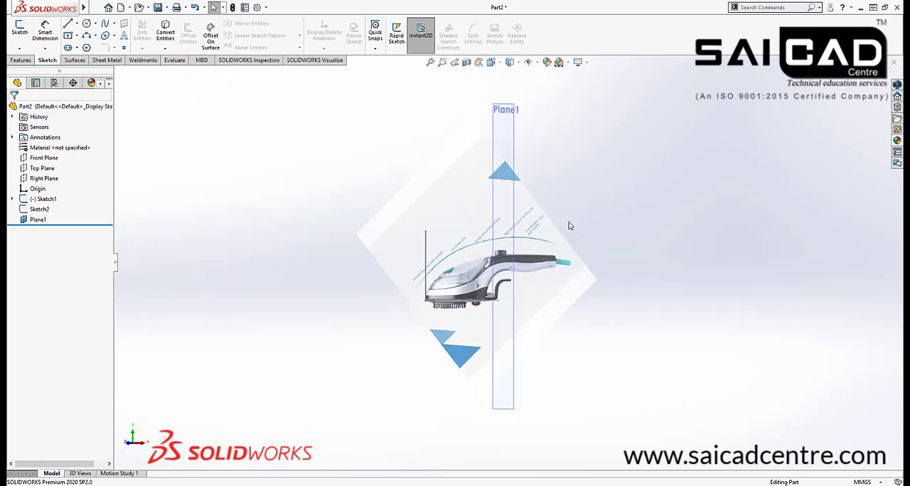
{"action": "left_click", "coordinate": [507, 133]}
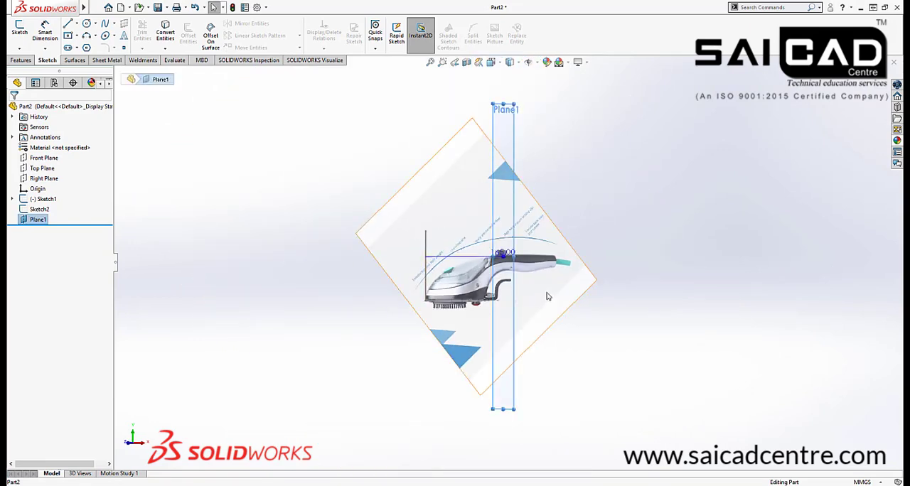
{"action": "scroll", "coordinate": [535, 269], "scroll_direction": "down", "scroll_amount": 2}
{"action": "scroll", "coordinate": [496, 260], "scroll_direction": "down", "scroll_amount": 4}
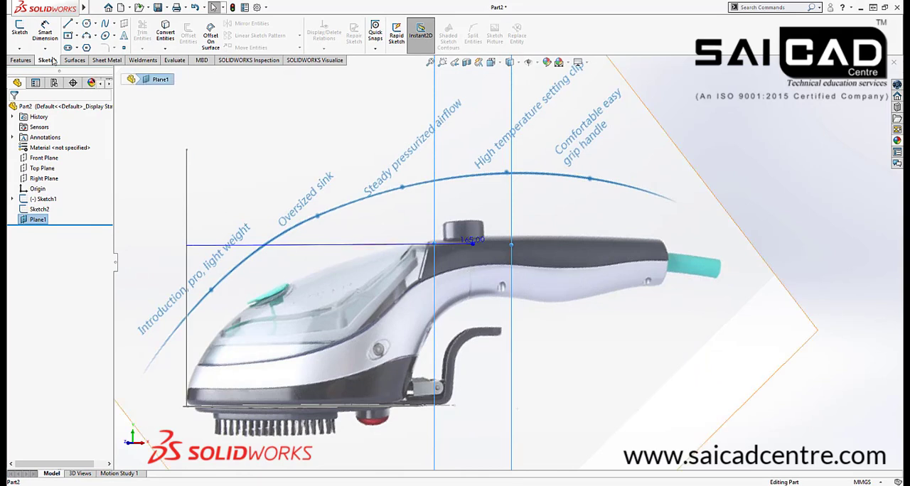
{"action": "left_click", "coordinate": [25, 41]}
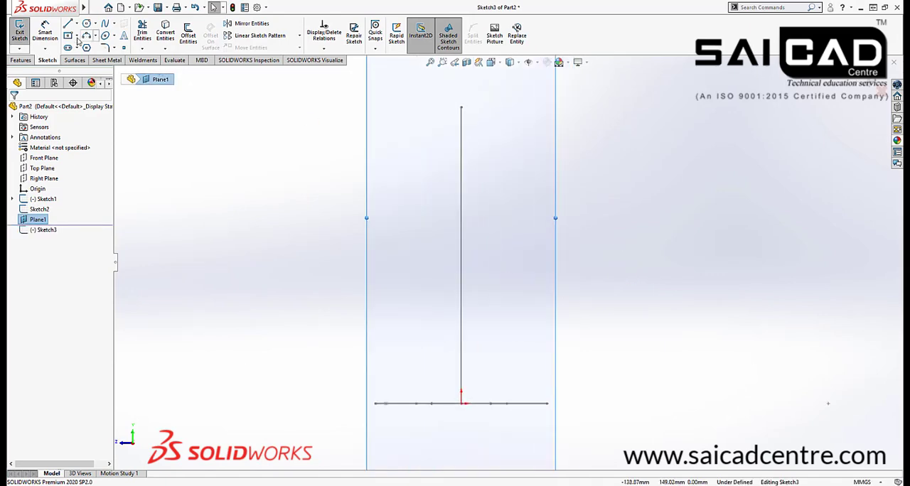
{"action": "mouse_move", "coordinate": [469, 280]}
{"action": "middle_mouse_down"}
{"action": "mouse_move", "coordinate": [418, 273]}
{"action": "mouse_move", "coordinate": [465, 275]}
{"action": "mouse_move", "coordinate": [501, 263]}
{"action": "middle_mouse_up"}
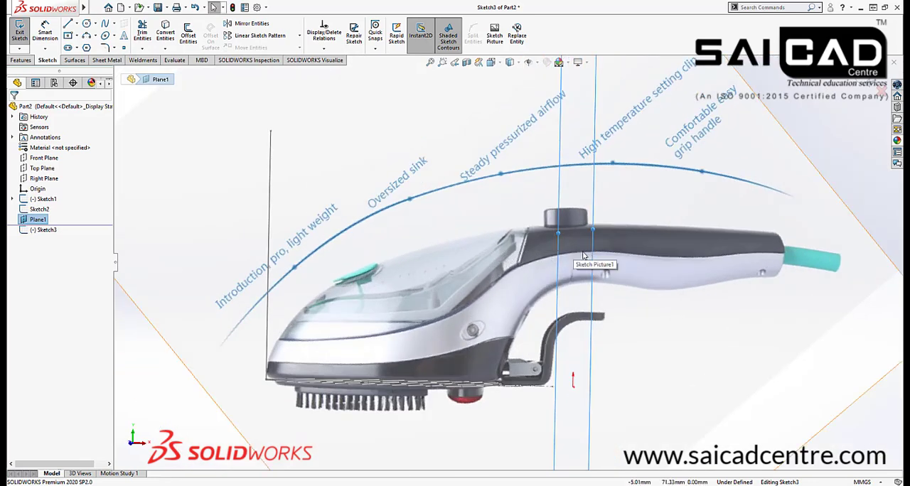
{"action": "left_click", "coordinate": [21, 33]}
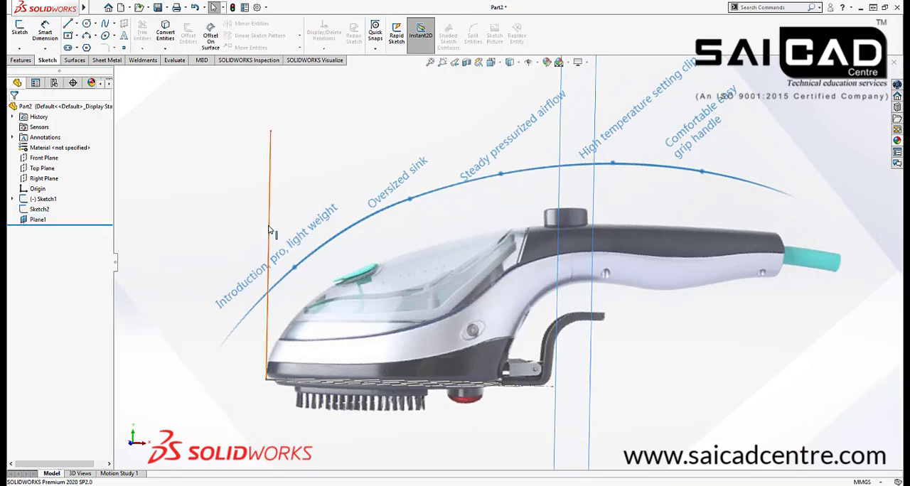
Reopen the side-view layout sketch for editing and shorten its vertical line to about 70 mm
{"action": "left_click", "coordinate": [270, 227]}
{"action": "key", "text": "space"}
{"action": "scroll", "coordinate": [454, 274], "scroll_direction": "down", "scroll_amount": 6}
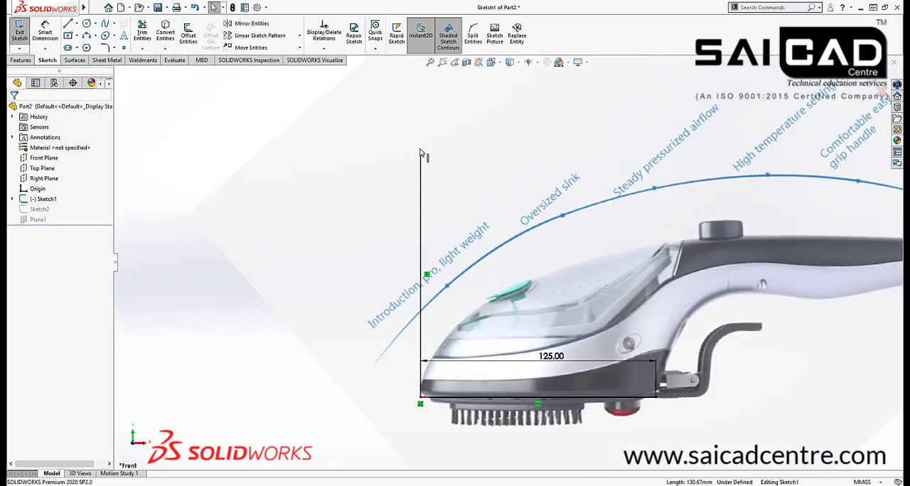
{"action": "left_click_drag", "start_coordinate": [421, 154], "coordinate": [435, 272]}
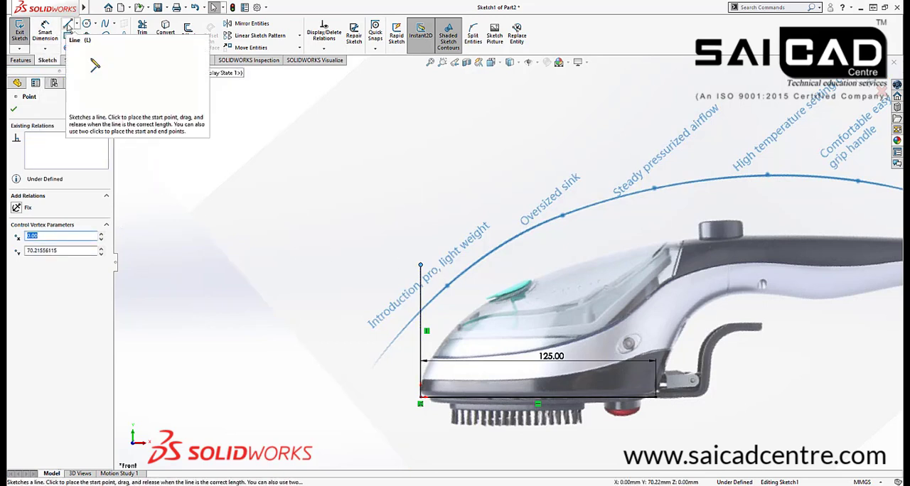
Draw a horizontal line about 194 mm long from the vertical line's upper endpoint toward the handle
{"action": "key", "text": "l"}
{"action": "left_click", "coordinate": [420, 265]}
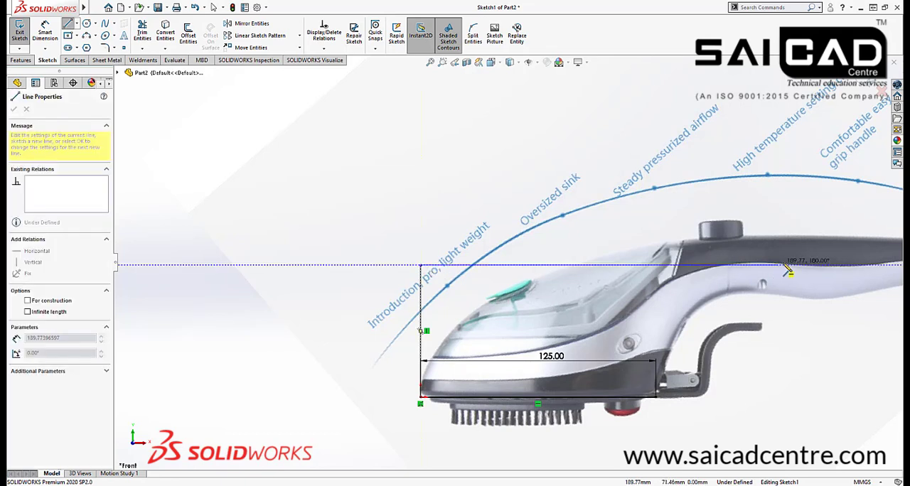
{"action": "left_click", "coordinate": [785, 265]}
{"action": "key", "text": "Escape"}
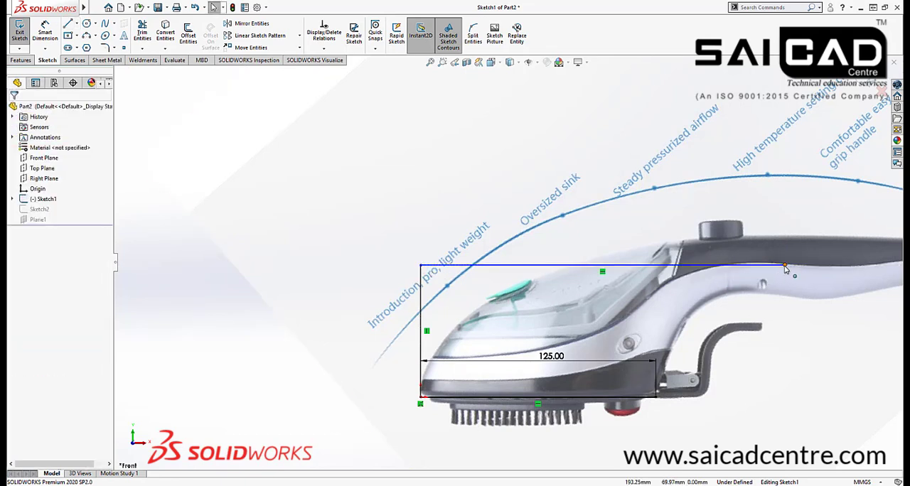
Dimension the upper horizontal line to a length of 165 mm
{"action": "left_click", "coordinate": [45, 32]}
{"action": "left_click", "coordinate": [638, 265]}
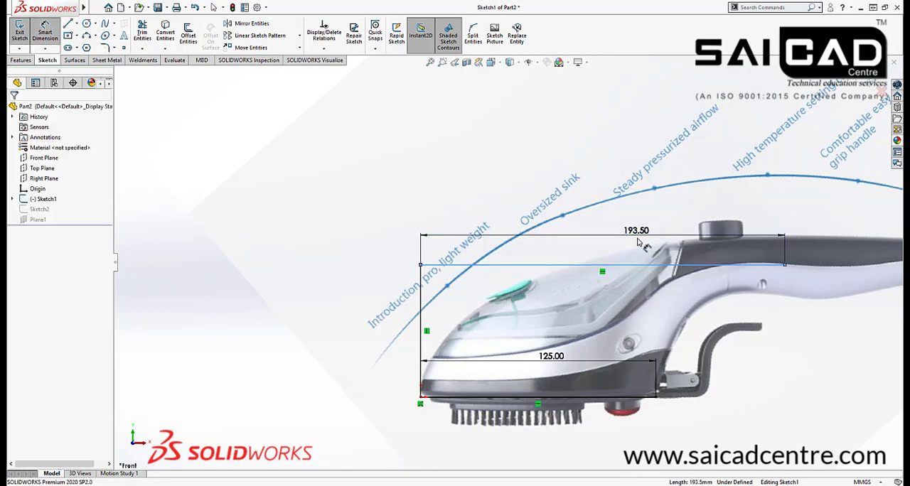
{"action": "left_click", "coordinate": [639, 237]}
{"action": "type", "text": "165"}
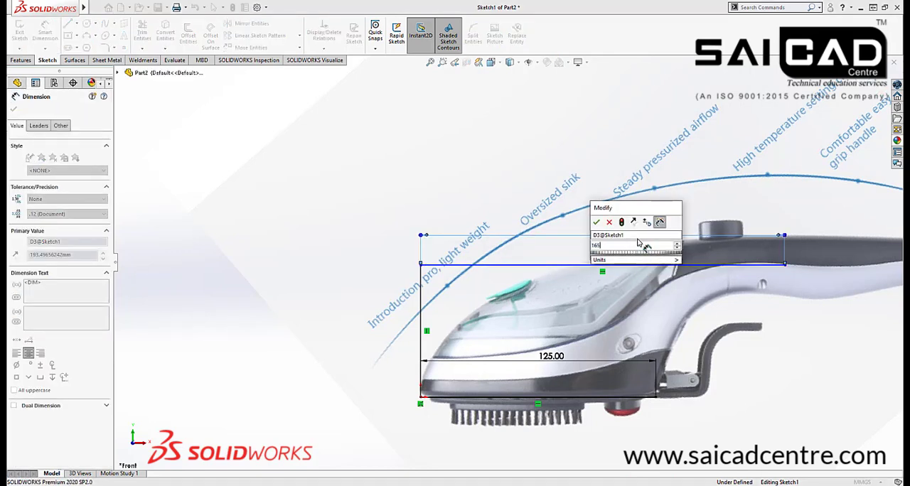
{"action": "key", "text": "Return"}
Dimension the vertical line to 71 mm, check the upper line's end against the handle in the picture and exit the sketch
{"action": "scroll", "coordinate": [720, 279], "scroll_direction": "down", "scroll_amount": 5}
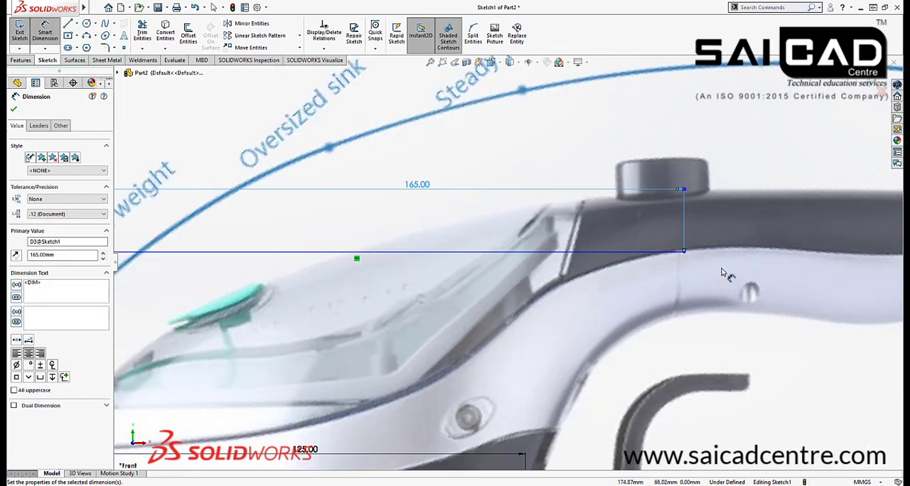
{"action": "scroll", "coordinate": [569, 260], "scroll_direction": "up", "scroll_amount": 3}
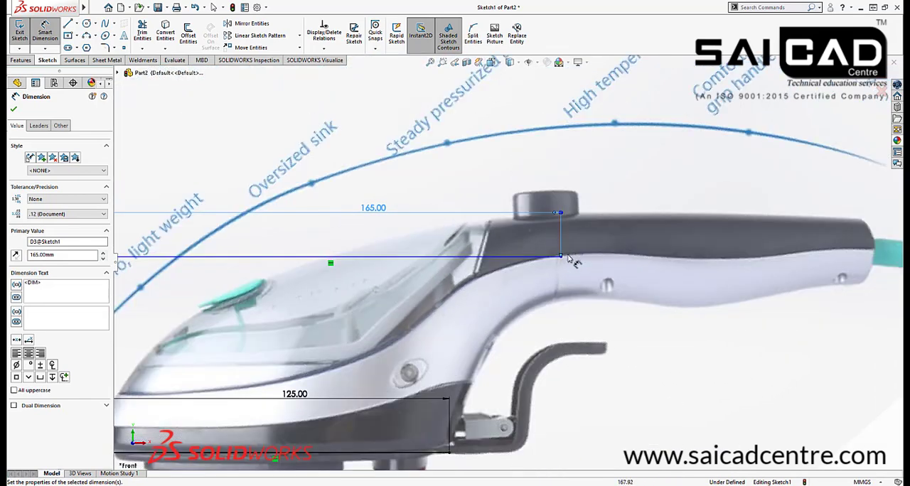
{"action": "scroll", "coordinate": [507, 263], "scroll_direction": "up", "scroll_amount": 3}
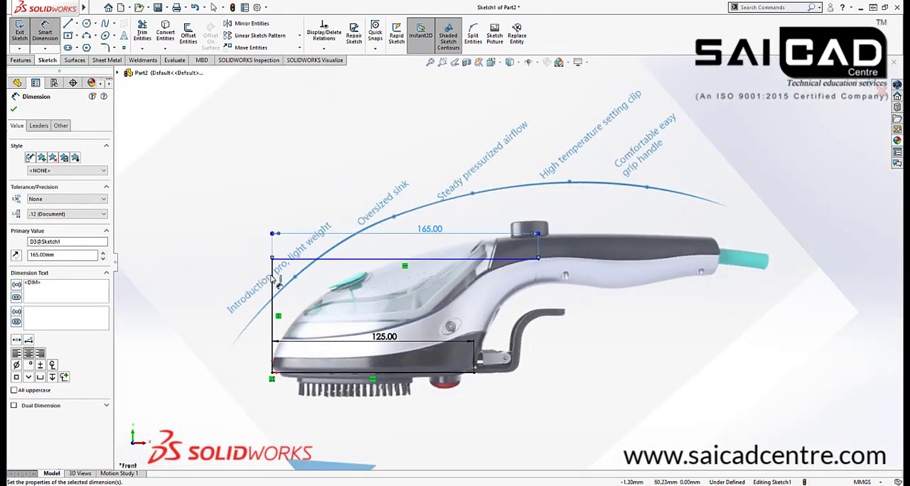
{"action": "left_click", "coordinate": [272, 283]}
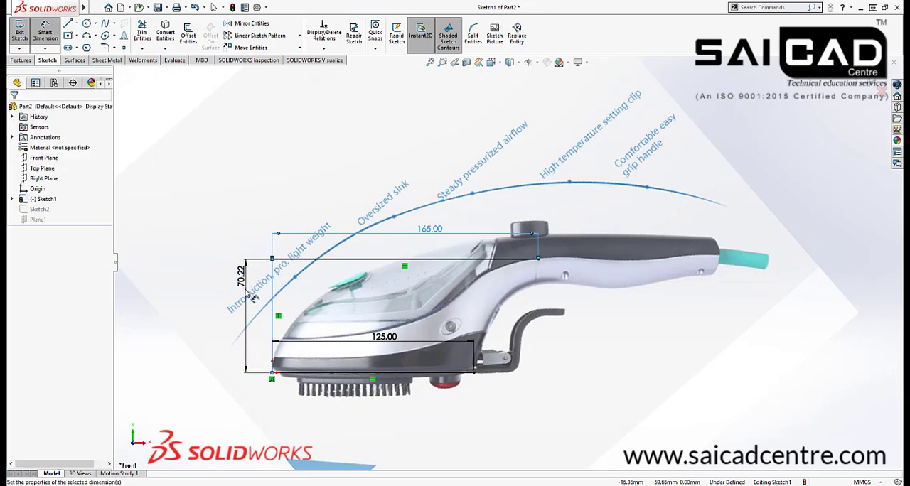
{"action": "left_click", "coordinate": [249, 293]}
{"action": "type", "text": "71"}
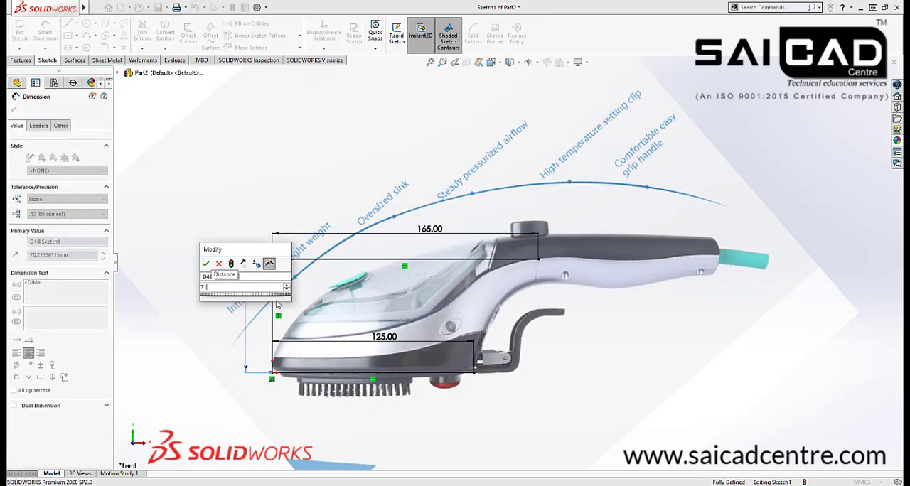
{"action": "key", "text": "Return"}
{"action": "scroll", "coordinate": [501, 267], "scroll_direction": "down", "scroll_amount": 3}
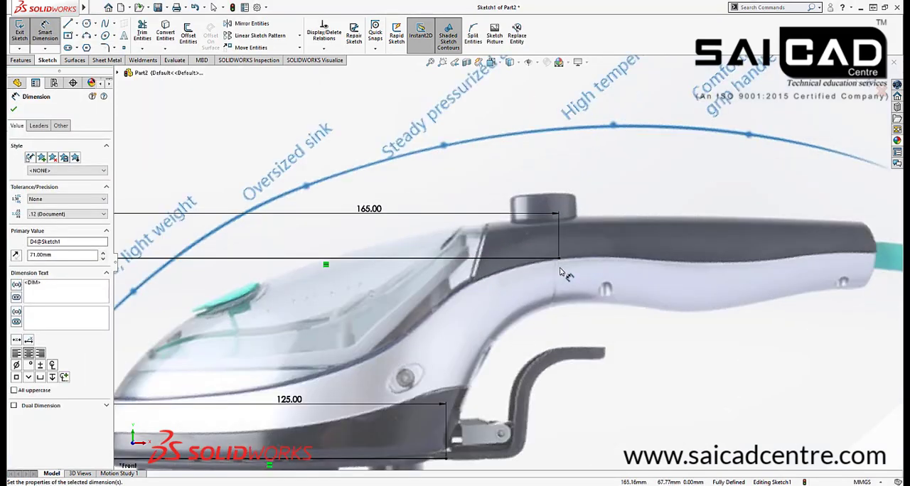
{"action": "scroll", "coordinate": [512, 263], "scroll_direction": "up", "scroll_amount": 5}
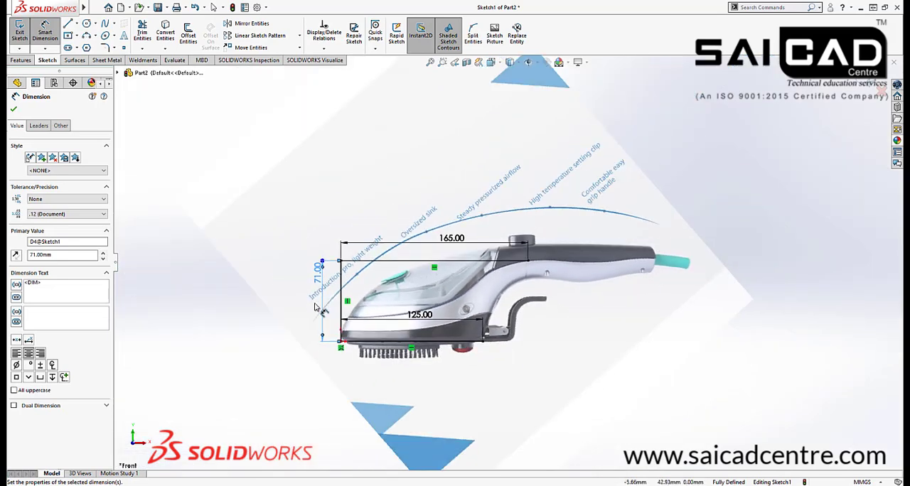
{"action": "left_click", "coordinate": [19, 32]}
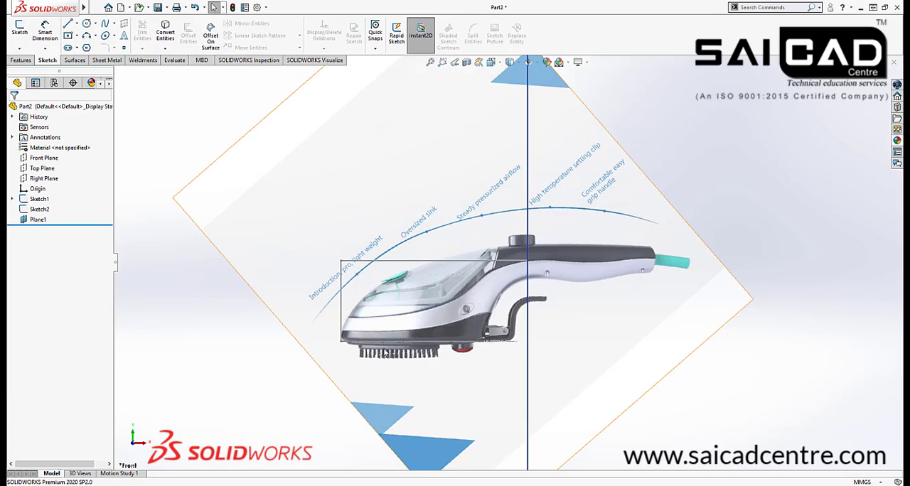
Open a new sketch on the plane offset 165 mm from the Right Plane
{"action": "middle_click_drag", "start_coordinate": [386, 353], "coordinate": [334, 360]}
{"action": "left_click", "coordinate": [539, 112]}
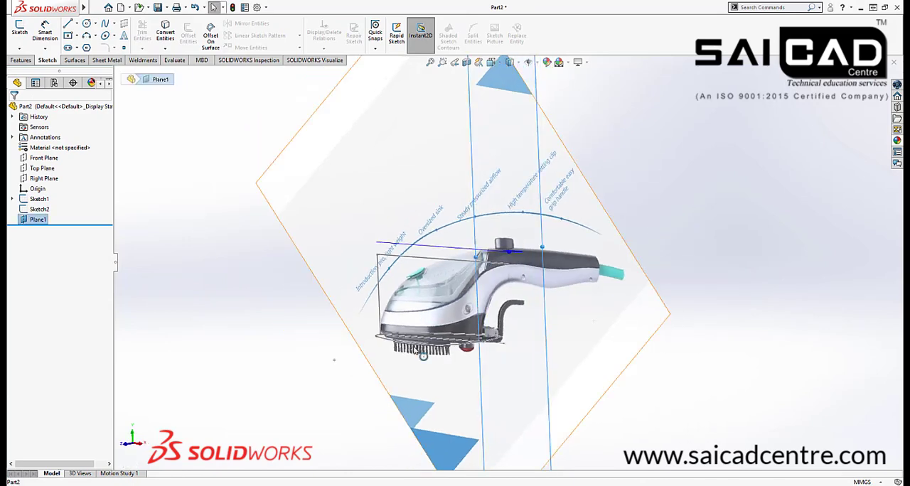
{"action": "left_click", "coordinate": [19, 30]}
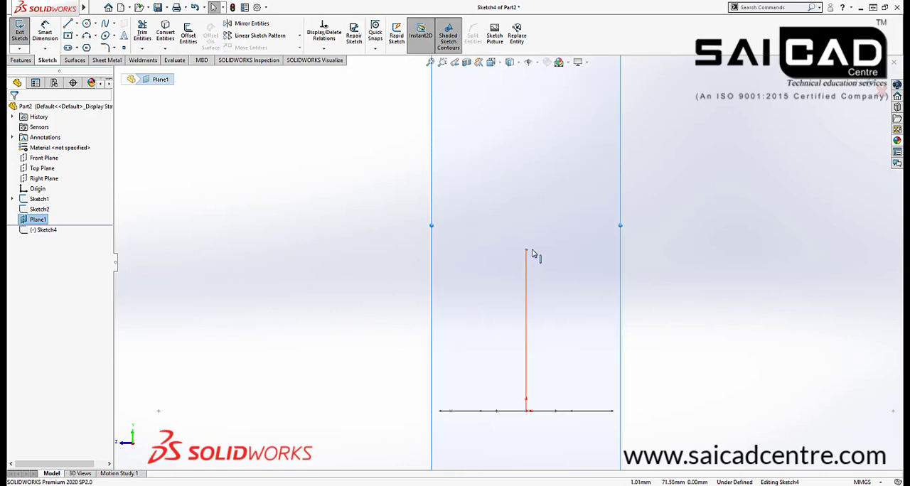
{"action": "left_click", "coordinate": [546, 252]}
{"action": "scroll", "coordinate": [353, 292], "scroll_direction": "up", "scroll_amount": 2}
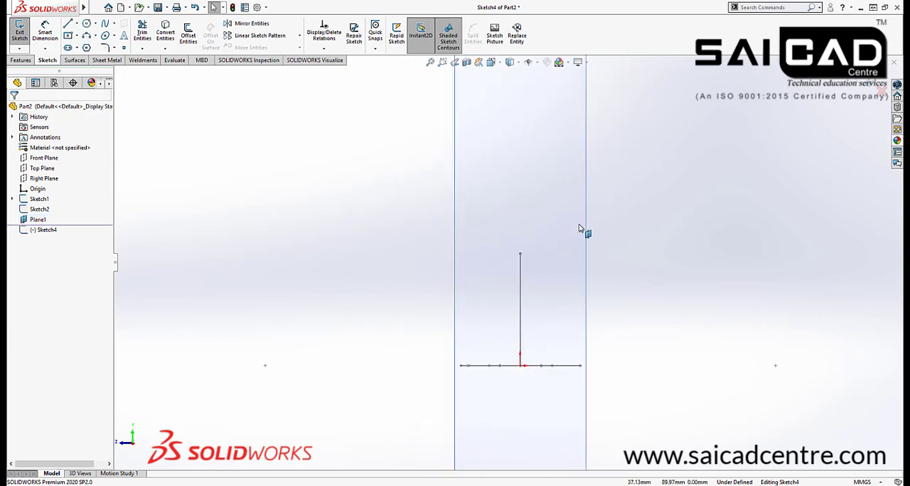
Sketch a circle of about 18.6 mm radius beside the vertical line's upper end, level with that endpoint
{"action": "left_click", "coordinate": [86, 36]}
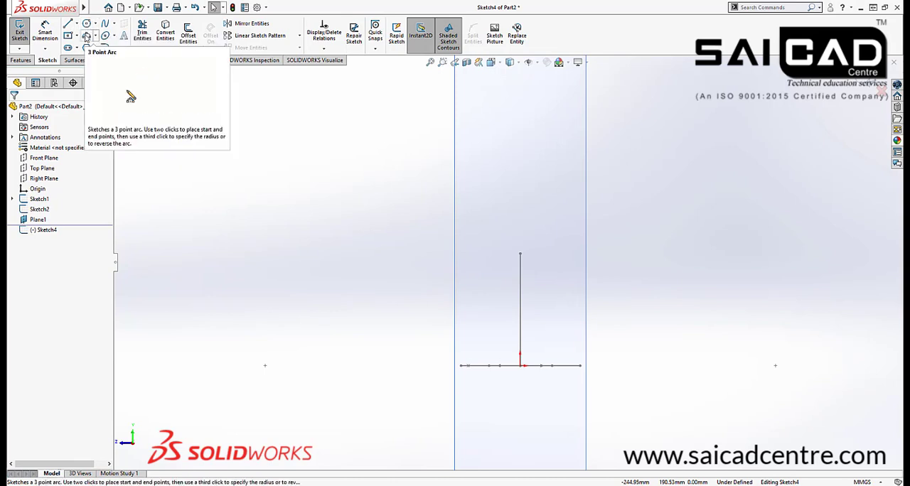
{"action": "left_click", "coordinate": [86, 24]}
{"action": "scroll", "coordinate": [519, 250], "scroll_direction": "down", "scroll_amount": 2}
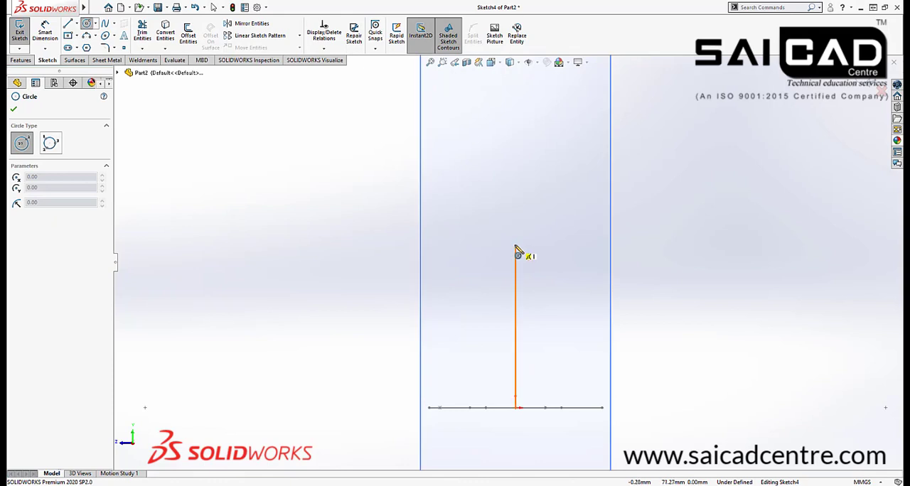
{"action": "left_click", "coordinate": [526, 245]}
{"action": "left_click", "coordinate": [530, 203]}
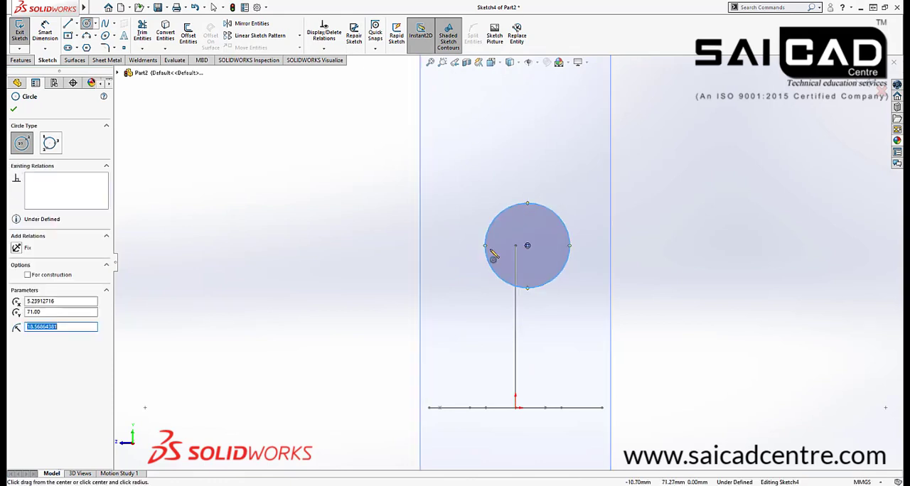
{"action": "right_click", "coordinate": [678, 258]}
{"action": "left_click", "coordinate": [695, 264]}
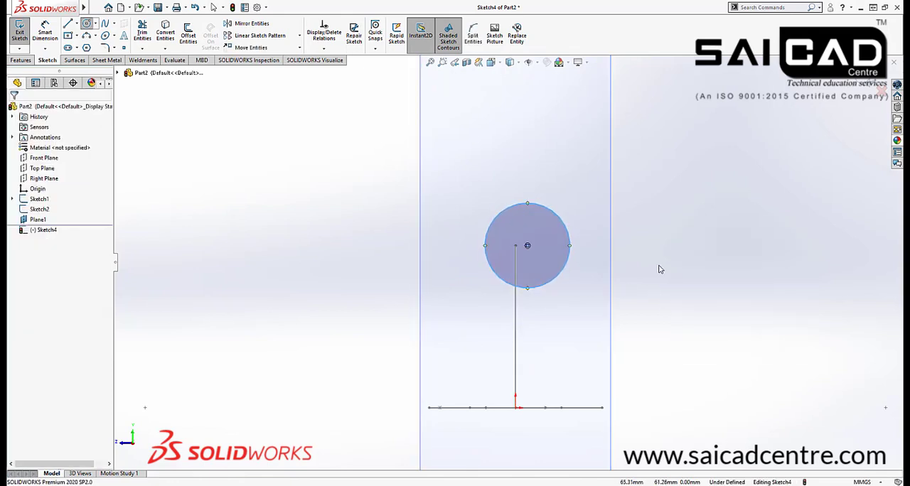
Make the circle's centre coincident with the handle-side end of the 165 mm line
{"action": "left_click", "coordinate": [528, 246]}
{"action": "middle_click_drag", "start_coordinate": [481, 262], "coordinate": [506, 266]}
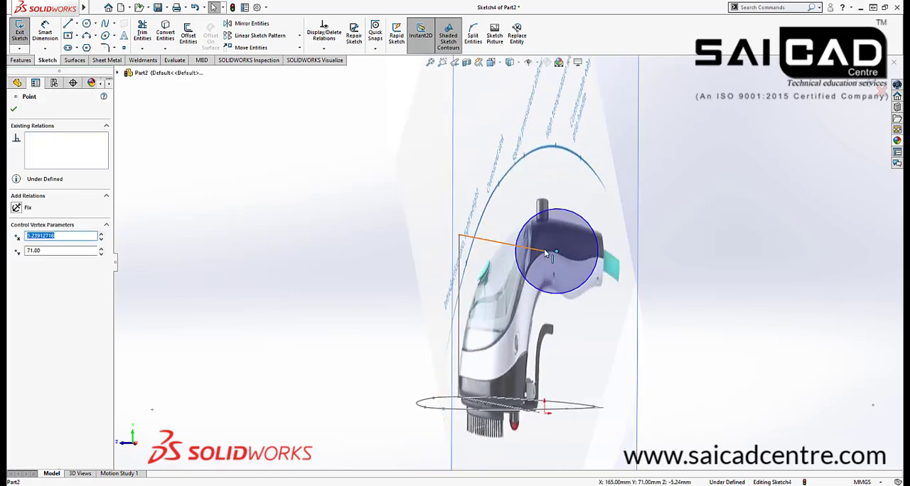
{"action": "left_click", "coordinate": [545, 251], "text": "ctrl"}
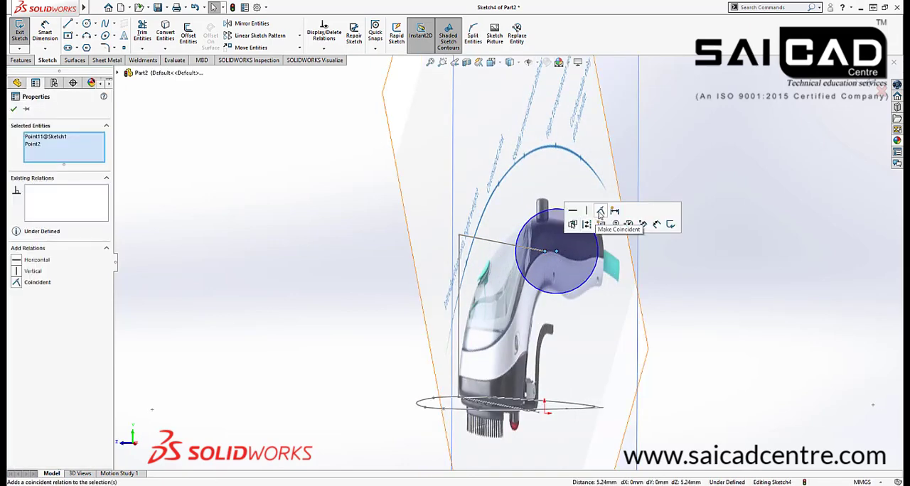
{"action": "left_click", "coordinate": [601, 216]}
{"action": "left_click", "coordinate": [788, 272]}
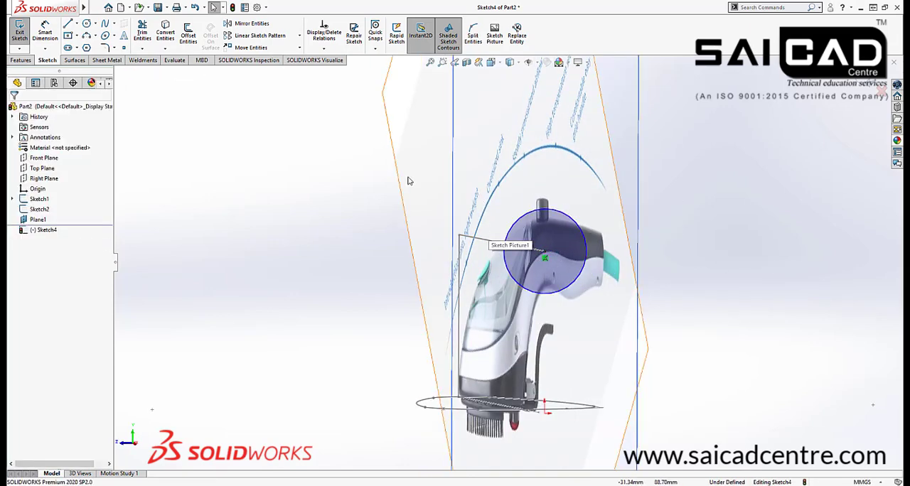
Return to the view normal to the sketch plane and dimension the circle's diameter to 30 mm
{"action": "key", "text": "space"}
{"action": "left_click", "coordinate": [622, 306]}
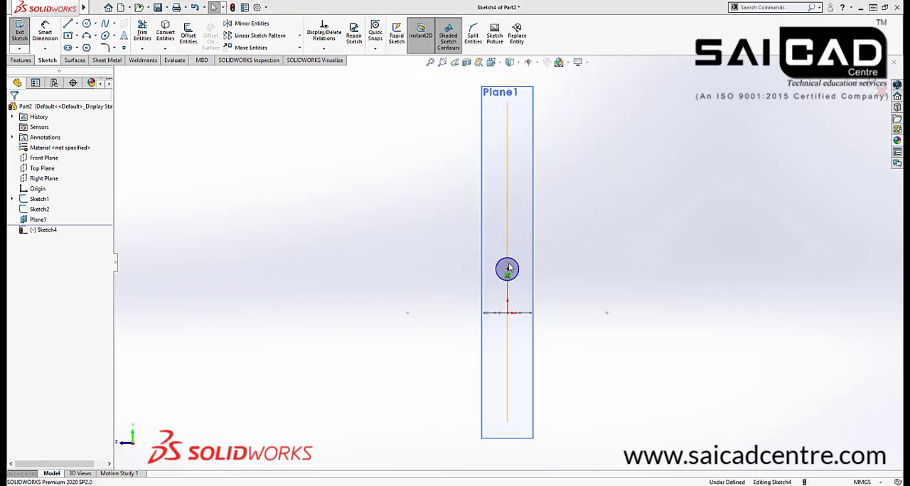
{"action": "scroll", "coordinate": [508, 265], "scroll_direction": "down", "scroll_amount": 6}
{"action": "left_click", "coordinate": [45, 32]}
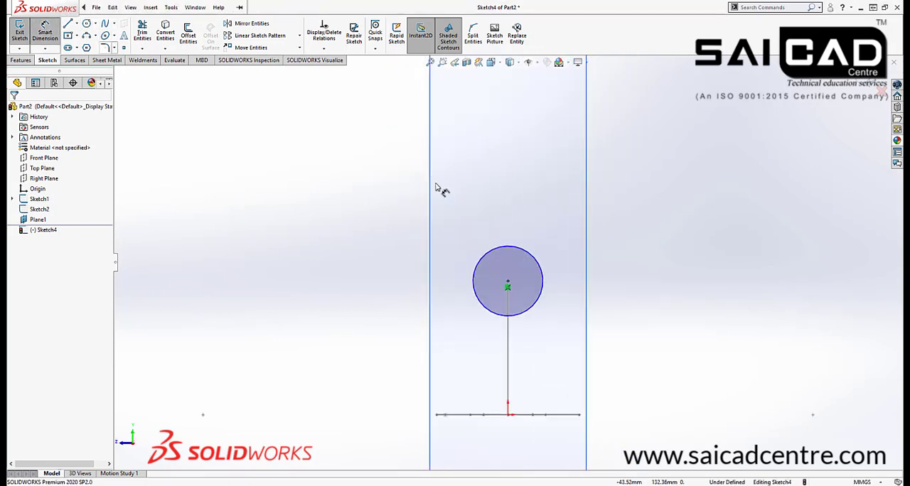
{"action": "left_click", "coordinate": [490, 255]}
{"action": "left_click", "coordinate": [417, 234]}
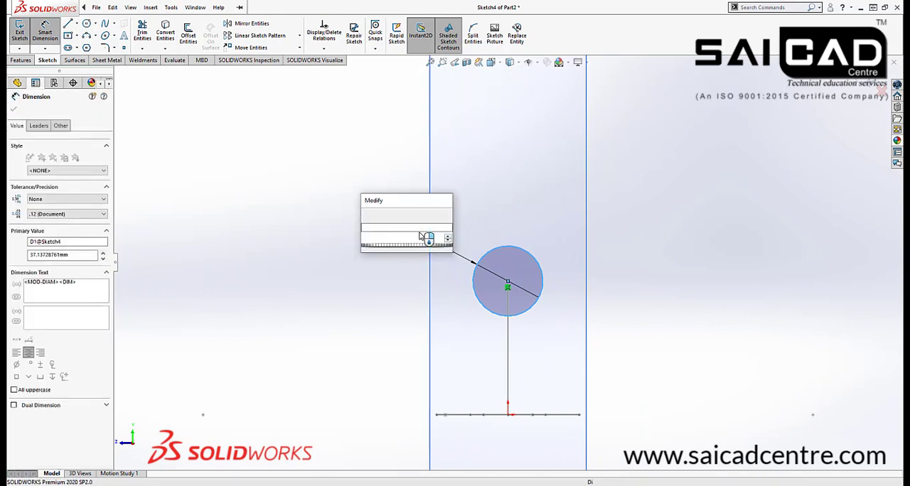
{"action": "type", "text": "30"}
{"action": "key", "text": "Return"}
{"action": "scroll", "coordinate": [547, 306], "scroll_direction": "down", "scroll_amount": 3}
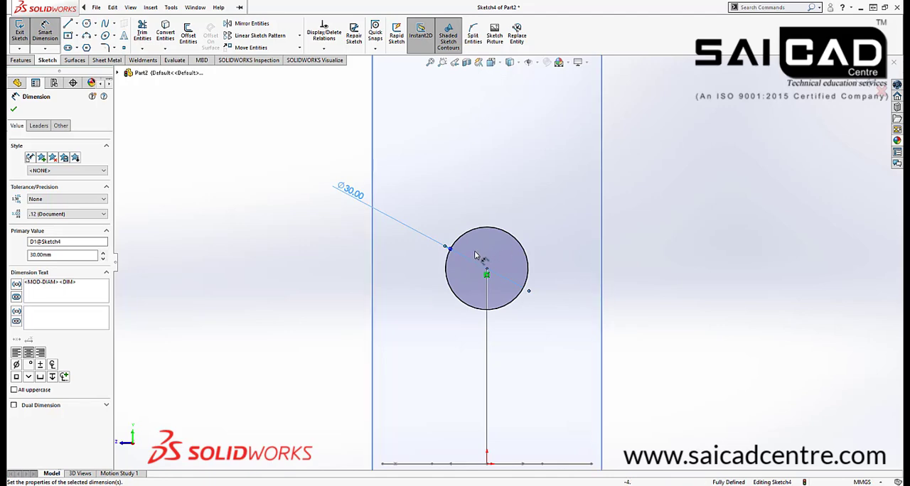
Compare the circle's size and position with the handle in the reference picture, ending in the view normal to the sketch
{"action": "scroll", "coordinate": [476, 256], "scroll_direction": "up", "scroll_amount": 5}
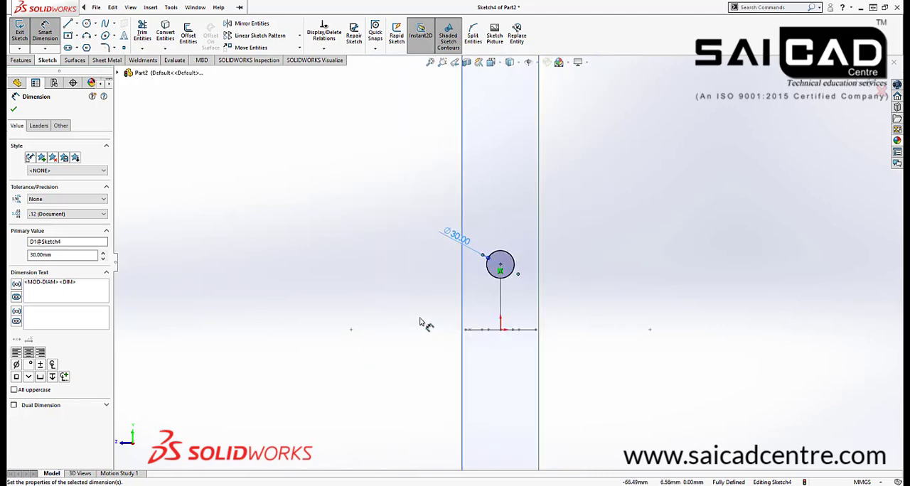
{"action": "middle_click_drag", "start_coordinate": [425, 320], "coordinate": [472, 317]}
{"action": "scroll", "coordinate": [598, 293], "scroll_direction": "down", "scroll_amount": 6}
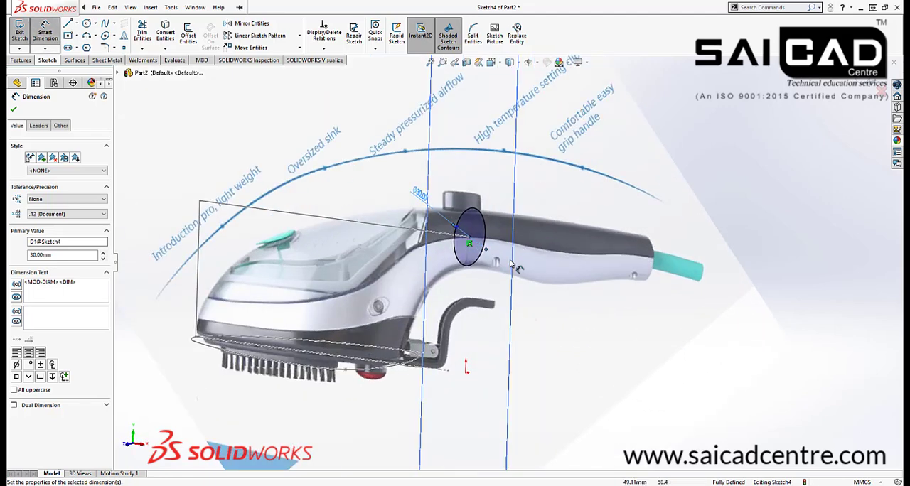
{"action": "middle_click_drag", "start_coordinate": [475, 263], "coordinate": [419, 236]}
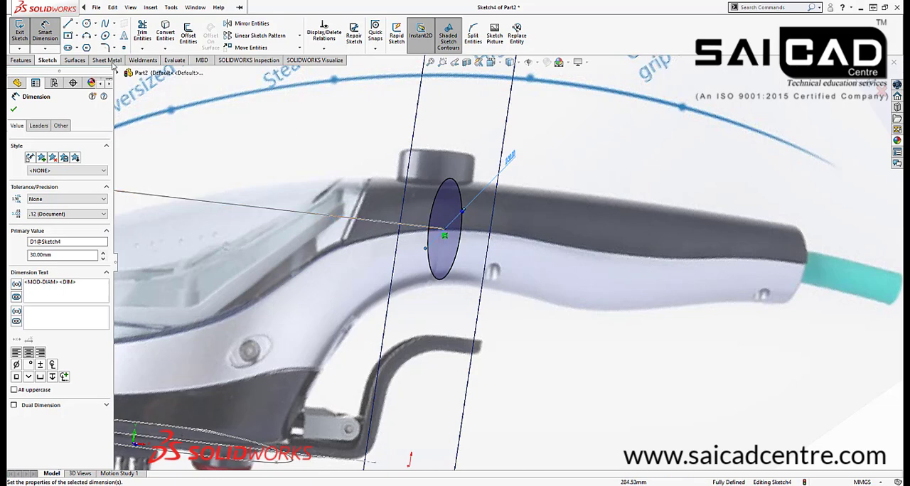
{"action": "scroll", "coordinate": [392, 197], "scroll_direction": "up", "scroll_amount": 5}
{"action": "middle_click_drag", "start_coordinate": [750, 197], "coordinate": [675, 200]}
{"action": "key", "text": "space"}
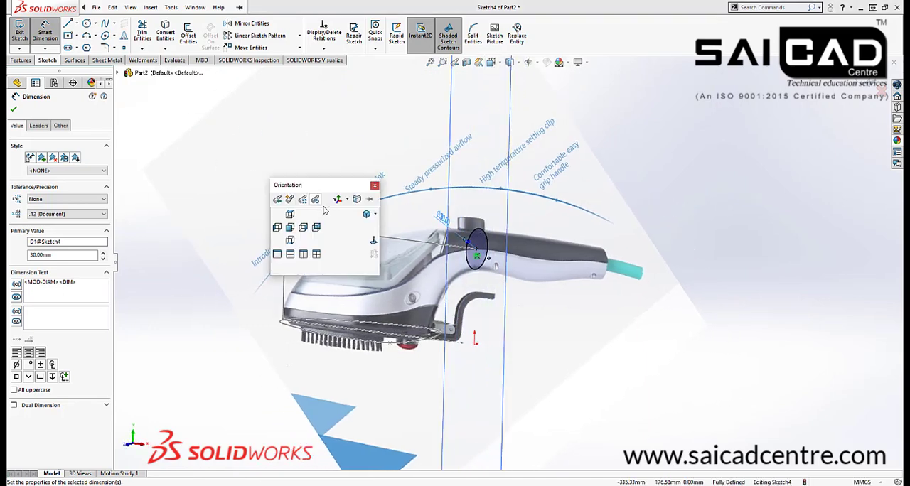
{"action": "left_click", "coordinate": [373, 239]}
Draw a three-point arc bulging upward over the circle's top, extending past both sides of the circle
{"action": "scroll", "coordinate": [521, 279], "scroll_direction": "down", "scroll_amount": 6}
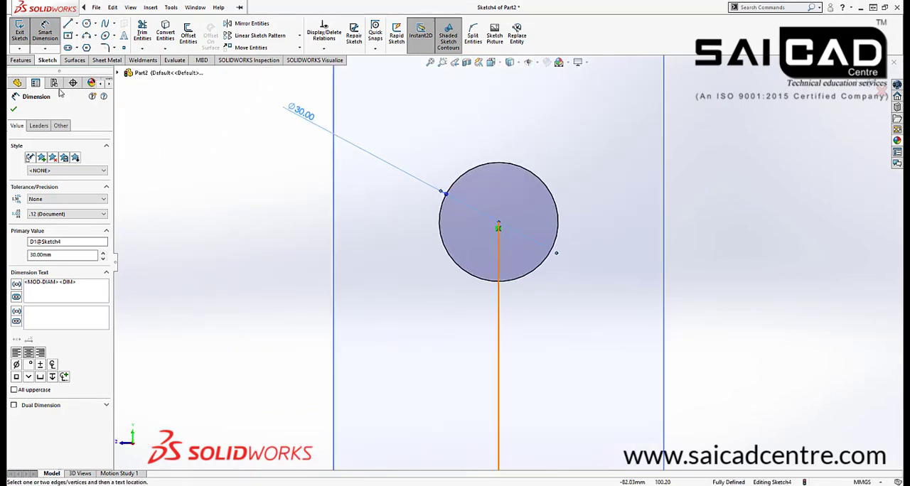
{"action": "left_click", "coordinate": [88, 35]}
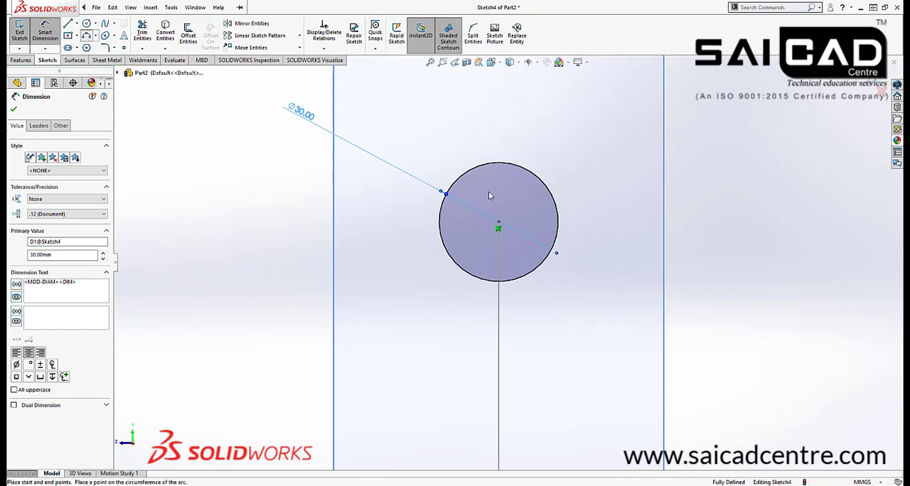
{"action": "left_click", "coordinate": [395, 200]}
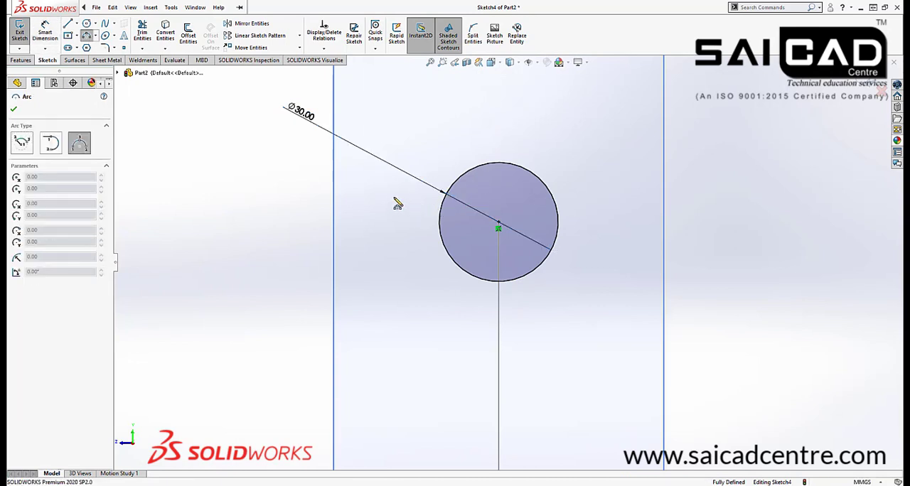
{"action": "left_click", "coordinate": [584, 196]}
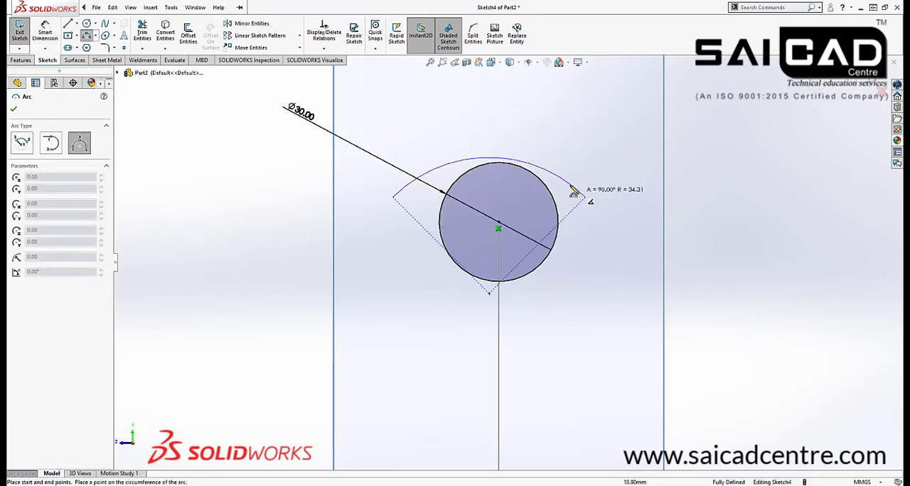
{"action": "left_click", "coordinate": [505, 159]}
{"action": "key", "text": "Escape"}
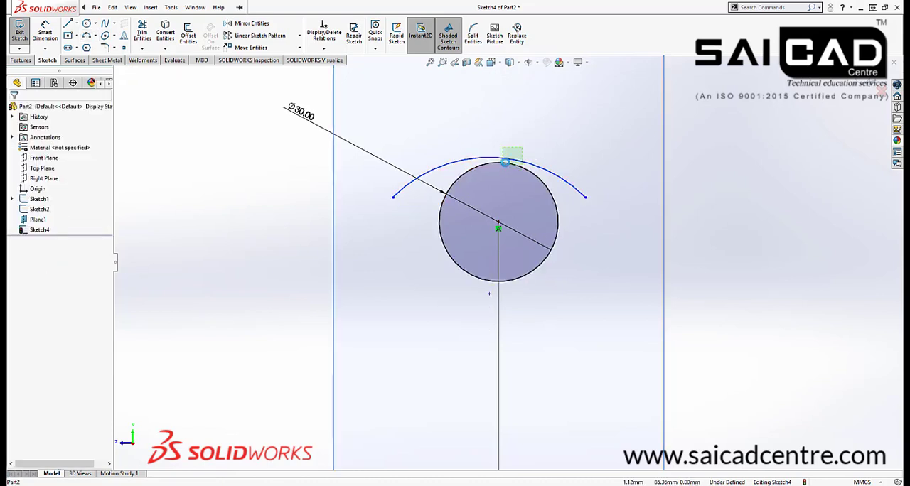
Make the arc tangent to the circle and its centre coincident with the vertical reference line
{"action": "left_click_drag", "start_coordinate": [522, 147], "coordinate": [502, 162]}
{"action": "left_click", "coordinate": [563, 110]}
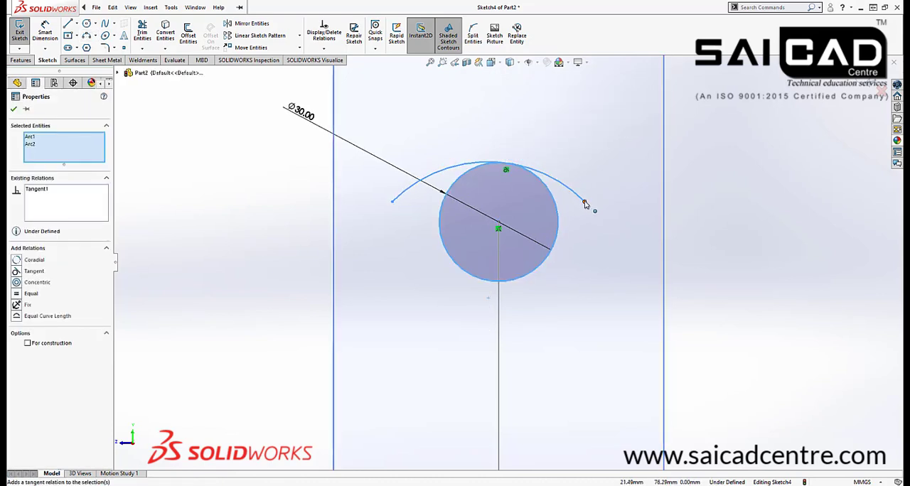
{"action": "left_click", "coordinate": [488, 297]}
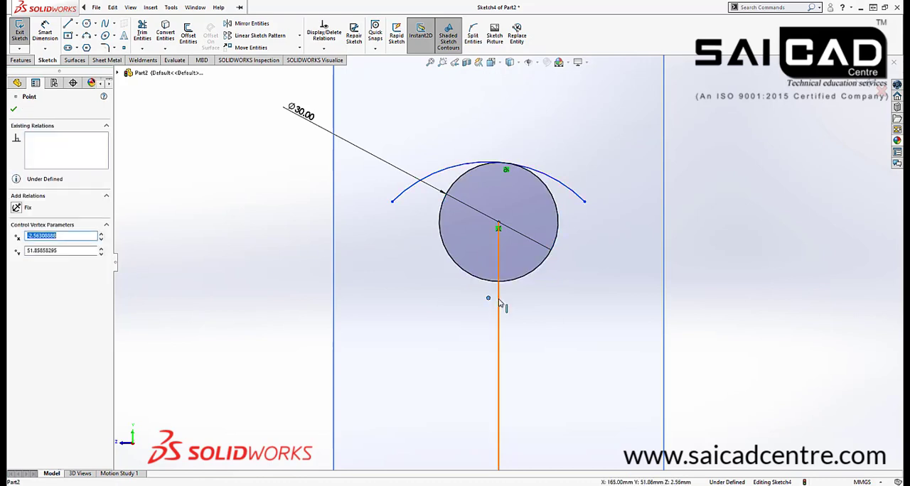
{"action": "left_click", "coordinate": [498, 304], "text": "ctrl"}
{"action": "left_click", "coordinate": [547, 260]}
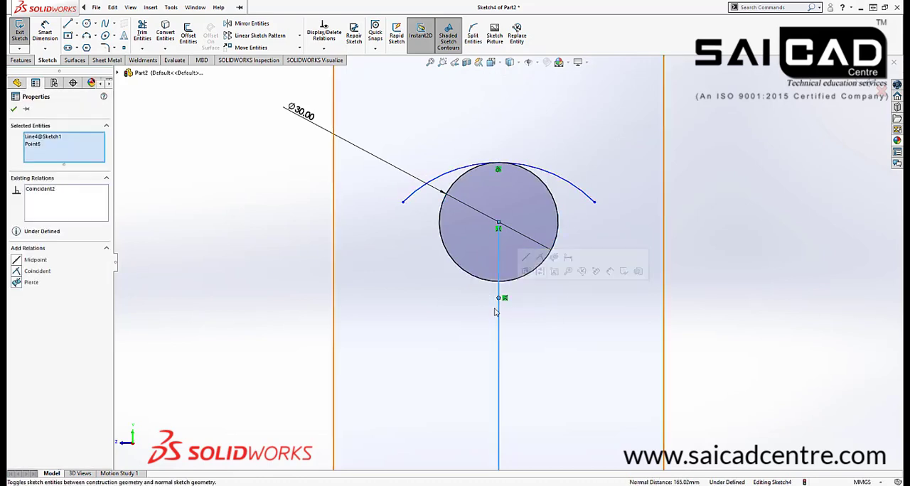
{"action": "left_click", "coordinate": [715, 297]}
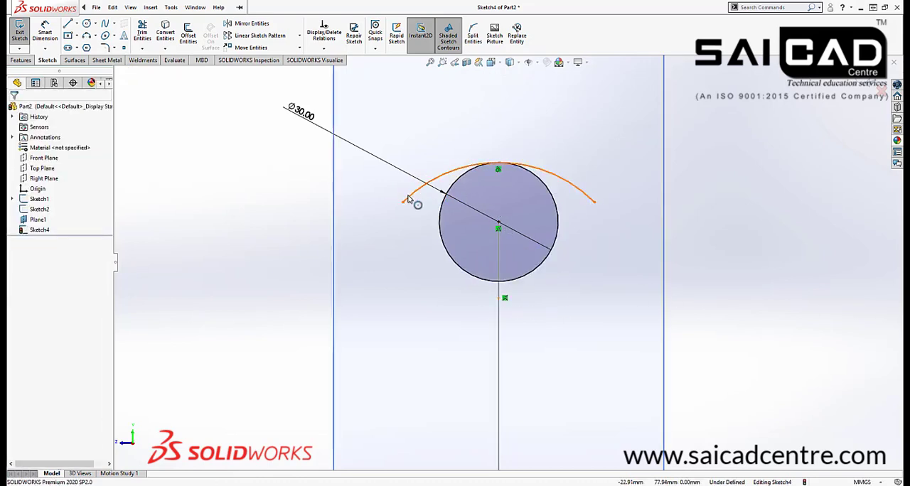
Shorten the arc at one end and try to relate both its endpoints symmetrically to the vertical reference line
{"action": "left_click_drag", "start_coordinate": [405, 199], "coordinate": [438, 173]}
{"action": "left_click", "coordinate": [602, 195], "text": "ctrl"}
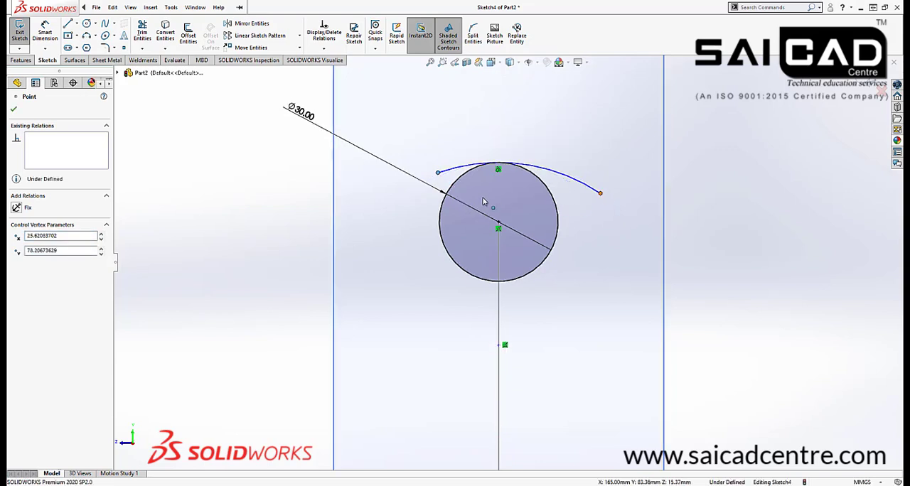
{"action": "left_click", "coordinate": [499, 307], "text": "ctrl"}
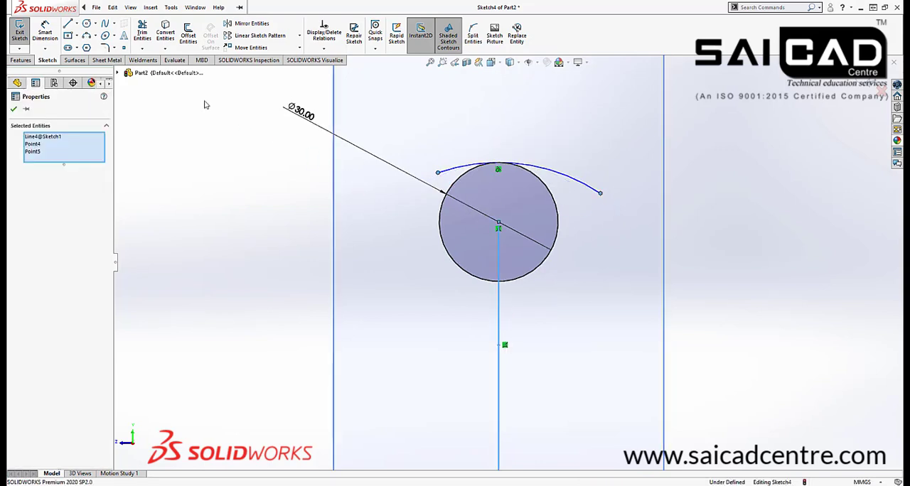
{"action": "left_click", "coordinate": [178, 165]}
Convert the vertical reference line into the current sketch and make it construction geometry
{"action": "left_click", "coordinate": [499, 326]}
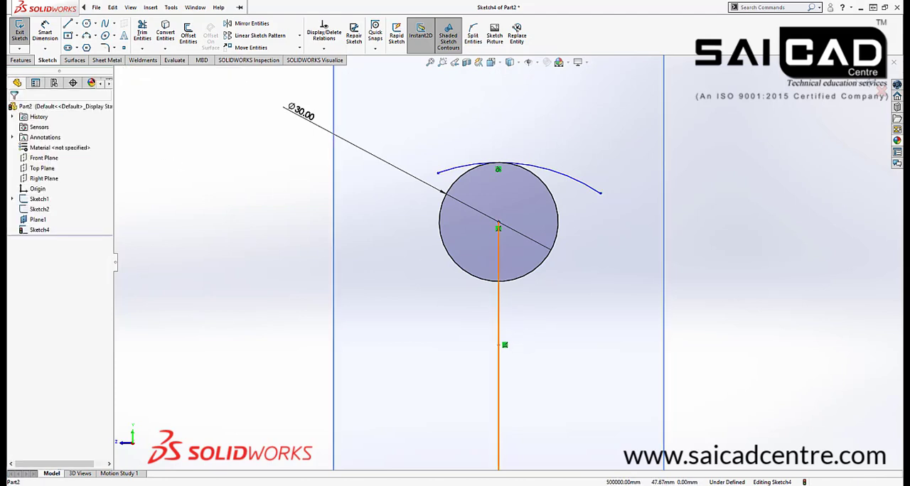
{"action": "left_click", "coordinate": [164, 34]}
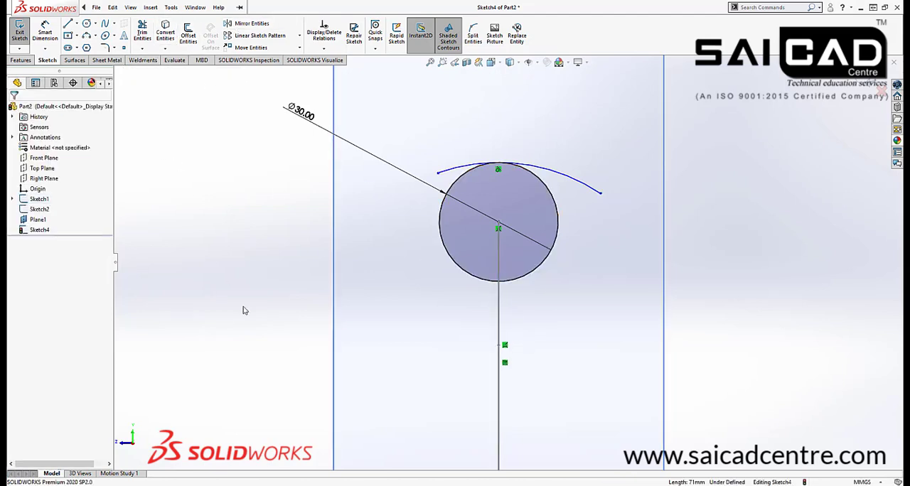
{"action": "left_click", "coordinate": [499, 299]}
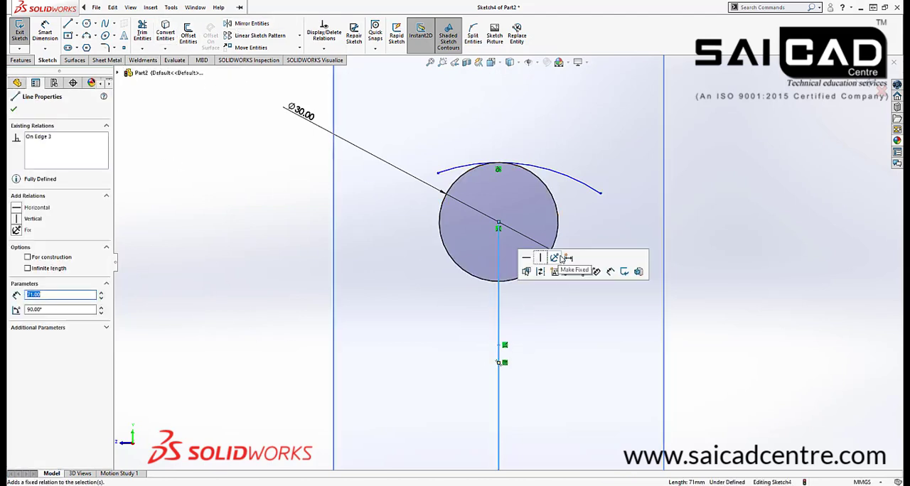
{"action": "left_click", "coordinate": [706, 252]}
{"action": "left_click", "coordinate": [501, 299]}
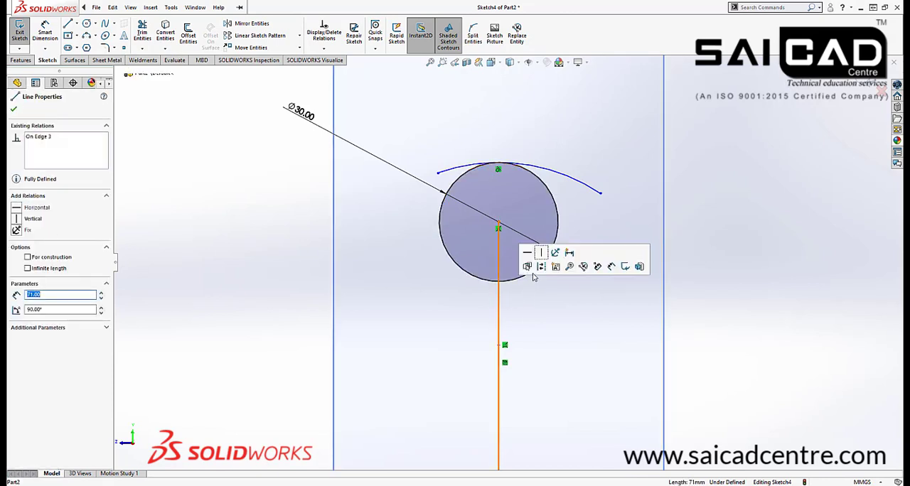
{"action": "left_click", "coordinate": [569, 280]}
Make the arc's two endpoints symmetric about the vertical construction line
{"action": "left_click", "coordinate": [600, 194]}
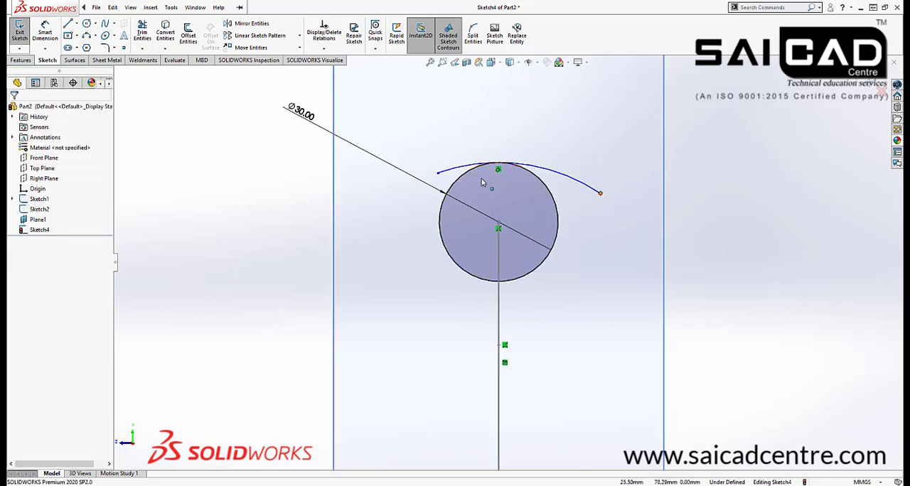
{"action": "left_click", "coordinate": [437, 173], "text": "ctrl"}
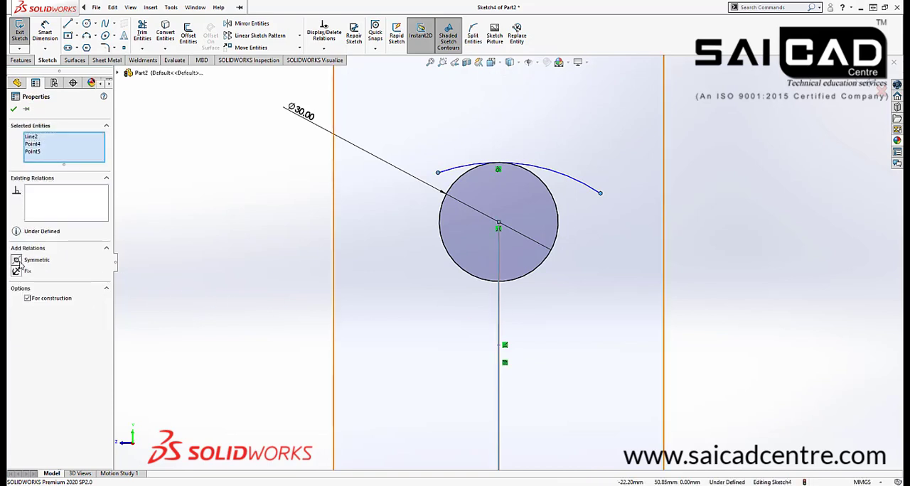
{"action": "left_click", "coordinate": [19, 263]}
{"action": "left_click", "coordinate": [218, 254]}
{"action": "scroll", "coordinate": [498, 178], "scroll_direction": "down", "scroll_amount": 2}
{"action": "scroll", "coordinate": [499, 188], "scroll_direction": "up", "scroll_amount": 2}
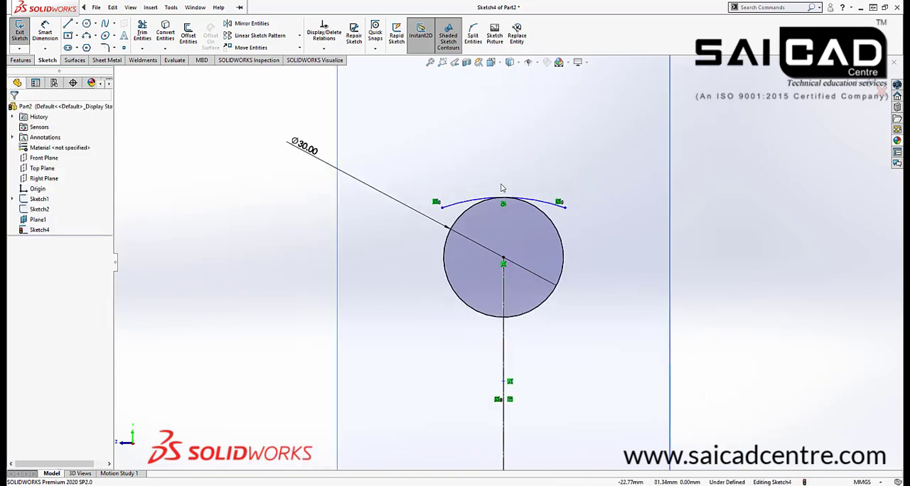
Stretch the top arc slightly outward at its endpoint and dimension its radius as 50 mm
{"action": "mouse_move", "coordinate": [442, 207]}
{"action": "left_mouse_down"}
{"action": "mouse_move", "coordinate": [429, 216]}
{"action": "mouse_move", "coordinate": [436, 210]}
{"action": "left_mouse_up"}
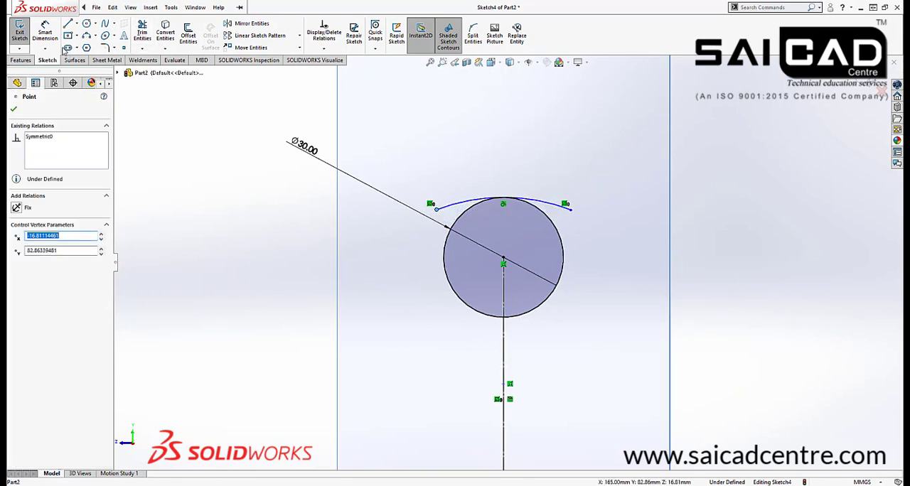
{"action": "left_click", "coordinate": [45, 32]}
{"action": "left_click", "coordinate": [462, 201]}
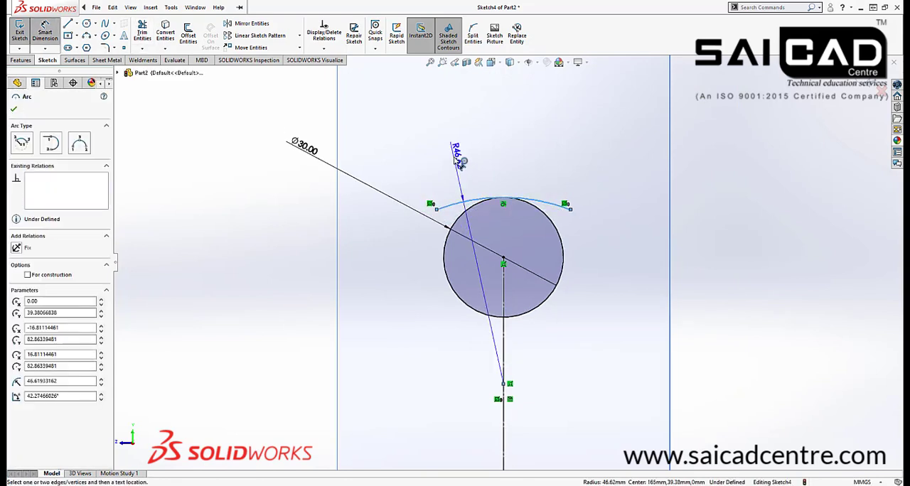
{"action": "left_click", "coordinate": [458, 160]}
{"action": "type", "text": "50"}
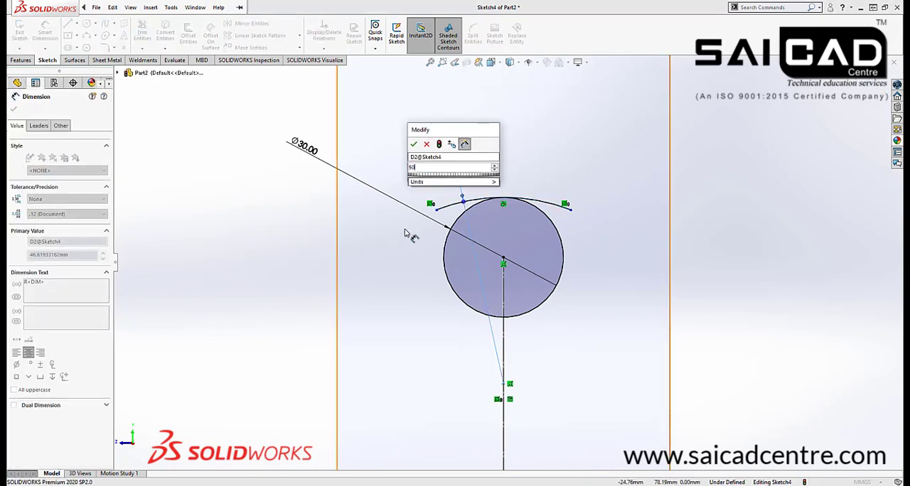
{"action": "key", "text": "Return"}
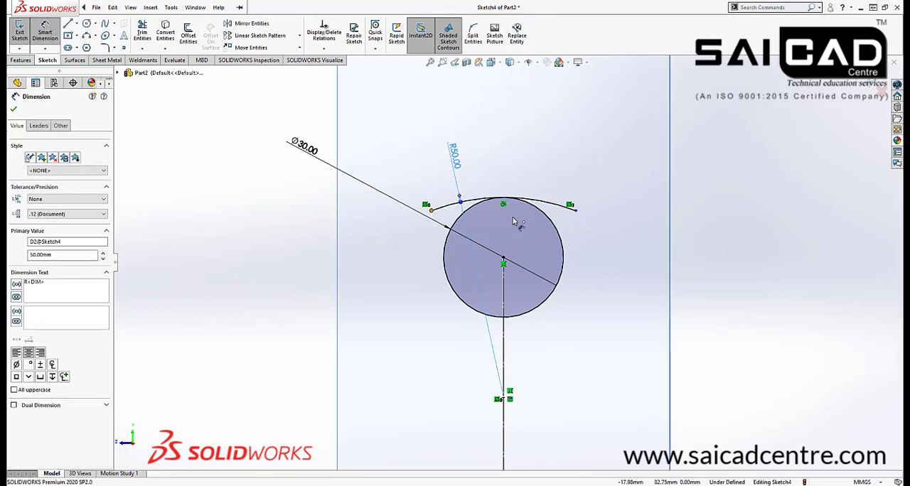
Dimension the horizontal distance between the top arc's two endpoints as 35 mm
{"action": "left_click", "coordinate": [570, 207]}
{"action": "left_click", "coordinate": [529, 153]}
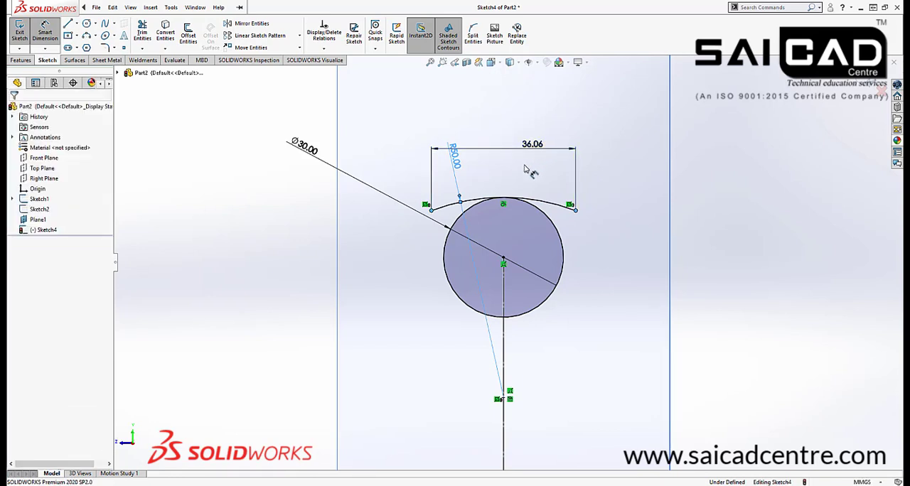
{"action": "type", "text": "35"}
{"action": "key", "text": "Return"}
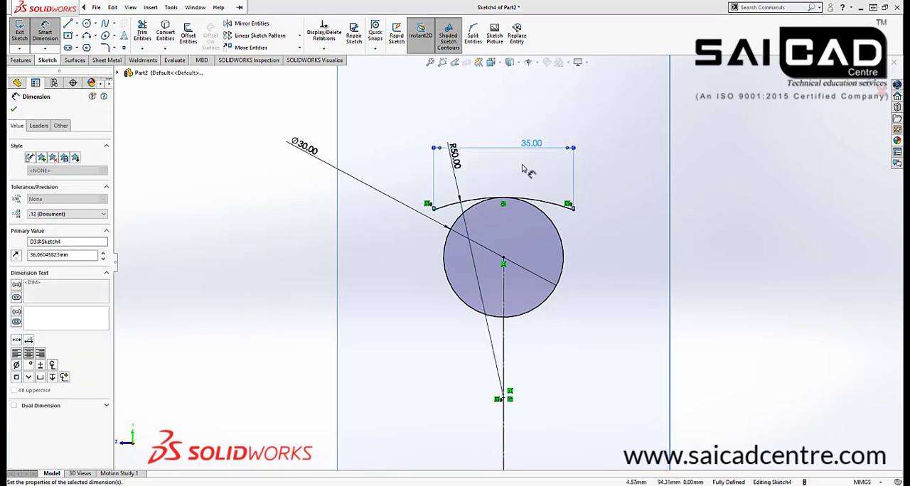
{"action": "key", "text": "Escape"}
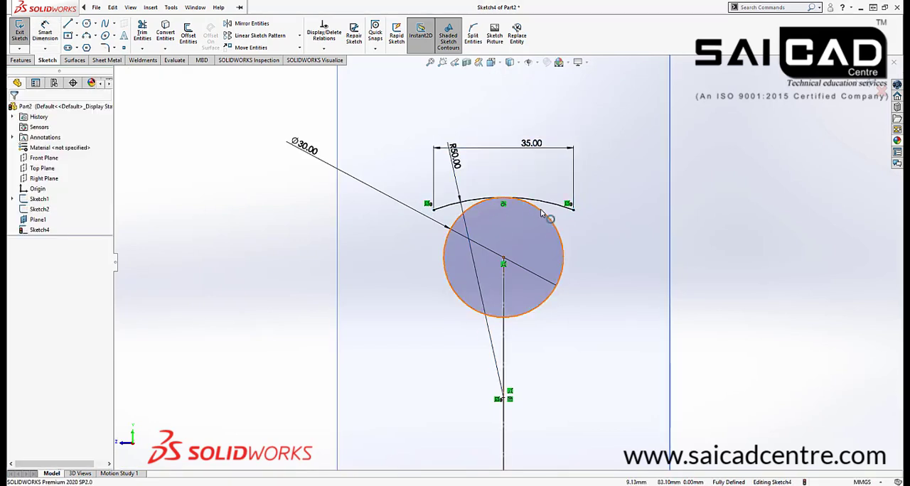
Convert the 30 mm circle to construction geometry
{"action": "left_click", "coordinate": [541, 214]}
{"action": "left_click", "coordinate": [649, 213]}
{"action": "scroll", "coordinate": [398, 247], "scroll_direction": "down", "scroll_amount": 2}
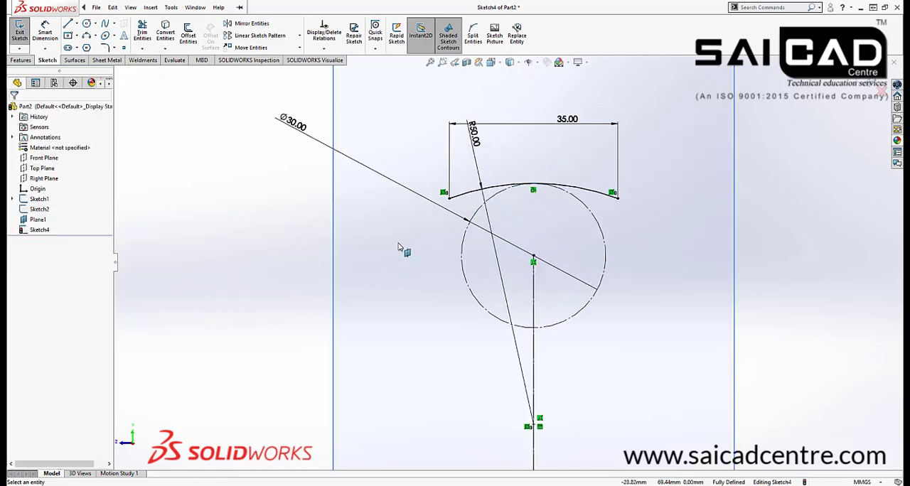
{"action": "scroll", "coordinate": [398, 247], "scroll_direction": "up", "scroll_amount": 2}
{"action": "scroll", "coordinate": [583, 331], "scroll_direction": "down", "scroll_amount": 1}
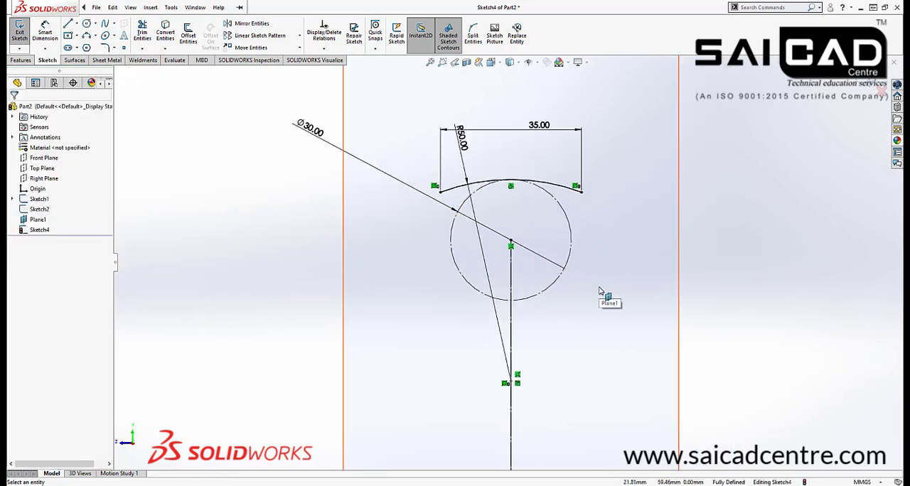
Sketch a 3-point arc of about 49 mm radius downward from the top arc's left endpoint, bulging outward from the circle
{"action": "left_click", "coordinate": [87, 36]}
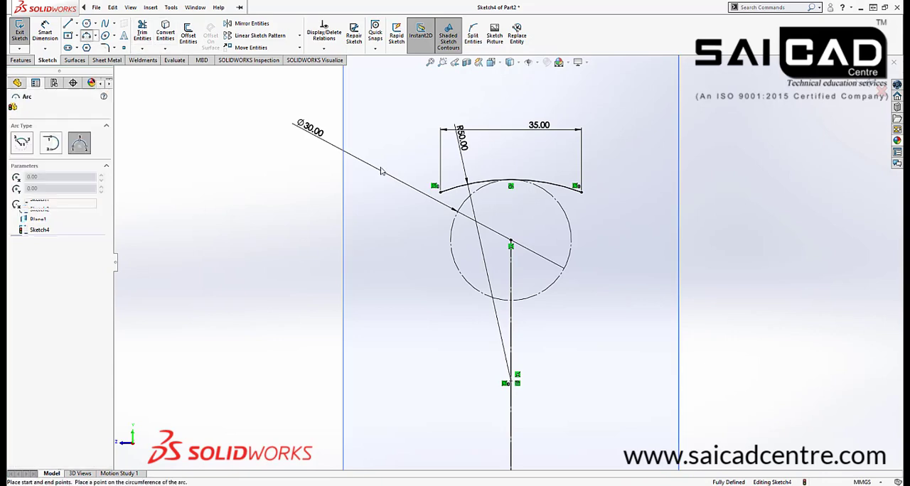
{"action": "left_click", "coordinate": [449, 209]}
{"action": "left_click", "coordinate": [429, 320]}
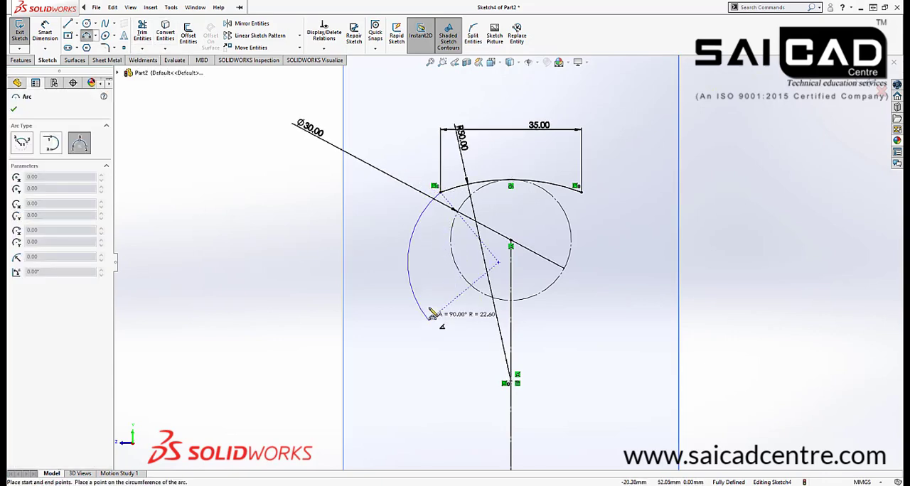
{"action": "left_click", "coordinate": [419, 288]}
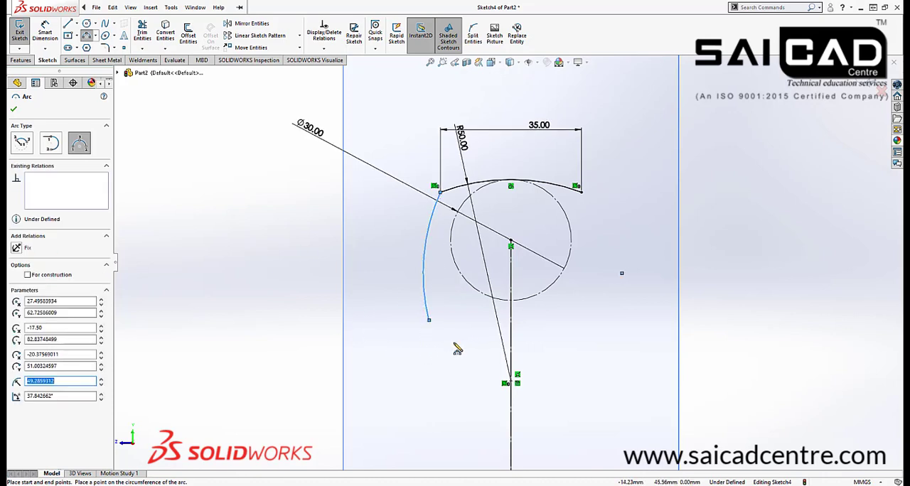
{"action": "key", "text": "Escape"}
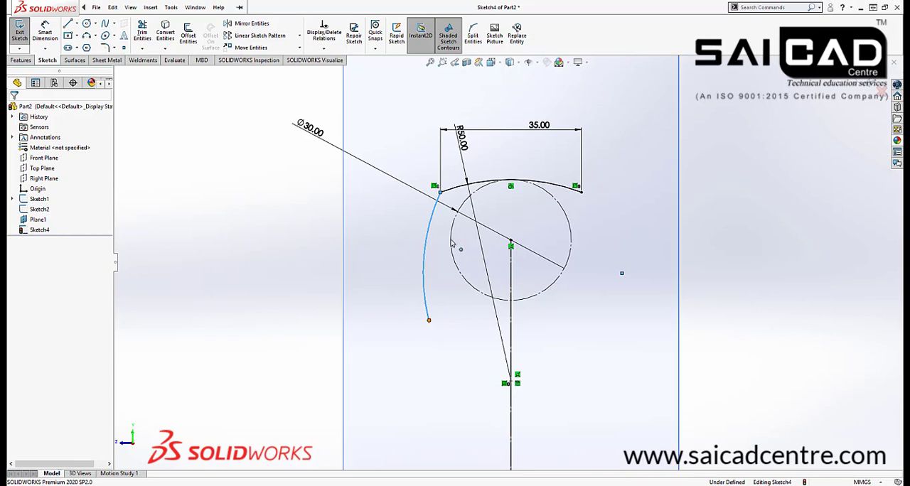
Align the side arc's two endpoints with a vertical relation
{"action": "left_click", "coordinate": [446, 194]}
{"action": "left_click", "coordinate": [441, 194], "text": "ctrl"}
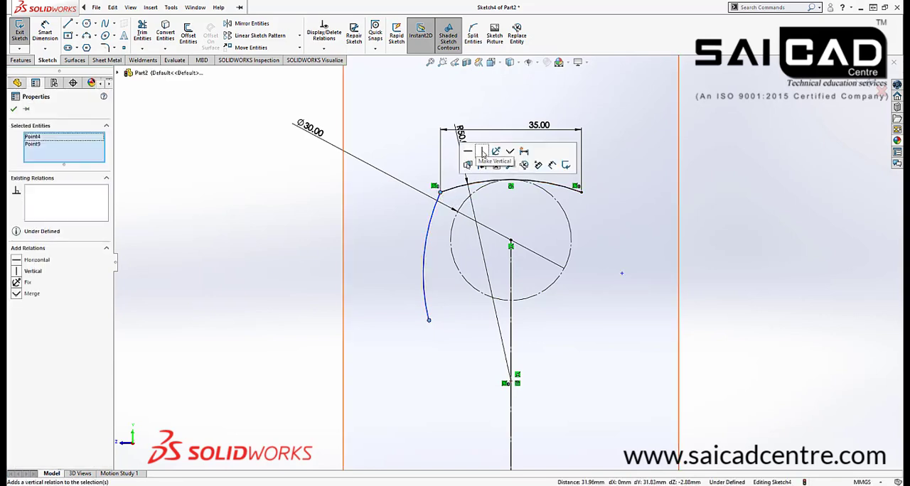
{"action": "left_click", "coordinate": [483, 153]}
{"action": "left_click", "coordinate": [335, 254]}
Make the side arc equal in radius to the top arc
{"action": "left_click", "coordinate": [471, 185]}
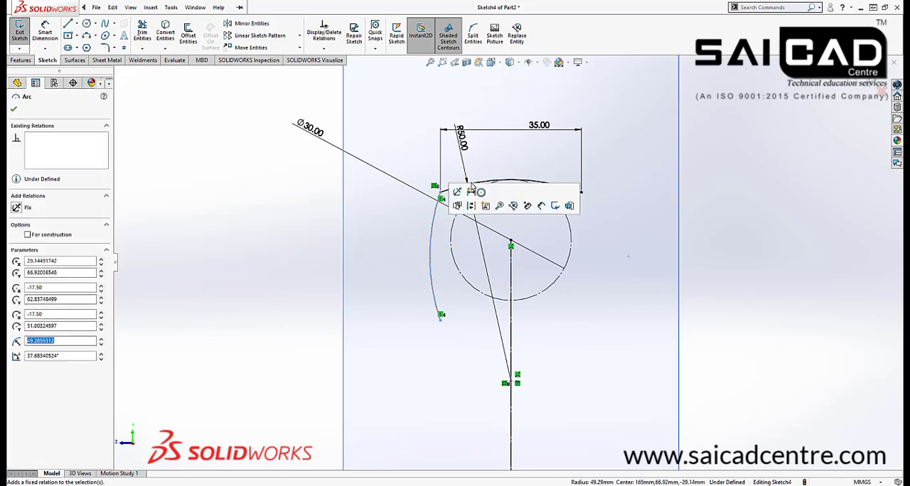
{"action": "left_click", "coordinate": [501, 180], "text": "ctrl"}
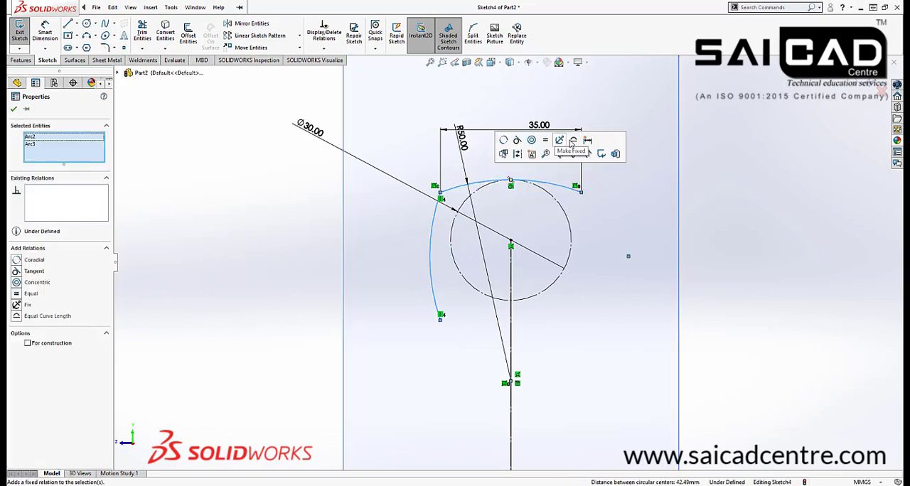
{"action": "left_click", "coordinate": [545, 142]}
{"action": "left_click", "coordinate": [643, 254]}
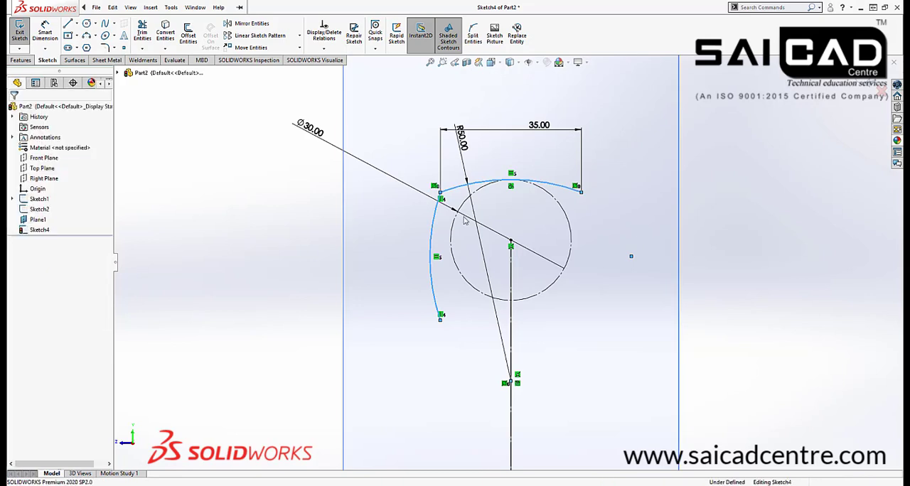
Dimension the vertical distance between the side arc's endpoints as 35 mm
{"action": "left_click", "coordinate": [54, 35]}
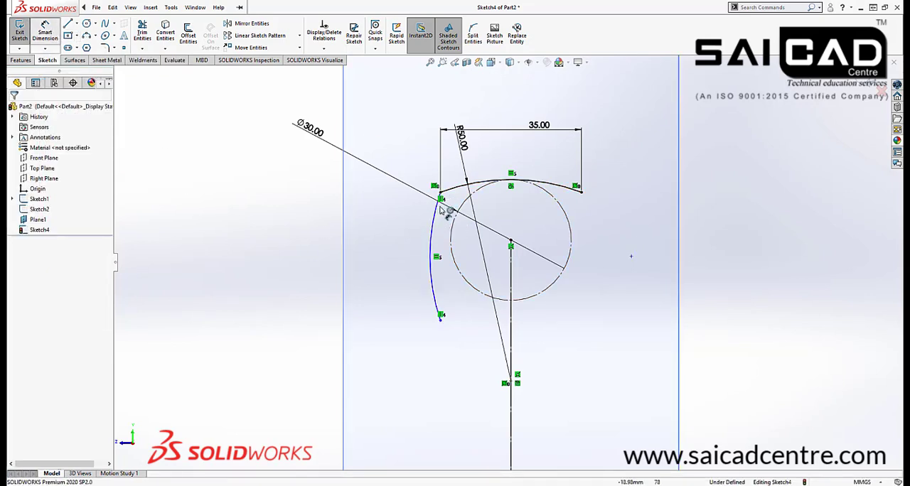
{"action": "left_click", "coordinate": [441, 317]}
{"action": "left_click", "coordinate": [438, 193]}
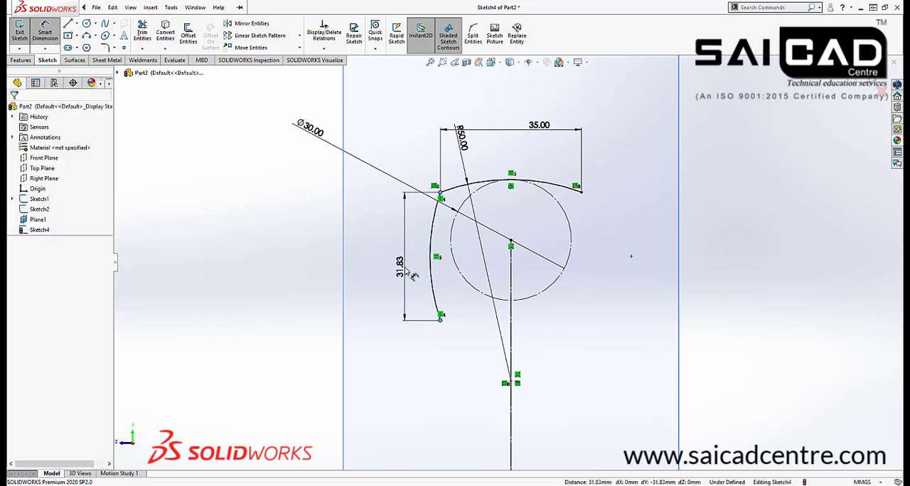
{"action": "left_click", "coordinate": [411, 276]}
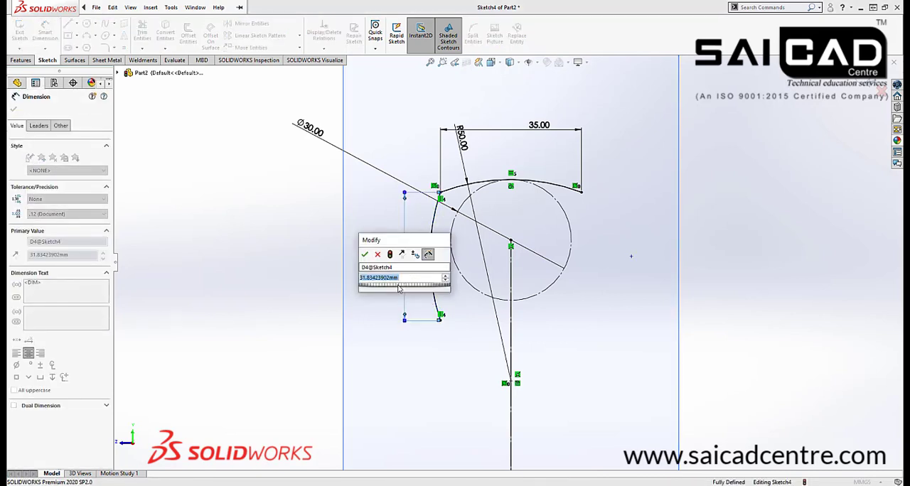
{"action": "type", "text": "35"}
{"action": "key", "text": "Return"}
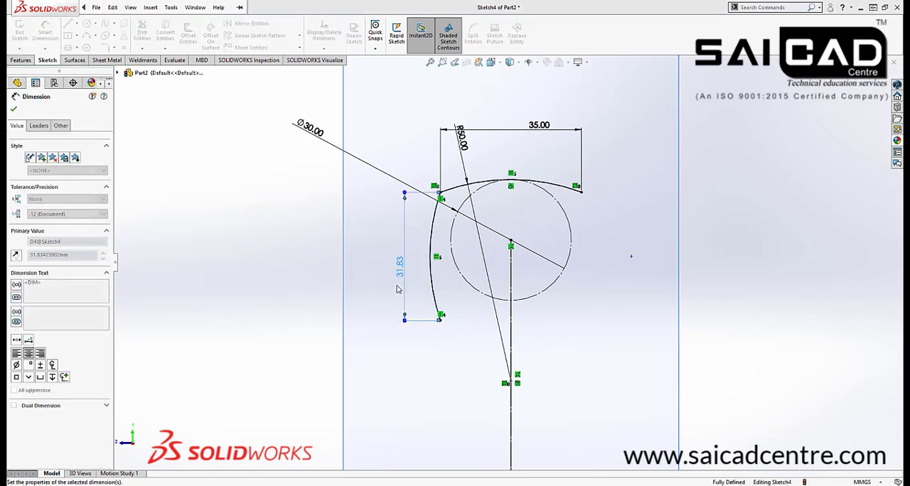
{"action": "key", "text": "Escape"}
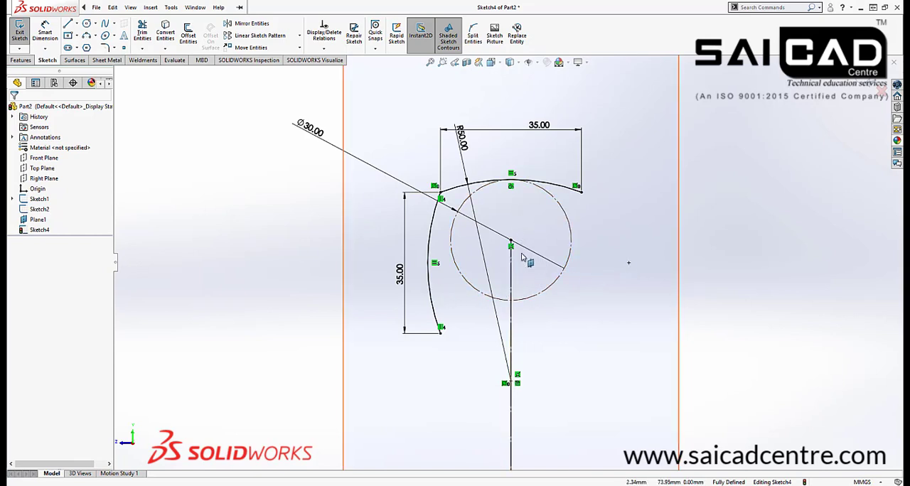
Try a value of 30 mm for the side arc's vertical dimension and delete that dimension
{"action": "scroll", "coordinate": [510, 263], "scroll_direction": "up", "scroll_amount": 1}
{"action": "scroll", "coordinate": [476, 279], "scroll_direction": "down", "scroll_amount": 1}
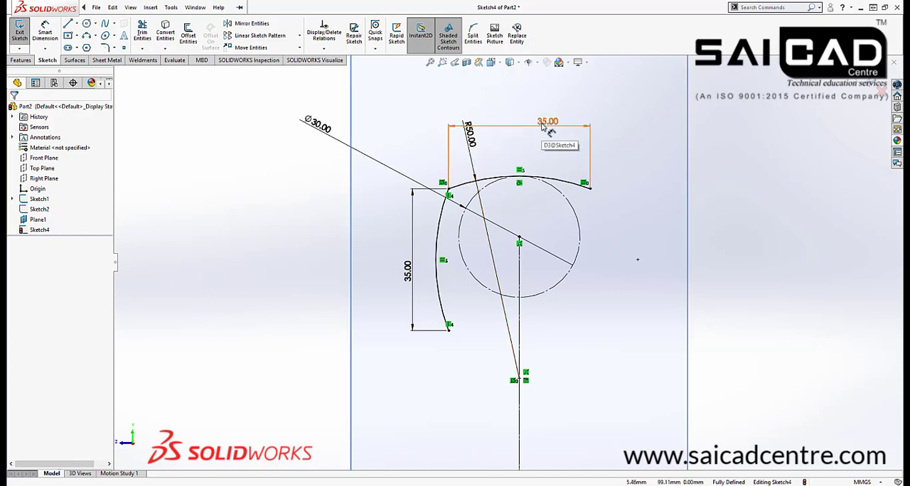
{"action": "left_click", "coordinate": [409, 273]}
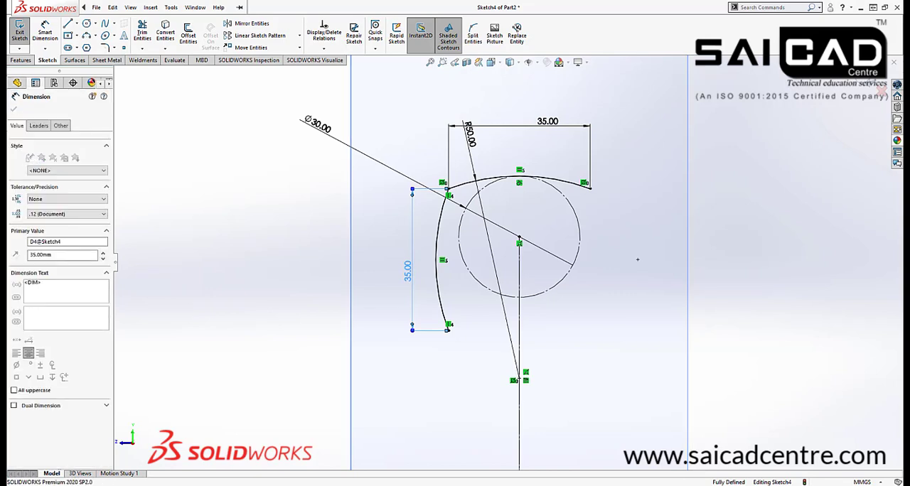
{"action": "type", "text": "30"}
{"action": "key", "text": "Return"}
{"action": "key", "text": "Escape"}
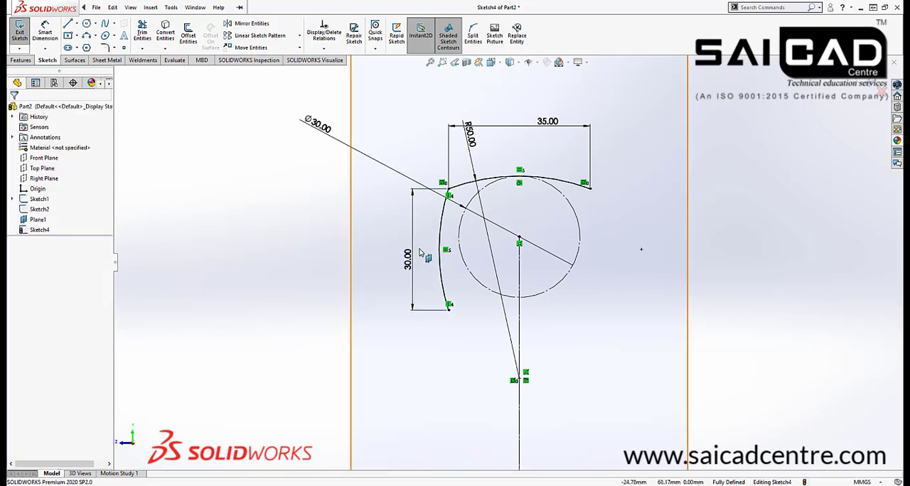
{"action": "left_click", "coordinate": [391, 274]}
{"action": "key", "text": "Delete"}
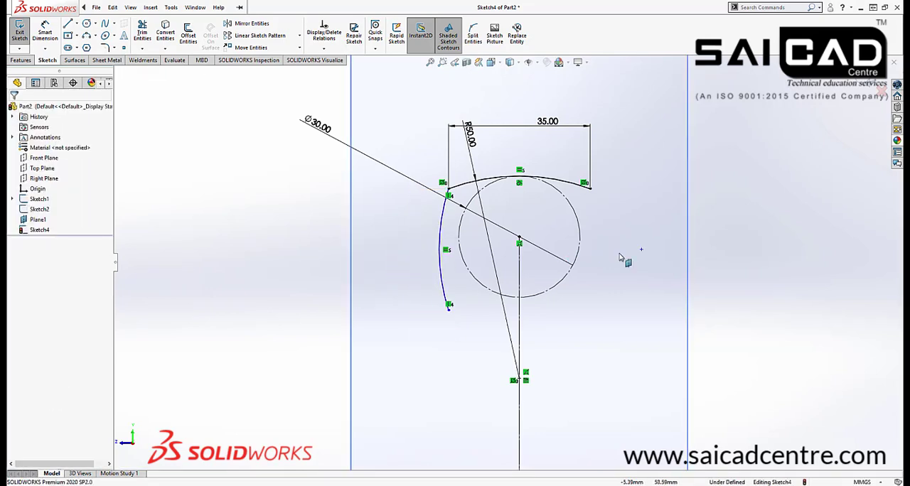
Add a horizontal relation between the side arc's centre point and the construction circle's centre
{"action": "left_click", "coordinate": [641, 250]}
{"action": "left_click", "coordinate": [507, 246], "text": "ctrl"}
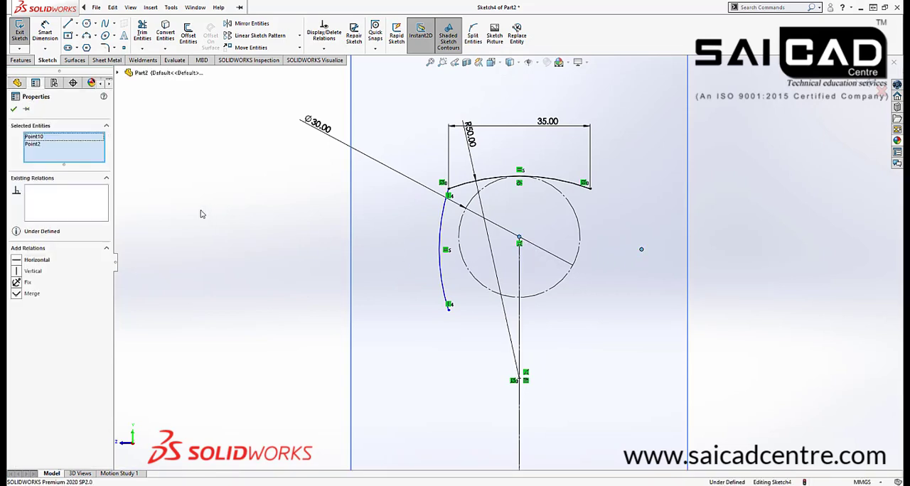
{"action": "left_click", "coordinate": [19, 261]}
{"action": "left_click", "coordinate": [254, 285]}
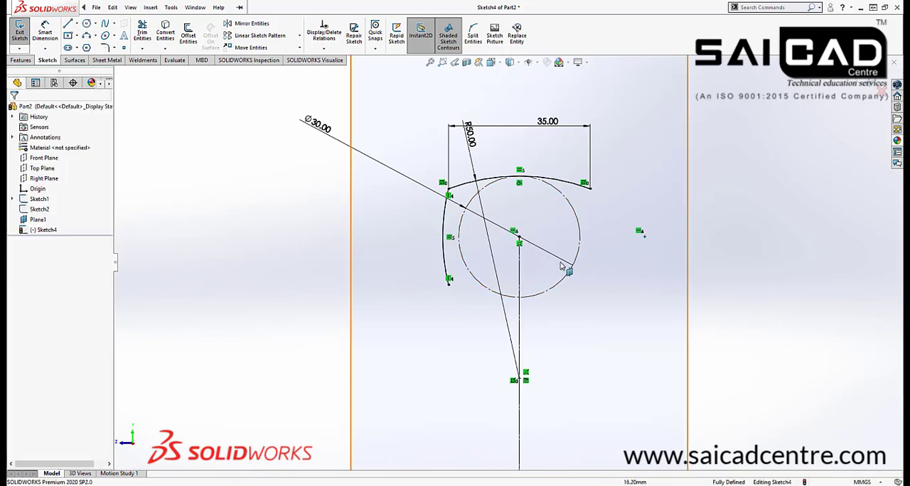
Mirror the side arc about the vertical construction line, keeping the original
{"action": "scroll", "coordinate": [569, 267], "scroll_direction": "down", "scroll_amount": 3}
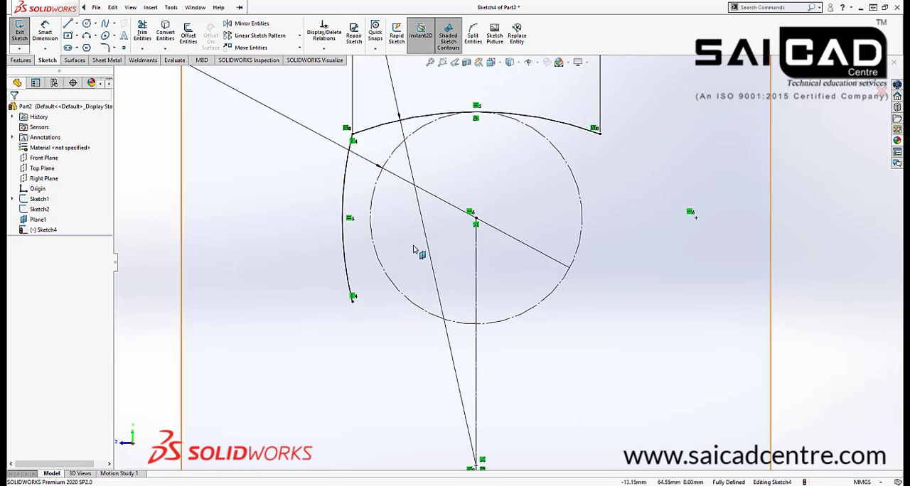
{"action": "scroll", "coordinate": [508, 267], "scroll_direction": "up", "scroll_amount": 3}
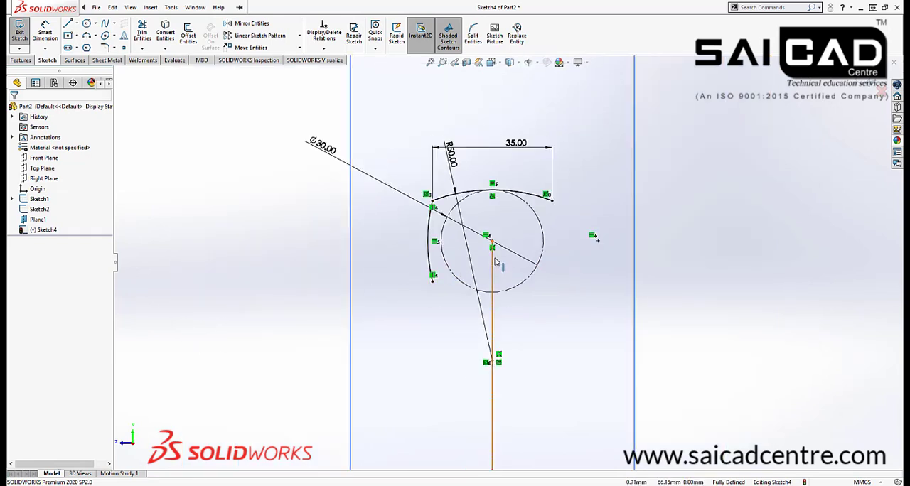
{"action": "left_click", "coordinate": [423, 211]}
{"action": "left_click", "coordinate": [218, 8]}
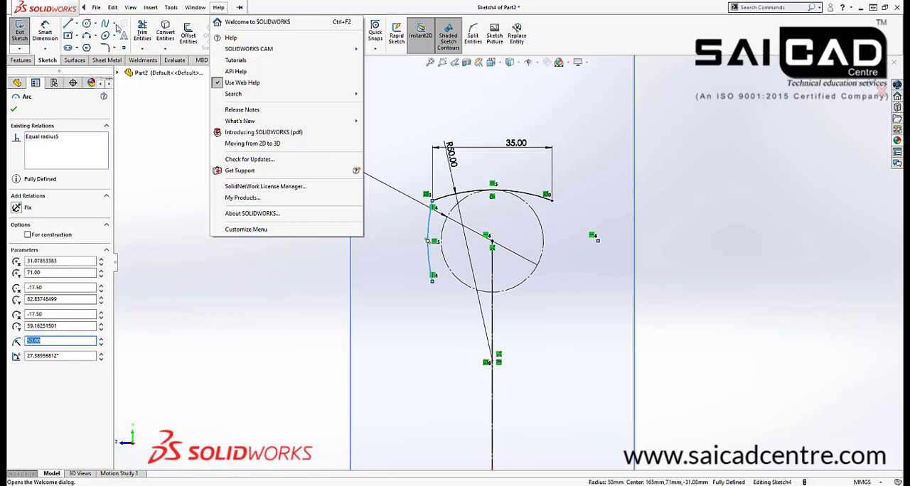
{"action": "left_click", "coordinate": [199, 116]}
{"action": "left_click", "coordinate": [251, 24]}
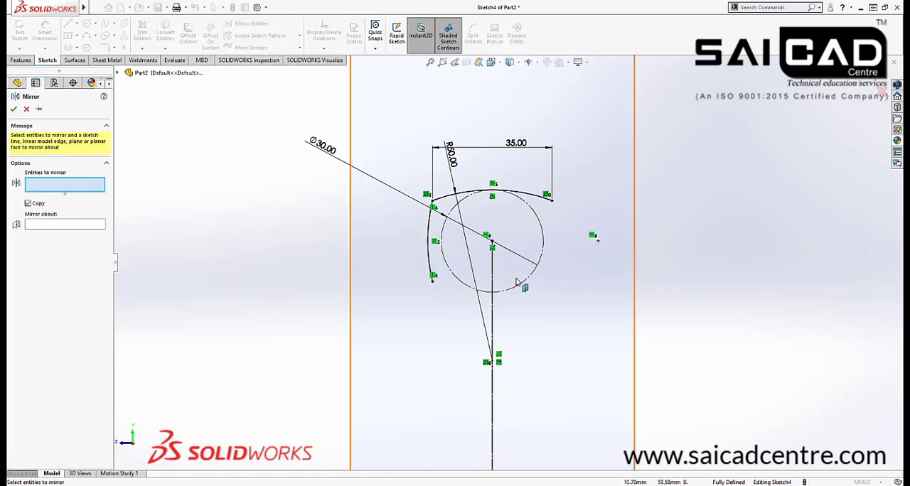
{"action": "left_click", "coordinate": [430, 254]}
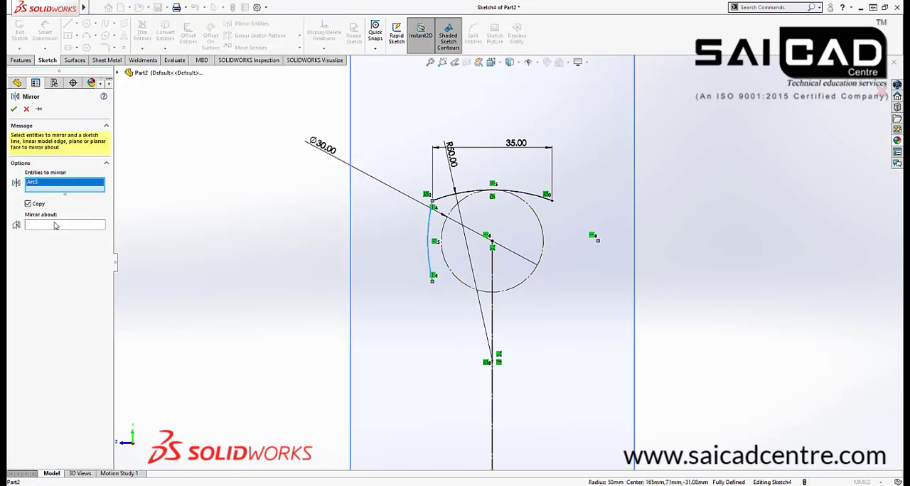
{"action": "left_click", "coordinate": [491, 271]}
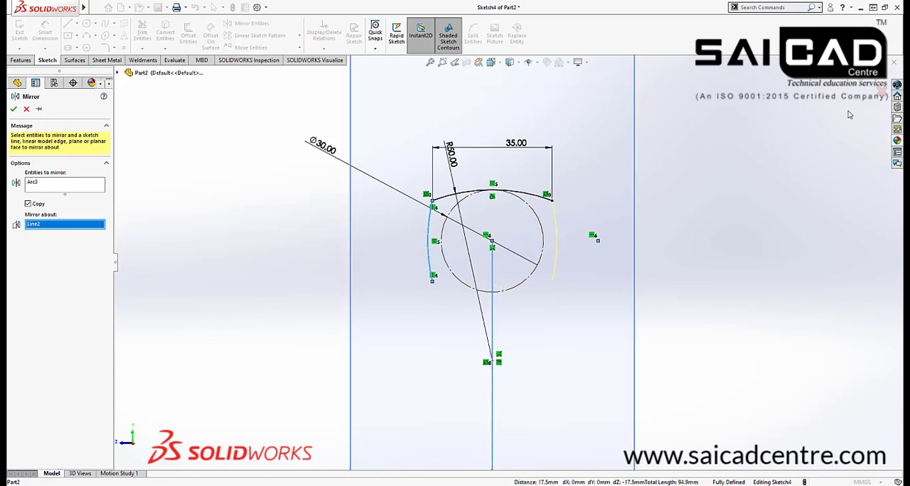
{"action": "left_click", "coordinate": [861, 85]}
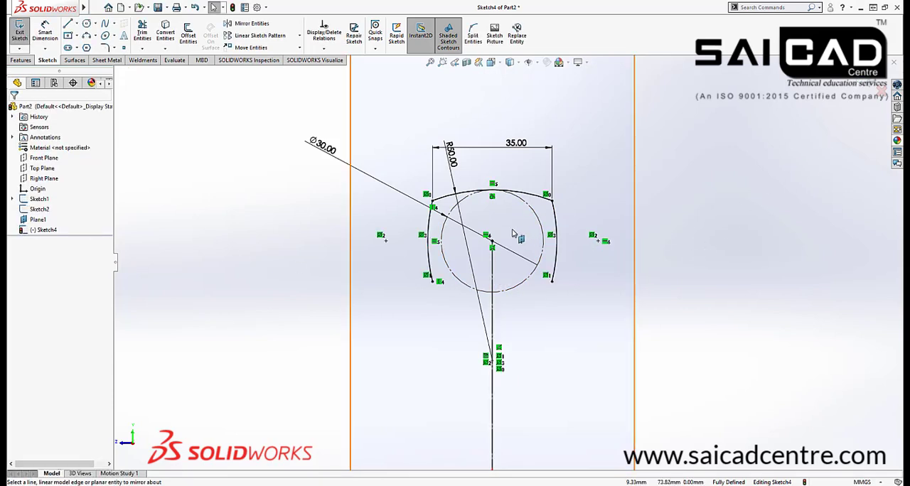
Draw a horizontal construction line from the construction circle's centre out past the side arc
{"action": "scroll", "coordinate": [513, 235], "scroll_direction": "down", "scroll_amount": 2}
{"action": "key", "text": "l"}
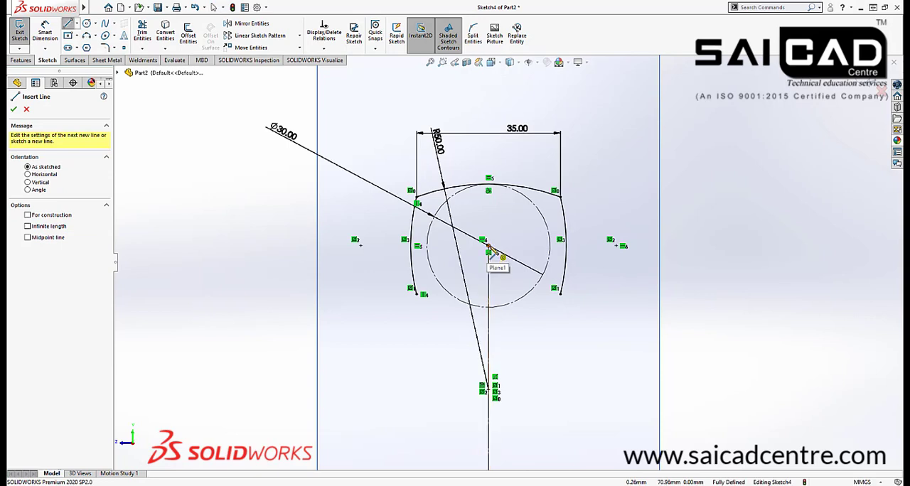
{"action": "left_click", "coordinate": [488, 246]}
{"action": "left_click", "coordinate": [603, 246]}
{"action": "key", "text": "Escape"}
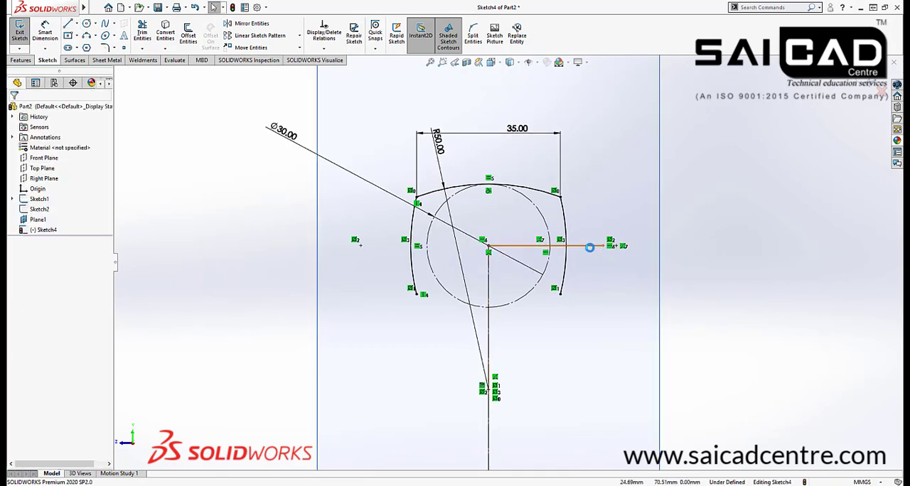
{"action": "left_click", "coordinate": [589, 246]}
{"action": "left_click", "coordinate": [637, 219]}
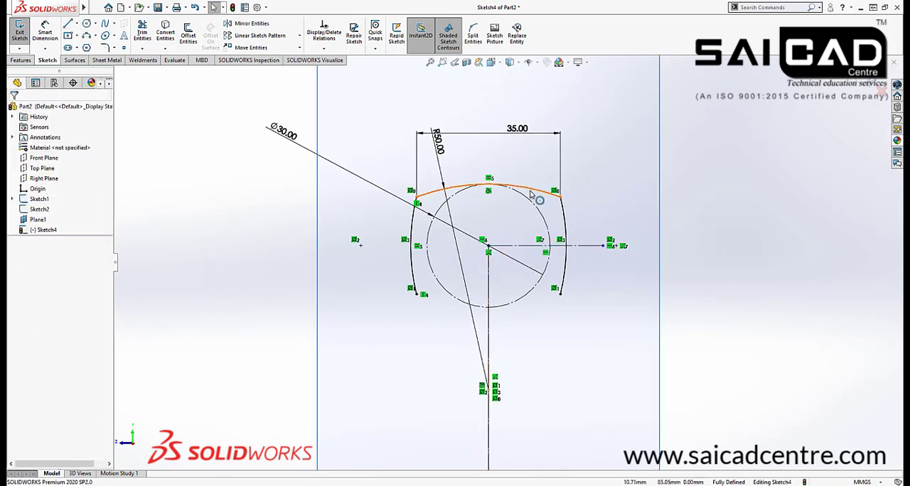
Mirror the top arc about the horizontal construction line, keeping the original, to close the profile
{"action": "left_click", "coordinate": [529, 194]}
{"action": "left_click", "coordinate": [251, 23]}
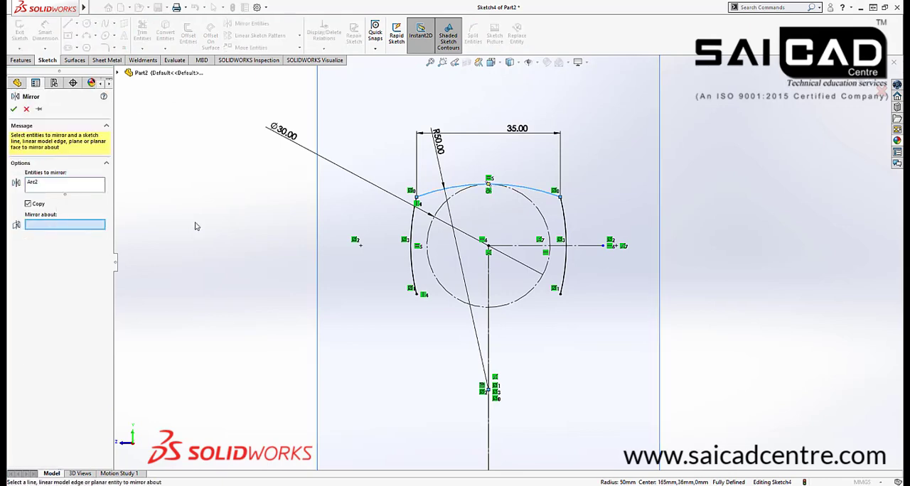
{"action": "left_click", "coordinate": [506, 246]}
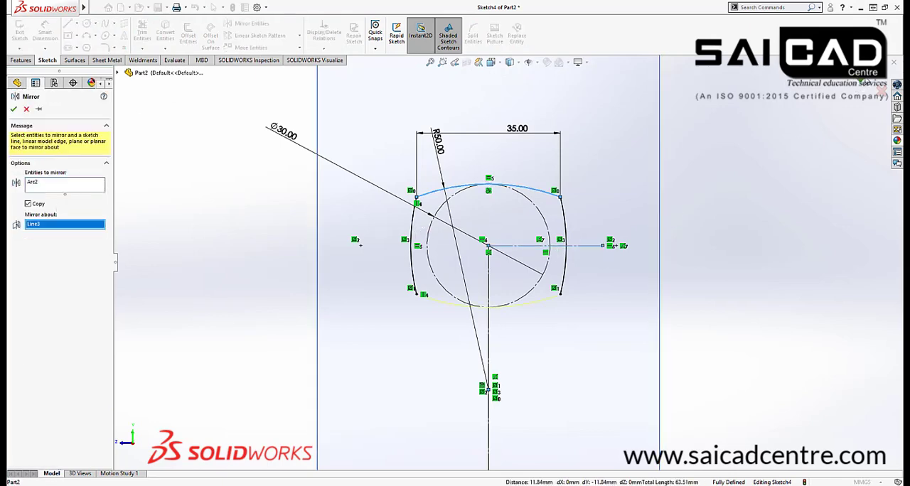
{"action": "left_click", "coordinate": [856, 90]}
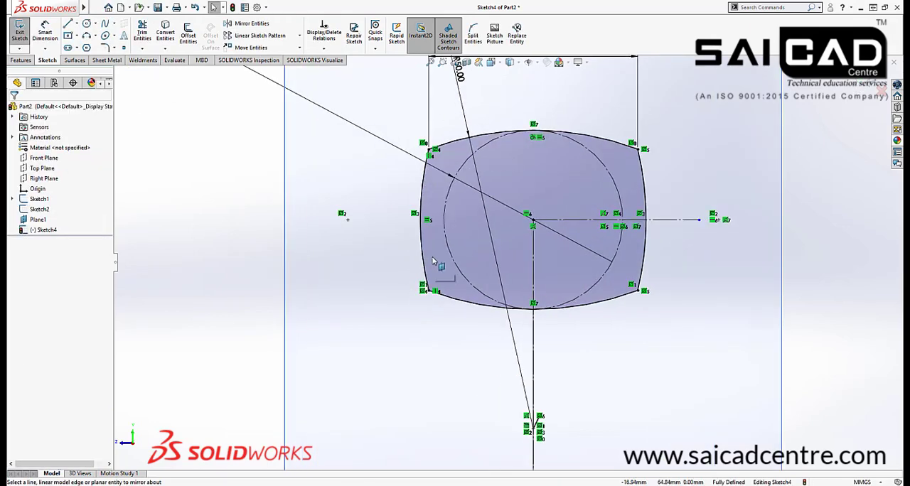
{"action": "scroll", "coordinate": [454, 280], "scroll_direction": "down", "scroll_amount": 3}
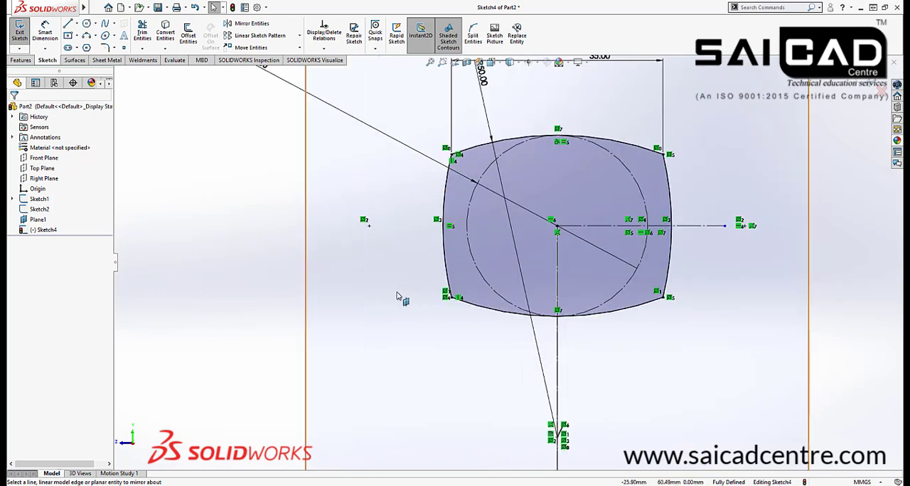
{"action": "scroll", "coordinate": [304, 294], "scroll_direction": "up", "scroll_amount": 2}
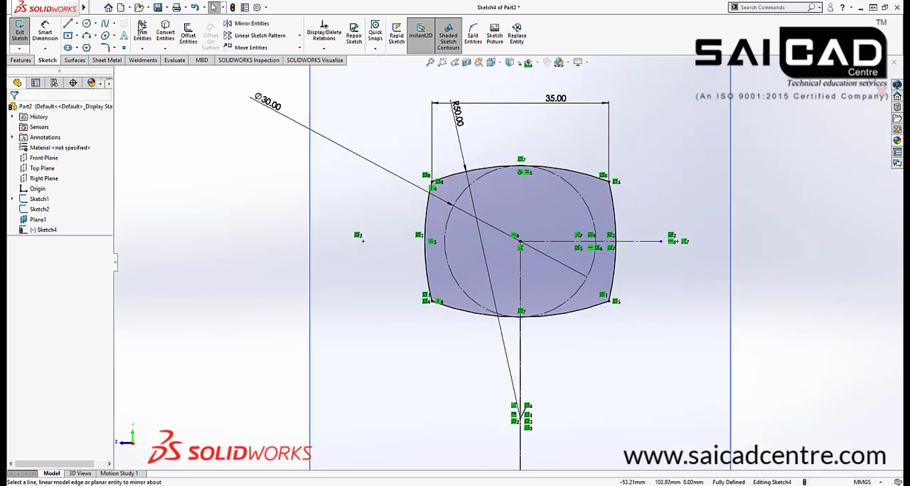
Fillet all four corners of the closed profile with a 5 mm radius, allowing the affected segment relations to be deleted
{"action": "left_click", "coordinate": [105, 48]}
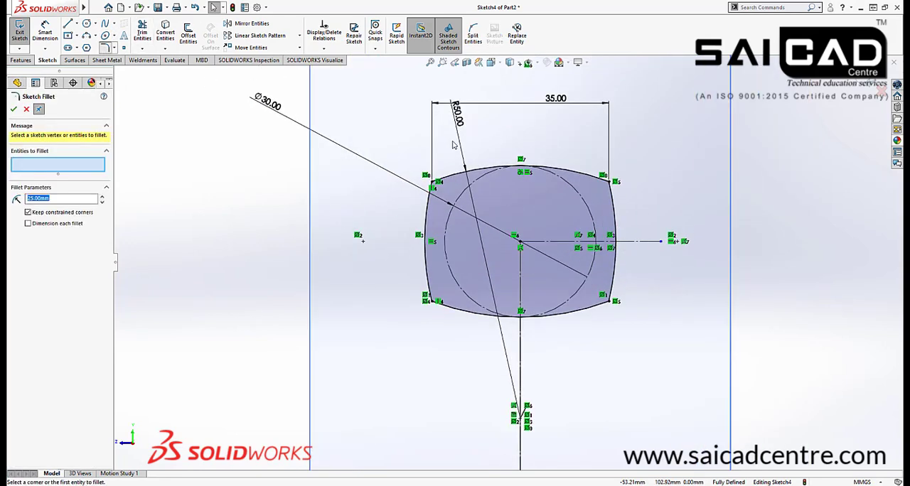
{"action": "left_click", "coordinate": [434, 185]}
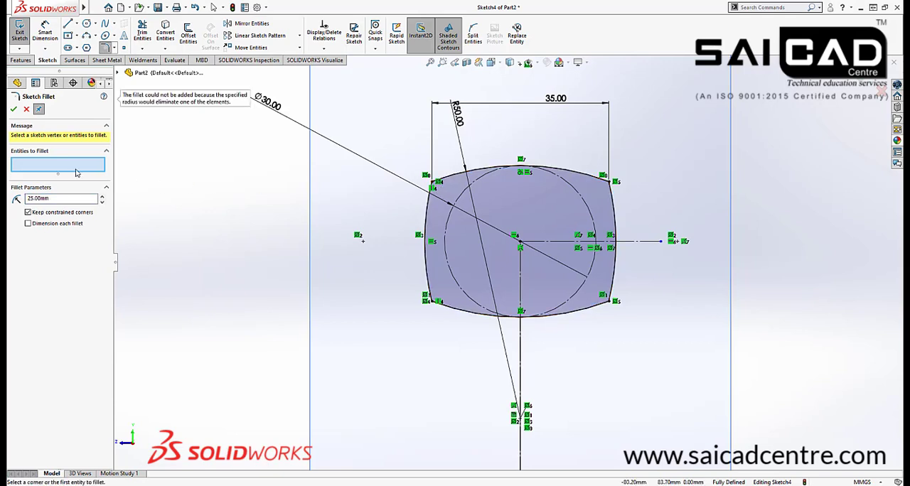
{"action": "scroll", "coordinate": [448, 202], "scroll_direction": "down", "scroll_amount": 3}
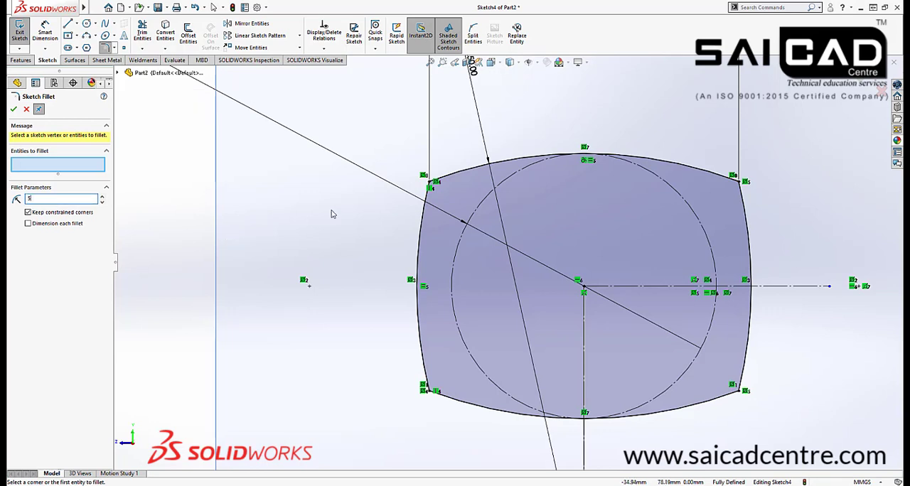
{"action": "left_click", "coordinate": [430, 182]}
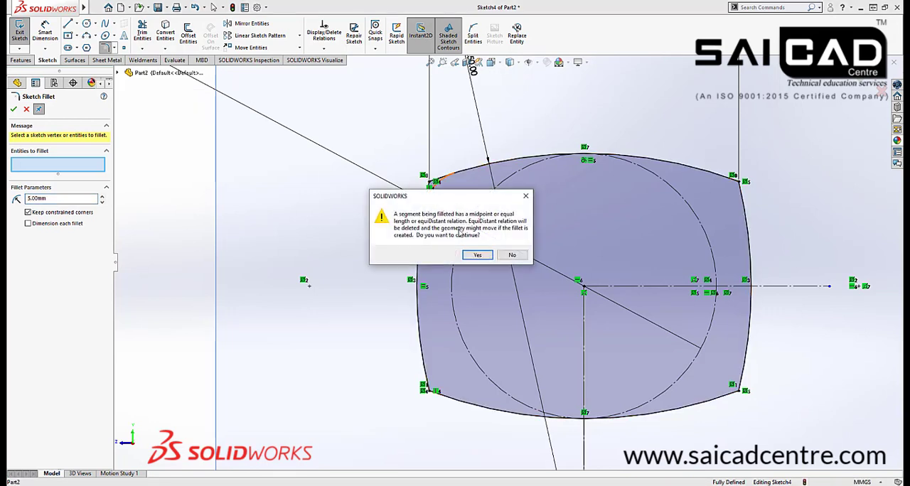
{"action": "left_click", "coordinate": [479, 255]}
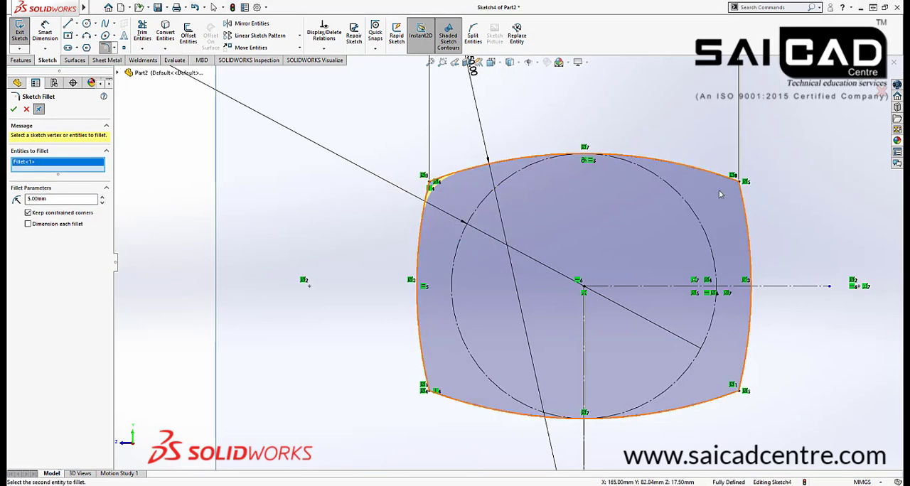
{"action": "left_click", "coordinate": [731, 212]}
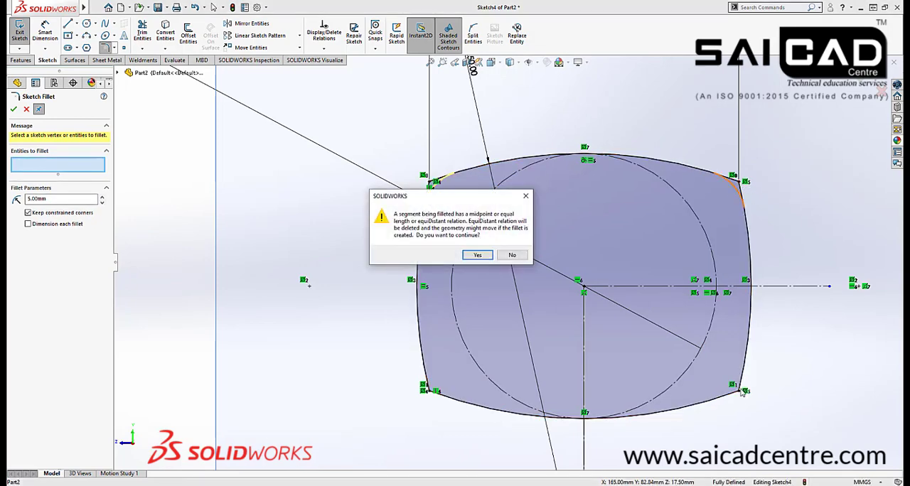
{"action": "left_click", "coordinate": [478, 255]}
{"action": "left_click", "coordinate": [736, 388]}
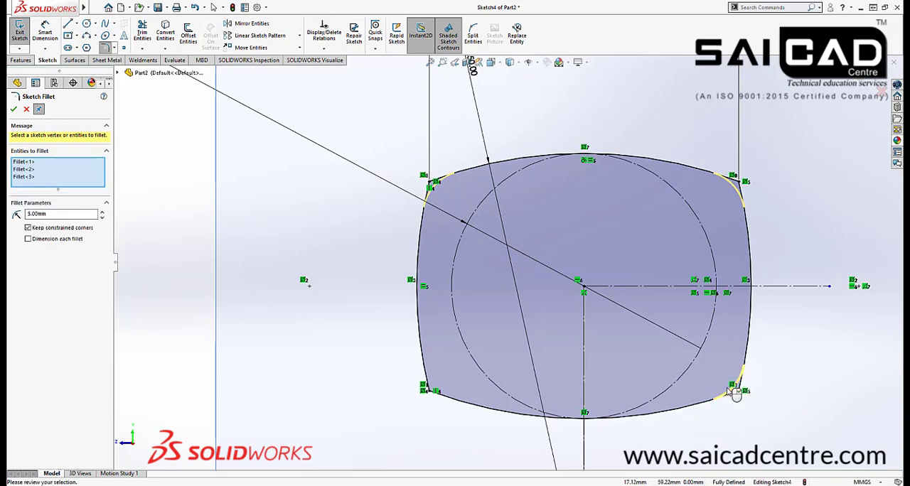
{"action": "left_click", "coordinate": [431, 393]}
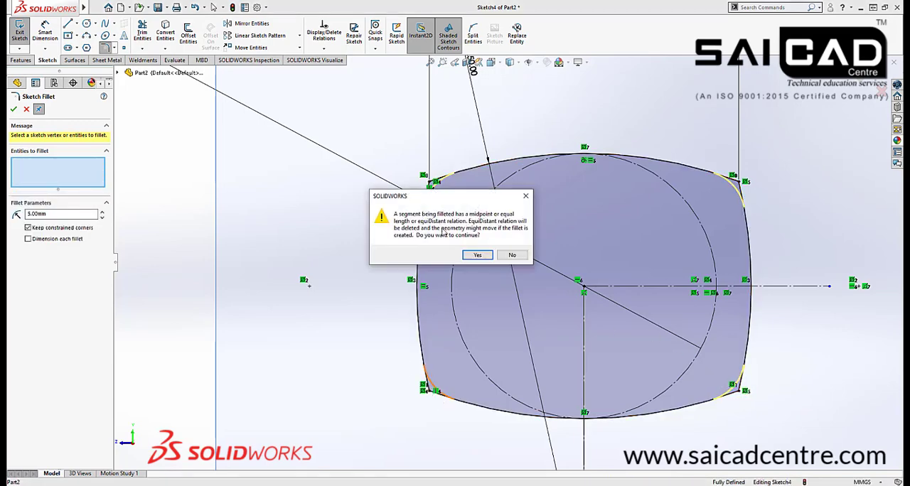
{"action": "left_click", "coordinate": [471, 255]}
{"action": "scroll", "coordinate": [509, 264], "scroll_direction": "up", "scroll_amount": 3}
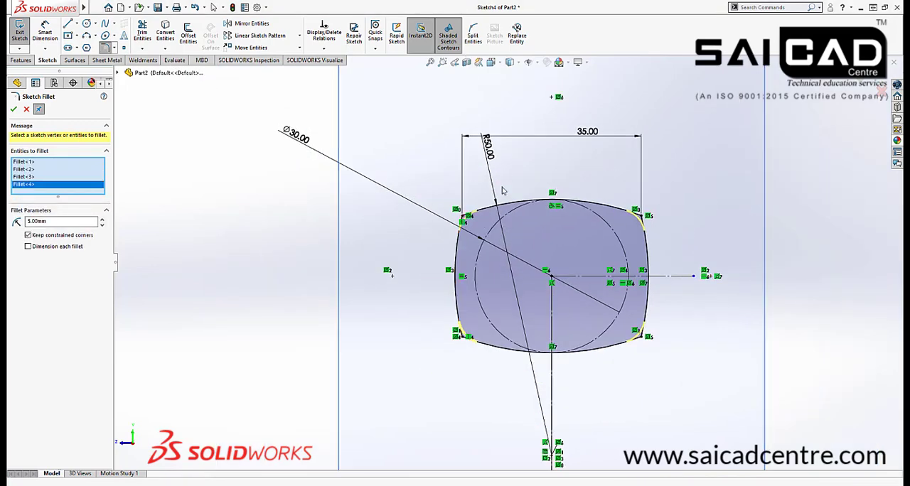
{"action": "left_click", "coordinate": [15, 111]}
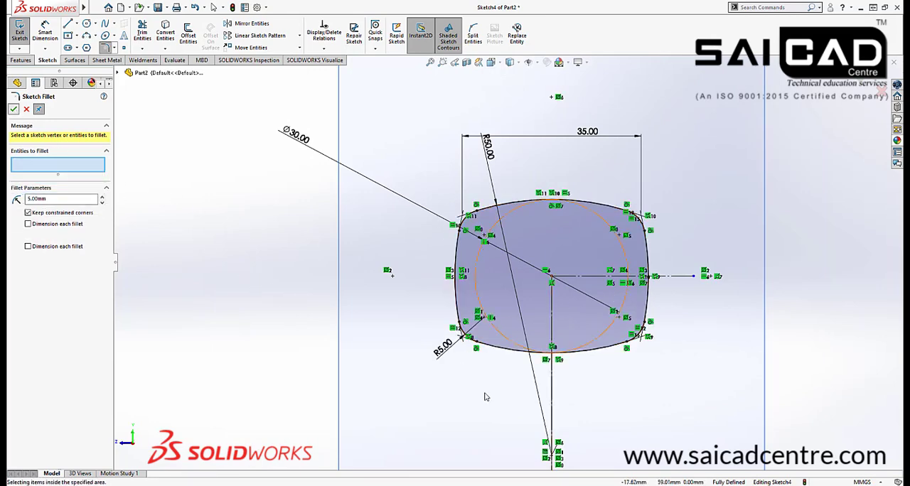
Leave the Sketch Fillet command and exit the handle's cross-section sketch
{"action": "scroll", "coordinate": [609, 326], "scroll_direction": "down", "scroll_amount": 2}
{"action": "scroll", "coordinate": [518, 278], "scroll_direction": "up", "scroll_amount": 2}
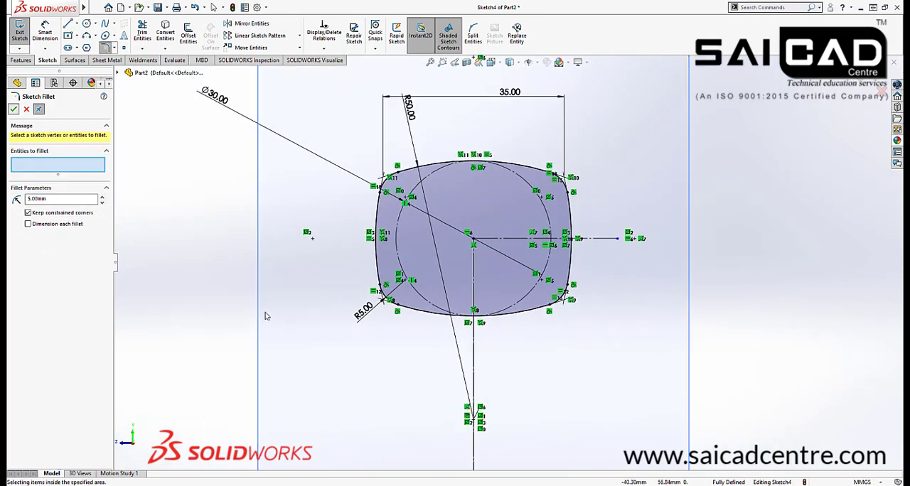
{"action": "scroll", "coordinate": [285, 304], "scroll_direction": "up", "scroll_amount": 3}
{"action": "mouse_move", "coordinate": [285, 304]}
{"action": "middle_mouse_down"}
{"action": "mouse_move", "coordinate": [650, 309]}
{"action": "mouse_move", "coordinate": [636, 299]}
{"action": "mouse_move", "coordinate": [549, 301]}
{"action": "mouse_move", "coordinate": [581, 298]}
{"action": "middle_mouse_up"}
{"action": "scroll", "coordinate": [629, 295], "scroll_direction": "down", "scroll_amount": 5}
{"action": "scroll", "coordinate": [595, 298], "scroll_direction": "up", "scroll_amount": 3}
{"action": "scroll", "coordinate": [582, 297], "scroll_direction": "up", "scroll_amount": 4}
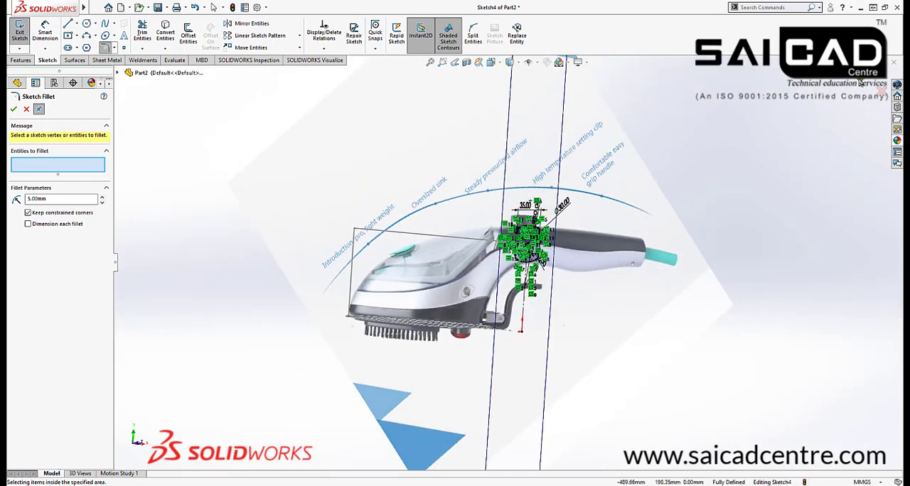
{"action": "key", "text": "Escape"}
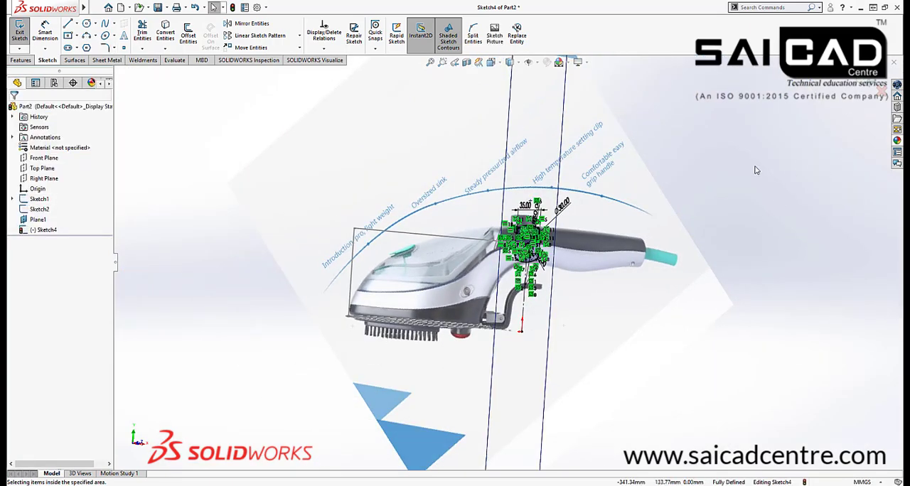
{"action": "left_click", "coordinate": [868, 83]}
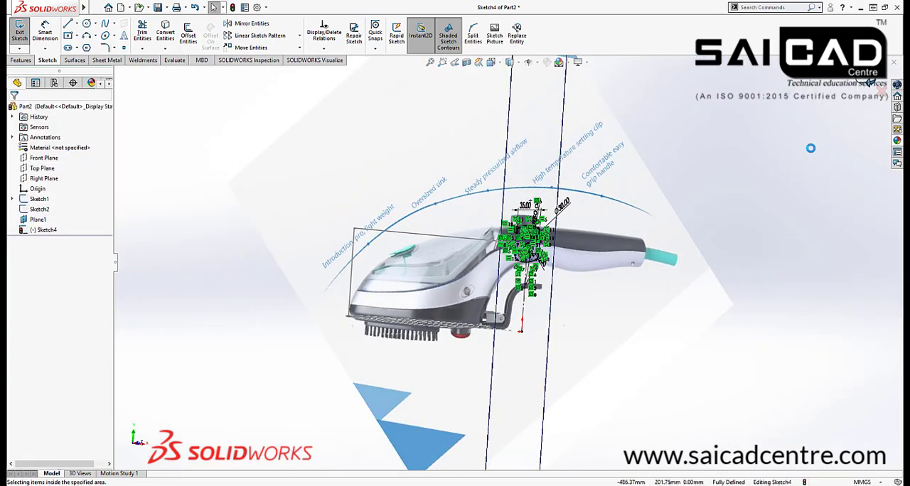
Start a new sketch on the Front Plane over the steam iron reference picture
{"action": "scroll", "coordinate": [508, 269], "scroll_direction": "down", "scroll_amount": 3}
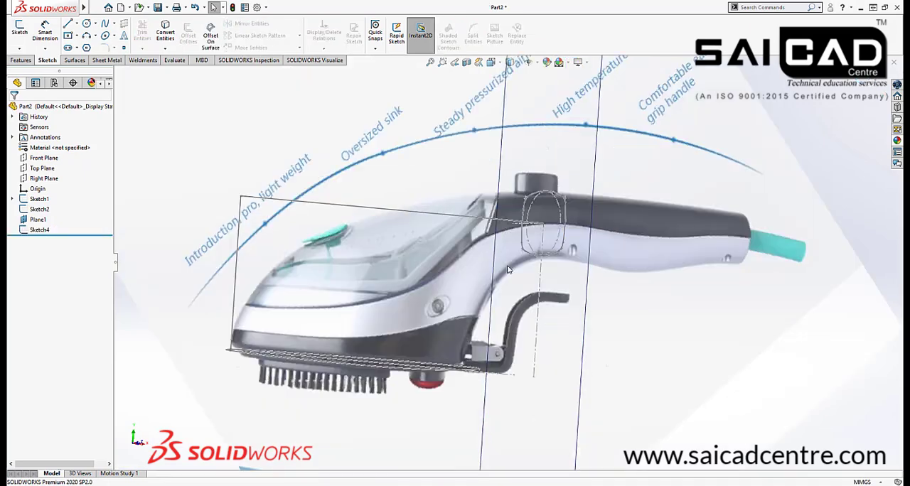
{"action": "middle_click_drag", "start_coordinate": [630, 236], "coordinate": [568, 245]}
{"action": "scroll", "coordinate": [762, 184], "scroll_direction": "up", "scroll_amount": 3}
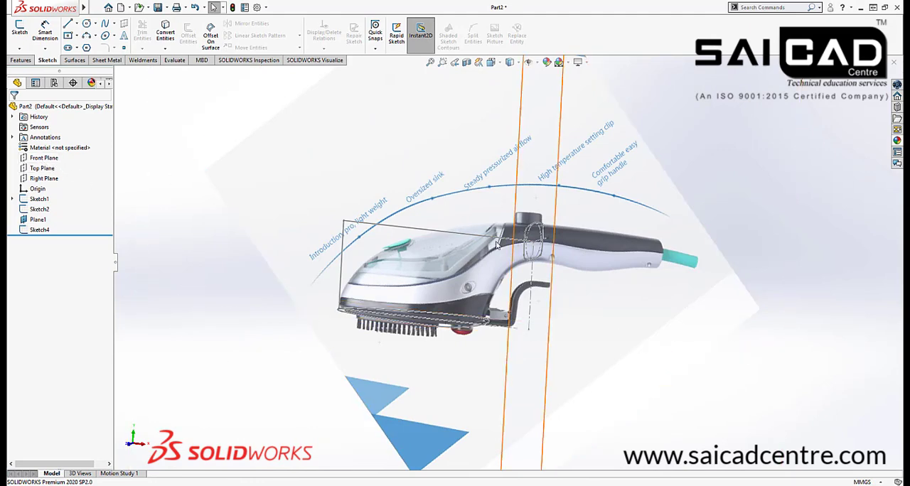
{"action": "scroll", "coordinate": [482, 229], "scroll_direction": "down", "scroll_amount": 3}
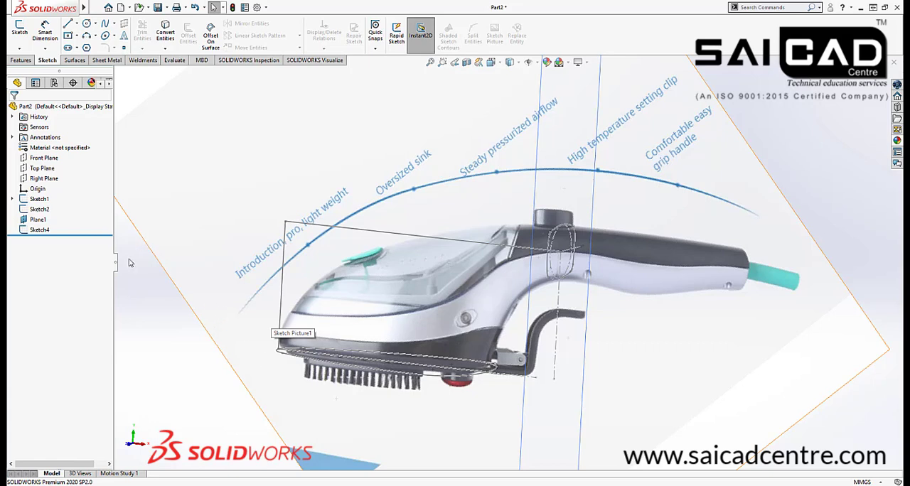
{"action": "left_click", "coordinate": [39, 159]}
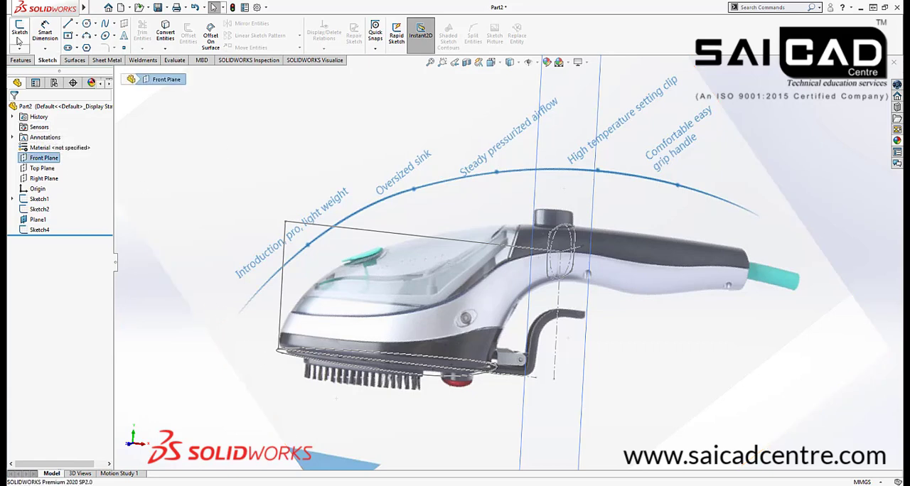
{"action": "left_click", "coordinate": [19, 35]}
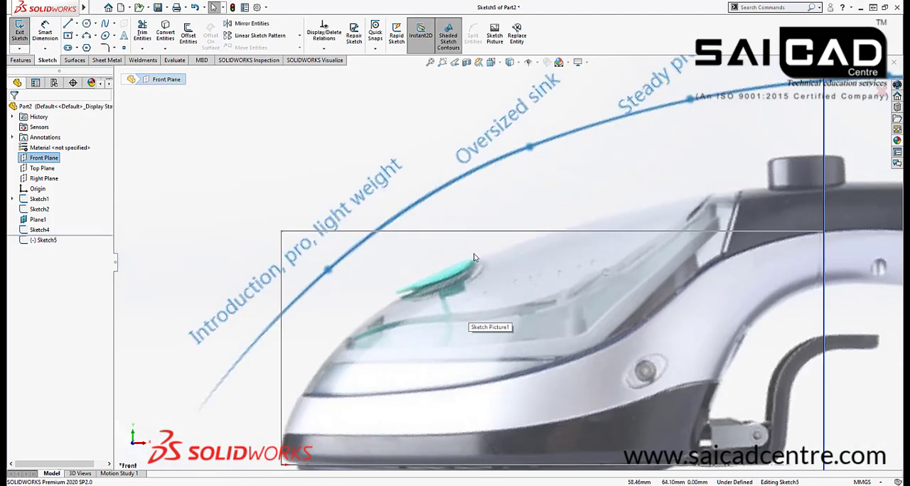
{"action": "scroll", "coordinate": [475, 258], "scroll_direction": "up", "scroll_amount": 1}
{"action": "scroll", "coordinate": [396, 396], "scroll_direction": "down", "scroll_amount": 1}
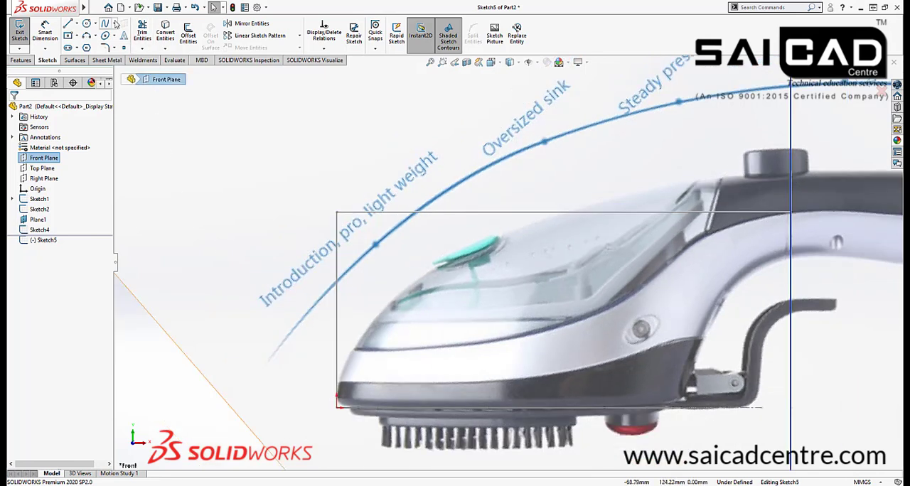
Sketch a six-point spline about 200 mm long along the iron's upper outline, from the origin to the handle cross-section
{"action": "left_click", "coordinate": [114, 24]}
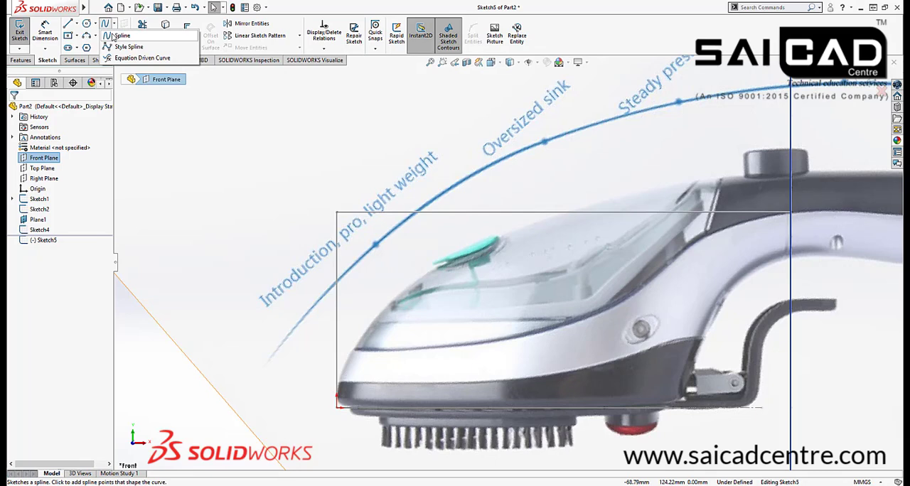
{"action": "left_click", "coordinate": [114, 37]}
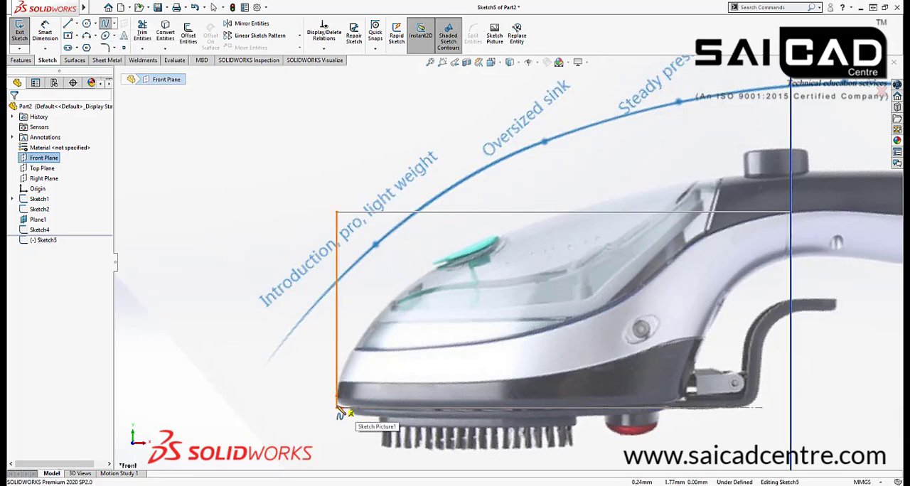
{"action": "scroll", "coordinate": [341, 416], "scroll_direction": "down", "scroll_amount": 3}
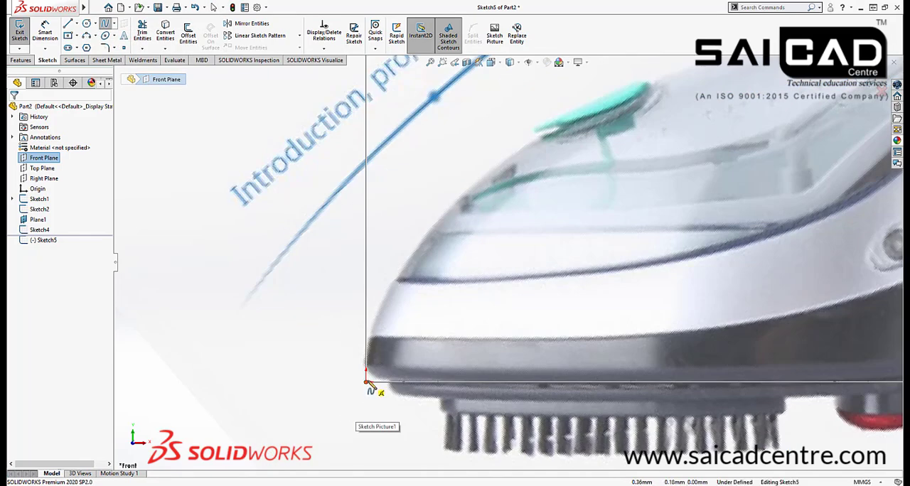
{"action": "left_click", "coordinate": [367, 381]}
{"action": "left_click", "coordinate": [396, 281]}
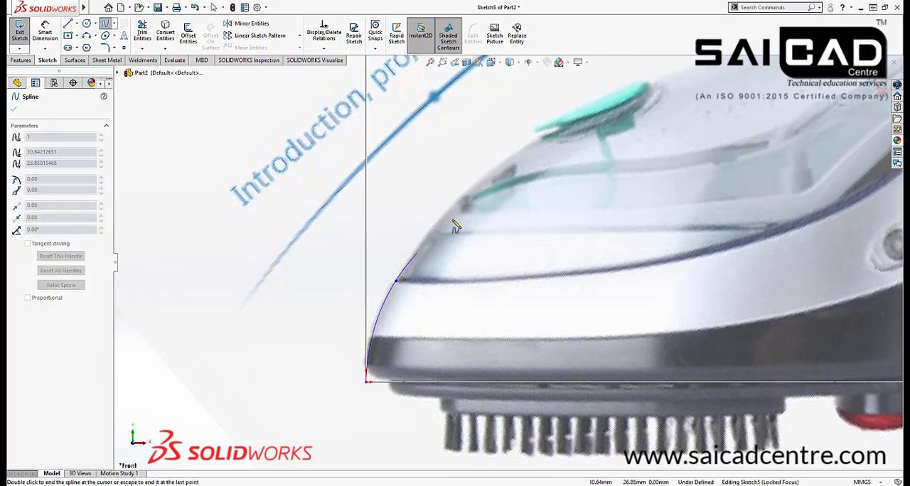
{"action": "left_click", "coordinate": [542, 134]}
{"action": "scroll", "coordinate": [502, 265], "scroll_direction": "up", "scroll_amount": 3}
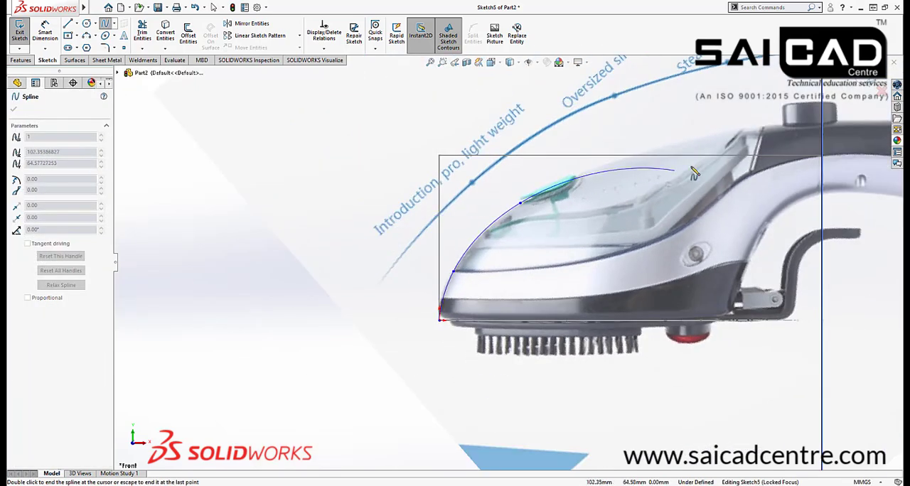
{"action": "scroll", "coordinate": [694, 173], "scroll_direction": "down", "scroll_amount": 2}
{"action": "left_click", "coordinate": [638, 158]}
{"action": "scroll", "coordinate": [533, 197], "scroll_direction": "up", "scroll_amount": 3}
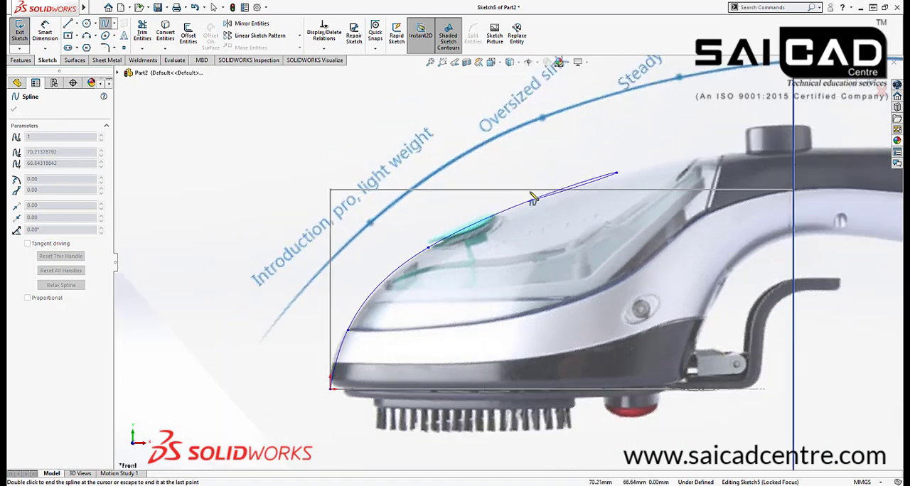
{"action": "scroll", "coordinate": [501, 246], "scroll_direction": "down", "scroll_amount": 4}
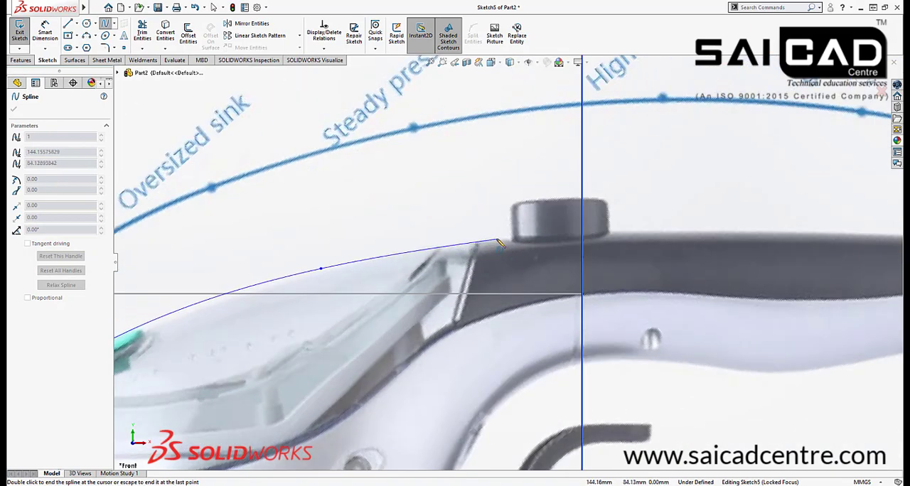
{"action": "scroll", "coordinate": [579, 241], "scroll_direction": "down", "scroll_amount": 2}
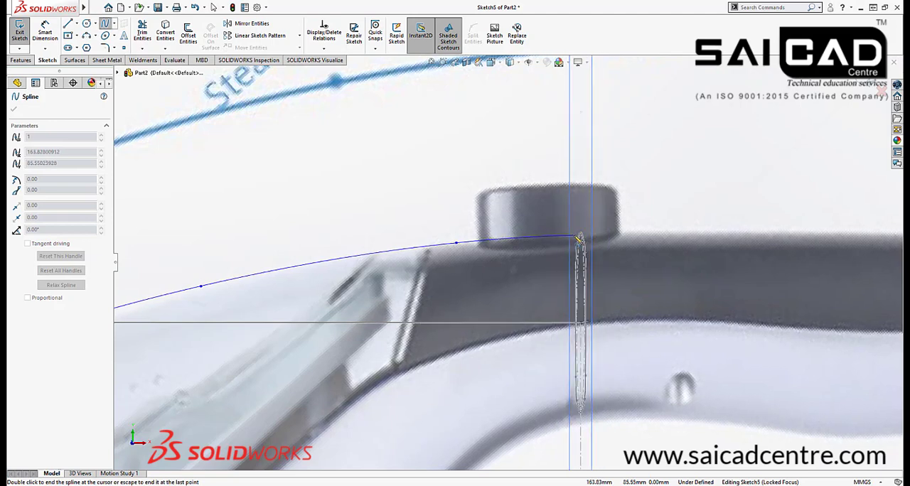
{"action": "left_click", "coordinate": [570, 235]}
{"action": "right_click", "coordinate": [690, 169]}
{"action": "left_click", "coordinate": [699, 175]}
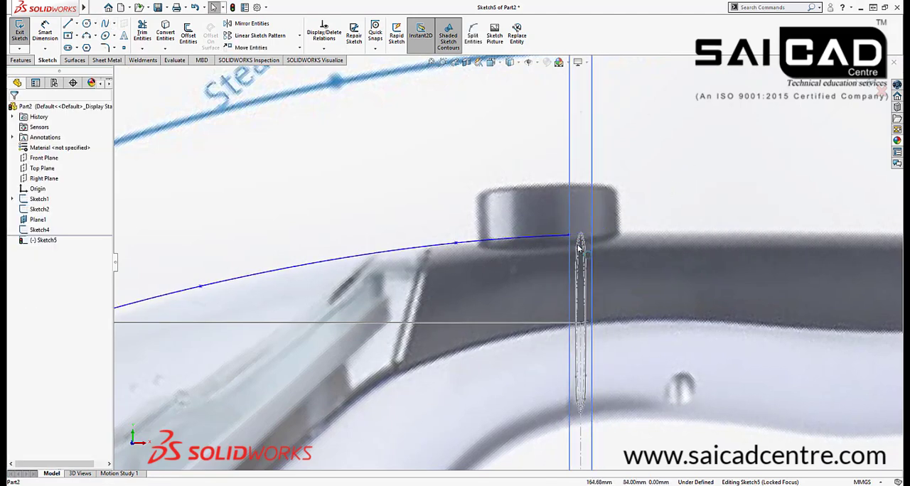
Add a Pierce relation between the spline's rear endpoint and the top arc of the handle cross-section
{"action": "scroll", "coordinate": [587, 240], "scroll_direction": "down", "scroll_amount": 4}
{"action": "left_click", "coordinate": [530, 226]}
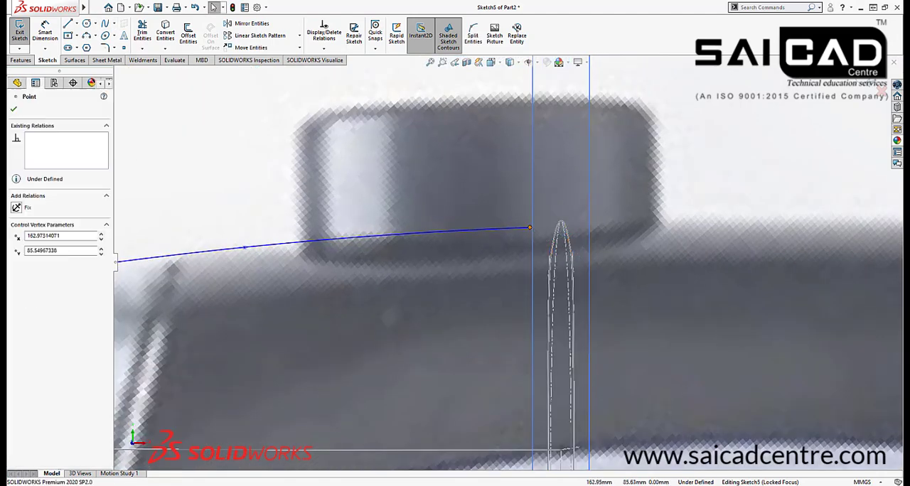
{"action": "left_click", "coordinate": [559, 227], "text": "ctrl"}
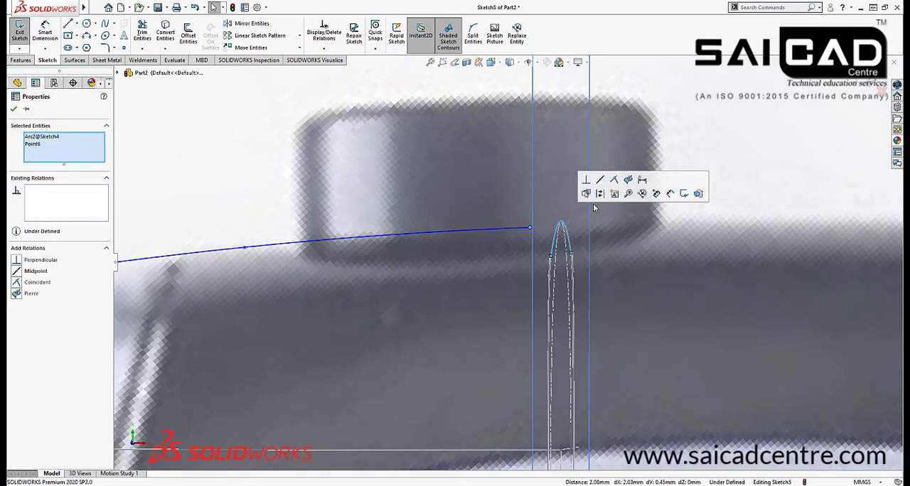
{"action": "left_click", "coordinate": [626, 182]}
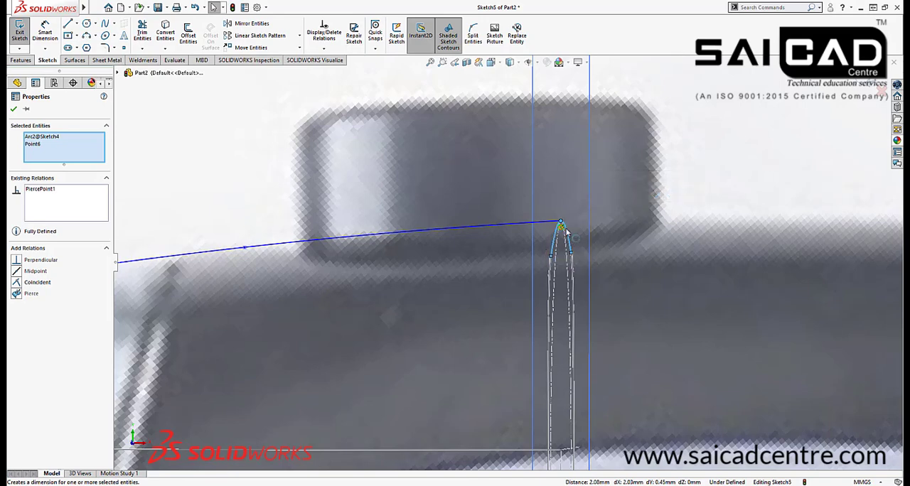
{"action": "left_click", "coordinate": [713, 198]}
Activate the spline's tangent handle at the origin by reshaping it, and make that handle vertical
{"action": "scroll", "coordinate": [711, 198], "scroll_direction": "up", "scroll_amount": 8}
{"action": "scroll", "coordinate": [394, 364], "scroll_direction": "up", "scroll_amount": 5}
{"action": "scroll", "coordinate": [305, 356], "scroll_direction": "down", "scroll_amount": 12}
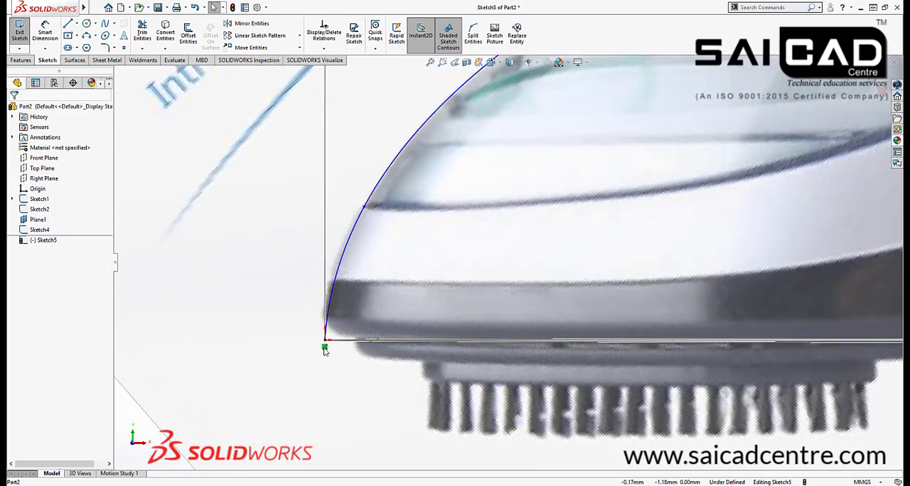
{"action": "scroll", "coordinate": [349, 268], "scroll_direction": "up", "scroll_amount": 3}
{"action": "scroll", "coordinate": [378, 278], "scroll_direction": "down", "scroll_amount": 3}
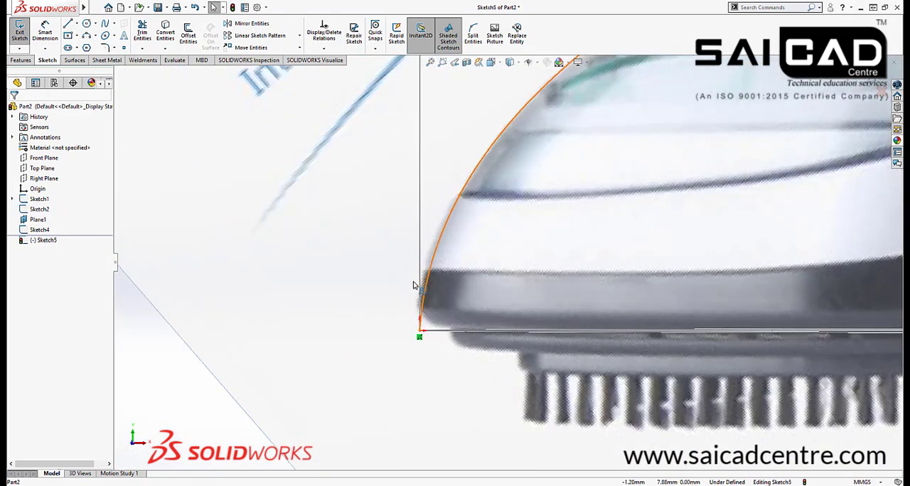
{"action": "left_click", "coordinate": [423, 294]}
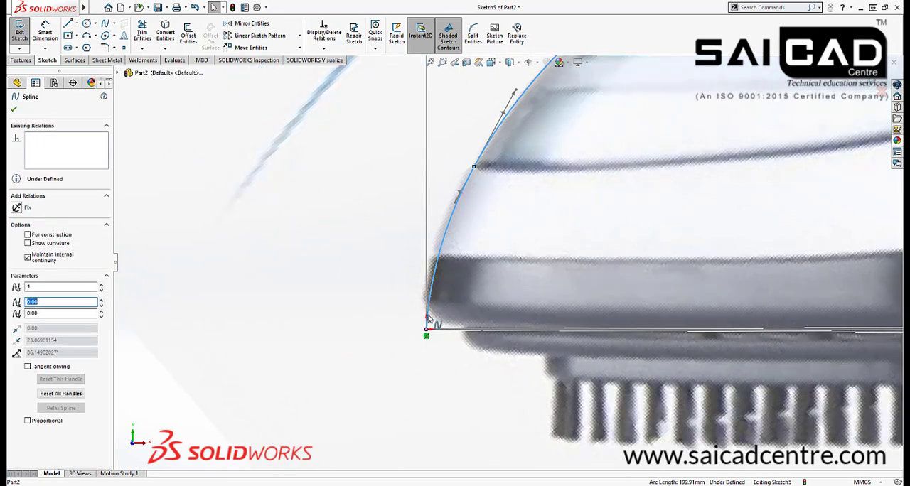
{"action": "scroll", "coordinate": [429, 318], "scroll_direction": "down", "scroll_amount": 2}
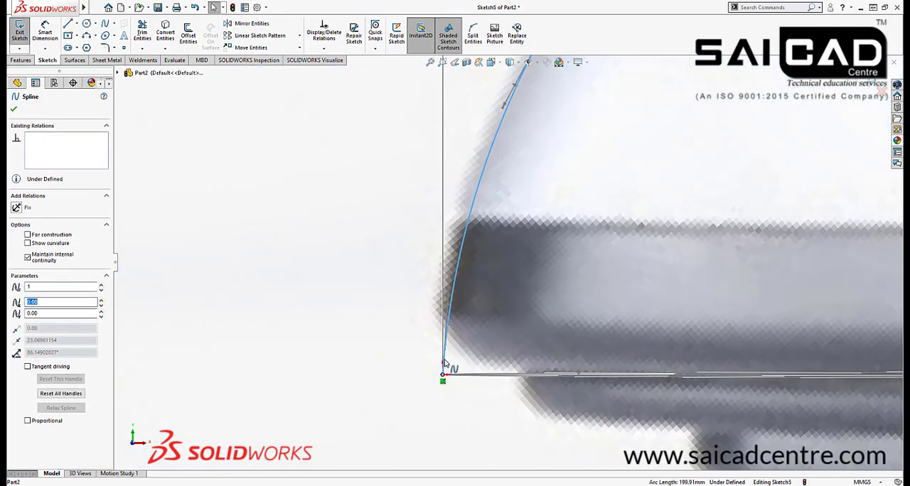
{"action": "left_click", "coordinate": [409, 347]}
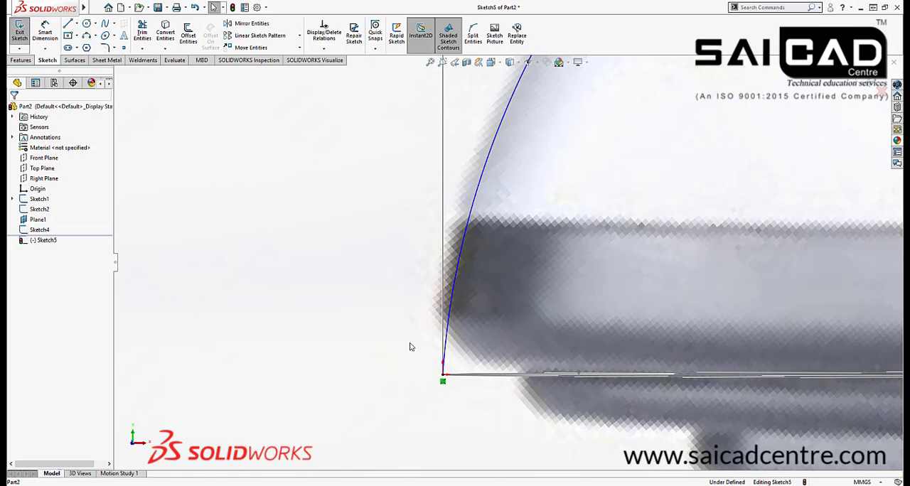
{"action": "left_click", "coordinate": [451, 313]}
{"action": "scroll", "coordinate": [462, 292], "scroll_direction": "down", "scroll_amount": 2}
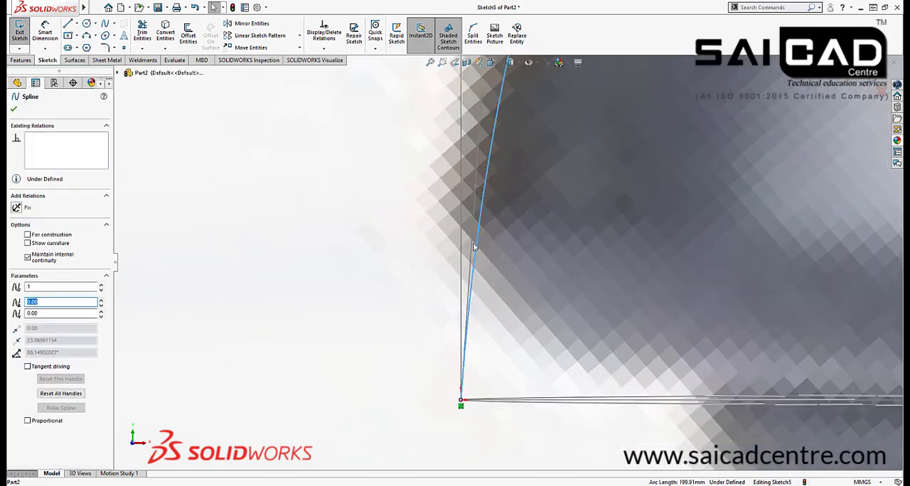
{"action": "scroll", "coordinate": [478, 223], "scroll_direction": "up", "scroll_amount": 2}
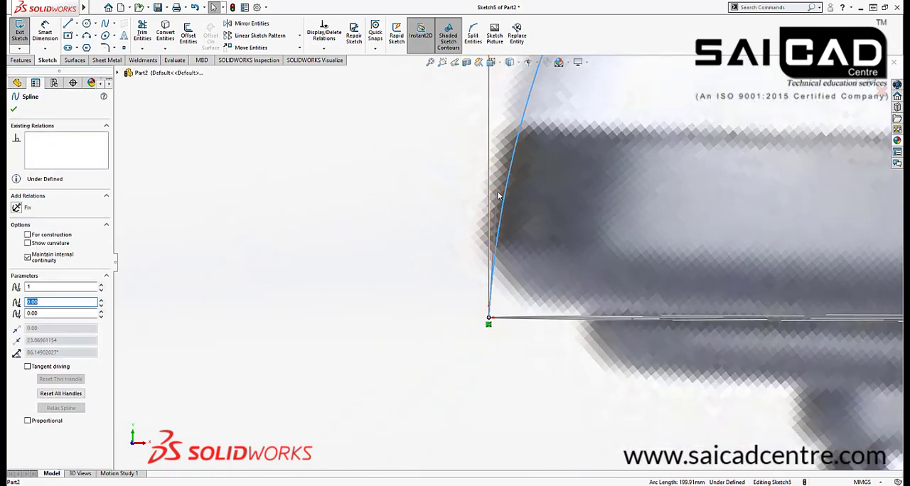
{"action": "left_click", "coordinate": [497, 204]}
{"action": "left_click", "coordinate": [496, 229]}
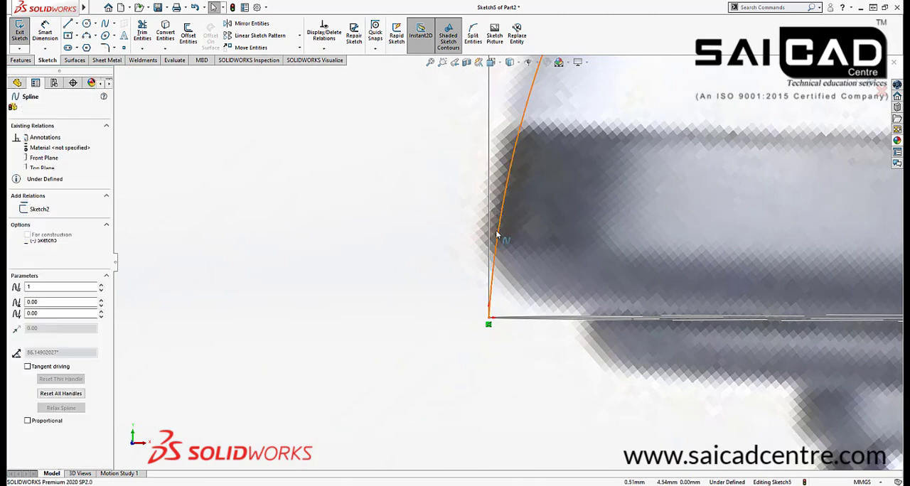
{"action": "left_click_drag", "start_coordinate": [495, 228], "coordinate": [483, 200]}
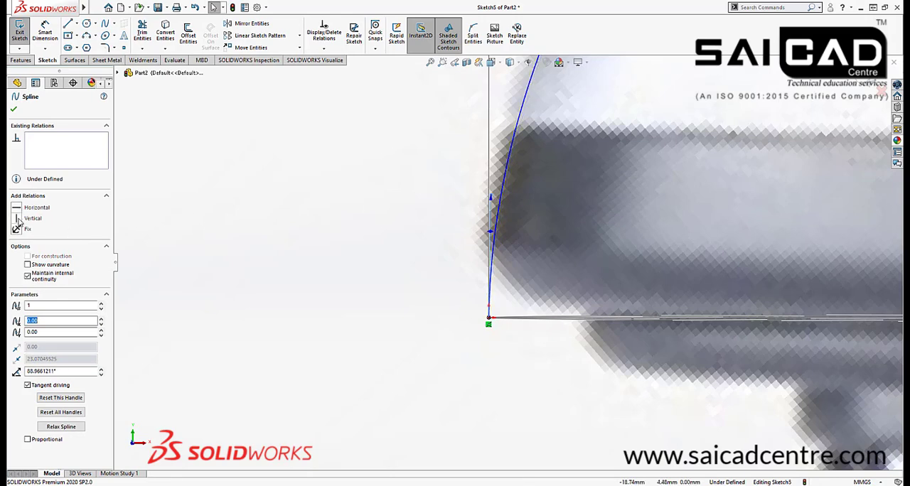
{"action": "left_click", "coordinate": [309, 307]}
Adjust the spline's tangent handle at the handle cross-section and give it a Horizontal relation
{"action": "scroll", "coordinate": [390, 347], "scroll_direction": "up", "scroll_amount": 6}
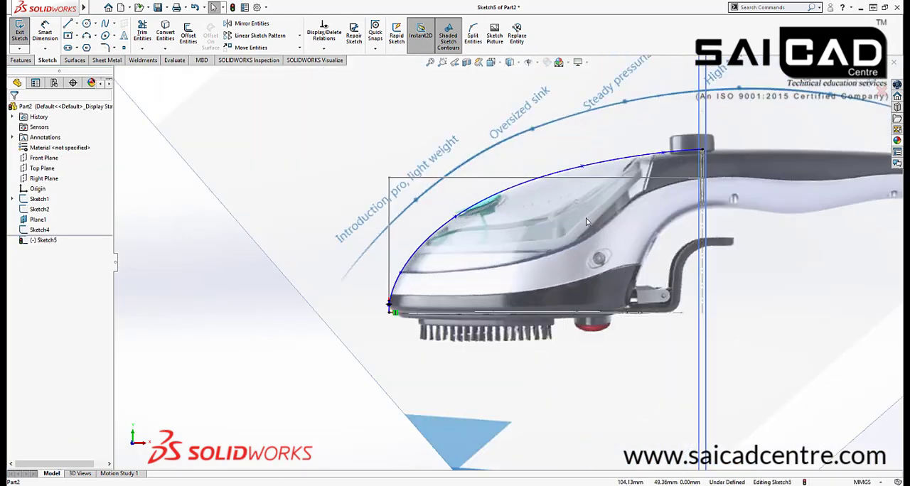
{"action": "scroll", "coordinate": [703, 160], "scroll_direction": "down", "scroll_amount": 8}
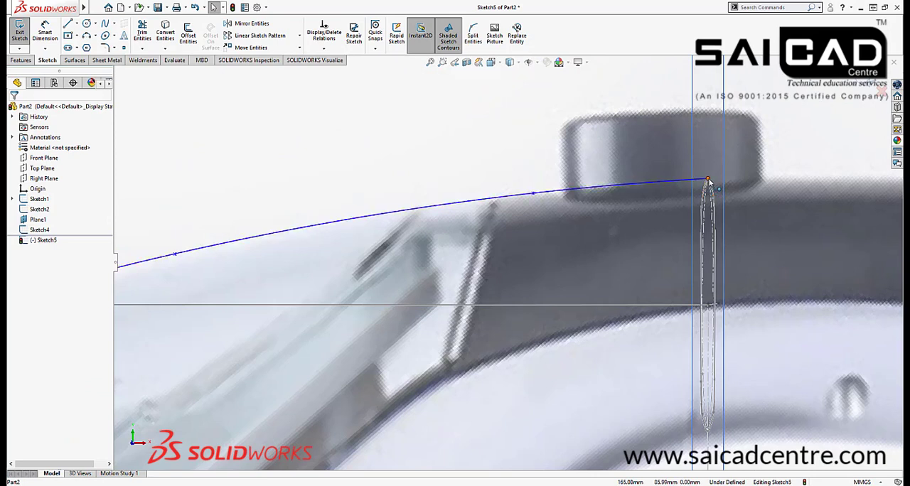
{"action": "left_click", "coordinate": [708, 182]}
{"action": "scroll", "coordinate": [708, 182], "scroll_direction": "down", "scroll_amount": 1}
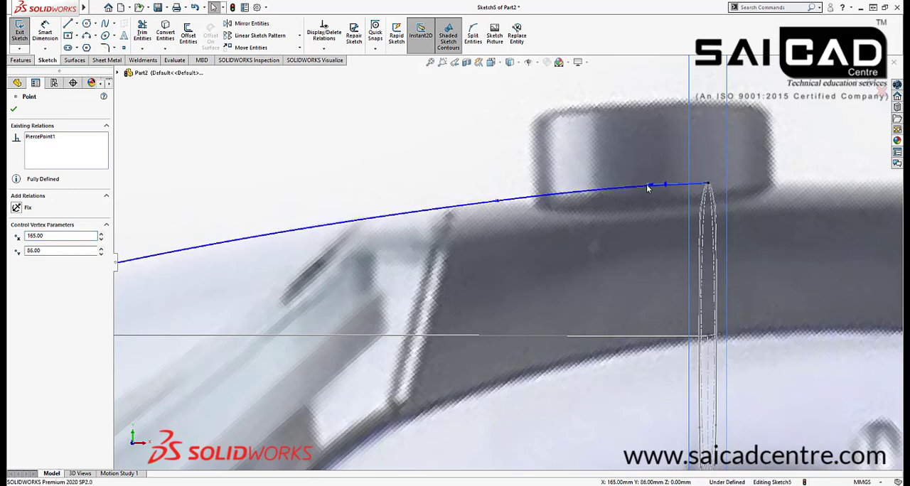
{"action": "left_click", "coordinate": [643, 186]}
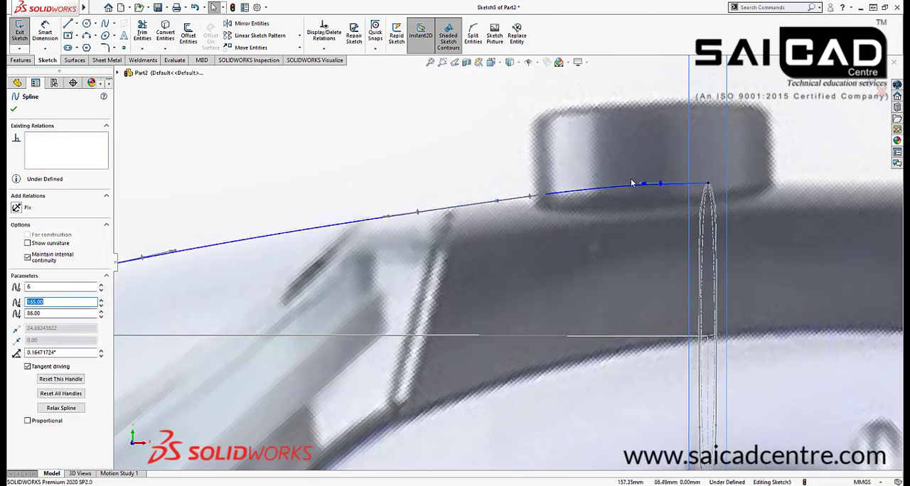
{"action": "left_click_drag", "start_coordinate": [640, 185], "coordinate": [634, 171]}
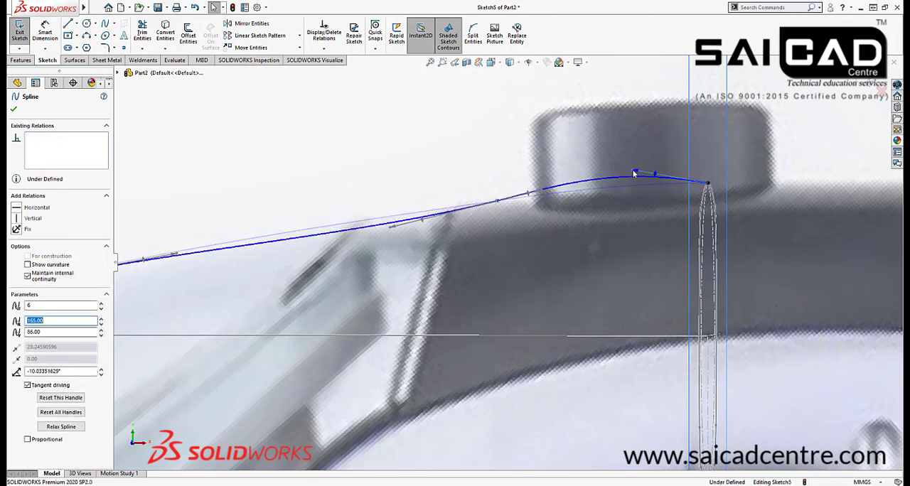
{"action": "left_click", "coordinate": [20, 208]}
{"action": "left_click", "coordinate": [467, 154]}
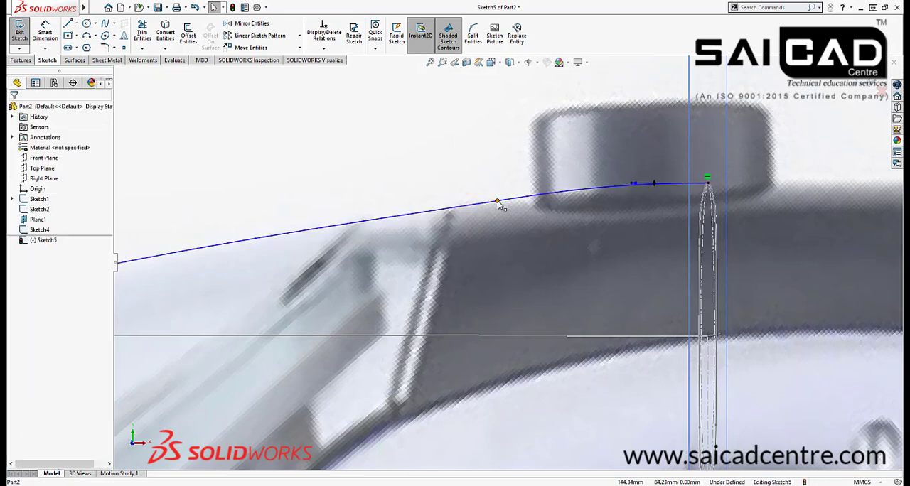
Move the spline point beside the steam knob forward along the outline, just ahead of the dark handle's front edge
{"action": "scroll", "coordinate": [676, 142], "scroll_direction": "up", "scroll_amount": 3}
{"action": "scroll", "coordinate": [520, 242], "scroll_direction": "down", "scroll_amount": 2}
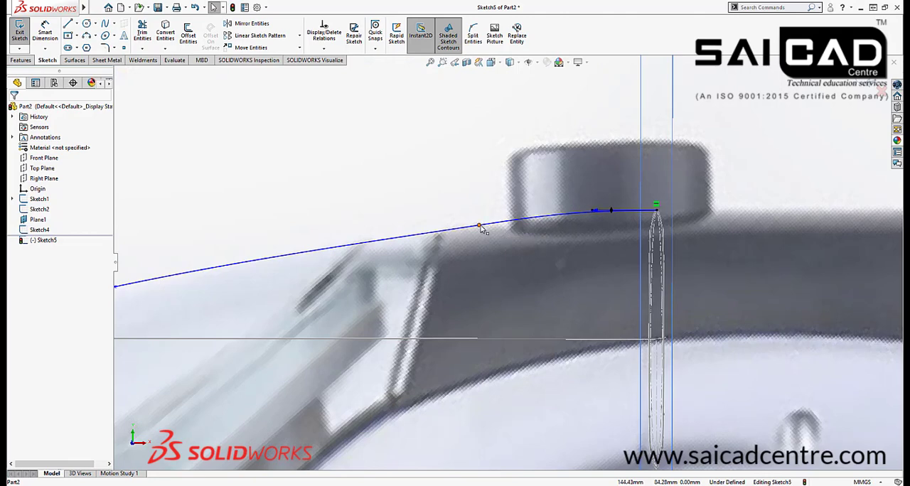
{"action": "left_click_drag", "start_coordinate": [479, 228], "coordinate": [398, 236]}
{"action": "left_click", "coordinate": [434, 170]}
Move the spline point above the transparent tank slightly forward to about X 98.5 mm, Y 76.3 mm
{"action": "scroll", "coordinate": [550, 157], "scroll_direction": "up", "scroll_amount": 8}
{"action": "scroll", "coordinate": [334, 366], "scroll_direction": "up", "scroll_amount": 2}
{"action": "scroll", "coordinate": [324, 367], "scroll_direction": "down", "scroll_amount": 2}
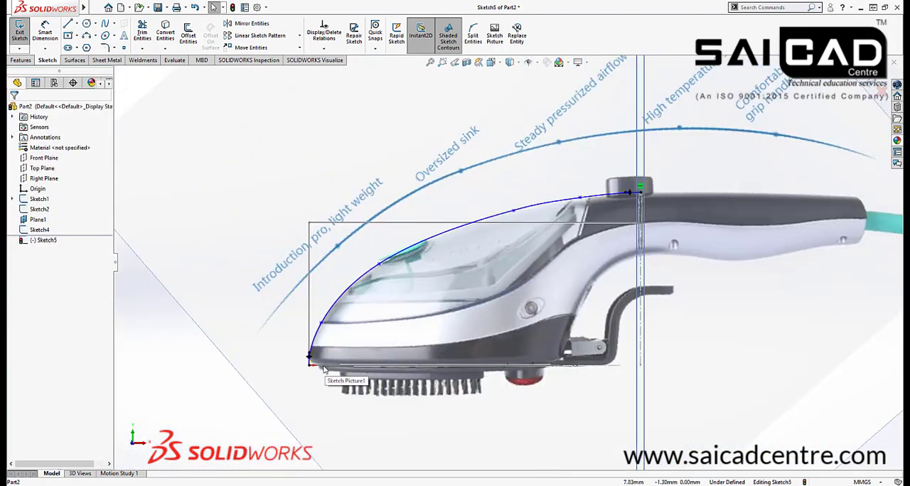
{"action": "scroll", "coordinate": [559, 220], "scroll_direction": "down", "scroll_amount": 2}
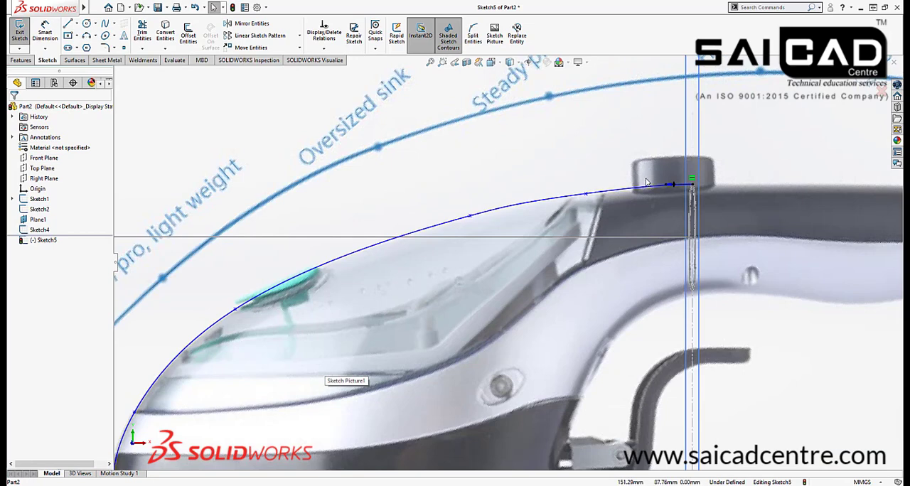
{"action": "left_click", "coordinate": [459, 220]}
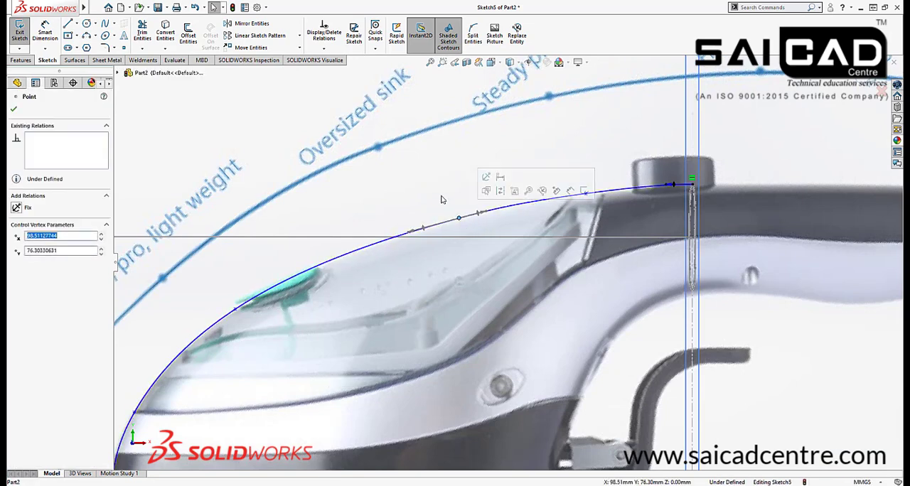
{"action": "left_click", "coordinate": [449, 200]}
Examine the spline point beside the teal cap and how the curve follows the iron's front and upper outline
{"action": "scroll", "coordinate": [619, 190], "scroll_direction": "up", "scroll_amount": 4}
{"action": "scroll", "coordinate": [535, 253], "scroll_direction": "up", "scroll_amount": 1}
{"action": "scroll", "coordinate": [370, 366], "scroll_direction": "down", "scroll_amount": 3}
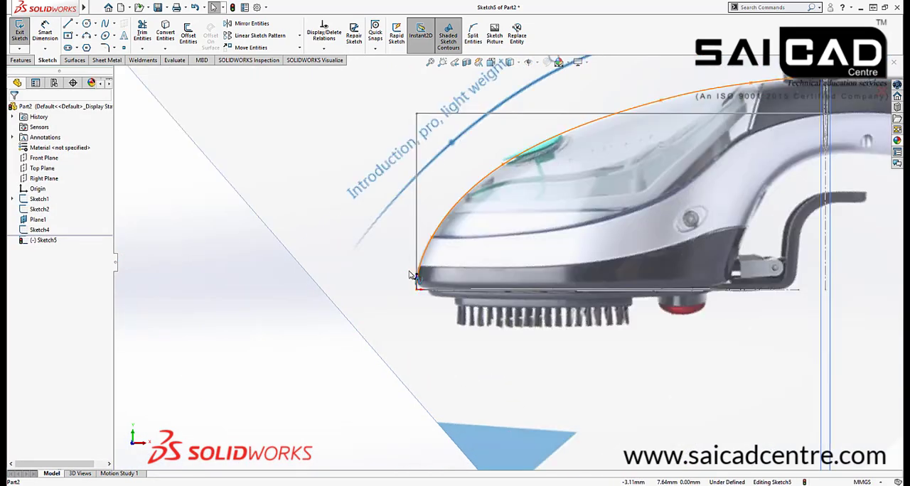
{"action": "left_click", "coordinate": [527, 146]}
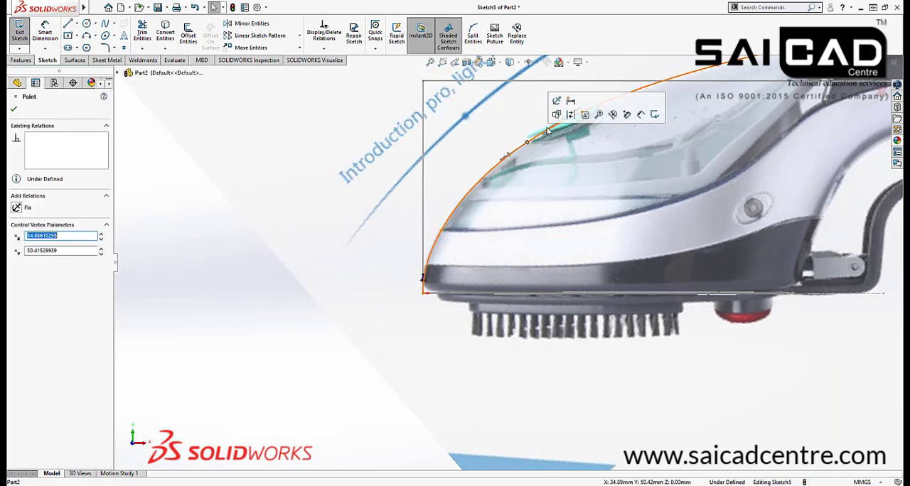
{"action": "left_click", "coordinate": [493, 160]}
{"action": "left_click", "coordinate": [512, 238]}
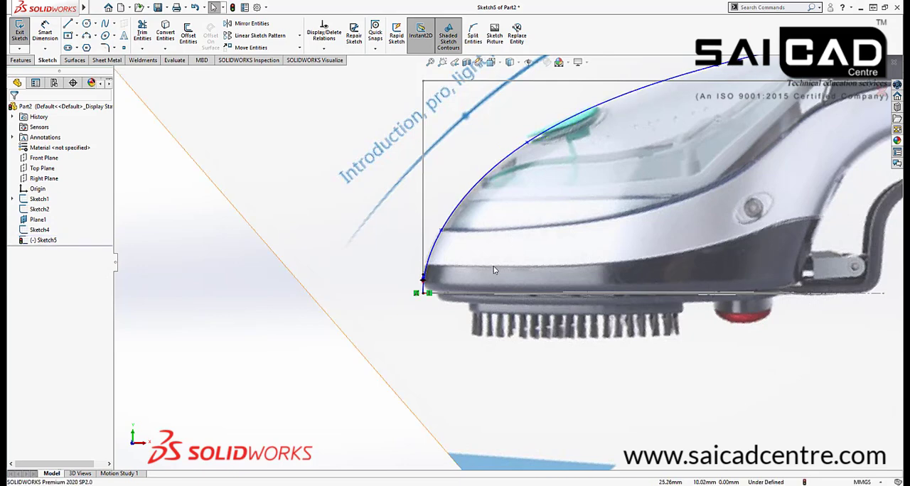
{"action": "scroll", "coordinate": [380, 310], "scroll_direction": "up", "scroll_amount": 6}
{"action": "scroll", "coordinate": [612, 192], "scroll_direction": "down", "scroll_amount": 4}
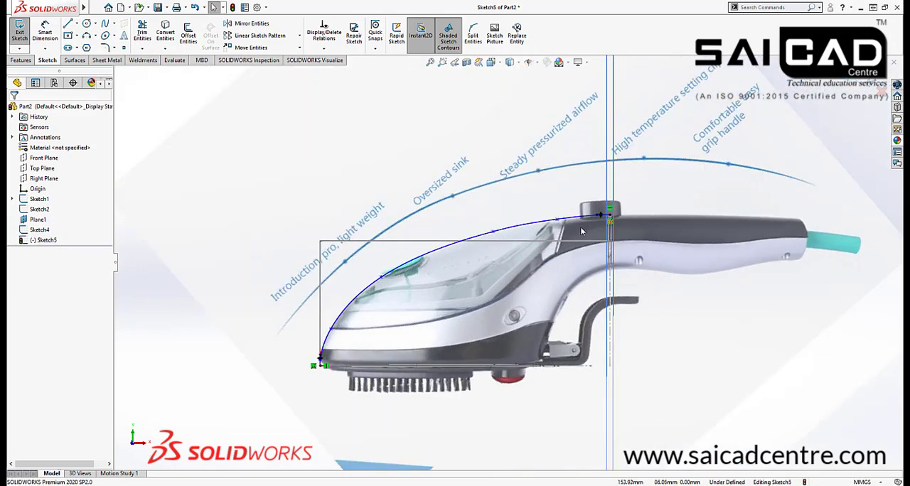
Check the upper outline spline against the iron's picture and close its sketch
{"action": "scroll", "coordinate": [582, 231], "scroll_direction": "down", "scroll_amount": 2}
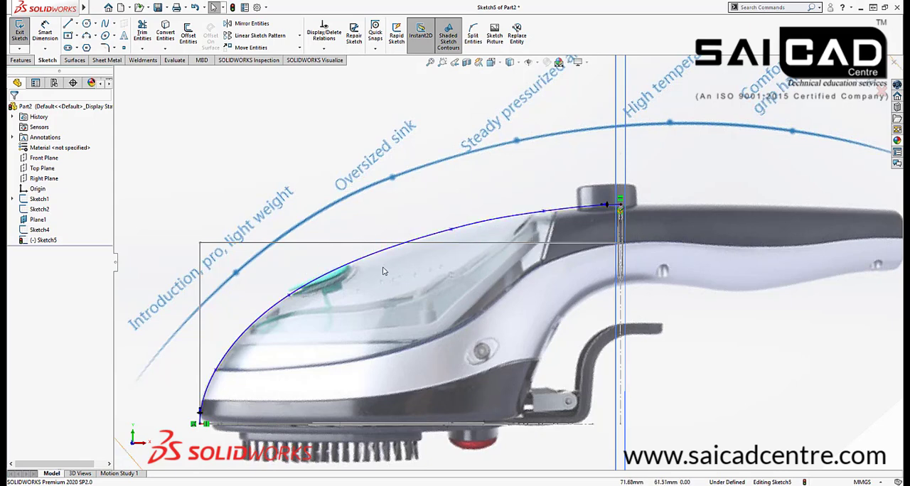
{"action": "scroll", "coordinate": [502, 270], "scroll_direction": "up", "scroll_amount": 3}
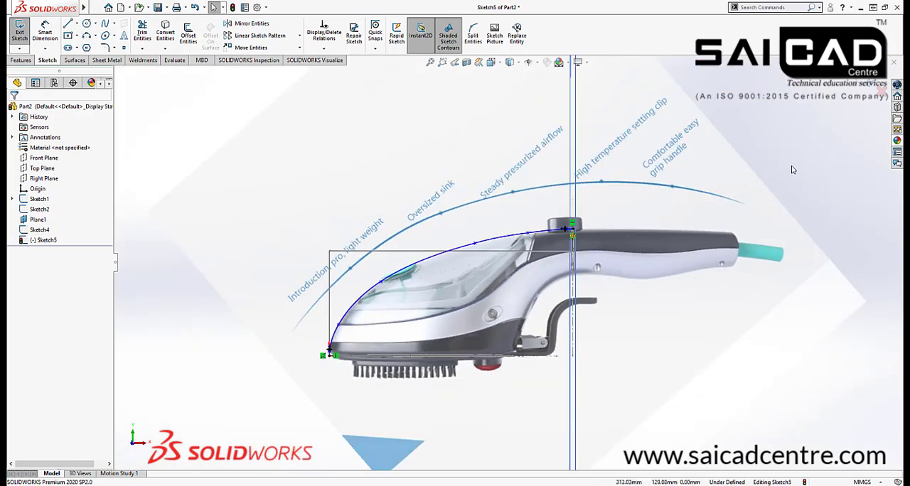
{"action": "left_click", "coordinate": [509, 242]}
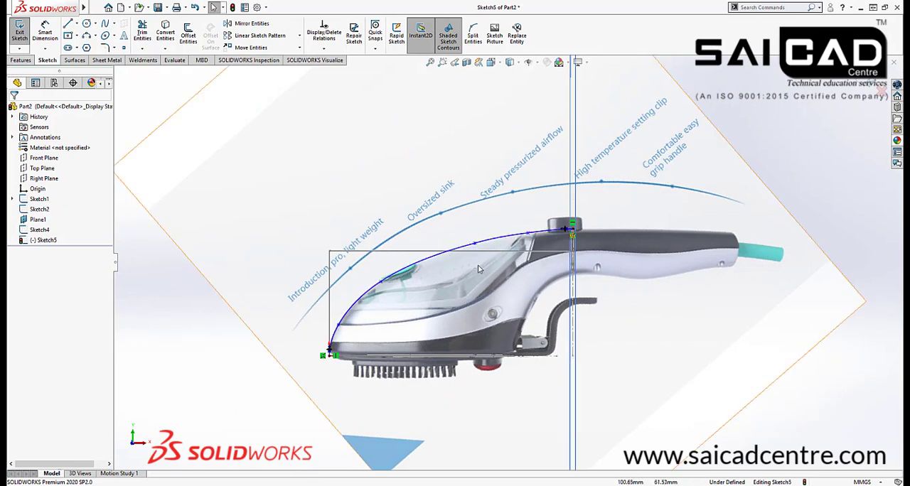
{"action": "scroll", "coordinate": [509, 258], "scroll_direction": "up", "scroll_amount": 3}
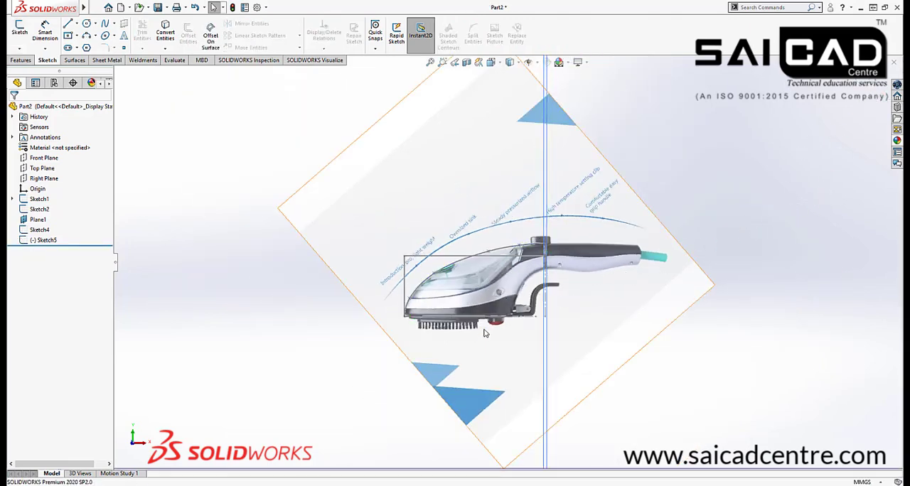
Sketch a Bezier style spline on the Front Plane along the iron's rear inner curve, from the handle cross-section's underside to the base's rear end
{"action": "scroll", "coordinate": [491, 329], "scroll_direction": "down", "scroll_amount": 4}
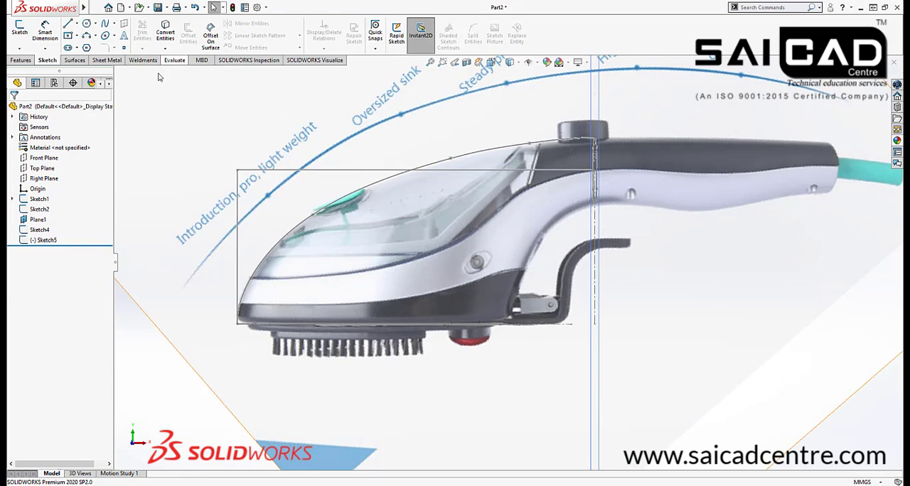
{"action": "left_click", "coordinate": [44, 158]}
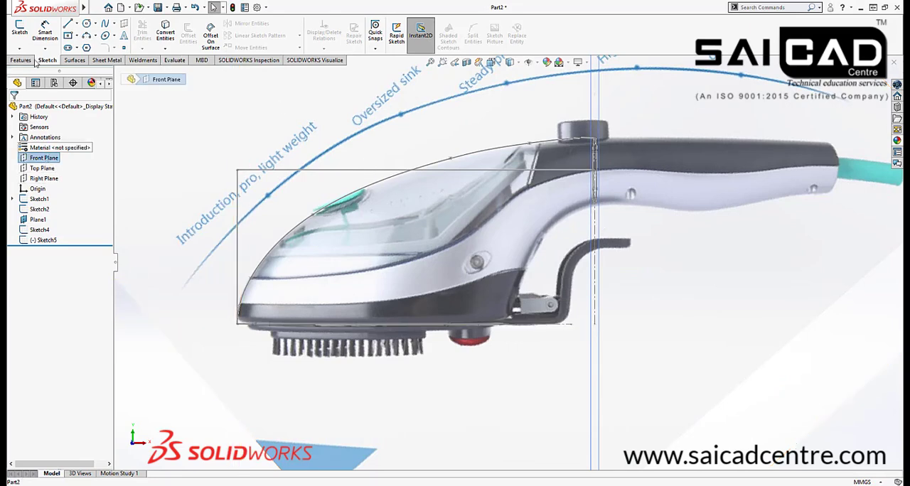
{"action": "left_click", "coordinate": [20, 31]}
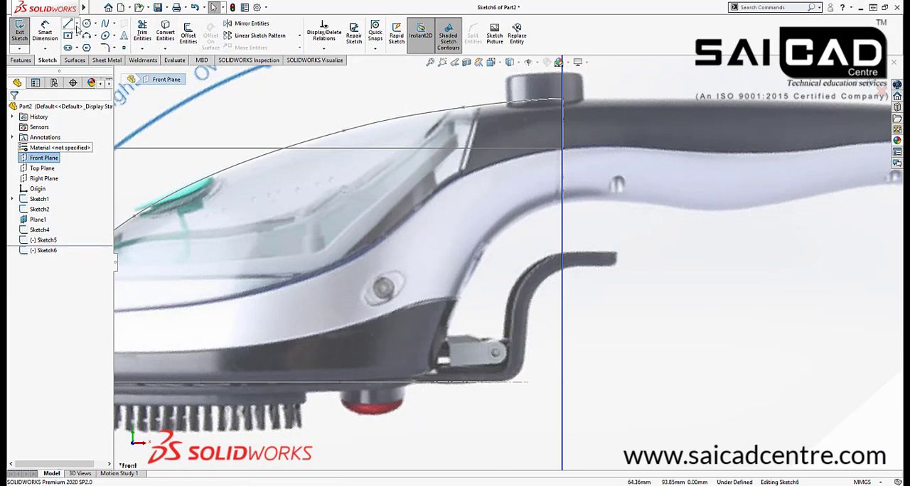
{"action": "left_click", "coordinate": [115, 24]}
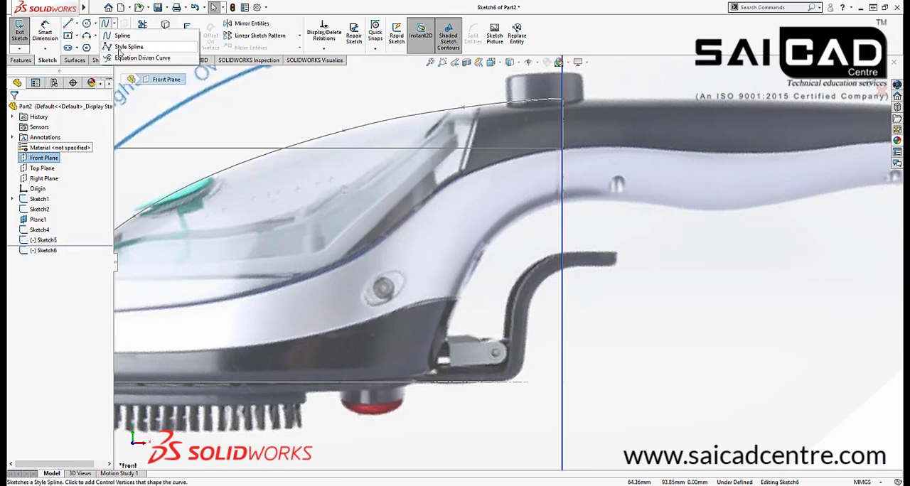
{"action": "scroll", "coordinate": [554, 235], "scroll_direction": "down", "scroll_amount": 2}
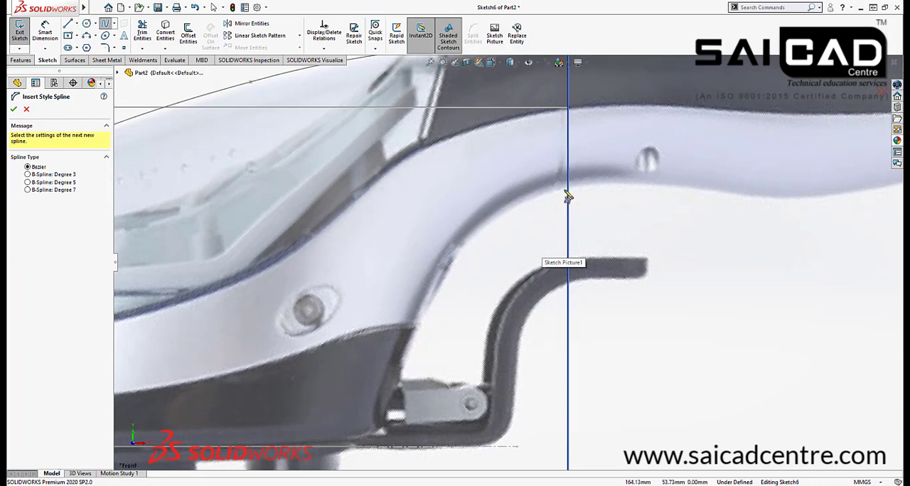
{"action": "left_click", "coordinate": [561, 189]}
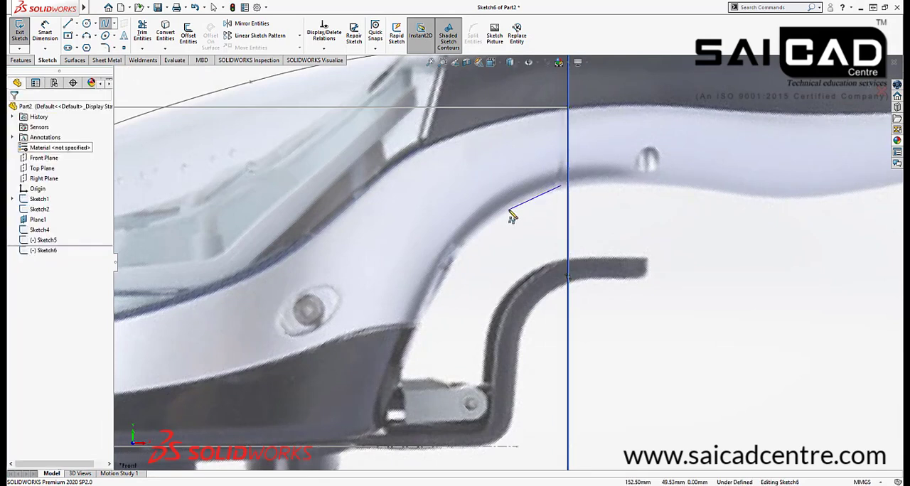
{"action": "left_click", "coordinate": [502, 222]}
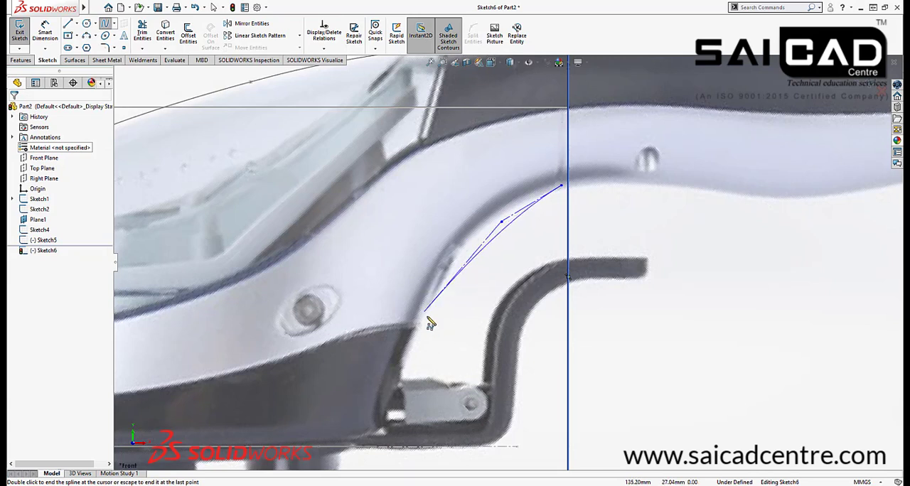
{"action": "left_click", "coordinate": [396, 312]}
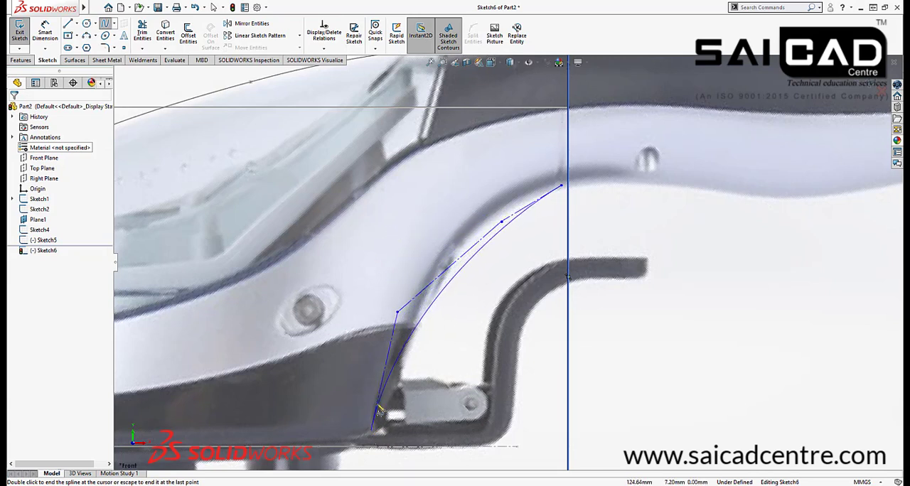
{"action": "left_click", "coordinate": [377, 447]}
{"action": "right_click", "coordinate": [693, 321]}
{"action": "left_click", "coordinate": [706, 329]}
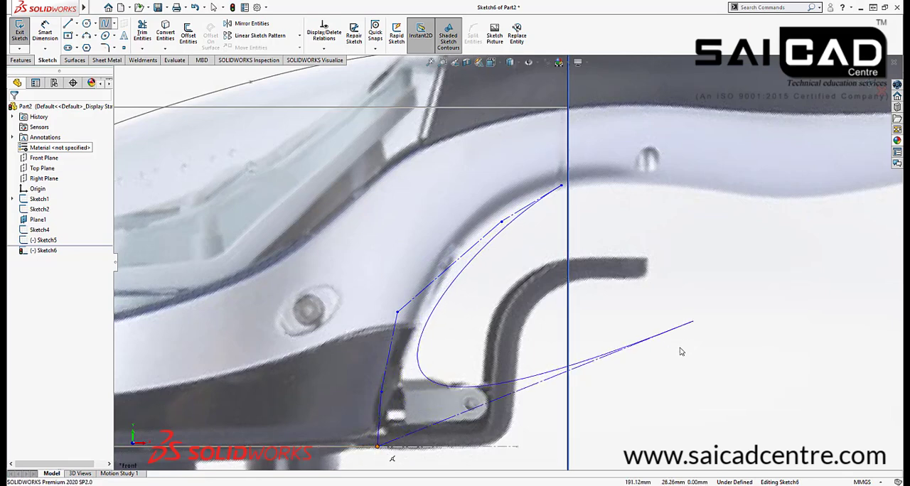
Move the style spline's middle control vertex to about X 127.9, Y 32.2 mm and the upper one to about X 150.3, Y 54.5 mm
{"action": "scroll", "coordinate": [389, 454], "scroll_direction": "down", "scroll_amount": 2}
{"action": "scroll", "coordinate": [398, 409], "scroll_direction": "up", "scroll_amount": 3}
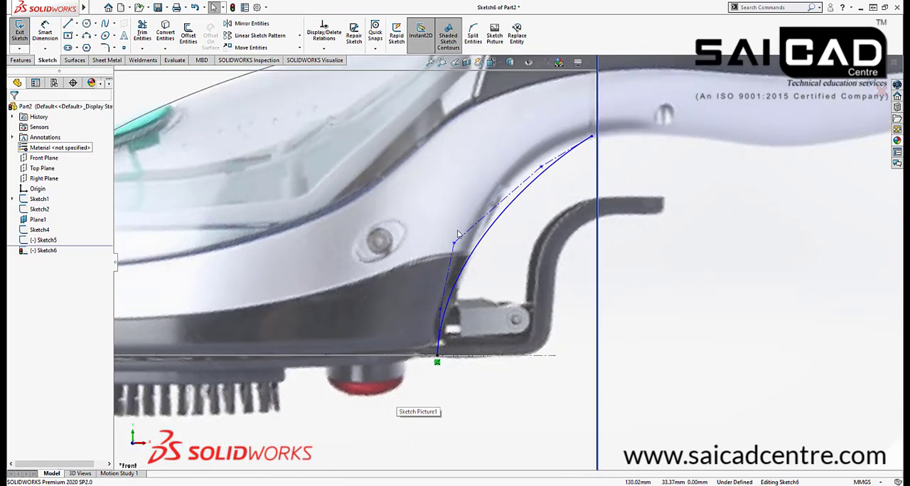
{"action": "left_click_drag", "start_coordinate": [455, 245], "coordinate": [448, 226]}
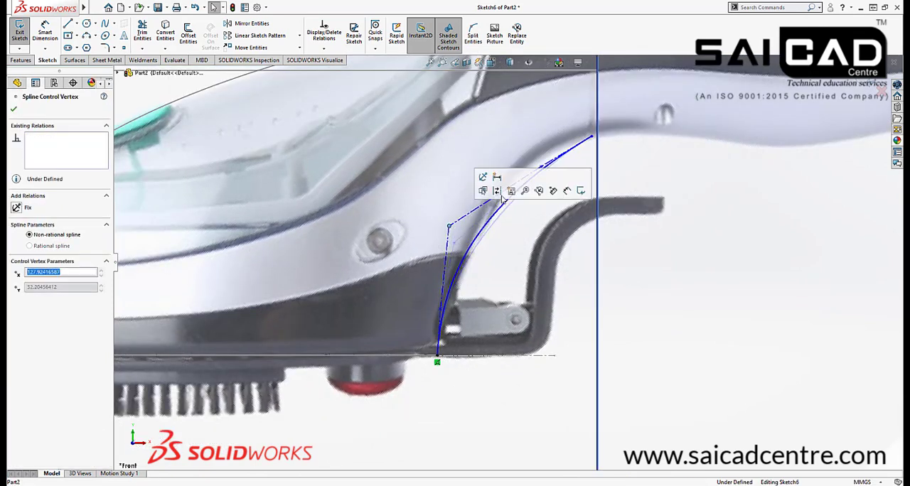
{"action": "left_click_drag", "start_coordinate": [541, 168], "coordinate": [538, 138]}
{"action": "scroll", "coordinate": [597, 192], "scroll_direction": "down", "scroll_amount": 4}
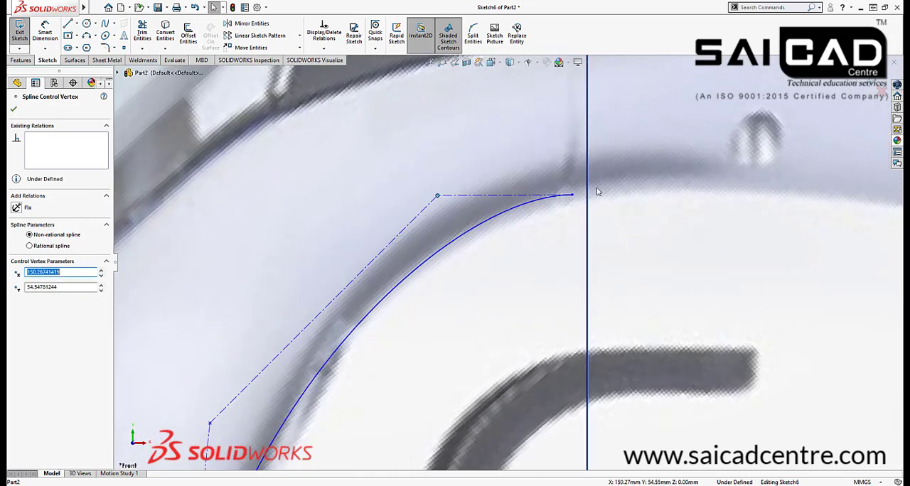
Attach the spline's upper end to the bottom arc of the handle cross-section with a Pierce relation
{"action": "left_click", "coordinate": [574, 197]}
{"action": "scroll", "coordinate": [625, 236], "scroll_direction": "up", "scroll_amount": 2}
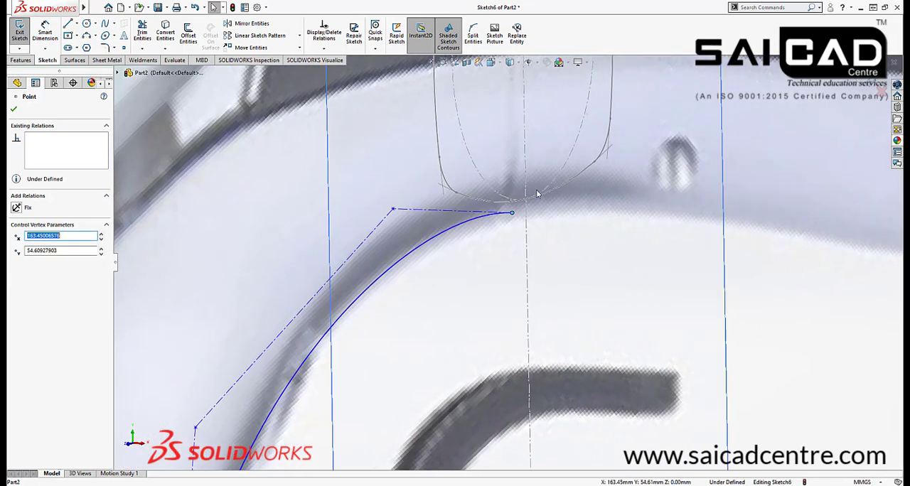
{"action": "left_click", "coordinate": [538, 200], "text": "ctrl"}
{"action": "left_click", "coordinate": [599, 155]}
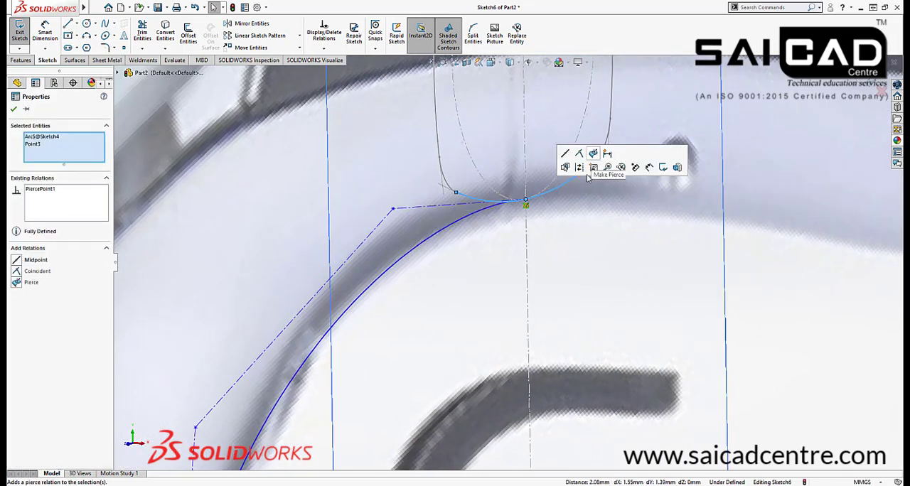
{"action": "scroll", "coordinate": [597, 263], "scroll_direction": "up", "scroll_amount": 5}
{"action": "middle_click_drag", "start_coordinate": [538, 286], "coordinate": [549, 257]}
{"action": "scroll", "coordinate": [529, 233], "scroll_direction": "down", "scroll_amount": 4}
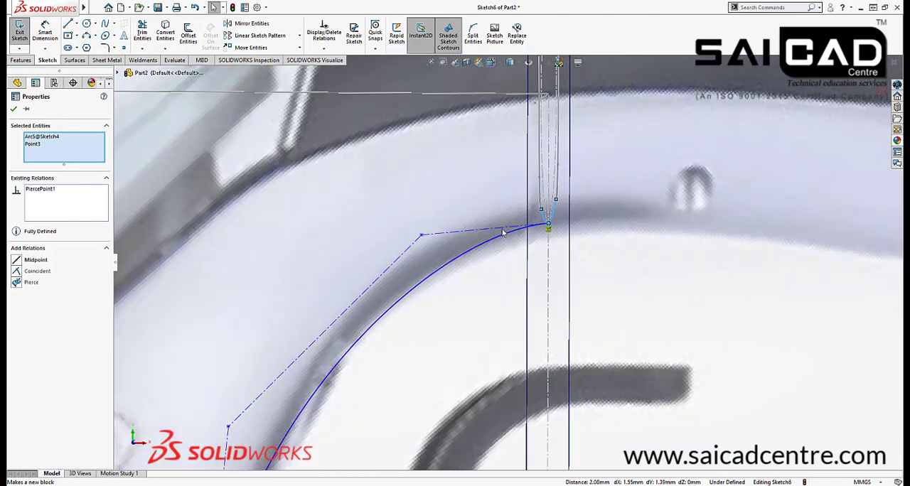
Give the control polygon segment at the handle cross-section a Horizontal relation
{"action": "left_click", "coordinate": [490, 233]}
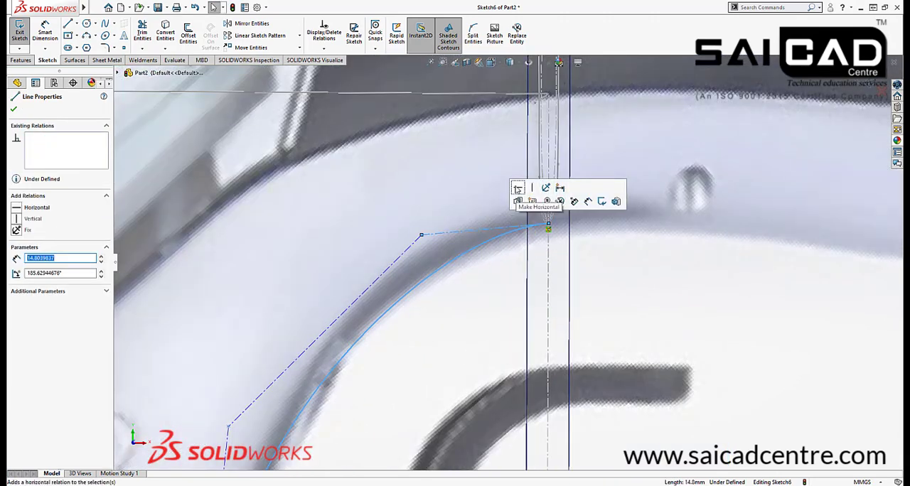
{"action": "left_click", "coordinate": [518, 198]}
{"action": "left_click", "coordinate": [685, 295]}
{"action": "scroll", "coordinate": [632, 209], "scroll_direction": "up", "scroll_amount": 3}
{"action": "scroll", "coordinate": [494, 288], "scroll_direction": "down", "scroll_amount": 5}
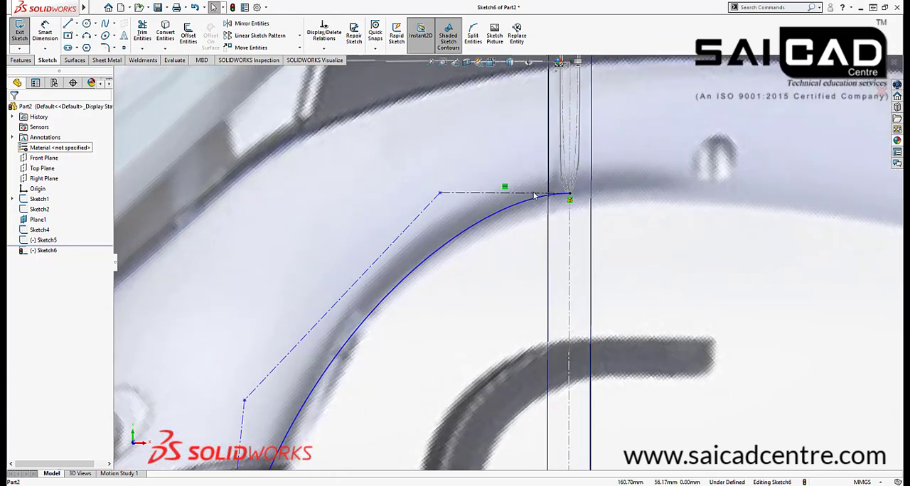
{"action": "scroll", "coordinate": [580, 270], "scroll_direction": "up", "scroll_amount": 3}
{"action": "scroll", "coordinate": [502, 213], "scroll_direction": "up", "scroll_amount": 3}
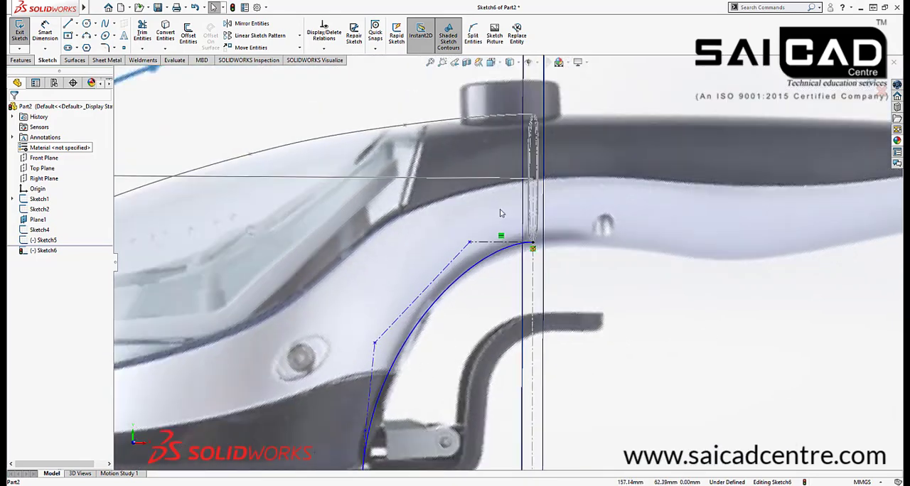
Try a Vertical relation on the control polygon segment above the lowest one, and undo it
{"action": "scroll", "coordinate": [403, 401], "scroll_direction": "down", "scroll_amount": 2}
{"action": "scroll", "coordinate": [436, 370], "scroll_direction": "down", "scroll_amount": 2}
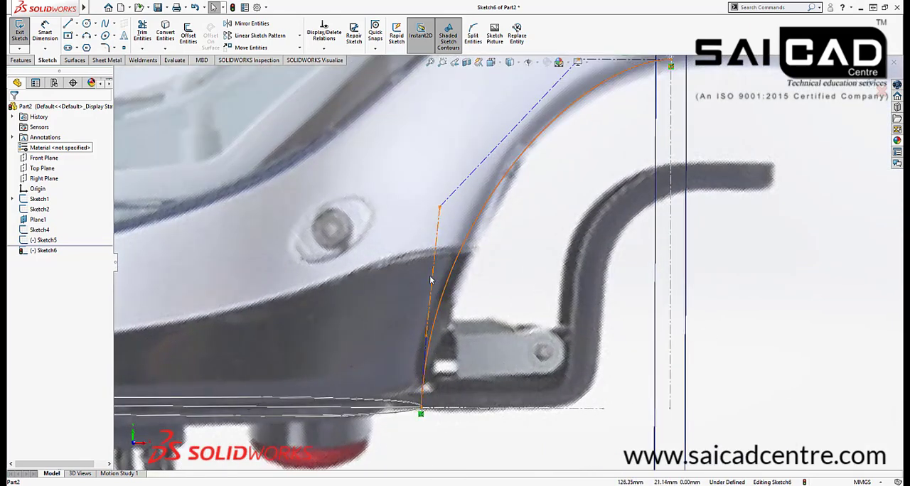
{"action": "left_click", "coordinate": [431, 280]}
{"action": "left_click", "coordinate": [471, 235]}
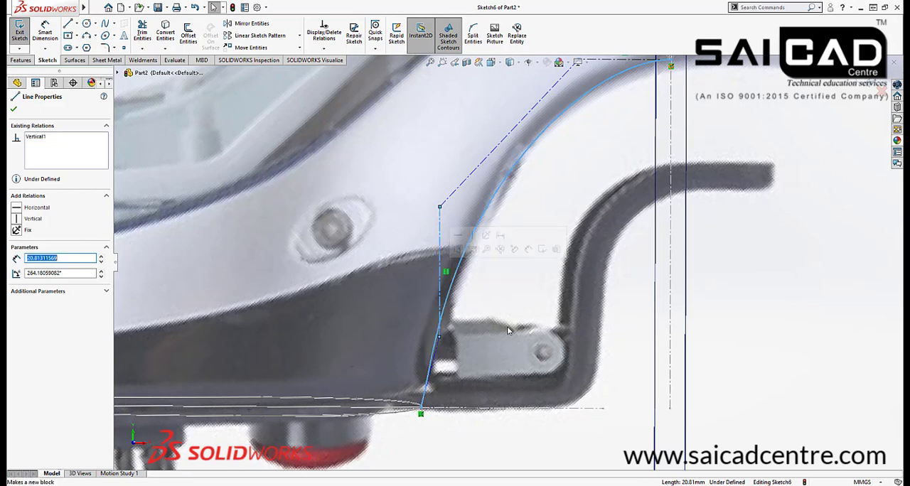
{"action": "key", "text": "ctrl+z"}
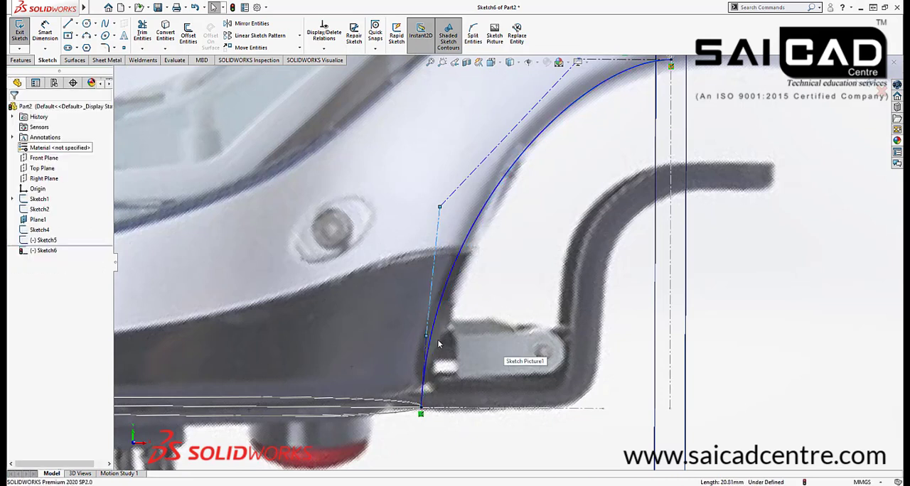
Give the lowest control polygon segment, at the base's rear end, a Vertical relation
{"action": "left_click", "coordinate": [426, 347]}
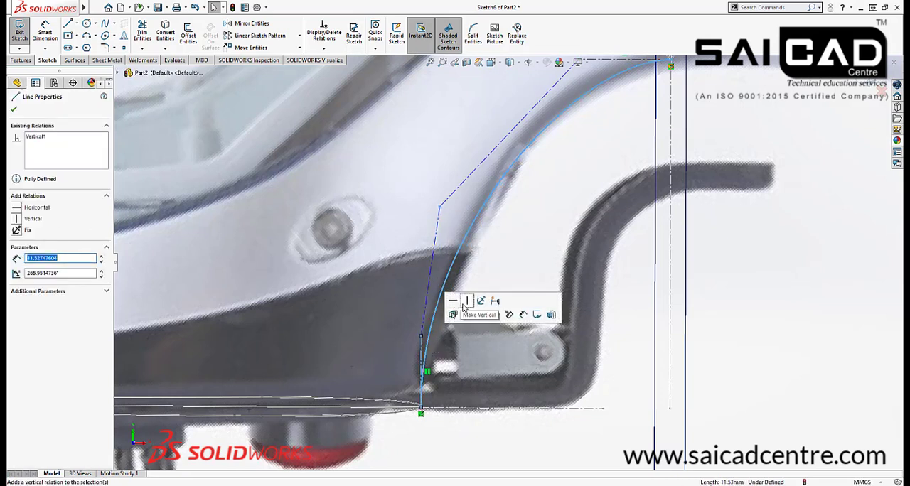
{"action": "left_click", "coordinate": [467, 302]}
{"action": "scroll", "coordinate": [465, 225], "scroll_direction": "up", "scroll_amount": 3}
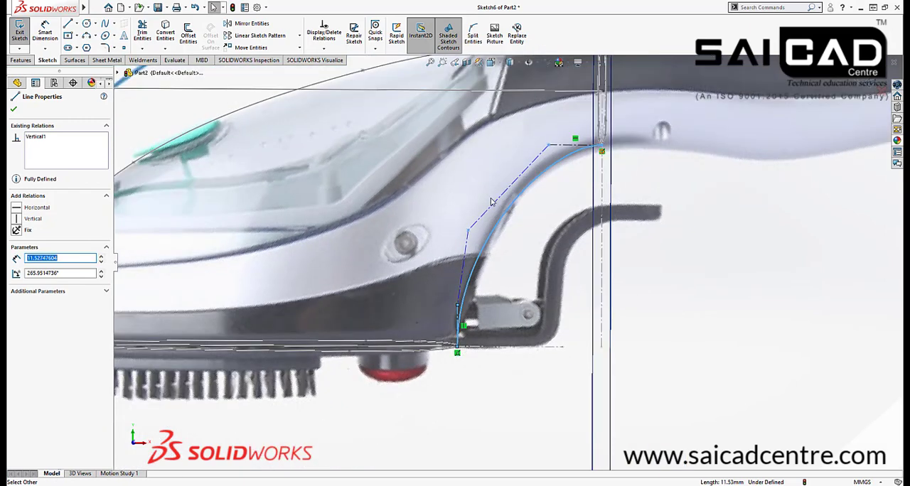
Fit the spline to the inner curve by moving its upper control vertex to about X 152, Y 56 mm and the middle one to about X 133.3, Y 42.6 mm
{"action": "scroll", "coordinate": [491, 200], "scroll_direction": "down", "scroll_amount": 2}
{"action": "left_click_drag", "start_coordinate": [460, 253], "coordinate": [496, 209]}
{"action": "left_click", "coordinate": [560, 299]}
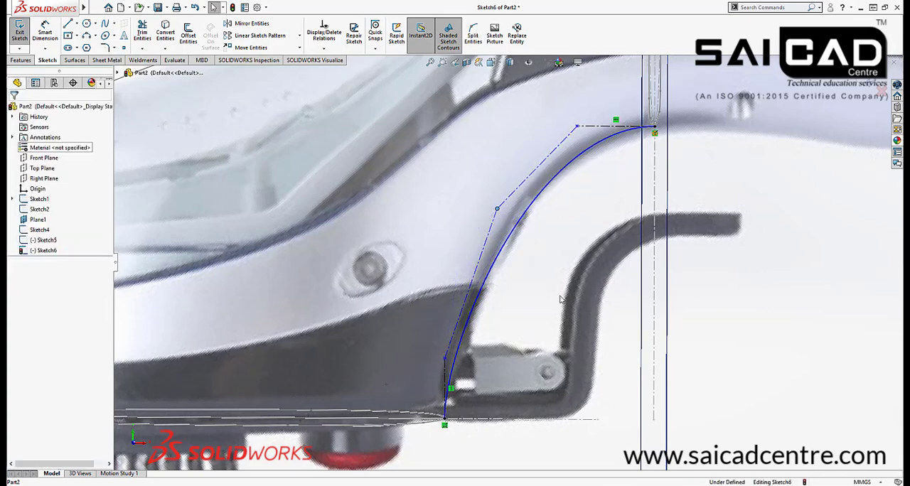
{"action": "scroll", "coordinate": [560, 300], "scroll_direction": "up", "scroll_amount": 5}
{"action": "scroll", "coordinate": [480, 289], "scroll_direction": "down", "scroll_amount": 8}
{"action": "scroll", "coordinate": [461, 369], "scroll_direction": "up", "scroll_amount": 5}
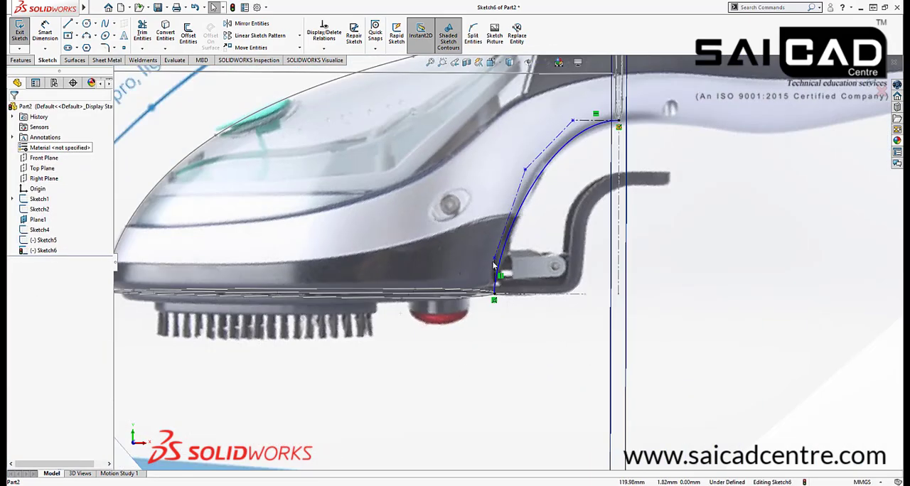
{"action": "scroll", "coordinate": [555, 195], "scroll_direction": "down", "scroll_amount": 5}
{"action": "mouse_move", "coordinate": [549, 159]}
{"action": "left_mouse_down"}
{"action": "mouse_move", "coordinate": [560, 155]}
{"action": "mouse_move", "coordinate": [551, 157]}
{"action": "left_mouse_up"}
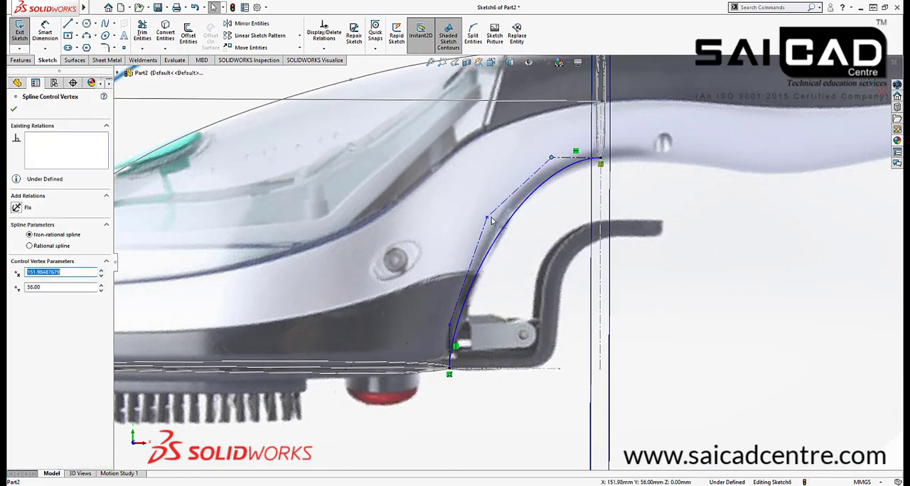
{"action": "left_click_drag", "start_coordinate": [482, 209], "coordinate": [481, 206]}
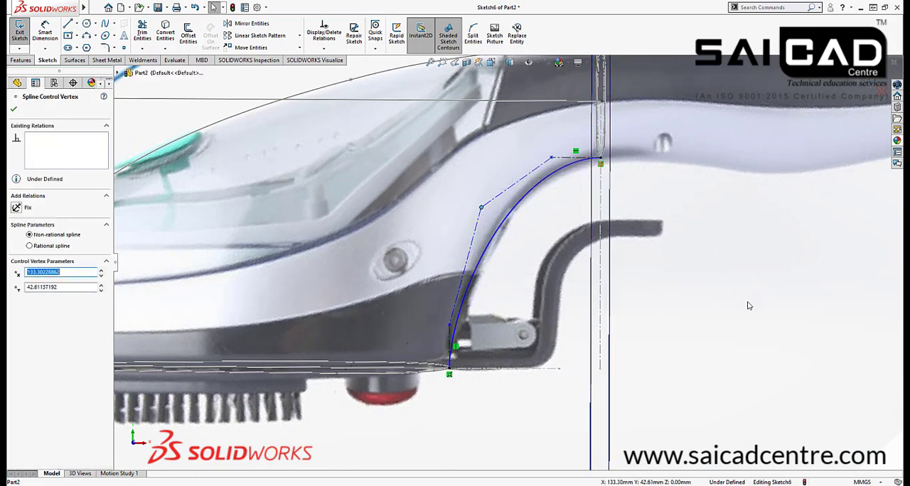
{"action": "left_click", "coordinate": [749, 305]}
Move the lowest control vertex to about X 125, Y 11.9 mm and insert another control vertex in the segment above it
{"action": "scroll", "coordinate": [449, 326], "scroll_direction": "down", "scroll_amount": 3}
{"action": "mouse_move", "coordinate": [450, 326]}
{"action": "left_mouse_down"}
{"action": "mouse_move", "coordinate": [462, 304]}
{"action": "mouse_move", "coordinate": [460, 324]}
{"action": "left_mouse_up"}
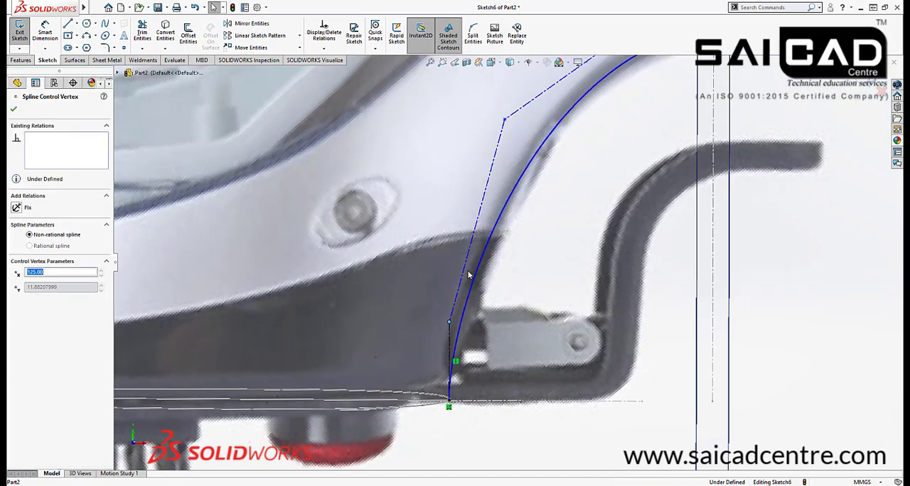
{"action": "right_click", "coordinate": [482, 201]}
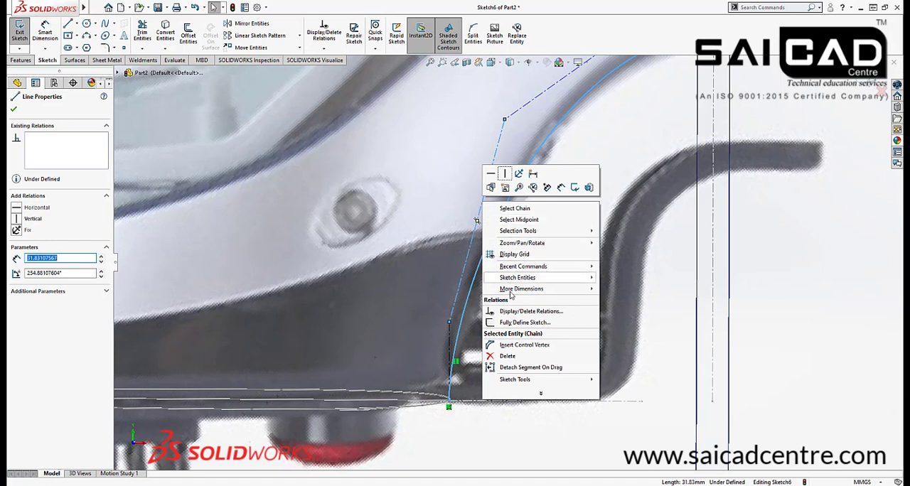
{"action": "left_click", "coordinate": [512, 347]}
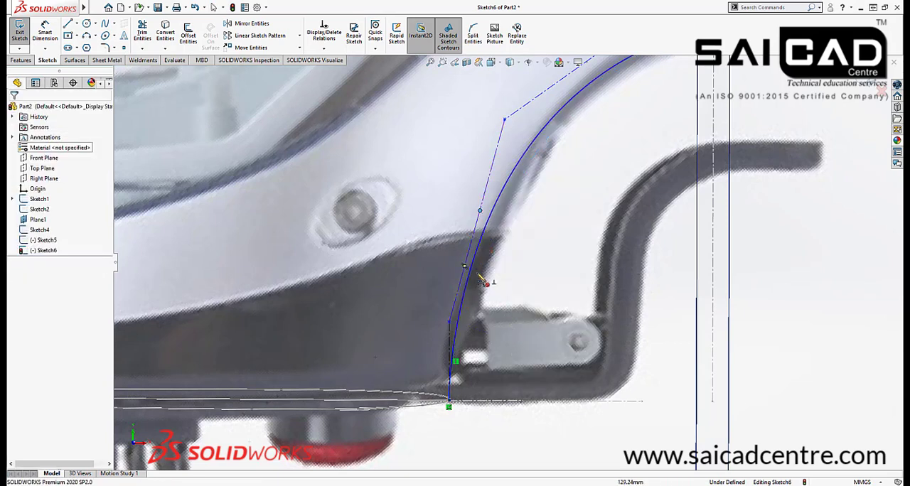
{"action": "left_click", "coordinate": [479, 210]}
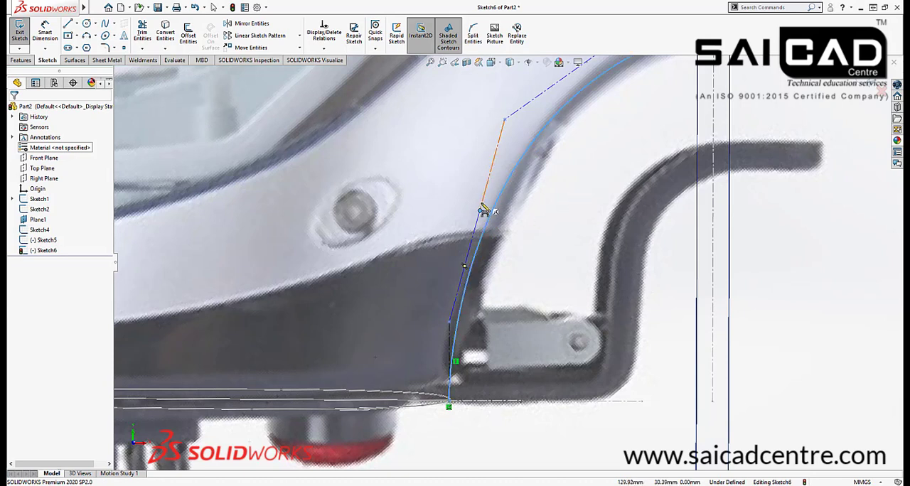
Finish inserting control vertices and move the vertex above the newly inserted one to about X 139.9, Y 44.8 mm
{"action": "right_click", "coordinate": [601, 192]}
{"action": "left_click", "coordinate": [604, 189]}
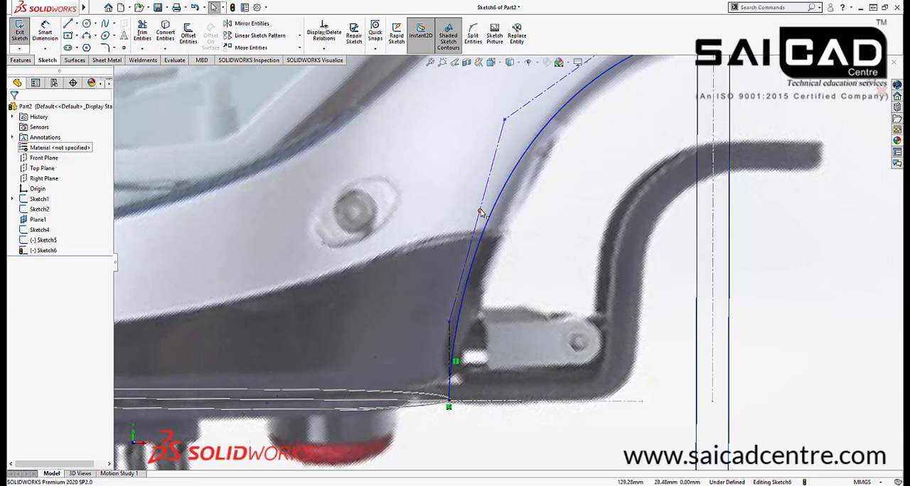
{"action": "left_click_drag", "start_coordinate": [504, 120], "coordinate": [546, 106]}
{"action": "scroll", "coordinate": [526, 190], "scroll_direction": "up", "scroll_amount": 5}
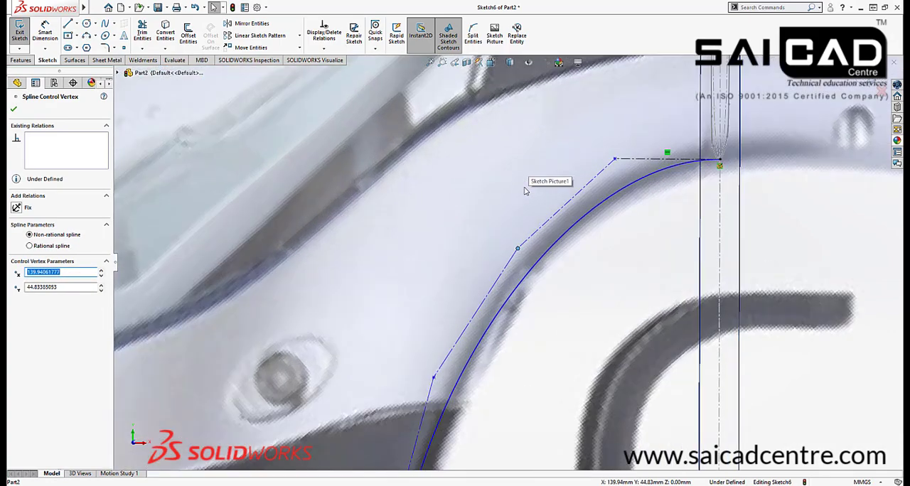
{"action": "scroll", "coordinate": [536, 243], "scroll_direction": "down", "scroll_amount": 3}
{"action": "scroll", "coordinate": [469, 366], "scroll_direction": "up", "scroll_amount": 5}
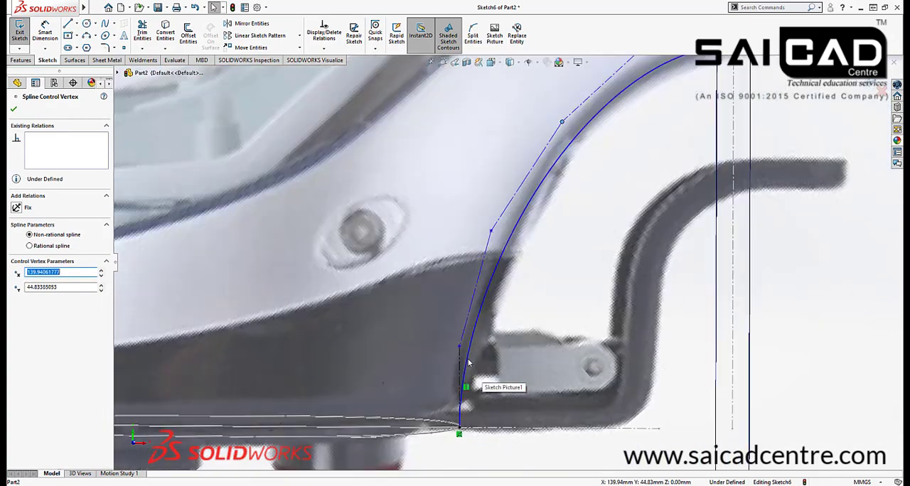
Move the lowest control vertex to about Y 8.2 mm and the next one up to about X 130.2, Y 31 mm, closing the sketch
{"action": "left_click", "coordinate": [459, 348]}
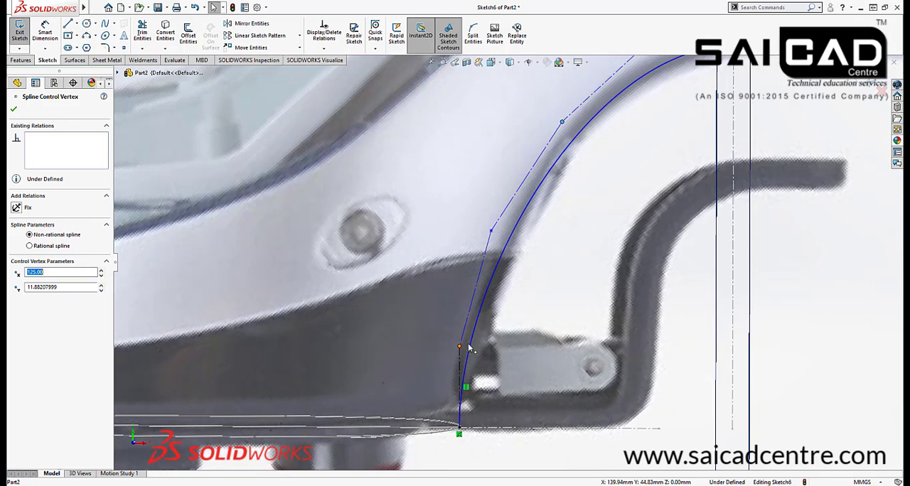
{"action": "left_click_drag", "start_coordinate": [469, 348], "coordinate": [485, 371]}
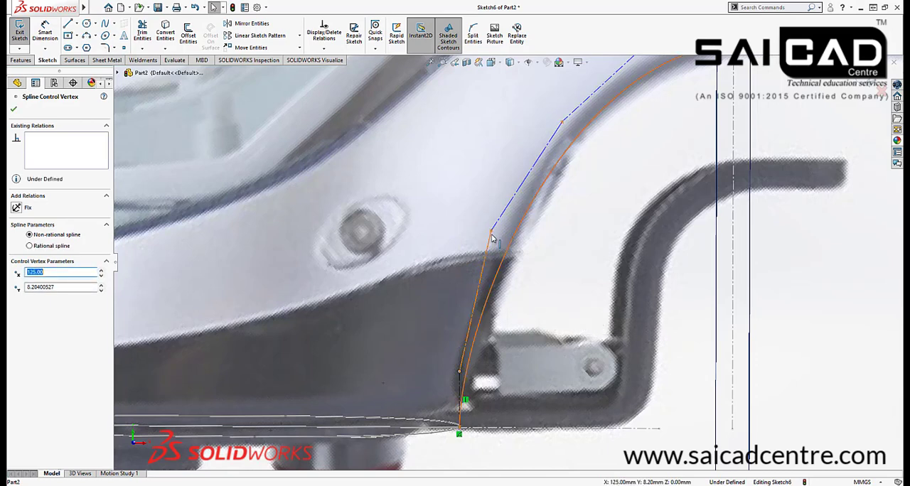
{"action": "left_click_drag", "start_coordinate": [491, 235], "coordinate": [496, 219]}
{"action": "scroll", "coordinate": [565, 241], "scroll_direction": "up", "scroll_amount": 6}
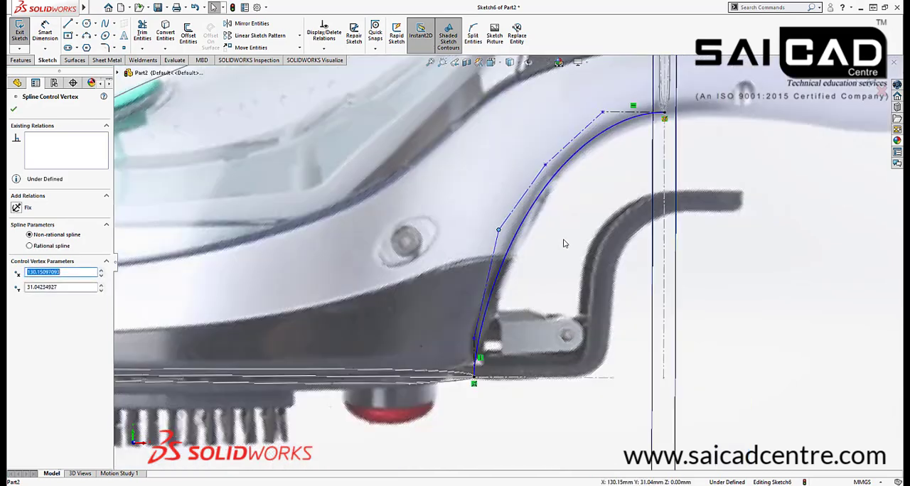
{"action": "scroll", "coordinate": [536, 192], "scroll_direction": "down", "scroll_amount": 4}
{"action": "scroll", "coordinate": [699, 246], "scroll_direction": "up", "scroll_amount": 3}
{"action": "left_click", "coordinate": [697, 227]}
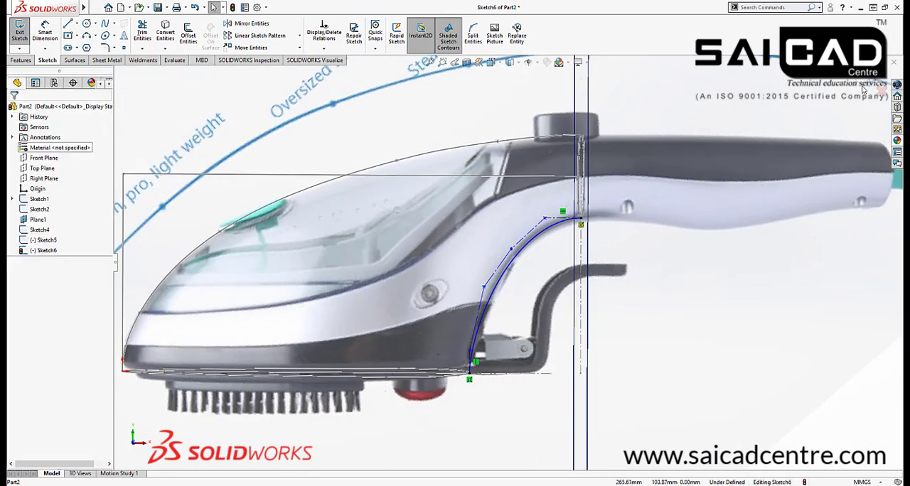
{"action": "left_click", "coordinate": [863, 81]}
{"action": "middle_click_drag", "start_coordinate": [599, 231], "coordinate": [608, 286]}
{"action": "scroll", "coordinate": [501, 298], "scroll_direction": "up", "scroll_amount": 3}
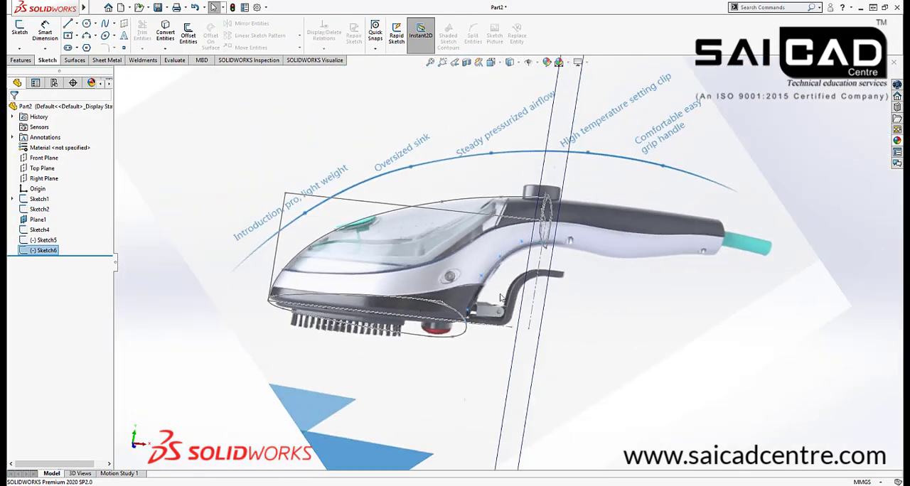
{"action": "left_click", "coordinate": [290, 203]}
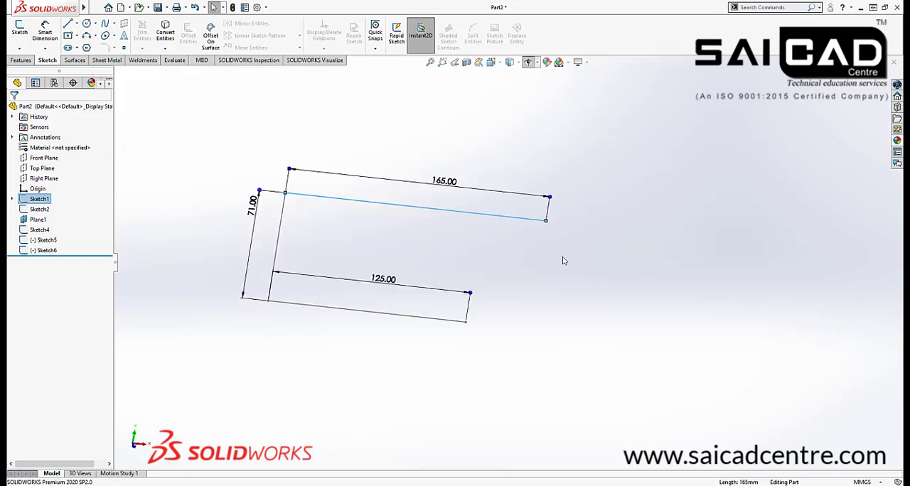
{"action": "left_click", "coordinate": [563, 261]}
{"action": "left_click", "coordinate": [527, 64]}
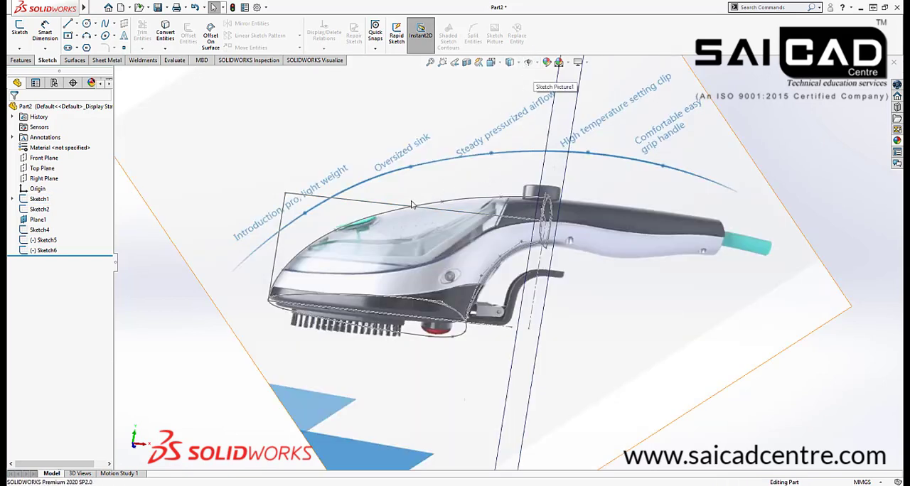
Hide Sketch1 with its reference picture and Plane1, leaving the profile and guide curve sketches shown
{"action": "scroll", "coordinate": [237, 212], "scroll_direction": "up", "scroll_amount": 3}
{"action": "left_click", "coordinate": [39, 199]}
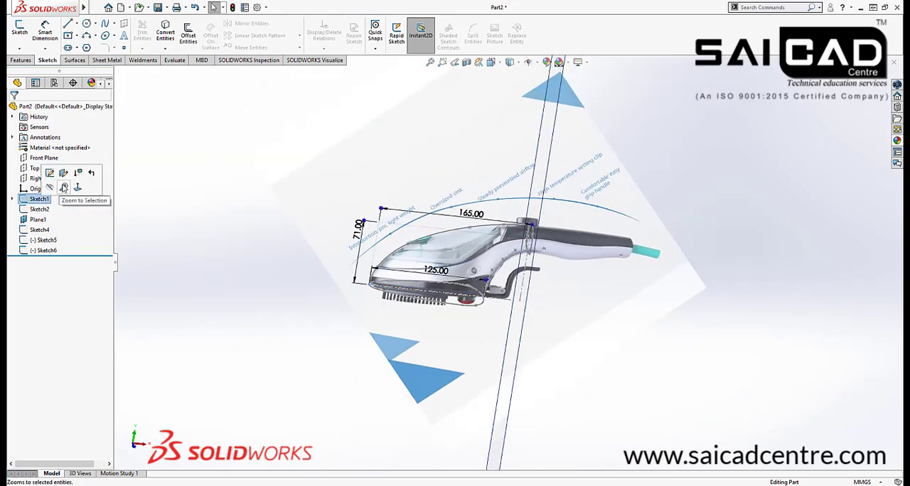
{"action": "left_click", "coordinate": [75, 173]}
{"action": "middle_click_drag", "start_coordinate": [457, 295], "coordinate": [577, 165]}
{"action": "left_click", "coordinate": [572, 166]}
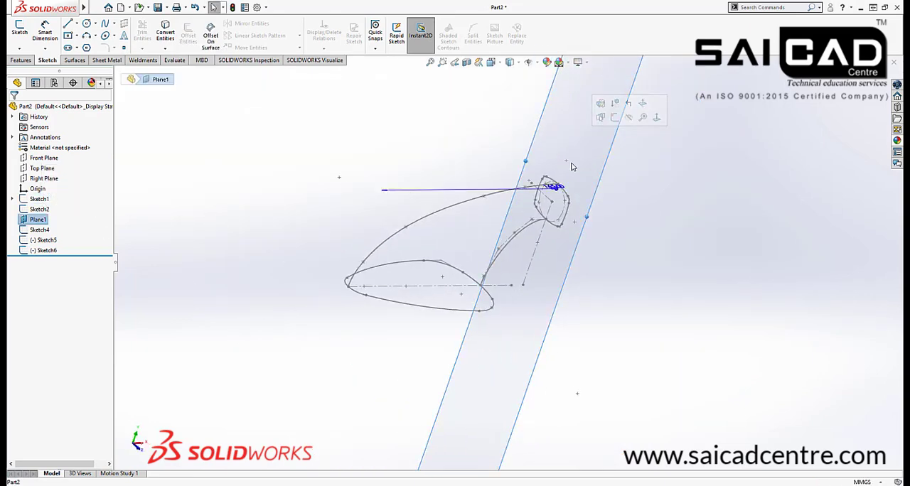
{"action": "right_click", "coordinate": [25, 222]}
{"action": "left_click", "coordinate": [43, 210]}
Start a lofted surface using the base outline Sketch2 and the handle cross-section Sketch4 as profiles
{"action": "mouse_move", "coordinate": [351, 197]}
{"action": "middle_mouse_down"}
{"action": "mouse_move", "coordinate": [590, 244]}
{"action": "mouse_move", "coordinate": [528, 367]}
{"action": "mouse_move", "coordinate": [518, 270]}
{"action": "mouse_move", "coordinate": [638, 253]}
{"action": "middle_mouse_up"}
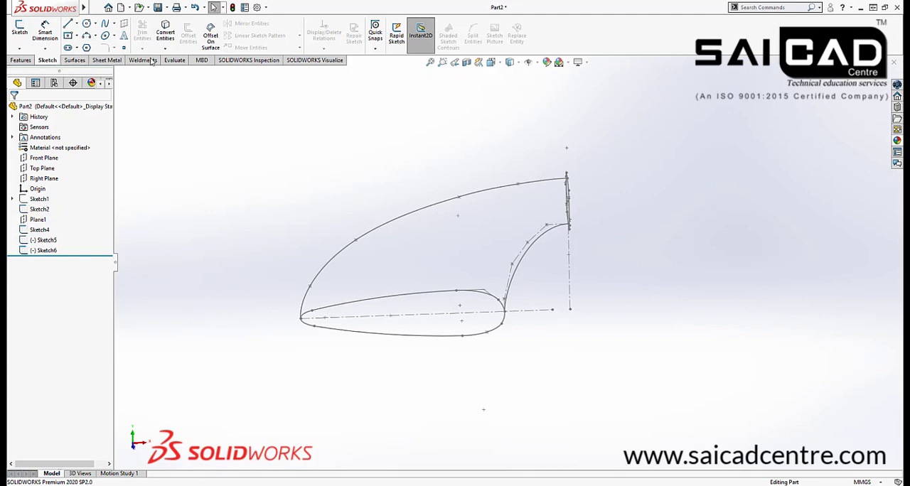
{"action": "left_click", "coordinate": [26, 61]}
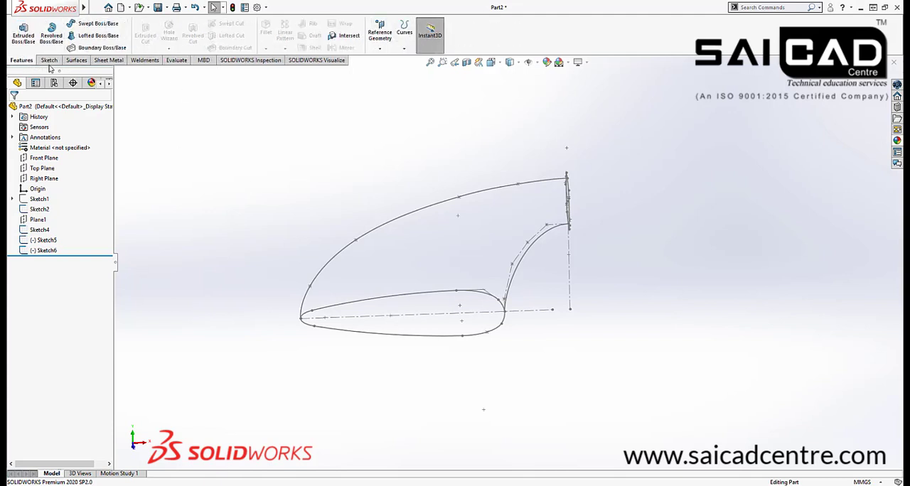
{"action": "left_click", "coordinate": [84, 61]}
{"action": "left_click", "coordinate": [95, 35]}
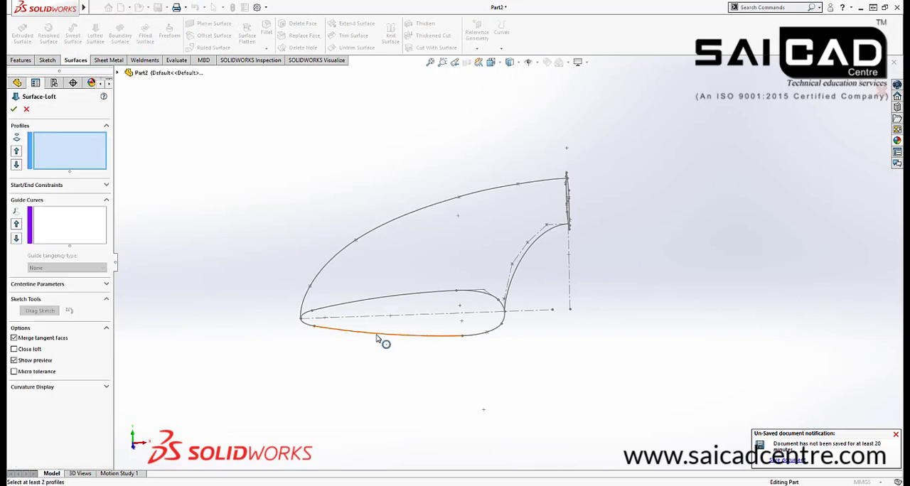
{"action": "left_click", "coordinate": [376, 338]}
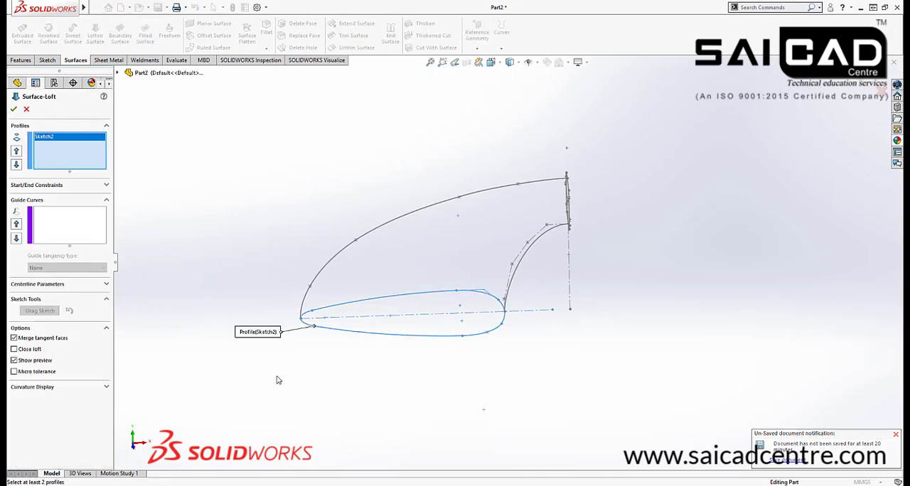
{"action": "middle_click_drag", "start_coordinate": [515, 227], "coordinate": [568, 186]}
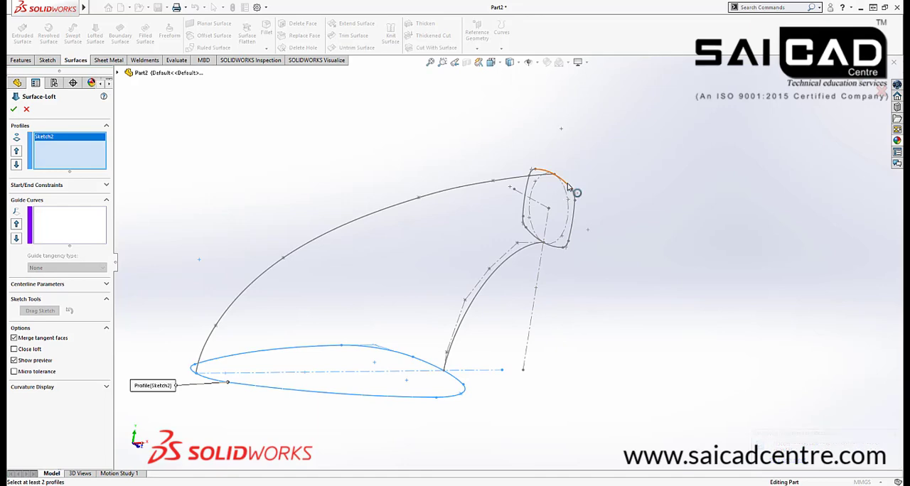
{"action": "left_click", "coordinate": [549, 204]}
Move the loft connector's ends to matching vertices on the same side of the handle cross-section and the base outline
{"action": "mouse_move", "coordinate": [429, 332]}
{"action": "middle_mouse_down"}
{"action": "mouse_move", "coordinate": [401, 285]}
{"action": "mouse_move", "coordinate": [503, 183]}
{"action": "middle_mouse_up"}
{"action": "scroll", "coordinate": [503, 183], "scroll_direction": "down", "scroll_amount": 2}
{"action": "left_click_drag", "start_coordinate": [562, 141], "coordinate": [538, 125]}
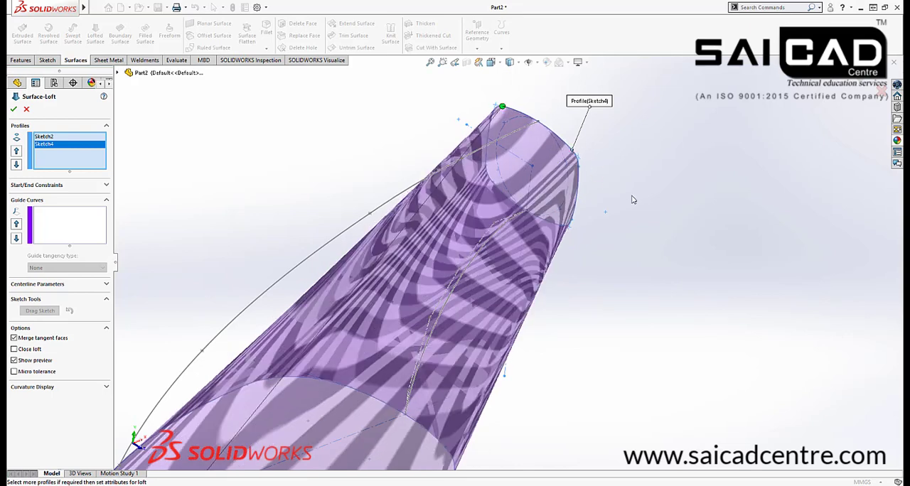
{"action": "scroll", "coordinate": [614, 156], "scroll_direction": "up", "scroll_amount": 5}
{"action": "scroll", "coordinate": [376, 391], "scroll_direction": "down", "scroll_amount": 2}
{"action": "left_click_drag", "start_coordinate": [377, 363], "coordinate": [357, 365]}
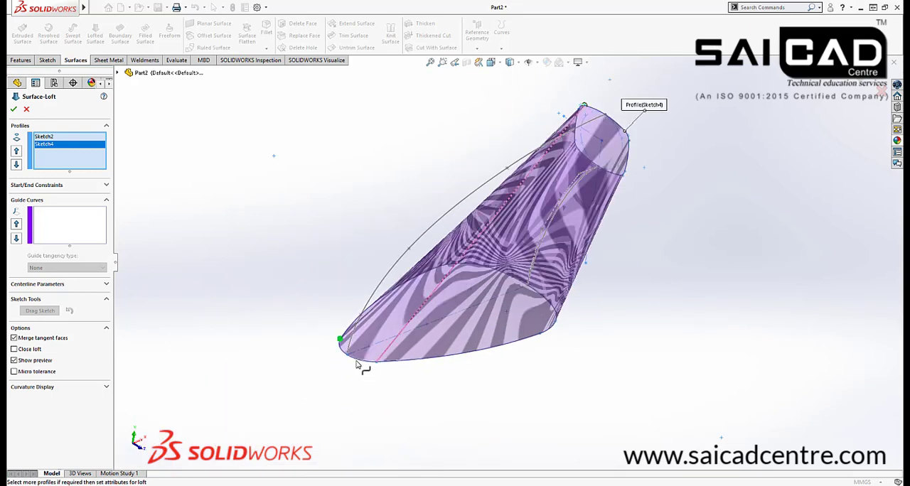
{"action": "middle_click_drag", "start_coordinate": [329, 392], "coordinate": [197, 264]}
Add the upper body curve Sketch5 and the rear inner curve Sketch6 as guide curves of the lofted surface
{"action": "left_click", "coordinate": [71, 224]}
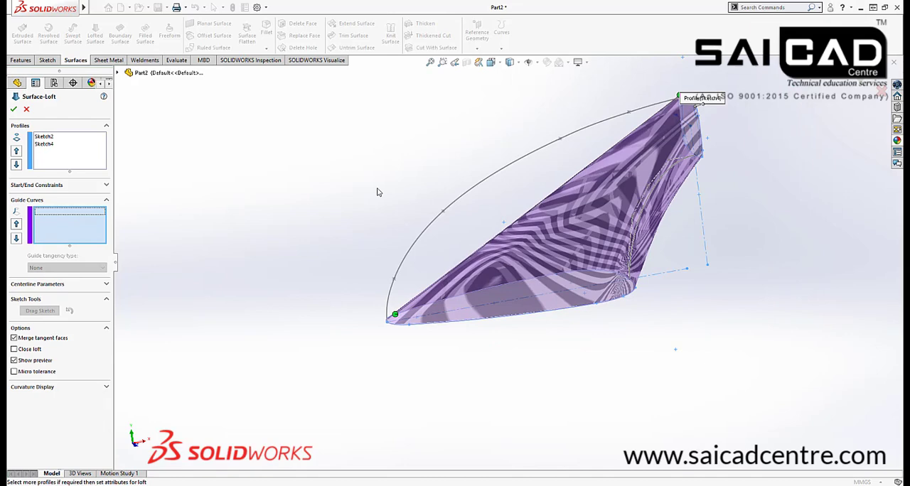
{"action": "left_click", "coordinate": [489, 178]}
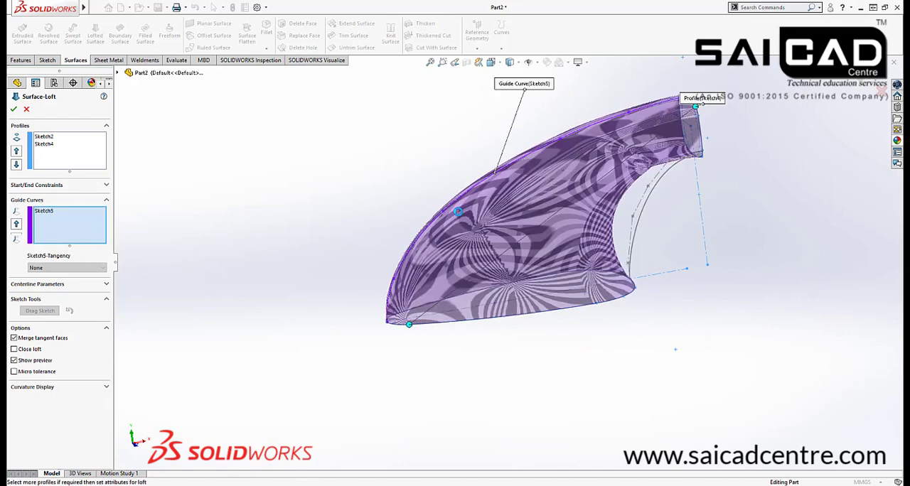
{"action": "left_click", "coordinate": [648, 206]}
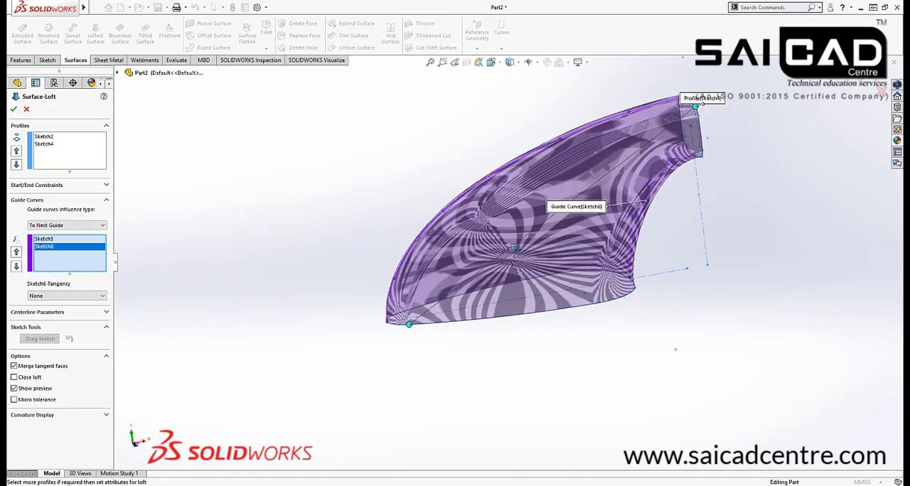
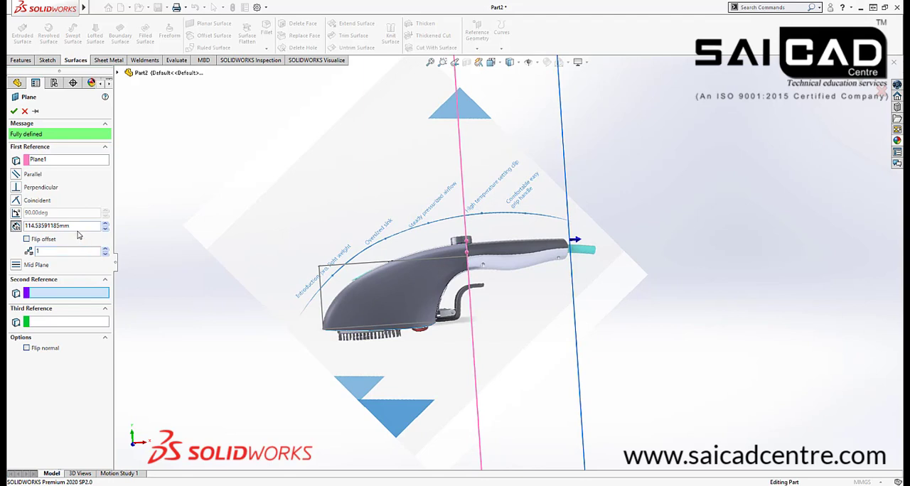
Create a reference plane offset 110 mm from Plane1 at the cable end of the handle
{"action": "double_click", "coordinate": [77, 226]}
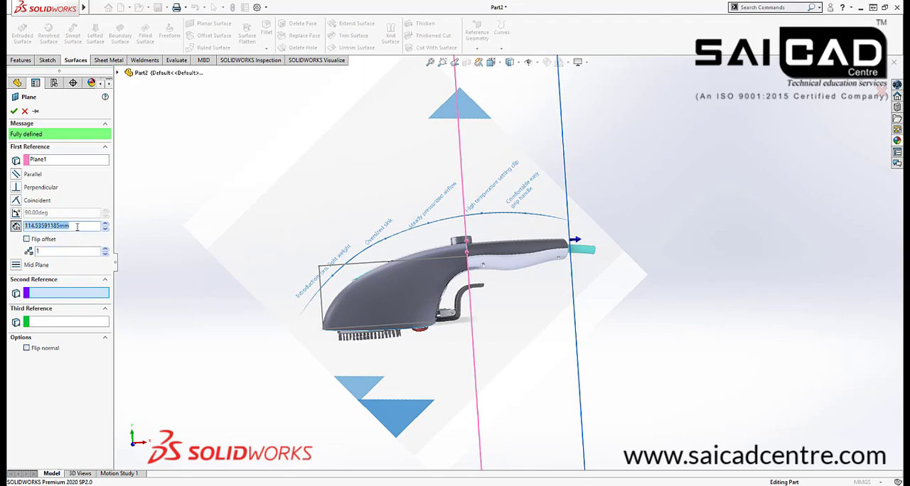
{"action": "type", "text": "110"}
{"action": "key", "text": "Return"}
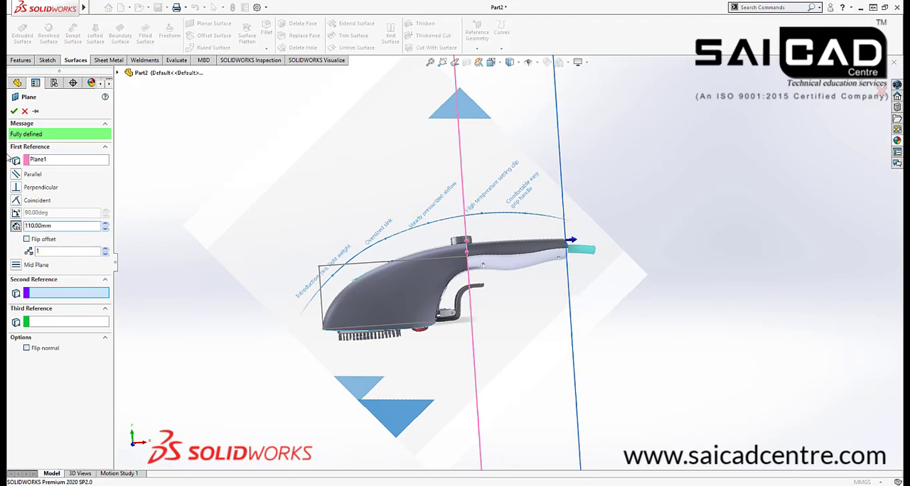
{"action": "left_click", "coordinate": [14, 111]}
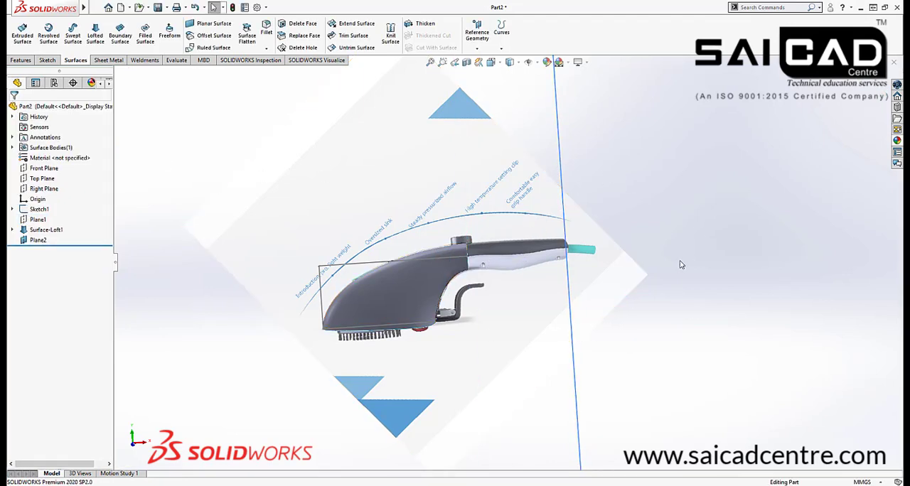
Start a sketch on Plane2 at the cable end of the handle
{"action": "middle_click_drag", "start_coordinate": [680, 261], "coordinate": [682, 242]}
{"action": "left_click", "coordinate": [563, 191]}
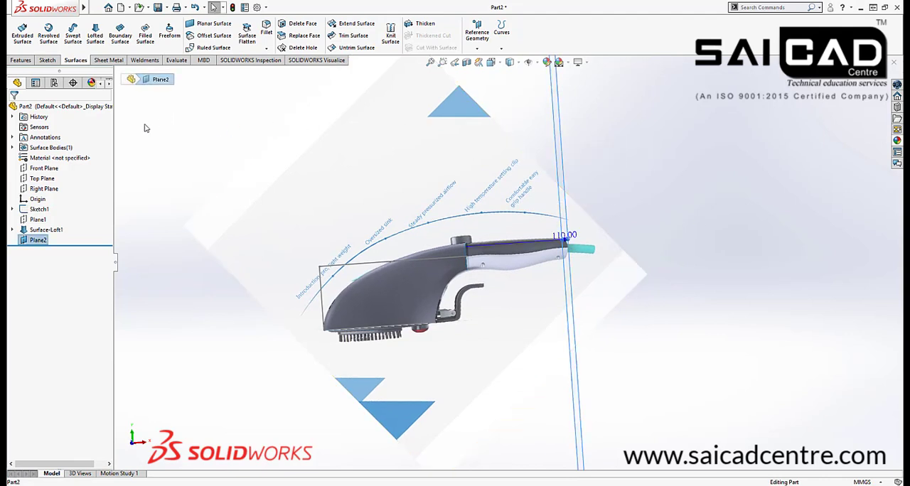
{"action": "left_click", "coordinate": [48, 60]}
{"action": "left_click", "coordinate": [21, 36]}
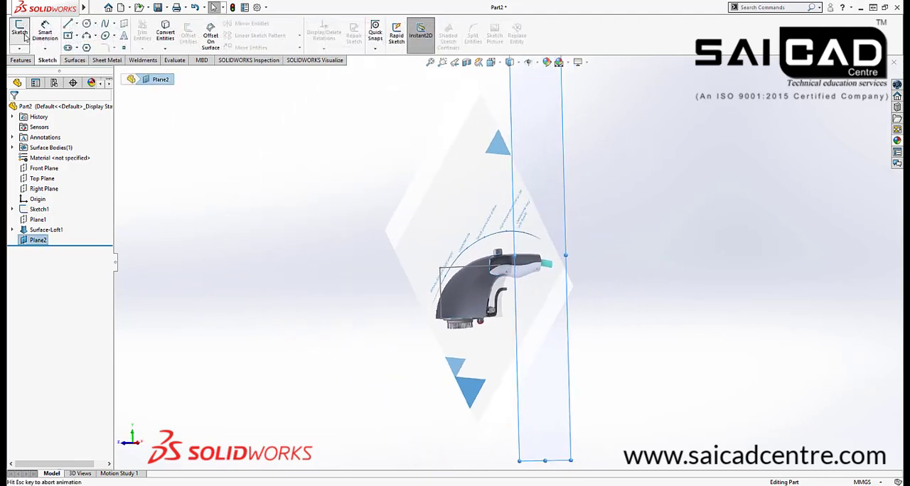
{"action": "scroll", "coordinate": [497, 269], "scroll_direction": "down", "scroll_amount": 8}
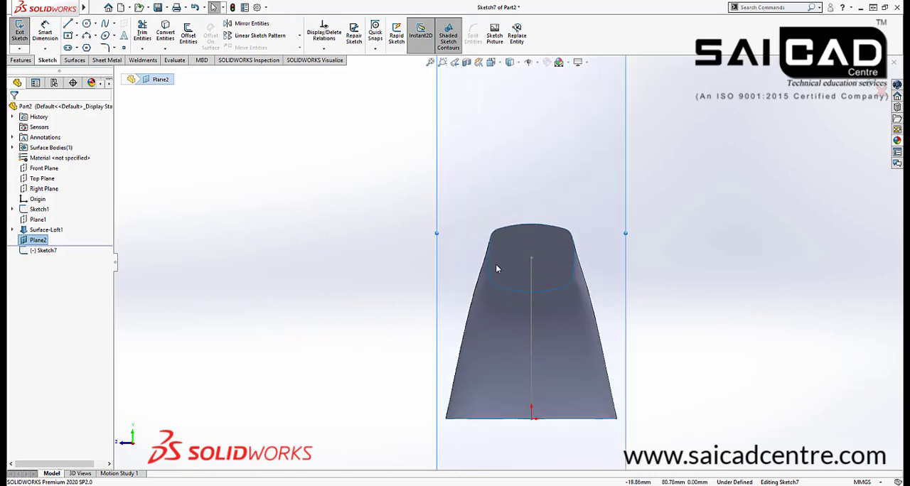
{"action": "scroll", "coordinate": [379, 287], "scroll_direction": "up", "scroll_amount": 4}
{"action": "mouse_move", "coordinate": [381, 306]}
{"action": "middle_mouse_down"}
{"action": "mouse_move", "coordinate": [420, 306]}
{"action": "mouse_move", "coordinate": [380, 316]}
{"action": "middle_mouse_up"}
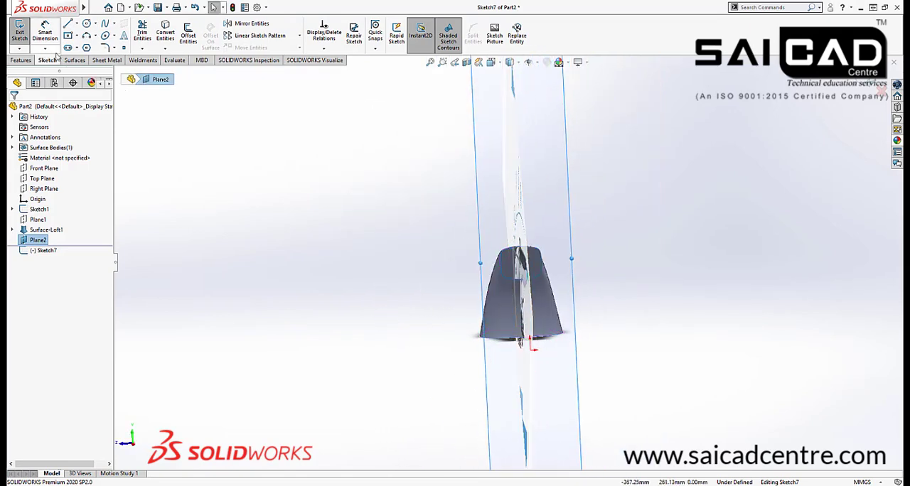
{"action": "key", "text": "space"}
{"action": "left_click", "coordinate": [431, 274]}
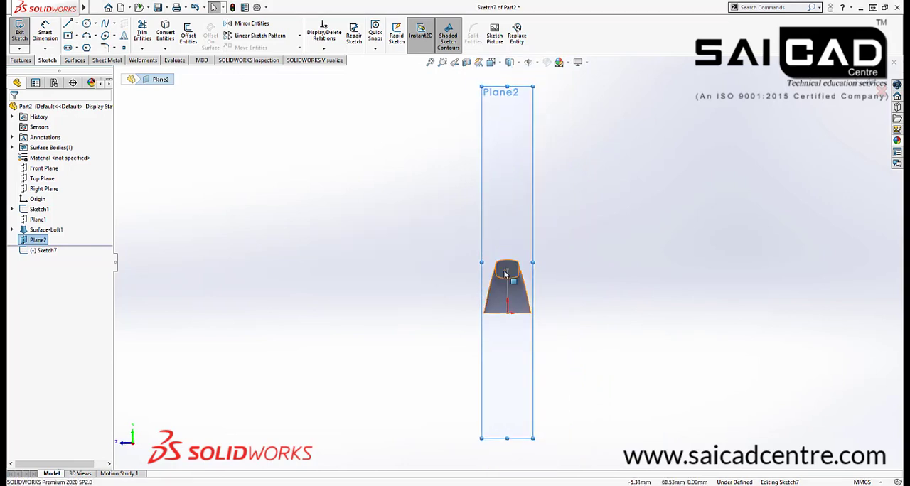
{"action": "scroll", "coordinate": [500, 264], "scroll_direction": "down", "scroll_amount": 6}
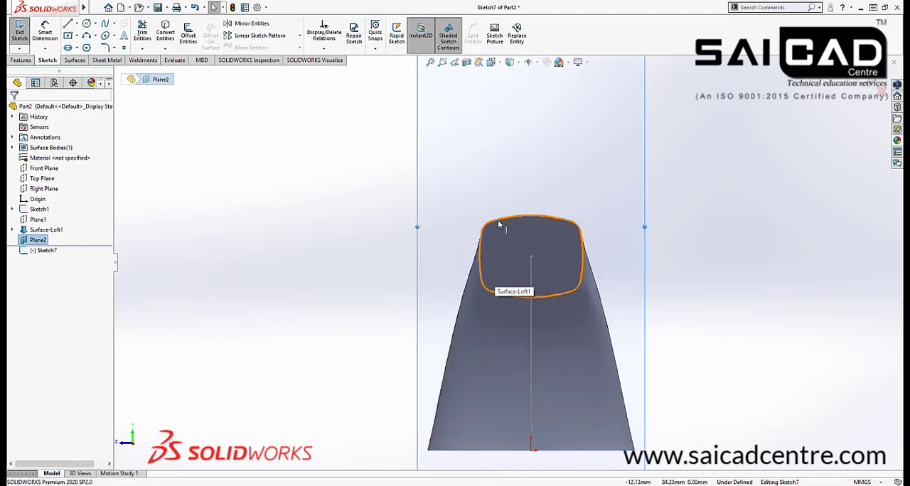
Convert the loft surface's handle-side opening edge into the sketch on Plane2
{"action": "left_click", "coordinate": [499, 226]}
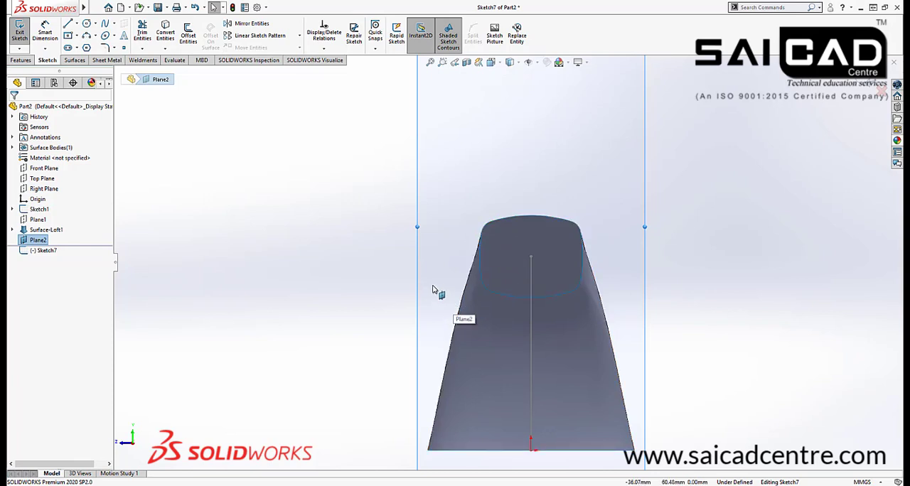
{"action": "left_click", "coordinate": [521, 218]}
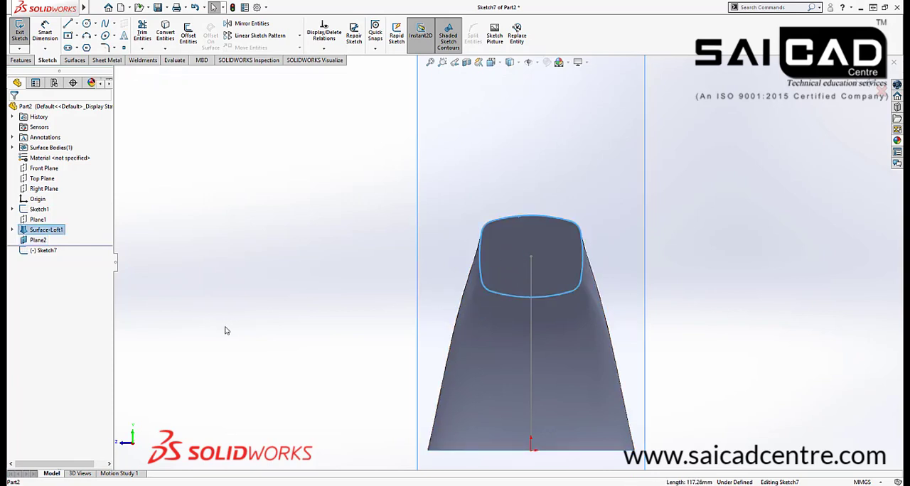
{"action": "left_click", "coordinate": [165, 35]}
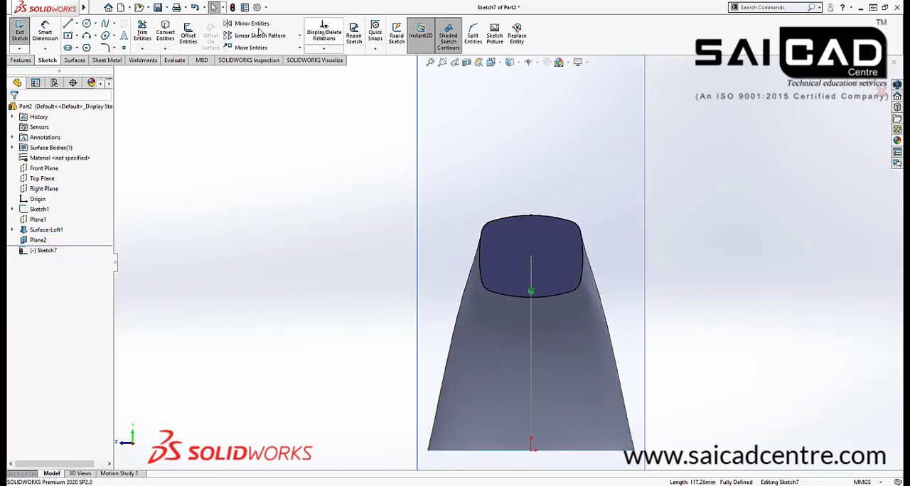
Offset the converted outline inward by 2 mm with Reverse enabled and the base geometry set as construction
{"action": "left_click", "coordinate": [188, 34]}
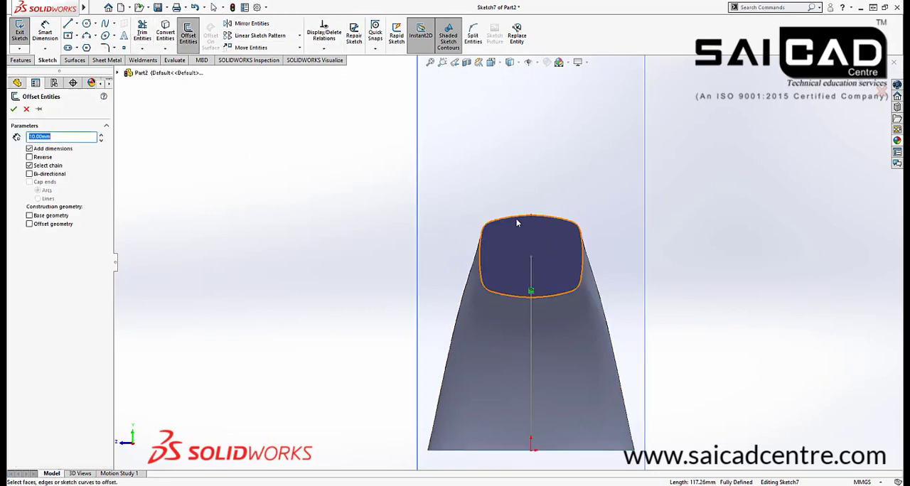
{"action": "left_click", "coordinate": [512, 223]}
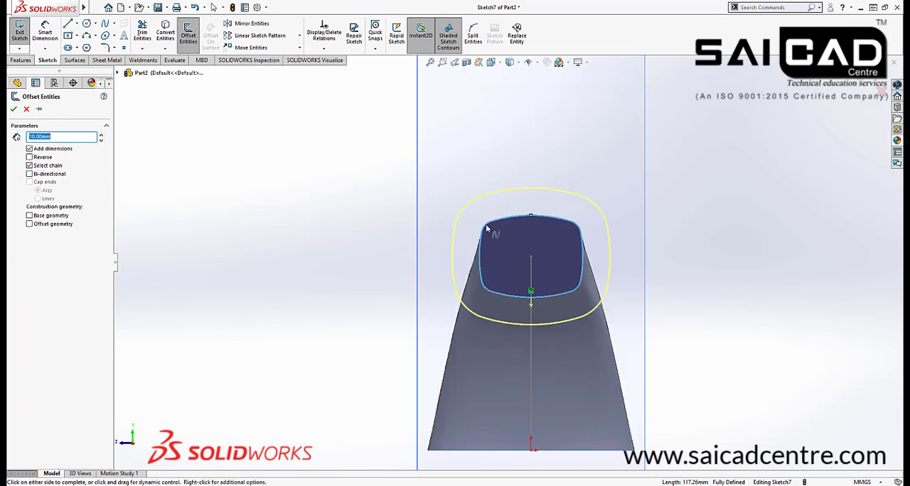
{"action": "left_click", "coordinate": [31, 216]}
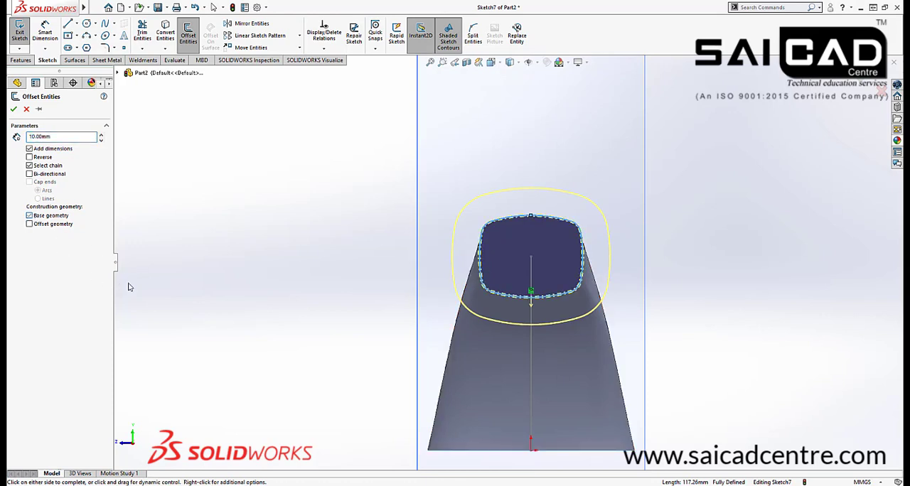
{"action": "left_click", "coordinate": [32, 160]}
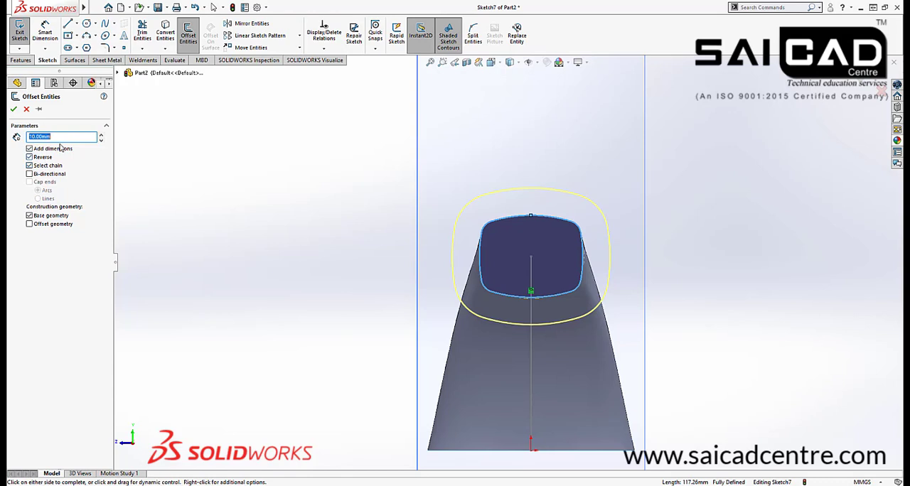
{"action": "type", "text": "2"}
{"action": "key", "text": "Return"}
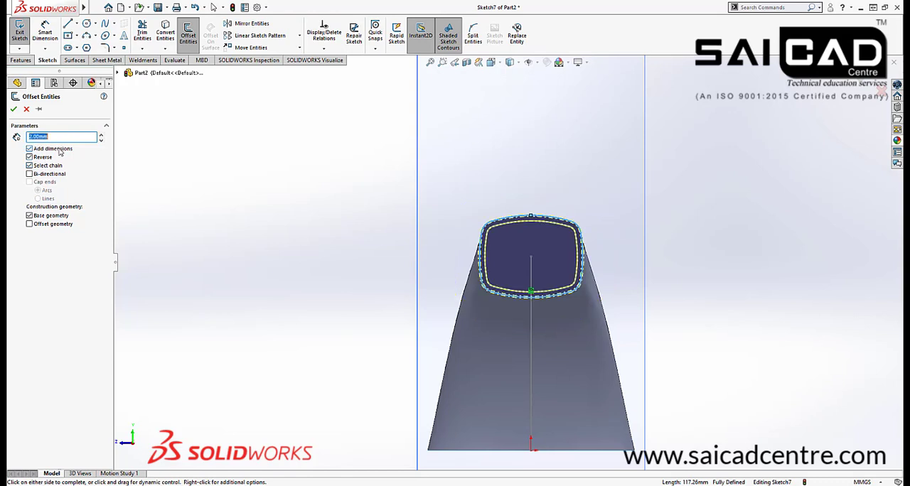
Change the inward offset distance to 3 mm and accept the offset outline
{"action": "scroll", "coordinate": [531, 242], "scroll_direction": "down", "scroll_amount": 2}
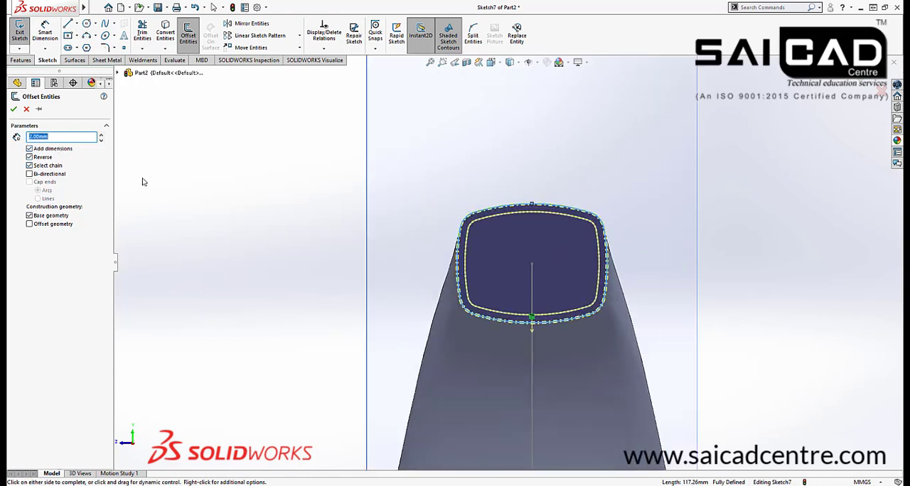
{"action": "type", "text": "3"}
{"action": "key", "text": "Return"}
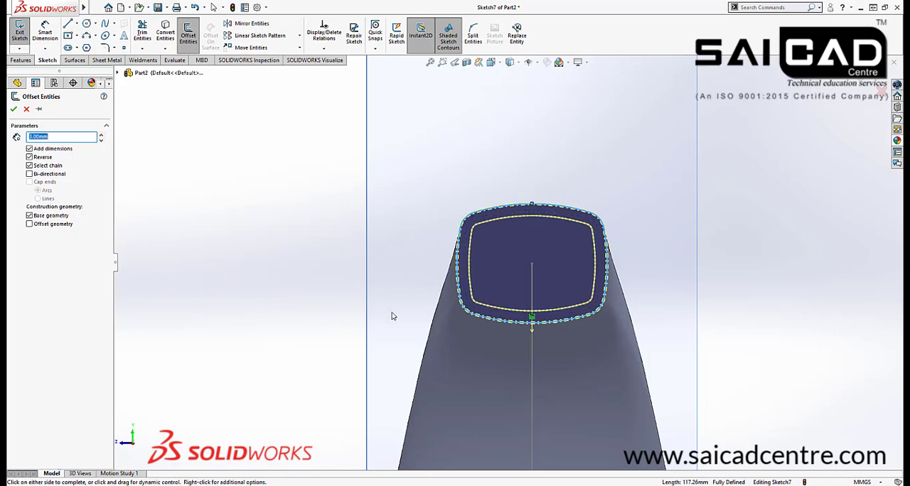
{"action": "middle_click_drag", "start_coordinate": [396, 306], "coordinate": [474, 305]}
{"action": "scroll", "coordinate": [295, 302], "scroll_direction": "up", "scroll_amount": 5}
{"action": "scroll", "coordinate": [749, 343], "scroll_direction": "down", "scroll_amount": 2}
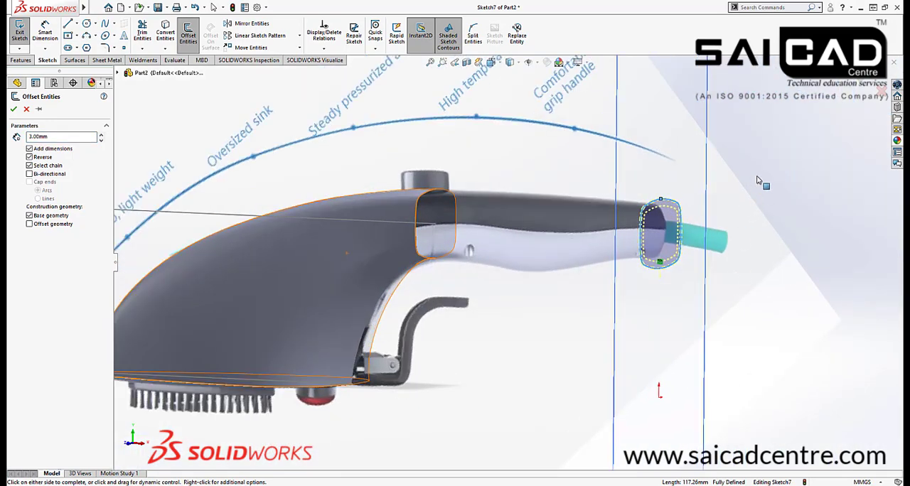
{"action": "left_click", "coordinate": [862, 88]}
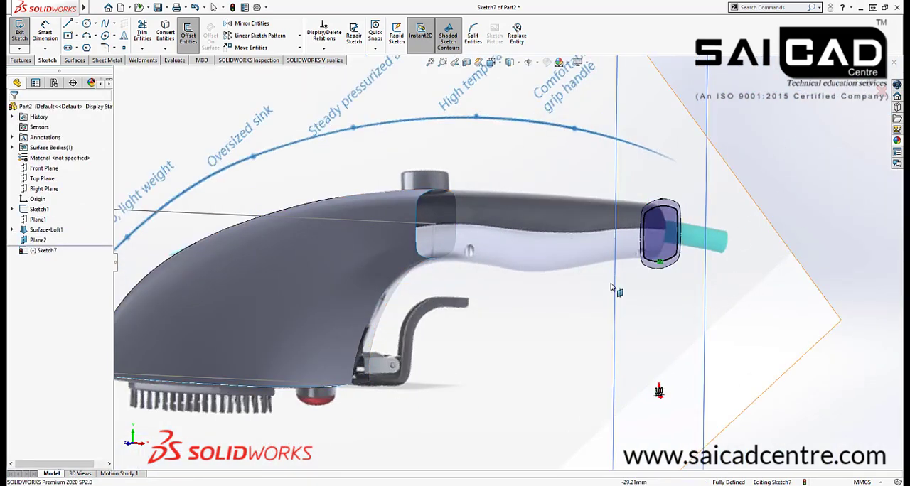
Check the offset outline against the handle picture and exit the cross-section sketch
{"action": "scroll", "coordinate": [610, 282], "scroll_direction": "down", "scroll_amount": 1}
{"action": "mouse_move", "coordinate": [610, 283]}
{"action": "middle_mouse_down"}
{"action": "mouse_move", "coordinate": [699, 274]}
{"action": "mouse_move", "coordinate": [580, 281]}
{"action": "mouse_move", "coordinate": [664, 282]}
{"action": "mouse_move", "coordinate": [654, 280]}
{"action": "middle_mouse_up"}
{"action": "scroll", "coordinate": [552, 292], "scroll_direction": "up", "scroll_amount": 5}
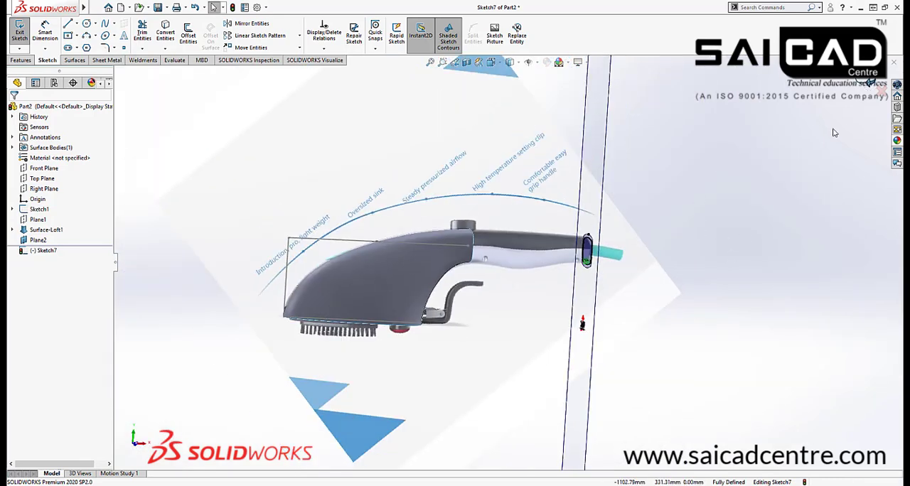
{"action": "left_click", "coordinate": [868, 84]}
Start a sketch on the Front Plane for the handle's lower guide curve
{"action": "scroll", "coordinate": [463, 268], "scroll_direction": "down", "scroll_amount": 4}
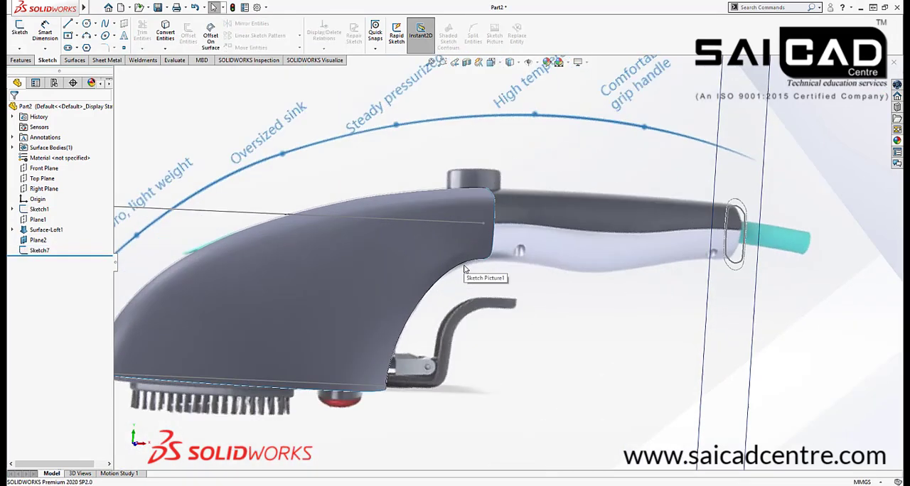
{"action": "middle_click_drag", "start_coordinate": [463, 267], "coordinate": [511, 271]}
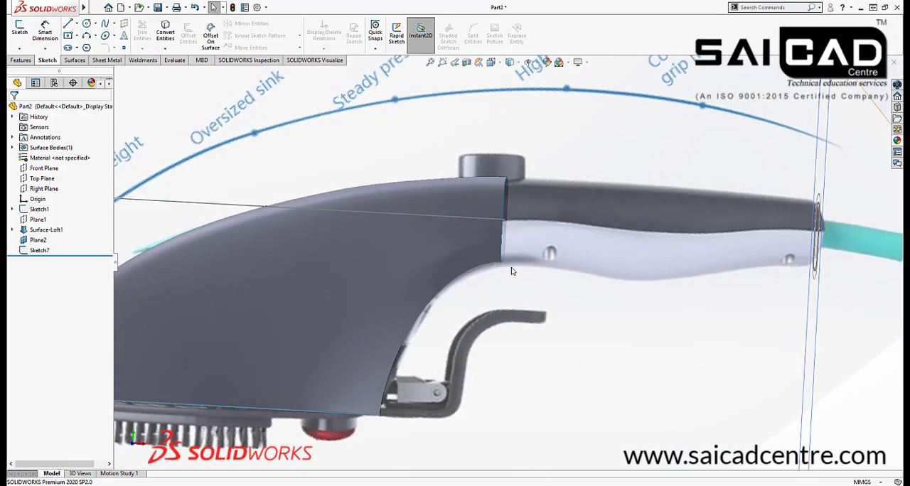
{"action": "scroll", "coordinate": [617, 211], "scroll_direction": "up", "scroll_amount": 3}
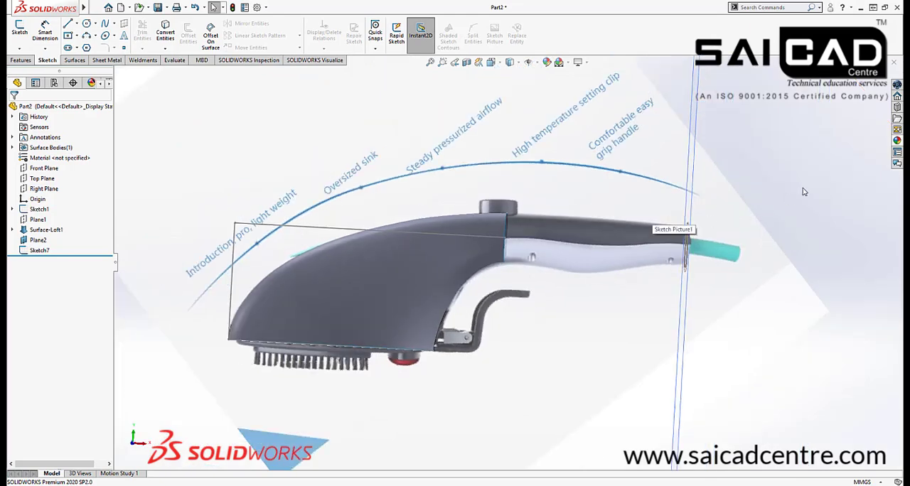
{"action": "left_click", "coordinate": [54, 169]}
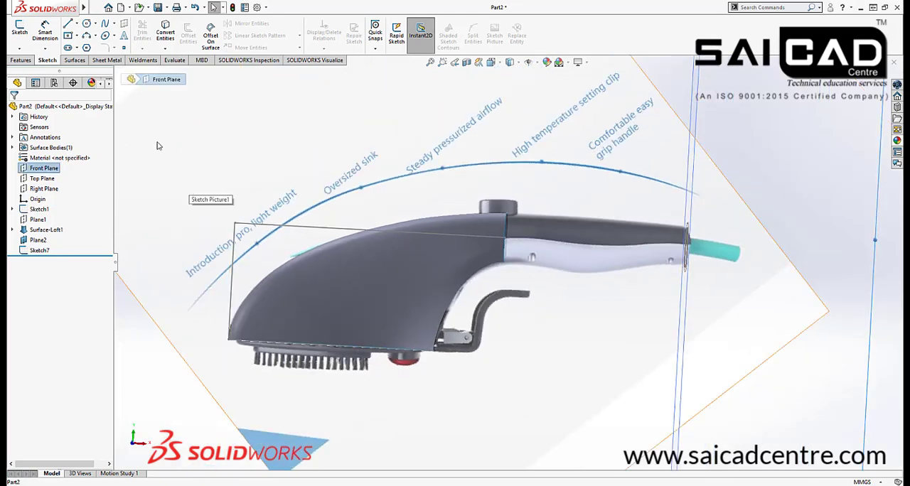
{"action": "left_click", "coordinate": [20, 30]}
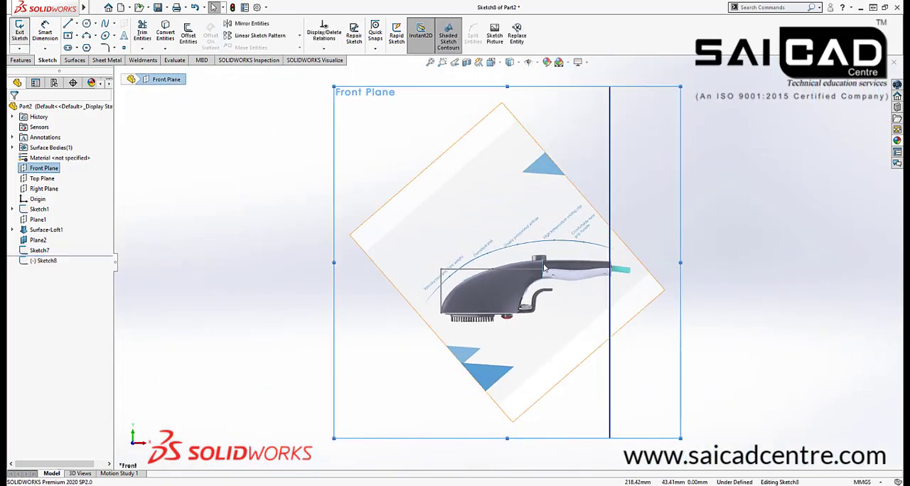
{"action": "scroll", "coordinate": [579, 281], "scroll_direction": "down", "scroll_amount": 5}
{"action": "scroll", "coordinate": [480, 235], "scroll_direction": "down", "scroll_amount": 2}
{"action": "scroll", "coordinate": [380, 264], "scroll_direction": "up", "scroll_amount": 3}
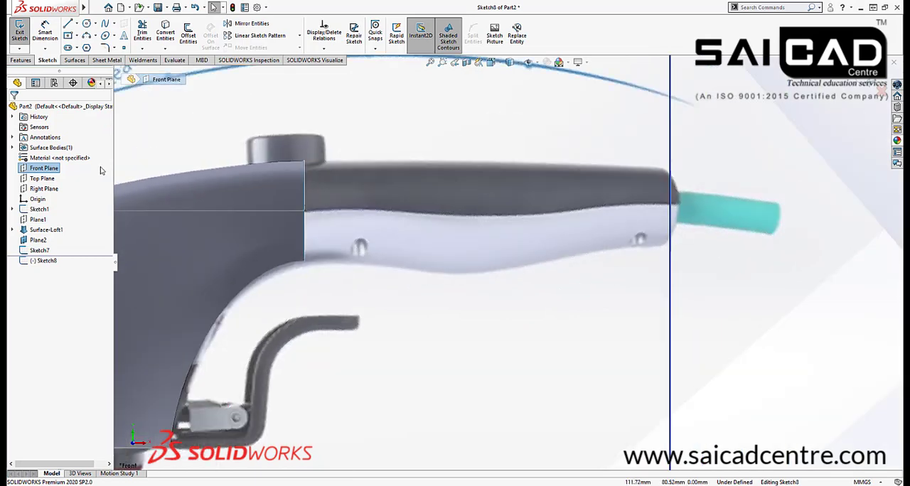
{"action": "left_click", "coordinate": [86, 35]}
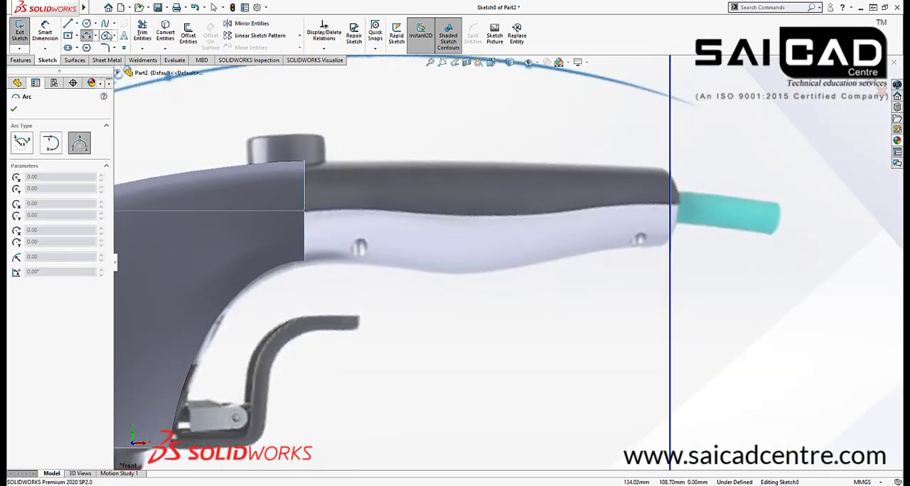
{"action": "left_click", "coordinate": [105, 24]}
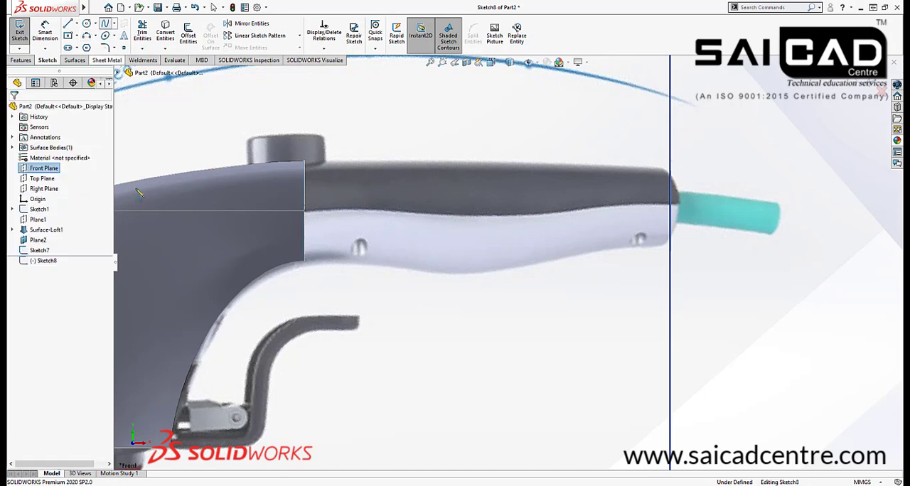
{"action": "left_click", "coordinate": [308, 261]}
Draw a Bezier style spline along the handle's lower edge from the body's end to the end cross-section
{"action": "double_click", "coordinate": [202, 123]}
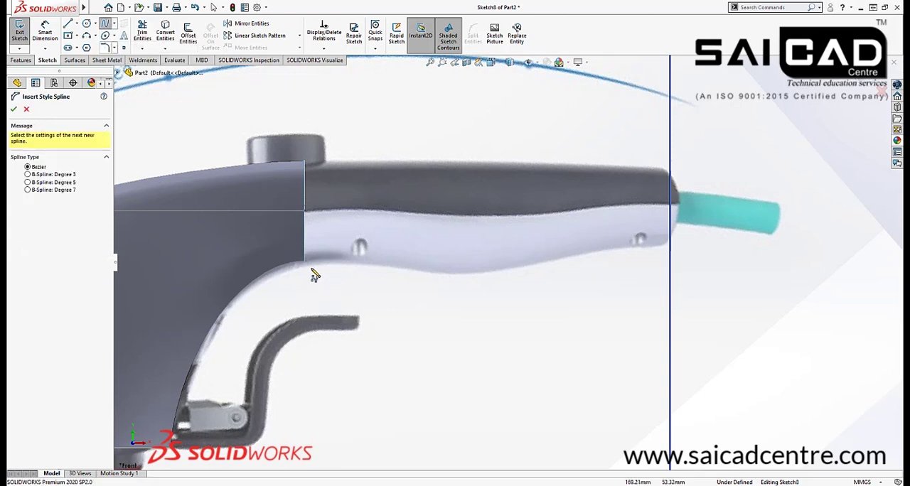
{"action": "scroll", "coordinate": [319, 272], "scroll_direction": "up", "scroll_amount": 2}
{"action": "left_click", "coordinate": [327, 257]}
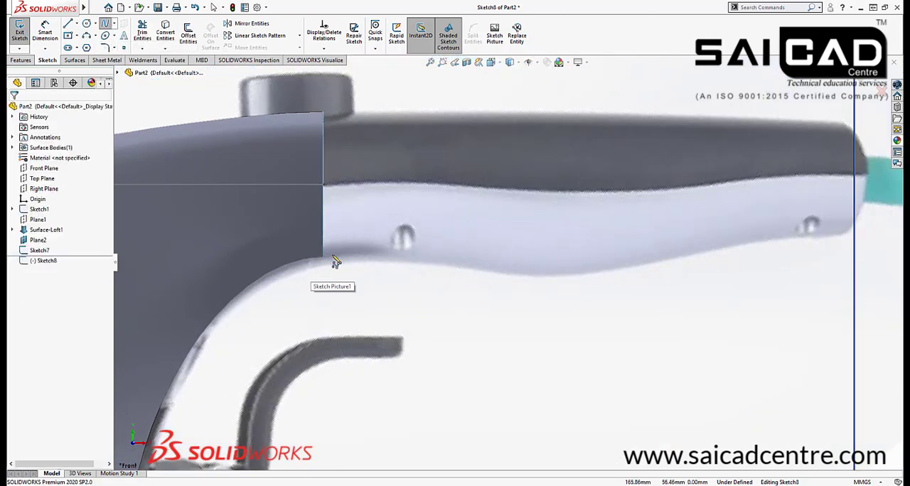
{"action": "left_click", "coordinate": [390, 256]}
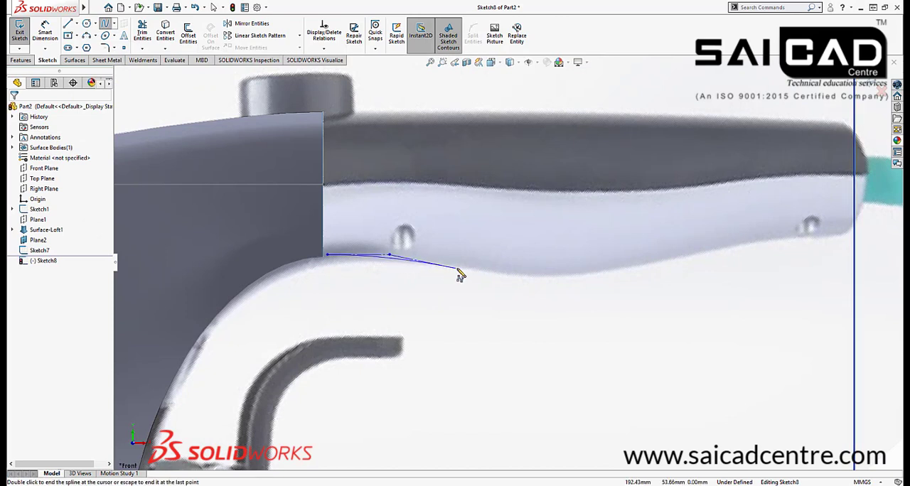
{"action": "left_click", "coordinate": [496, 271]}
{"action": "left_click", "coordinate": [541, 278]}
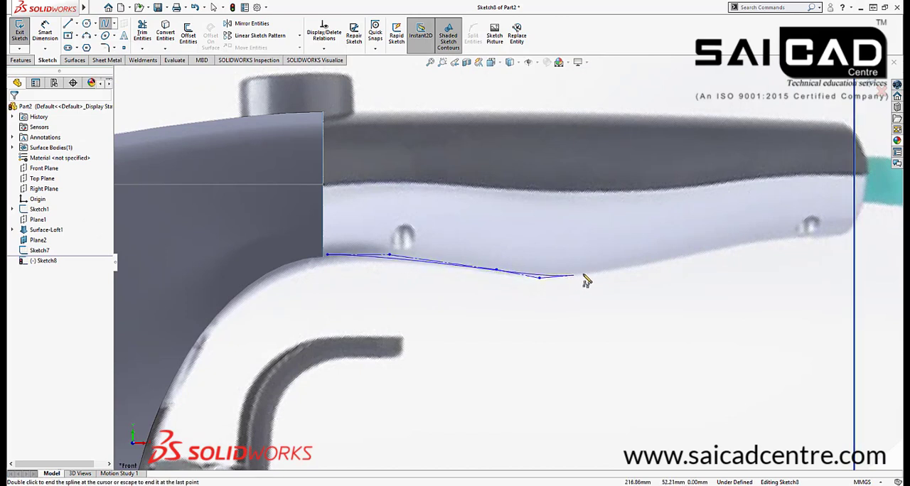
{"action": "left_click", "coordinate": [636, 266]}
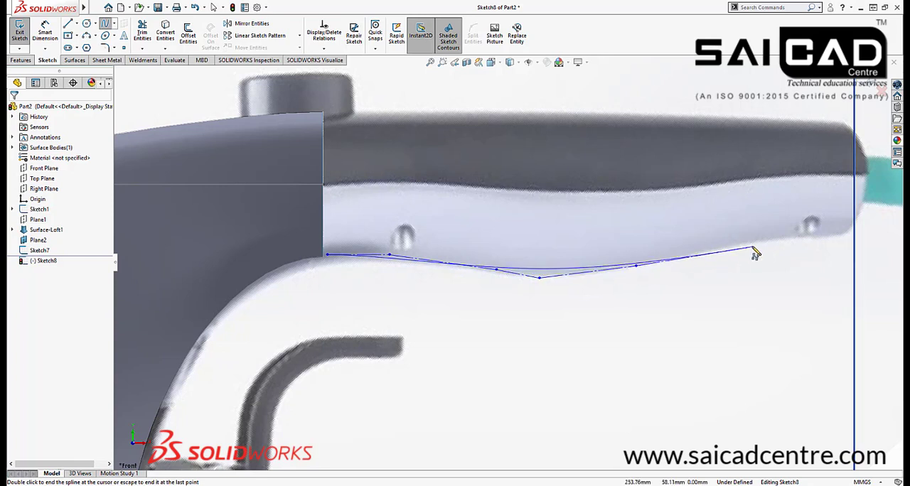
{"action": "left_click", "coordinate": [752, 245]}
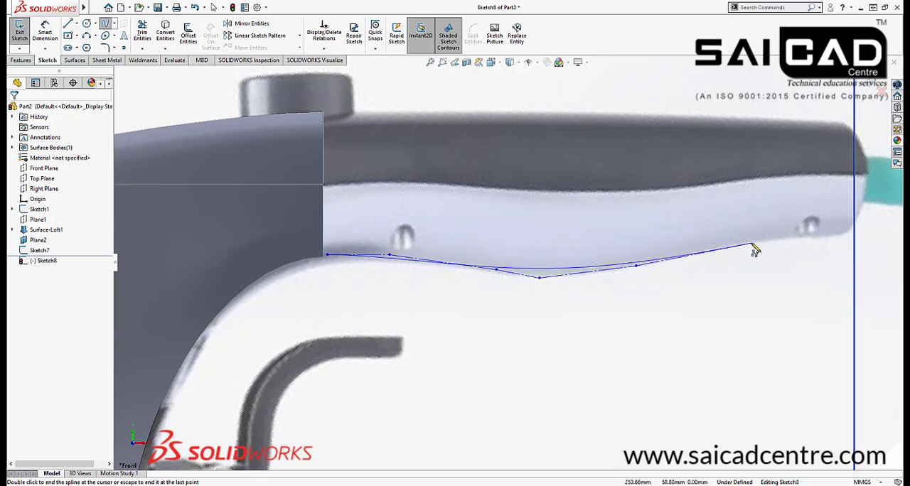
{"action": "right_click", "coordinate": [847, 247]}
{"action": "left_click", "coordinate": [882, 254]}
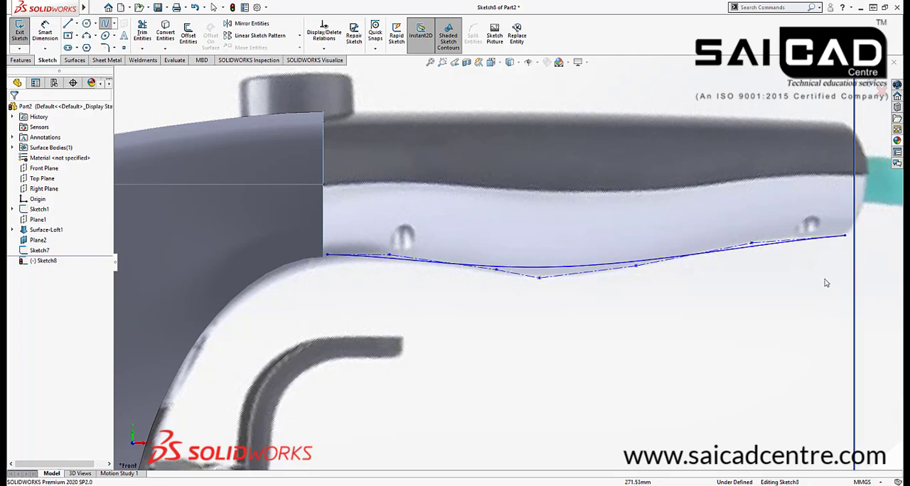
Add a Pierce relation between the spline's end point at the cable end and the handle's end cross-section curve
{"action": "scroll", "coordinate": [828, 255], "scroll_direction": "down", "scroll_amount": 5}
{"action": "scroll", "coordinate": [782, 260], "scroll_direction": "up", "scroll_amount": 3}
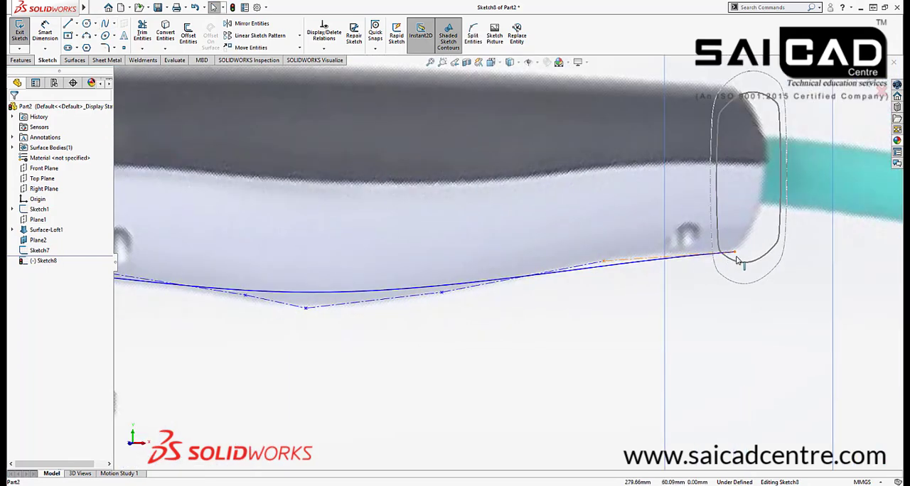
{"action": "left_click", "coordinate": [708, 264]}
{"action": "left_click", "coordinate": [710, 263], "text": "ctrl"}
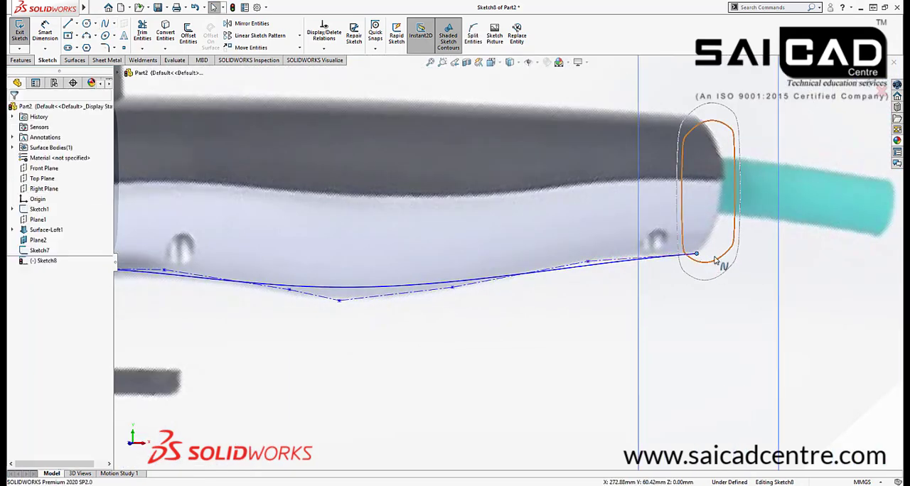
{"action": "left_click", "coordinate": [764, 221]}
Show Sketch6, the lower guide curve sketch absorbed in Surface-Loft1
{"action": "scroll", "coordinate": [739, 267], "scroll_direction": "up", "scroll_amount": 3}
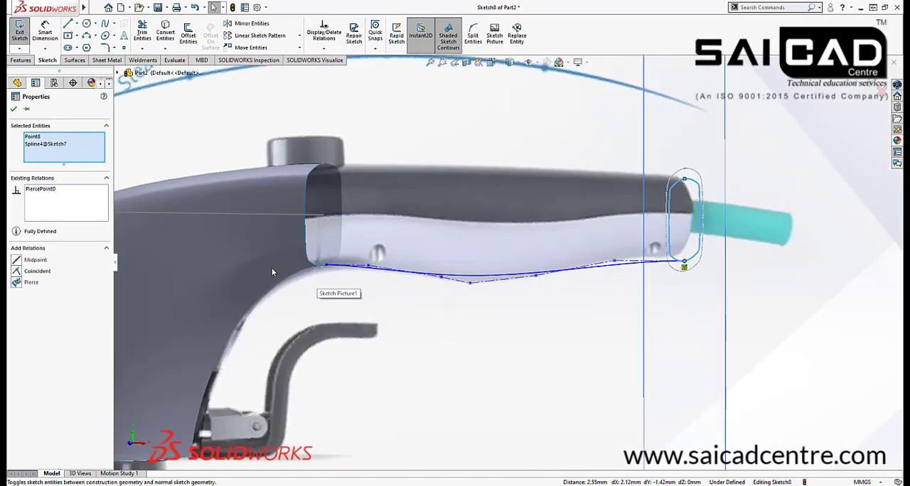
{"action": "scroll", "coordinate": [271, 267], "scroll_direction": "down", "scroll_amount": 5}
{"action": "left_click", "coordinate": [430, 258]}
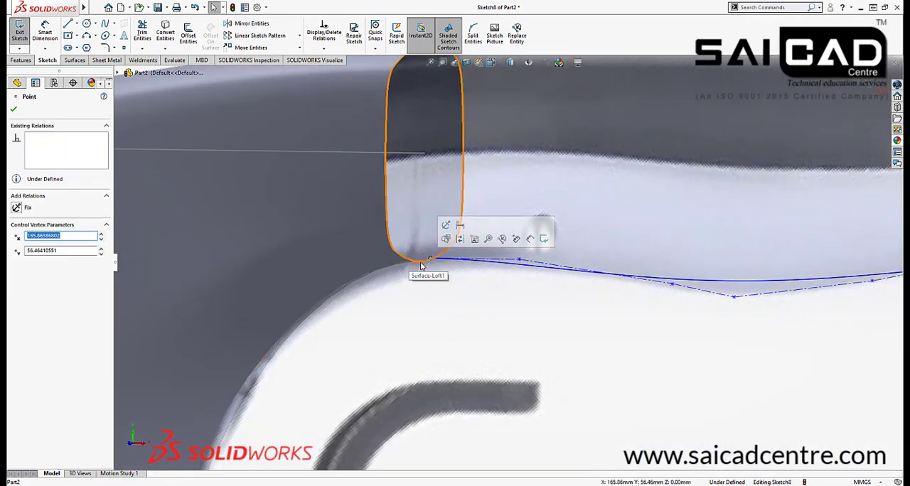
{"action": "scroll", "coordinate": [429, 265], "scroll_direction": "up", "scroll_amount": 5}
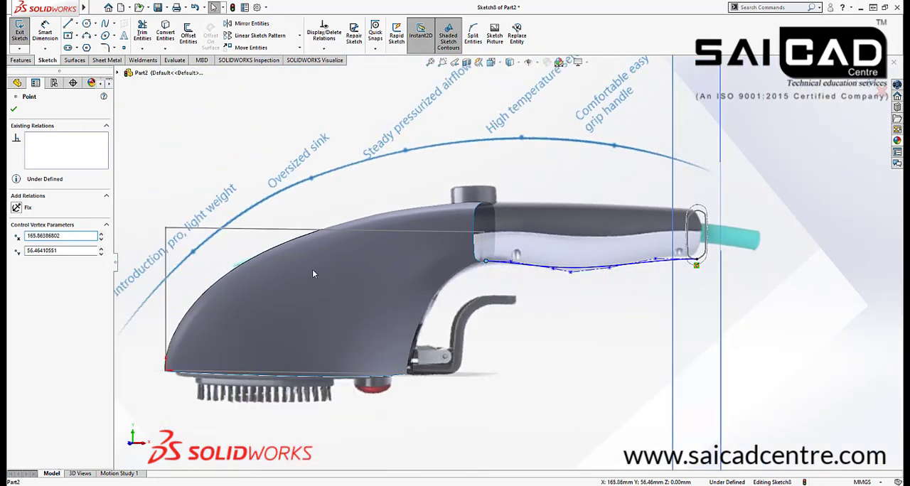
{"action": "left_click", "coordinate": [117, 72]}
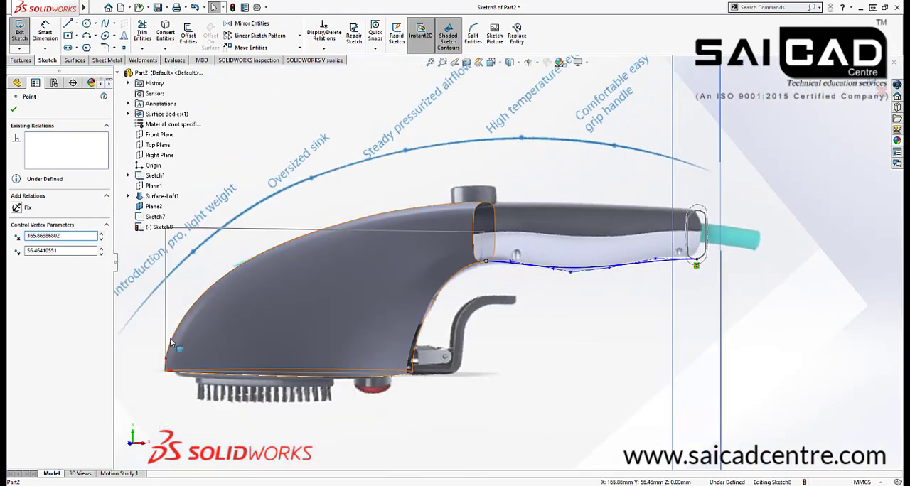
{"action": "left_click", "coordinate": [129, 197]}
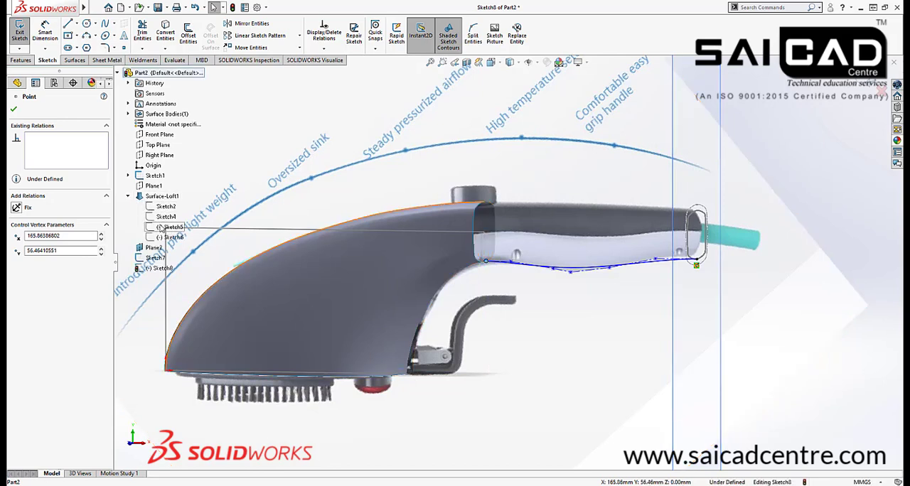
{"action": "left_click", "coordinate": [168, 237]}
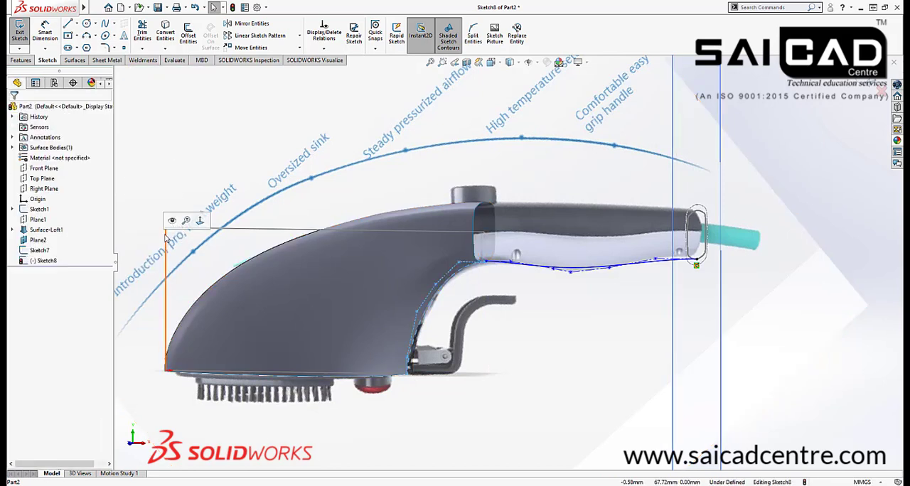
{"action": "key", "text": "f"}
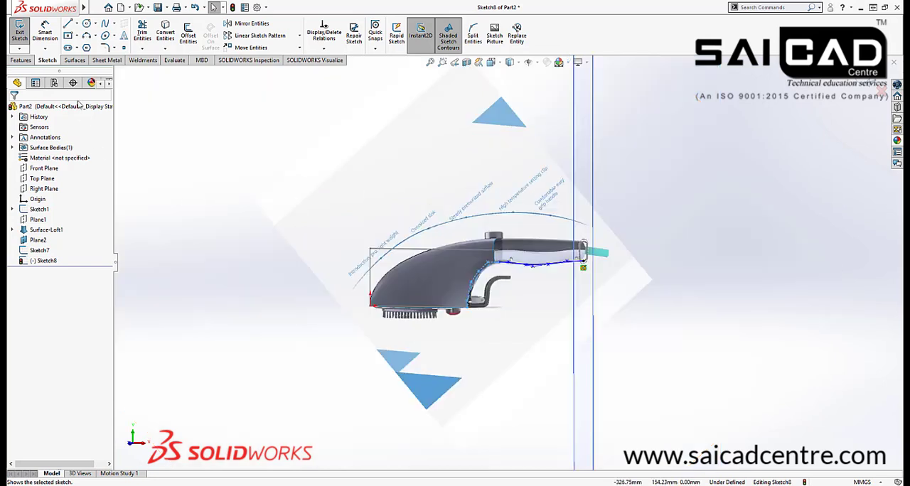
{"action": "left_click", "coordinate": [12, 230]}
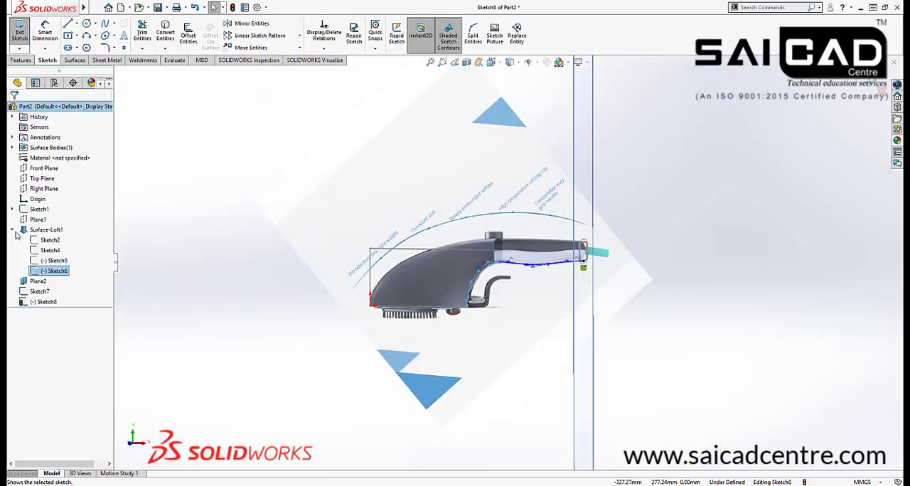
{"action": "right_click", "coordinate": [46, 275]}
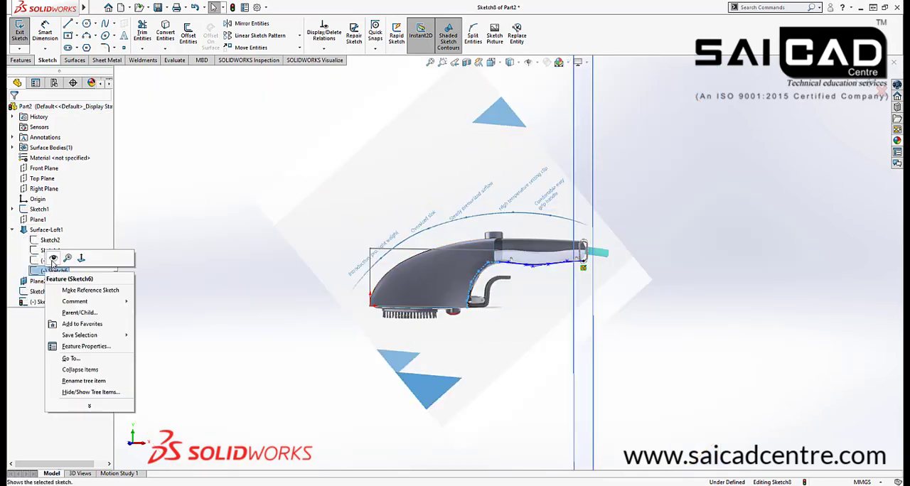
{"action": "left_click", "coordinate": [54, 259]}
{"action": "left_click", "coordinate": [155, 290]}
Make the style spline's start point coincident with the end point of the Sketch6 curve
{"action": "scroll", "coordinate": [430, 207], "scroll_direction": "down", "scroll_amount": 8}
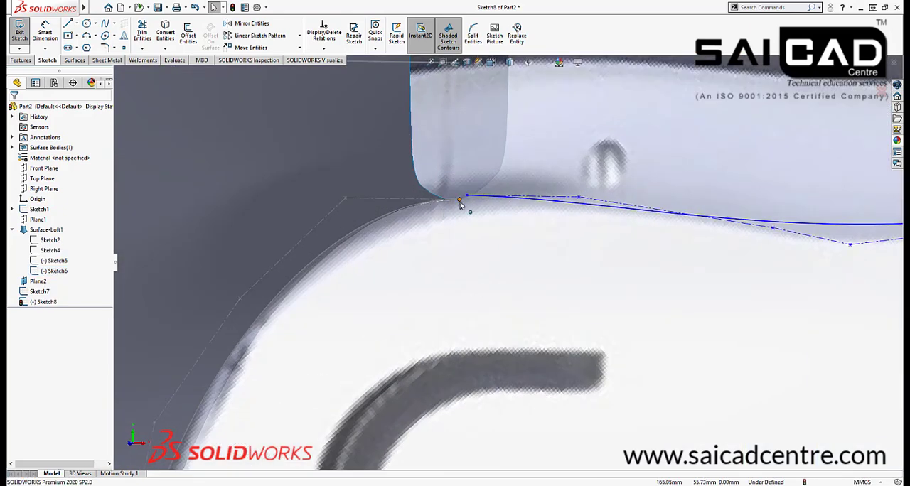
{"action": "left_click", "coordinate": [467, 196]}
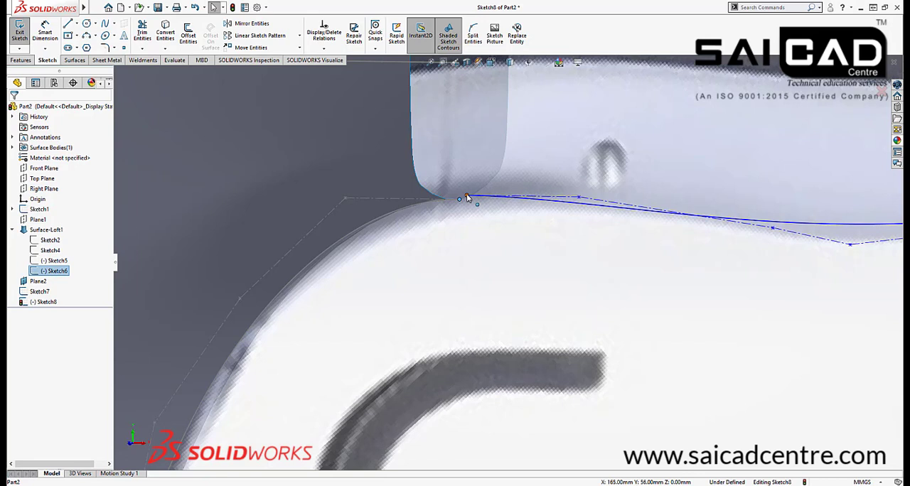
{"action": "left_click", "coordinate": [519, 164], "text": "ctrl"}
{"action": "left_click", "coordinate": [521, 156]}
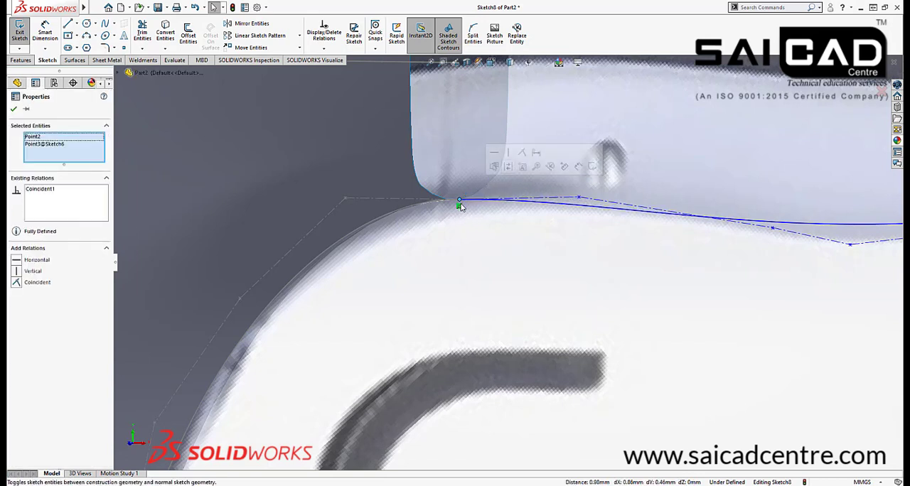
{"action": "key", "text": "Escape"}
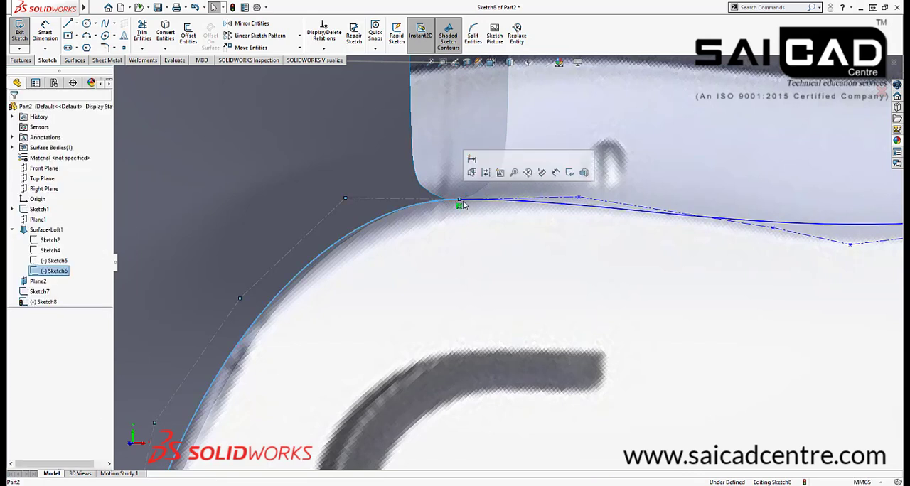
Add Tangent, Equal Curvature and Torsion Continuity relations between the style spline and the Sketch6 curve
{"action": "left_click", "coordinate": [434, 291]}
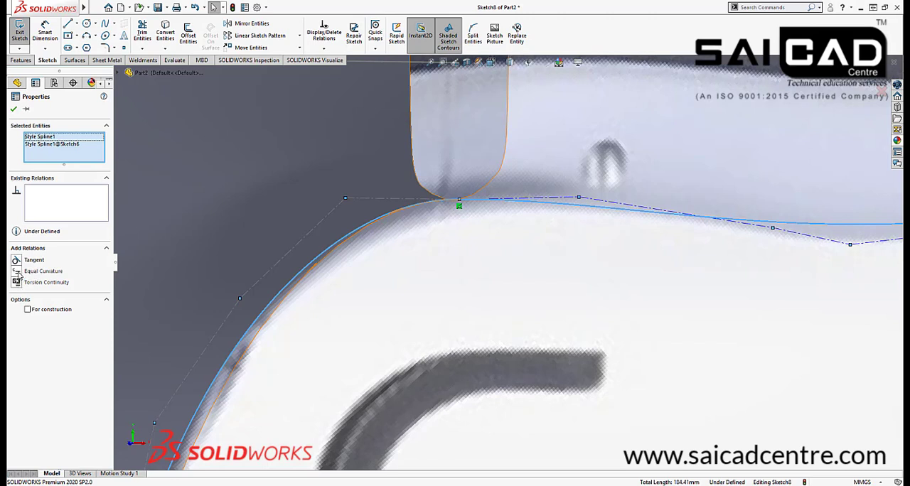
{"action": "left_click", "coordinate": [17, 271]}
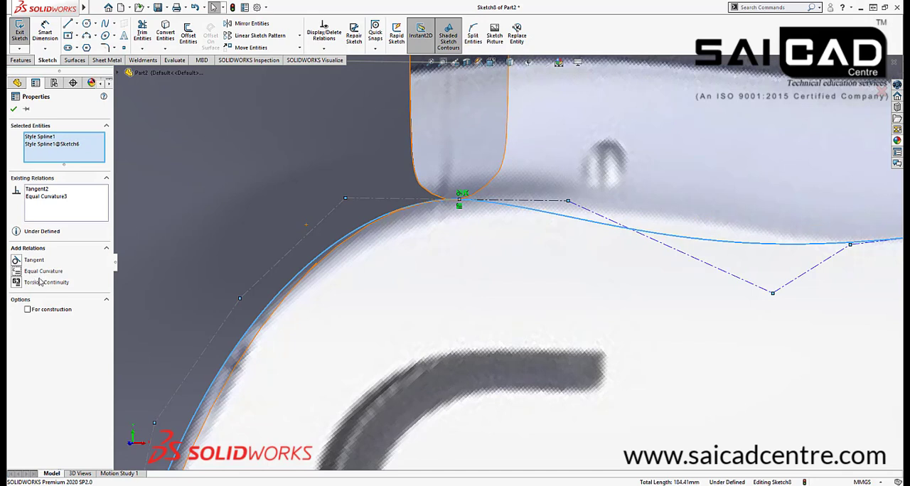
{"action": "left_click", "coordinate": [17, 282]}
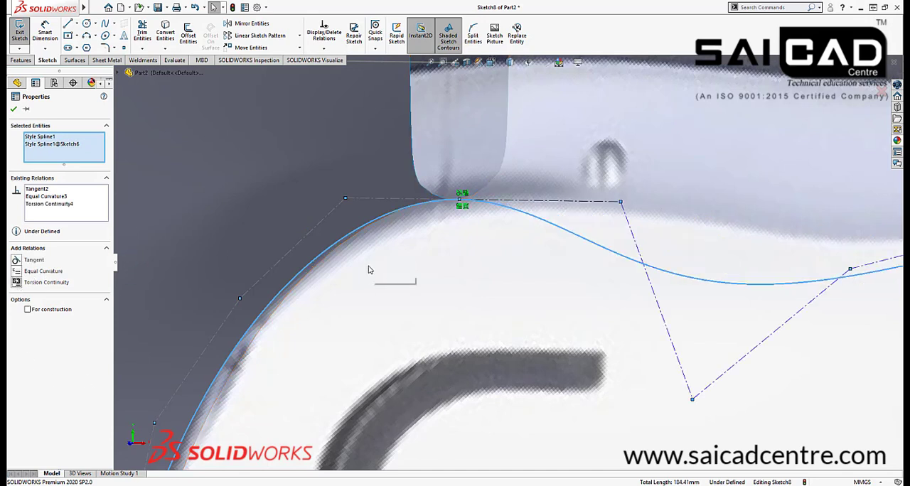
{"action": "scroll", "coordinate": [457, 274], "scroll_direction": "up", "scroll_amount": 3}
{"action": "scroll", "coordinate": [503, 265], "scroll_direction": "down", "scroll_amount": 3}
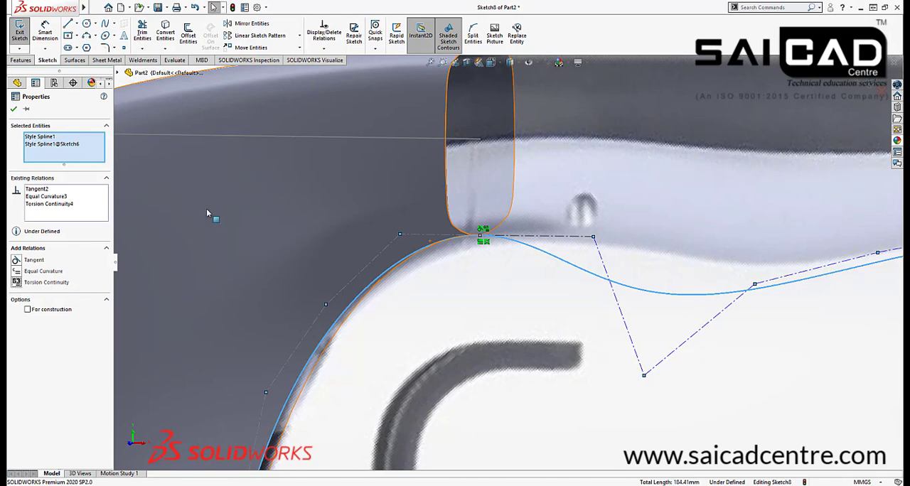
{"action": "scroll", "coordinate": [507, 257], "scroll_direction": "up", "scroll_amount": 3}
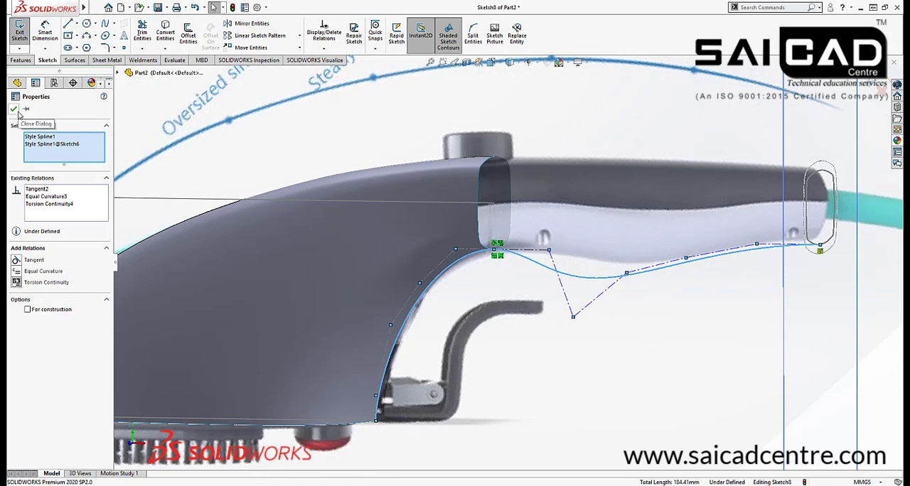
{"action": "left_click", "coordinate": [16, 110]}
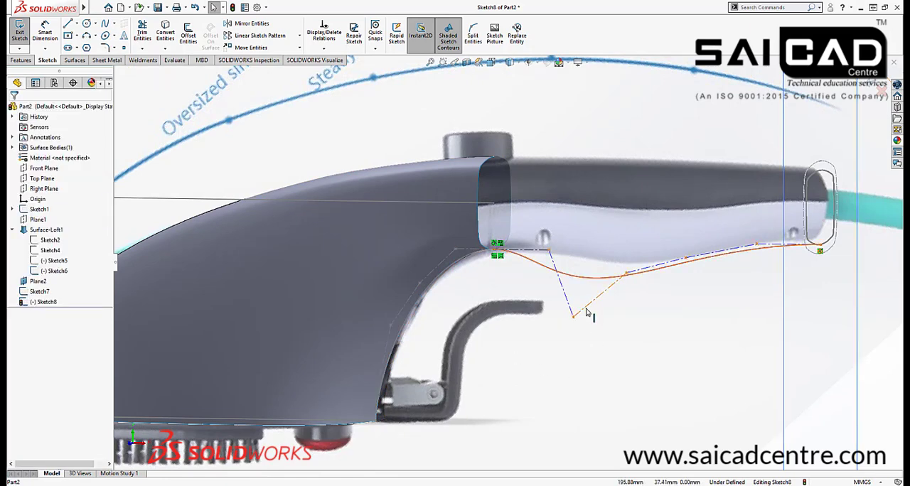
View the sketch from the front and reposition the spline's control vertices near the body to follow the handle's lower edge
{"action": "key", "text": "space"}
{"action": "left_click", "coordinate": [692, 372]}
{"action": "scroll", "coordinate": [562, 303], "scroll_direction": "down", "scroll_amount": 11}
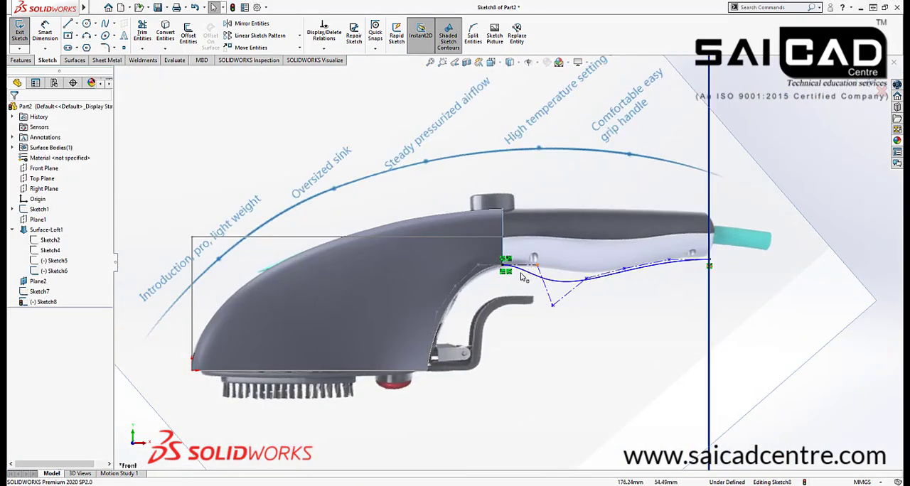
{"action": "left_click_drag", "start_coordinate": [589, 255], "coordinate": [491, 251]}
{"action": "scroll", "coordinate": [590, 265], "scroll_direction": "up", "scroll_amount": 2}
{"action": "left_click_drag", "start_coordinate": [515, 285], "coordinate": [661, 306]}
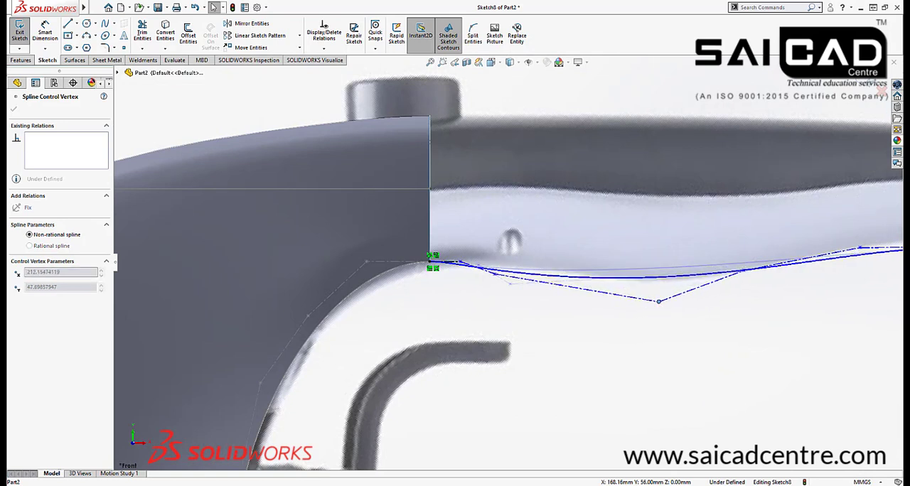
{"action": "left_click_drag", "start_coordinate": [503, 278], "coordinate": [515, 263]}
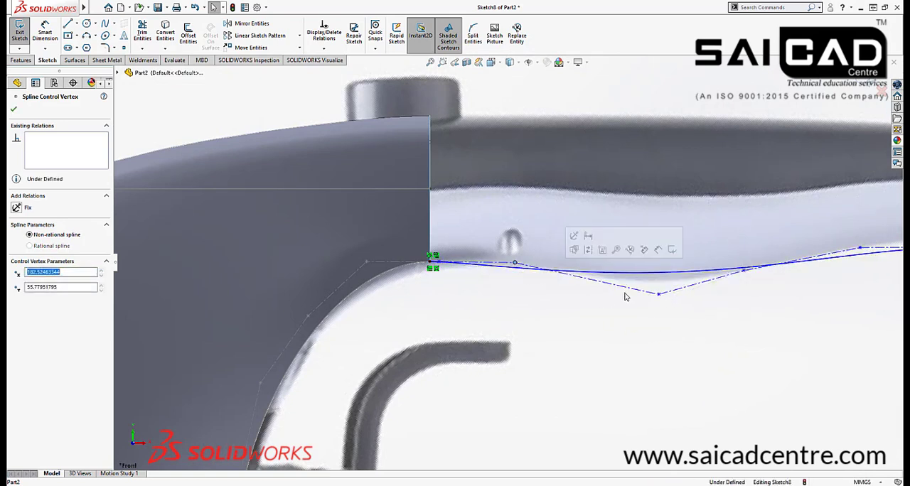
{"action": "left_click_drag", "start_coordinate": [658, 294], "coordinate": [628, 307]}
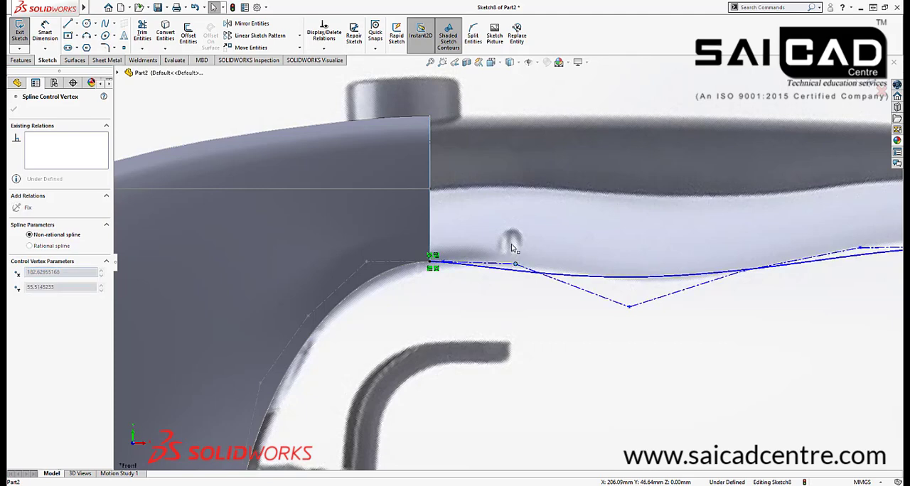
Move the control vertex below the first screw hole closer to the spline's start, to about X 173.38, Y 55.97 mm
{"action": "scroll", "coordinate": [493, 278], "scroll_direction": "down", "scroll_amount": 3}
{"action": "scroll", "coordinate": [600, 270], "scroll_direction": "down", "scroll_amount": 2}
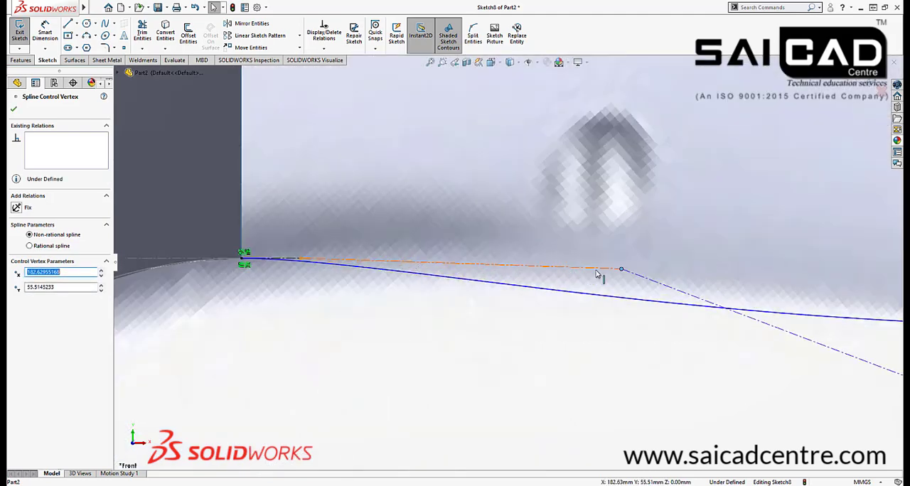
{"action": "left_click_drag", "start_coordinate": [526, 269], "coordinate": [412, 261]}
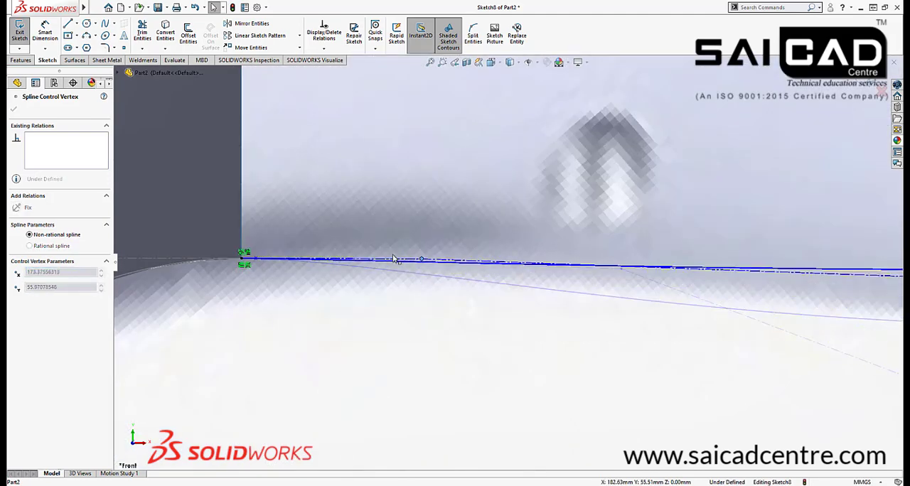
{"action": "scroll", "coordinate": [398, 262], "scroll_direction": "up", "scroll_amount": 5}
{"action": "scroll", "coordinate": [640, 263], "scroll_direction": "up", "scroll_amount": 2}
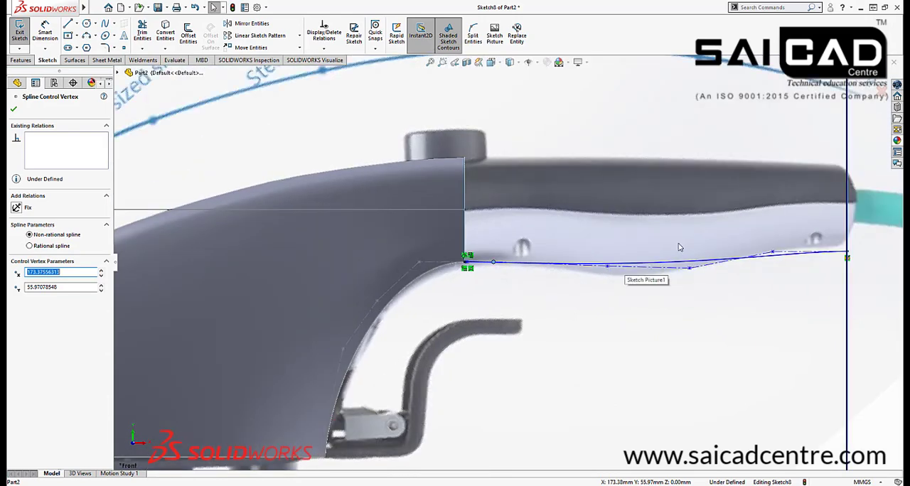
Move the spline's second-to-last control vertex to about X 254.87, Y 62.14 mm and the preceding one to about X 248.21, Y 54.55 mm
{"action": "scroll", "coordinate": [679, 247], "scroll_direction": "down", "scroll_amount": 1}
{"action": "scroll", "coordinate": [683, 286], "scroll_direction": "up", "scroll_amount": 2}
{"action": "scroll", "coordinate": [765, 249], "scroll_direction": "down", "scroll_amount": 5}
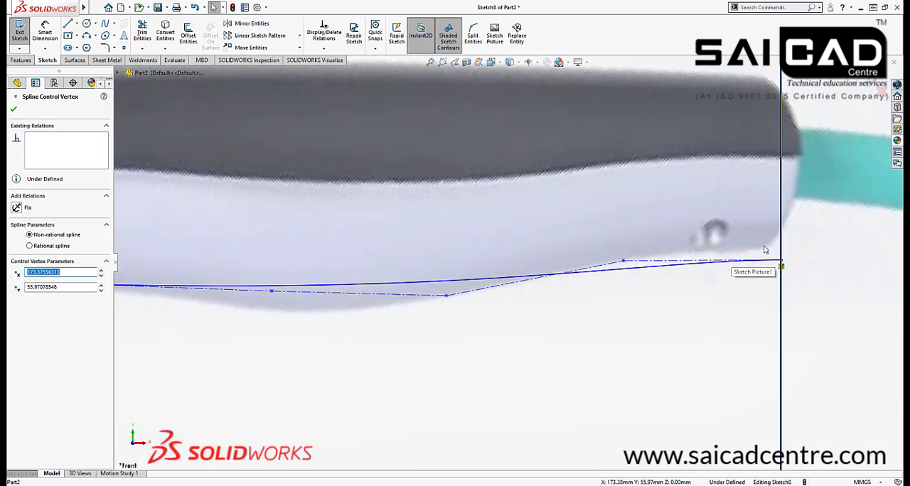
{"action": "scroll", "coordinate": [765, 250], "scroll_direction": "down", "scroll_amount": 1}
{"action": "left_click_drag", "start_coordinate": [581, 268], "coordinate": [590, 236]}
{"action": "scroll", "coordinate": [483, 284], "scroll_direction": "up", "scroll_amount": 3}
{"action": "scroll", "coordinate": [448, 295], "scroll_direction": "down", "scroll_amount": 2}
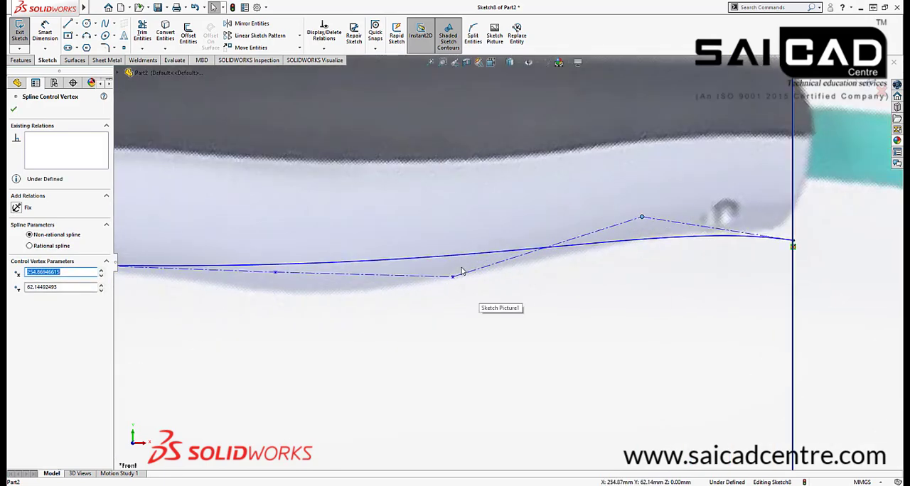
{"action": "left_click_drag", "start_coordinate": [454, 280], "coordinate": [597, 279]}
{"action": "scroll", "coordinate": [338, 264], "scroll_direction": "up", "scroll_amount": 2}
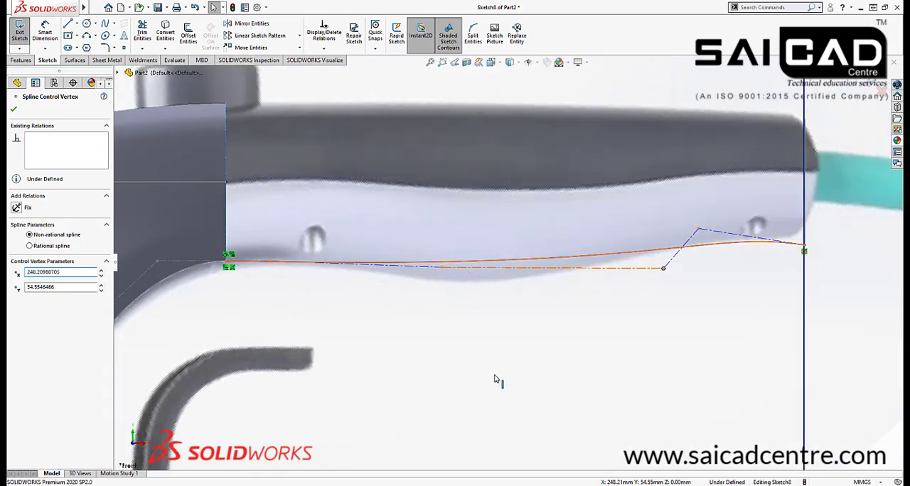
Try to insert extra control vertices on the long control-polygon segment below the middle of the handle
{"action": "right_click", "coordinate": [469, 268]}
{"action": "left_click", "coordinate": [506, 411]}
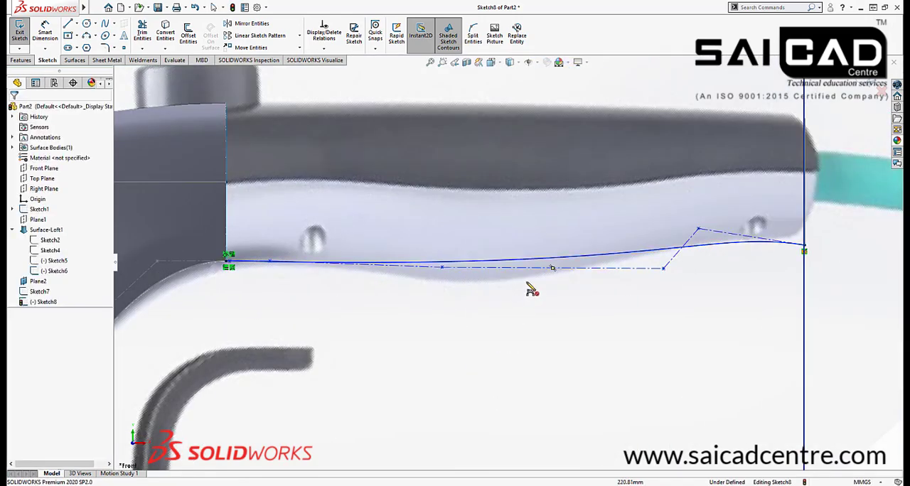
{"action": "left_click", "coordinate": [526, 267]}
{"action": "left_click", "coordinate": [589, 273]}
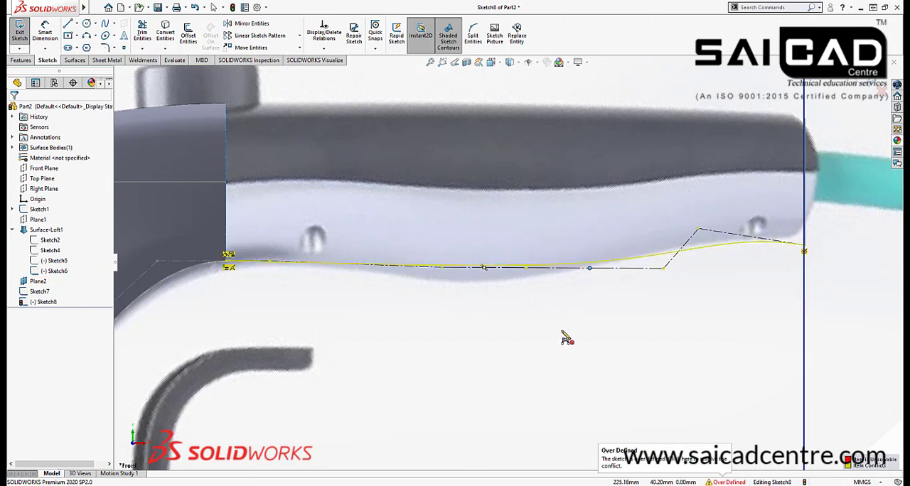
{"action": "right_click", "coordinate": [581, 322]}
{"action": "left_click", "coordinate": [588, 332]}
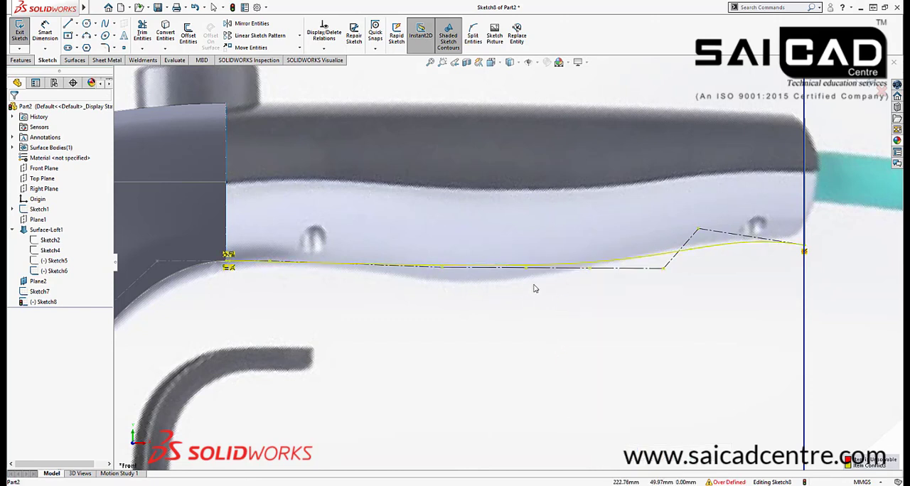
Remove the extra control vertices from the long control-polygon segment below the handle
{"action": "scroll", "coordinate": [534, 287], "scroll_direction": "down", "scroll_amount": 2}
{"action": "left_click", "coordinate": [611, 261]}
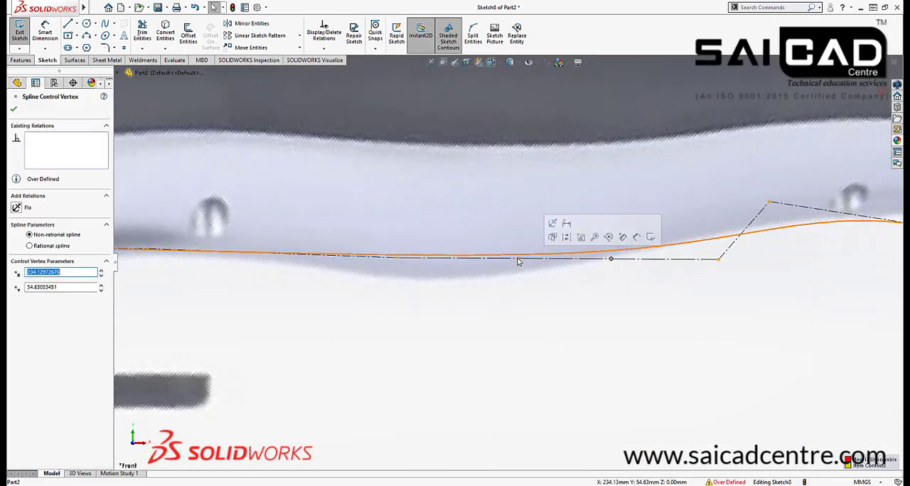
{"action": "scroll", "coordinate": [433, 363], "scroll_direction": "up", "scroll_amount": 5}
{"action": "key", "text": "Escape"}
{"action": "scroll", "coordinate": [366, 273], "scroll_direction": "down", "scroll_amount": 4}
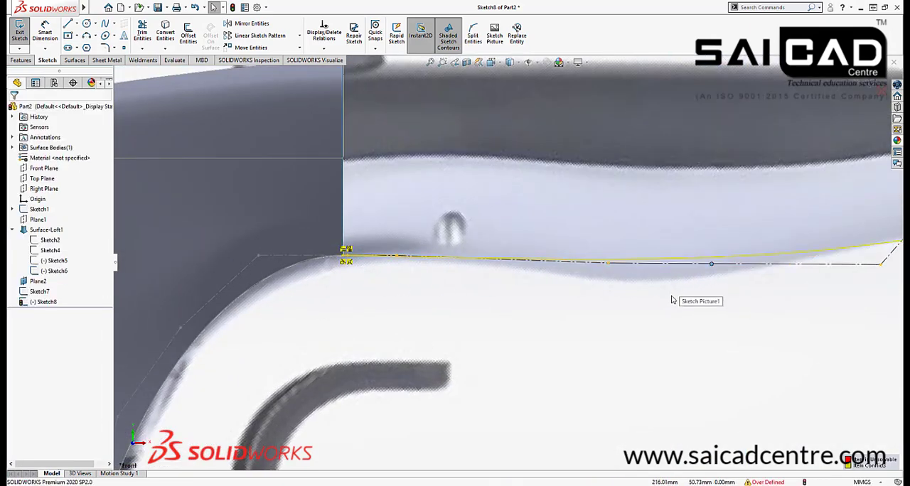
{"action": "left_click", "coordinate": [670, 263]}
{"action": "scroll", "coordinate": [585, 299], "scroll_direction": "down", "scroll_amount": 3}
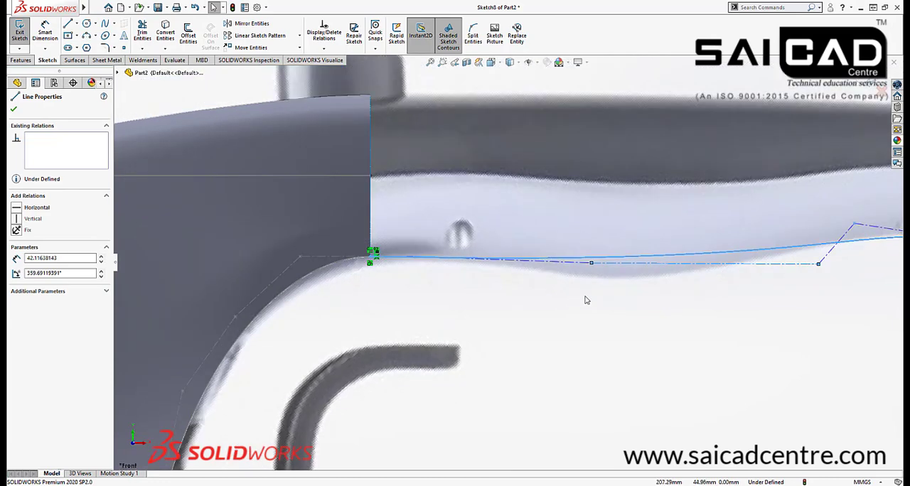
{"action": "left_click", "coordinate": [690, 276]}
Insert three control vertices in the spline: one on the steep segment near the handle's end and two on the long middle segment
{"action": "right_click", "coordinate": [661, 237]}
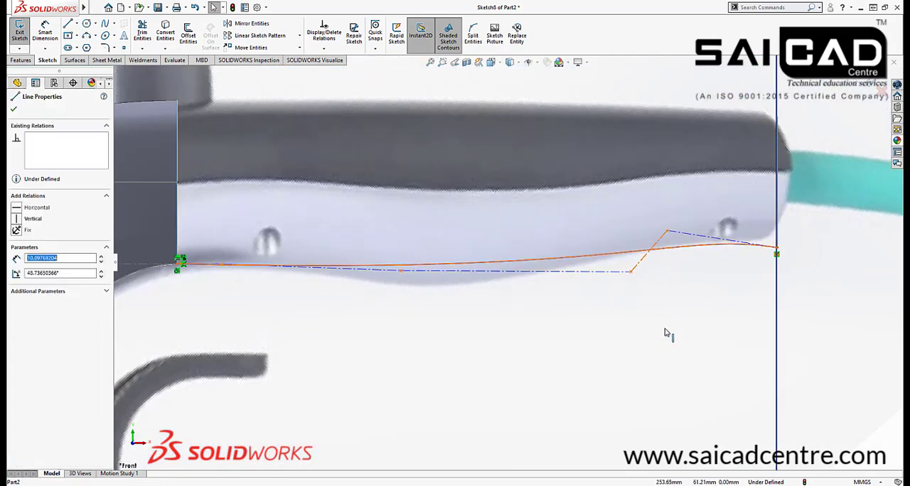
{"action": "left_click", "coordinate": [703, 379]}
{"action": "left_click", "coordinate": [641, 262]}
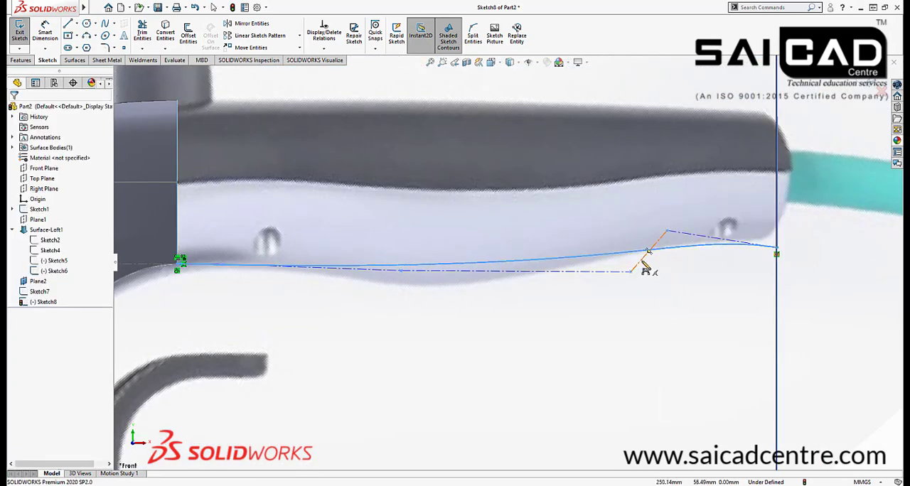
{"action": "left_click", "coordinate": [546, 271]}
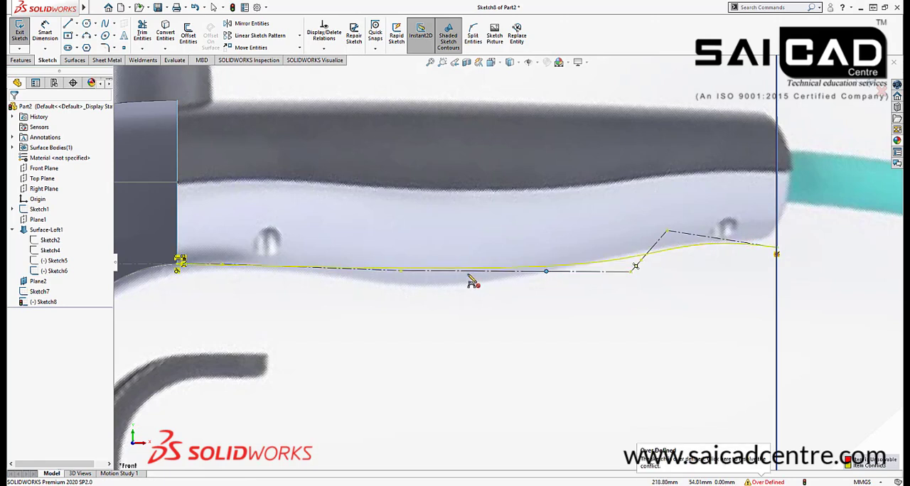
{"action": "left_click", "coordinate": [422, 272]}
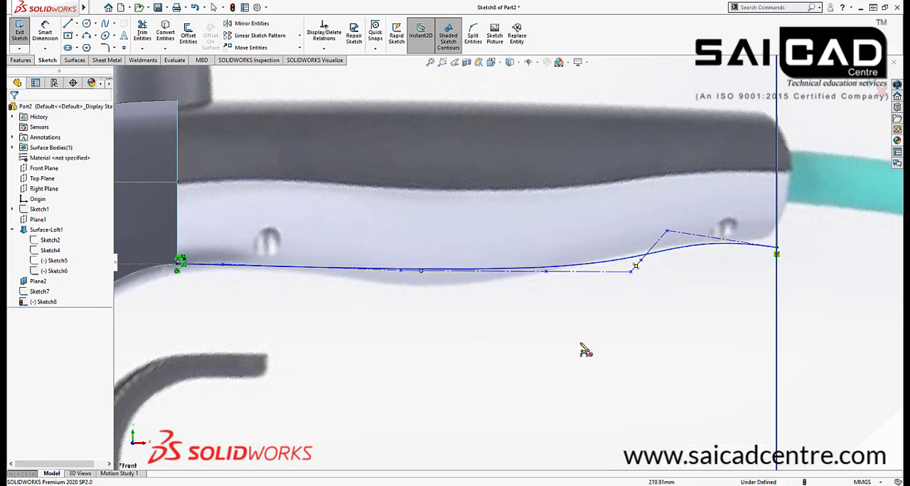
{"action": "right_click", "coordinate": [510, 323]}
{"action": "left_click", "coordinate": [534, 329]}
Move three mid-handle control vertices to about X 187.78, Y 54.34; X 194.51, Y 50.52; and X 202.56, Y 47.88 mm
{"action": "scroll", "coordinate": [536, 293], "scroll_direction": "down", "scroll_amount": 2}
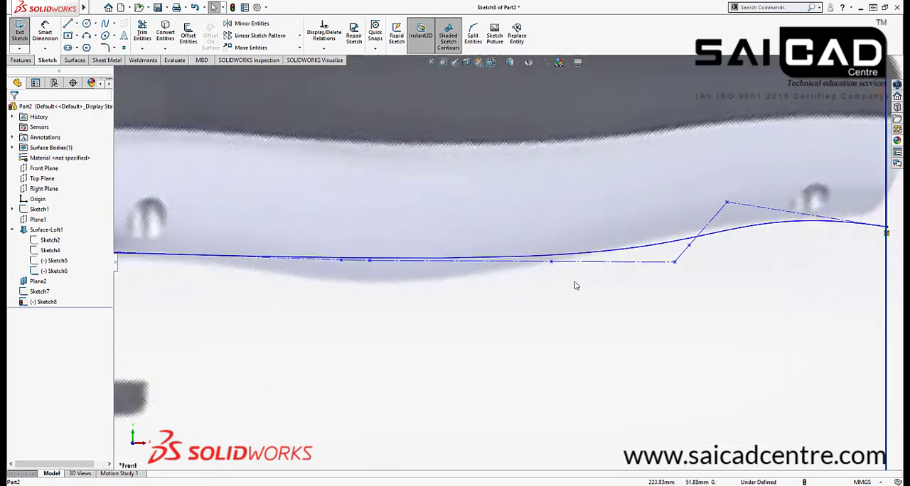
{"action": "scroll", "coordinate": [709, 247], "scroll_direction": "up", "scroll_amount": 2}
{"action": "scroll", "coordinate": [593, 269], "scroll_direction": "down", "scroll_amount": 1}
{"action": "scroll", "coordinate": [215, 269], "scroll_direction": "down", "scroll_amount": 2}
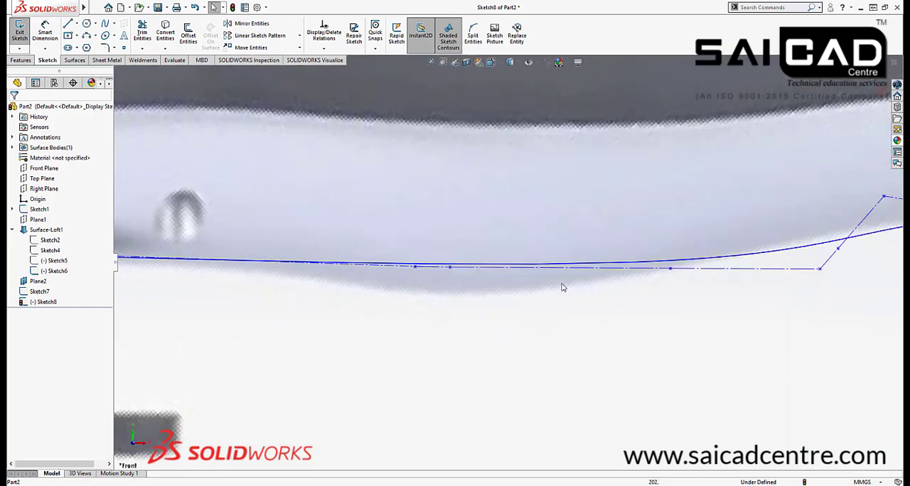
{"action": "scroll", "coordinate": [562, 286], "scroll_direction": "up", "scroll_amount": 1}
{"action": "scroll", "coordinate": [259, 263], "scroll_direction": "up", "scroll_amount": 2}
{"action": "scroll", "coordinate": [528, 281], "scroll_direction": "down", "scroll_amount": 2}
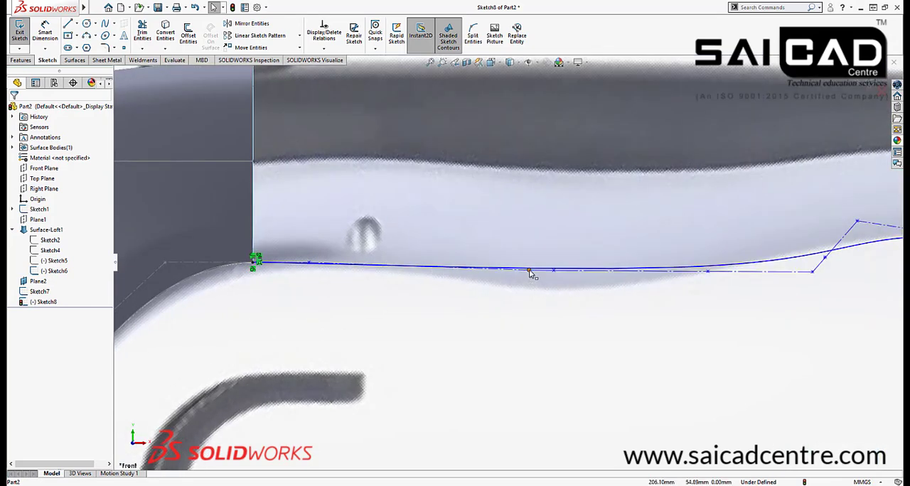
{"action": "left_click_drag", "start_coordinate": [530, 272], "coordinate": [406, 273]}
{"action": "left_click_drag", "start_coordinate": [553, 271], "coordinate": [460, 301]}
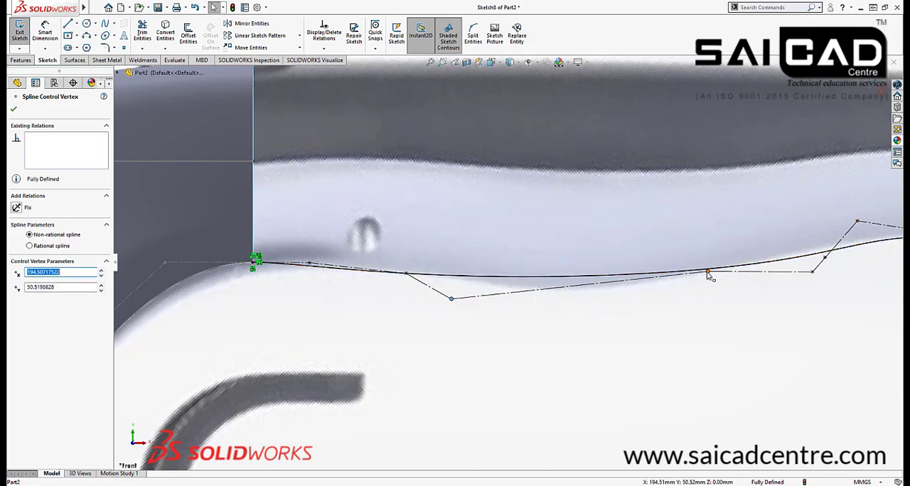
{"action": "left_click_drag", "start_coordinate": [708, 271], "coordinate": [582, 302]}
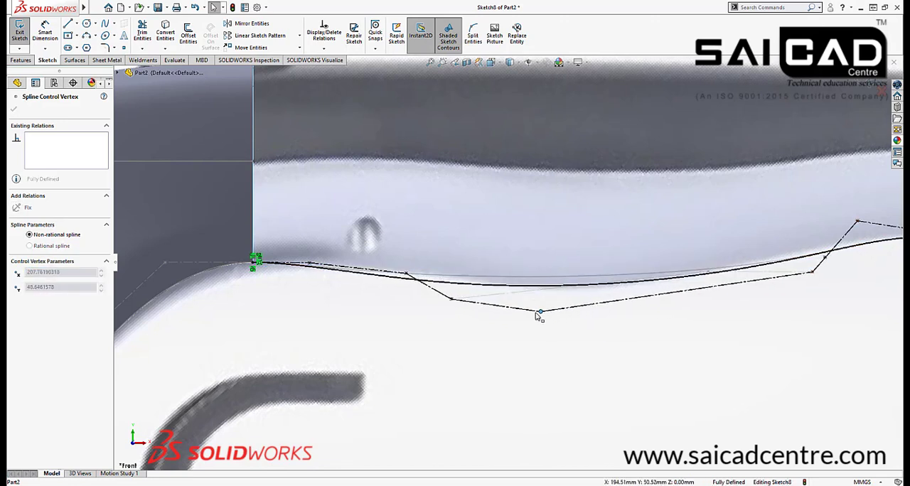
{"action": "left_click_drag", "start_coordinate": [511, 318], "coordinate": [507, 319]}
Reposition the control vertices near the body so the spline follows the handle's lower edge below the first screw hole
{"action": "left_click", "coordinate": [406, 275]}
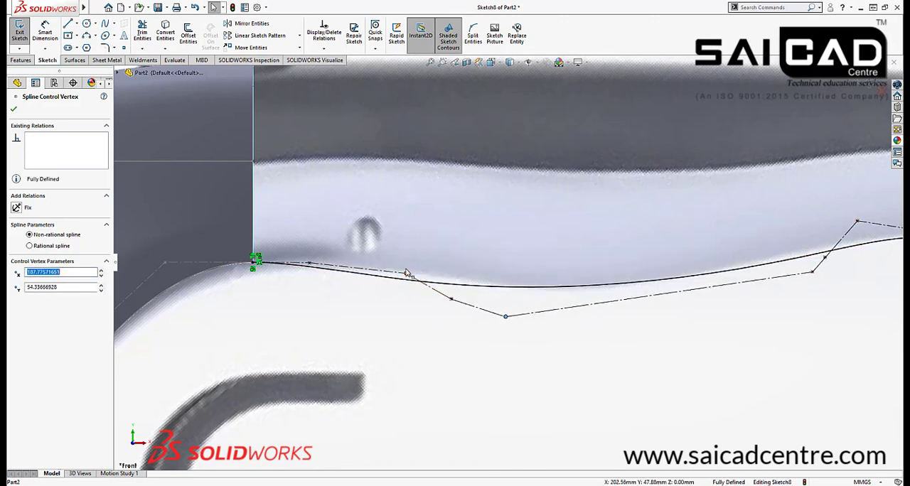
{"action": "mouse_move", "coordinate": [406, 275]}
{"action": "left_mouse_down"}
{"action": "mouse_move", "coordinate": [398, 263]}
{"action": "mouse_move", "coordinate": [419, 267]}
{"action": "left_mouse_up"}
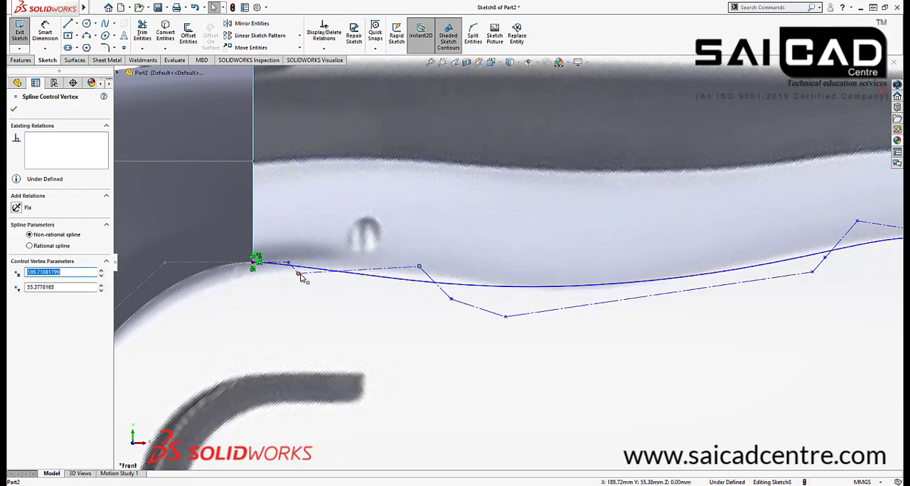
{"action": "left_click_drag", "start_coordinate": [301, 277], "coordinate": [331, 256]}
{"action": "left_click_drag", "start_coordinate": [420, 289], "coordinate": [421, 268]}
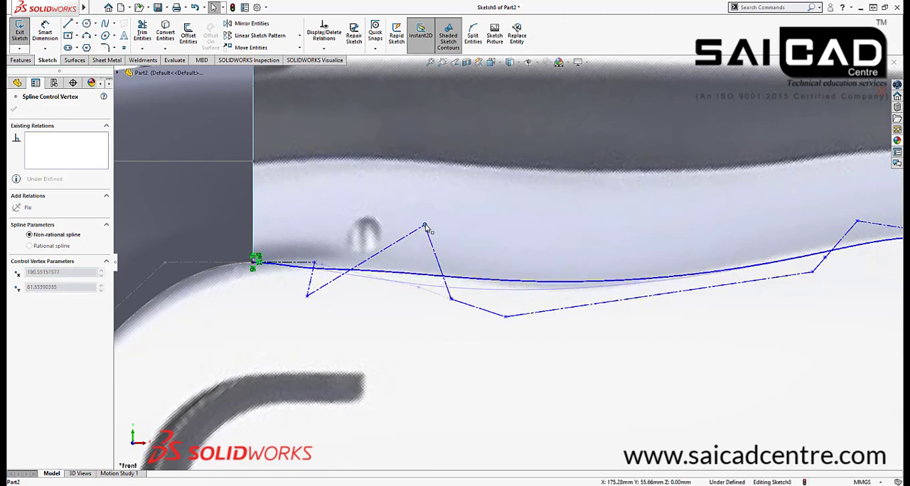
{"action": "left_click_drag", "start_coordinate": [425, 227], "coordinate": [425, 227]}
Move the lowest control vertex to about X 196.38, Y 41.91 mm and the one above it to about X 194.92, Y 53.09 mm
{"action": "left_click_drag", "start_coordinate": [506, 317], "coordinate": [465, 358]}
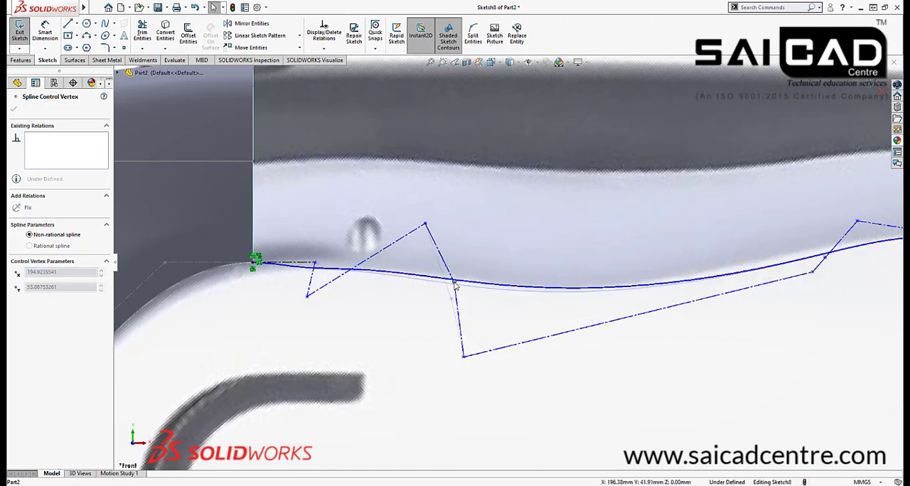
{"action": "scroll", "coordinate": [611, 307], "scroll_direction": "up", "scroll_amount": 2}
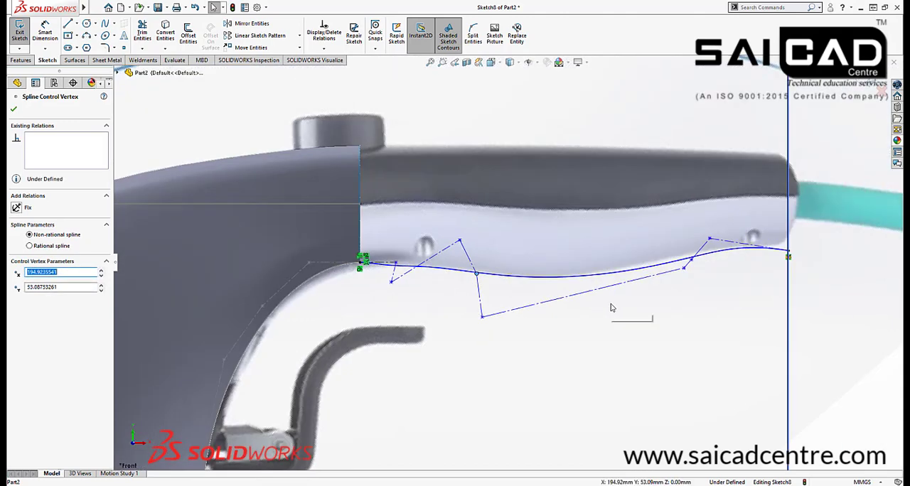
{"action": "scroll", "coordinate": [687, 260], "scroll_direction": "down", "scroll_amount": 2}
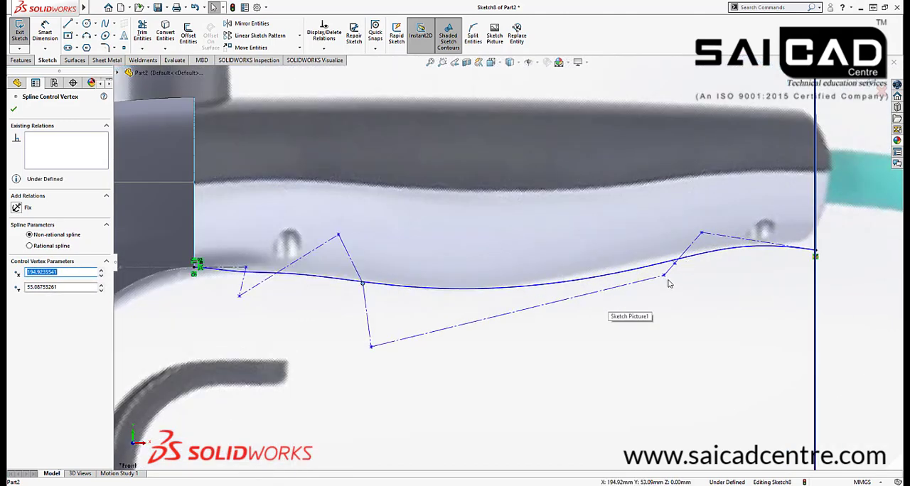
Shift the two control vertices before the second screw hole toward the body to match the handle's rising lower edge
{"action": "left_click_drag", "start_coordinate": [665, 278], "coordinate": [633, 287]}
{"action": "left_click_drag", "start_coordinate": [674, 263], "coordinate": [660, 254]}
{"action": "left_click", "coordinate": [618, 328]}
{"action": "scroll", "coordinate": [615, 326], "scroll_direction": "up", "scroll_amount": 3}
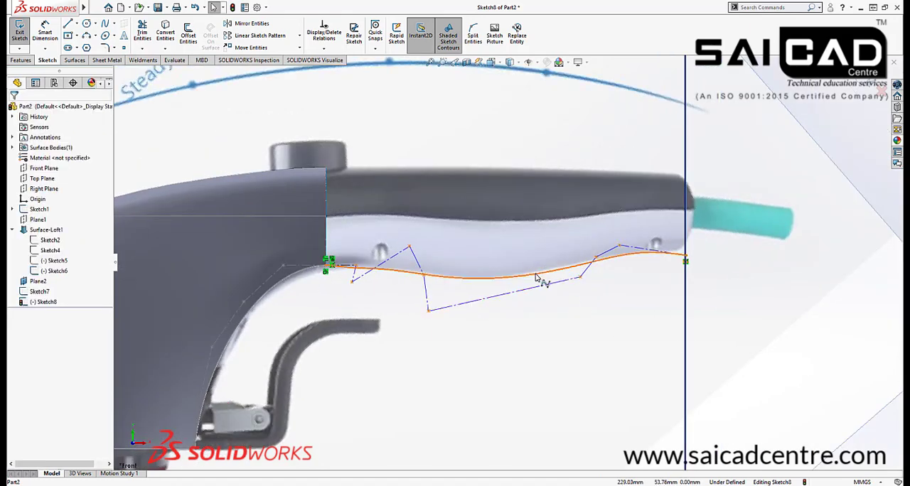
Make the last control-polygon segment at the handle's end horizontal
{"action": "scroll", "coordinate": [650, 254], "scroll_direction": "down", "scroll_amount": 5}
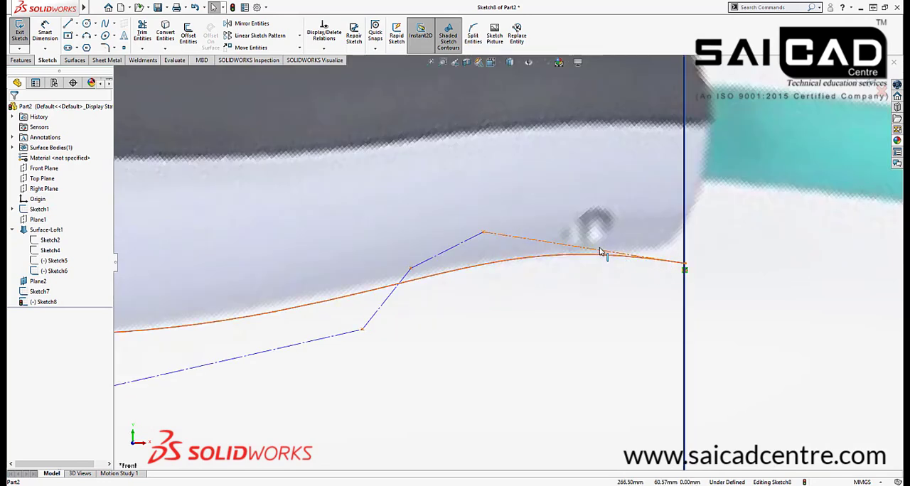
{"action": "left_click", "coordinate": [607, 250]}
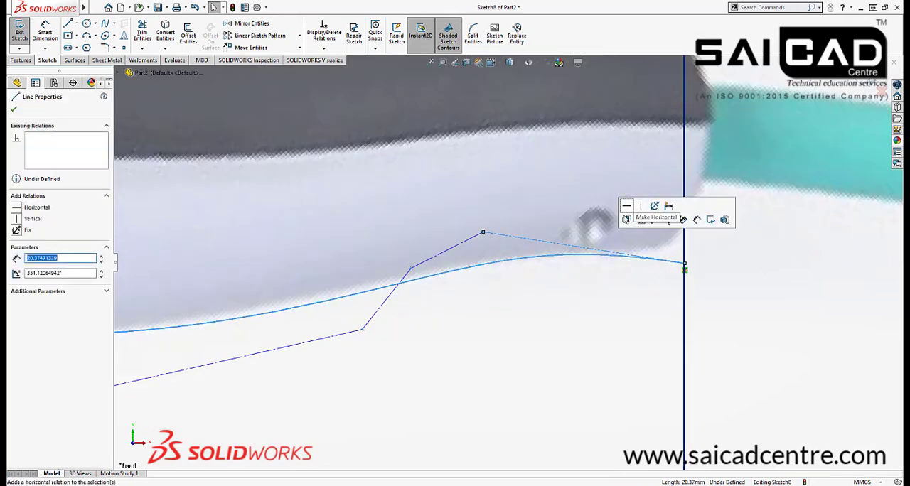
{"action": "left_click", "coordinate": [626, 206]}
{"action": "left_click", "coordinate": [756, 314]}
{"action": "scroll", "coordinate": [646, 272], "scroll_direction": "up", "scroll_amount": 3}
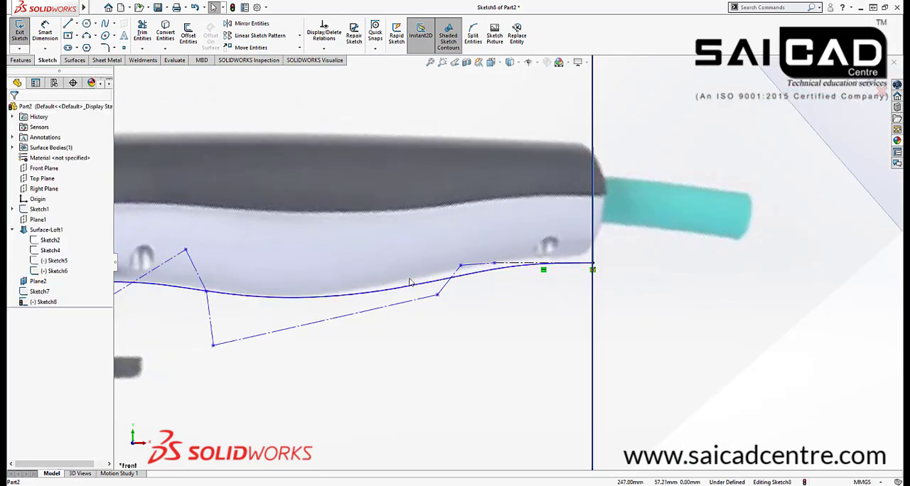
Examine how the lower guide spline follows the reference picture and meets the end profile, and select the Sketch7 profile
{"action": "scroll", "coordinate": [415, 283], "scroll_direction": "down", "scroll_amount": 3}
{"action": "scroll", "coordinate": [604, 270], "scroll_direction": "up", "scroll_amount": 3}
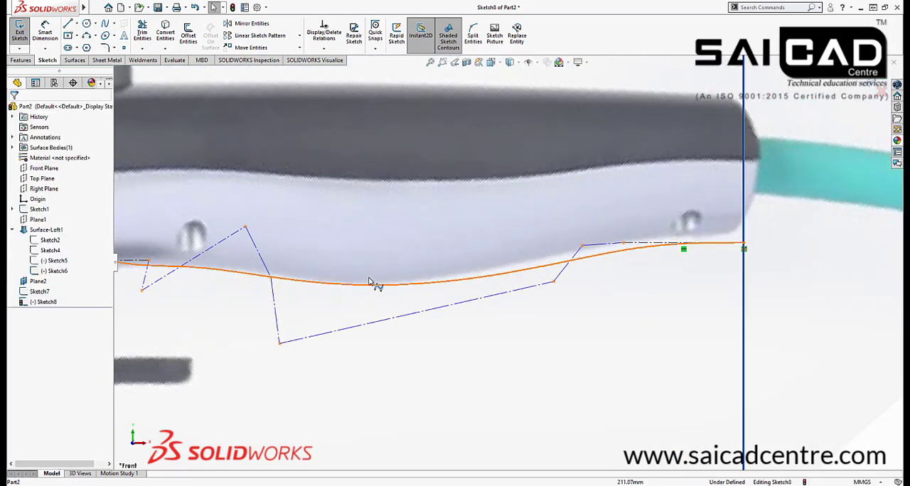
{"action": "scroll", "coordinate": [609, 258], "scroll_direction": "up", "scroll_amount": 2}
{"action": "scroll", "coordinate": [642, 248], "scroll_direction": "down", "scroll_amount": 2}
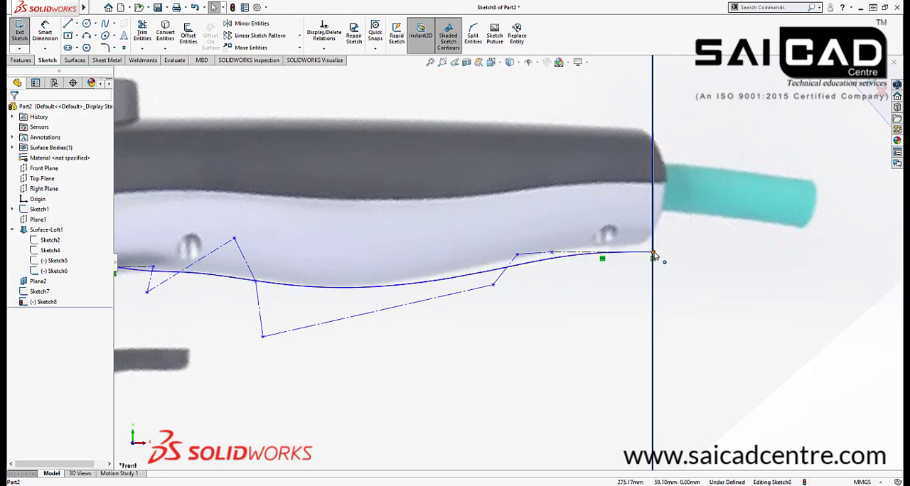
{"action": "scroll", "coordinate": [654, 256], "scroll_direction": "up", "scroll_amount": 2}
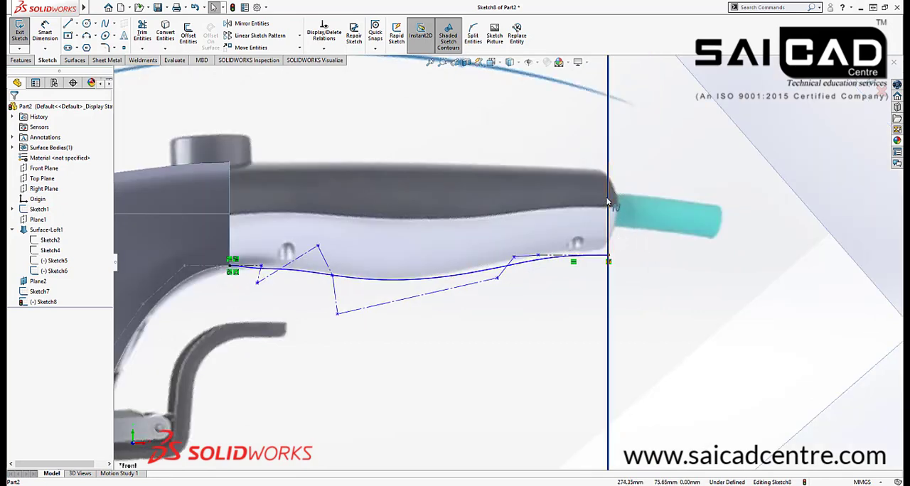
{"action": "scroll", "coordinate": [609, 168], "scroll_direction": "up", "scroll_amount": 2}
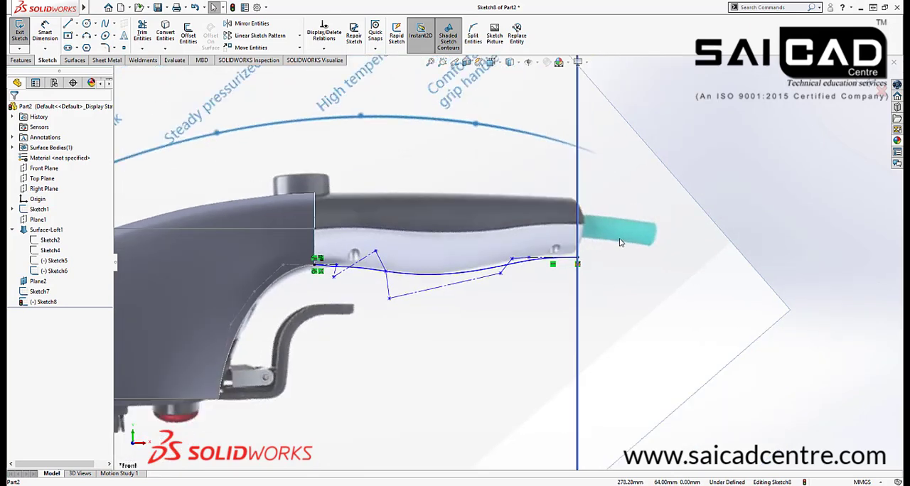
{"action": "scroll", "coordinate": [569, 209], "scroll_direction": "down", "scroll_amount": 3}
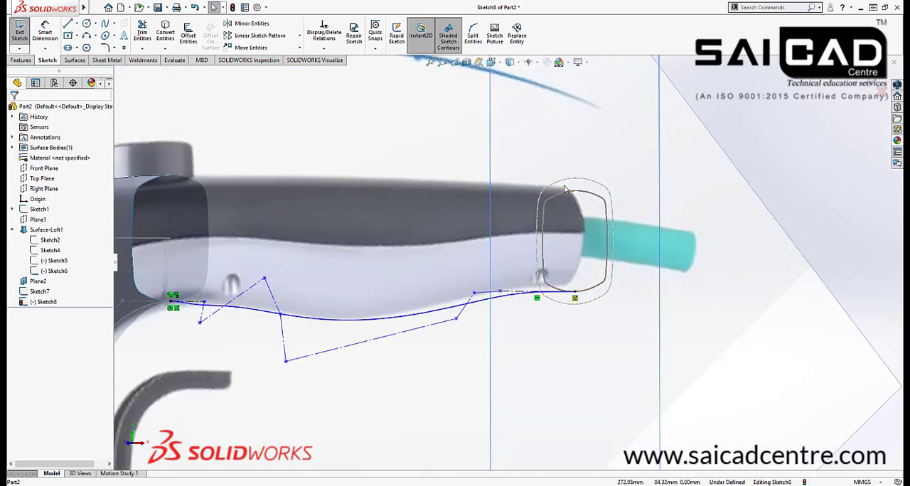
{"action": "scroll", "coordinate": [589, 217], "scroll_direction": "up", "scroll_amount": 2}
{"action": "scroll", "coordinate": [544, 284], "scroll_direction": "down", "scroll_amount": 2}
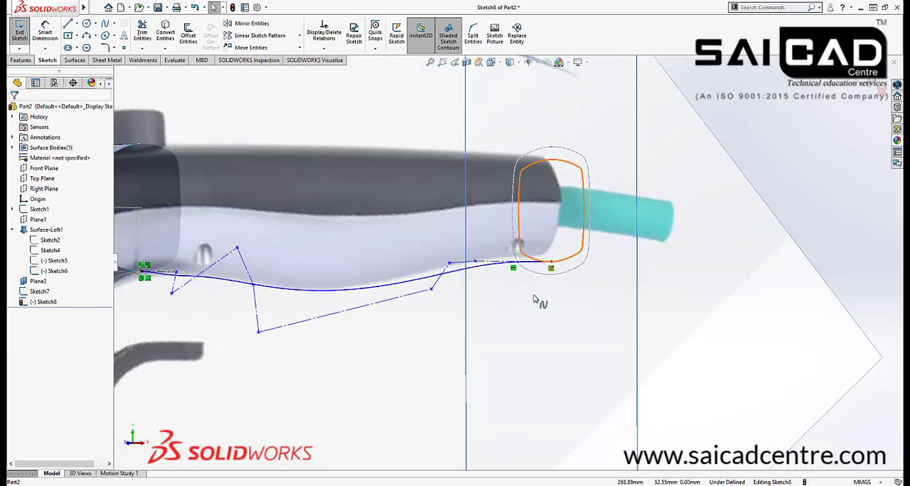
{"action": "scroll", "coordinate": [562, 266], "scroll_direction": "up", "scroll_amount": 3}
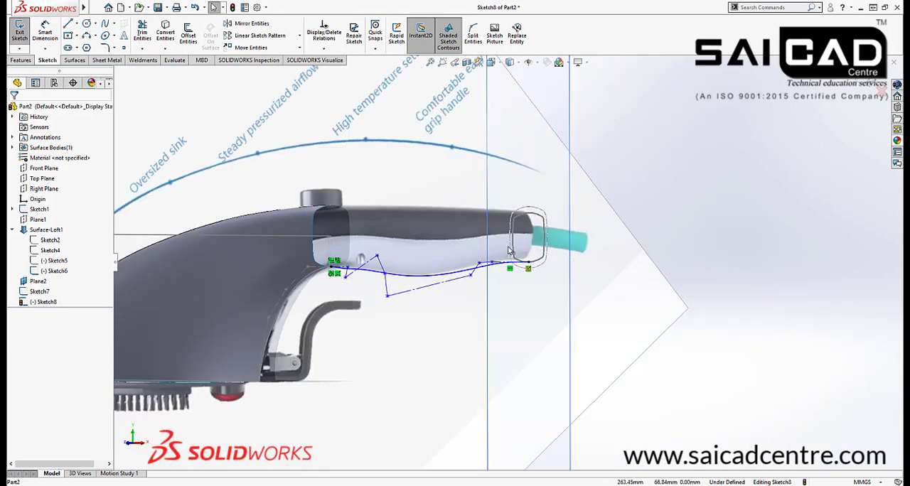
{"action": "left_click", "coordinate": [530, 221]}
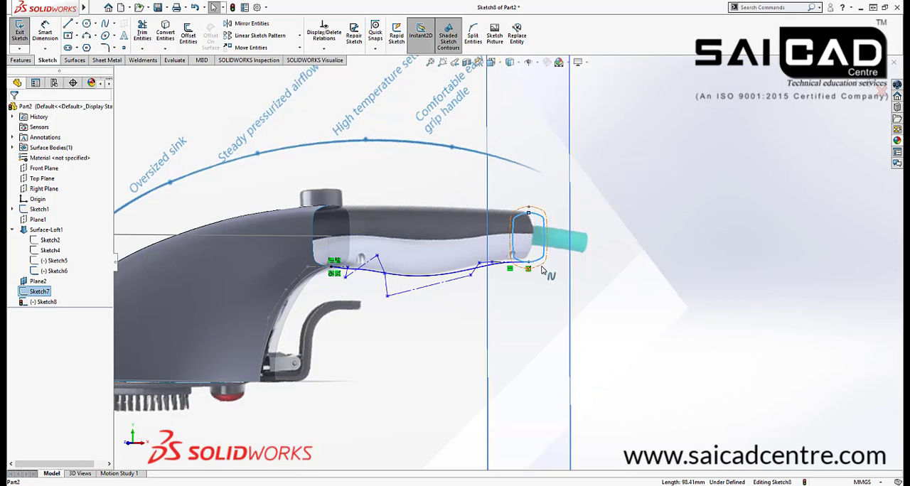
Move the guide spline's control vertex at the end of the first horizontal segment closer to the body joint
{"action": "scroll", "coordinate": [526, 284], "scroll_direction": "down", "scroll_amount": 5}
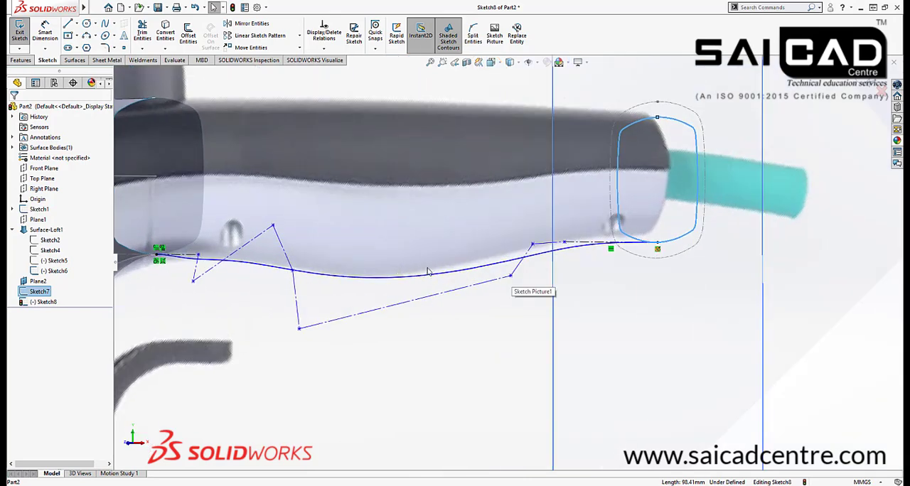
{"action": "mouse_move", "coordinate": [463, 267]}
{"action": "middle_mouse_down"}
{"action": "mouse_move", "coordinate": [493, 260]}
{"action": "mouse_move", "coordinate": [356, 260]}
{"action": "middle_mouse_up"}
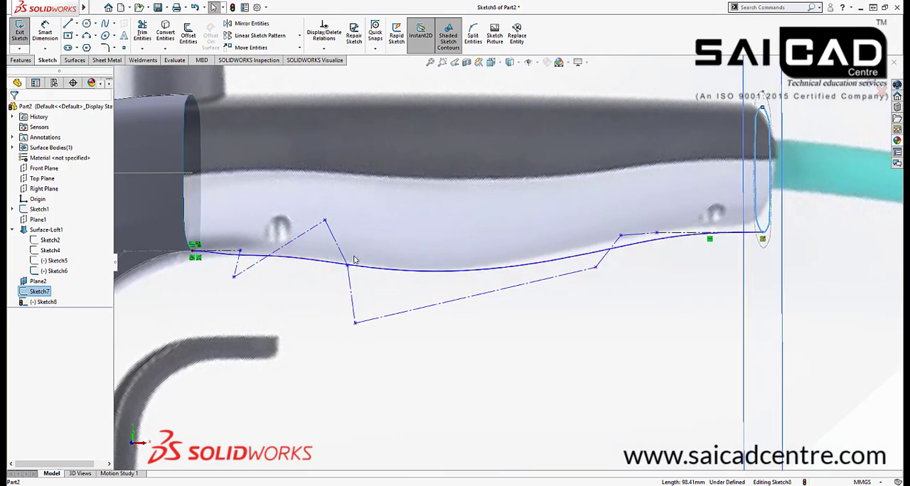
{"action": "scroll", "coordinate": [329, 253], "scroll_direction": "down", "scroll_amount": 5}
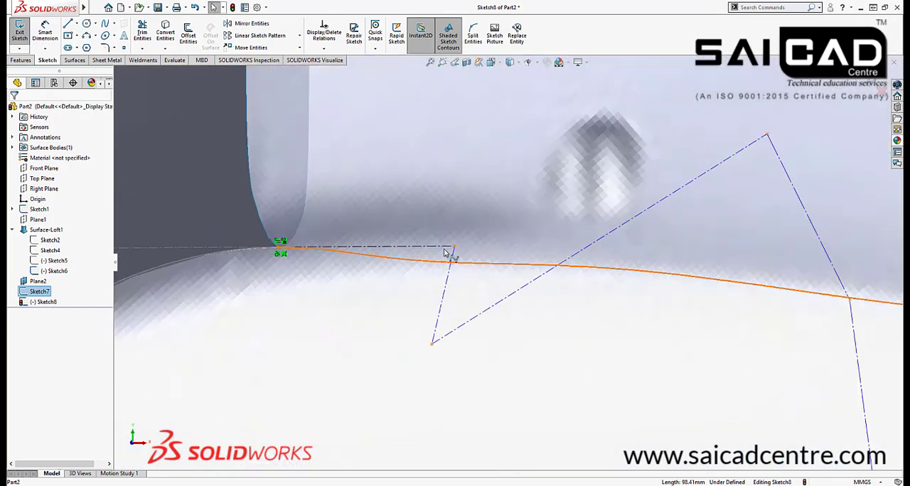
{"action": "left_click", "coordinate": [452, 250]}
{"action": "left_click_drag", "start_coordinate": [455, 249], "coordinate": [348, 248]}
{"action": "left_click", "coordinate": [324, 294]}
{"action": "scroll", "coordinate": [324, 294], "scroll_direction": "up", "scroll_amount": 5}
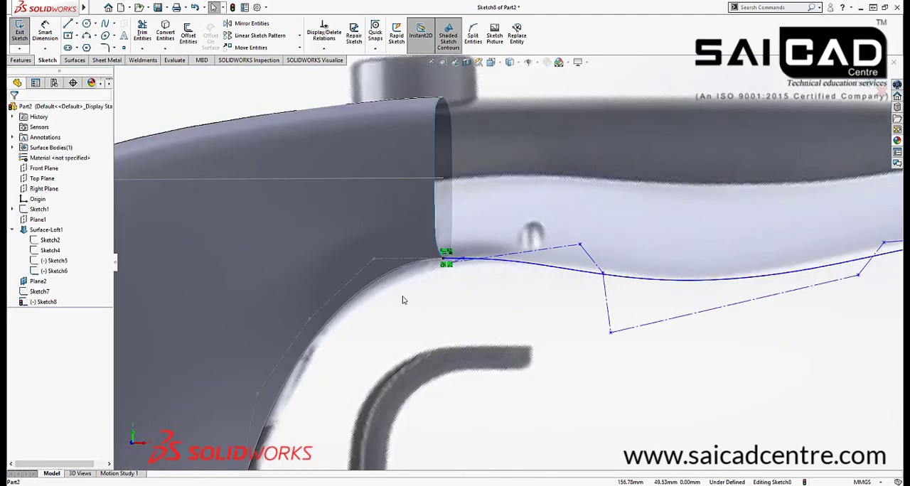
Exit the sketch and examine how the lower guide spline continues from the body's lower edge at the joint
{"action": "scroll", "coordinate": [418, 285], "scroll_direction": "down", "scroll_amount": 5}
{"action": "key", "text": "f"}
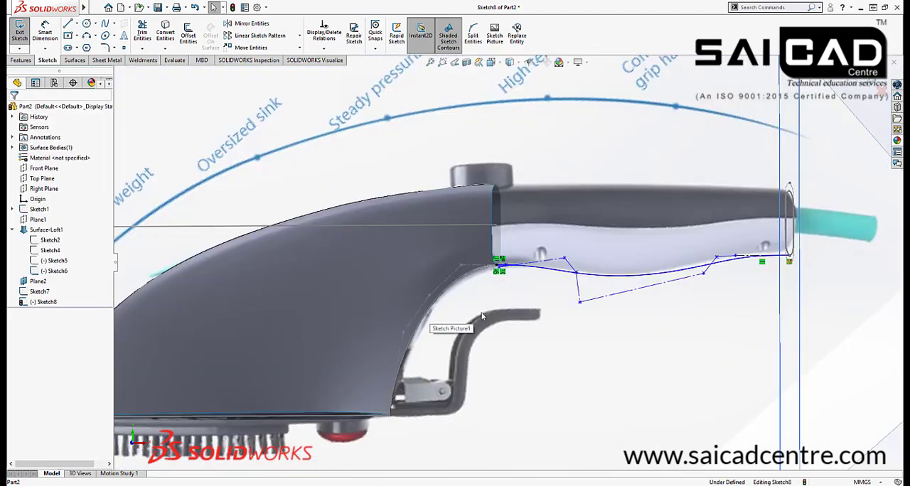
{"action": "left_click", "coordinate": [869, 85]}
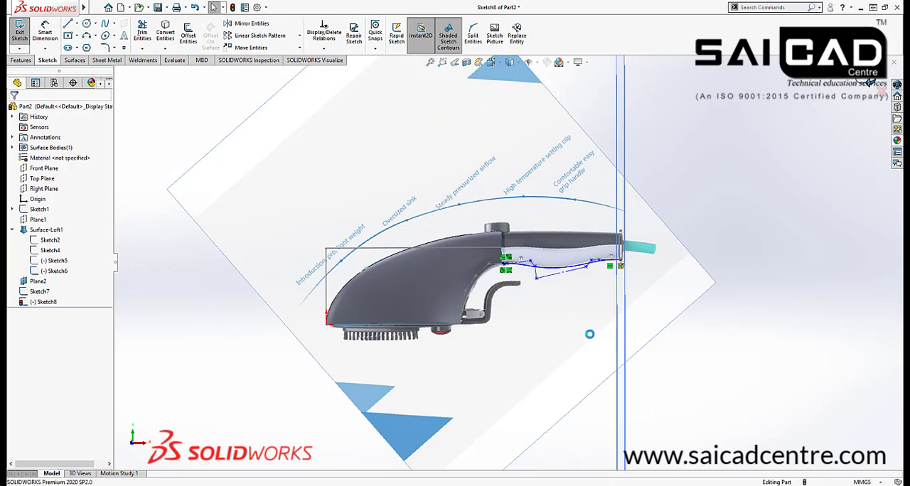
{"action": "scroll", "coordinate": [503, 295], "scroll_direction": "down", "scroll_amount": 5}
{"action": "scroll", "coordinate": [471, 245], "scroll_direction": "down", "scroll_amount": 3}
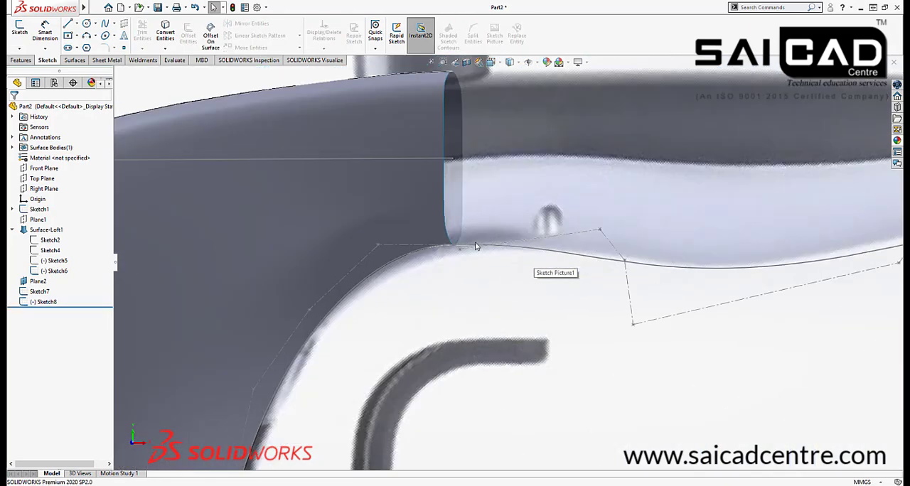
{"action": "scroll", "coordinate": [470, 247], "scroll_direction": "down", "scroll_amount": 4}
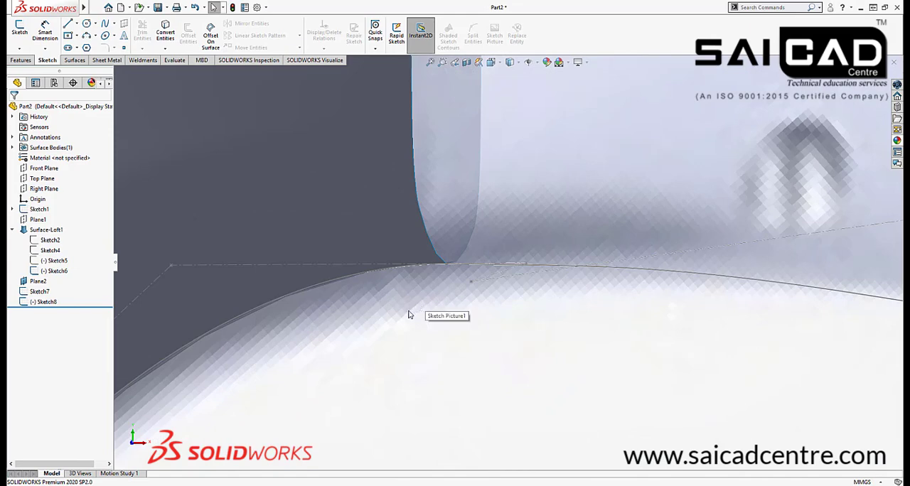
{"action": "scroll", "coordinate": [409, 315], "scroll_direction": "up", "scroll_amount": 10}
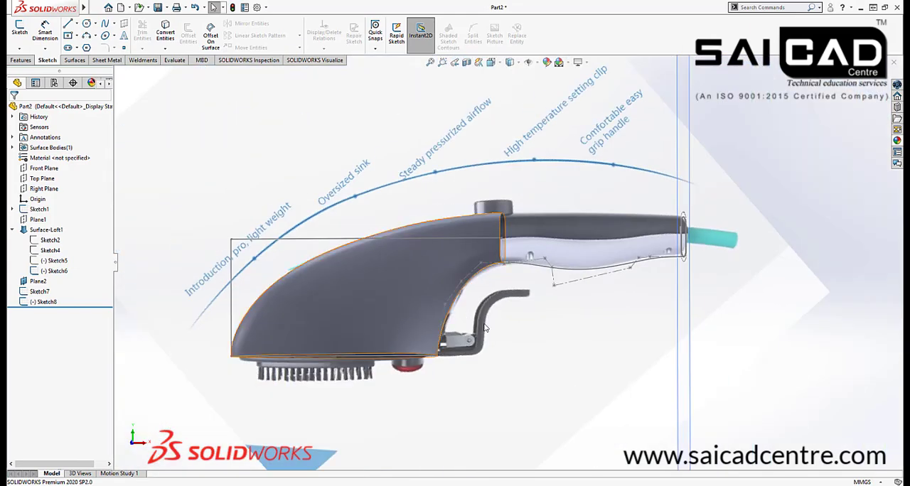
Reopen the lower guide spline's sketch for editing and show the spline's curvature combs
{"action": "double_click", "coordinate": [545, 269]}
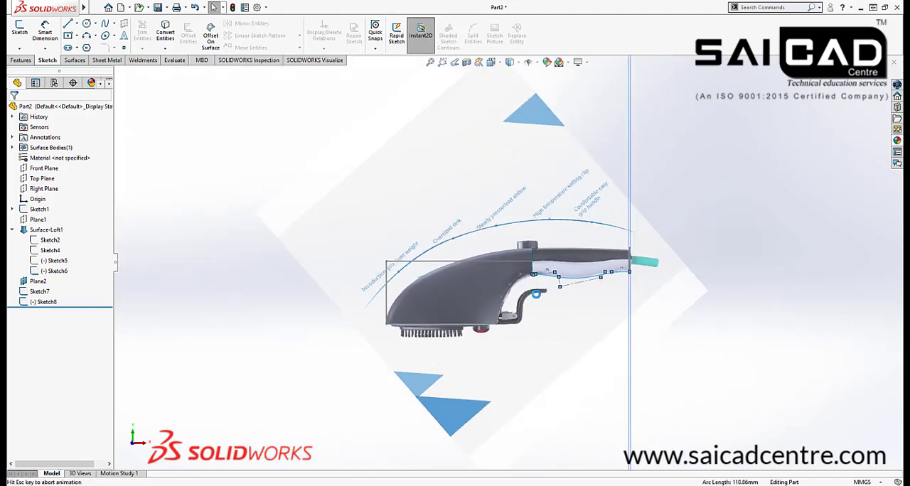
{"action": "scroll", "coordinate": [564, 283], "scroll_direction": "down", "scroll_amount": 3}
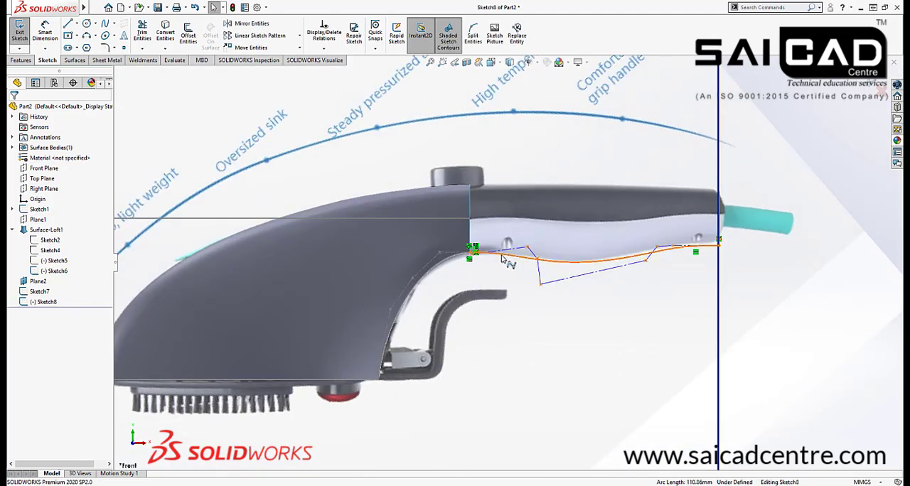
{"action": "right_click", "coordinate": [502, 255]}
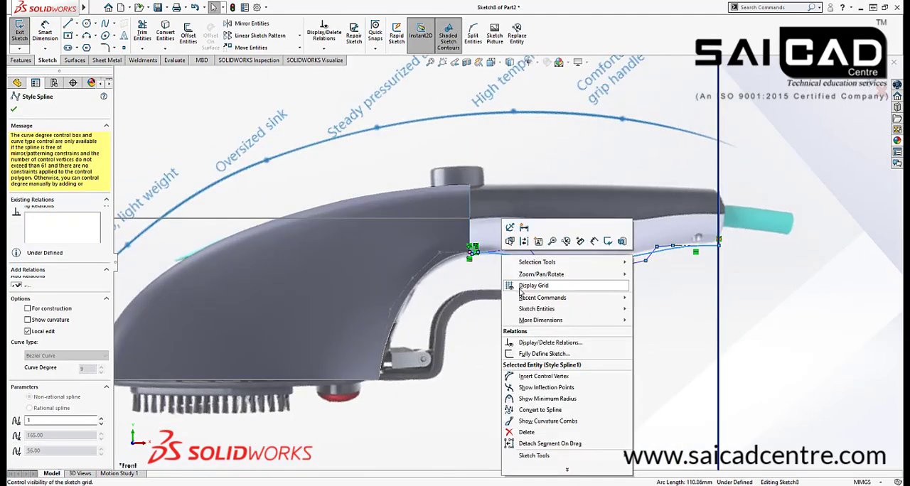
{"action": "left_click", "coordinate": [526, 422]}
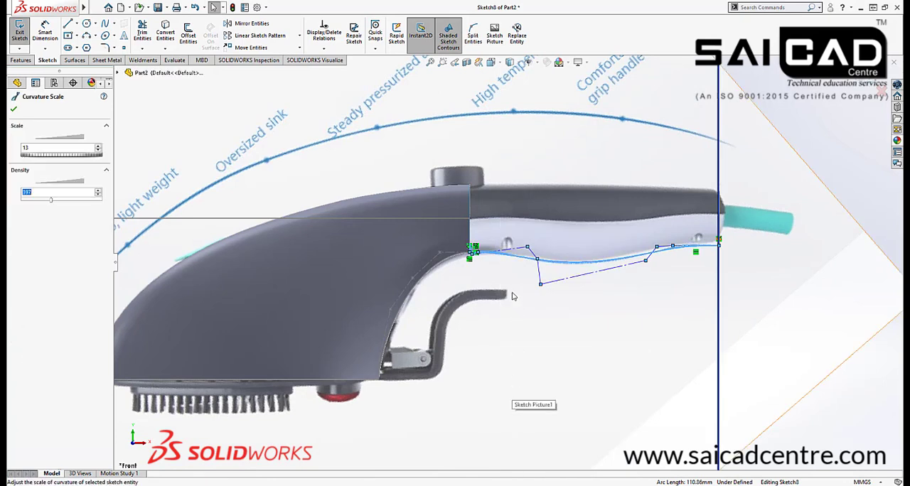
Set the guide spline's curvature comb scale to 2 and the density to 1000
{"action": "scroll", "coordinate": [509, 261], "scroll_direction": "down", "scroll_amount": 1}
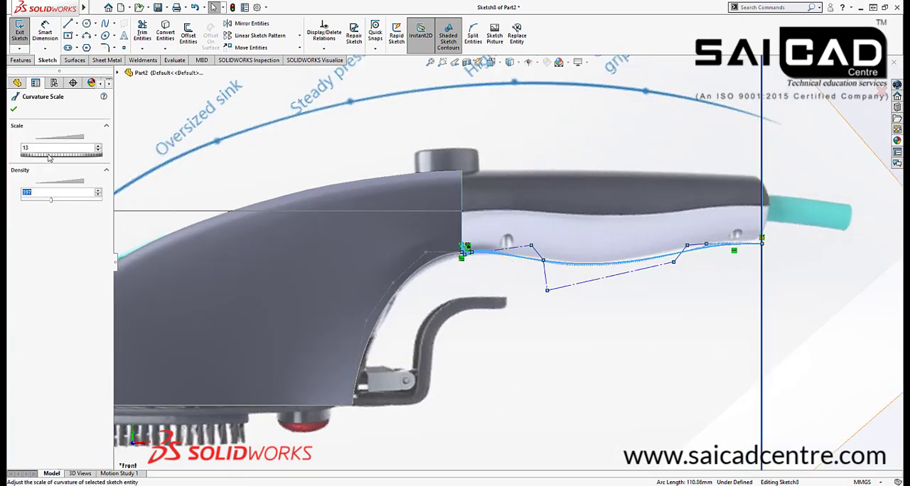
{"action": "left_click_drag", "start_coordinate": [49, 155], "coordinate": [228, 155]}
{"action": "left_click_drag", "start_coordinate": [44, 156], "coordinate": [372, 180]}
{"action": "scroll", "coordinate": [485, 256], "scroll_direction": "down", "scroll_amount": 5}
{"action": "scroll", "coordinate": [486, 270], "scroll_direction": "down", "scroll_amount": 3}
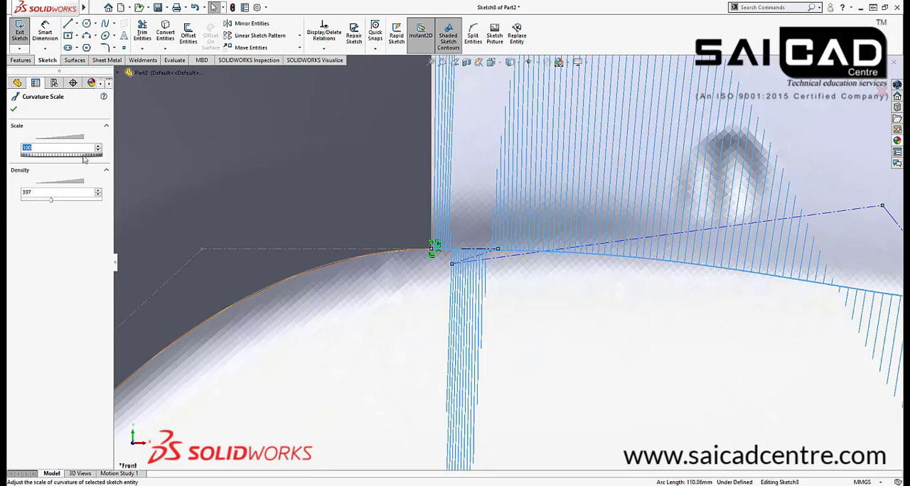
{"action": "left_click_drag", "start_coordinate": [50, 204], "coordinate": [151, 202]}
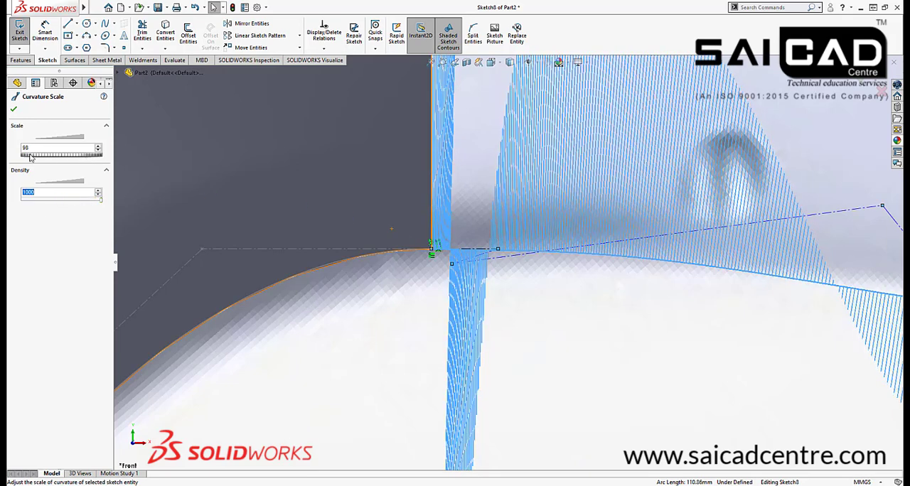
{"action": "left_click_drag", "start_coordinate": [30, 158], "coordinate": [7, 160]}
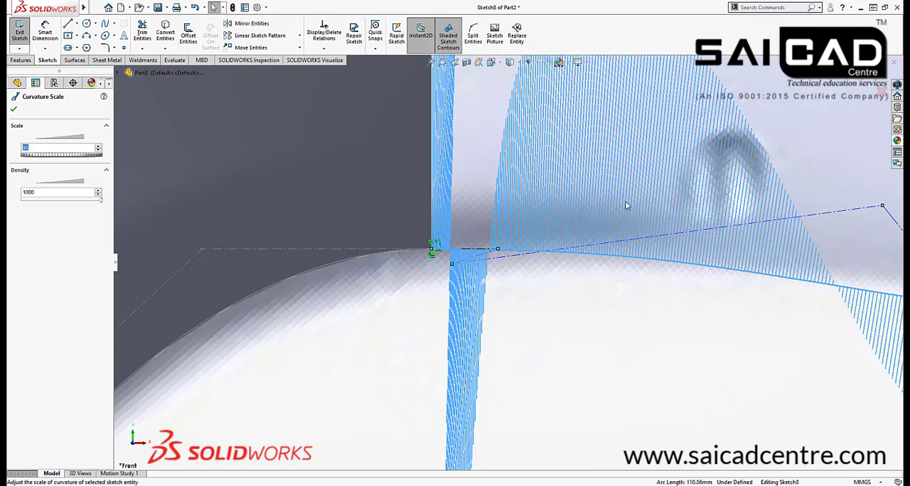
{"action": "left_click_drag", "start_coordinate": [899, 160], "coordinate": [120, 320]}
Examine the guide spline's curvature combs where it meets the body edge, and accept the comb settings
{"action": "scroll", "coordinate": [449, 248], "scroll_direction": "down", "scroll_amount": 6}
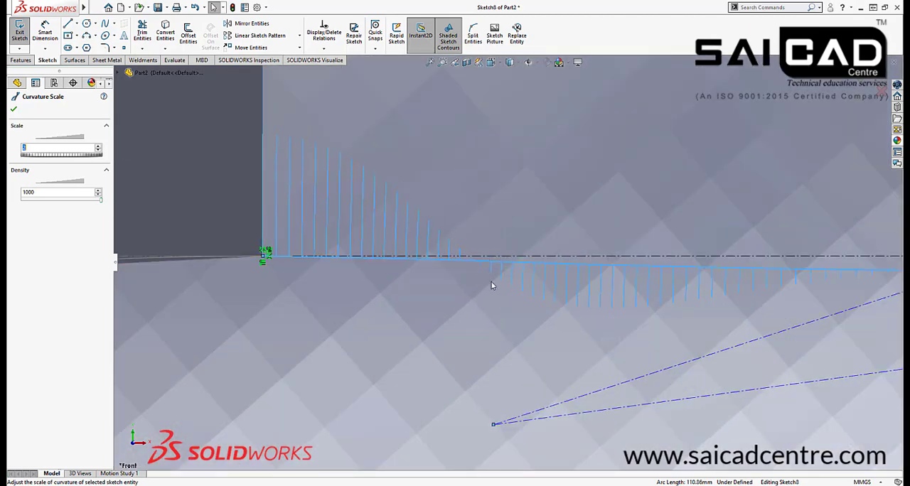
{"action": "scroll", "coordinate": [360, 282], "scroll_direction": "up", "scroll_amount": 4}
{"action": "scroll", "coordinate": [476, 267], "scroll_direction": "down", "scroll_amount": 3}
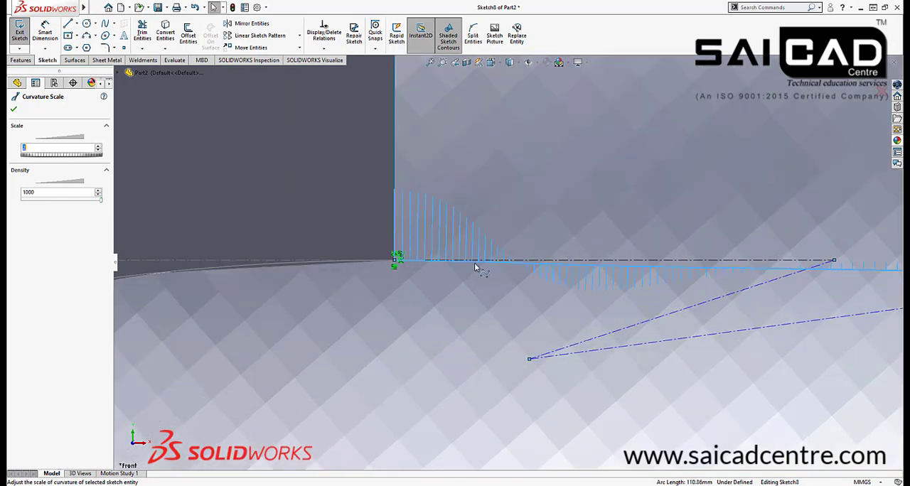
{"action": "scroll", "coordinate": [533, 281], "scroll_direction": "down", "scroll_amount": 2}
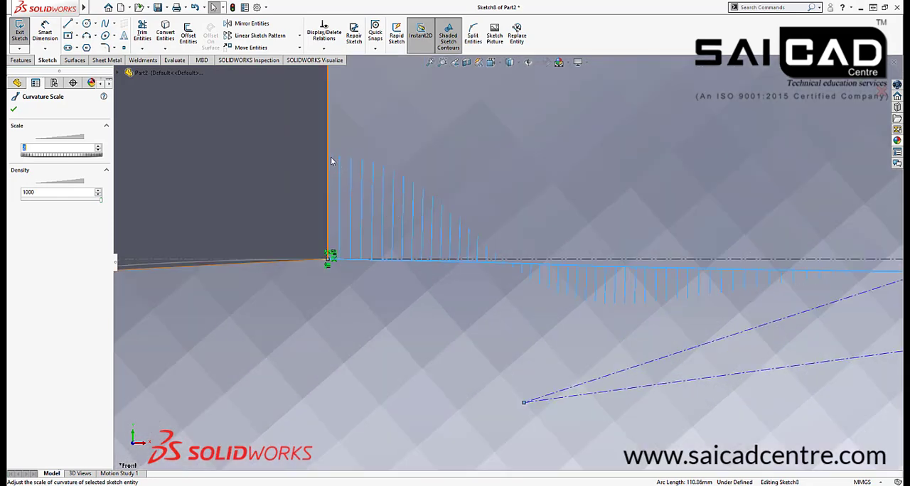
{"action": "scroll", "coordinate": [501, 276], "scroll_direction": "up", "scroll_amount": 5}
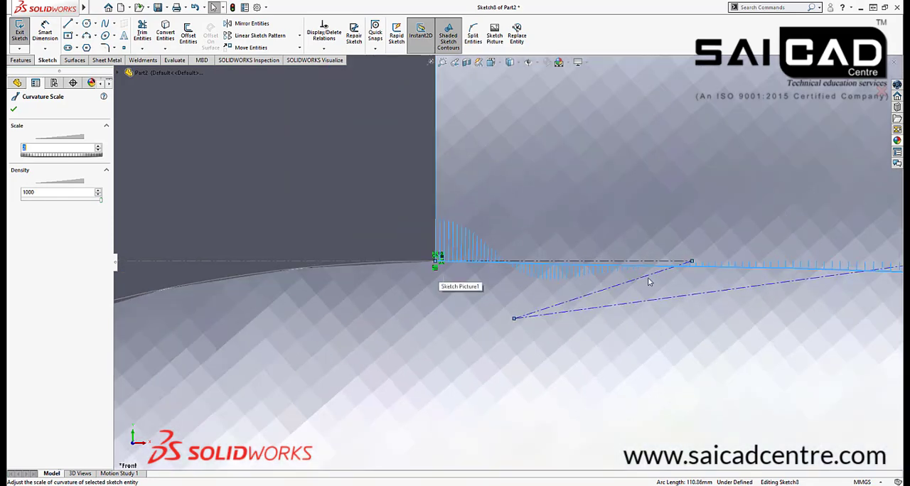
{"action": "scroll", "coordinate": [601, 269], "scroll_direction": "down", "scroll_amount": 3}
{"action": "scroll", "coordinate": [618, 264], "scroll_direction": "down", "scroll_amount": 1}
{"action": "scroll", "coordinate": [495, 284], "scroll_direction": "up", "scroll_amount": 11}
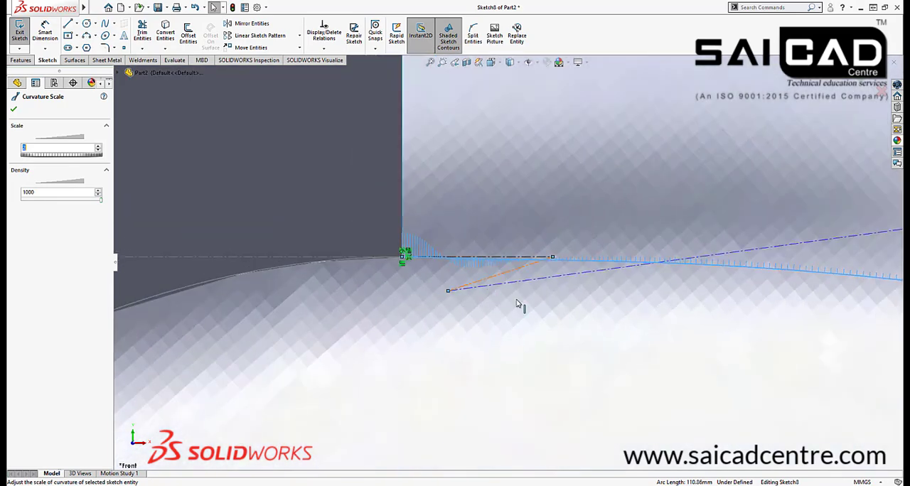
{"action": "scroll", "coordinate": [726, 291], "scroll_direction": "down", "scroll_amount": 4}
{"action": "scroll", "coordinate": [380, 291], "scroll_direction": "up", "scroll_amount": 8}
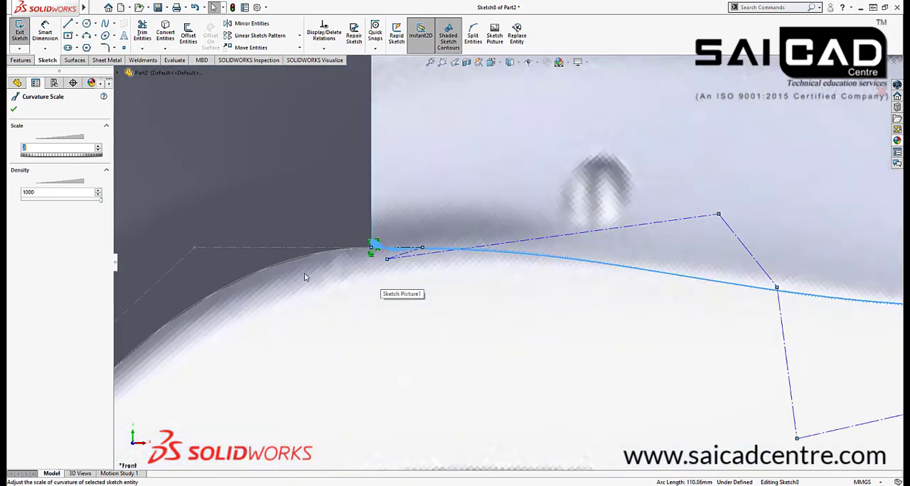
{"action": "scroll", "coordinate": [376, 279], "scroll_direction": "up", "scroll_amount": 2}
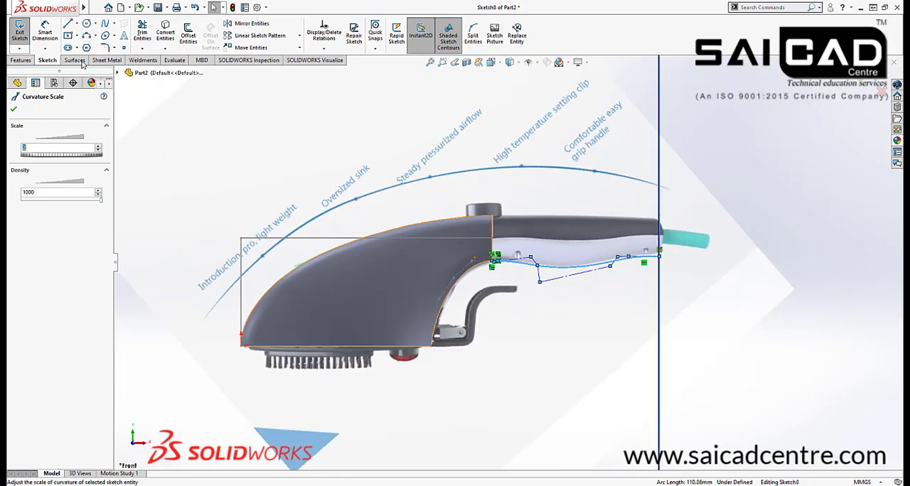
{"action": "left_click", "coordinate": [14, 108]}
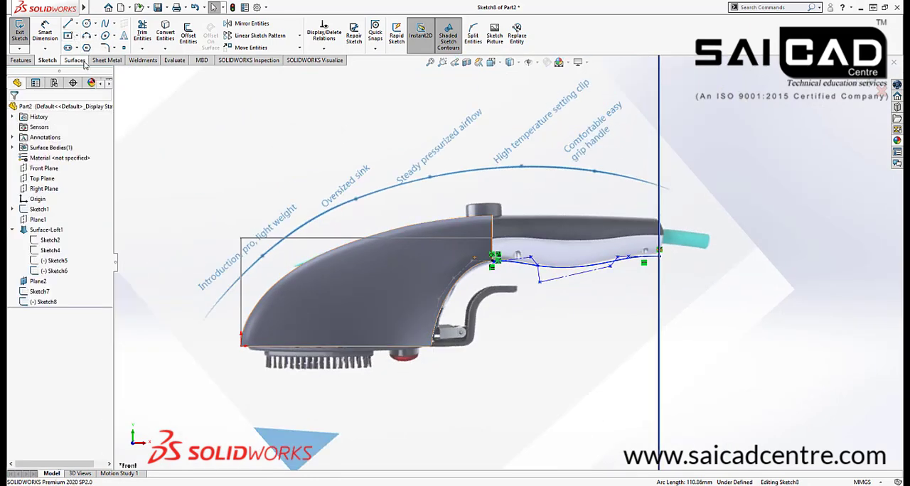
Draw two connected 3-point arcs in the empty area beyond the handle, with radii of about 33.5 mm and 28 mm
{"action": "left_click", "coordinate": [86, 34]}
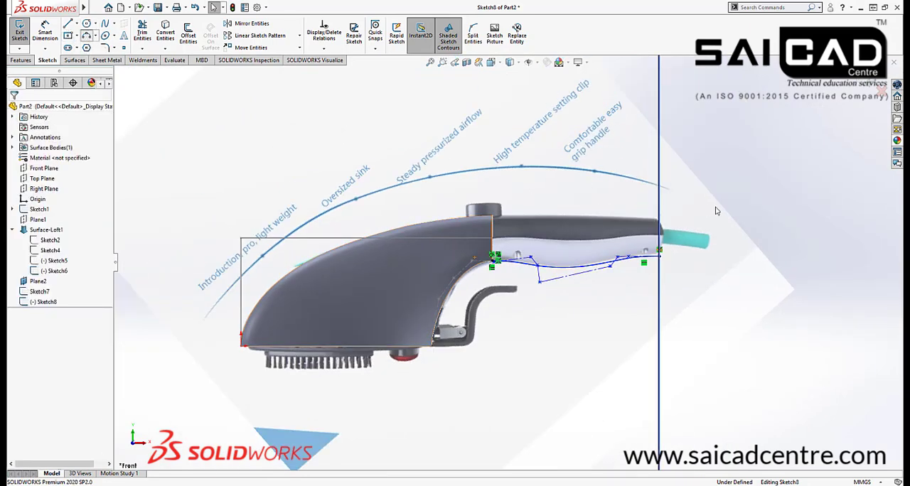
{"action": "scroll", "coordinate": [753, 167], "scroll_direction": "down", "scroll_amount": 2}
{"action": "left_click", "coordinate": [703, 185]}
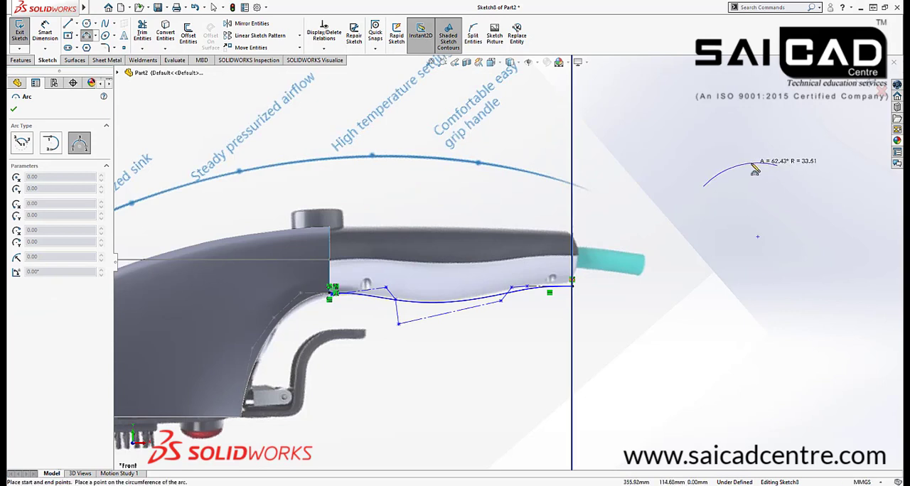
{"action": "left_click", "coordinate": [776, 164]}
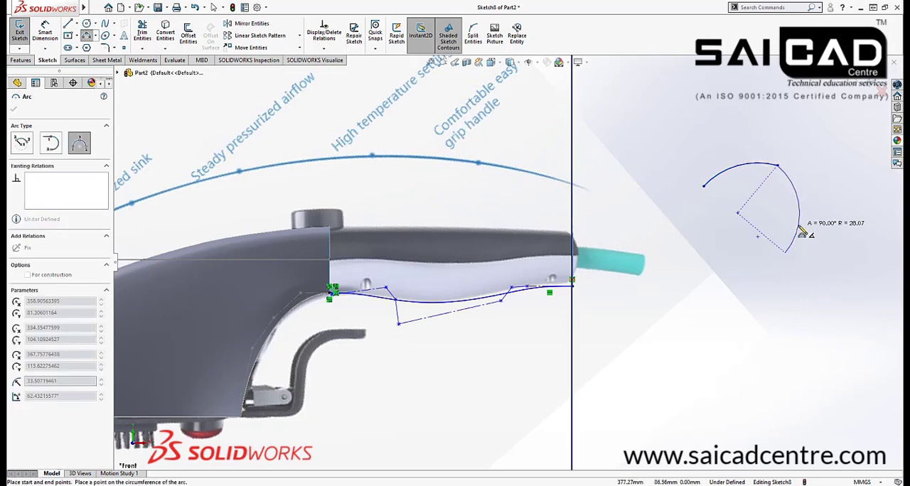
{"action": "left_click", "coordinate": [782, 214]}
{"action": "right_click", "coordinate": [828, 140]}
{"action": "left_click", "coordinate": [828, 144]}
Show curvature combs on both arcs together
{"action": "left_click", "coordinate": [772, 165]}
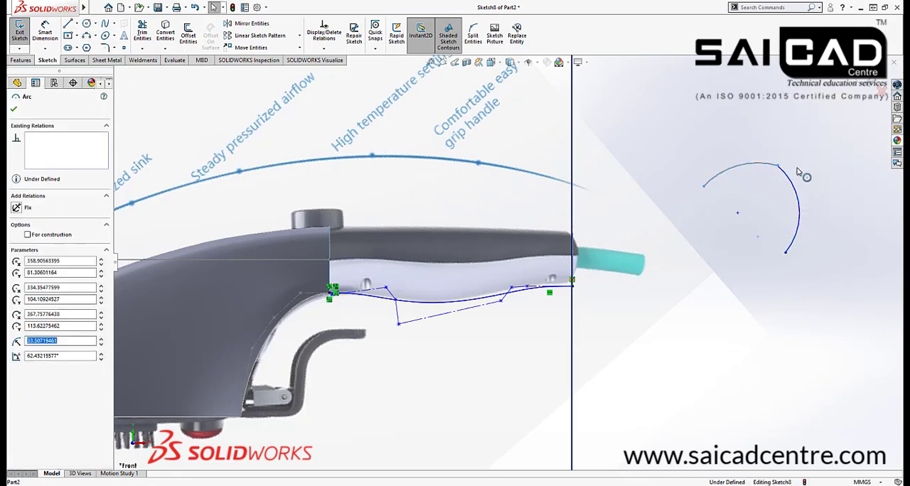
{"action": "scroll", "coordinate": [839, 161], "scroll_direction": "down", "scroll_amount": 2}
{"action": "left_click_drag", "start_coordinate": [777, 146], "coordinate": [682, 227]}
{"action": "right_click", "coordinate": [706, 187]}
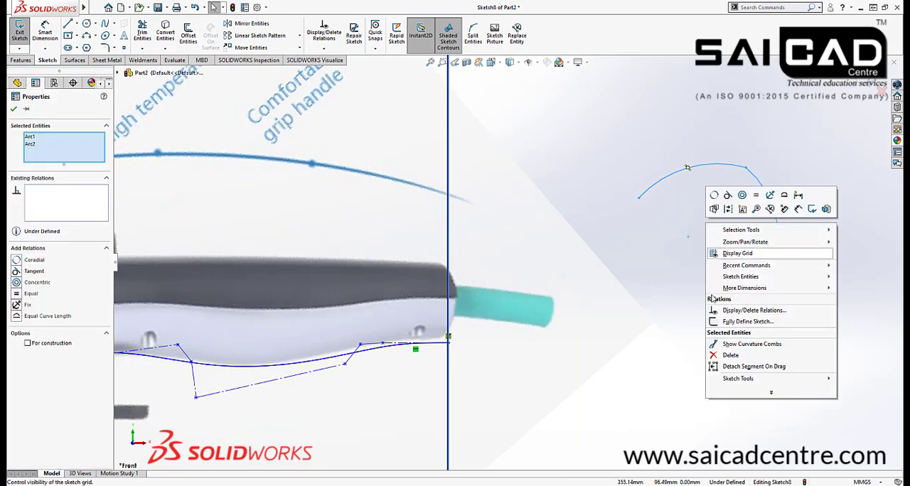
{"action": "left_click", "coordinate": [732, 343]}
{"action": "key", "text": "Escape"}
Examine the direction and length of the curvature combs at the sharp corner where the two arcs meet
{"action": "scroll", "coordinate": [749, 173], "scroll_direction": "down", "scroll_amount": 5}
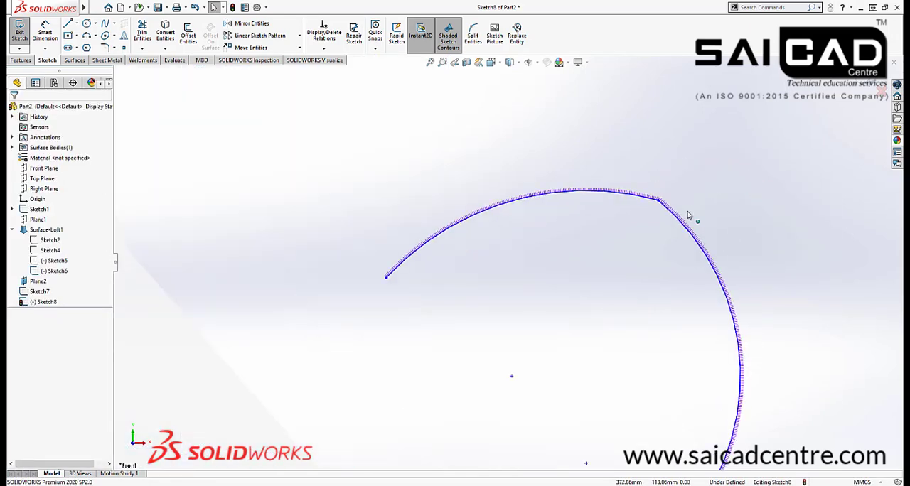
{"action": "scroll", "coordinate": [672, 190], "scroll_direction": "up", "scroll_amount": 4}
{"action": "scroll", "coordinate": [564, 236], "scroll_direction": "down", "scroll_amount": 4}
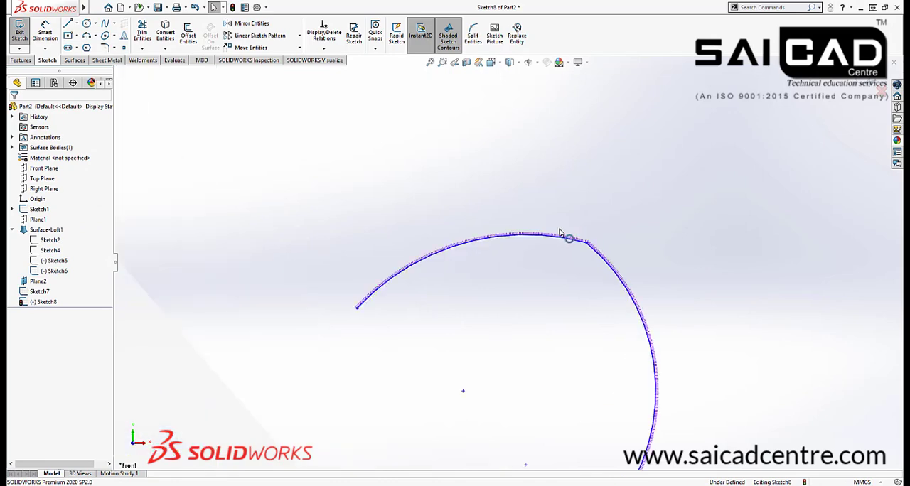
{"action": "scroll", "coordinate": [581, 250], "scroll_direction": "down", "scroll_amount": 3}
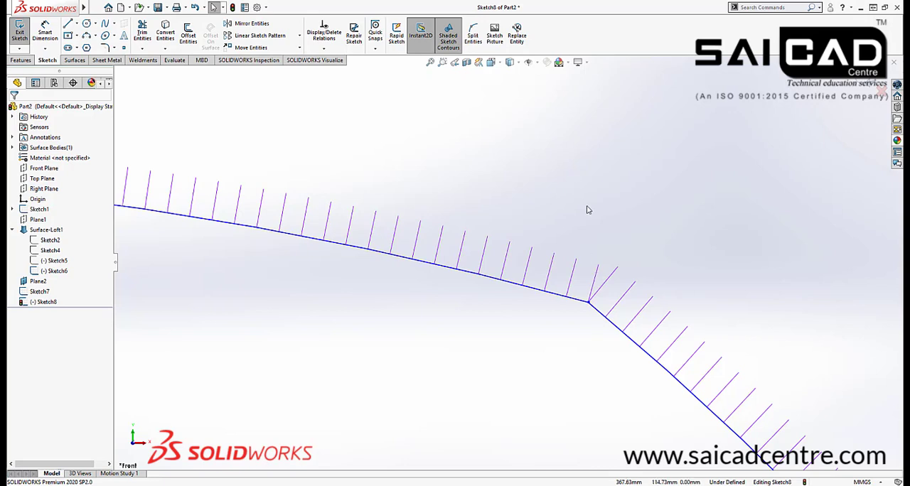
{"action": "scroll", "coordinate": [588, 210], "scroll_direction": "up", "scroll_amount": 7}
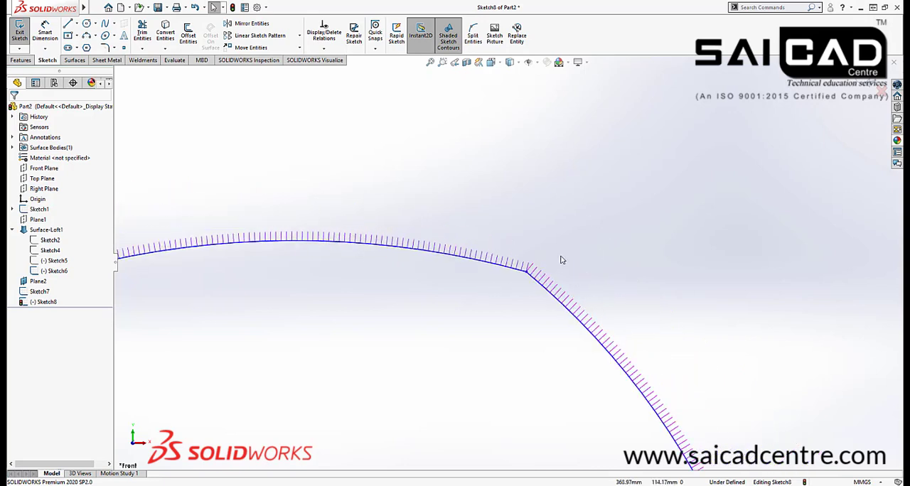
{"action": "scroll", "coordinate": [560, 260], "scroll_direction": "down", "scroll_amount": 5}
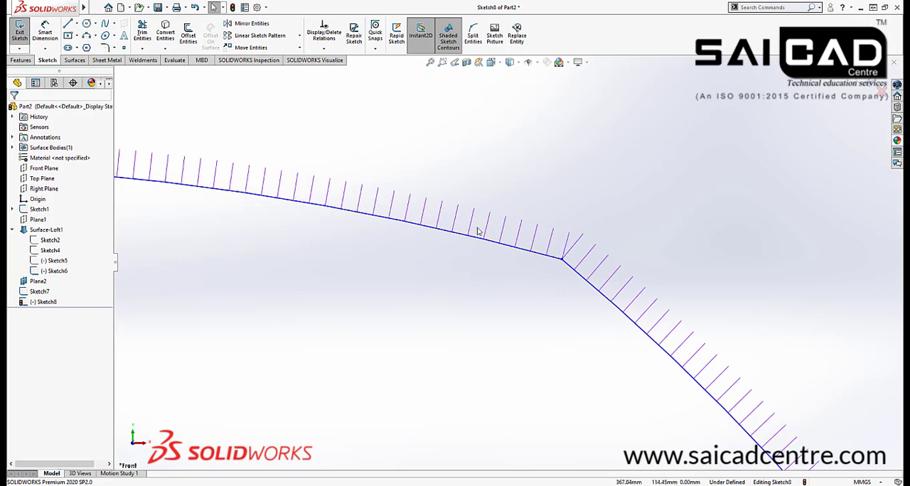
Add a tangent relation between the two connected arcs at their shared corner
{"action": "scroll", "coordinate": [568, 255], "scroll_direction": "down", "scroll_amount": 2}
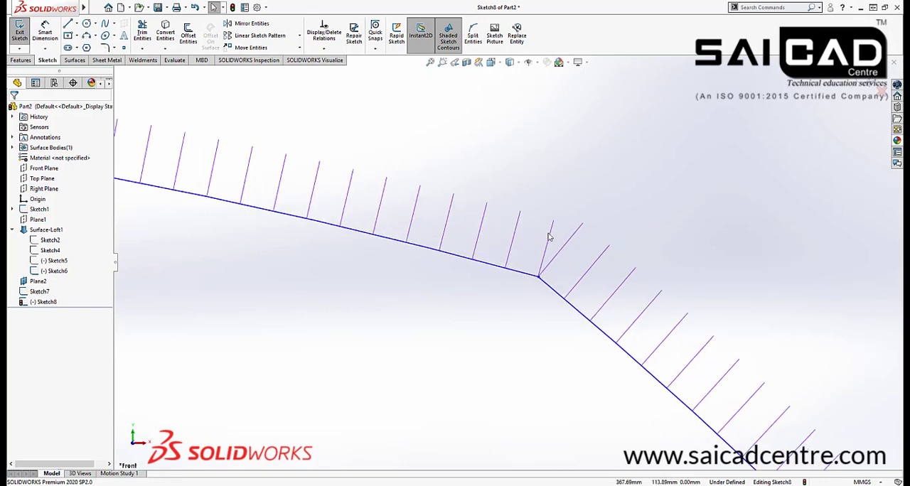
{"action": "scroll", "coordinate": [519, 267], "scroll_direction": "up", "scroll_amount": 2}
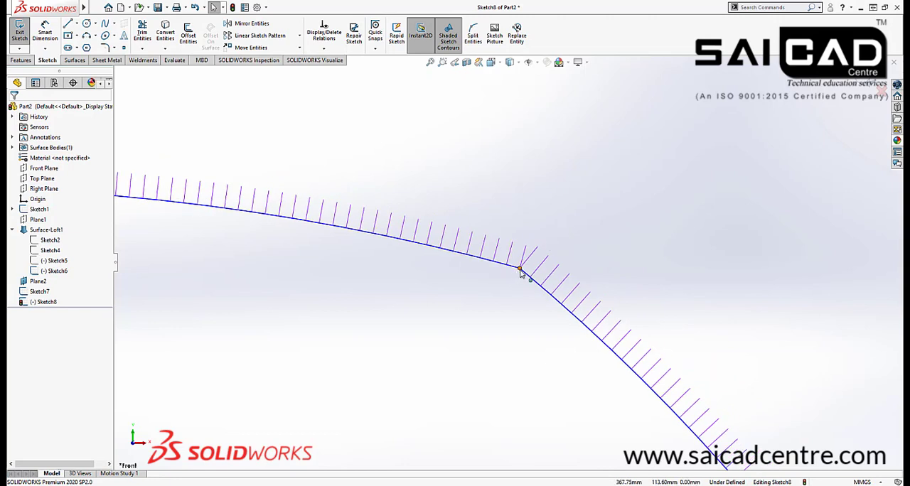
{"action": "left_click", "coordinate": [532, 278]}
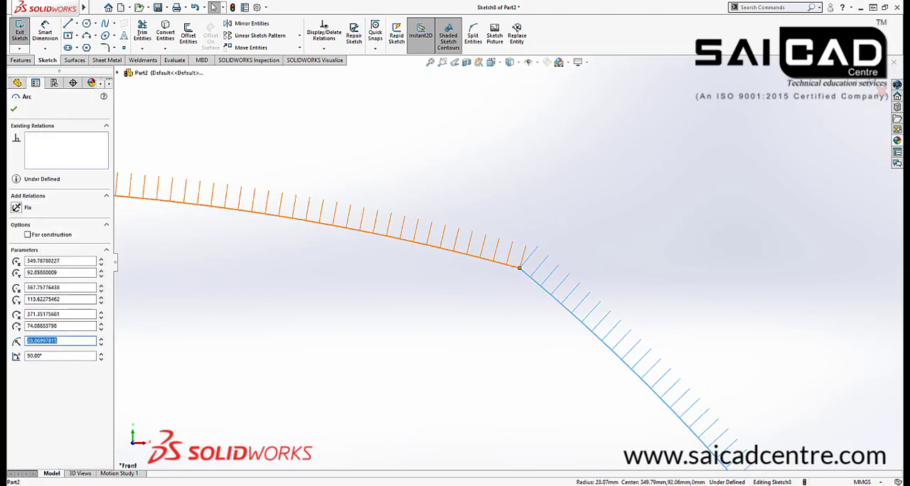
{"action": "left_click", "coordinate": [518, 265], "text": "ctrl"}
{"action": "left_click", "coordinate": [554, 228]}
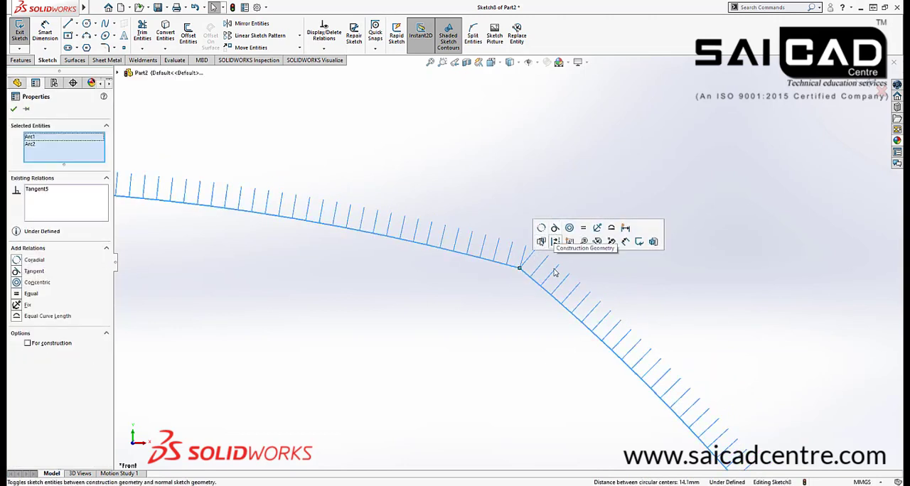
{"action": "left_click", "coordinate": [497, 327]}
Slide the tangent junction point along the two arcs and examine how the curvature combs line up on both sides of it
{"action": "scroll", "coordinate": [477, 290], "scroll_direction": "up", "scroll_amount": 2}
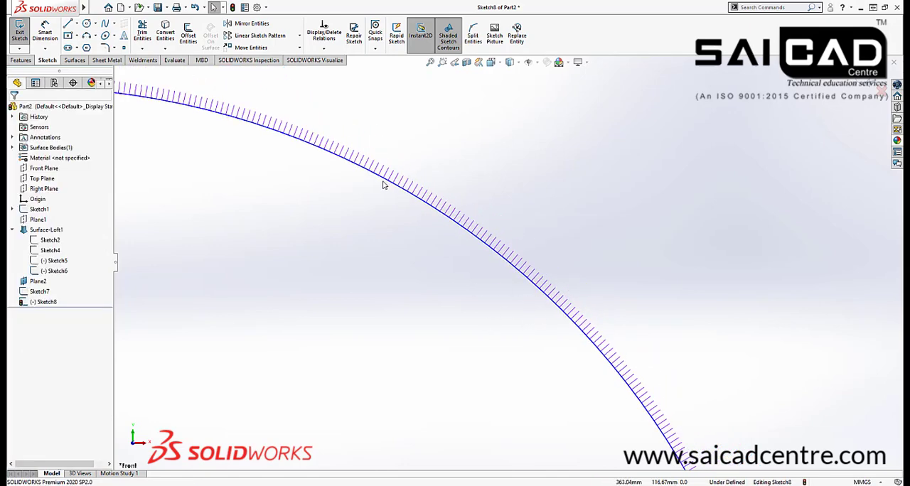
{"action": "scroll", "coordinate": [574, 288], "scroll_direction": "up", "scroll_amount": 4}
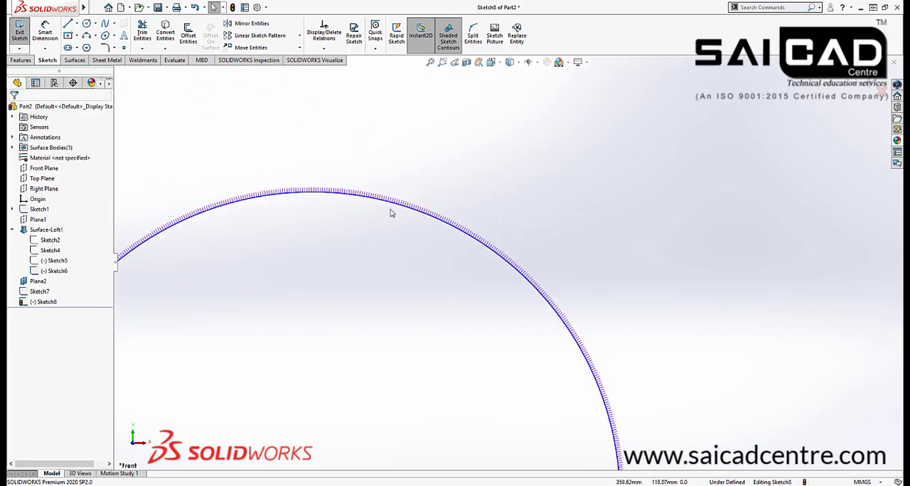
{"action": "scroll", "coordinate": [443, 254], "scroll_direction": "down", "scroll_amount": 3}
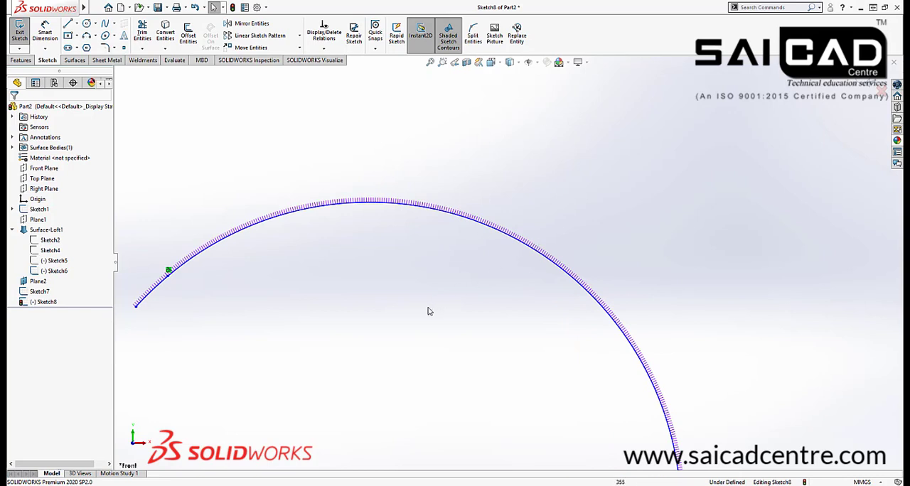
{"action": "scroll", "coordinate": [455, 302], "scroll_direction": "up", "scroll_amount": 3}
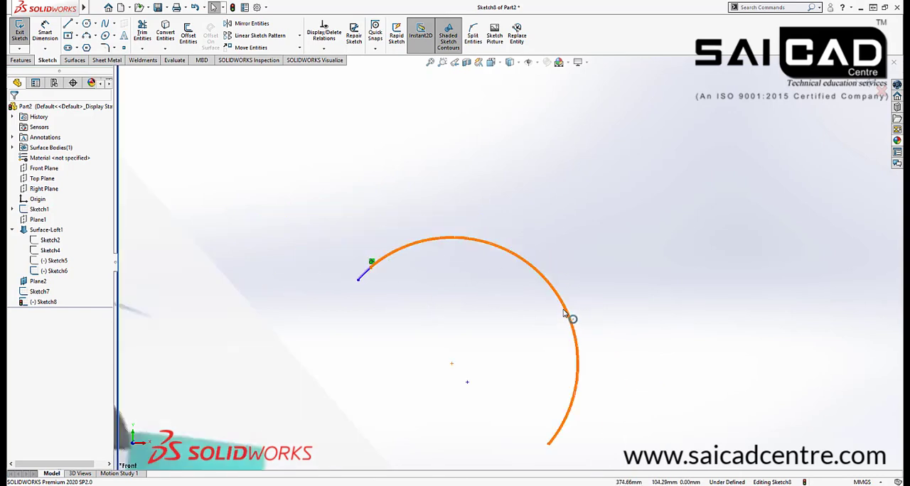
{"action": "left_click", "coordinate": [566, 316]}
{"action": "scroll", "coordinate": [386, 260], "scroll_direction": "down", "scroll_amount": 5}
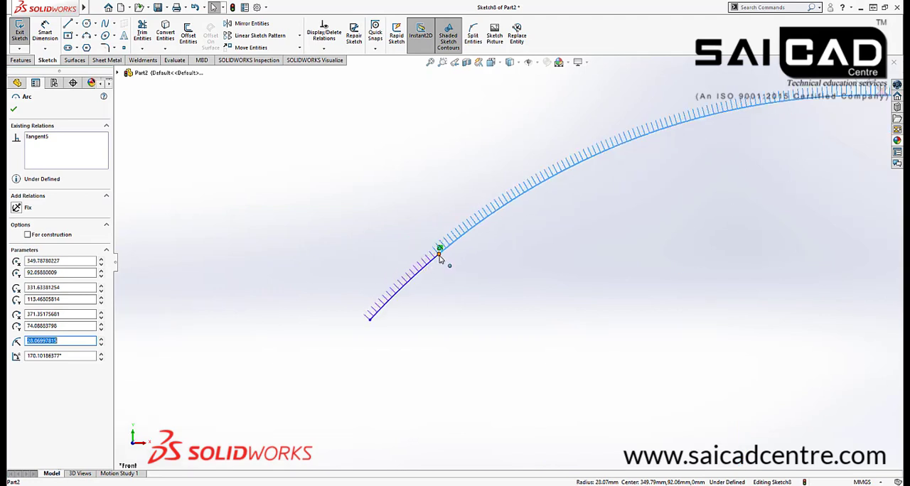
{"action": "left_click", "coordinate": [616, 145]}
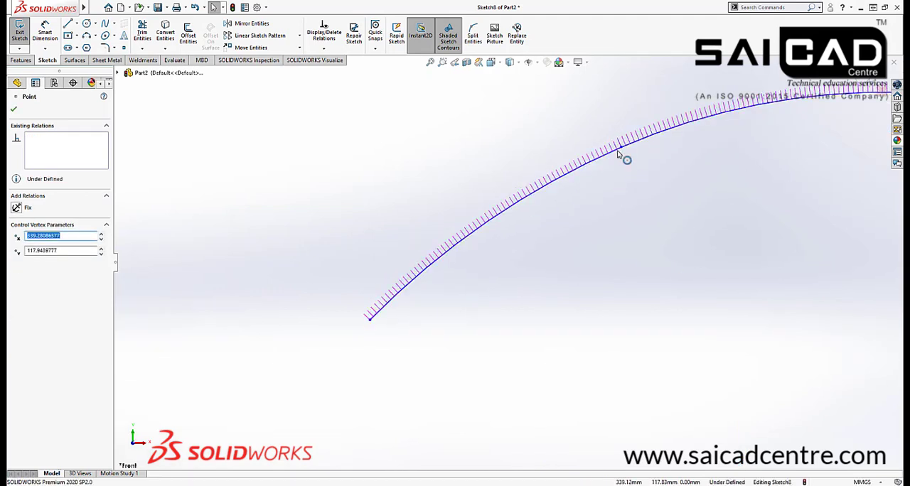
{"action": "key", "text": "Escape"}
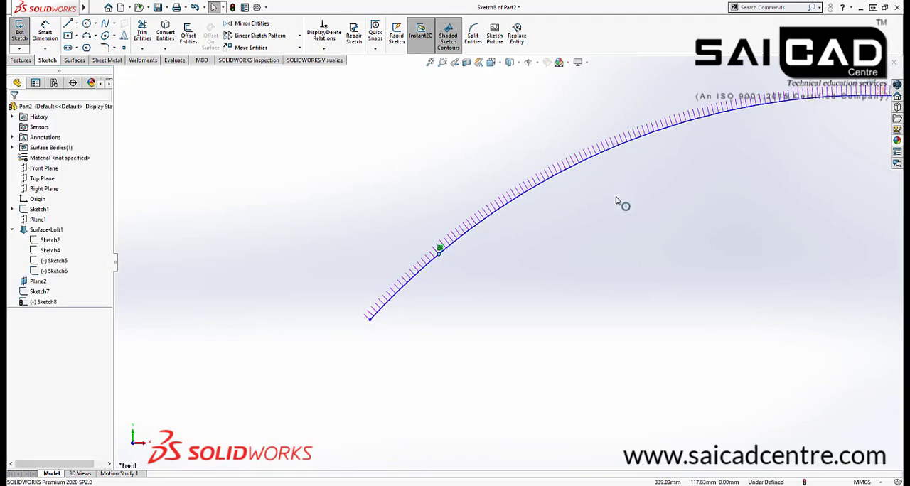
Undo the tangent relation and both demonstration arcs so that only the handle's guide spline remains in the sketch
{"action": "key", "text": "ctrl+z"}
{"action": "key", "text": "ctrl+z"}
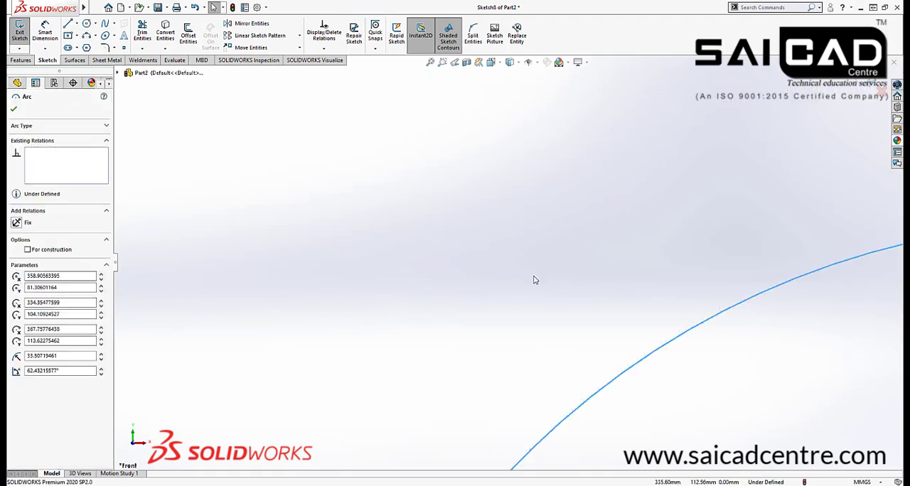
{"action": "key", "text": "ctrl+z"}
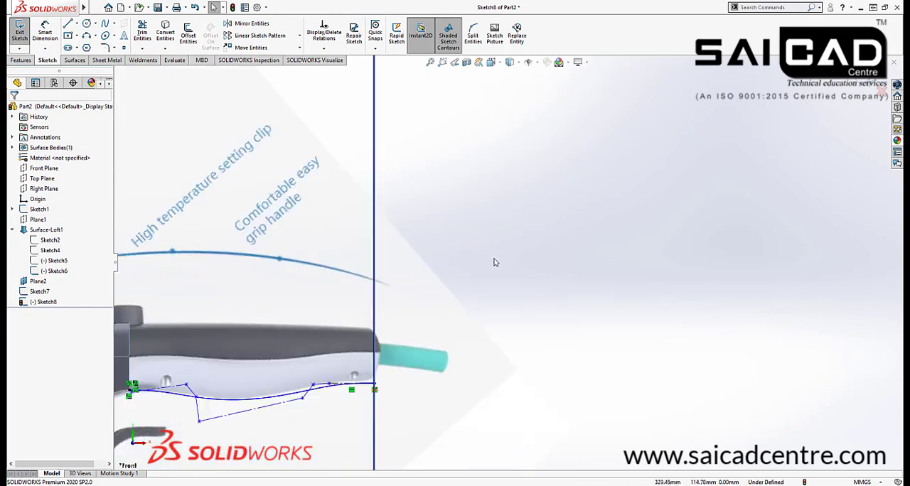
Draw a chain of three connected 3-point arcs in the empty area beyond the handle, with radii of about 50.7, 121.3 and 75.8 mm
{"action": "left_click", "coordinate": [87, 38]}
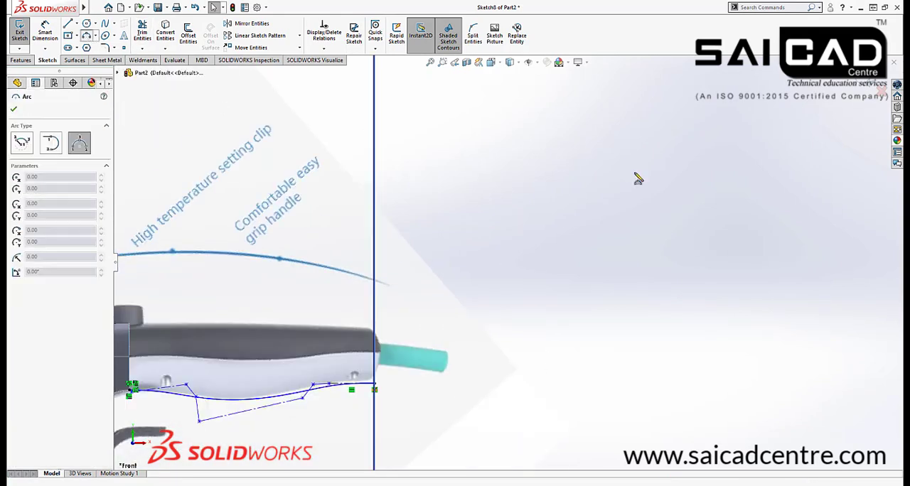
{"action": "left_click", "coordinate": [635, 171]}
{"action": "left_click", "coordinate": [794, 164]}
{"action": "left_click", "coordinate": [777, 151]}
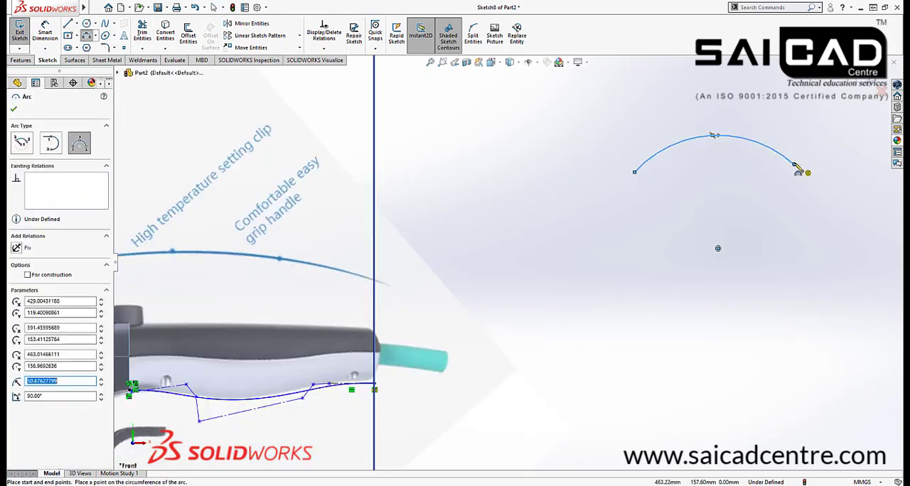
{"action": "left_click", "coordinate": [794, 165]}
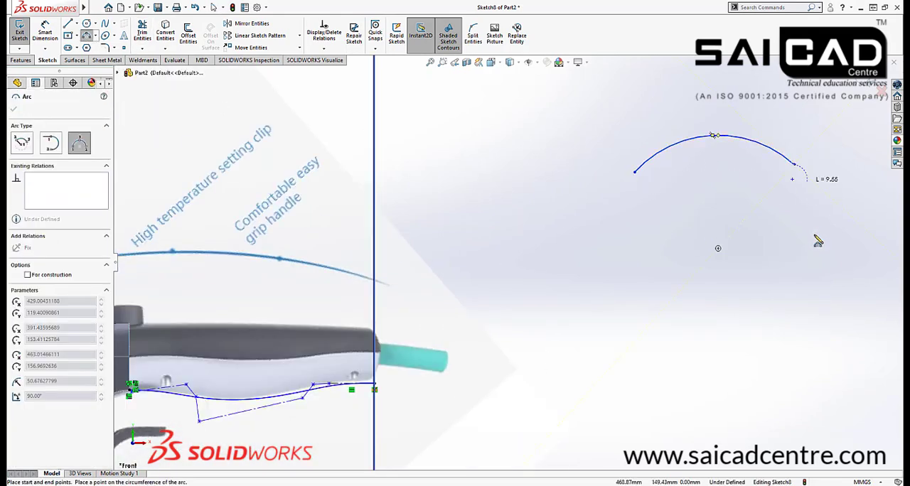
{"action": "left_click", "coordinate": [798, 280]}
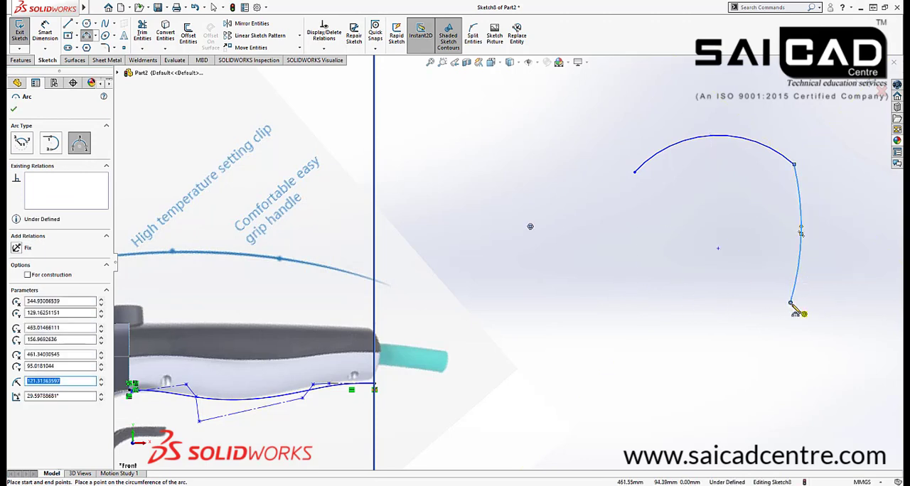
{"action": "left_click", "coordinate": [791, 304]}
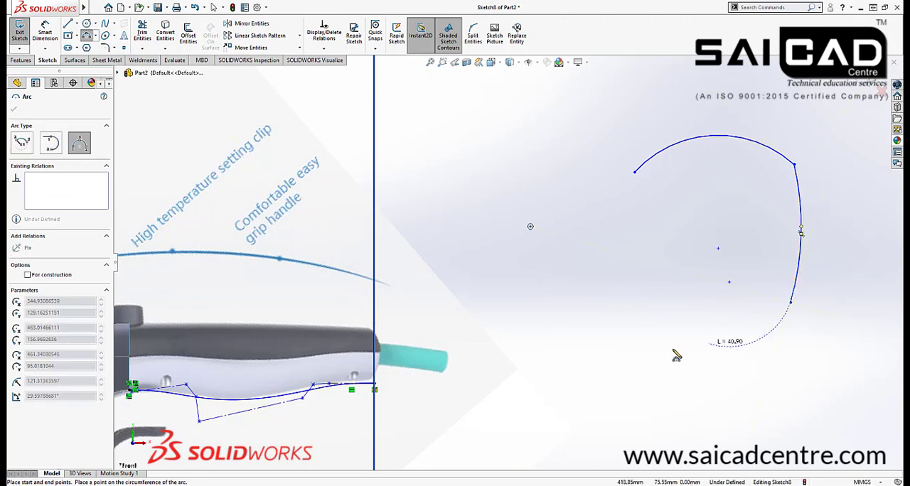
{"action": "left_click", "coordinate": [615, 344]}
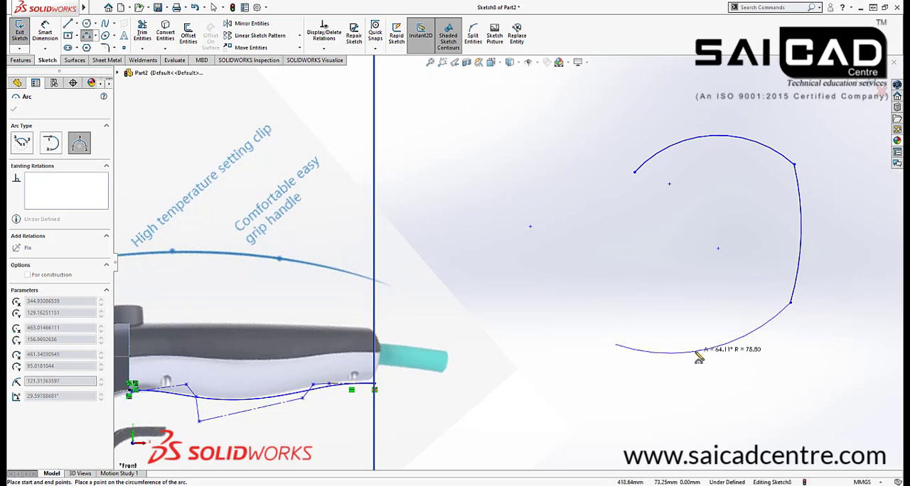
{"action": "left_click", "coordinate": [707, 349]}
{"action": "right_click", "coordinate": [669, 269]}
{"action": "left_click", "coordinate": [675, 260]}
Round the upper corner between the first and second arcs with a 35 mm sketch fillet
{"action": "scroll", "coordinate": [745, 189], "scroll_direction": "down", "scroll_amount": 2}
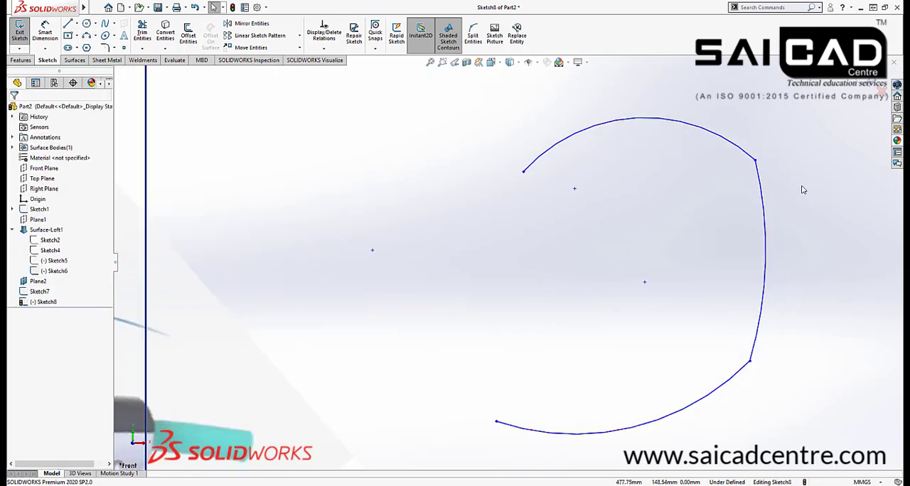
{"action": "scroll", "coordinate": [748, 173], "scroll_direction": "down", "scroll_amount": 2}
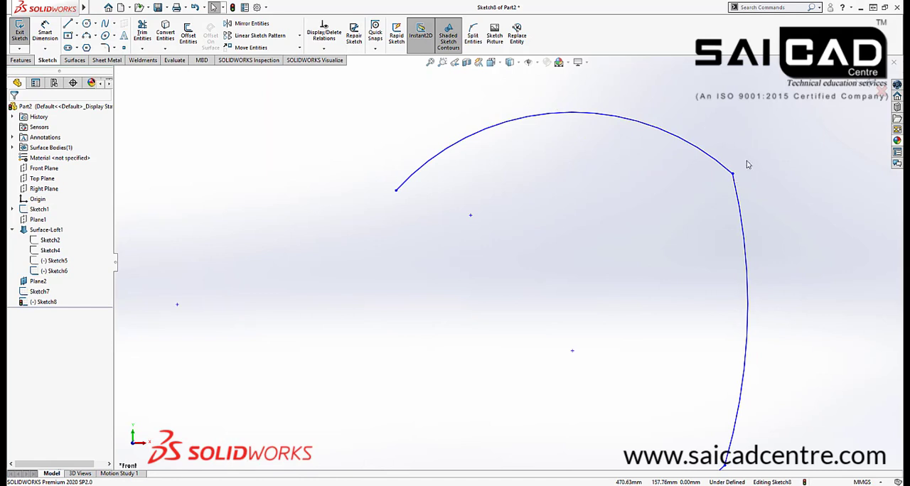
{"action": "left_click", "coordinate": [113, 48]}
{"action": "left_click", "coordinate": [128, 60]}
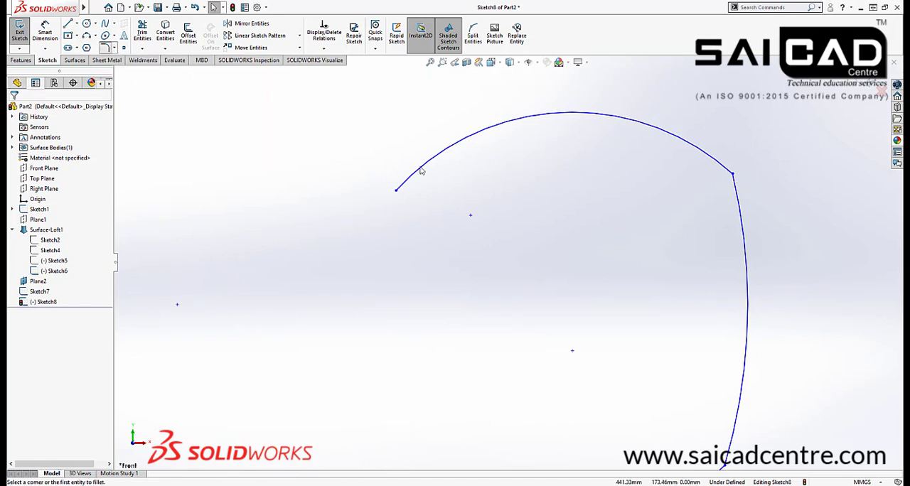
{"action": "left_click", "coordinate": [734, 177]}
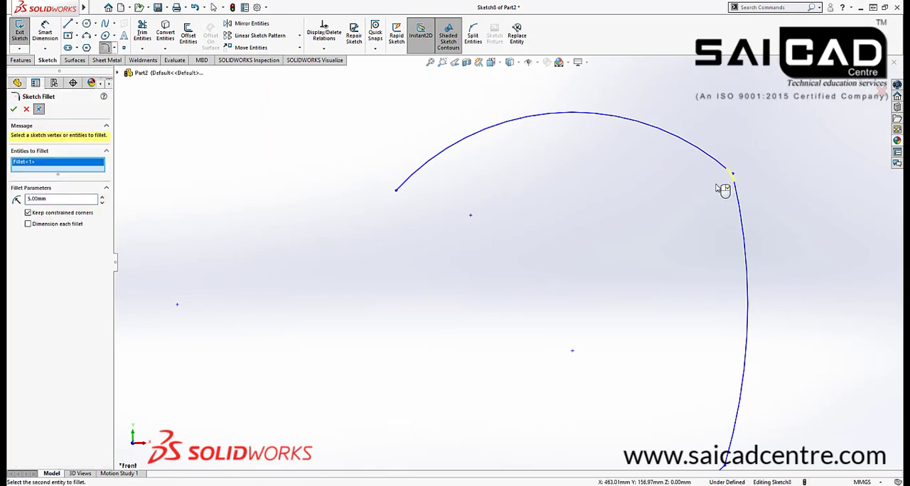
{"action": "left_click", "coordinate": [101, 198]}
{"action": "left_click", "coordinate": [102, 198]}
{"action": "left_click", "coordinate": [102, 198]}
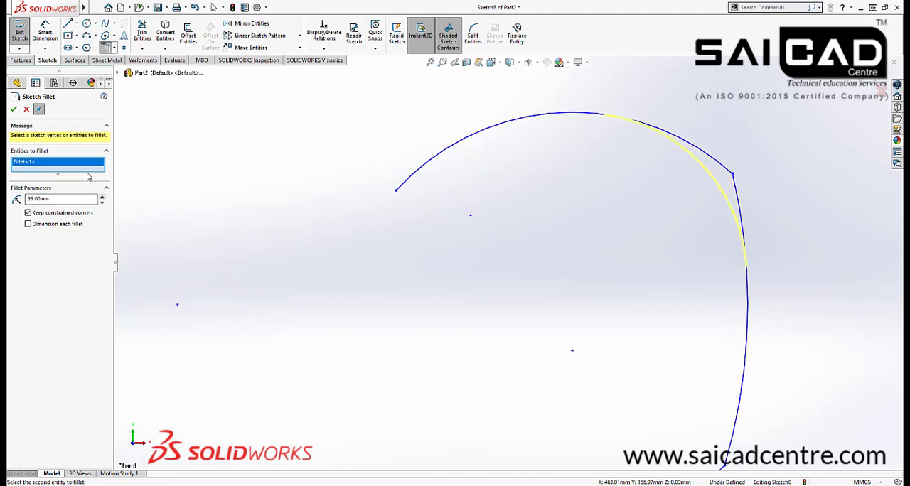
{"action": "left_click", "coordinate": [15, 110]}
{"action": "scroll", "coordinate": [616, 331], "scroll_direction": "up", "scroll_amount": 4}
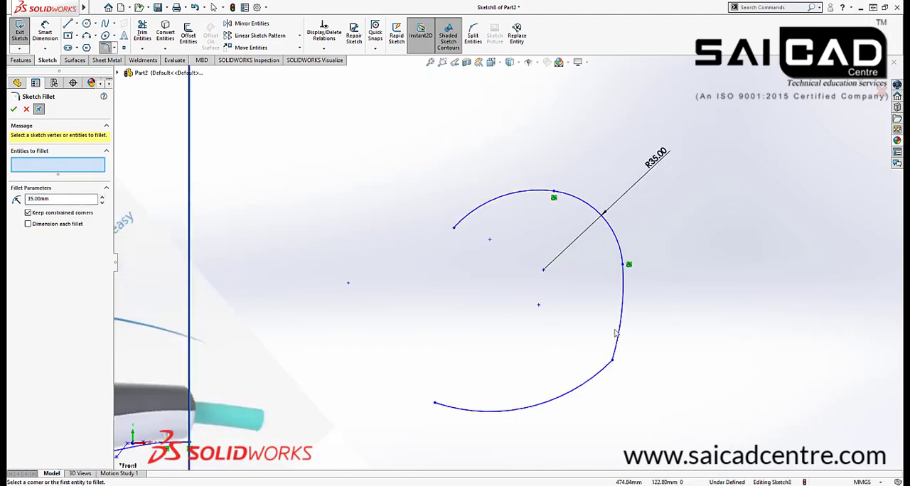
{"action": "scroll", "coordinate": [594, 405], "scroll_direction": "down", "scroll_amount": 1}
{"action": "left_click", "coordinate": [618, 350]}
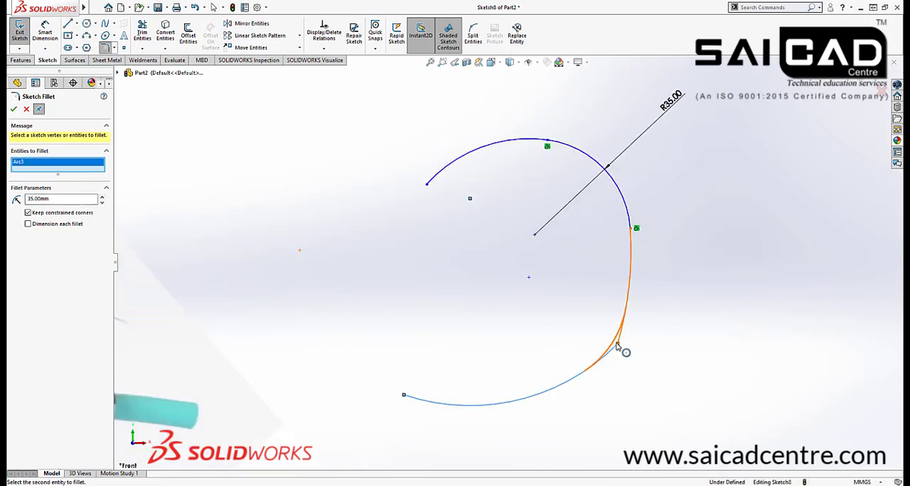
{"action": "key", "text": "Escape"}
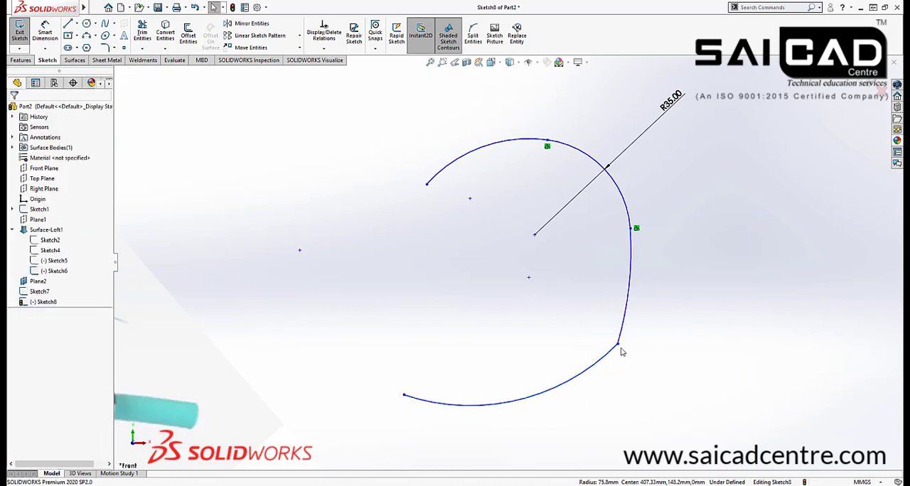
Add an equal curve length relation between the second arc and the lower arc
{"action": "left_click", "coordinate": [615, 349]}
{"action": "left_click", "coordinate": [613, 351], "text": "ctrl"}
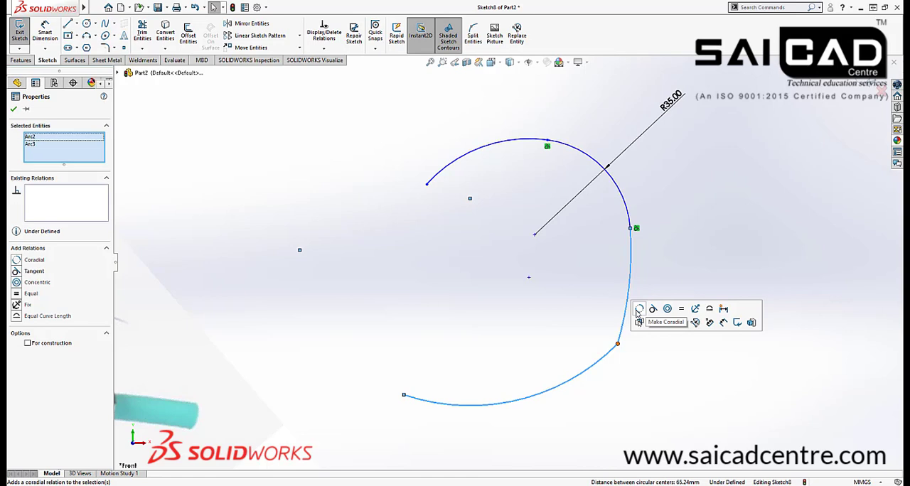
{"action": "left_click", "coordinate": [698, 323]}
{"action": "left_click", "coordinate": [656, 382]}
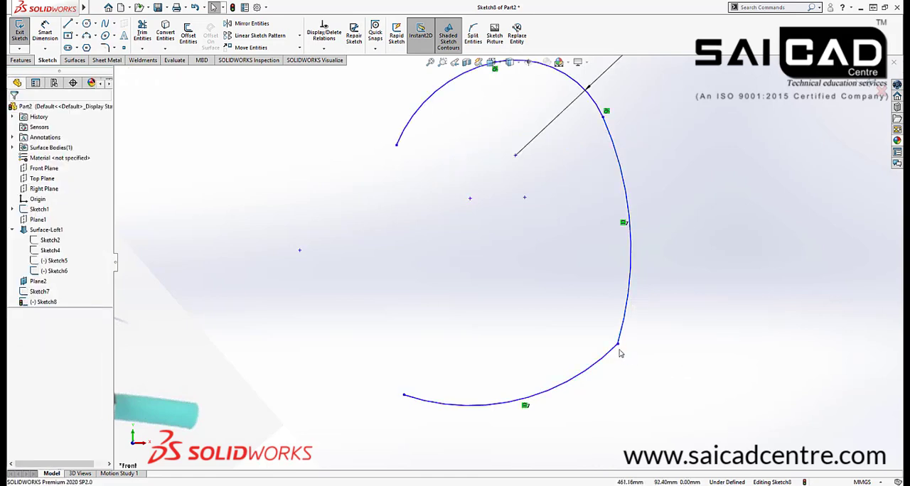
Review the relations available for the two arcs that meet at the lower sharp corner
{"action": "scroll", "coordinate": [603, 337], "scroll_direction": "down", "scroll_amount": 5}
{"action": "left_click", "coordinate": [585, 319]}
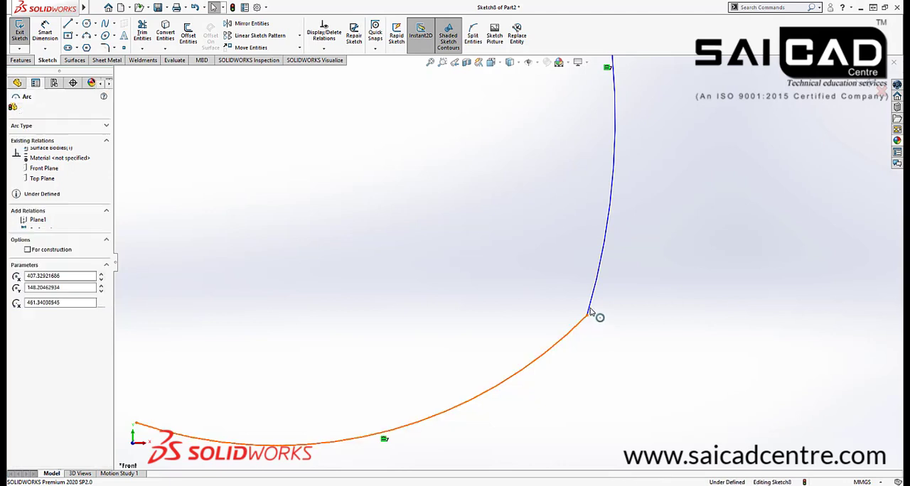
{"action": "left_click", "coordinate": [590, 311], "text": "ctrl"}
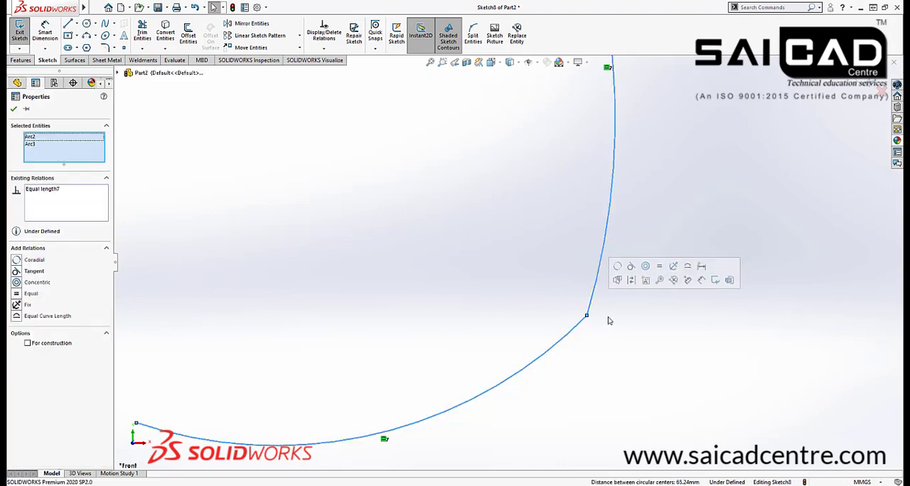
{"action": "left_click", "coordinate": [646, 327]}
{"action": "scroll", "coordinate": [538, 303], "scroll_direction": "up", "scroll_amount": 9}
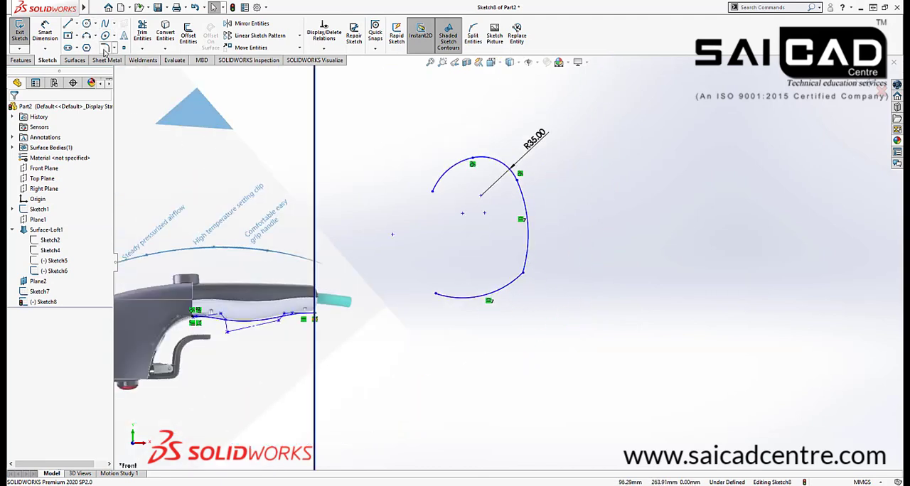
Draw a four-point spline in the open gap, ending at the free end of the lower arc
{"action": "left_click", "coordinate": [106, 24]}
{"action": "scroll", "coordinate": [370, 242], "scroll_direction": "down", "scroll_amount": 8}
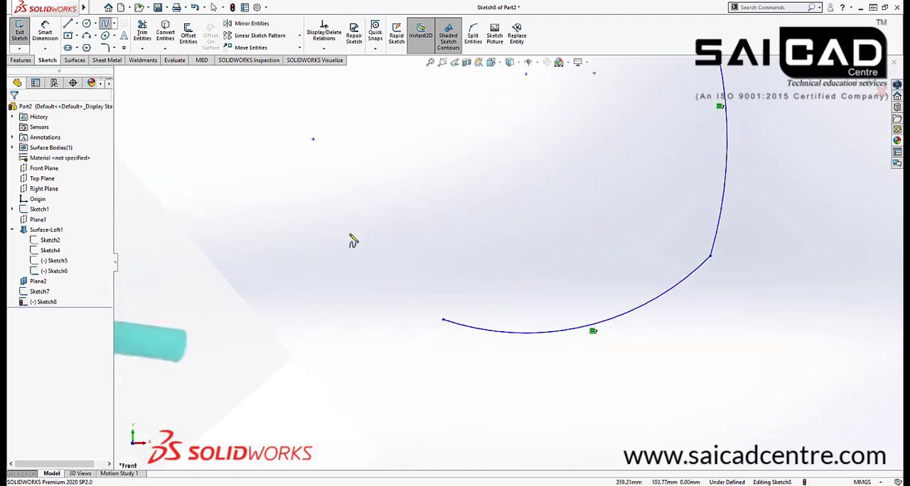
{"action": "left_click", "coordinate": [383, 203]}
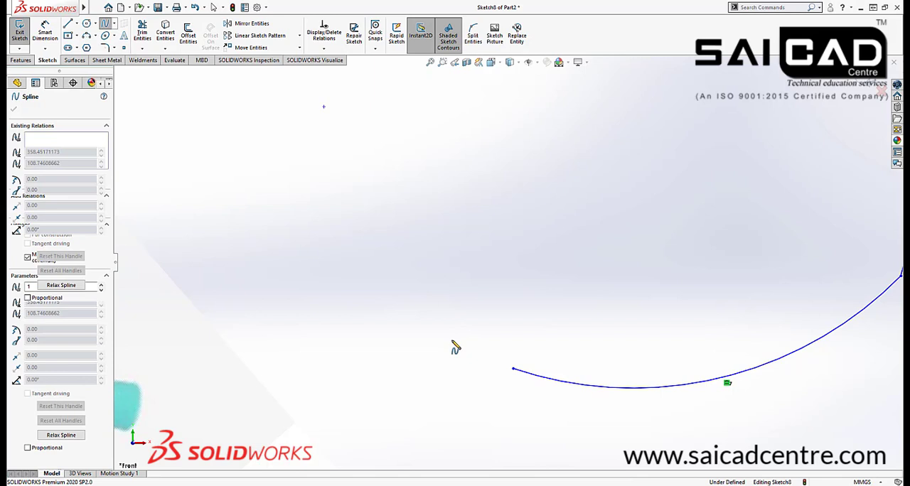
{"action": "left_click", "coordinate": [408, 322]}
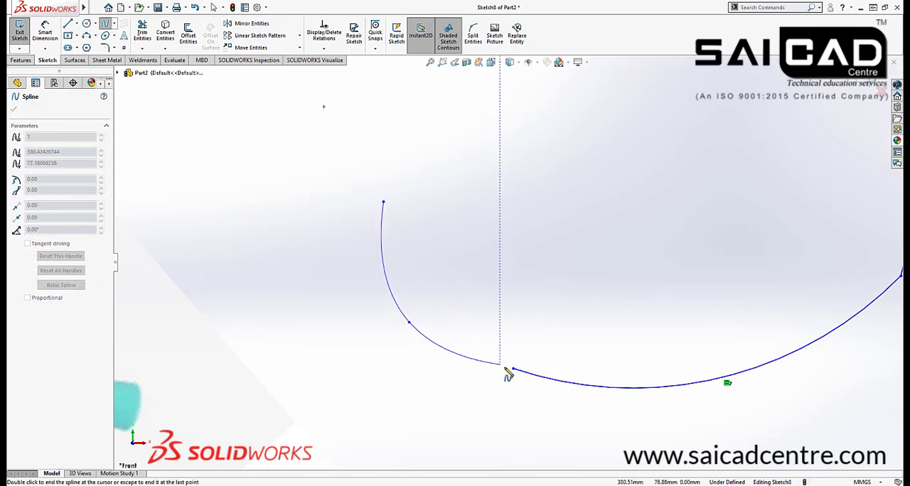
{"action": "left_click", "coordinate": [474, 353]}
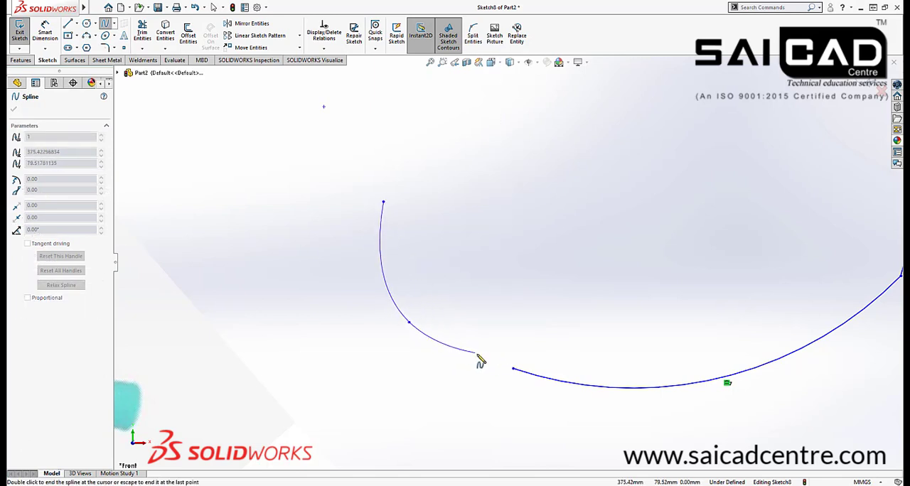
{"action": "left_click", "coordinate": [514, 368]}
{"action": "right_click", "coordinate": [528, 285]}
{"action": "left_click", "coordinate": [540, 289]}
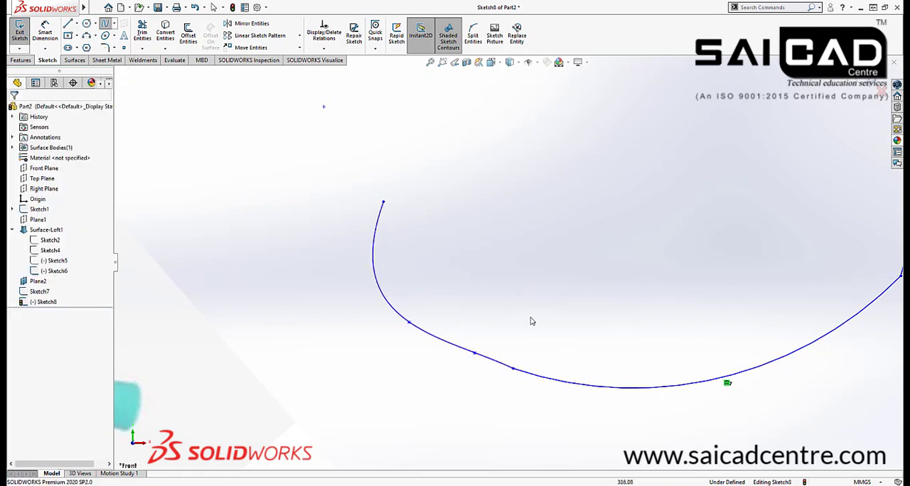
Add an equal curvature relation between the lower arc and the connected spline
{"action": "left_click_drag", "start_coordinate": [532, 320], "coordinate": [475, 391]}
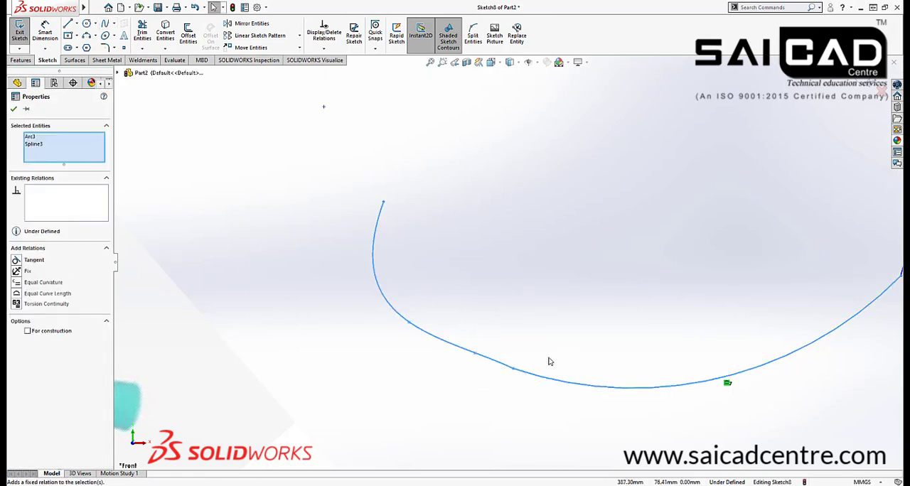
{"action": "left_click", "coordinate": [533, 350]}
{"action": "left_click_drag", "start_coordinate": [529, 348], "coordinate": [490, 396]}
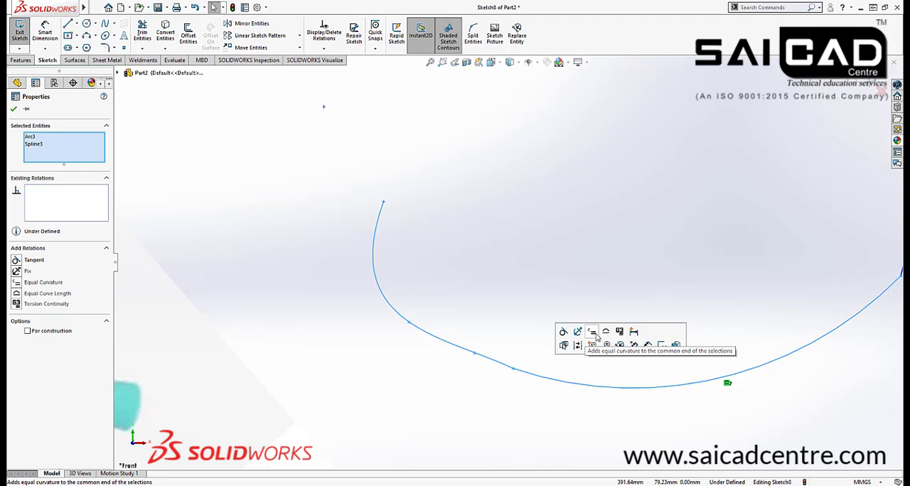
{"action": "left_click", "coordinate": [592, 333]}
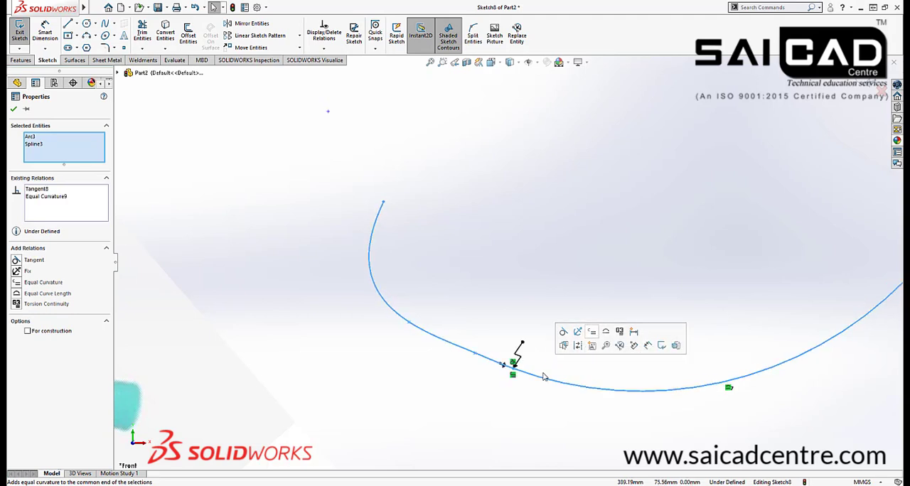
{"action": "left_click", "coordinate": [476, 313]}
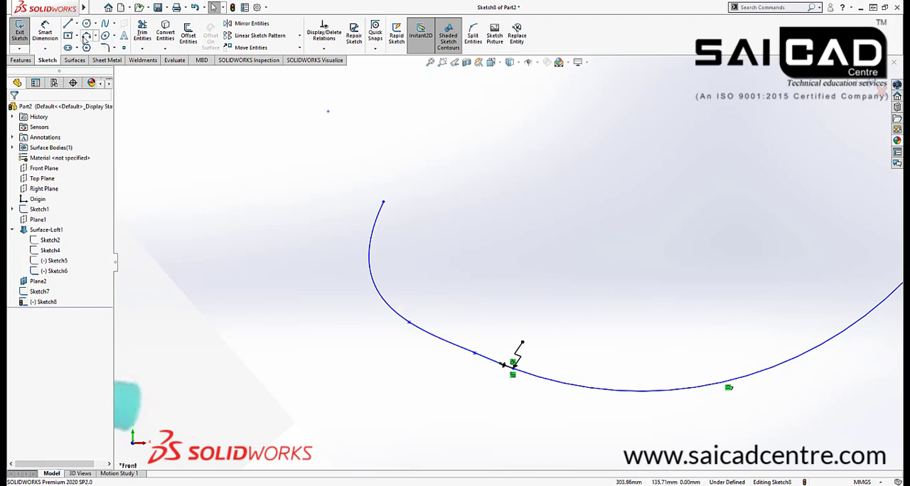
Draw a four-point S-shaped spline from the free end of the upper arc down towards the first spline
{"action": "left_click", "coordinate": [104, 36]}
{"action": "key", "text": "Escape"}
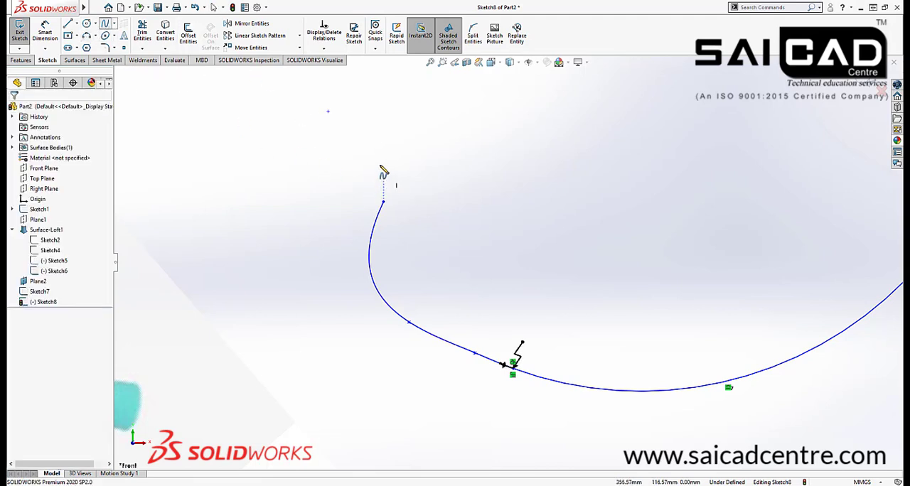
{"action": "scroll", "coordinate": [417, 246], "scroll_direction": "up", "scroll_amount": 1}
{"action": "scroll", "coordinate": [418, 246], "scroll_direction": "up", "scroll_amount": 2}
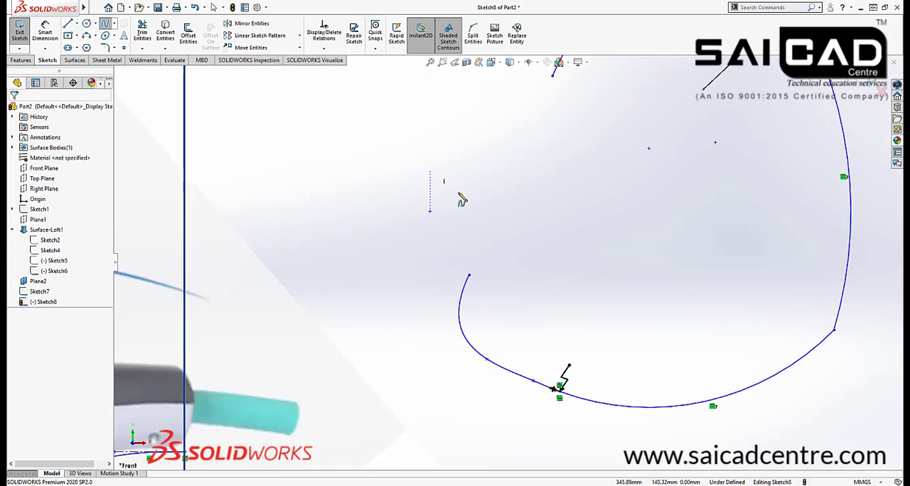
{"action": "left_click", "coordinate": [554, 78]}
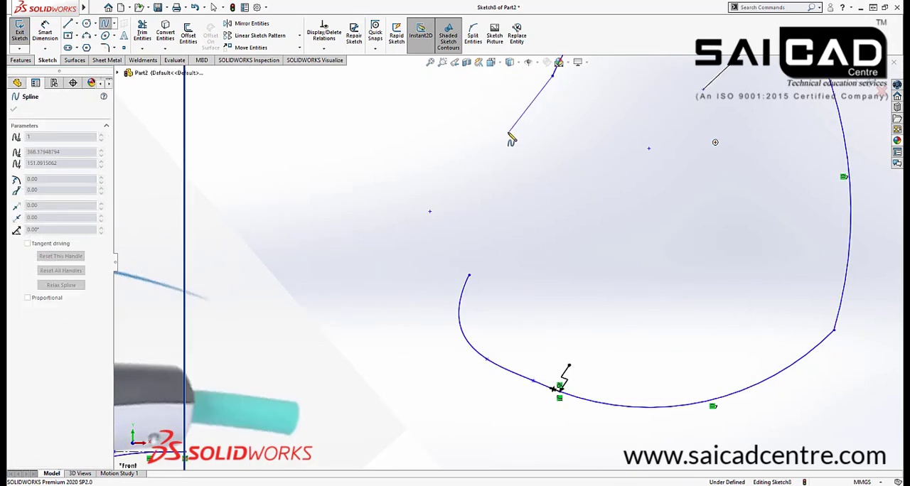
{"action": "left_click", "coordinate": [442, 158]}
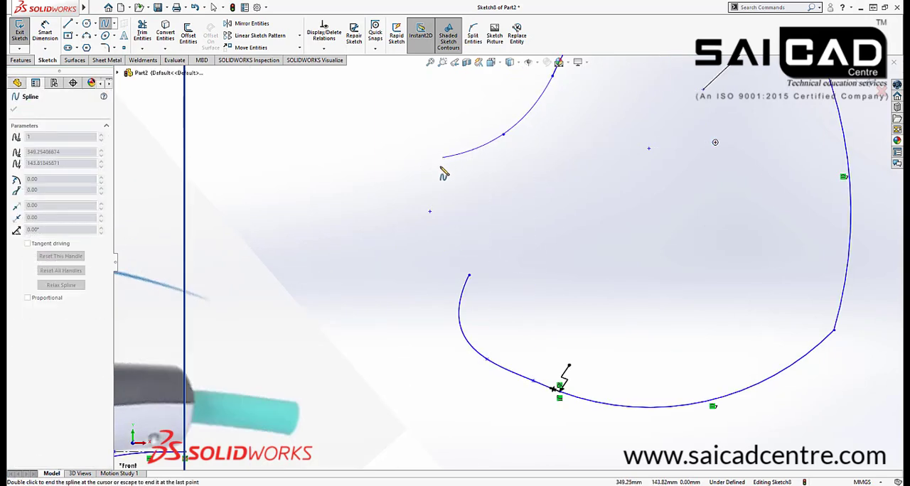
{"action": "left_click", "coordinate": [436, 220]}
{"action": "right_click", "coordinate": [475, 226]}
{"action": "left_click", "coordinate": [485, 235]}
Add a torsion continuity relation between the upper arc and the spline attached to it
{"action": "scroll", "coordinate": [554, 77], "scroll_direction": "down", "scroll_amount": 6}
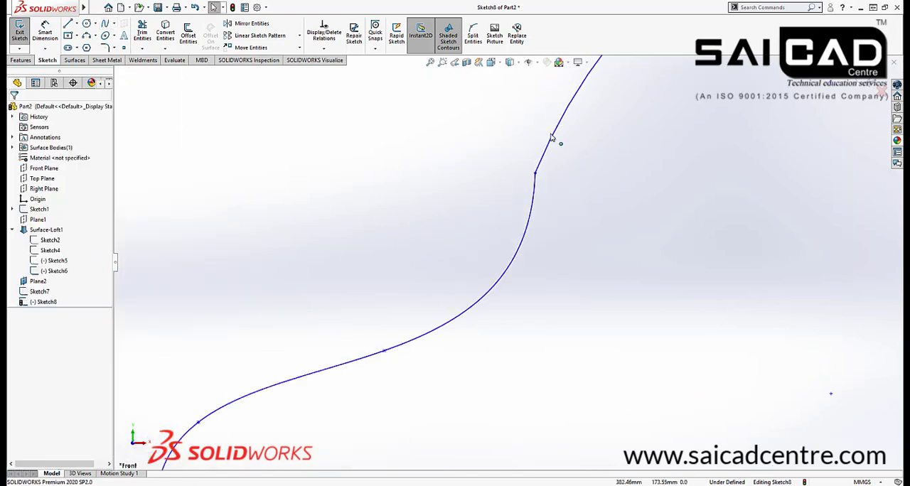
{"action": "left_click_drag", "start_coordinate": [566, 199], "coordinate": [487, 248]}
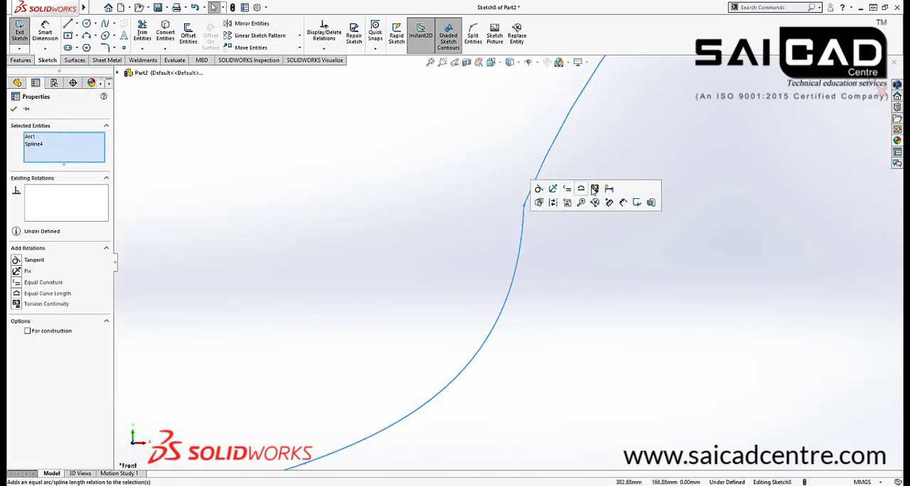
{"action": "left_click", "coordinate": [573, 260]}
{"action": "scroll", "coordinate": [479, 187], "scroll_direction": "up", "scroll_amount": 10}
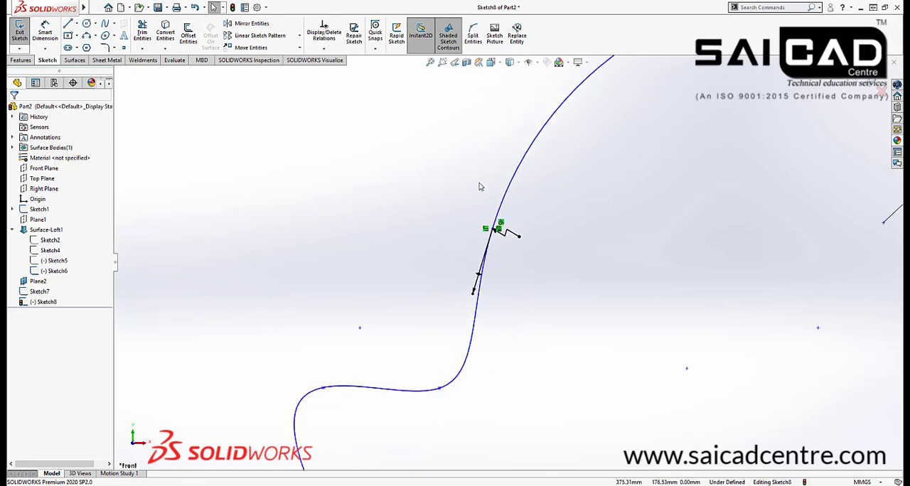
Show curvature combs on all the practice arcs and splines, with the curvature scale raised to 4
{"action": "mouse_move", "coordinate": [710, 199]}
{"action": "left_mouse_down"}
{"action": "mouse_move", "coordinate": [501, 322]}
{"action": "mouse_move", "coordinate": [415, 444]}
{"action": "mouse_move", "coordinate": [446, 425]}
{"action": "left_mouse_up"}
{"action": "right_click", "coordinate": [567, 314]}
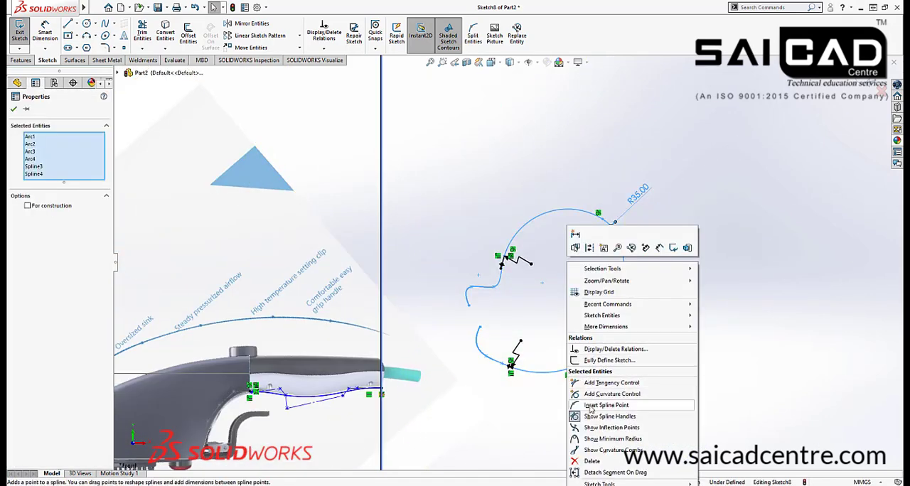
{"action": "left_click", "coordinate": [587, 451]}
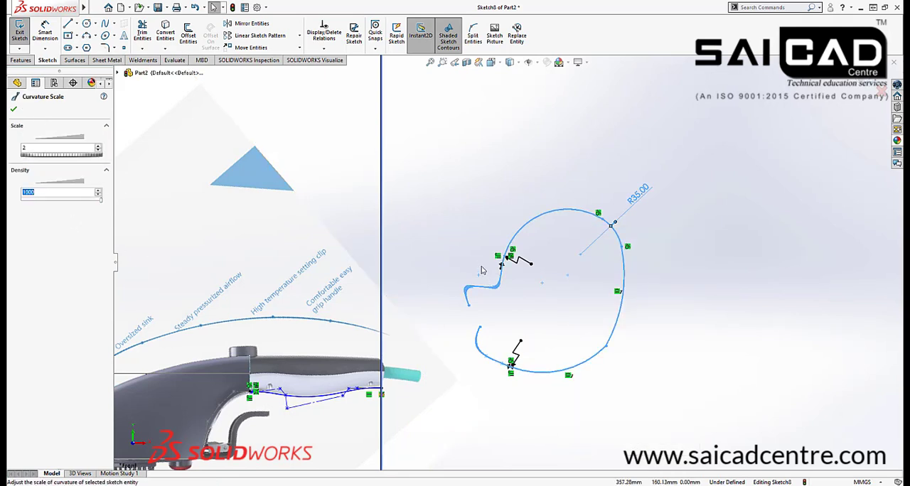
{"action": "scroll", "coordinate": [485, 278], "scroll_direction": "down", "scroll_amount": 3}
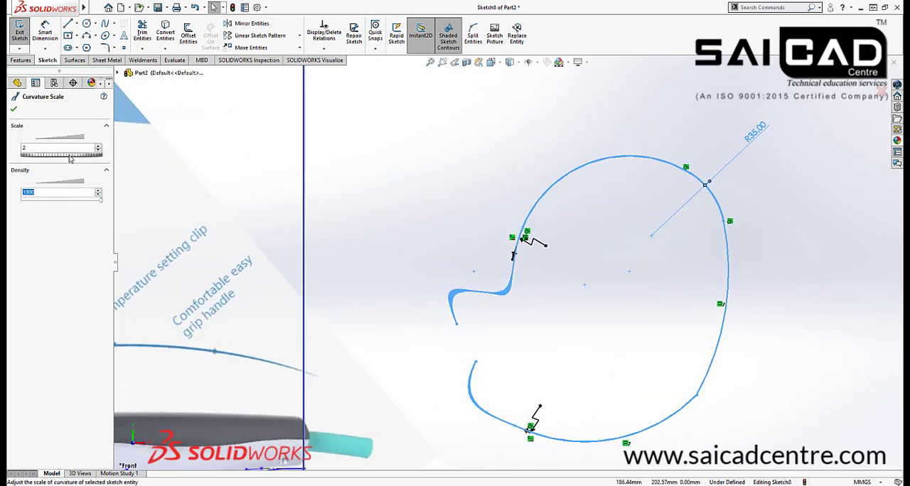
{"action": "mouse_move", "coordinate": [71, 159]}
{"action": "left_mouse_down"}
{"action": "mouse_move", "coordinate": [894, 164]}
{"action": "mouse_move", "coordinate": [69, 155]}
{"action": "left_mouse_up"}
{"action": "left_click_drag", "start_coordinate": [893, 163], "coordinate": [888, 165]}
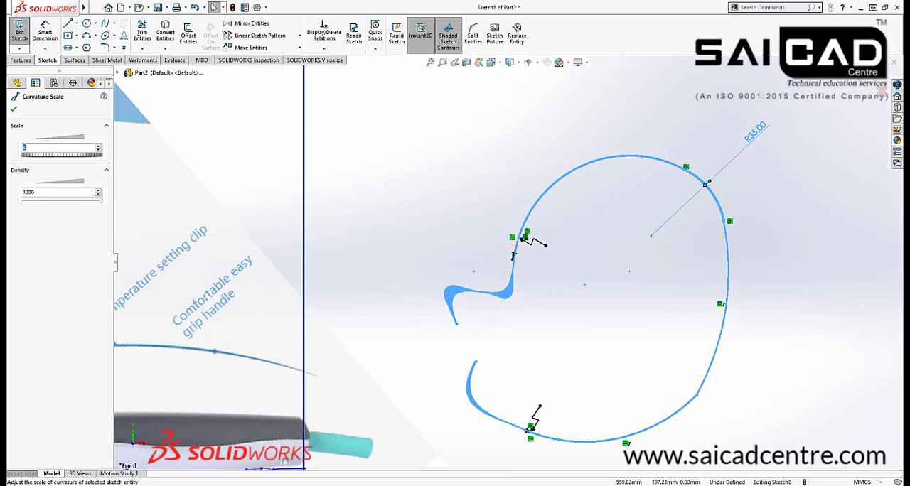
Examine the curvature combs along both splines and at the joints where they meet the upper and lower arcs
{"action": "scroll", "coordinate": [484, 302], "scroll_direction": "down", "scroll_amount": 10}
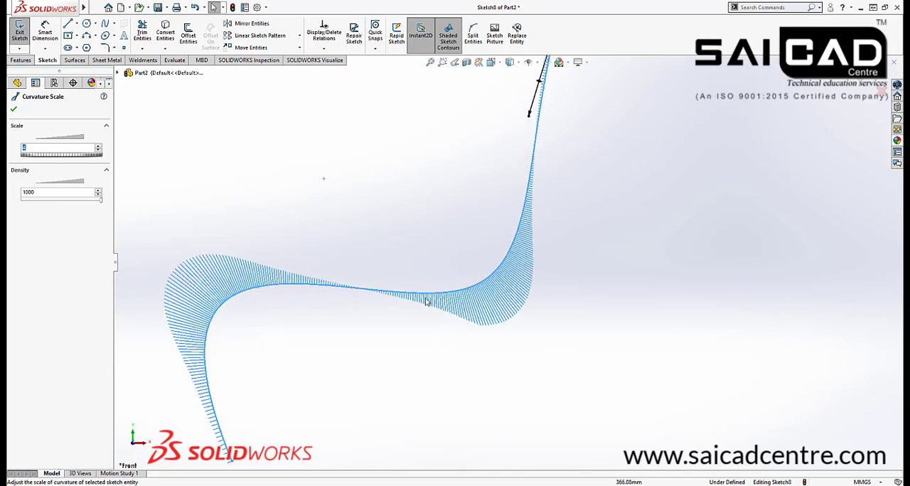
{"action": "scroll", "coordinate": [201, 398], "scroll_direction": "up", "scroll_amount": 2}
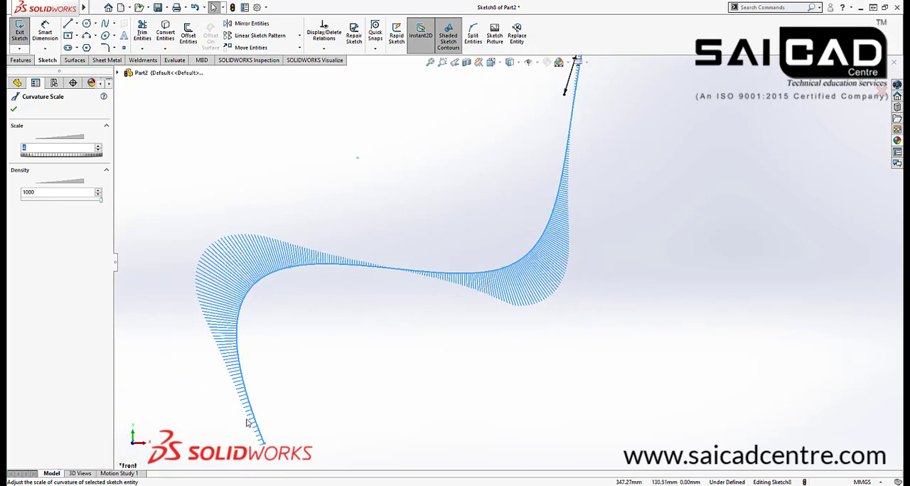
{"action": "scroll", "coordinate": [459, 178], "scroll_direction": "up", "scroll_amount": 3}
{"action": "scroll", "coordinate": [541, 129], "scroll_direction": "down", "scroll_amount": 2}
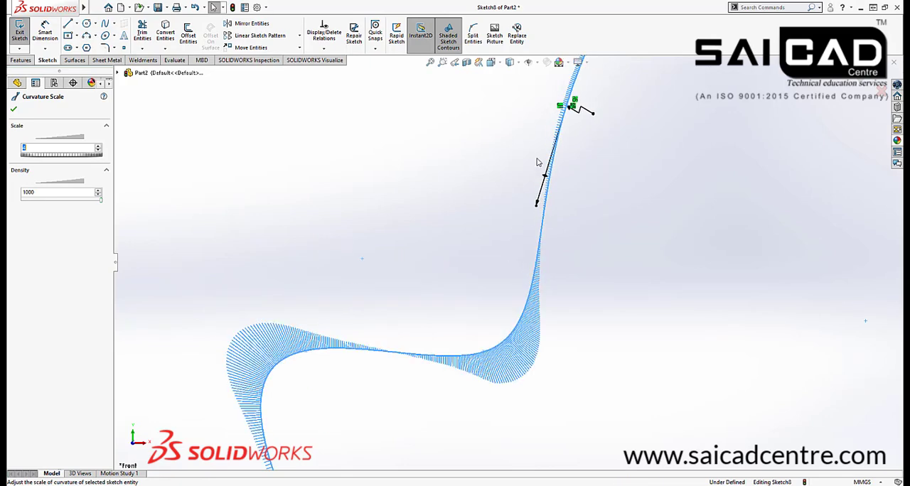
{"action": "scroll", "coordinate": [537, 162], "scroll_direction": "down", "scroll_amount": 3}
{"action": "scroll", "coordinate": [546, 186], "scroll_direction": "down", "scroll_amount": 3}
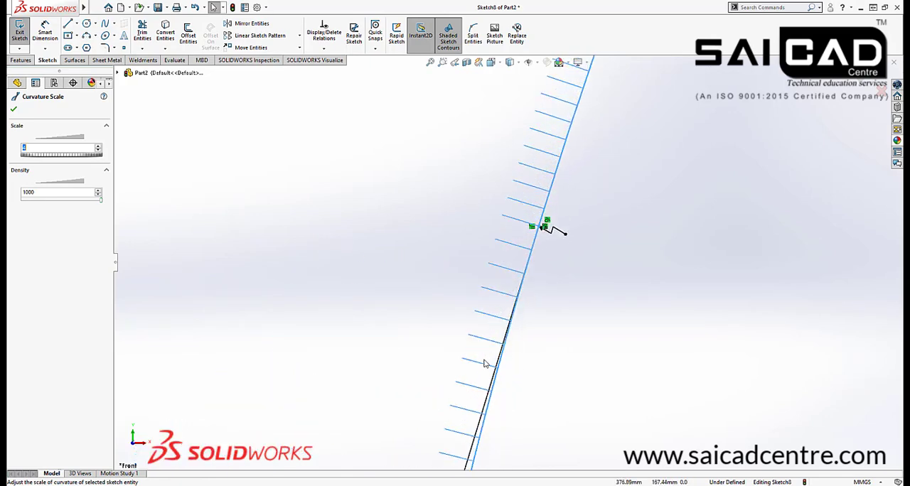
{"action": "scroll", "coordinate": [528, 249], "scroll_direction": "up", "scroll_amount": 2}
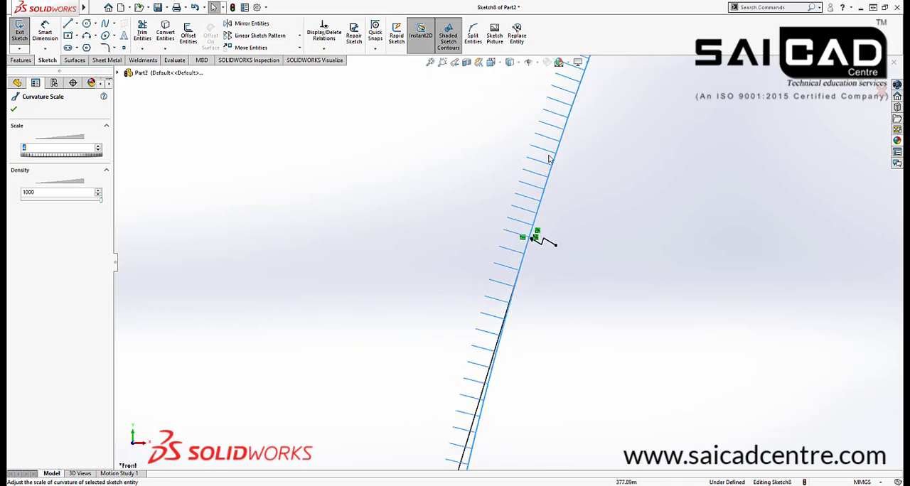
{"action": "scroll", "coordinate": [504, 248], "scroll_direction": "down", "scroll_amount": 2}
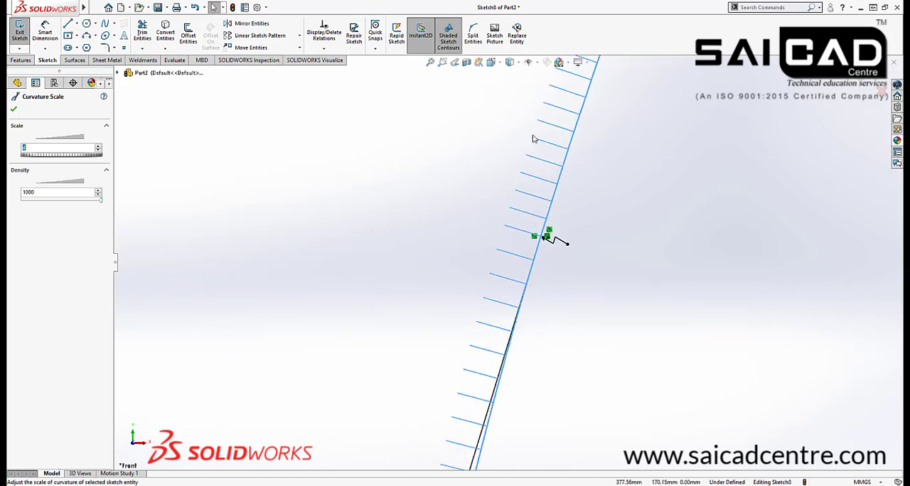
{"action": "scroll", "coordinate": [504, 191], "scroll_direction": "up", "scroll_amount": 5}
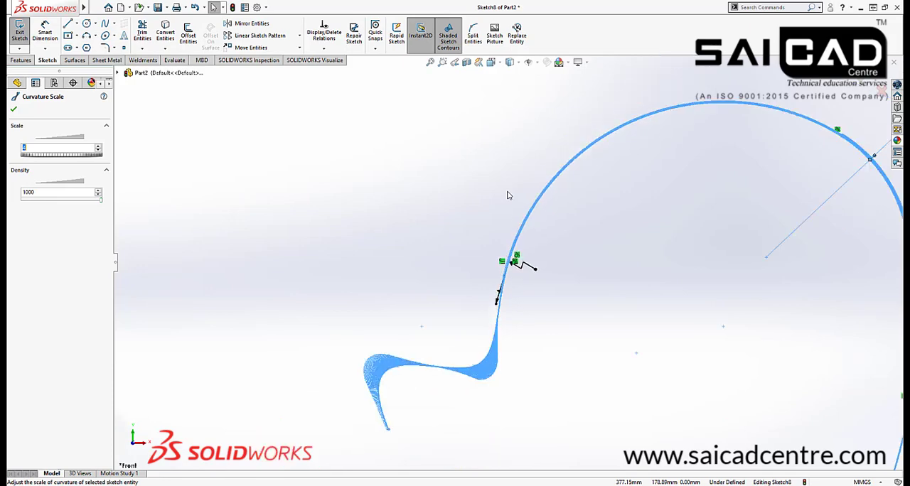
{"action": "scroll", "coordinate": [516, 270], "scroll_direction": "up", "scroll_amount": 3}
{"action": "scroll", "coordinate": [511, 430], "scroll_direction": "down", "scroll_amount": 5}
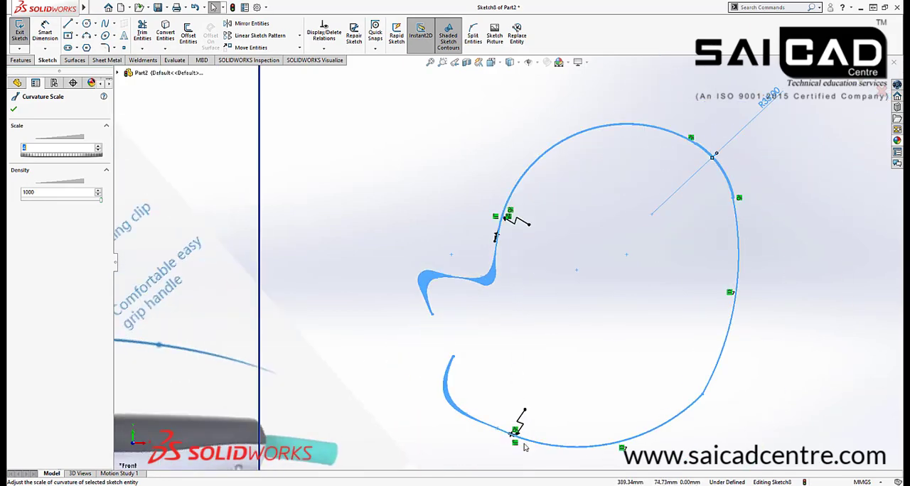
{"action": "scroll", "coordinate": [505, 424], "scroll_direction": "down", "scroll_amount": 8}
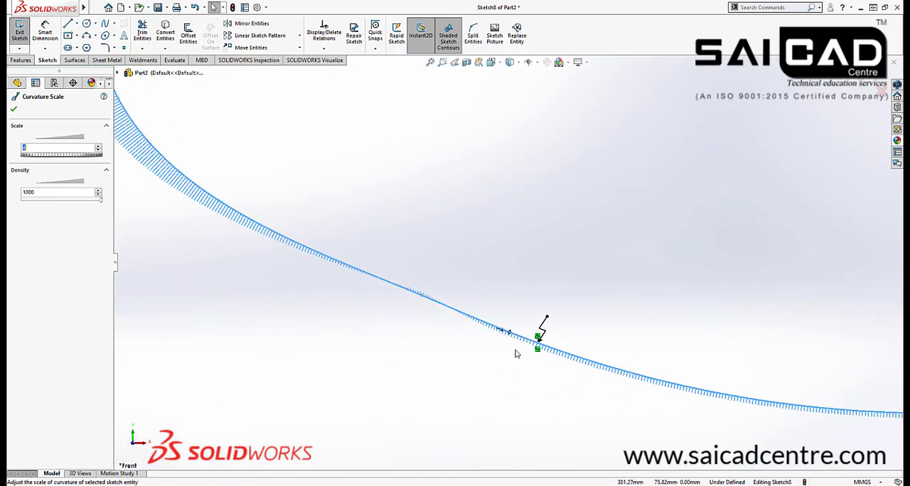
{"action": "scroll", "coordinate": [518, 323], "scroll_direction": "down", "scroll_amount": 6}
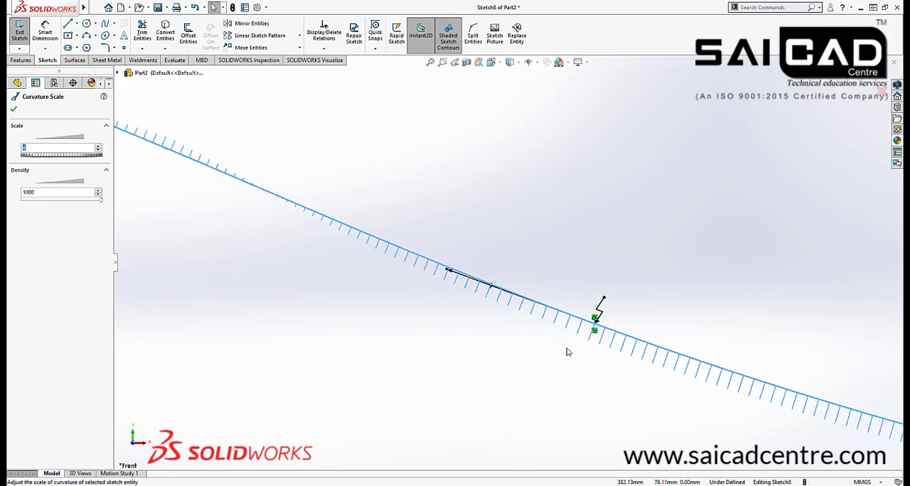
{"action": "scroll", "coordinate": [590, 328], "scroll_direction": "down", "scroll_amount": 5}
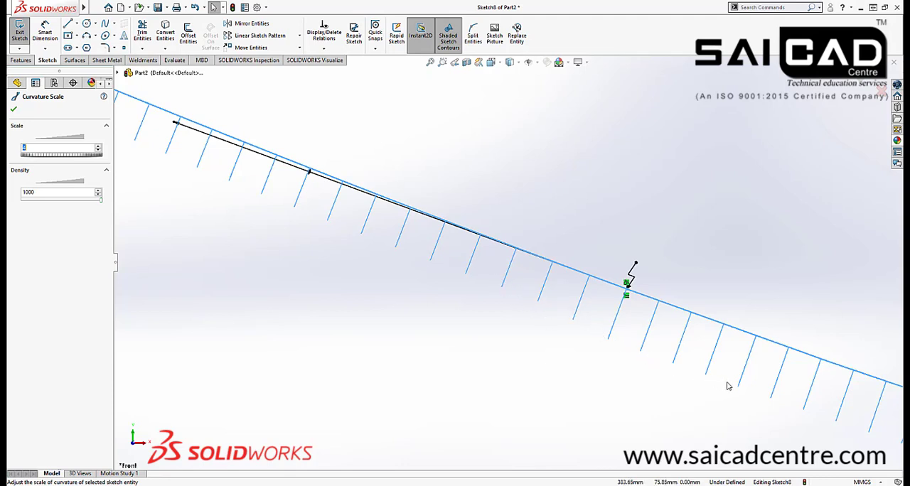
{"action": "scroll", "coordinate": [425, 302], "scroll_direction": "up", "scroll_amount": 3}
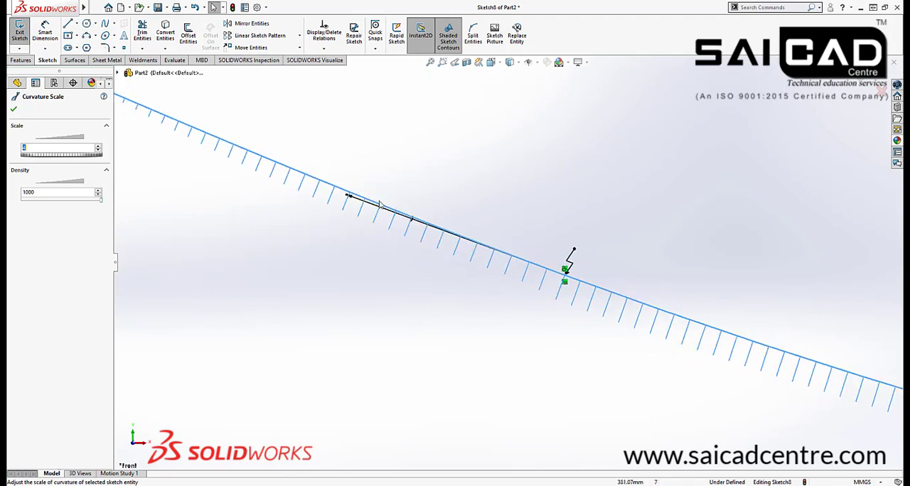
Reshape the lower spline with its end handle near the arc joint and inspect the curvature combs at the lower sharp corner
{"action": "left_click_drag", "start_coordinate": [347, 197], "coordinate": [395, 320]}
{"action": "scroll", "coordinate": [382, 317], "scroll_direction": "up", "scroll_amount": 5}
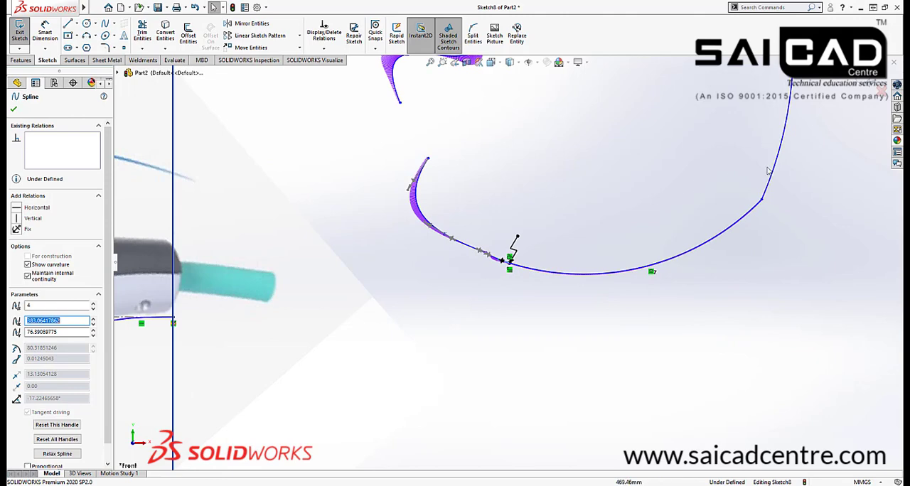
{"action": "scroll", "coordinate": [768, 171], "scroll_direction": "down", "scroll_amount": 10}
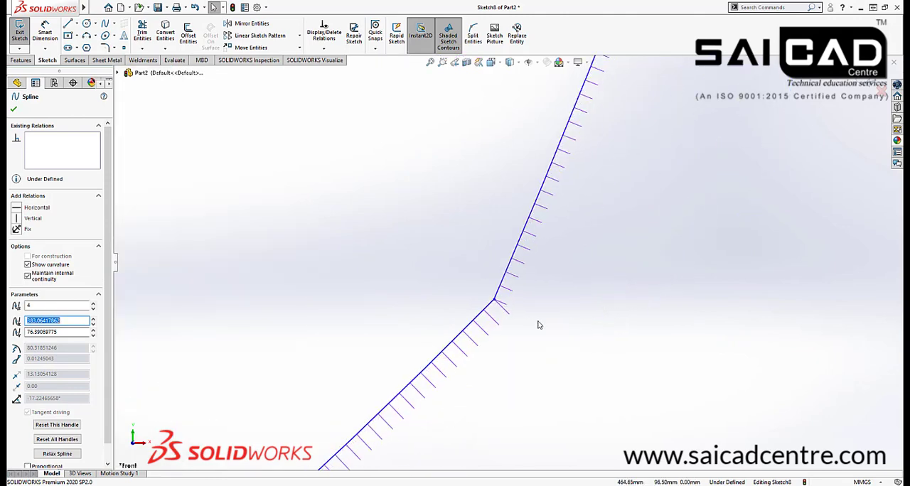
{"action": "scroll", "coordinate": [539, 325], "scroll_direction": "down", "scroll_amount": 1}
{"action": "scroll", "coordinate": [547, 353], "scroll_direction": "up", "scroll_amount": 6}
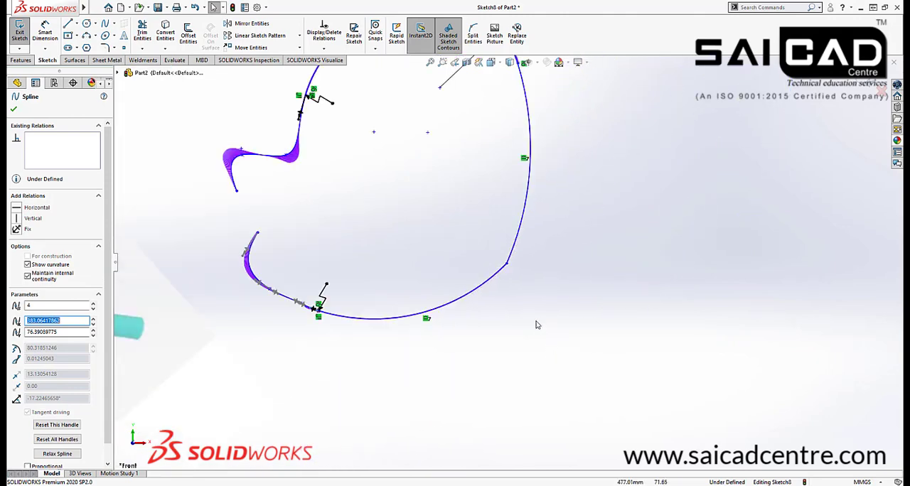
Compare the curvature combs at the practice outline's sharp corner and arc joints, and finish the sketch
{"action": "scroll", "coordinate": [519, 203], "scroll_direction": "down", "scroll_amount": 8}
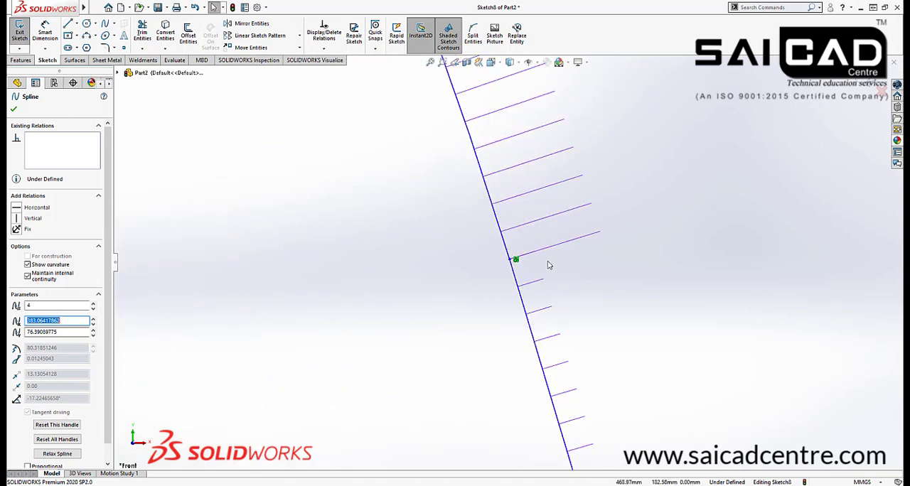
{"action": "scroll", "coordinate": [628, 325], "scroll_direction": "up", "scroll_amount": 6}
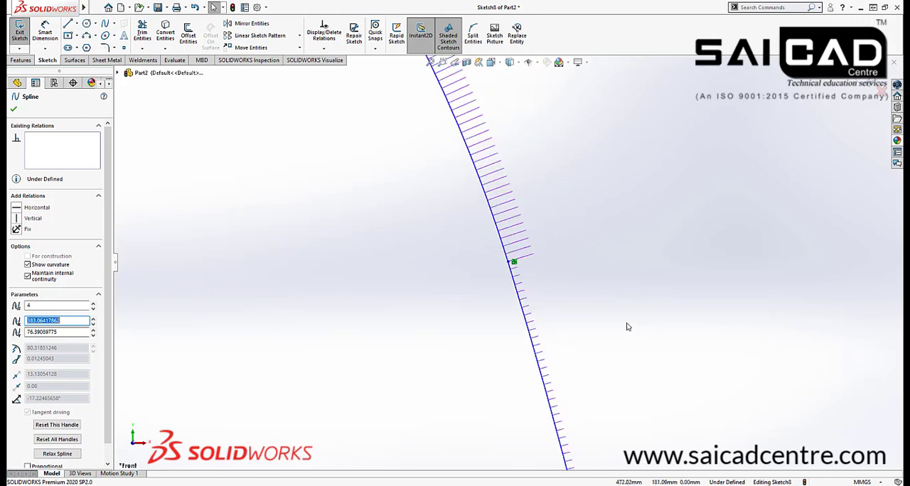
{"action": "scroll", "coordinate": [422, 184], "scroll_direction": "down", "scroll_amount": 5}
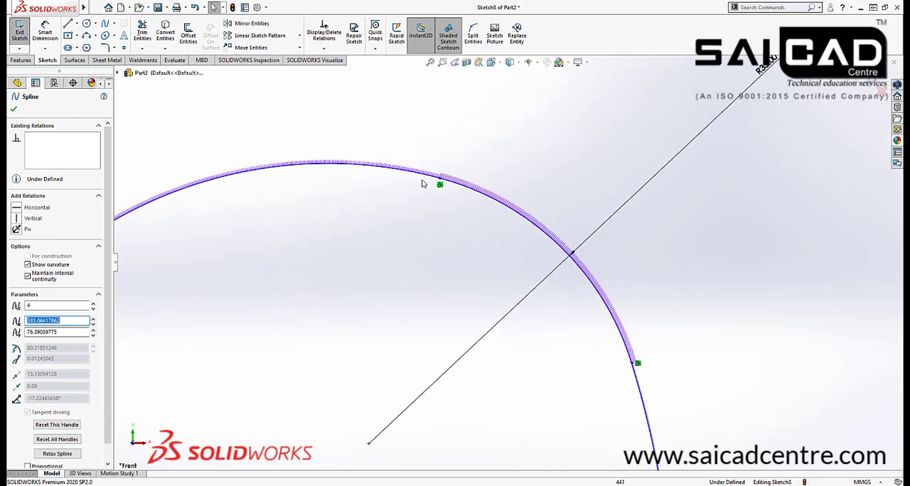
{"action": "scroll", "coordinate": [509, 211], "scroll_direction": "up", "scroll_amount": 6}
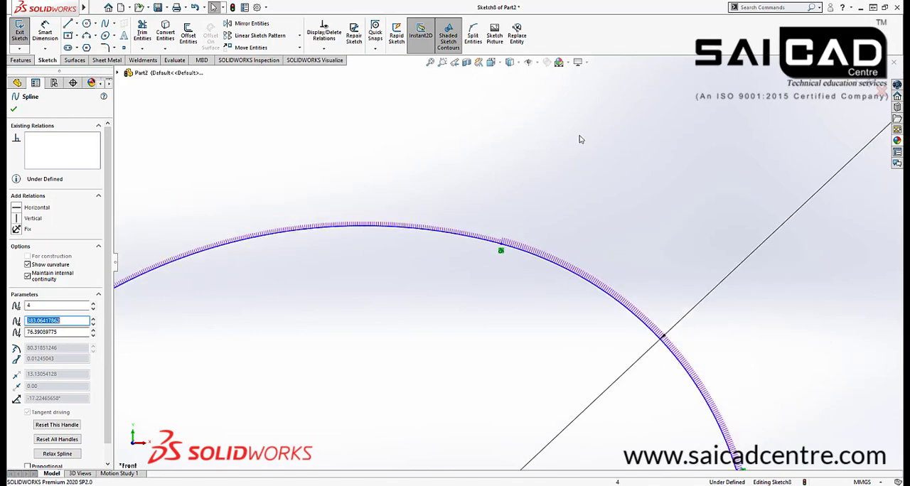
{"action": "left_click", "coordinate": [693, 262]}
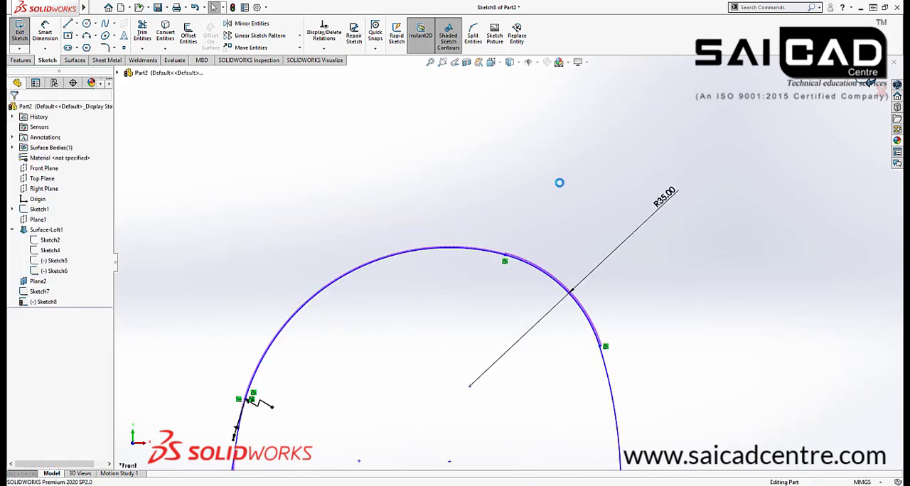
Extrude the open practice outline of arcs and splines as a blind surface 130 mm deep
{"action": "left_click", "coordinate": [75, 60]}
{"action": "left_click", "coordinate": [22, 35]}
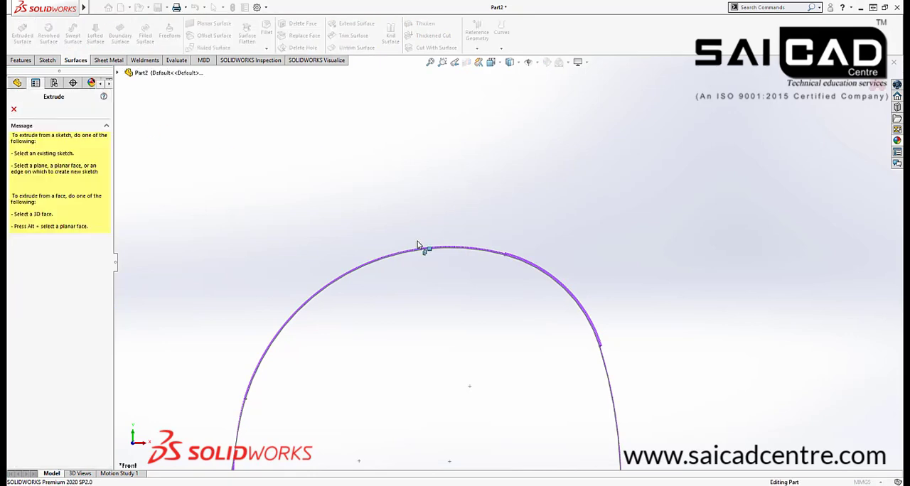
{"action": "left_click", "coordinate": [445, 245]}
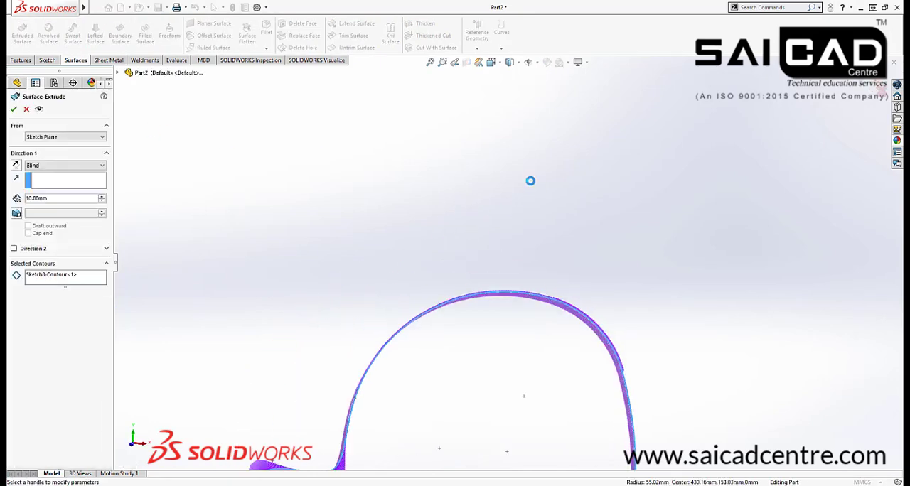
{"action": "middle_click_drag", "start_coordinate": [609, 340], "coordinate": [597, 210]}
{"action": "left_click_drag", "start_coordinate": [584, 191], "coordinate": [490, 150]}
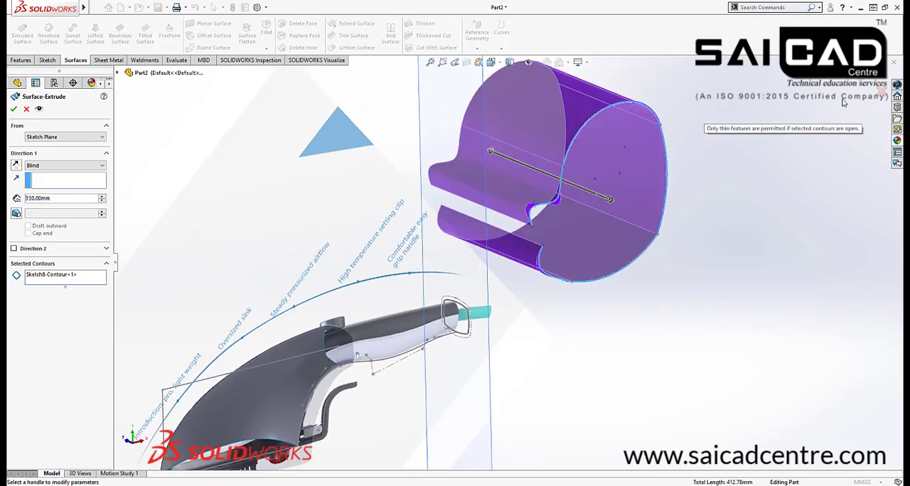
{"action": "left_click", "coordinate": [862, 84]}
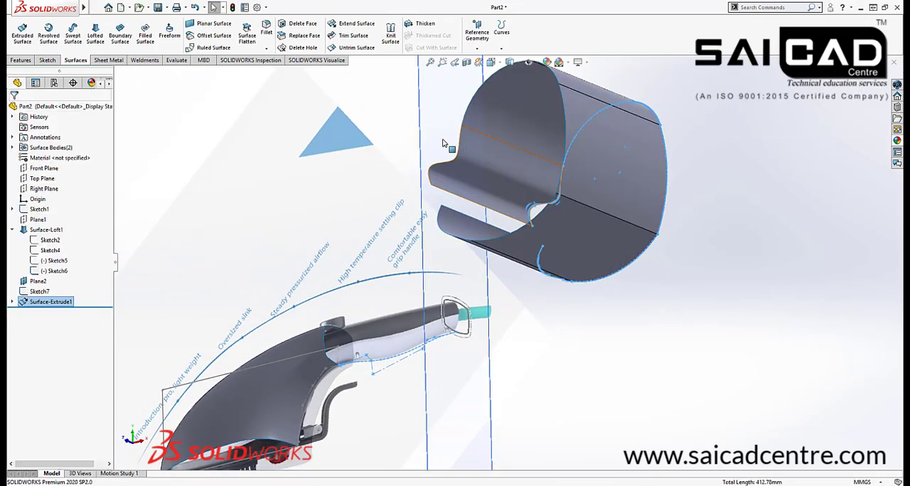
{"action": "left_click", "coordinate": [172, 99]}
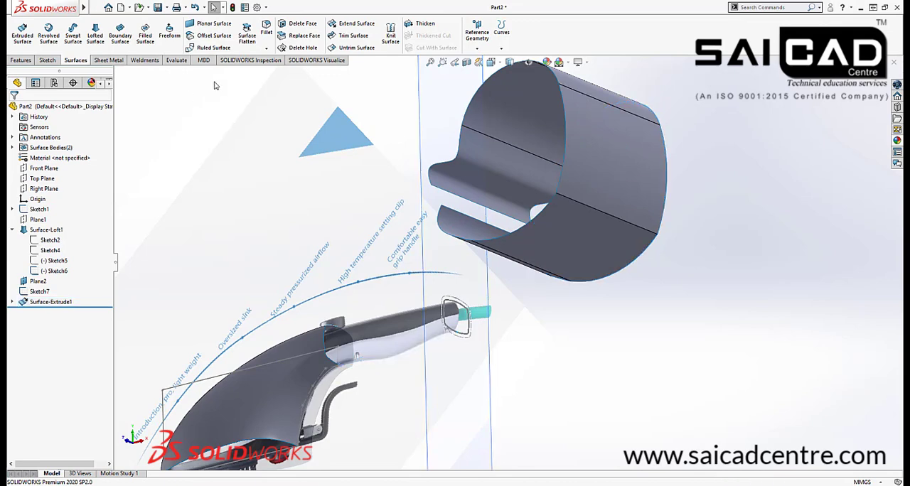
Display zebra stripes on the surface bodies and orient the view toward the extruded practice surface
{"action": "left_click", "coordinate": [176, 59]}
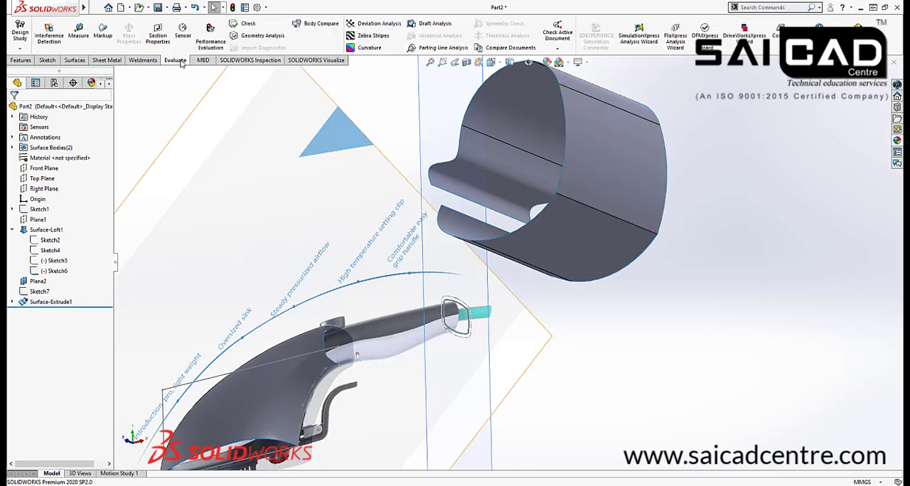
{"action": "left_click", "coordinate": [369, 35]}
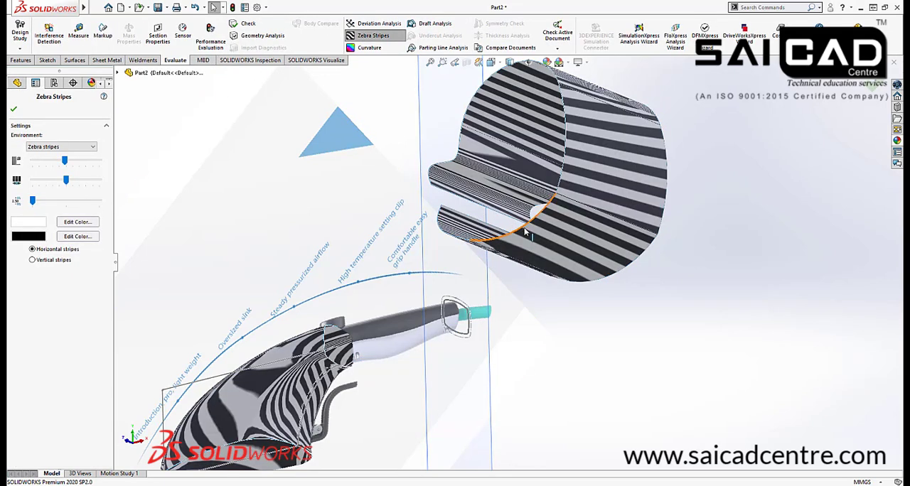
{"action": "middle_click", "coordinate": [510, 254]}
{"action": "middle_click_drag", "start_coordinate": [511, 254], "coordinate": [508, 202]}
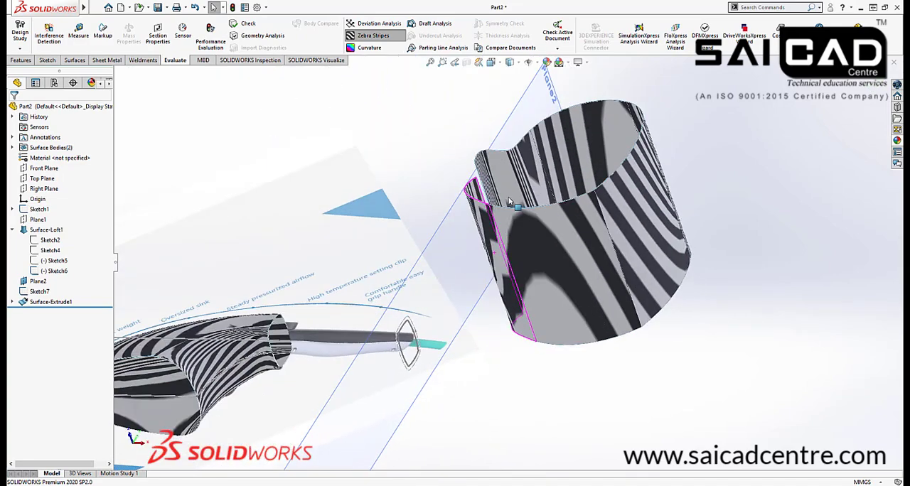
Reopen the zebra stripes settings, set the display accuracy to maximum, and accept them with horizontal stripes
{"action": "left_click", "coordinate": [380, 38]}
{"action": "left_click", "coordinate": [380, 38]}
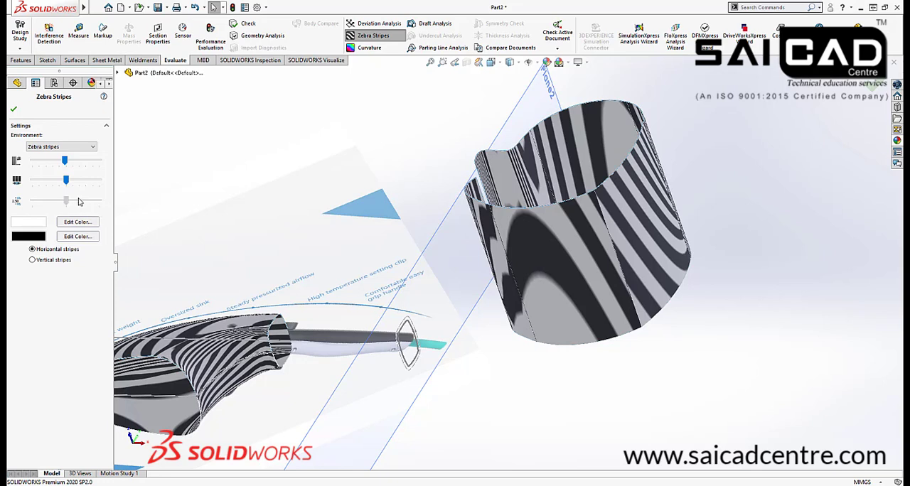
{"action": "left_click", "coordinate": [98, 202]}
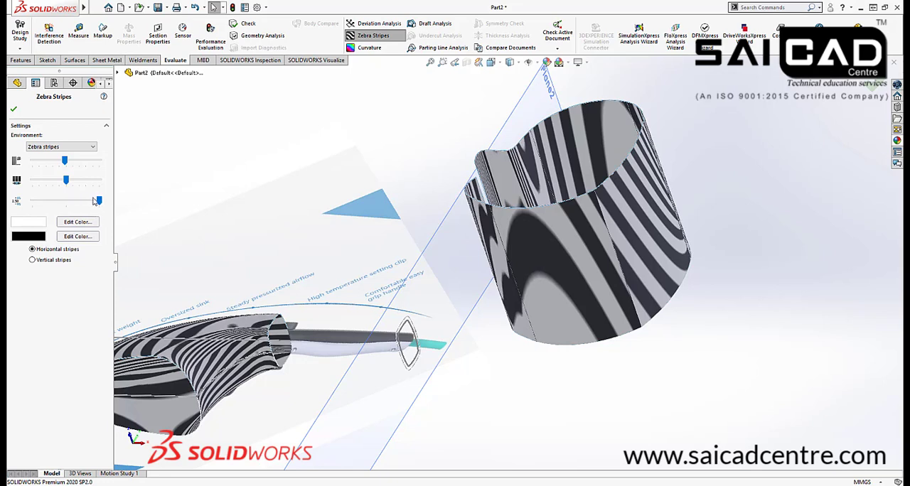
{"action": "mouse_move", "coordinate": [67, 181]}
{"action": "left_mouse_down"}
{"action": "mouse_move", "coordinate": [99, 181]}
{"action": "mouse_move", "coordinate": [69, 186]}
{"action": "left_mouse_up"}
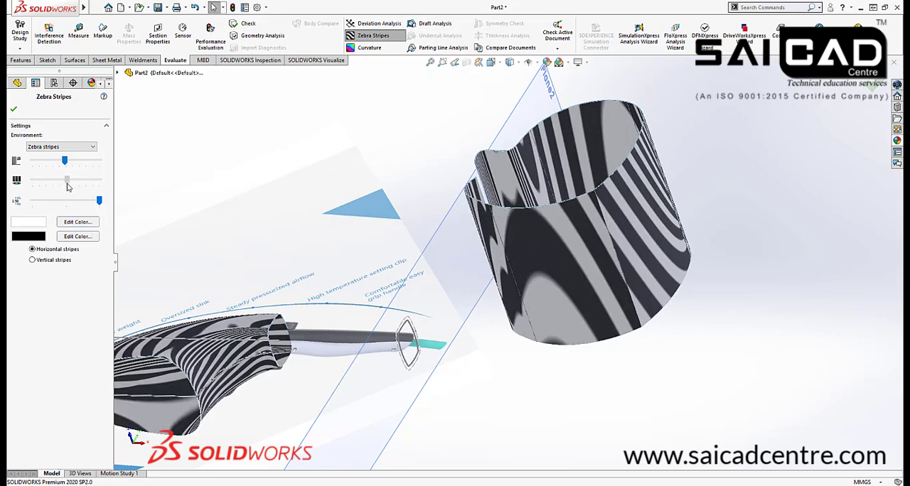
{"action": "scroll", "coordinate": [556, 251], "scroll_direction": "down", "scroll_amount": 3}
{"action": "right_click", "coordinate": [590, 285]}
Examine the zebra stripes across the seams between the lower arc and its attached spline face
{"action": "middle_click_drag", "start_coordinate": [588, 285], "coordinate": [654, 266]}
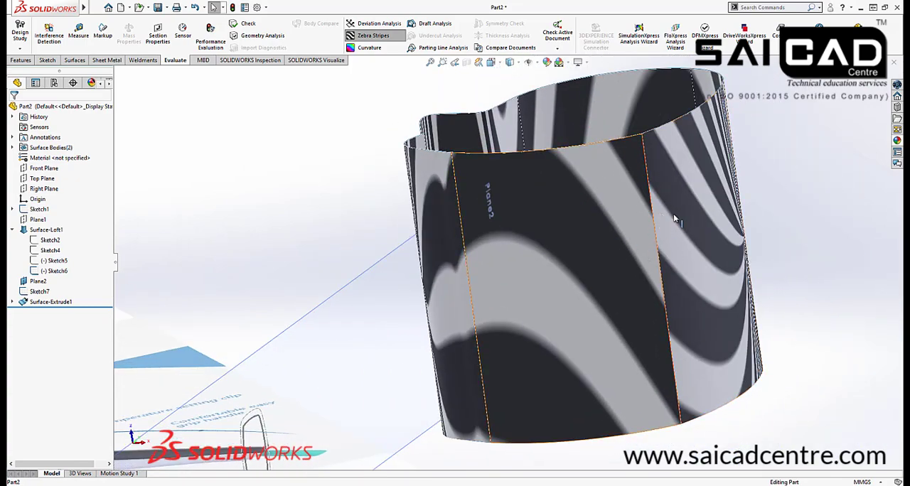
{"action": "scroll", "coordinate": [567, 284], "scroll_direction": "up", "scroll_amount": 3}
{"action": "middle_click_drag", "start_coordinate": [567, 284], "coordinate": [541, 289]}
{"action": "scroll", "coordinate": [503, 310], "scroll_direction": "down", "scroll_amount": 3}
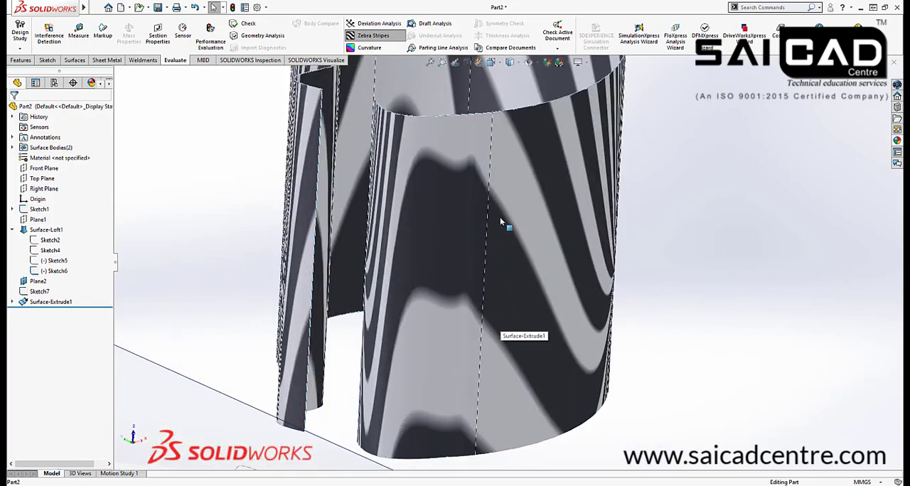
{"action": "scroll", "coordinate": [434, 150], "scroll_direction": "down", "scroll_amount": 2}
{"action": "scroll", "coordinate": [478, 244], "scroll_direction": "up", "scroll_amount": 3}
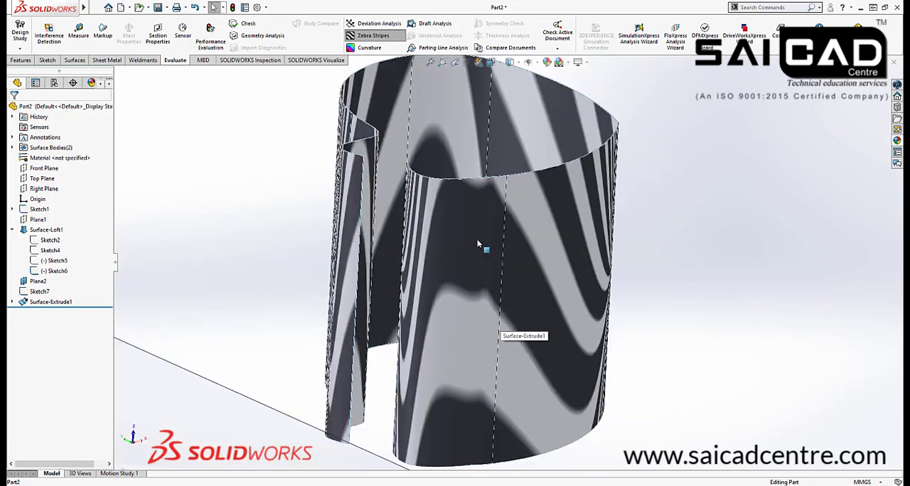
{"action": "scroll", "coordinate": [570, 285], "scroll_direction": "up", "scroll_amount": 3}
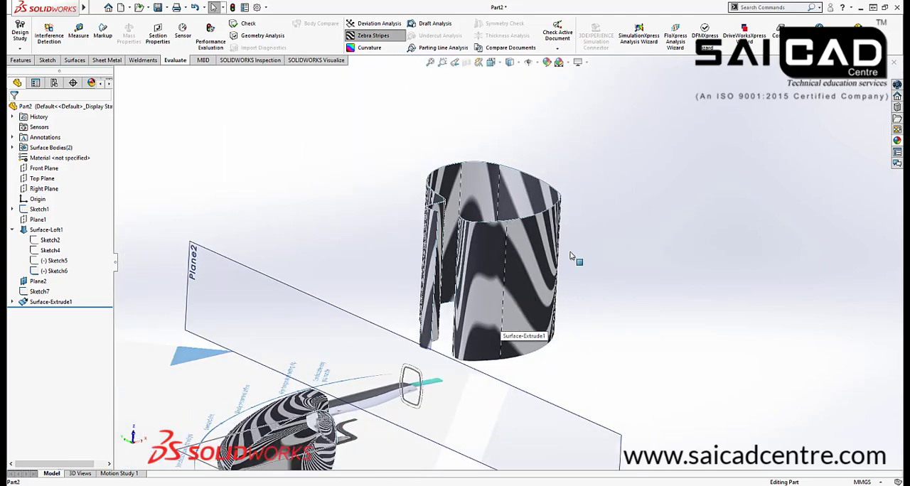
Examine the zebra stripes across the seam between the upper arc face and the S-shaped spline face
{"action": "middle_click_drag", "start_coordinate": [574, 258], "coordinate": [621, 320]}
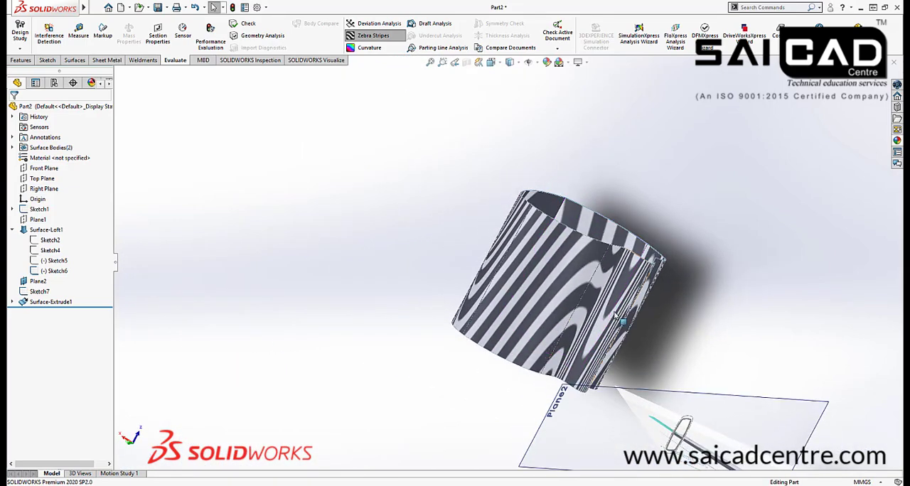
{"action": "scroll", "coordinate": [587, 313], "scroll_direction": "down", "scroll_amount": 4}
{"action": "middle_click_drag", "start_coordinate": [495, 212], "coordinate": [548, 264]}
{"action": "scroll", "coordinate": [547, 265], "scroll_direction": "down", "scroll_amount": 5}
{"action": "scroll", "coordinate": [519, 267], "scroll_direction": "down", "scroll_amount": 3}
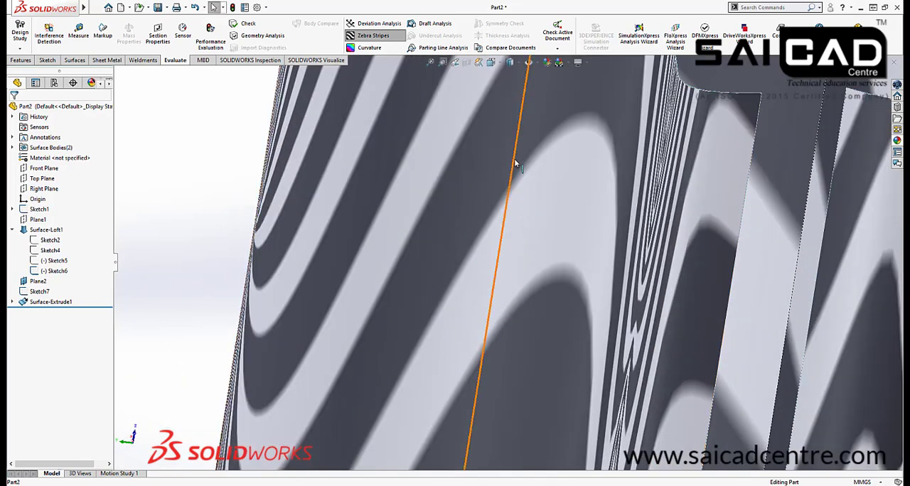
{"action": "scroll", "coordinate": [481, 309], "scroll_direction": "up", "scroll_amount": 6}
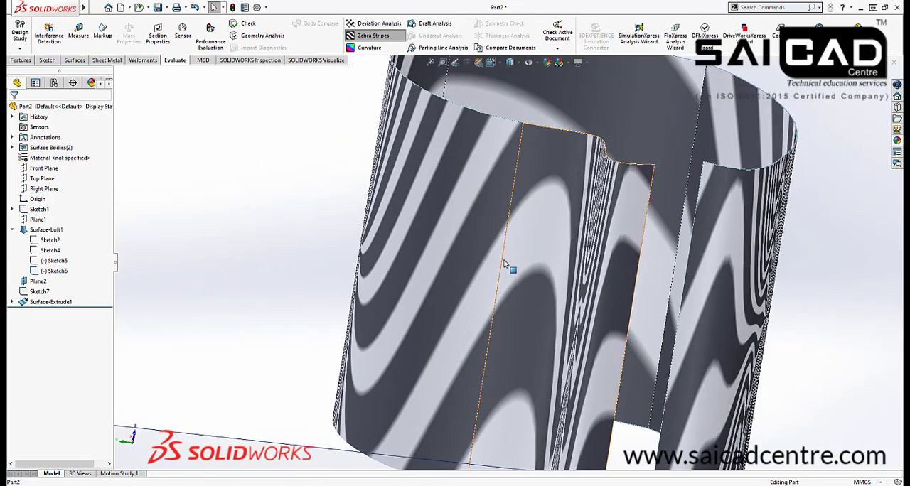
{"action": "scroll", "coordinate": [504, 263], "scroll_direction": "down", "scroll_amount": 4}
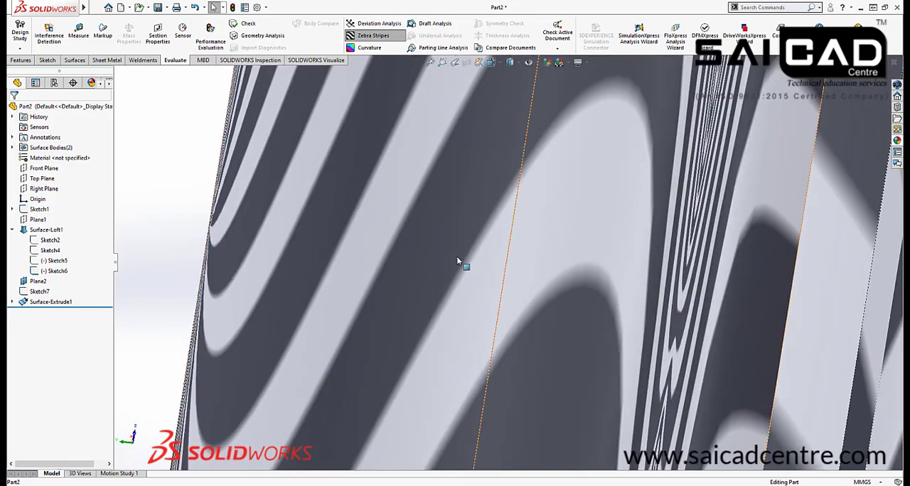
{"action": "scroll", "coordinate": [516, 249], "scroll_direction": "up", "scroll_amount": 5}
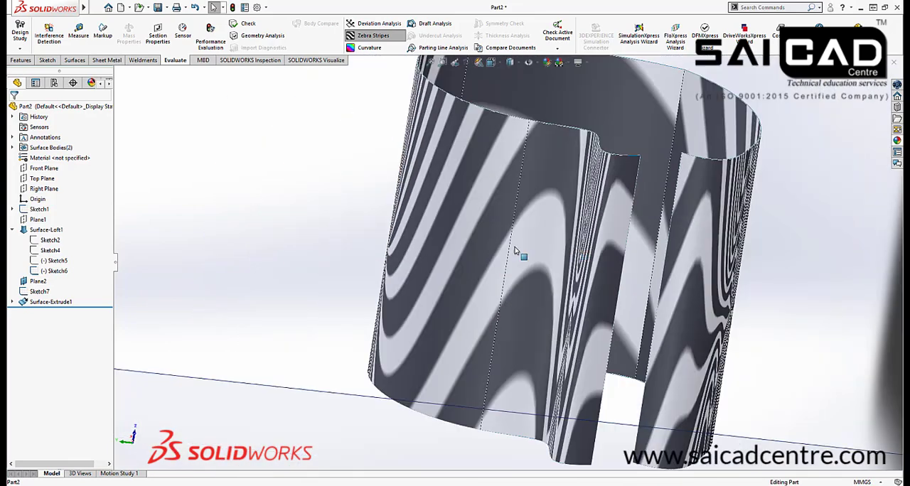
Examine the zebra stripes across the outer arc seams and the sharp corner of the extruded surface
{"action": "middle_click_drag", "start_coordinate": [355, 254], "coordinate": [383, 256]}
{"action": "scroll", "coordinate": [375, 197], "scroll_direction": "up", "scroll_amount": 4}
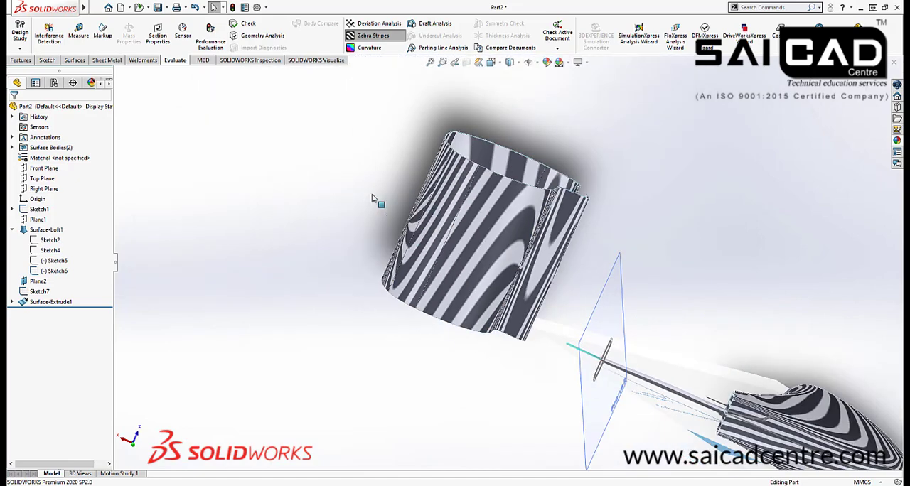
{"action": "scroll", "coordinate": [510, 244], "scroll_direction": "down", "scroll_amount": 6}
{"action": "scroll", "coordinate": [508, 256], "scroll_direction": "up", "scroll_amount": 5}
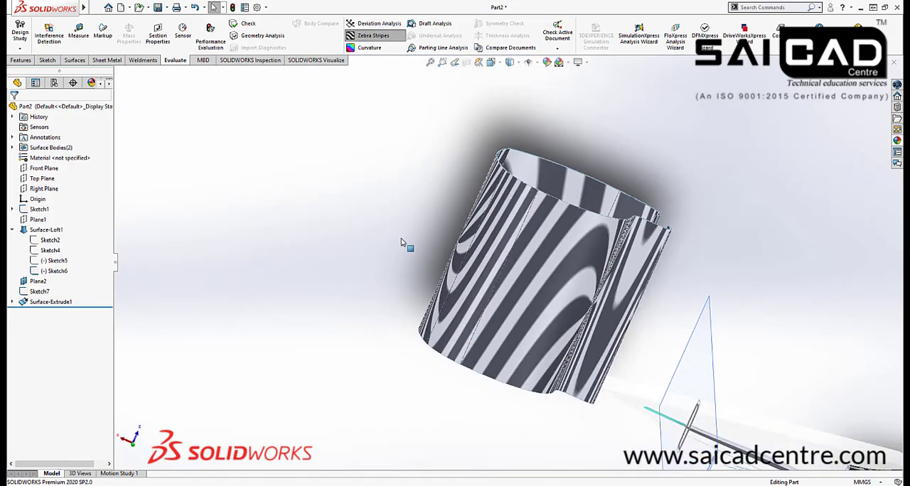
{"action": "middle_click_drag", "start_coordinate": [409, 244], "coordinate": [392, 192]}
{"action": "scroll", "coordinate": [412, 185], "scroll_direction": "down", "scroll_amount": 6}
{"action": "middle_click_drag", "start_coordinate": [459, 170], "coordinate": [422, 250]}
{"action": "scroll", "coordinate": [431, 194], "scroll_direction": "up", "scroll_amount": 5}
{"action": "middle_click_drag", "start_coordinate": [430, 193], "coordinate": [516, 268]}
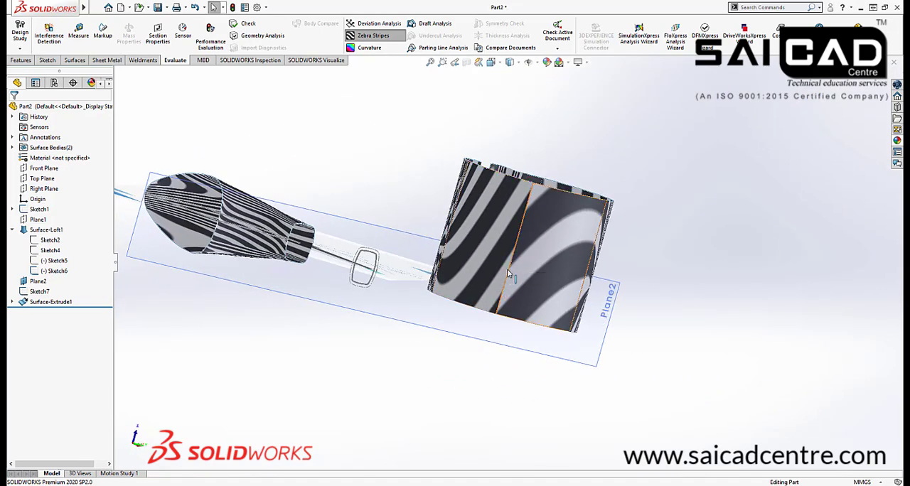
{"action": "scroll", "coordinate": [501, 269], "scroll_direction": "down", "scroll_amount": 3}
{"action": "scroll", "coordinate": [503, 268], "scroll_direction": "up", "scroll_amount": 4}
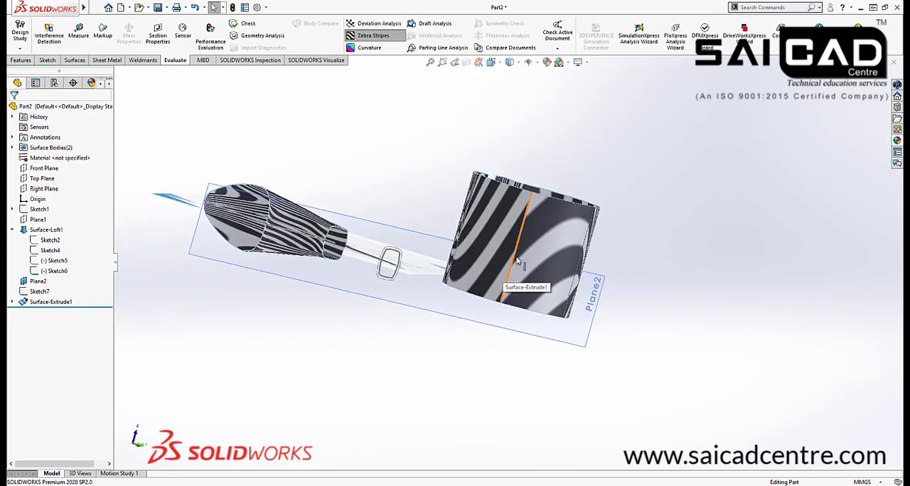
{"action": "scroll", "coordinate": [504, 267], "scroll_direction": "down", "scroll_amount": 2}
Examine the zebra stripes along the side and nose of the iron's lofted body surface
{"action": "middle_click_drag", "start_coordinate": [504, 266], "coordinate": [313, 252]}
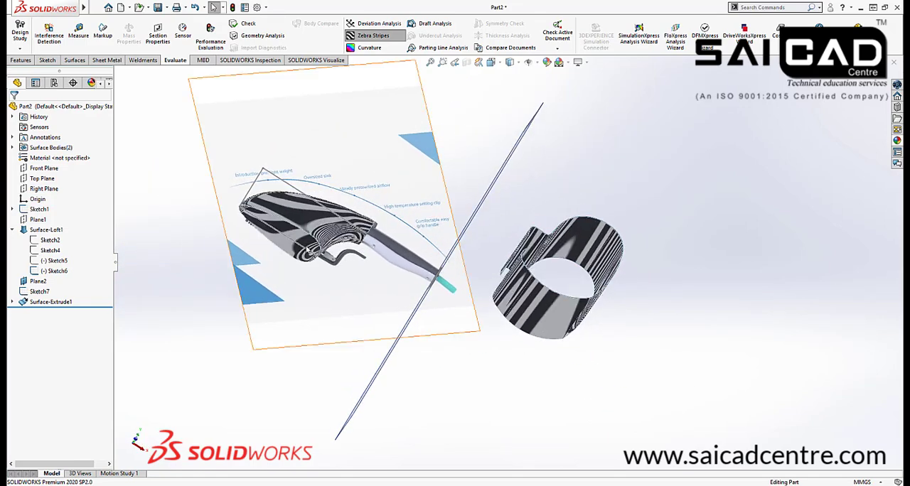
{"action": "scroll", "coordinate": [319, 206], "scroll_direction": "down", "scroll_amount": 5}
{"action": "middle_click_drag", "start_coordinate": [320, 211], "coordinate": [408, 146]}
{"action": "scroll", "coordinate": [275, 172], "scroll_direction": "down", "scroll_amount": 4}
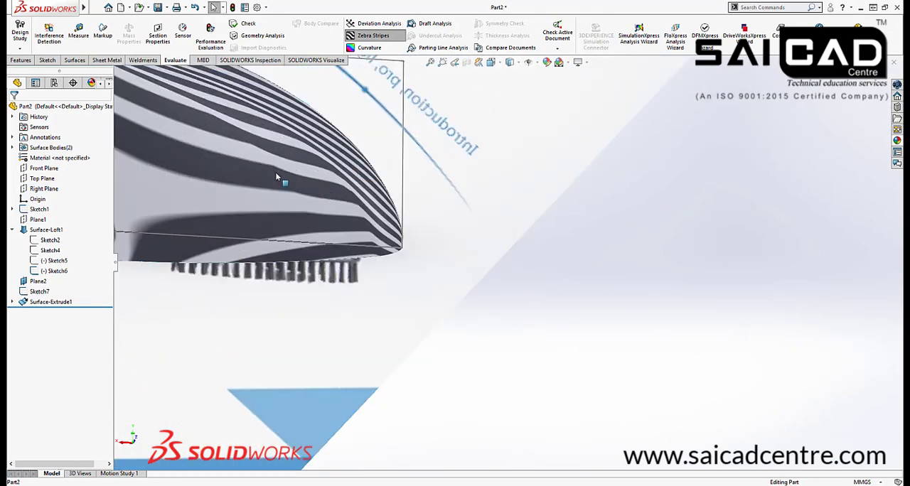
{"action": "middle_click_drag", "start_coordinate": [420, 175], "coordinate": [298, 172]}
{"action": "scroll", "coordinate": [430, 223], "scroll_direction": "down", "scroll_amount": 4}
{"action": "scroll", "coordinate": [568, 195], "scroll_direction": "up", "scroll_amount": 6}
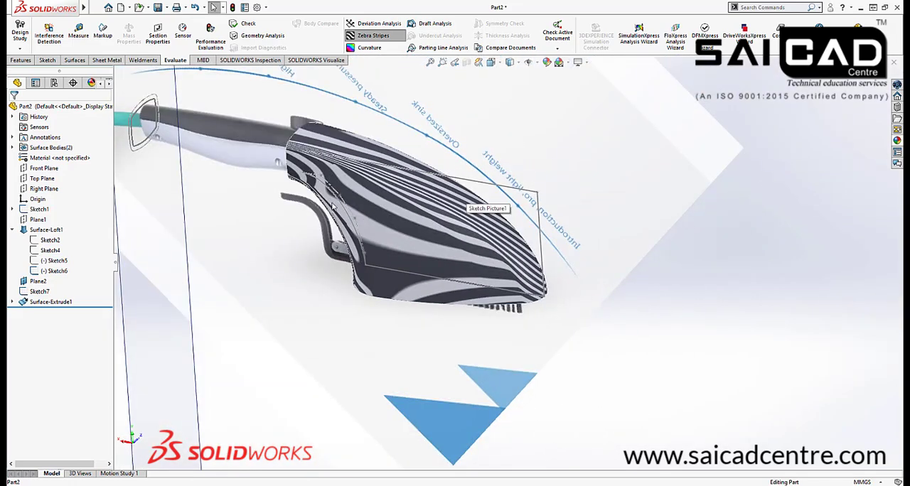
Examine the zebra stripes at the iron body's neck opening and along the concave edge beside the trigger
{"action": "middle_click_drag", "start_coordinate": [321, 200], "coordinate": [337, 176]}
{"action": "scroll", "coordinate": [338, 175], "scroll_direction": "down", "scroll_amount": 2}
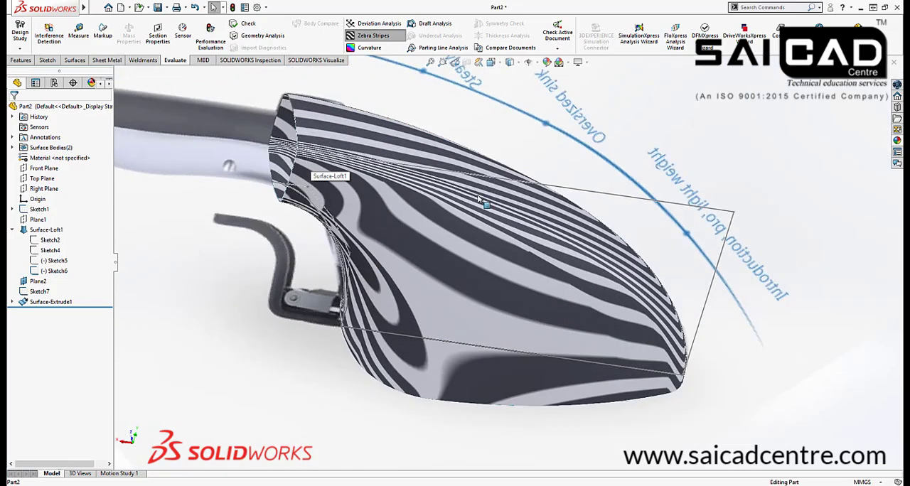
{"action": "scroll", "coordinate": [584, 250], "scroll_direction": "down", "scroll_amount": 3}
{"action": "middle_click_drag", "start_coordinate": [367, 220], "coordinate": [439, 170]}
{"action": "scroll", "coordinate": [439, 171], "scroll_direction": "up", "scroll_amount": 6}
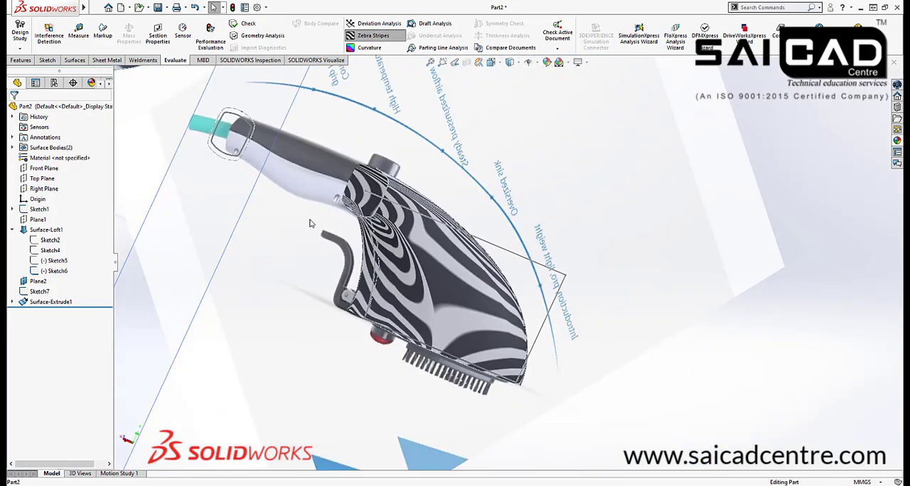
{"action": "scroll", "coordinate": [310, 221], "scroll_direction": "down", "scroll_amount": 4}
{"action": "middle_click_drag", "start_coordinate": [382, 220], "coordinate": [353, 192]}
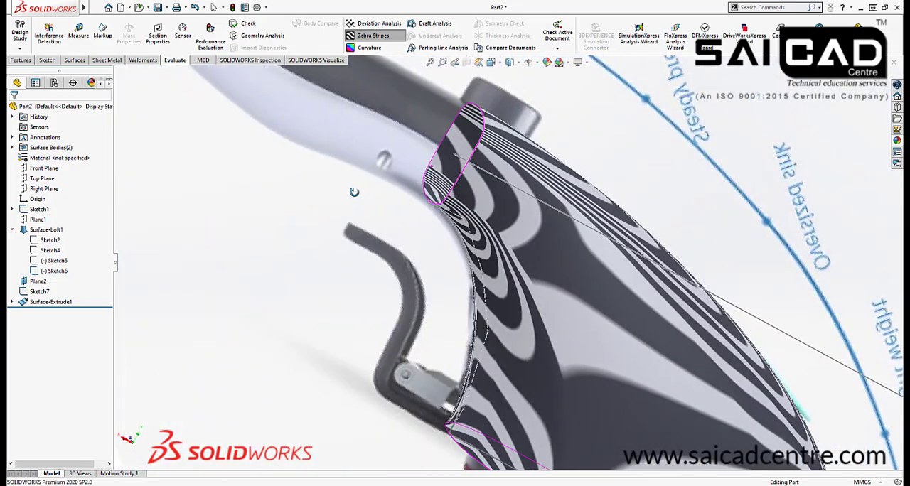
{"action": "scroll", "coordinate": [439, 219], "scroll_direction": "up", "scroll_amount": 4}
{"action": "scroll", "coordinate": [500, 256], "scroll_direction": "down", "scroll_amount": 4}
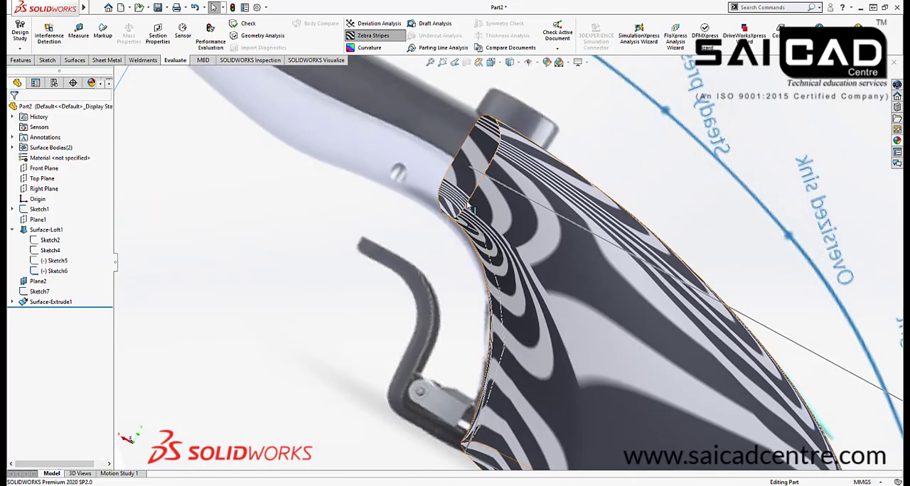
{"action": "mouse_move", "coordinate": [518, 284]}
{"action": "middle_mouse_down"}
{"action": "mouse_move", "coordinate": [543, 266]}
{"action": "mouse_move", "coordinate": [534, 280]}
{"action": "middle_mouse_up"}
{"action": "scroll", "coordinate": [480, 231], "scroll_direction": "up", "scroll_amount": 4}
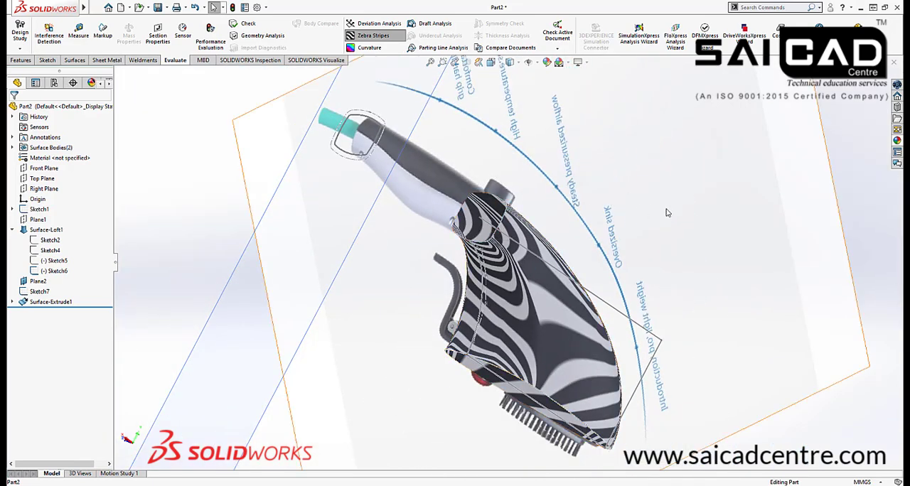
Turn off the zebra stripes and select the faces of the extruded practice surface
{"action": "scroll", "coordinate": [524, 168], "scroll_direction": "up", "scroll_amount": 3}
{"action": "middle_click_drag", "start_coordinate": [668, 221], "coordinate": [590, 186]}
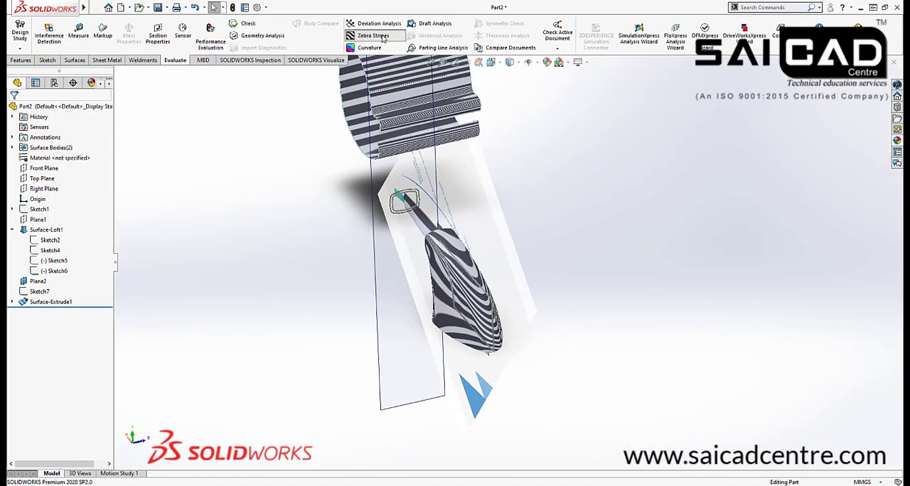
{"action": "left_click", "coordinate": [382, 36]}
{"action": "middle_click_drag", "start_coordinate": [648, 226], "coordinate": [522, 283]}
{"action": "scroll", "coordinate": [490, 161], "scroll_direction": "up", "scroll_amount": 3}
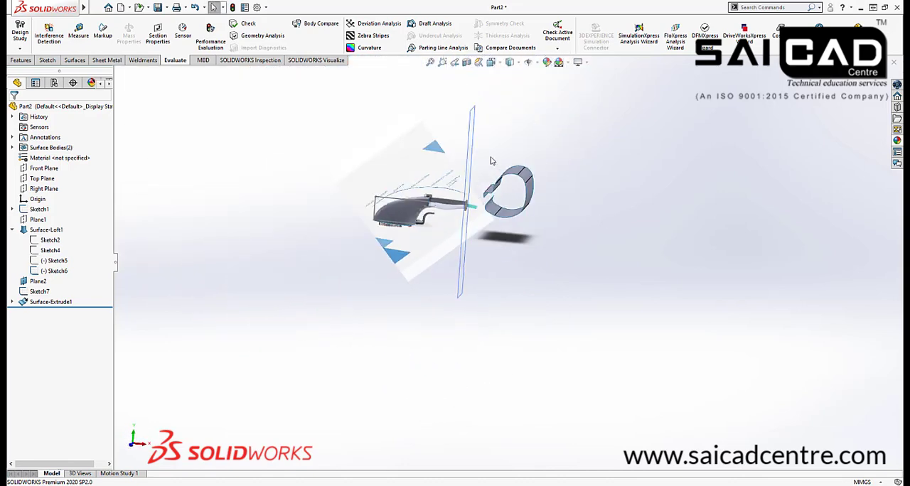
{"action": "scroll", "coordinate": [569, 163], "scroll_direction": "down", "scroll_amount": 3}
{"action": "left_click_drag", "start_coordinate": [587, 126], "coordinate": [489, 266]}
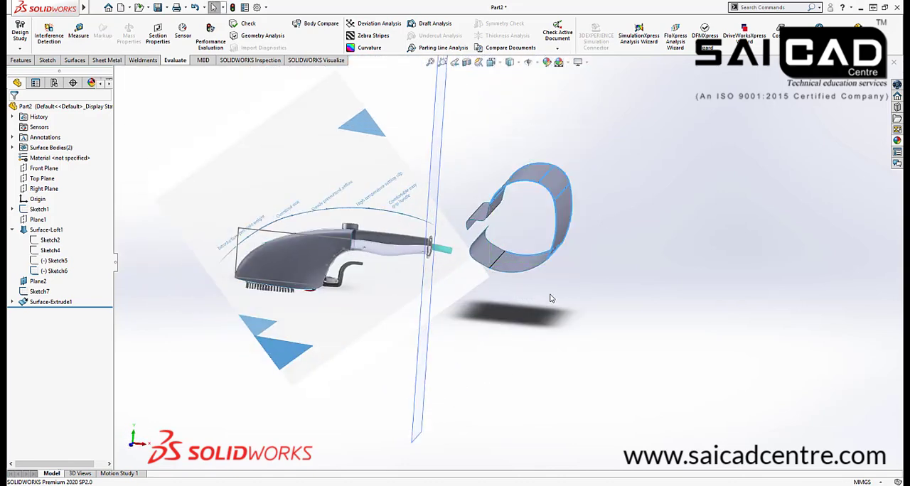
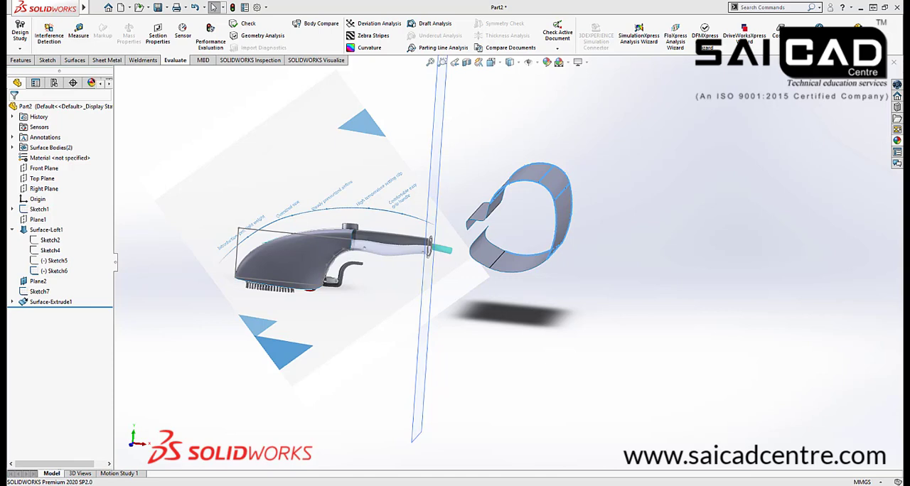
Delete the extruded practice surface and confirm the deletion
{"action": "key", "text": "Delete"}
{"action": "left_click", "coordinate": [780, 175]}
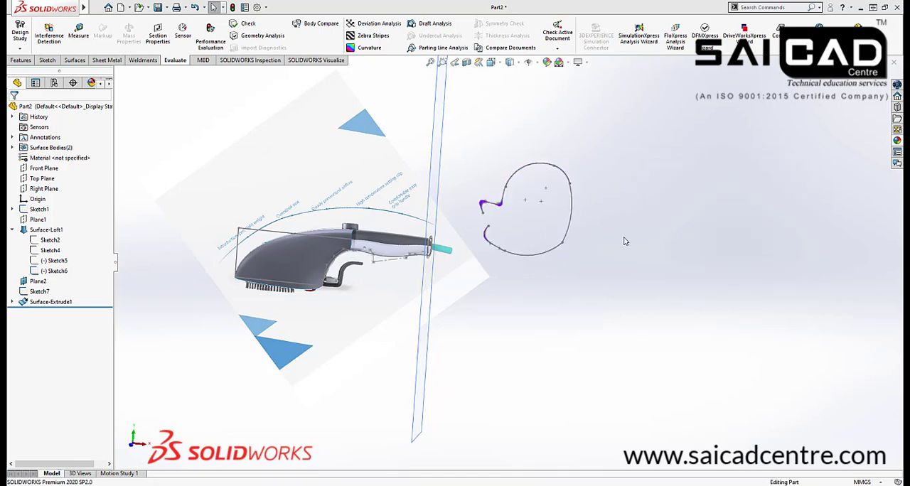
Try to delete the whole Sketch8 that holds the practice profile, and undo the deletion
{"action": "left_click", "coordinate": [32, 303]}
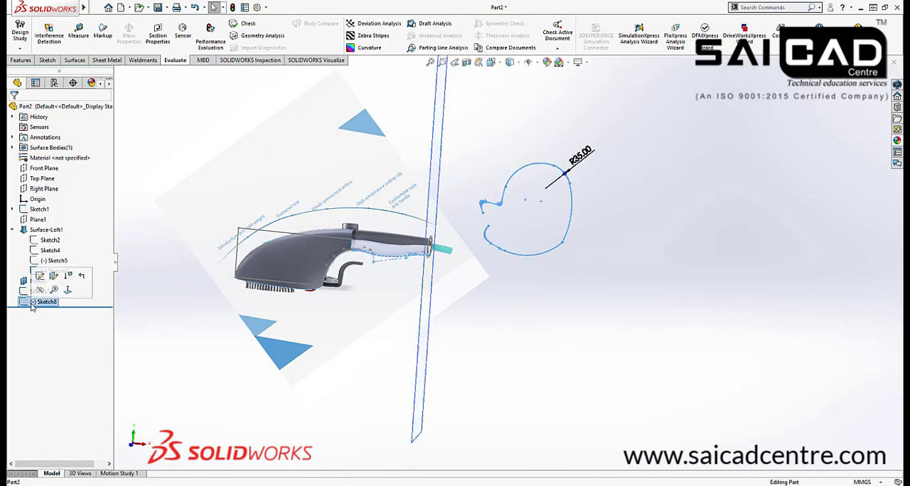
{"action": "key", "text": "Delete"}
{"action": "left_click", "coordinate": [780, 176]}
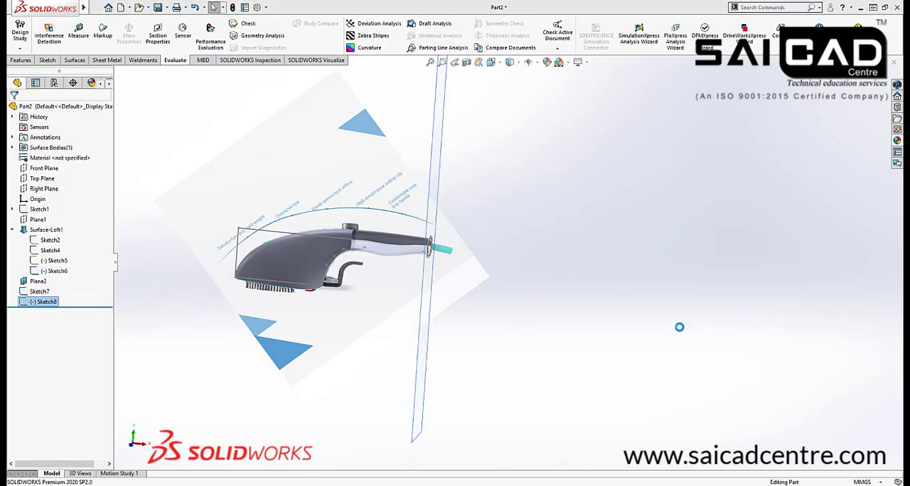
{"action": "mouse_move", "coordinate": [681, 326]}
{"action": "middle_mouse_down"}
{"action": "mouse_move", "coordinate": [521, 287]}
{"action": "mouse_move", "coordinate": [376, 295]}
{"action": "middle_mouse_up"}
{"action": "scroll", "coordinate": [375, 294], "scroll_direction": "down", "scroll_amount": 8}
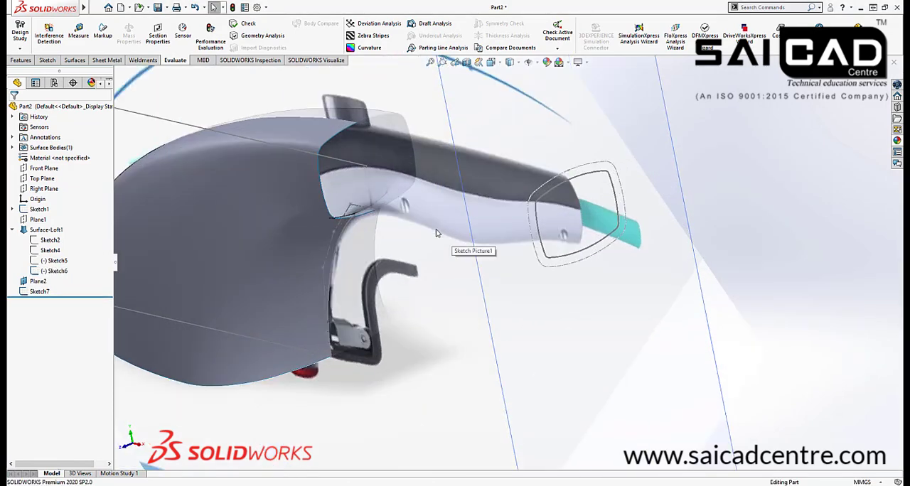
{"action": "scroll", "coordinate": [425, 226], "scroll_direction": "up", "scroll_amount": 5}
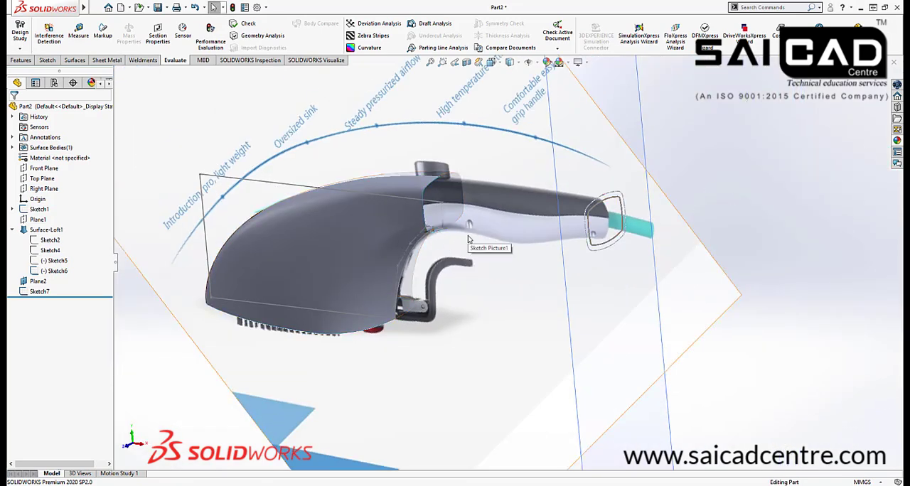
{"action": "scroll", "coordinate": [446, 230], "scroll_direction": "down", "scroll_amount": 2}
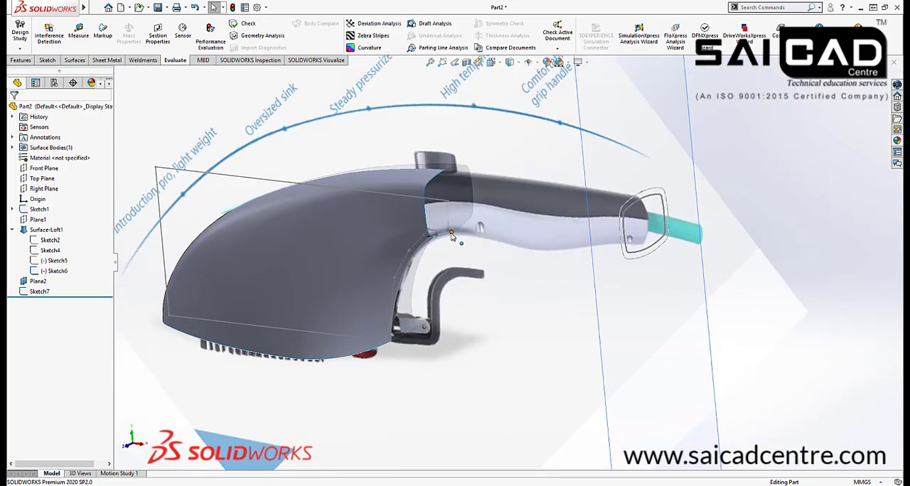
{"action": "left_click", "coordinate": [39, 291]}
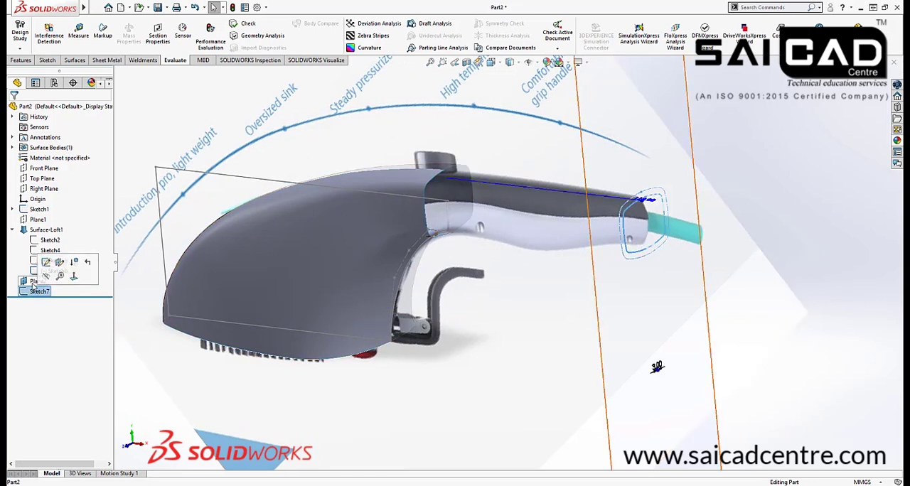
{"action": "left_click", "coordinate": [33, 282]}
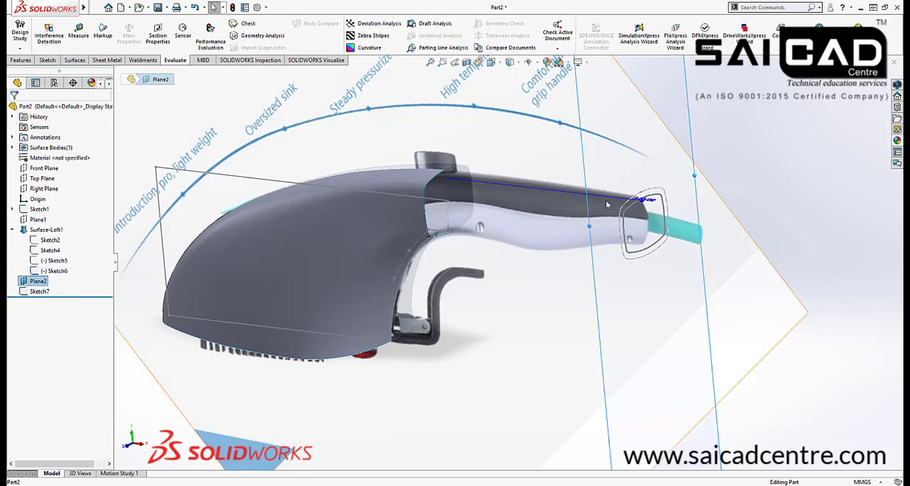
{"action": "scroll", "coordinate": [710, 182], "scroll_direction": "up", "scroll_amount": 2}
{"action": "left_click", "coordinate": [710, 182]}
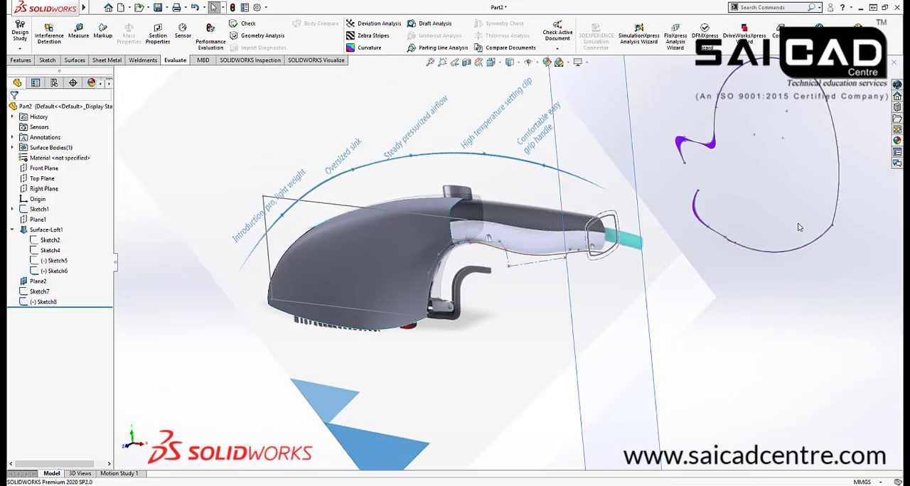
Try again to delete Sketch8, picking it by its practice outline beside the iron
{"action": "scroll", "coordinate": [741, 227], "scroll_direction": "up", "scroll_amount": 3}
{"action": "mouse_move", "coordinate": [746, 121]}
{"action": "left_mouse_down"}
{"action": "mouse_move", "coordinate": [632, 230]}
{"action": "mouse_move", "coordinate": [610, 273]}
{"action": "left_mouse_up"}
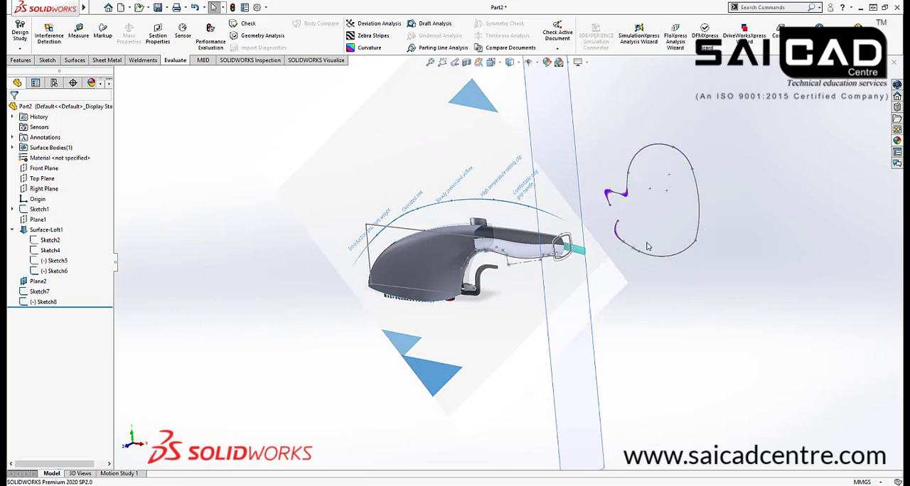
{"action": "left_click_drag", "start_coordinate": [594, 126], "coordinate": [762, 303]}
{"action": "left_click", "coordinate": [680, 255]}
{"action": "key", "text": "Delete"}
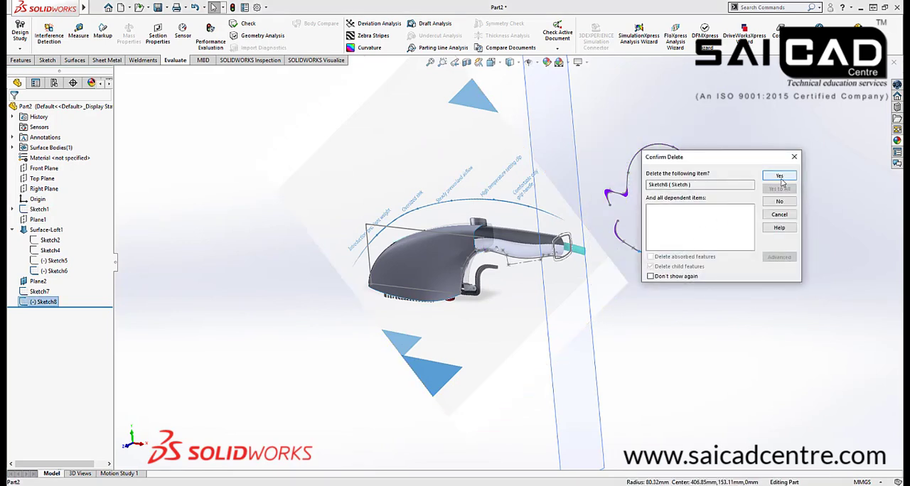
{"action": "left_click", "coordinate": [777, 177]}
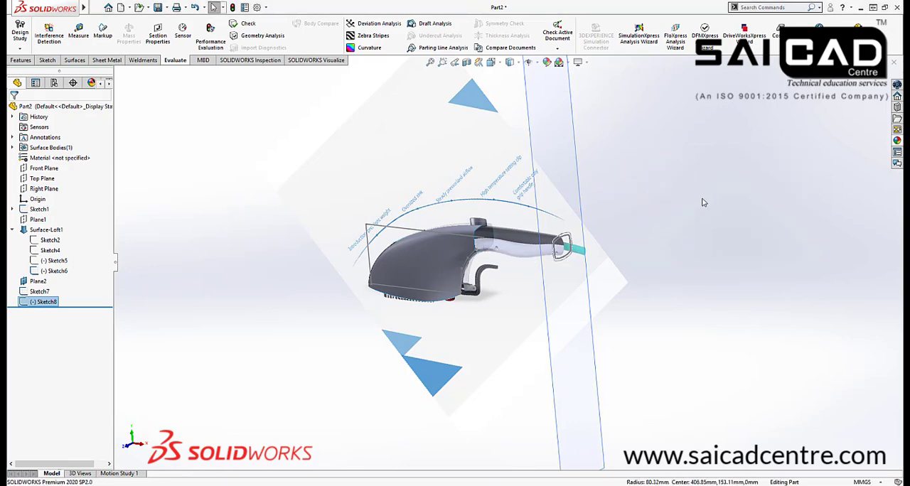
{"action": "scroll", "coordinate": [615, 252], "scroll_direction": "up", "scroll_amount": 1}
{"action": "mouse_move", "coordinate": [615, 253]}
{"action": "middle_mouse_down"}
{"action": "mouse_move", "coordinate": [535, 235]}
{"action": "mouse_move", "coordinate": [517, 245]}
{"action": "middle_mouse_up"}
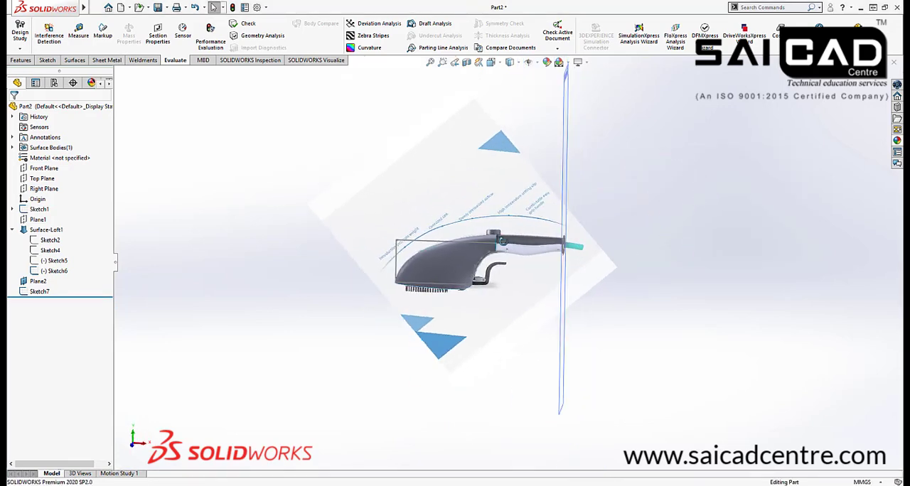
{"action": "scroll", "coordinate": [528, 255], "scroll_direction": "down", "scroll_amount": 6}
{"action": "left_click", "coordinate": [35, 294]}
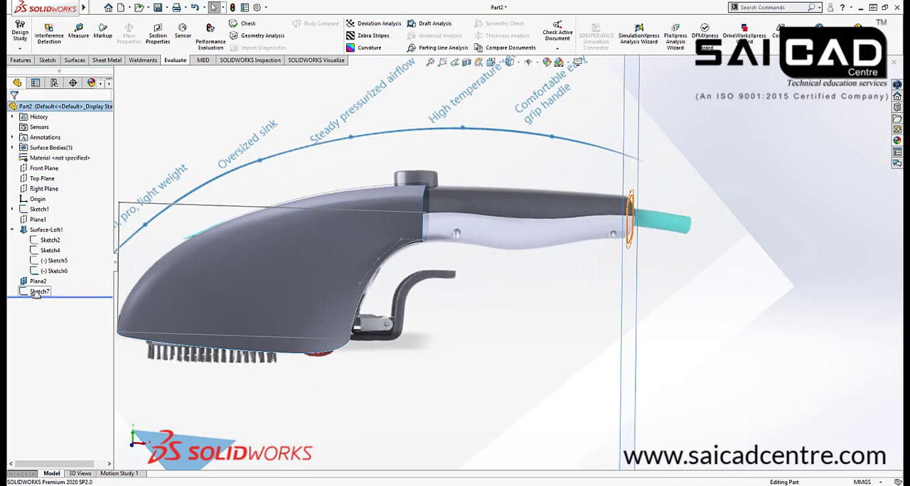
Edit Sketch8, delete the whole connected chain of practice arcs and splines beside the iron, and rebuild the part
{"action": "scroll", "coordinate": [519, 254], "scroll_direction": "up", "scroll_amount": 2}
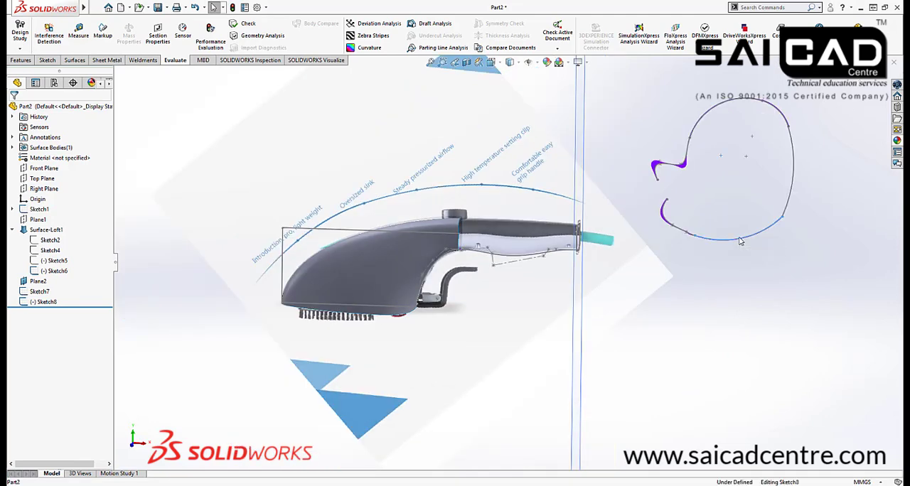
{"action": "left_click", "coordinate": [739, 242]}
{"action": "left_click", "coordinate": [768, 197]}
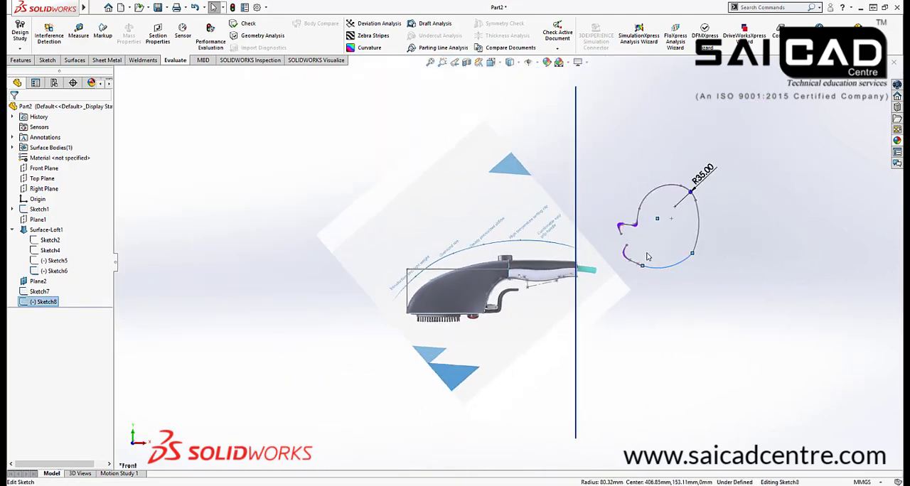
{"action": "scroll", "coordinate": [654, 277], "scroll_direction": "down", "scroll_amount": 4}
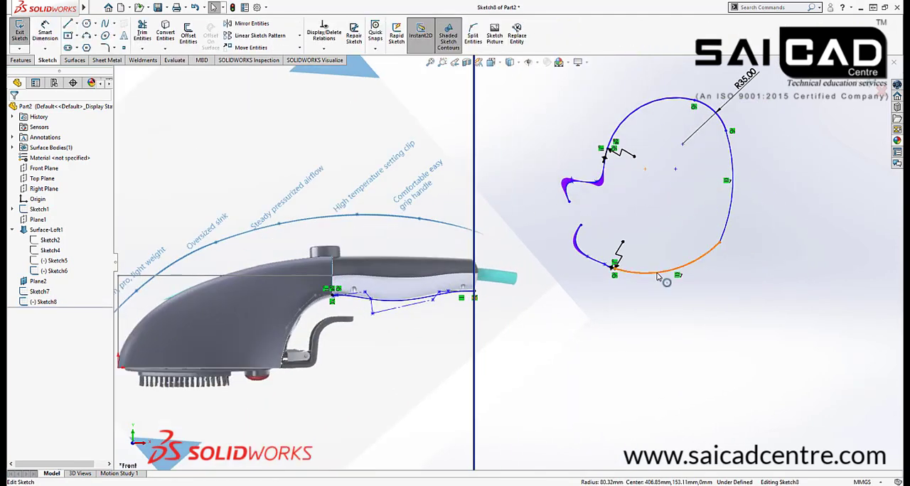
{"action": "left_click", "coordinate": [657, 276]}
{"action": "right_click", "coordinate": [668, 271]}
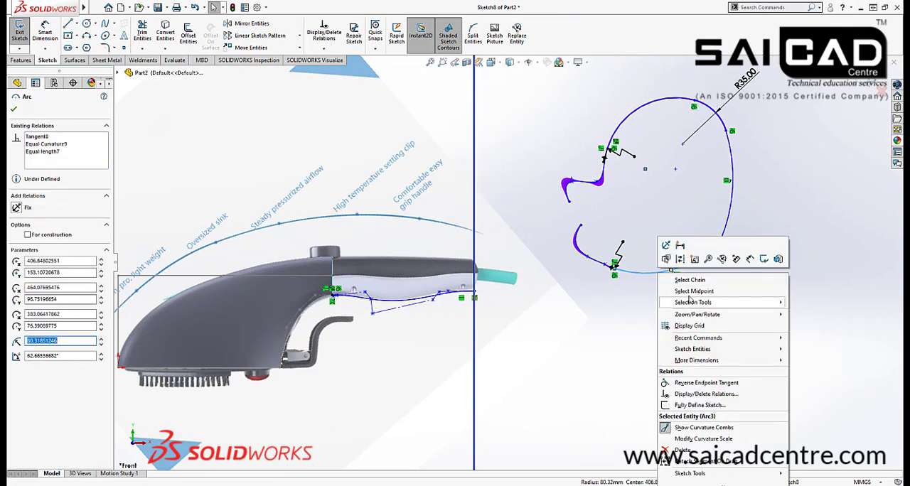
{"action": "left_click", "coordinate": [684, 279]}
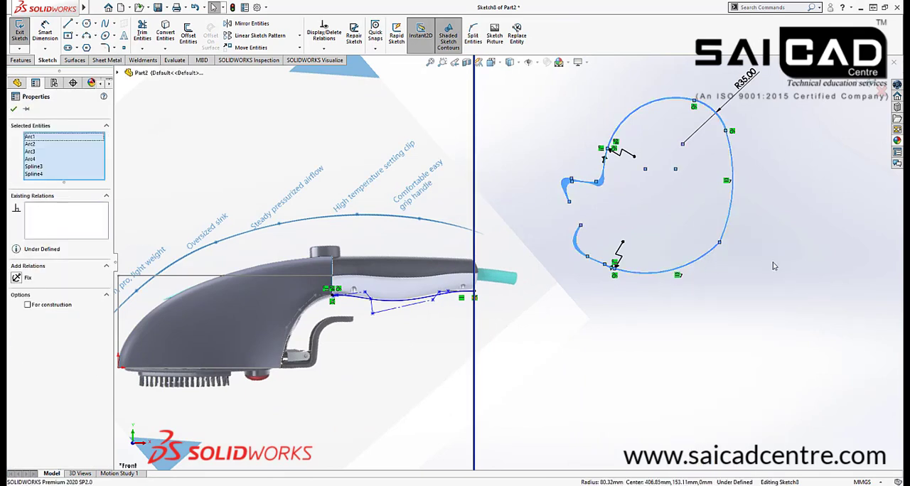
{"action": "key", "text": "Delete"}
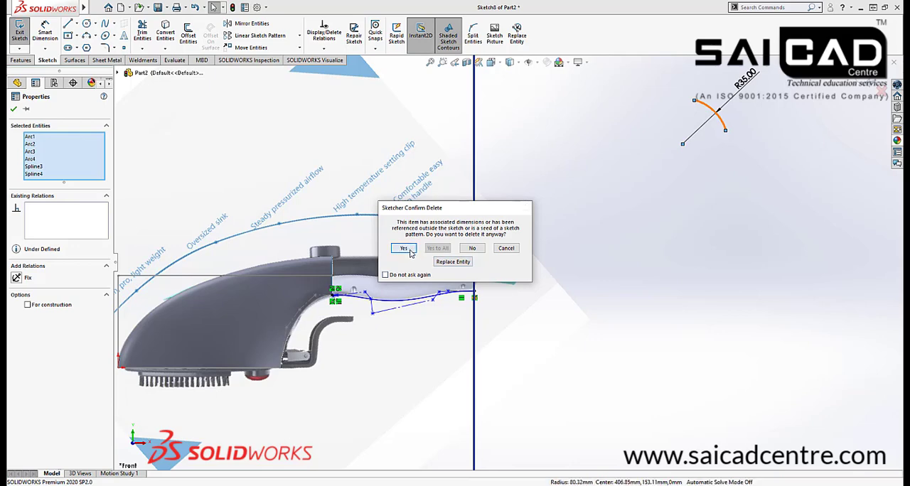
{"action": "left_click", "coordinate": [403, 248]}
{"action": "scroll", "coordinate": [406, 320], "scroll_direction": "up", "scroll_amount": 3}
{"action": "scroll", "coordinate": [406, 320], "scroll_direction": "down", "scroll_amount": 4}
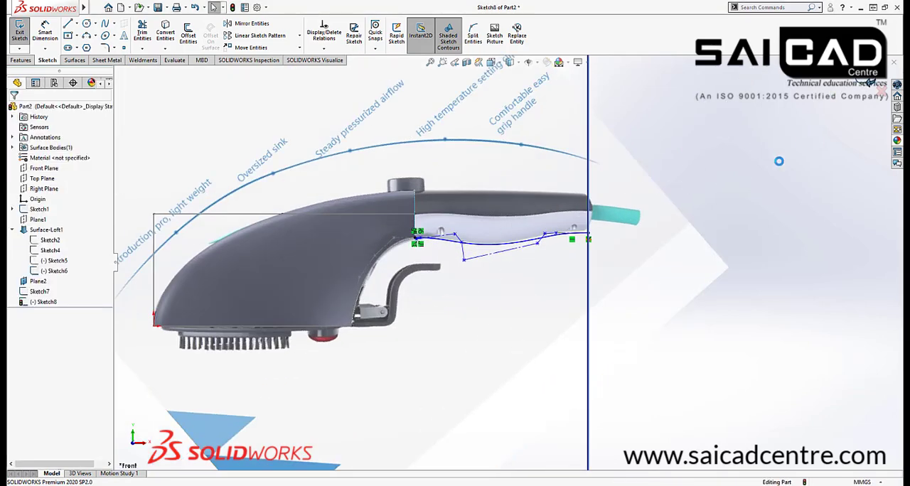
{"action": "key", "text": "ctrl+b"}
Start a new sketch on the Front Plane
{"action": "mouse_move", "coordinate": [611, 215]}
{"action": "middle_mouse_down"}
{"action": "mouse_move", "coordinate": [593, 229]}
{"action": "mouse_move", "coordinate": [613, 191]}
{"action": "middle_mouse_up"}
{"action": "scroll", "coordinate": [385, 214], "scroll_direction": "down", "scroll_amount": 2}
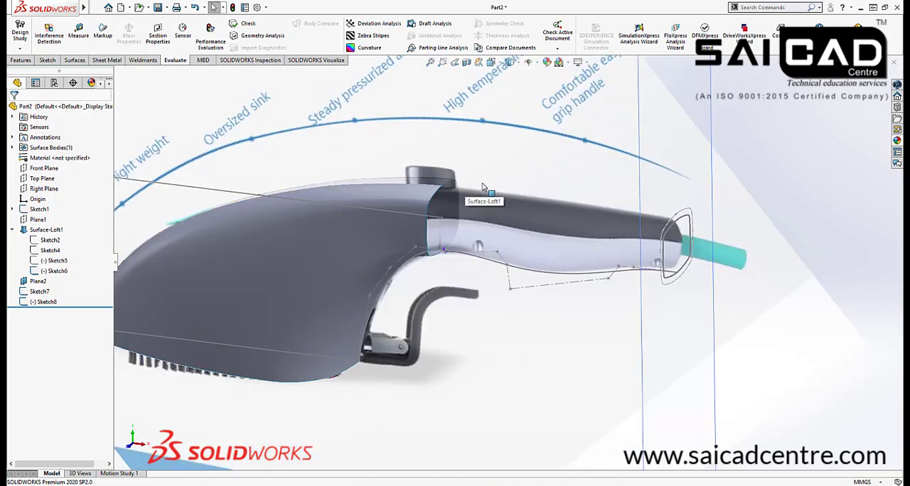
{"action": "scroll", "coordinate": [552, 208], "scroll_direction": "up", "scroll_amount": 2}
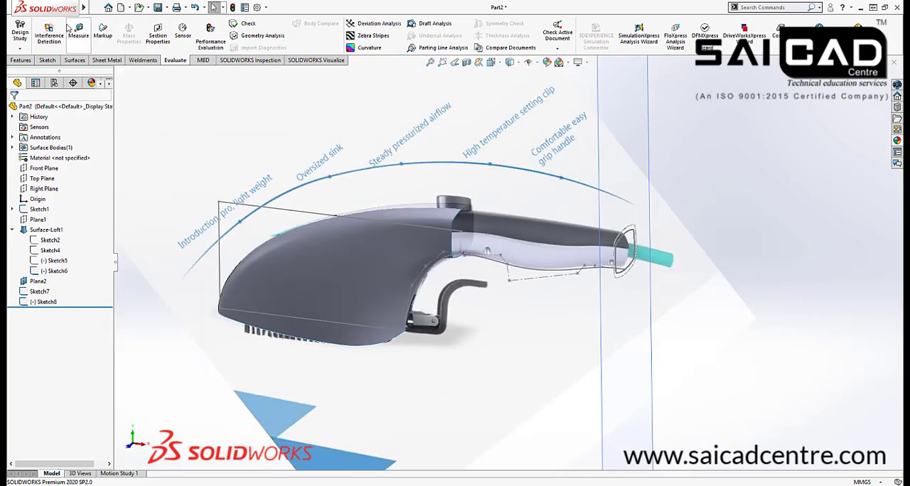
{"action": "left_click", "coordinate": [48, 61]}
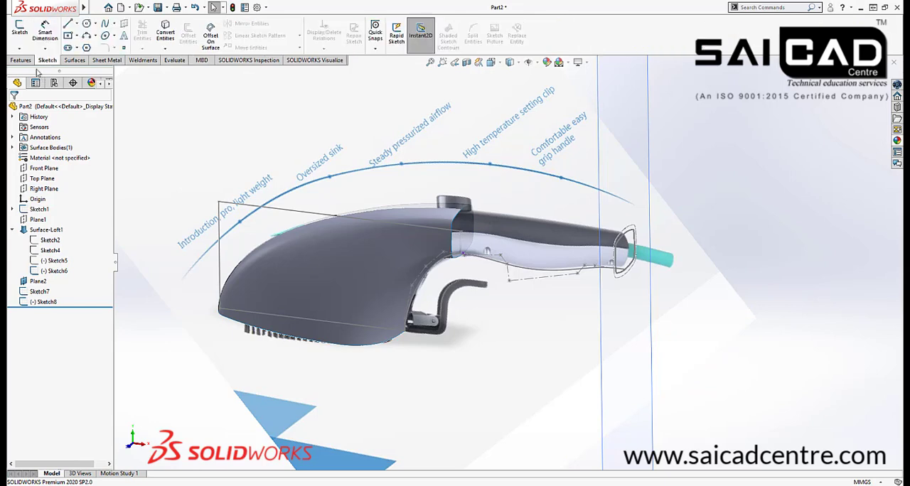
{"action": "left_click", "coordinate": [34, 168]}
{"action": "left_click", "coordinate": [19, 32]}
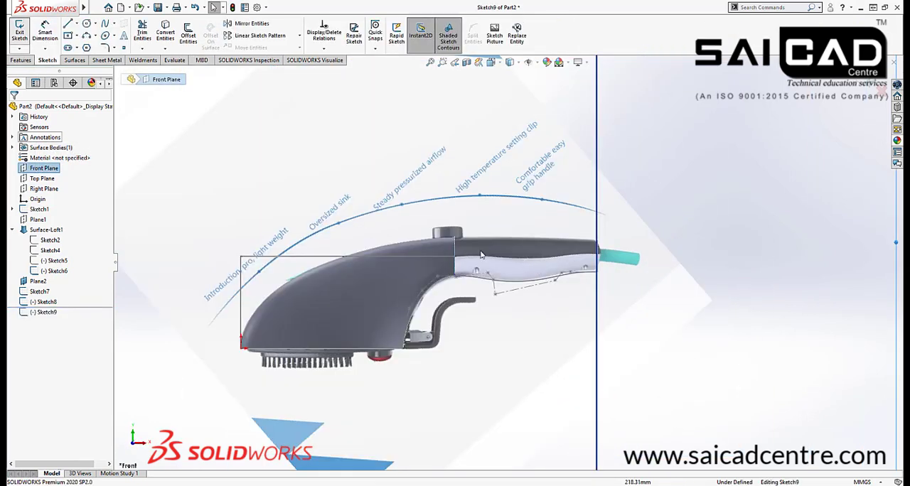
Show Sketch5, the upper guide curve of the lofted body surface
{"action": "scroll", "coordinate": [481, 254], "scroll_direction": "down", "scroll_amount": 5}
{"action": "scroll", "coordinate": [543, 175], "scroll_direction": "up", "scroll_amount": 8}
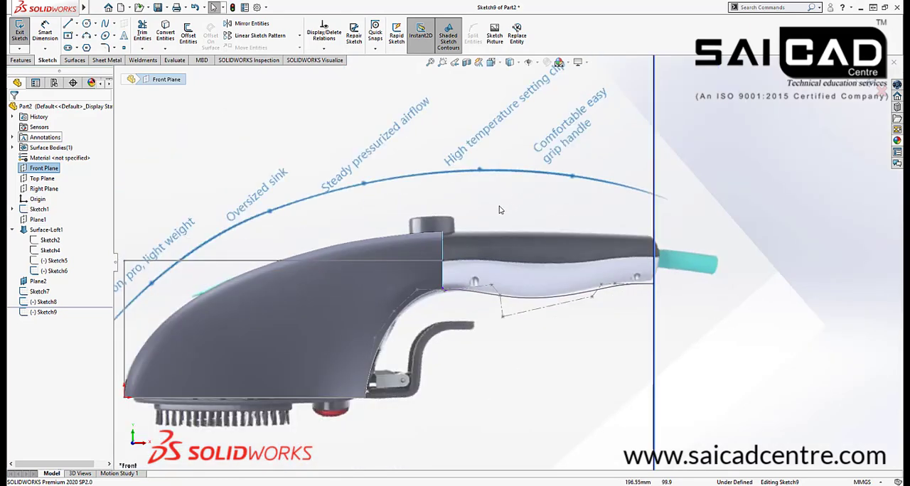
{"action": "left_click", "coordinate": [51, 261]}
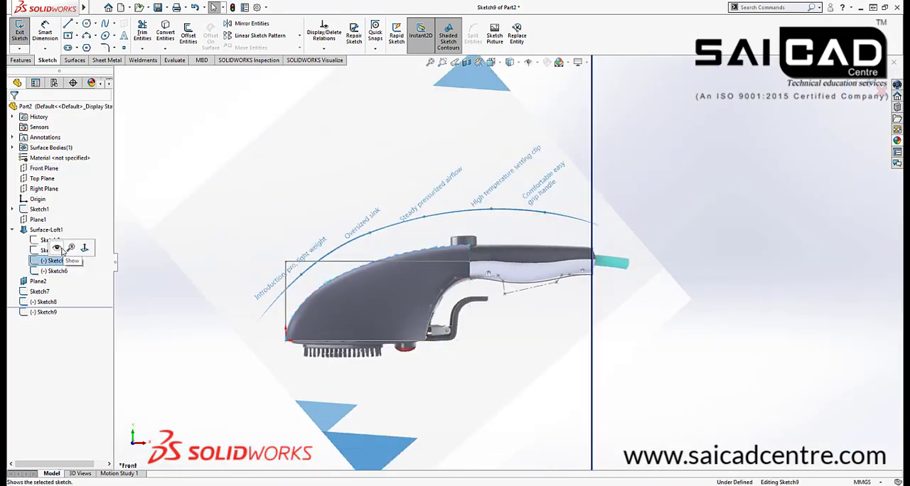
{"action": "left_click", "coordinate": [189, 157]}
Sketch a multi-point spline along the handle's upper edge from the body's top rear corner to just short of the handle-end plane
{"action": "scroll", "coordinate": [232, 178], "scroll_direction": "down", "scroll_amount": 4}
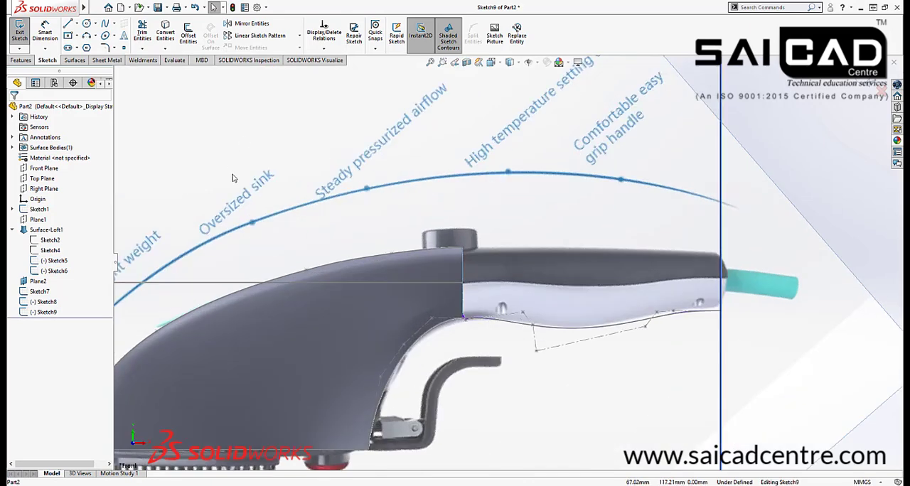
{"action": "scroll", "coordinate": [476, 291], "scroll_direction": "down", "scroll_amount": 3}
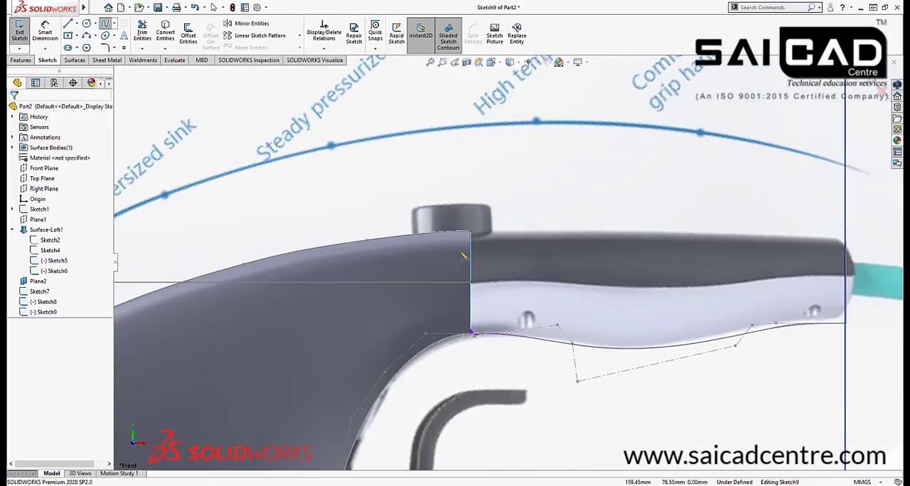
{"action": "left_click", "coordinate": [477, 222]}
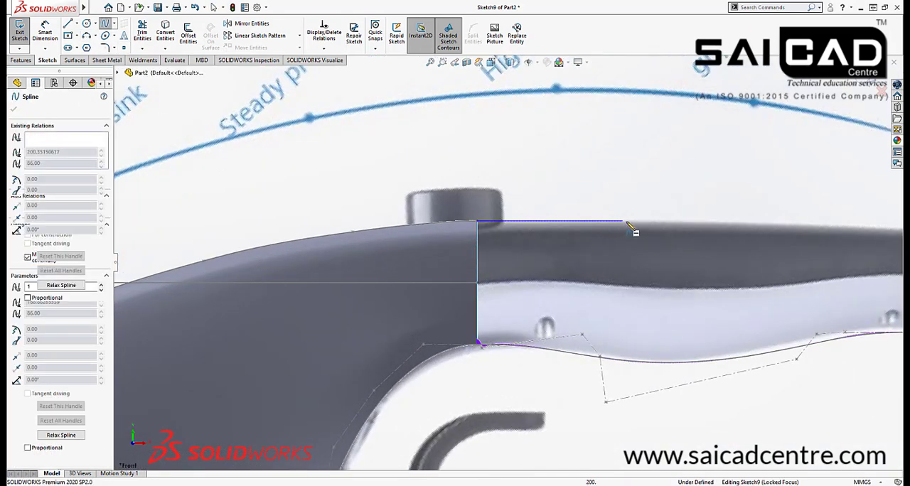
{"action": "scroll", "coordinate": [579, 231], "scroll_direction": "down", "scroll_amount": 4}
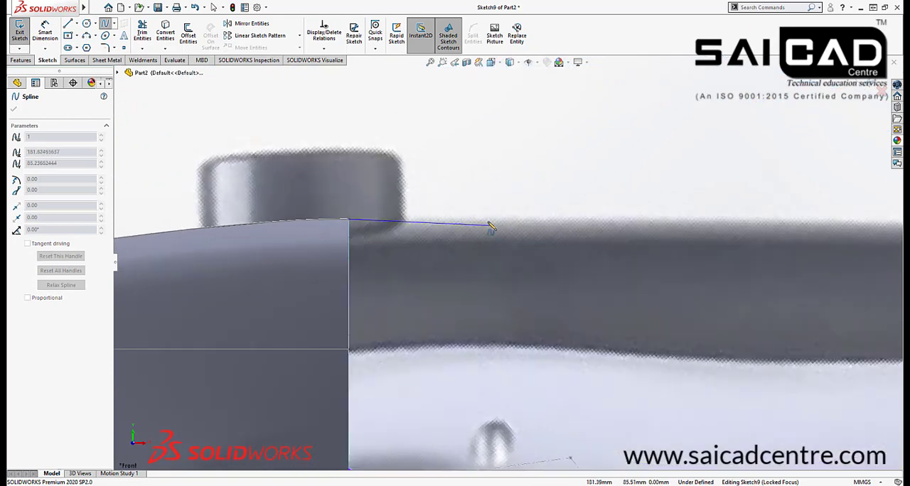
{"action": "left_click", "coordinate": [488, 219]}
{"action": "scroll", "coordinate": [424, 246], "scroll_direction": "up", "scroll_amount": 5}
{"action": "scroll", "coordinate": [673, 243], "scroll_direction": "down", "scroll_amount": 2}
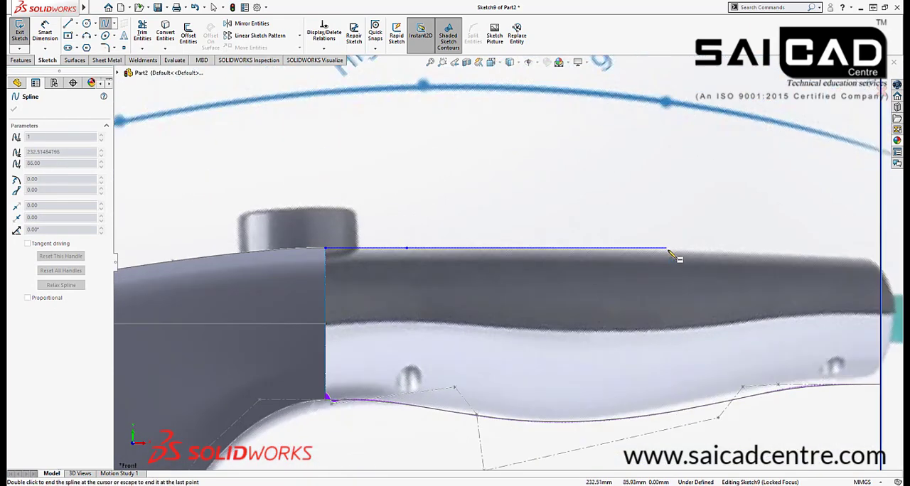
{"action": "left_click", "coordinate": [680, 249]}
{"action": "scroll", "coordinate": [598, 267], "scroll_direction": "up", "scroll_amount": 4}
{"action": "scroll", "coordinate": [715, 270], "scroll_direction": "down", "scroll_amount": 4}
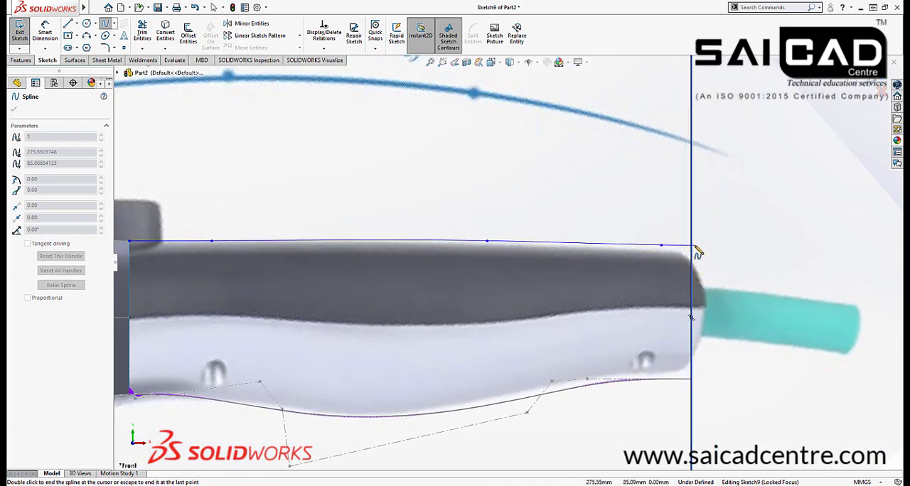
{"action": "scroll", "coordinate": [688, 250], "scroll_direction": "down", "scroll_amount": 2}
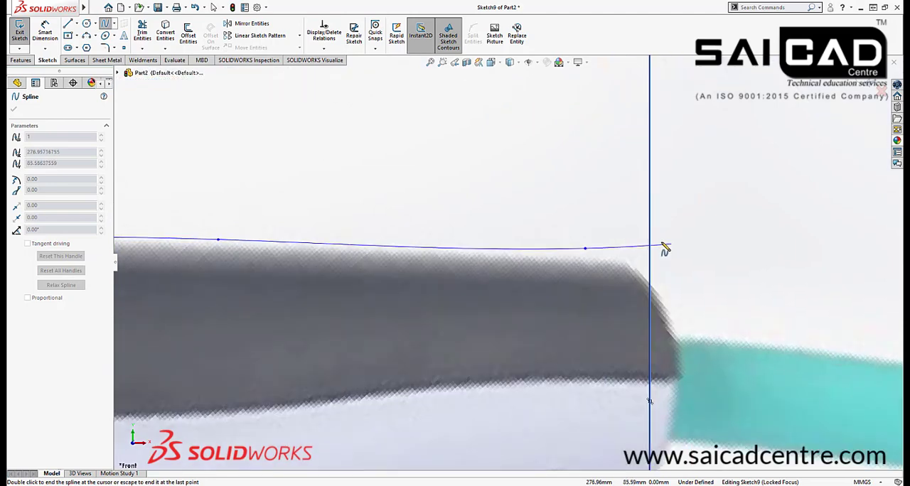
{"action": "left_click", "coordinate": [631, 249]}
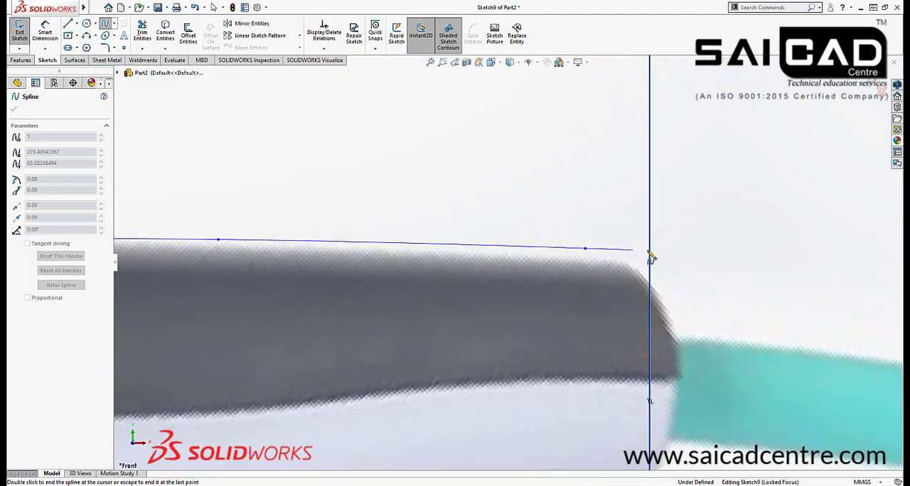
{"action": "right_click", "coordinate": [686, 234]}
{"action": "left_click", "coordinate": [697, 244]}
Add a pierce relation between the new spline's free endpoint and the handle-end profile in Sketch7
{"action": "scroll", "coordinate": [556, 278], "scroll_direction": "up", "scroll_amount": 4}
{"action": "middle_click_drag", "start_coordinate": [556, 282], "coordinate": [326, 279]}
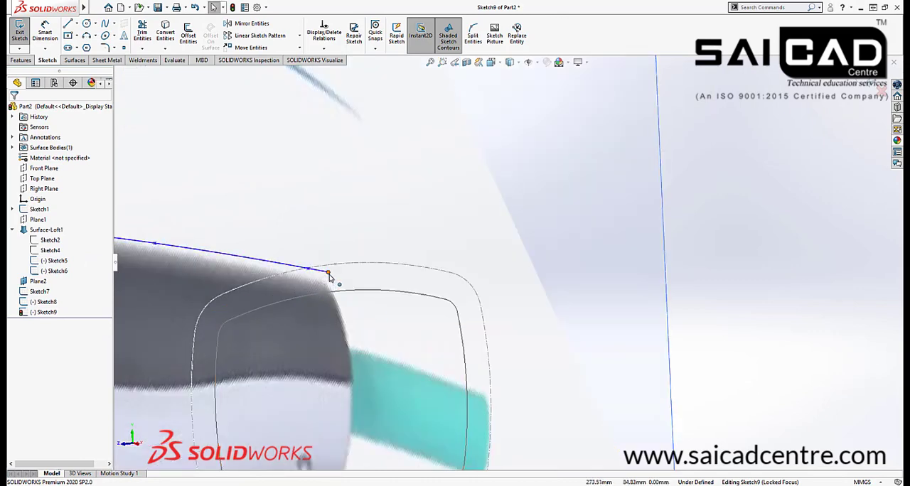
{"action": "left_click", "coordinate": [327, 273]}
{"action": "left_click", "coordinate": [364, 289], "text": "ctrl"}
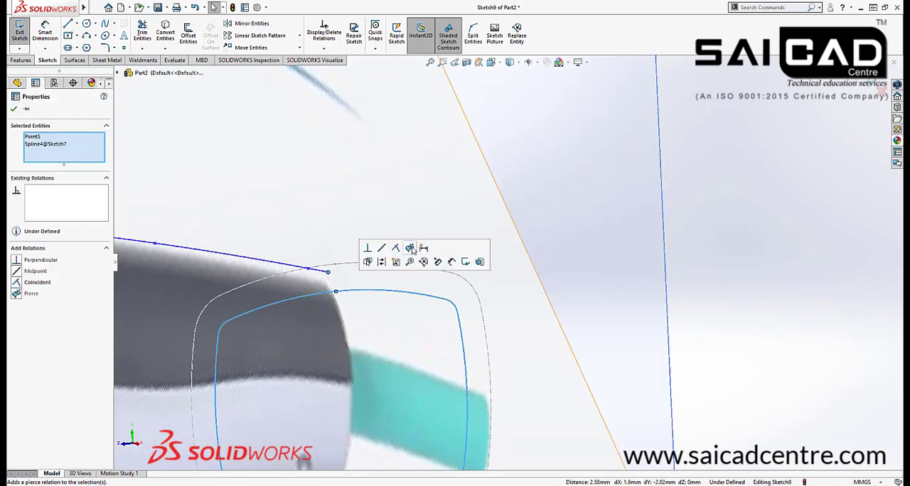
{"action": "left_click", "coordinate": [411, 248]}
{"action": "scroll", "coordinate": [621, 263], "scroll_direction": "up", "scroll_amount": 4}
{"action": "key", "text": "space"}
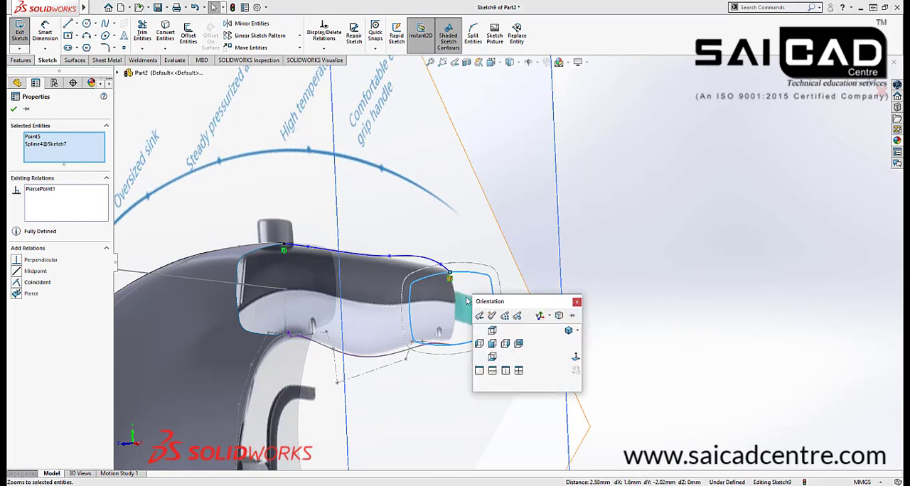
Apply torsion continuity between the new handle spline and the body's upper guide curve in Sketch5
{"action": "scroll", "coordinate": [305, 252], "scroll_direction": "down", "scroll_amount": 3}
{"action": "left_click", "coordinate": [328, 234]}
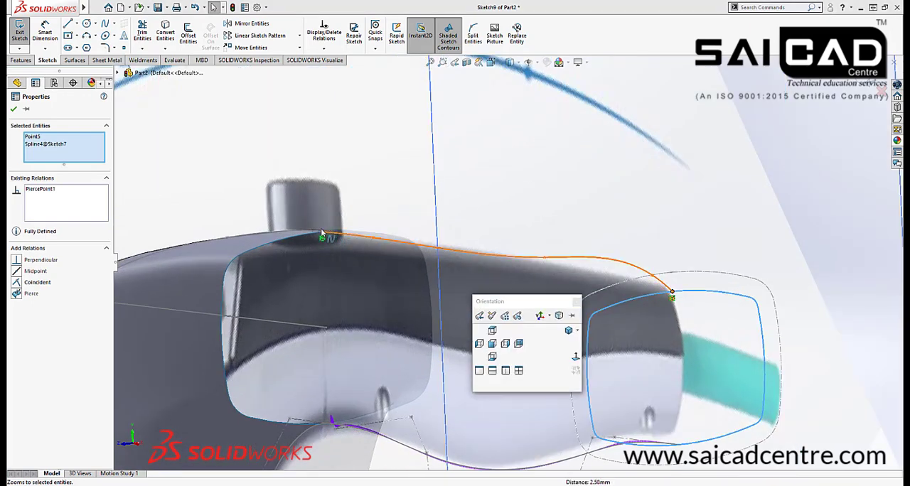
{"action": "left_click", "coordinate": [312, 230], "text": "ctrl"}
{"action": "left_click", "coordinate": [338, 233], "text": "ctrl"}
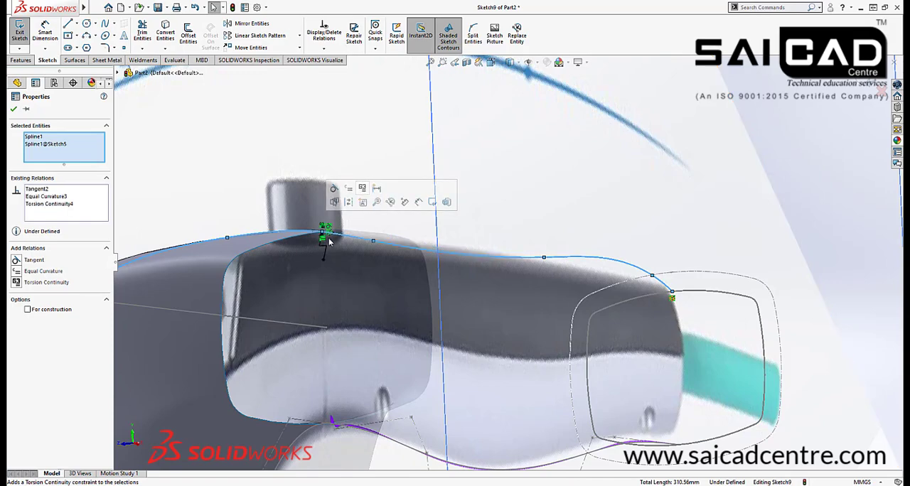
{"action": "scroll", "coordinate": [356, 249], "scroll_direction": "down", "scroll_amount": 3}
{"action": "scroll", "coordinate": [459, 306], "scroll_direction": "up", "scroll_amount": 2}
{"action": "scroll", "coordinate": [506, 304], "scroll_direction": "down", "scroll_amount": 1}
View the sketch face-on and move the spline point near the handle's end to about X 264.39, Y 84.15 mm
{"action": "key", "text": "space"}
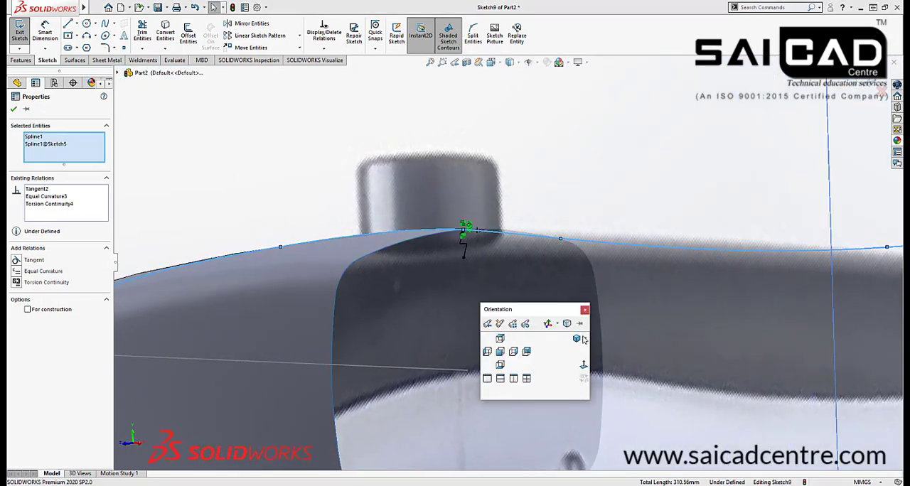
{"action": "left_click", "coordinate": [582, 368]}
{"action": "scroll", "coordinate": [498, 240], "scroll_direction": "down", "scroll_amount": 7}
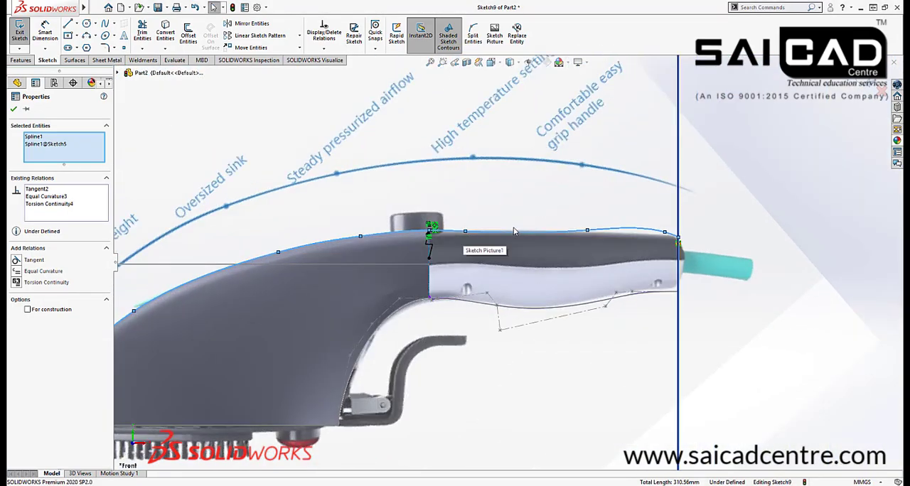
{"action": "scroll", "coordinate": [760, 242], "scroll_direction": "down", "scroll_amount": 2}
{"action": "left_click_drag", "start_coordinate": [758, 234], "coordinate": [732, 240]}
{"action": "scroll", "coordinate": [534, 236], "scroll_direction": "down", "scroll_amount": 2}
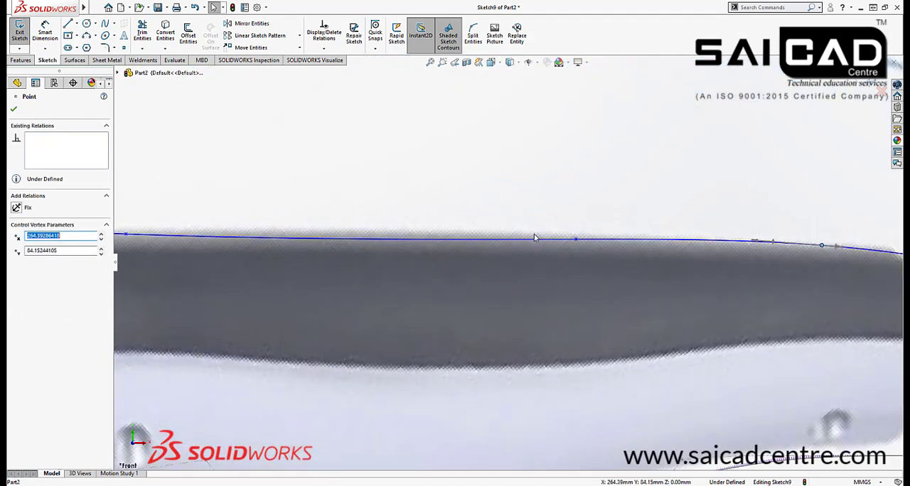
{"action": "scroll", "coordinate": [536, 237], "scroll_direction": "up", "scroll_amount": 5}
{"action": "scroll", "coordinate": [370, 259], "scroll_direction": "down", "scroll_amount": 1}
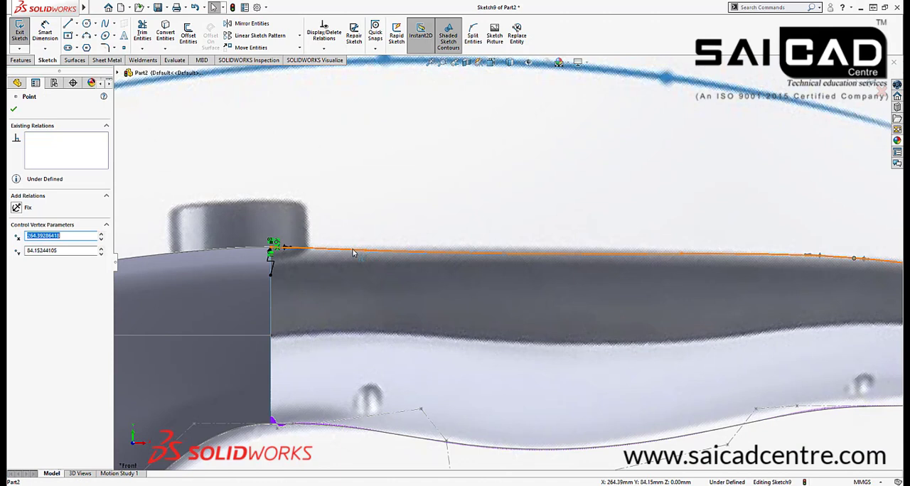
Reposition the spline point nearest the body to about X 180.73, Y 85.83 and the mid-handle point to about X 228.21, Y 85.67 mm
{"action": "left_click_drag", "start_coordinate": [370, 250], "coordinate": [363, 249]}
{"action": "left_click", "coordinate": [679, 229]}
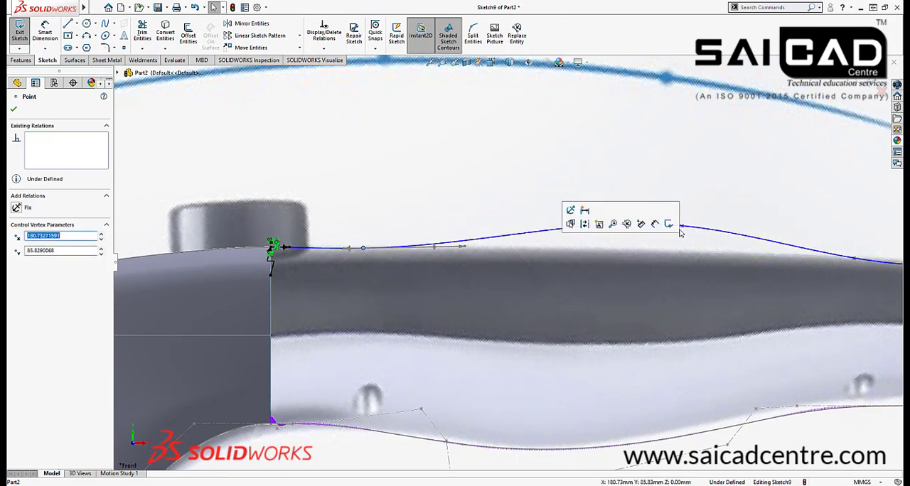
{"action": "left_click_drag", "start_coordinate": [682, 229], "coordinate": [642, 252]}
{"action": "scroll", "coordinate": [483, 297], "scroll_direction": "up", "scroll_amount": 3}
{"action": "scroll", "coordinate": [472, 267], "scroll_direction": "down", "scroll_amount": 3}
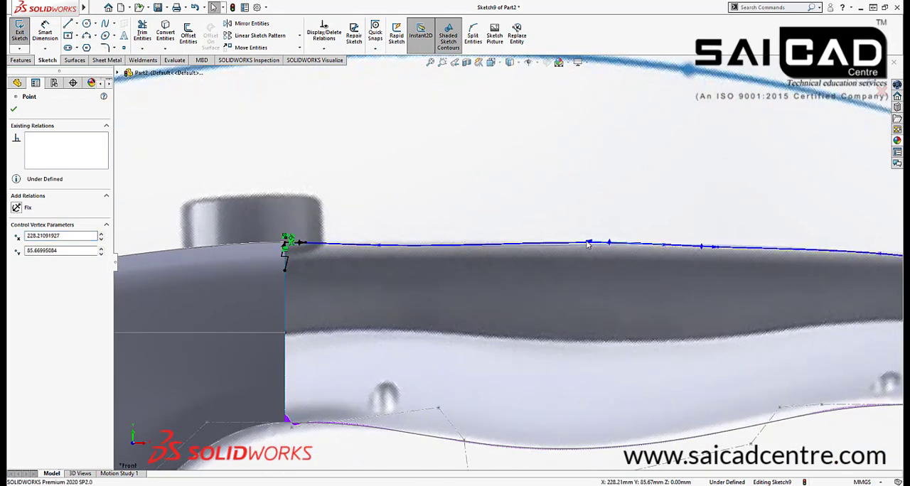
Shift the spline point nearest the body along the handle's edge to about X 191, Y 85.76 mm and finish the sketch
{"action": "left_click", "coordinate": [423, 247]}
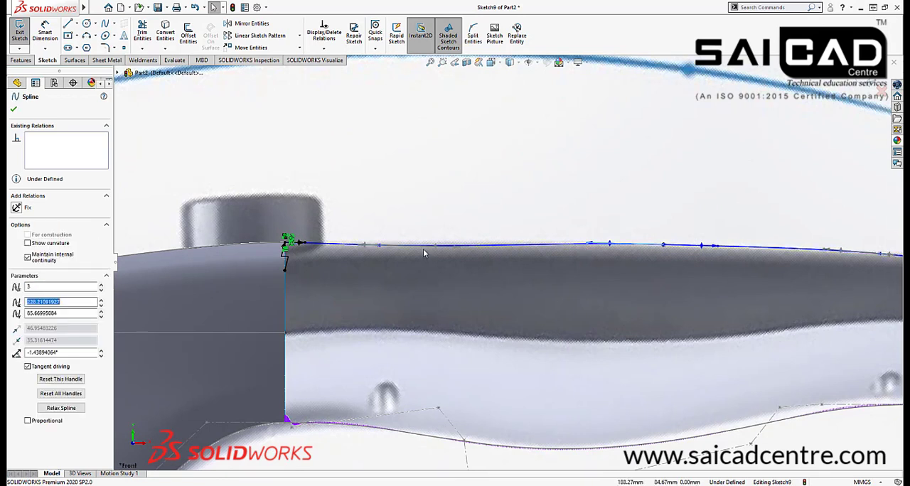
{"action": "left_click", "coordinate": [380, 246]}
{"action": "left_click_drag", "start_coordinate": [397, 249], "coordinate": [411, 248]}
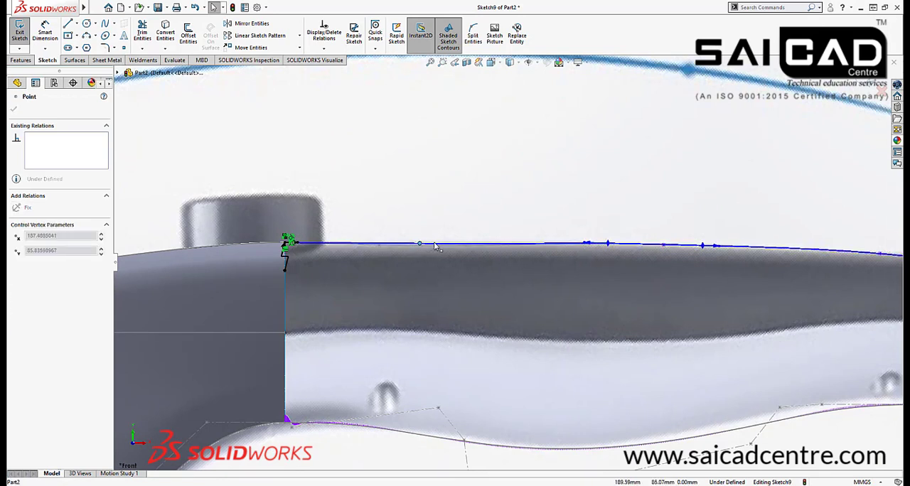
{"action": "left_click_drag", "start_coordinate": [474, 245], "coordinate": [455, 245]}
{"action": "scroll", "coordinate": [512, 278], "scroll_direction": "up", "scroll_amount": 3}
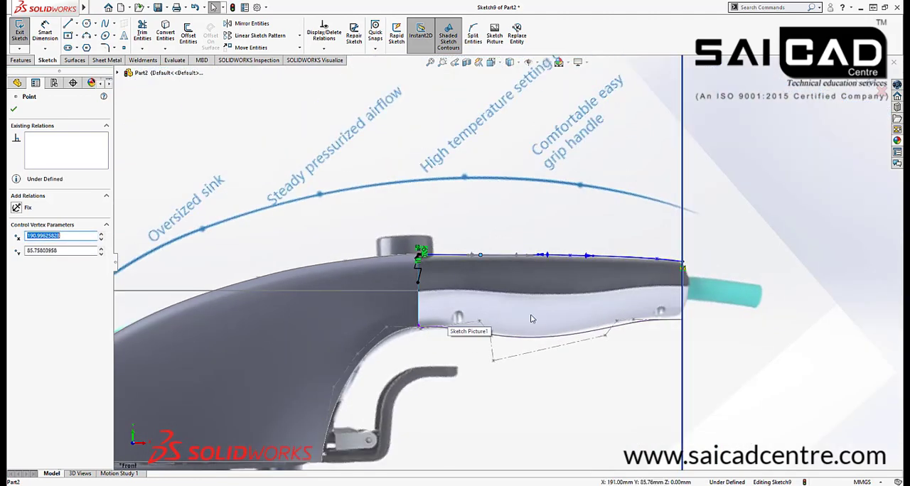
{"action": "left_click", "coordinate": [761, 219]}
{"action": "scroll", "coordinate": [612, 288], "scroll_direction": "down", "scroll_amount": 2}
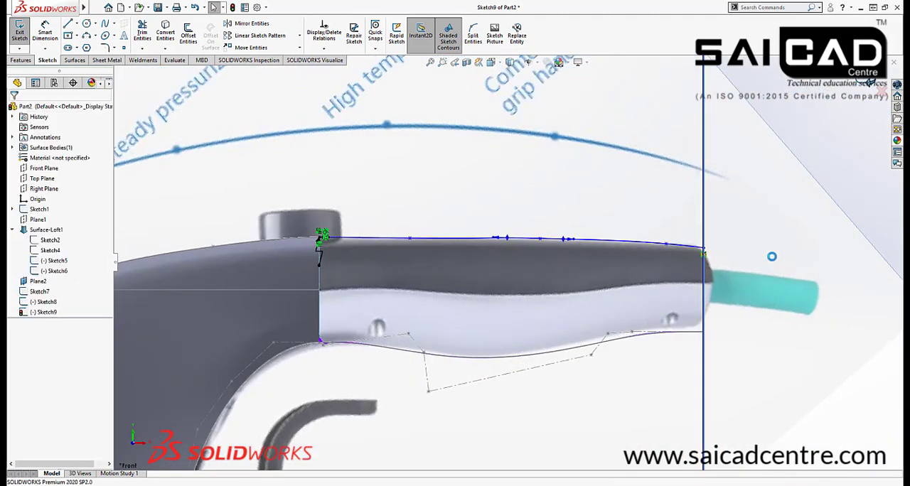
{"action": "left_click", "coordinate": [874, 149]}
Examine the open edge where the lofted body meets the handle guide curves from several angles
{"action": "mouse_move", "coordinate": [711, 269]}
{"action": "middle_mouse_down"}
{"action": "mouse_move", "coordinate": [488, 295]}
{"action": "mouse_move", "coordinate": [496, 299]}
{"action": "mouse_move", "coordinate": [508, 377]}
{"action": "mouse_move", "coordinate": [495, 361]}
{"action": "middle_mouse_up"}
{"action": "scroll", "coordinate": [498, 285], "scroll_direction": "up", "scroll_amount": 4}
{"action": "scroll", "coordinate": [491, 364], "scroll_direction": "down", "scroll_amount": 6}
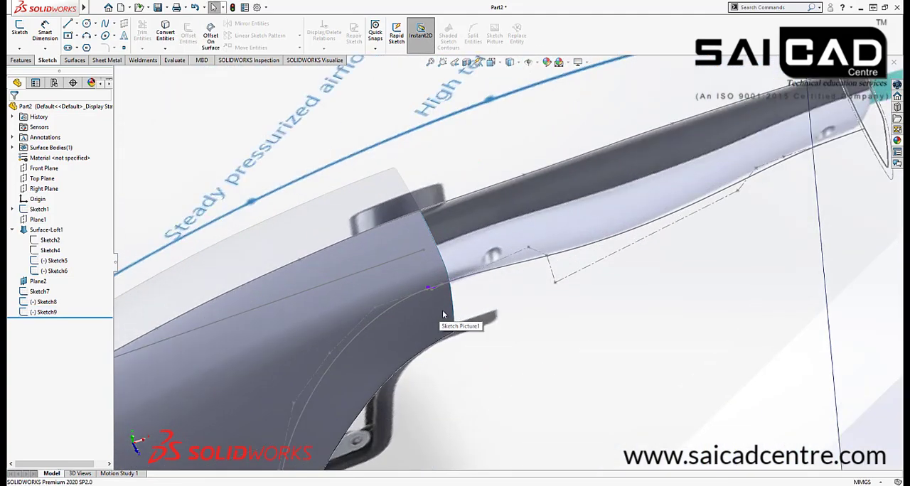
{"action": "scroll", "coordinate": [369, 338], "scroll_direction": "up", "scroll_amount": 5}
{"action": "middle_click_drag", "start_coordinate": [398, 364], "coordinate": [381, 271]}
{"action": "scroll", "coordinate": [466, 236], "scroll_direction": "down", "scroll_amount": 6}
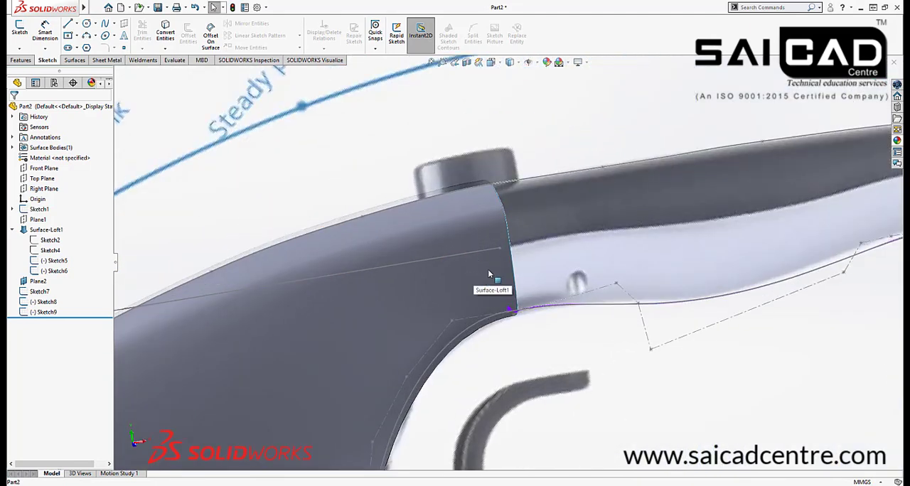
{"action": "scroll", "coordinate": [432, 299], "scroll_direction": "up", "scroll_amount": 8}
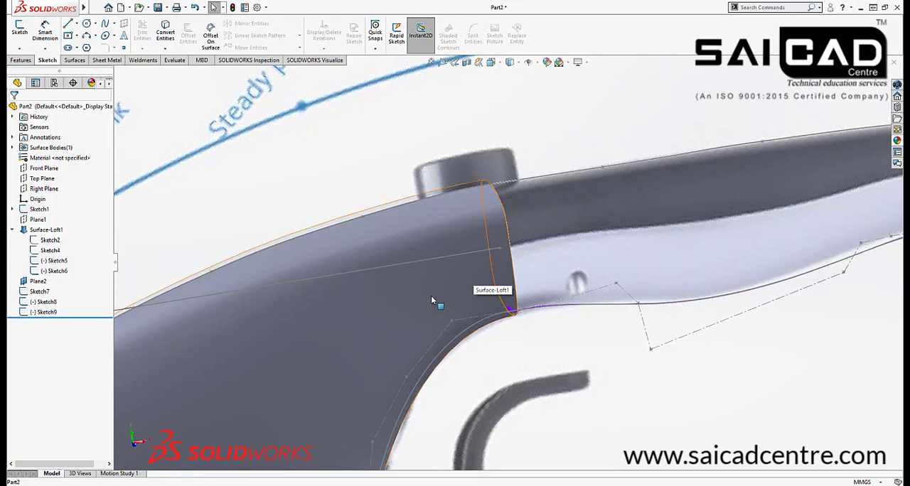
{"action": "scroll", "coordinate": [484, 265], "scroll_direction": "down", "scroll_amount": 6}
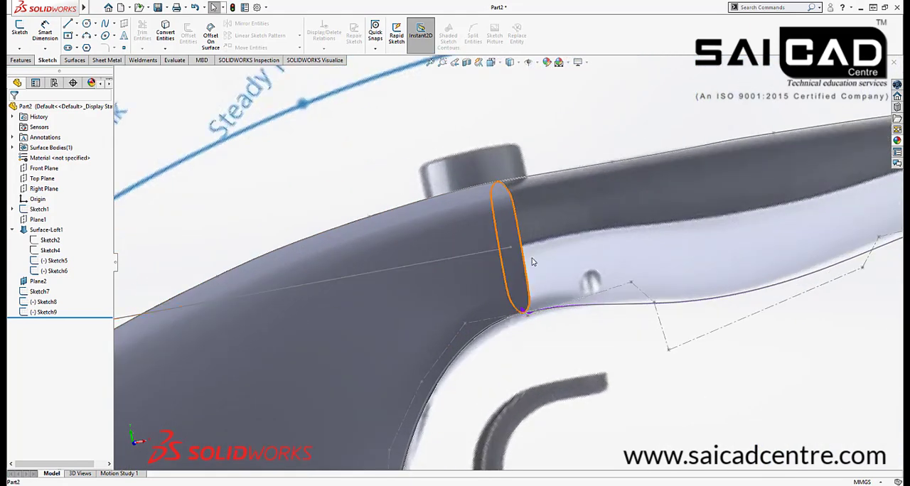
{"action": "scroll", "coordinate": [494, 269], "scroll_direction": "up", "scroll_amount": 8}
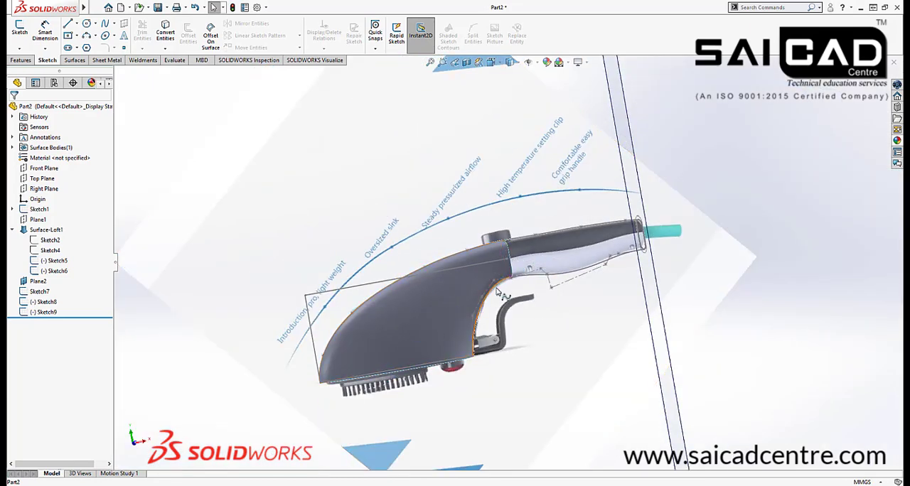
{"action": "scroll", "coordinate": [498, 292], "scroll_direction": "down", "scroll_amount": 3}
{"action": "scroll", "coordinate": [517, 254], "scroll_direction": "down", "scroll_amount": 4}
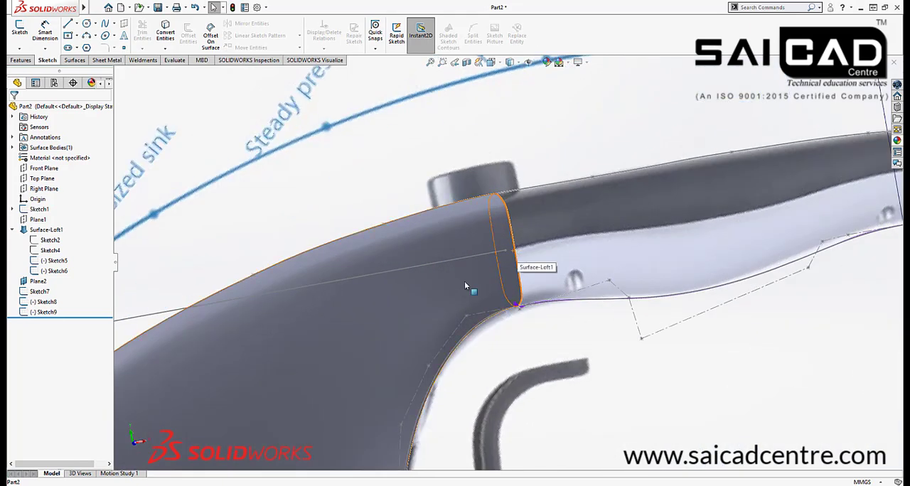
{"action": "scroll", "coordinate": [503, 276], "scroll_direction": "up", "scroll_amount": 6}
{"action": "middle_click_drag", "start_coordinate": [567, 282], "coordinate": [544, 355]}
{"action": "scroll", "coordinate": [497, 258], "scroll_direction": "down", "scroll_amount": 2}
{"action": "scroll", "coordinate": [492, 251], "scroll_direction": "down", "scroll_amount": 3}
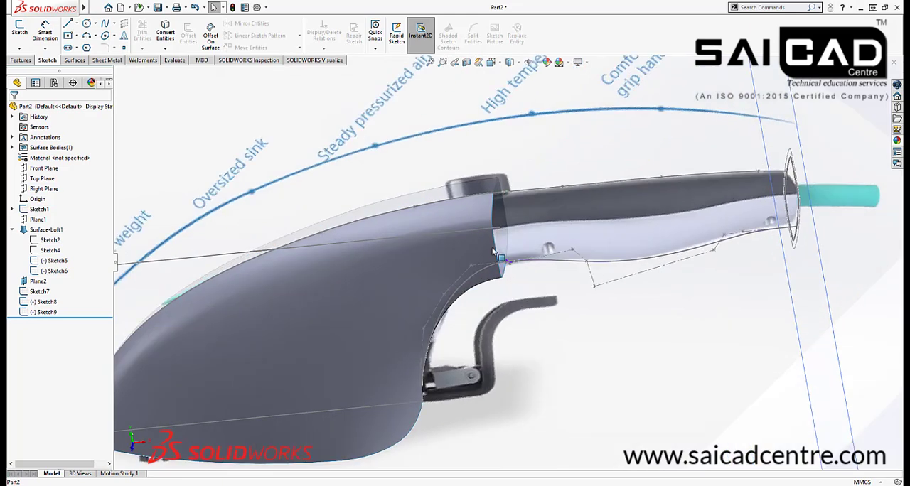
{"action": "scroll", "coordinate": [638, 261], "scroll_direction": "up", "scroll_amount": 6}
{"action": "middle_click_drag", "start_coordinate": [585, 288], "coordinate": [514, 269]}
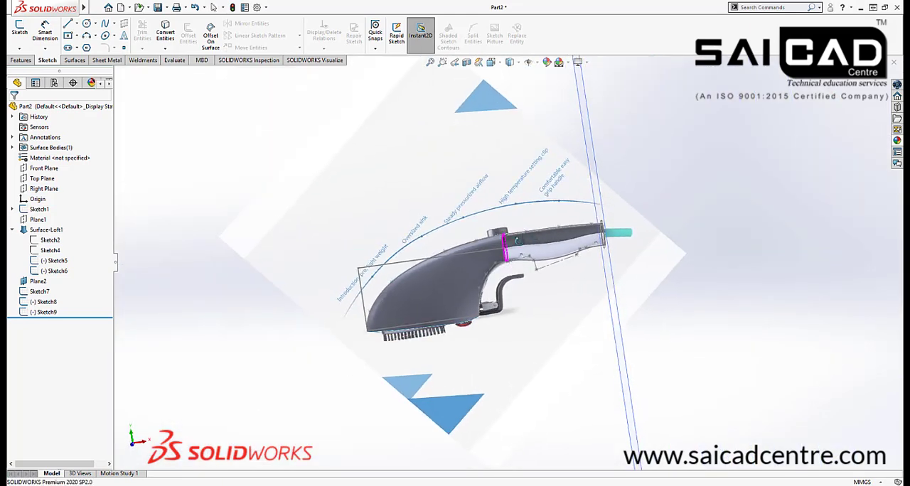
{"action": "scroll", "coordinate": [504, 256], "scroll_direction": "down", "scroll_amount": 2}
{"action": "scroll", "coordinate": [505, 256], "scroll_direction": "down", "scroll_amount": 2}
{"action": "scroll", "coordinate": [513, 263], "scroll_direction": "up", "scroll_amount": 2}
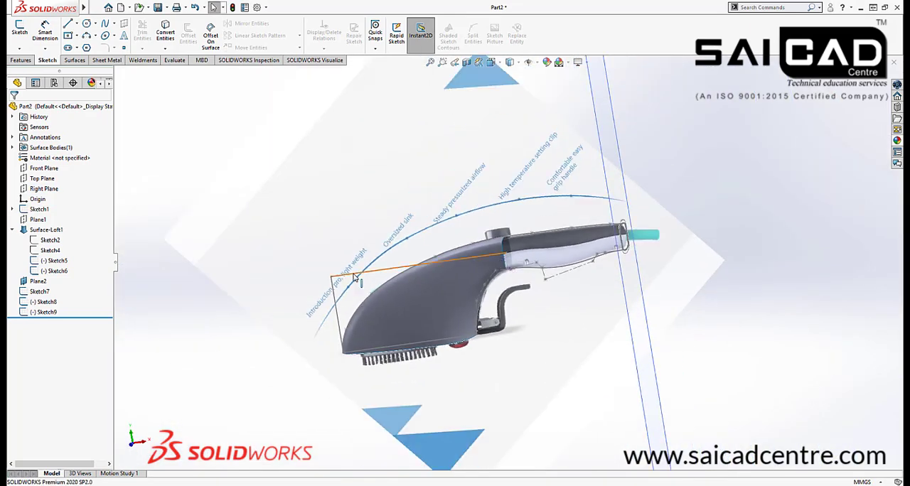
{"action": "scroll", "coordinate": [446, 283], "scroll_direction": "up", "scroll_amount": 2}
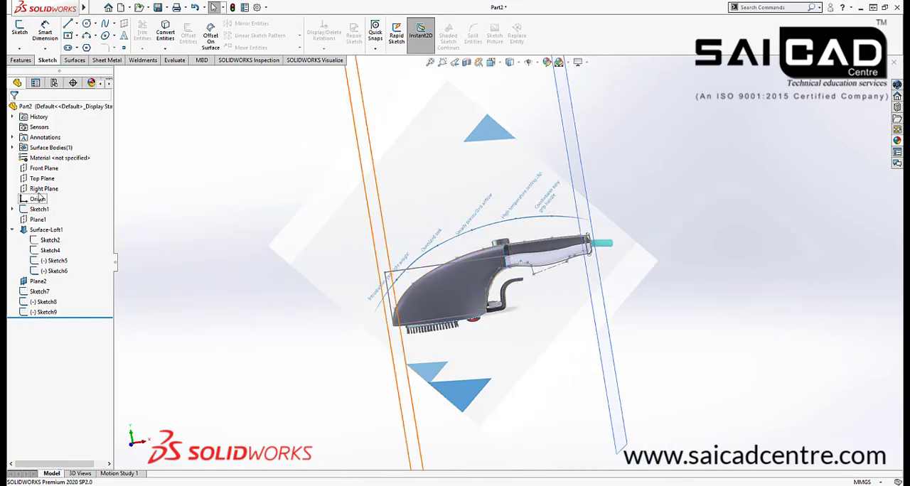
{"action": "left_click", "coordinate": [43, 188]}
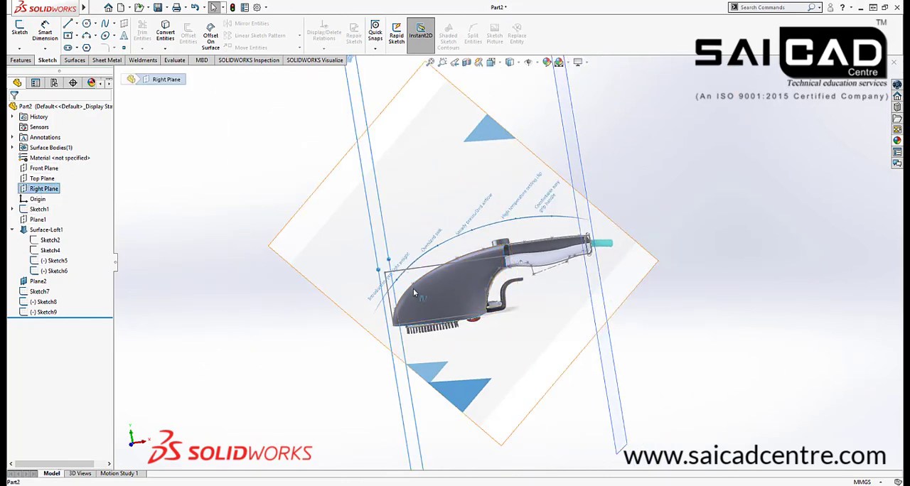
{"action": "left_click", "coordinate": [41, 179]}
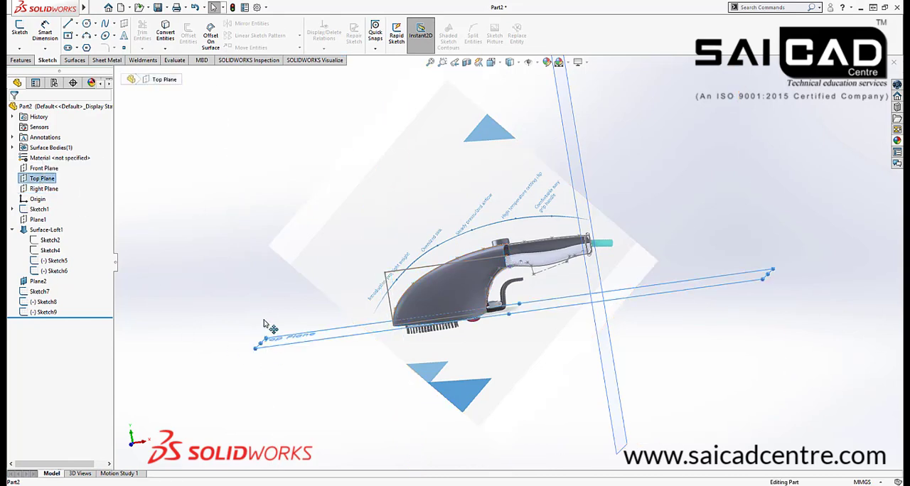
{"action": "left_click_drag", "start_coordinate": [264, 324], "coordinate": [266, 326]}
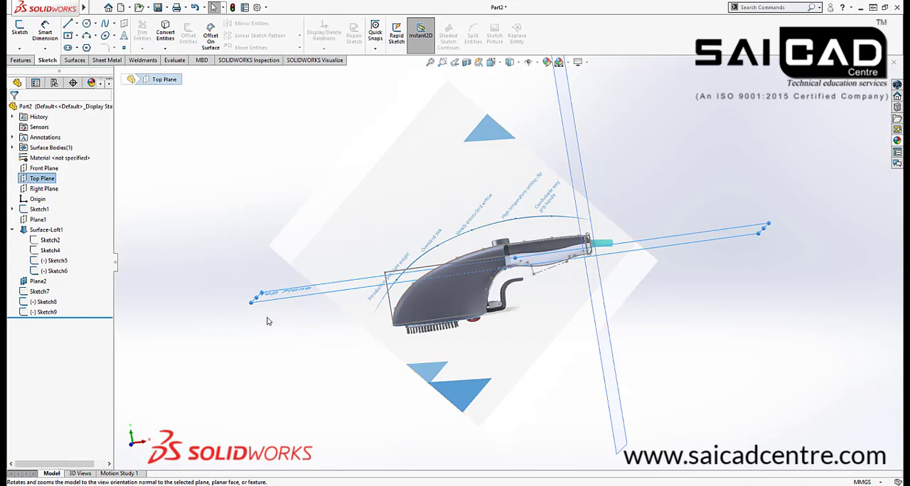
{"action": "middle_click_drag", "start_coordinate": [269, 323], "coordinate": [294, 328]}
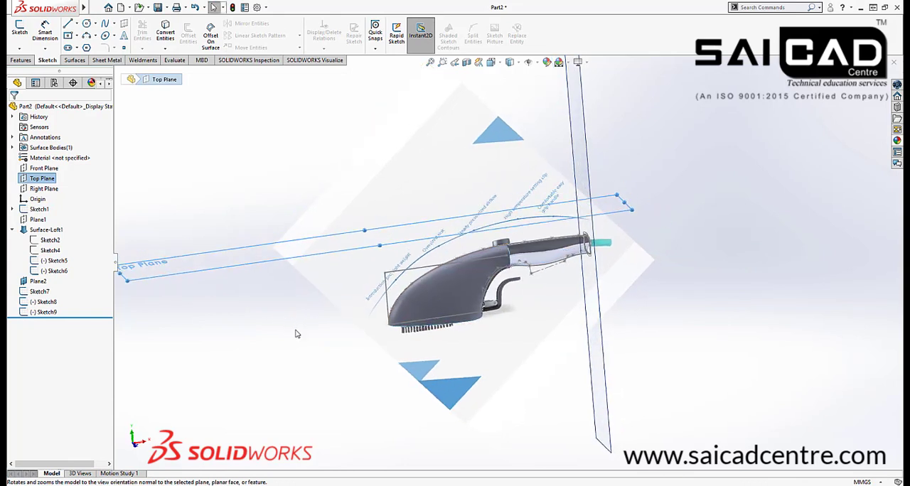
{"action": "left_click", "coordinate": [297, 334]}
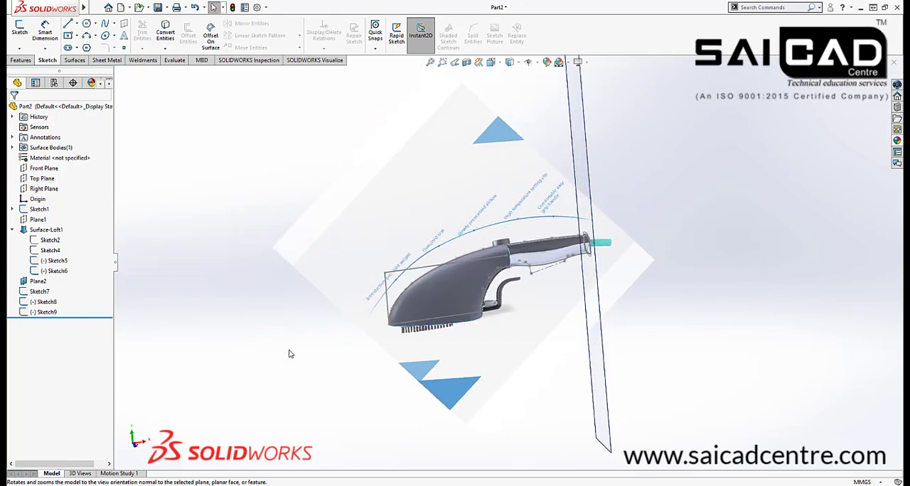
Create a reference plane parallel to the Top Plane through the Sketch1 point at the body's rear opening
{"action": "left_click", "coordinate": [41, 178]}
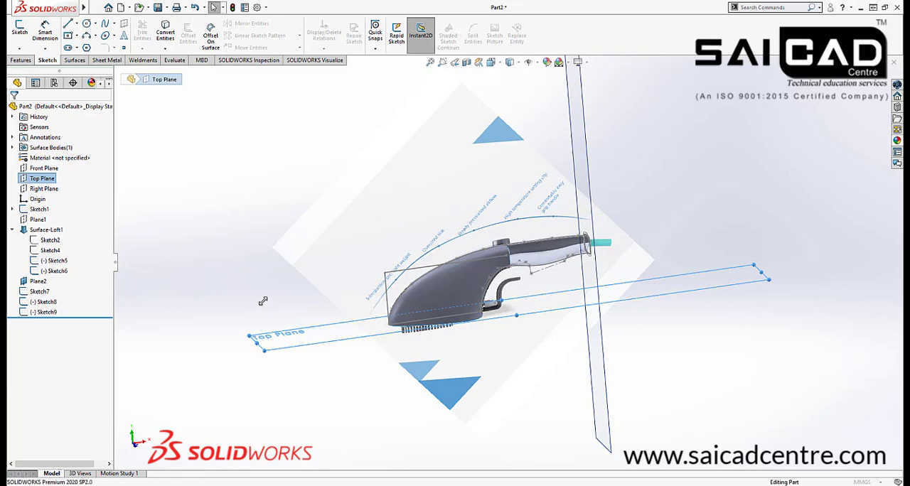
{"action": "left_click_drag", "start_coordinate": [263, 301], "coordinate": [263, 301], "text": "ctrl"}
{"action": "scroll", "coordinate": [529, 270], "scroll_direction": "down", "scroll_amount": 5}
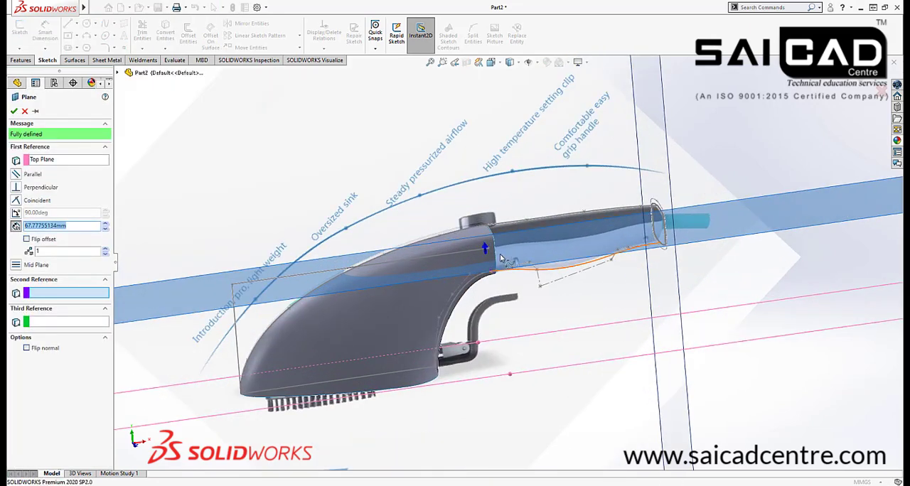
{"action": "left_click", "coordinate": [495, 252]}
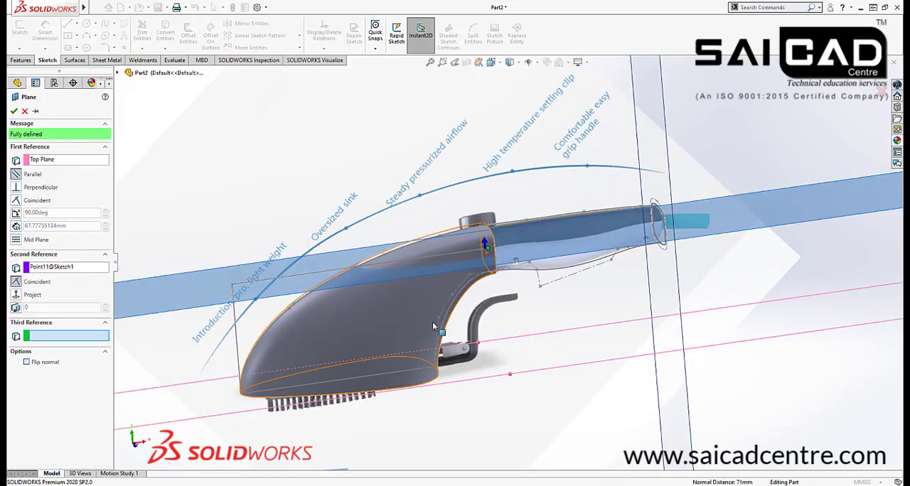
{"action": "scroll", "coordinate": [461, 310], "scroll_direction": "up", "scroll_amount": 2}
{"action": "scroll", "coordinate": [462, 311], "scroll_direction": "up", "scroll_amount": 3}
{"action": "left_click", "coordinate": [864, 82]}
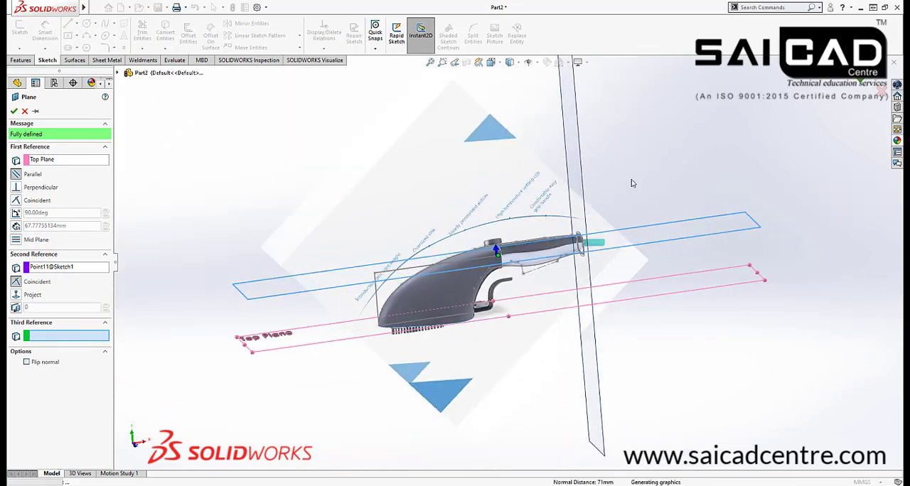
Start a sketch on the new horizontal plane that runs through the handle
{"action": "mouse_move", "coordinate": [541, 269]}
{"action": "middle_mouse_down"}
{"action": "mouse_move", "coordinate": [456, 329]}
{"action": "mouse_move", "coordinate": [561, 229]}
{"action": "mouse_move", "coordinate": [597, 229]}
{"action": "middle_mouse_up"}
{"action": "scroll", "coordinate": [520, 259], "scroll_direction": "down", "scroll_amount": 4}
{"action": "scroll", "coordinate": [520, 259], "scroll_direction": "up", "scroll_amount": 3}
{"action": "left_click", "coordinate": [667, 263]}
{"action": "scroll", "coordinate": [619, 229], "scroll_direction": "down", "scroll_amount": 3}
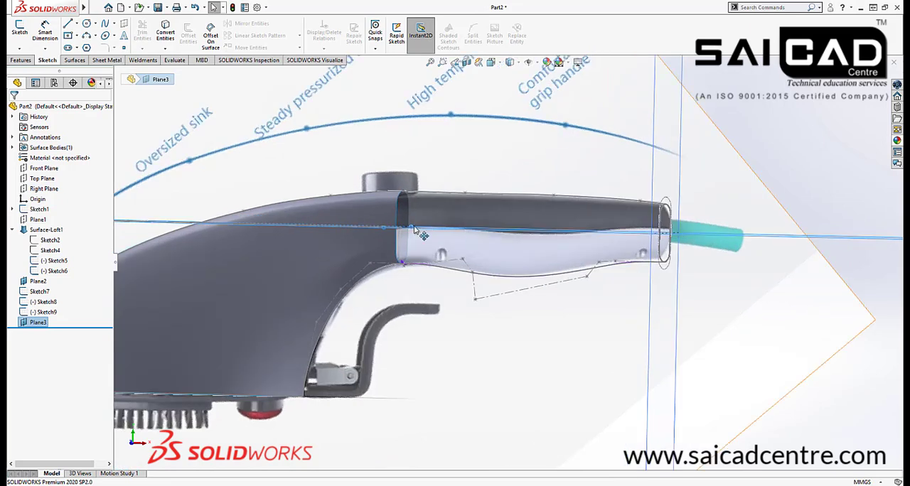
{"action": "scroll", "coordinate": [416, 229], "scroll_direction": "down", "scroll_amount": 2}
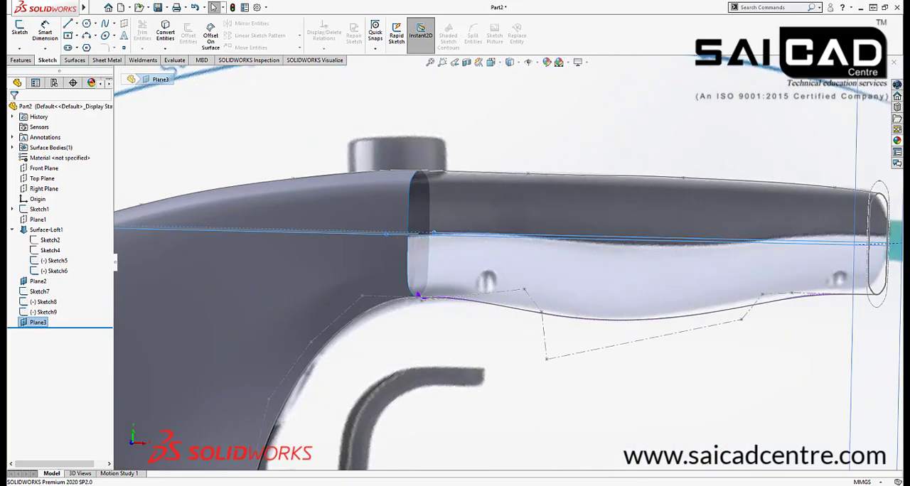
{"action": "scroll", "coordinate": [569, 277], "scroll_direction": "up", "scroll_amount": 5}
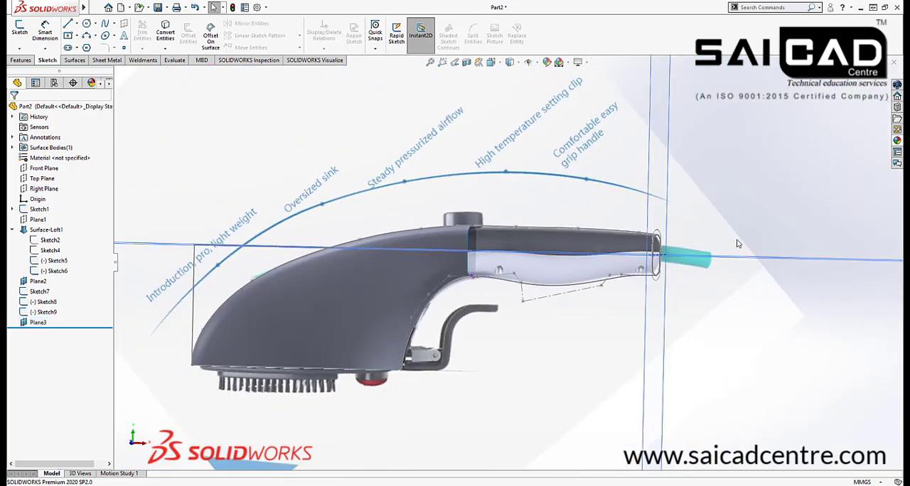
{"action": "middle_click_drag", "start_coordinate": [737, 242], "coordinate": [755, 271]}
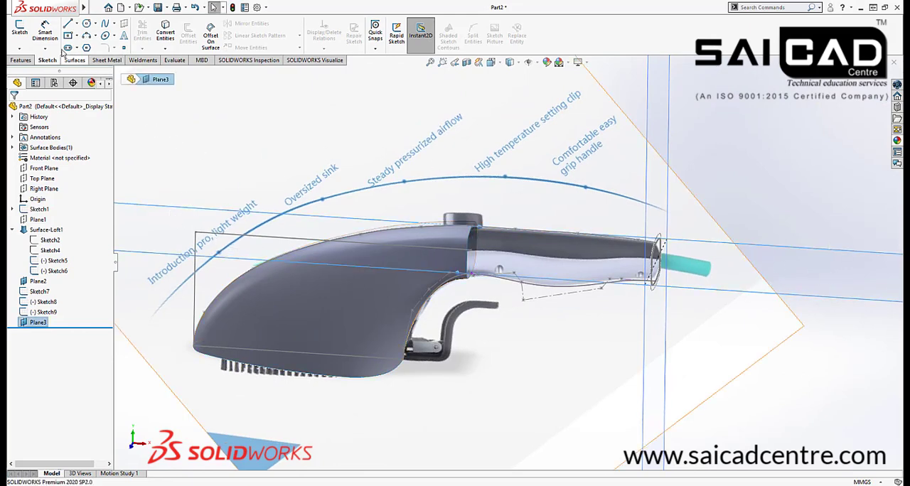
{"action": "left_click", "coordinate": [27, 34]}
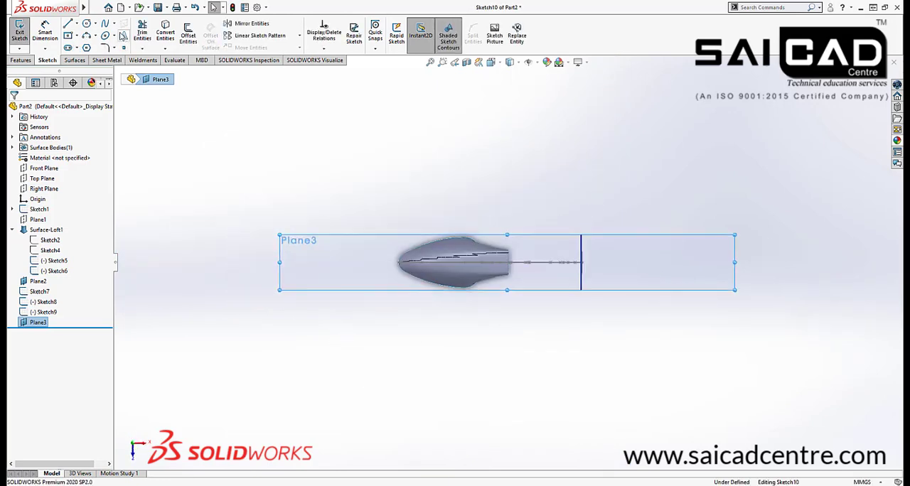
{"action": "scroll", "coordinate": [500, 263], "scroll_direction": "down", "scroll_amount": 5}
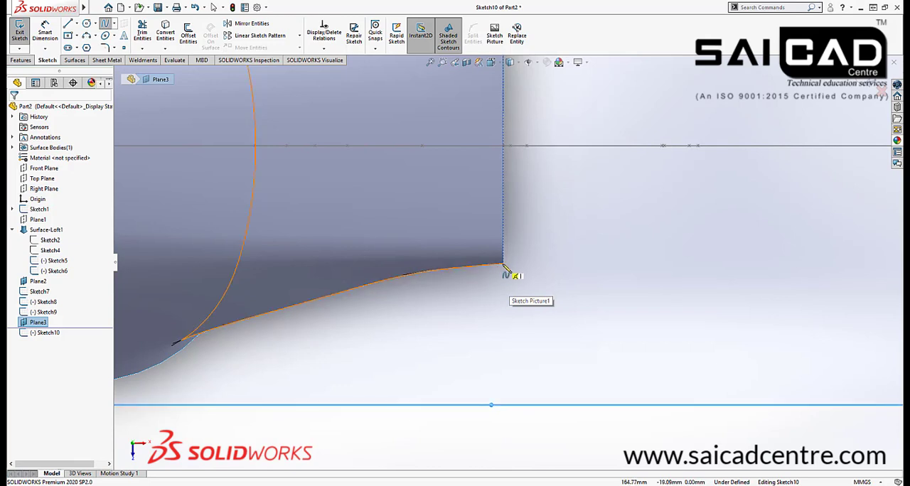
{"action": "left_click", "coordinate": [503, 268]}
{"action": "scroll", "coordinate": [431, 295], "scroll_direction": "up", "scroll_amount": 5}
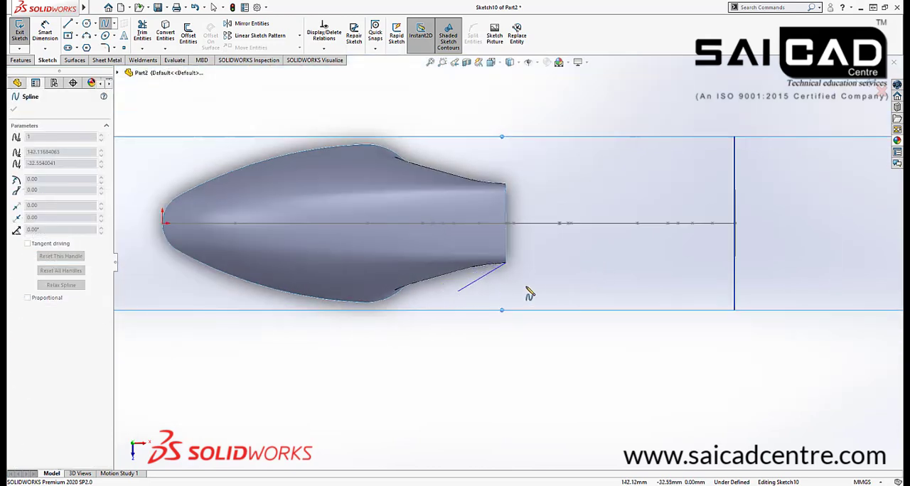
{"action": "scroll", "coordinate": [609, 279], "scroll_direction": "down", "scroll_amount": 2}
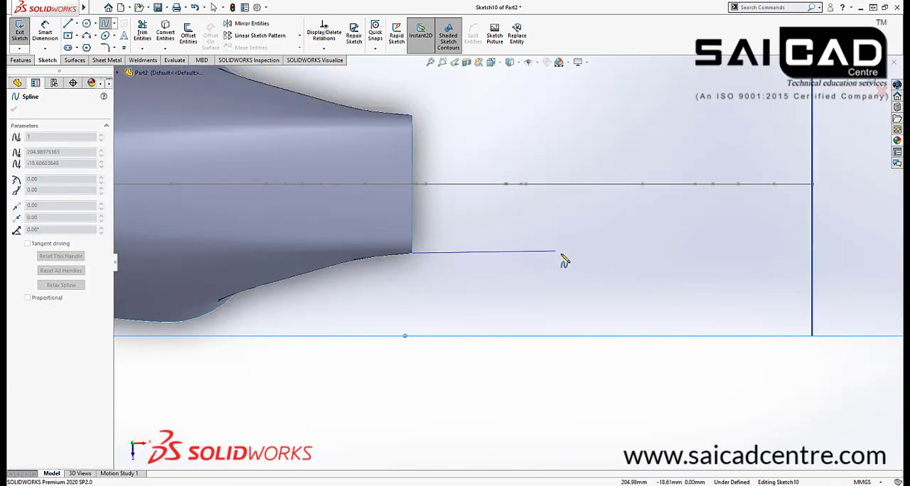
{"action": "left_click", "coordinate": [569, 260]}
{"action": "left_click", "coordinate": [603, 266]}
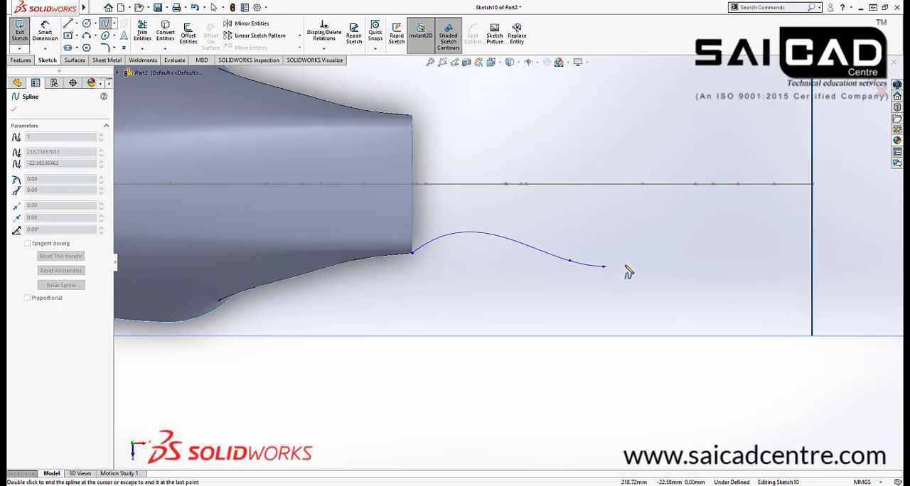
{"action": "key", "text": "Escape"}
{"action": "key", "text": "Escape"}
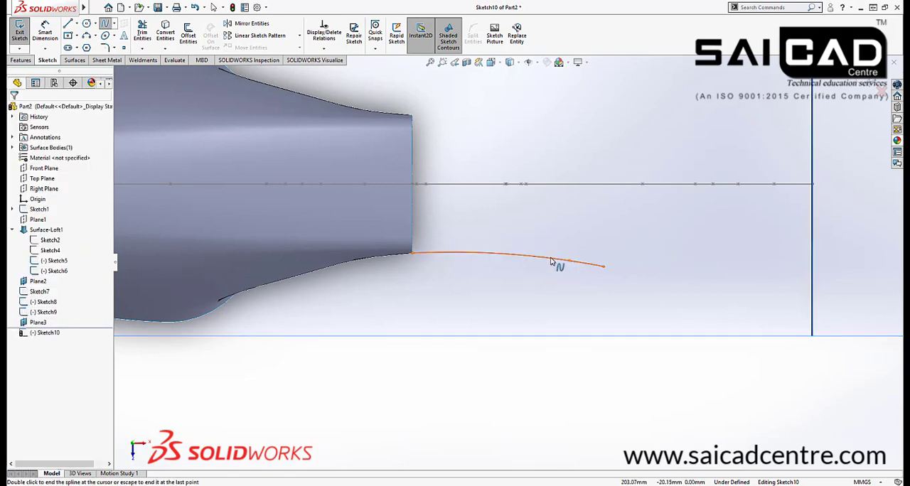
{"action": "left_click", "coordinate": [541, 259]}
{"action": "key", "text": "Delete"}
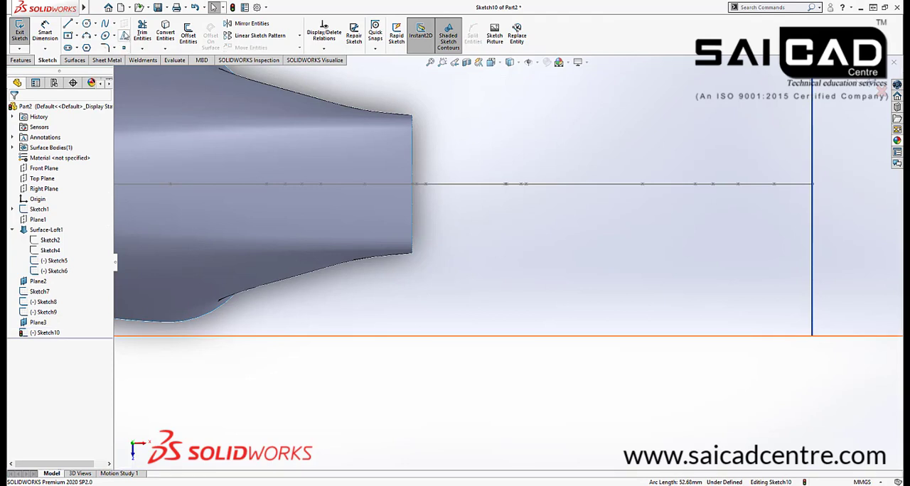
Sketch a wavy eight-vertex Bezier style spline about 110 mm long from the body's rear side corner to the handle's end profile
{"action": "left_click", "coordinate": [112, 23]}
{"action": "left_click", "coordinate": [135, 44]}
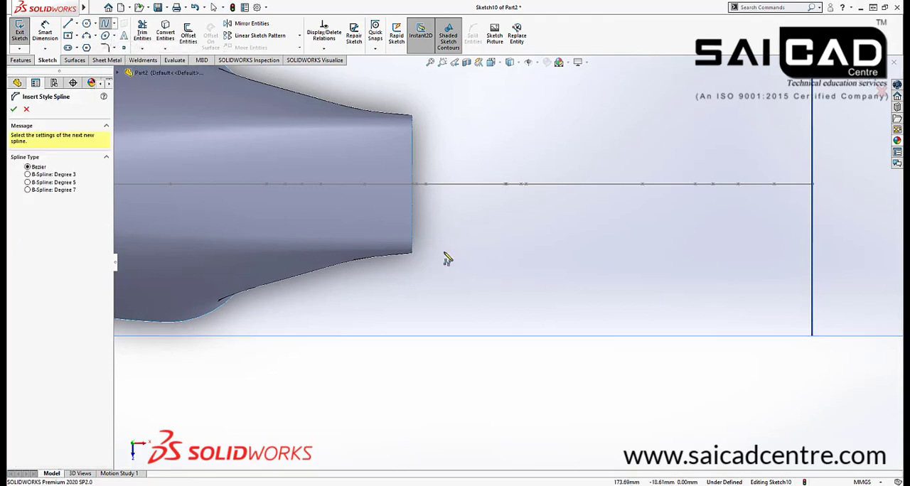
{"action": "left_click", "coordinate": [412, 253]}
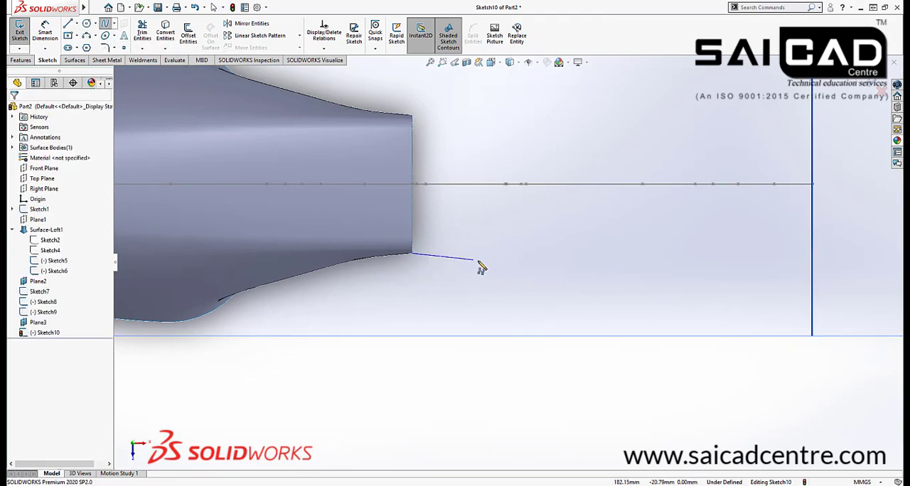
{"action": "left_click", "coordinate": [523, 253]}
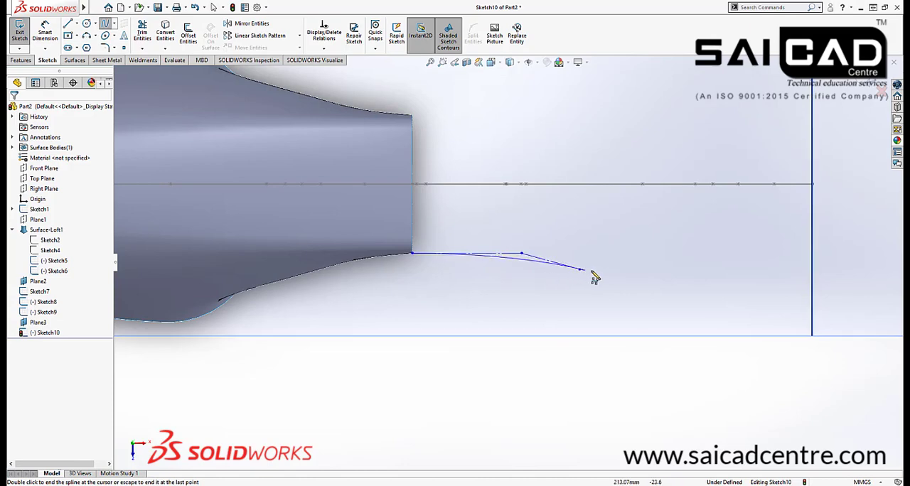
{"action": "left_click", "coordinate": [579, 269]}
{"action": "left_click", "coordinate": [643, 270]}
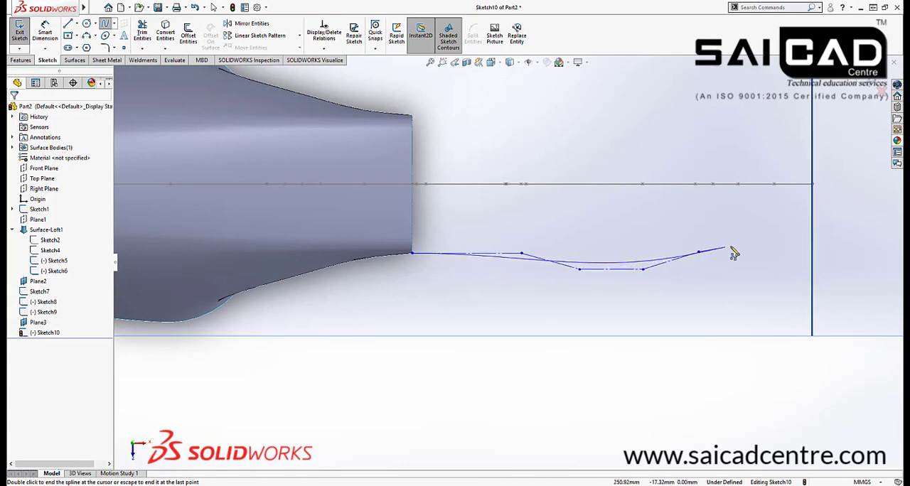
{"action": "left_click", "coordinate": [757, 243]}
{"action": "middle_click_drag", "start_coordinate": [790, 244], "coordinate": [798, 240]}
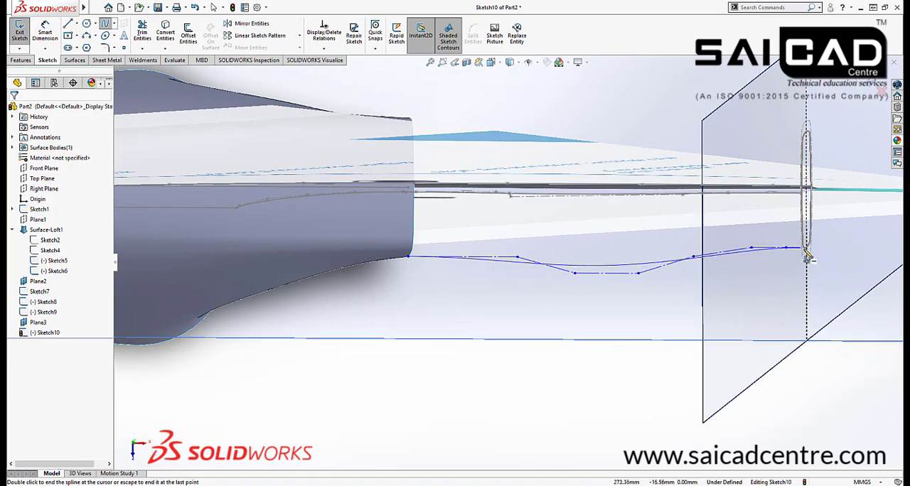
{"action": "left_click", "coordinate": [800, 249]}
{"action": "right_click", "coordinate": [827, 237]}
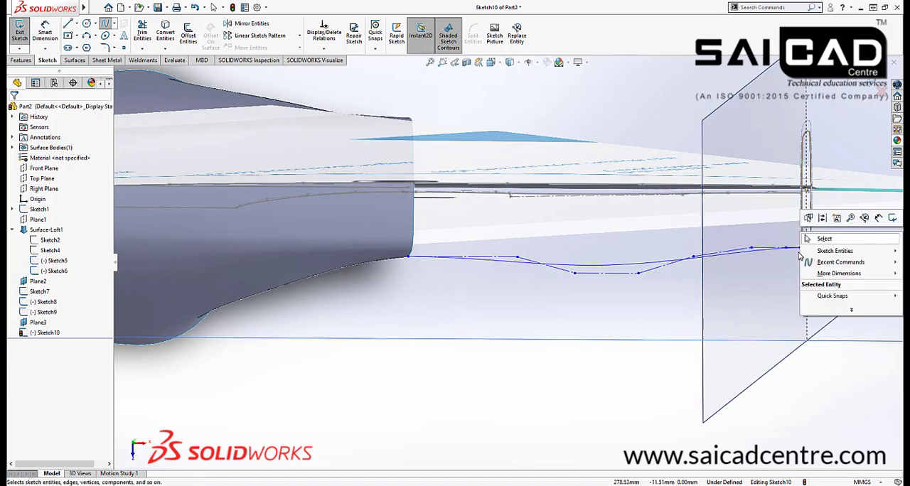
{"action": "left_click", "coordinate": [822, 239]}
Pierce the style spline's outer endpoint onto the inner spline of the handle's end profile
{"action": "mouse_move", "coordinate": [781, 263]}
{"action": "middle_mouse_down"}
{"action": "mouse_move", "coordinate": [763, 252]}
{"action": "mouse_move", "coordinate": [774, 259]}
{"action": "middle_mouse_up"}
{"action": "scroll", "coordinate": [780, 263], "scroll_direction": "down", "scroll_amount": 4}
{"action": "scroll", "coordinate": [780, 263], "scroll_direction": "down", "scroll_amount": 2}
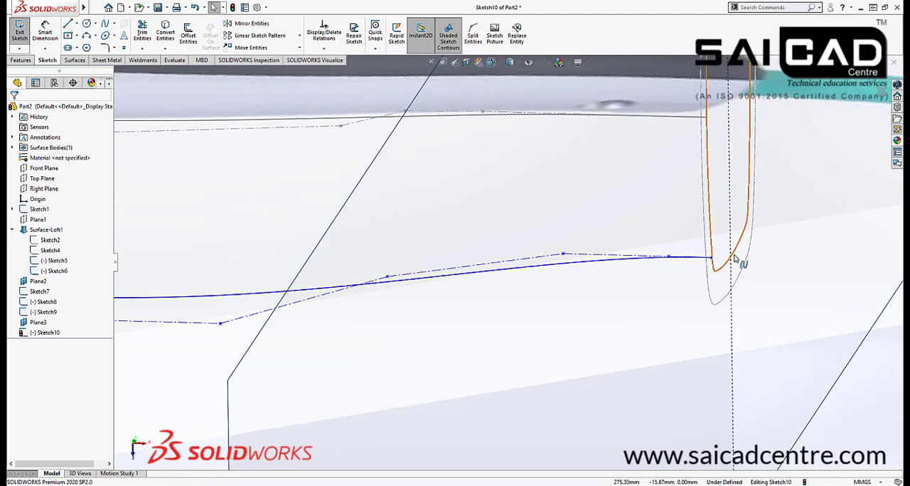
{"action": "left_click", "coordinate": [735, 258]}
{"action": "left_click", "coordinate": [712, 259]}
{"action": "left_click", "coordinate": [740, 238], "text": "ctrl"}
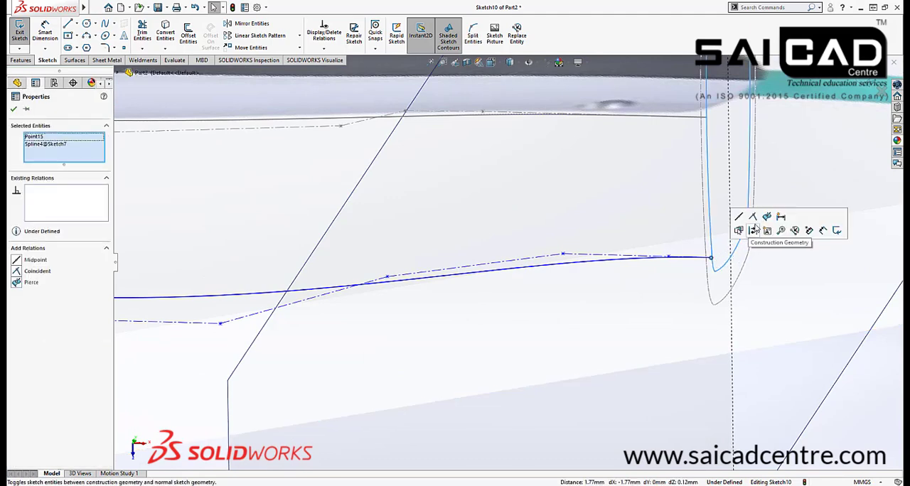
{"action": "left_click", "coordinate": [766, 216]}
Pierce the style spline's starting point onto the open rear edge of the lofted body
{"action": "scroll", "coordinate": [766, 270], "scroll_direction": "up", "scroll_amount": 5}
{"action": "scroll", "coordinate": [246, 273], "scroll_direction": "down", "scroll_amount": 5}
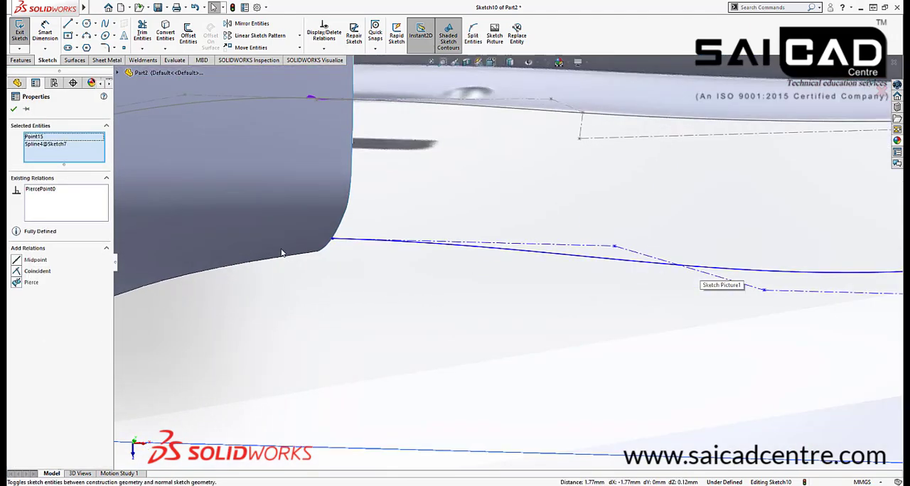
{"action": "left_click", "coordinate": [334, 238]}
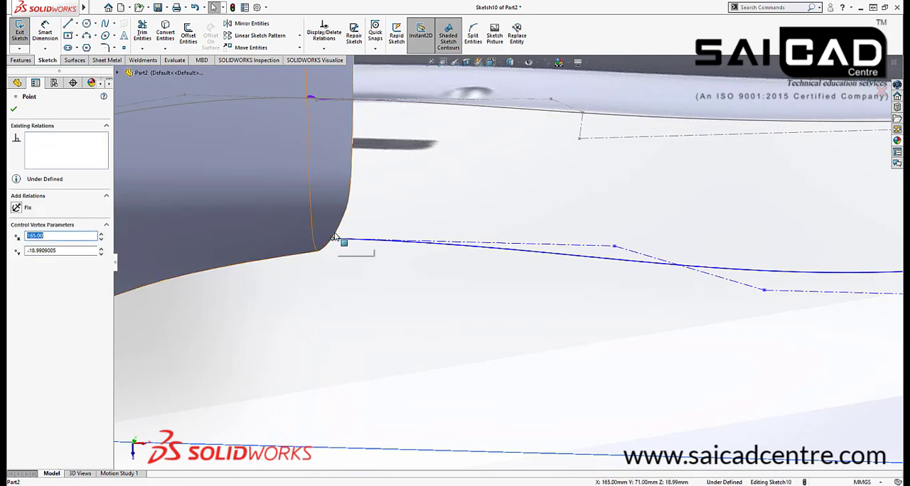
{"action": "left_click", "coordinate": [336, 235], "text": "ctrl"}
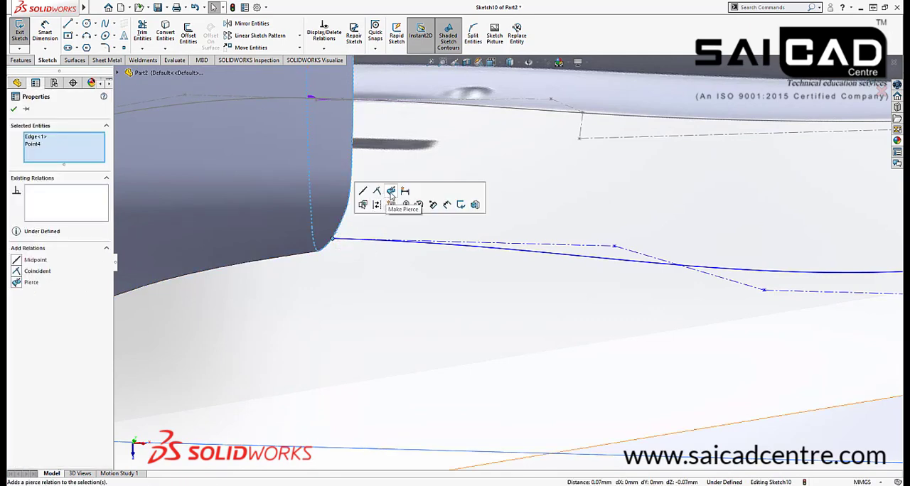
{"action": "left_click", "coordinate": [391, 192]}
Add an equal curvature relation between the style spline, the lofted body's open rear edge and its adjoining face
{"action": "mouse_move", "coordinate": [339, 305]}
{"action": "middle_mouse_down"}
{"action": "mouse_move", "coordinate": [325, 320]}
{"action": "mouse_move", "coordinate": [280, 256]}
{"action": "mouse_move", "coordinate": [310, 266]}
{"action": "middle_mouse_up"}
{"action": "left_click", "coordinate": [506, 368]}
{"action": "scroll", "coordinate": [428, 252], "scroll_direction": "down", "scroll_amount": 6}
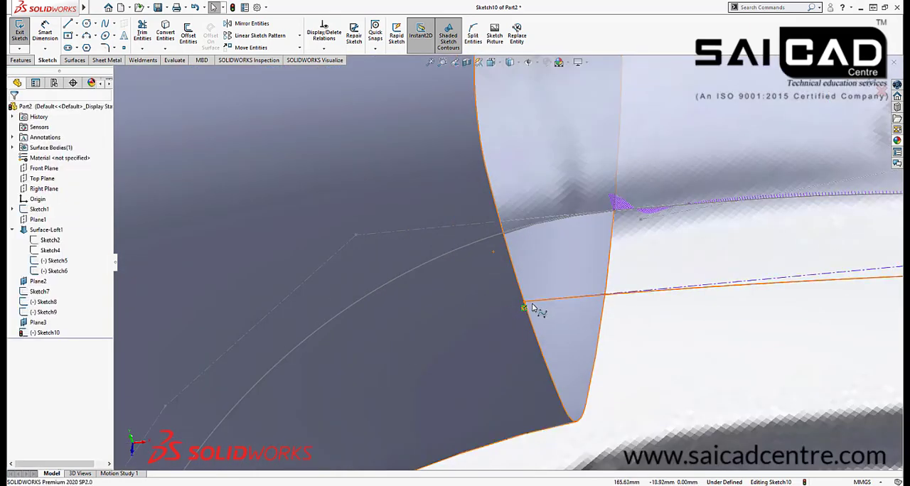
{"action": "left_click", "coordinate": [523, 302]}
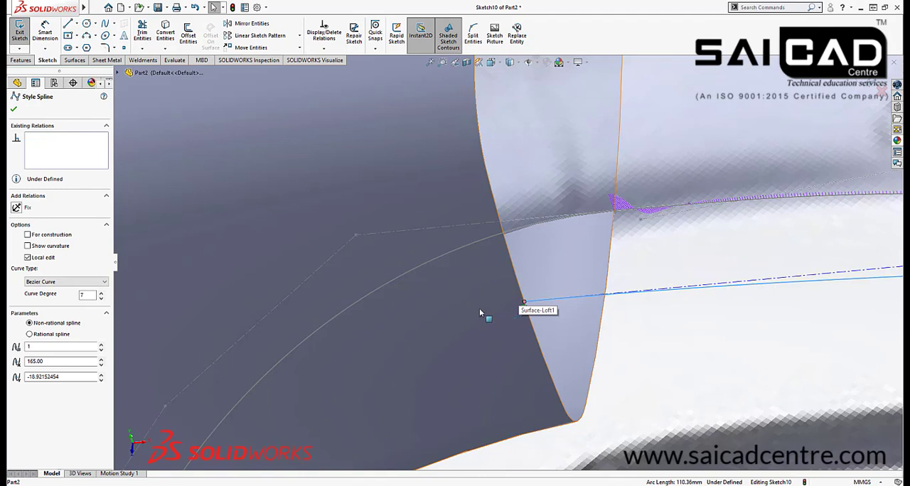
{"action": "left_click", "coordinate": [523, 295], "text": "ctrl"}
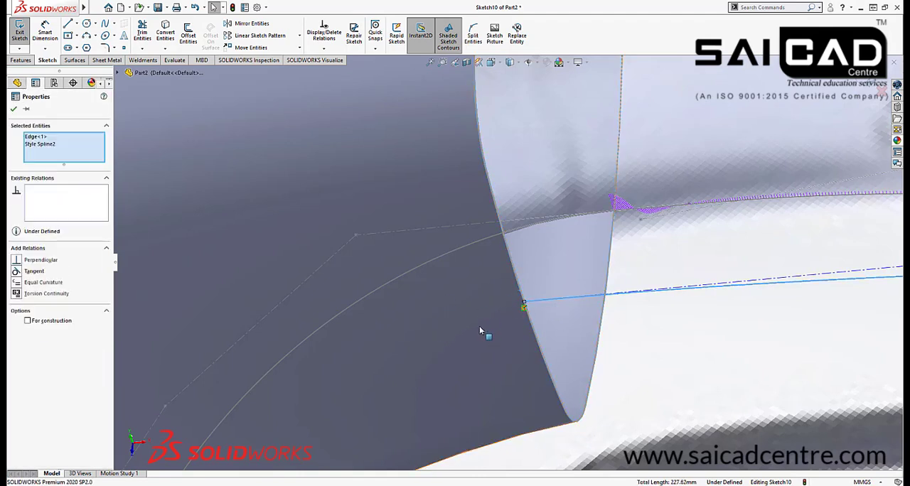
{"action": "left_click", "coordinate": [477, 328], "text": "ctrl"}
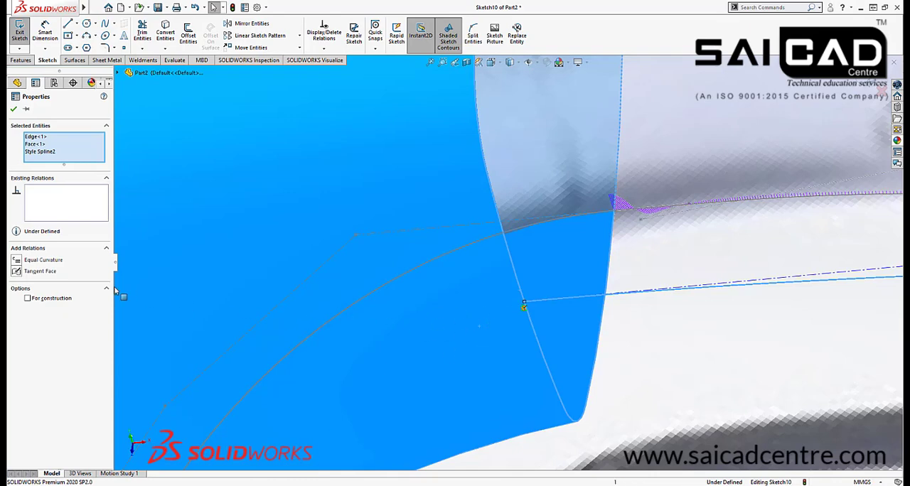
{"action": "left_click", "coordinate": [17, 260]}
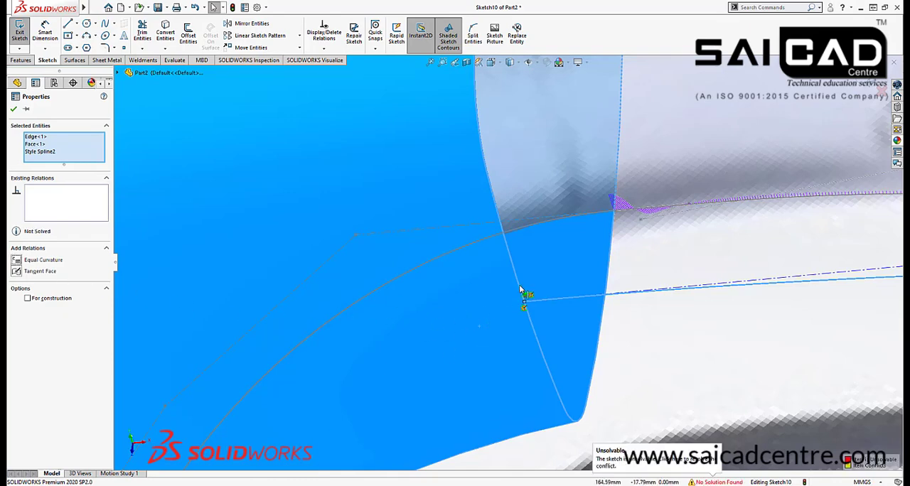
{"action": "scroll", "coordinate": [460, 317], "scroll_direction": "up", "scroll_amount": 8}
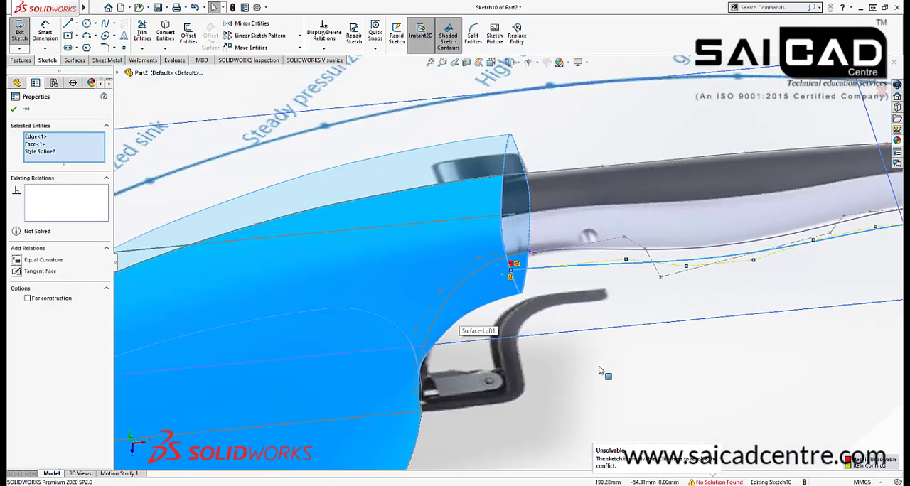
{"action": "left_click", "coordinate": [600, 370]}
Resolve the sketch conflict by moving the control vertex next to the spline's body end to about X 177.7, Y -17.9 mm
{"action": "scroll", "coordinate": [503, 276], "scroll_direction": "down", "scroll_amount": 3}
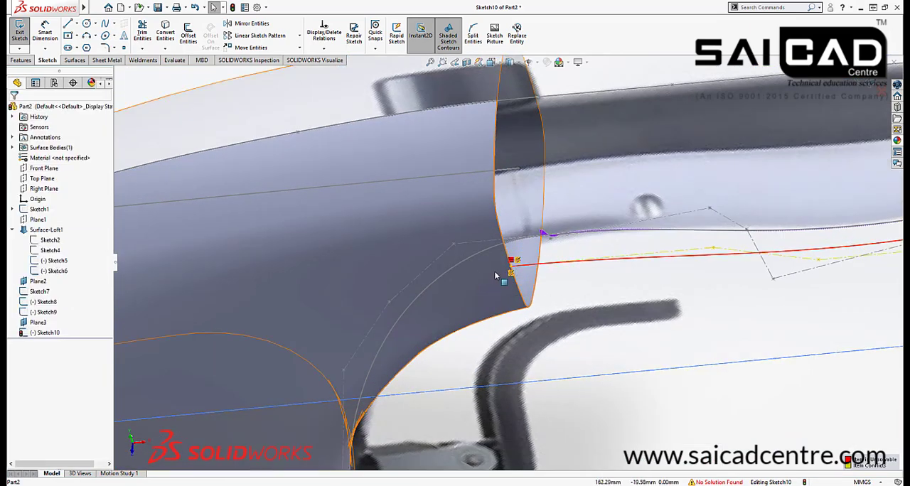
{"action": "scroll", "coordinate": [513, 278], "scroll_direction": "down", "scroll_amount": 4}
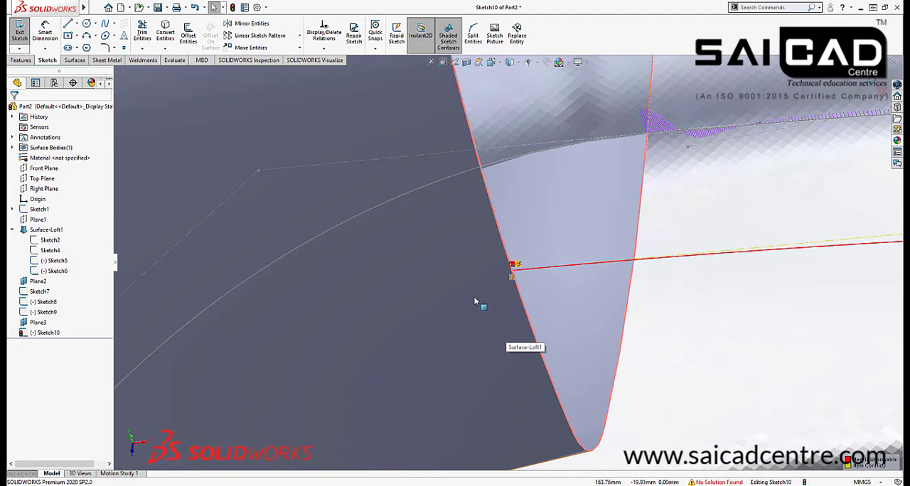
{"action": "scroll", "coordinate": [511, 306], "scroll_direction": "up", "scroll_amount": 8}
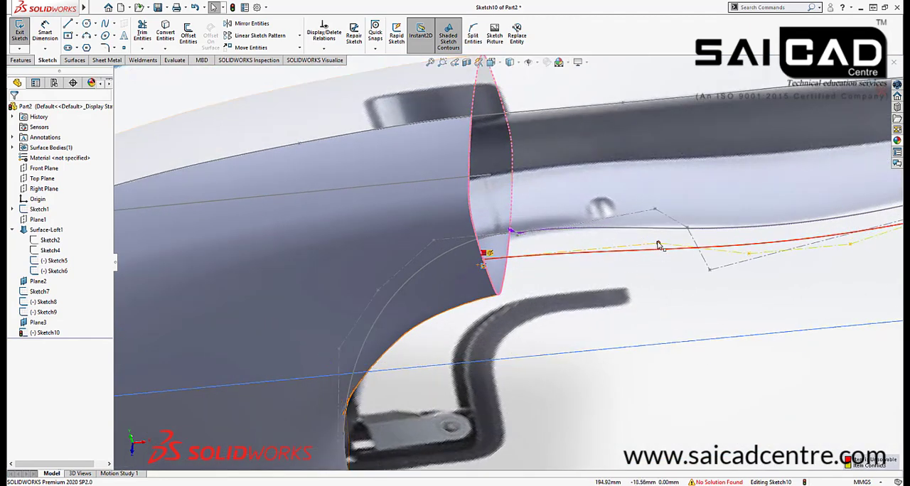
{"action": "left_click_drag", "start_coordinate": [658, 243], "coordinate": [519, 297]}
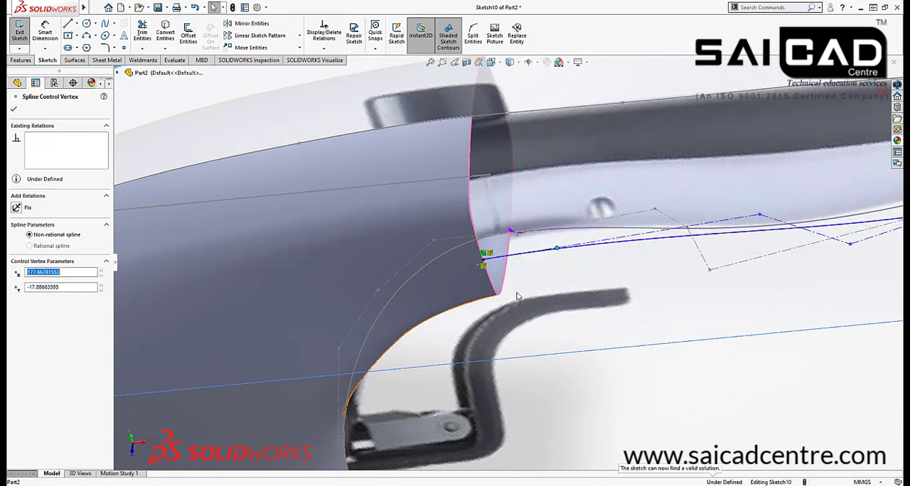
View the sketch plane straight on and move the spline's middle control vertex outward and one near the end profile to about X 254.6, Y -20.6 mm
{"action": "scroll", "coordinate": [519, 294], "scroll_direction": "up", "scroll_amount": 5}
{"action": "scroll", "coordinate": [502, 264], "scroll_direction": "down", "scroll_amount": 5}
{"action": "scroll", "coordinate": [505, 240], "scroll_direction": "up", "scroll_amount": 4}
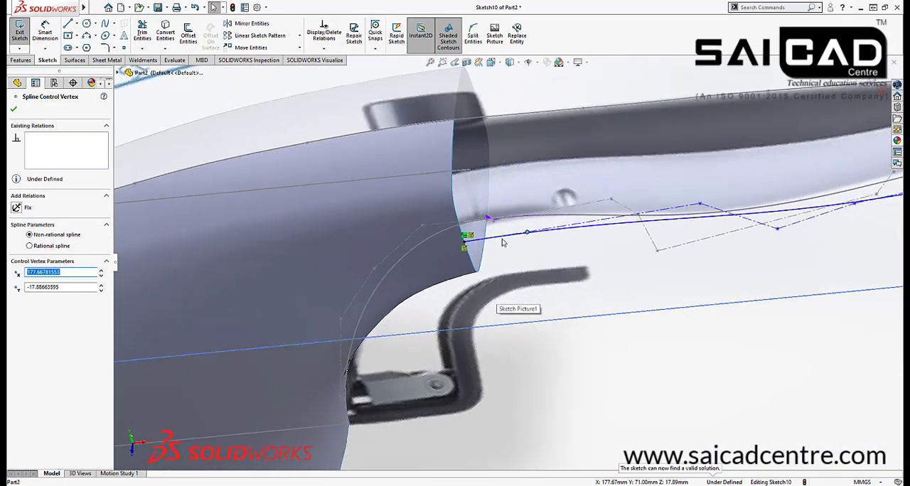
{"action": "middle_click_drag", "start_coordinate": [650, 264], "coordinate": [657, 318]}
{"action": "key", "text": "space"}
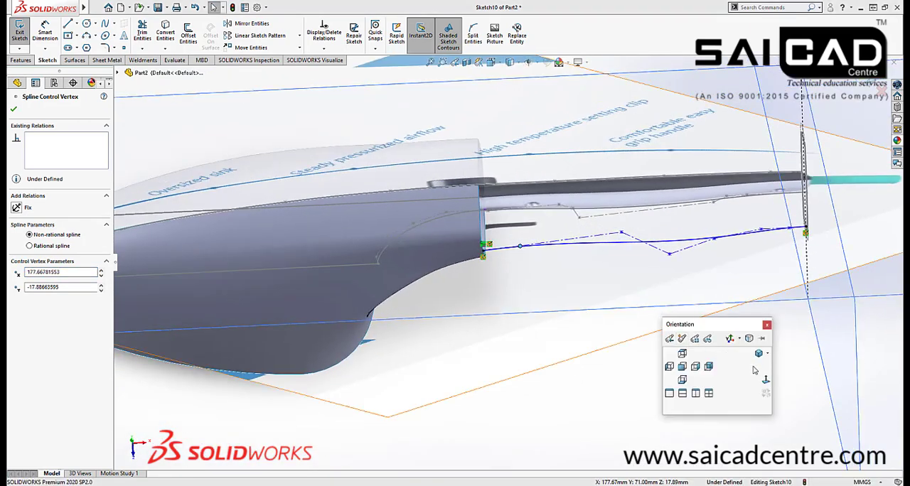
{"action": "left_click", "coordinate": [758, 373]}
{"action": "scroll", "coordinate": [561, 272], "scroll_direction": "down", "scroll_amount": 3}
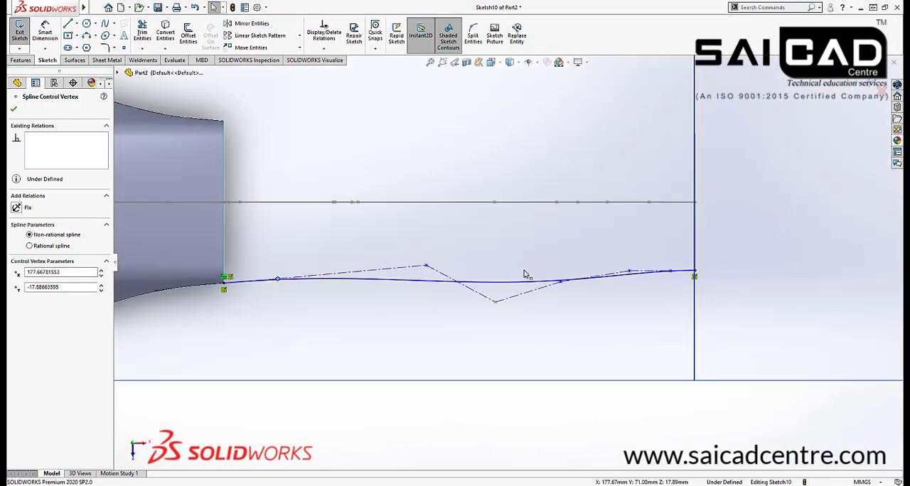
{"action": "scroll", "coordinate": [223, 285], "scroll_direction": "down", "scroll_amount": 2}
{"action": "scroll", "coordinate": [425, 308], "scroll_direction": "up", "scroll_amount": 4}
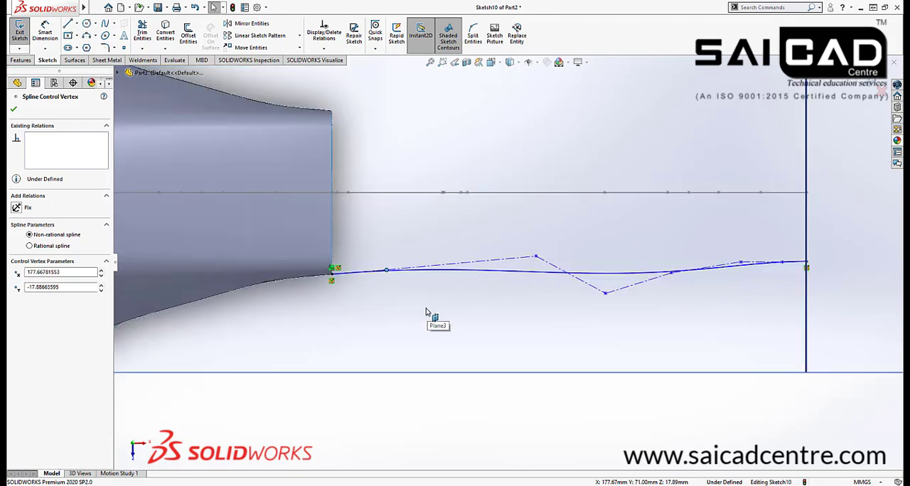
{"action": "scroll", "coordinate": [568, 282], "scroll_direction": "down", "scroll_amount": 2}
{"action": "left_click_drag", "start_coordinate": [568, 287], "coordinate": [580, 311]}
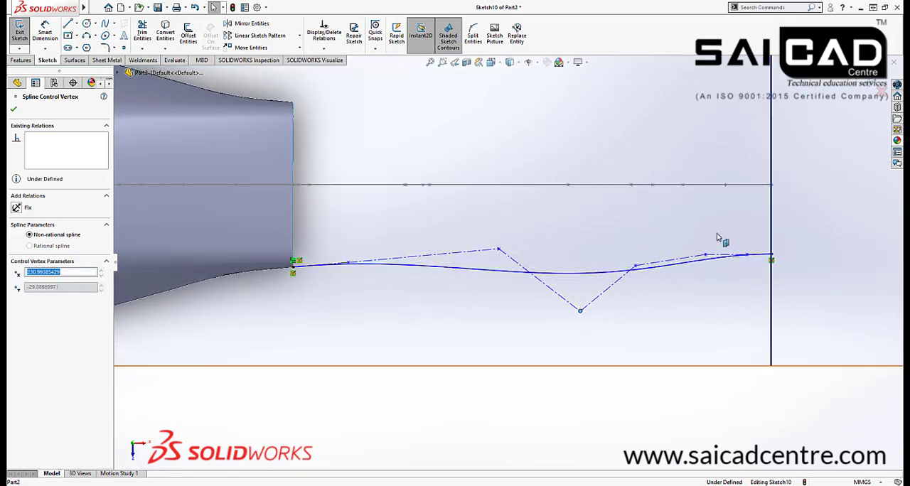
{"action": "left_click_drag", "start_coordinate": [703, 257], "coordinate": [683, 273]}
Make the spline's last control polygon segment, at the handle's end profile, horizontal
{"action": "scroll", "coordinate": [807, 252], "scroll_direction": "down", "scroll_amount": 5}
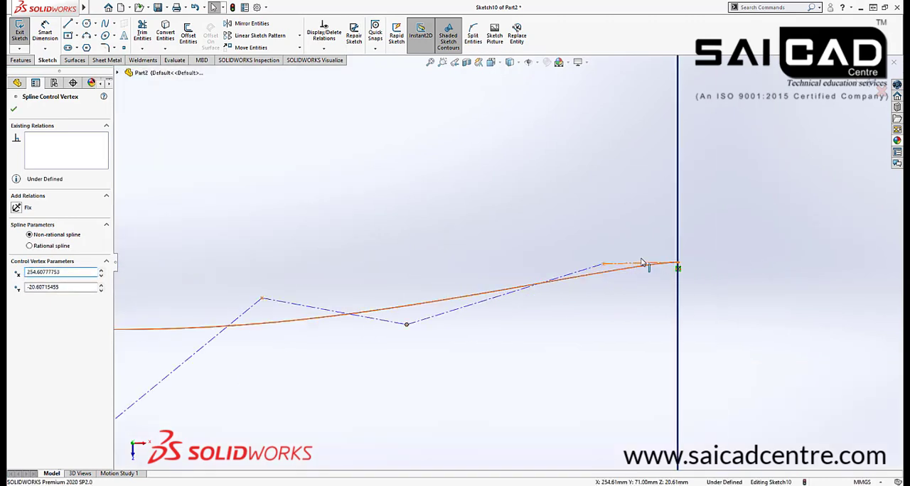
{"action": "left_click", "coordinate": [642, 263]}
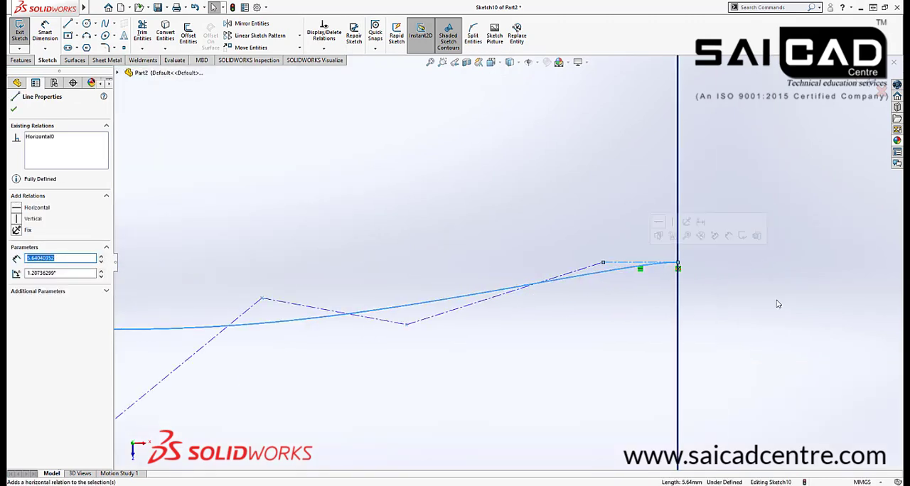
{"action": "left_click", "coordinate": [747, 252]}
Smooth the spline's bulge by repositioning its middle control vertices, the outermost to about X 209.9, Y -32.7 mm and another to about X 253.6, Y -19.9 mm
{"action": "scroll", "coordinate": [718, 251], "scroll_direction": "up", "scroll_amount": 7}
{"action": "scroll", "coordinate": [337, 282], "scroll_direction": "down", "scroll_amount": 3}
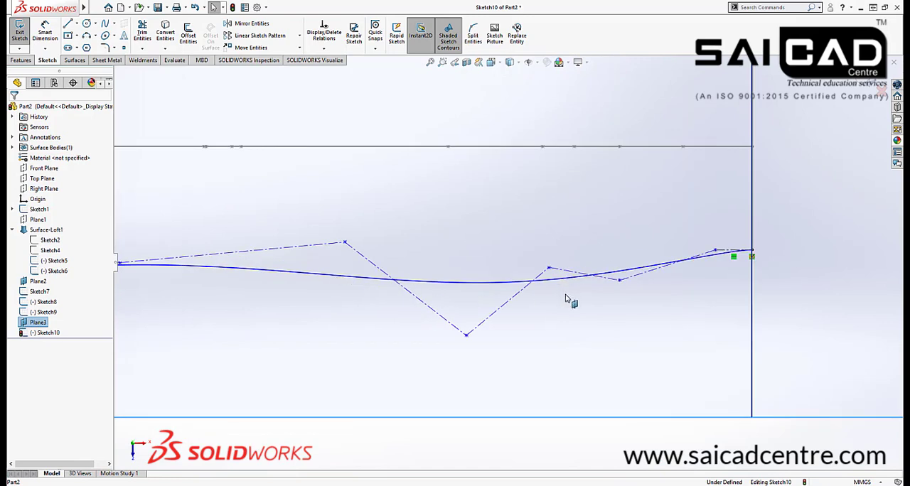
{"action": "scroll", "coordinate": [486, 312], "scroll_direction": "up", "scroll_amount": 3}
{"action": "left_click_drag", "start_coordinate": [487, 297], "coordinate": [386, 307]}
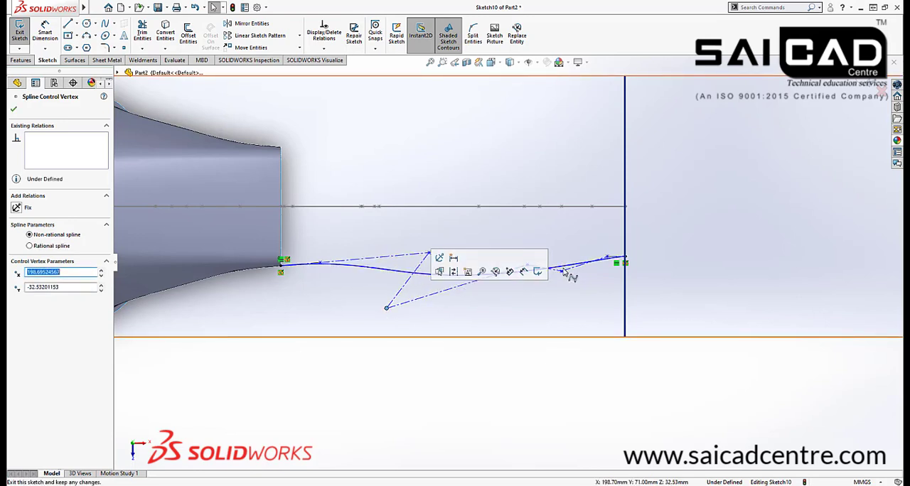
{"action": "key", "text": "Escape"}
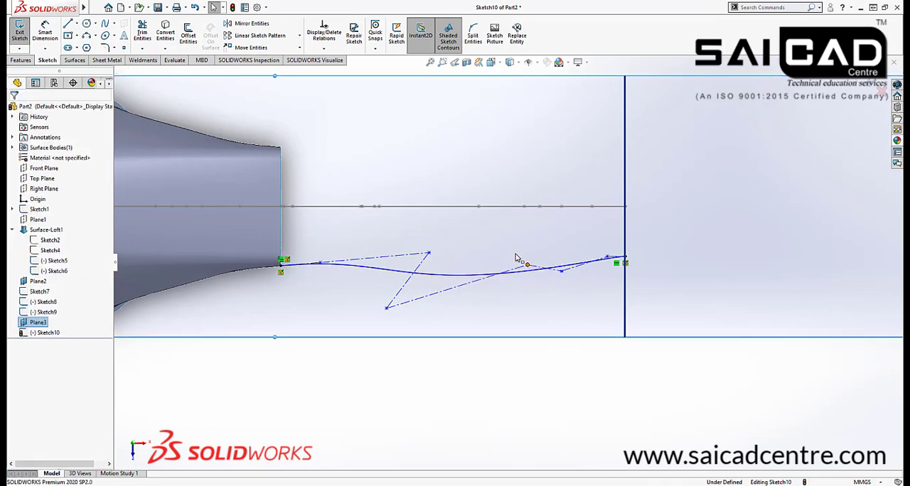
{"action": "left_click_drag", "start_coordinate": [527, 265], "coordinate": [487, 260]}
{"action": "left_click_drag", "start_coordinate": [562, 271], "coordinate": [561, 288]}
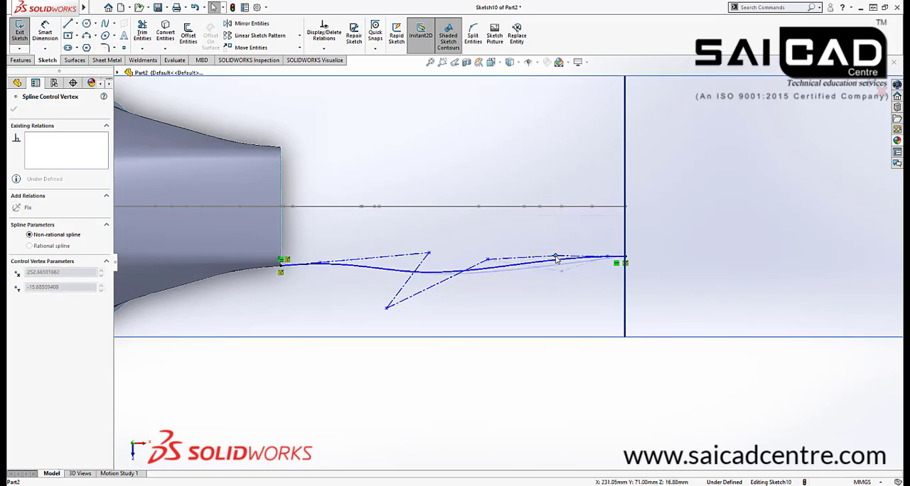
{"action": "left_click_drag", "start_coordinate": [559, 268], "coordinate": [558, 269]}
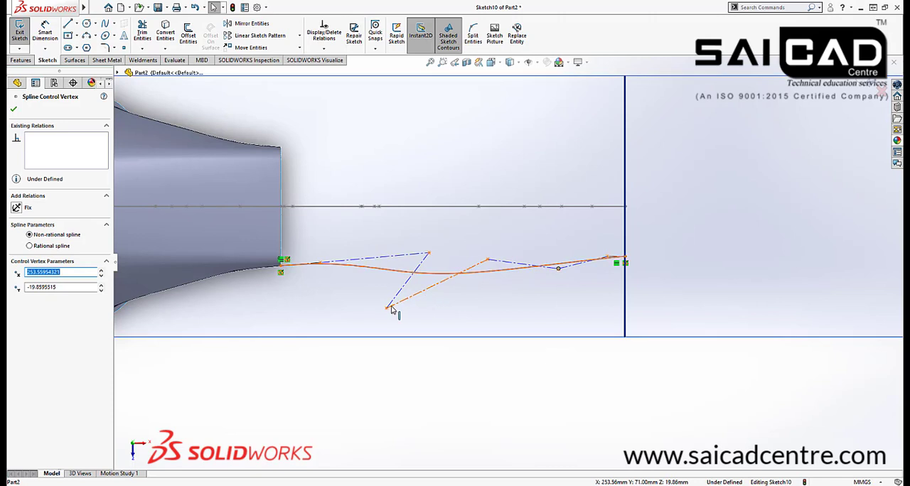
{"action": "left_click_drag", "start_coordinate": [407, 312], "coordinate": [421, 309]}
{"action": "left_click_drag", "start_coordinate": [428, 253], "coordinate": [387, 260]}
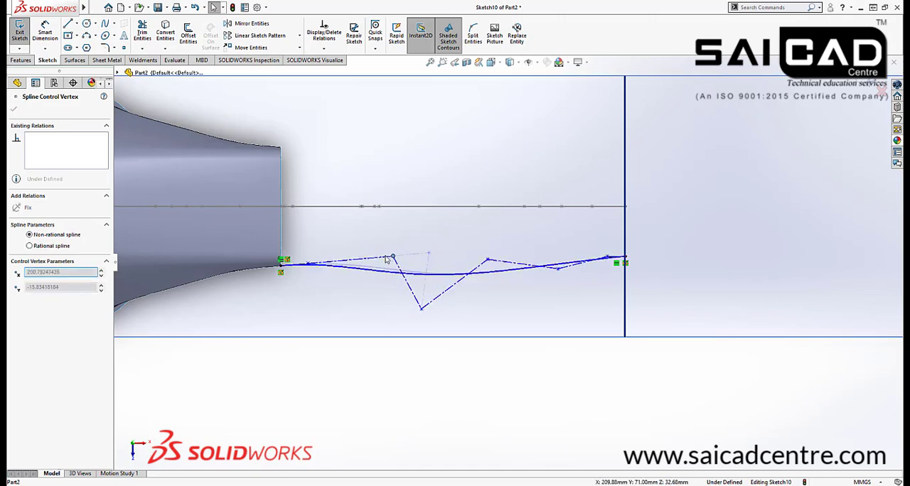
{"action": "left_click", "coordinate": [660, 280]}
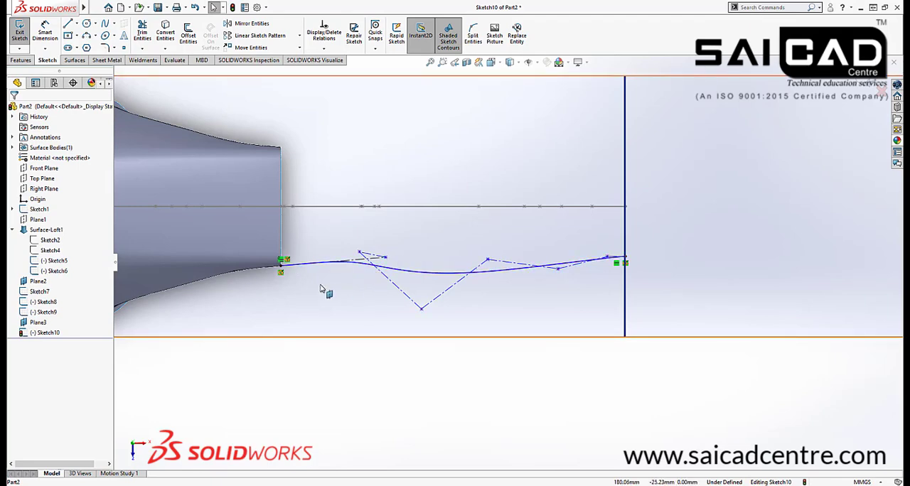
Close the side guide curve sketch and check the curve against the body in a three-dimensional view
{"action": "scroll", "coordinate": [317, 285], "scroll_direction": "down", "scroll_amount": 3}
{"action": "scroll", "coordinate": [432, 307], "scroll_direction": "up", "scroll_amount": 5}
{"action": "middle_click_drag", "start_coordinate": [432, 307], "coordinate": [434, 272]}
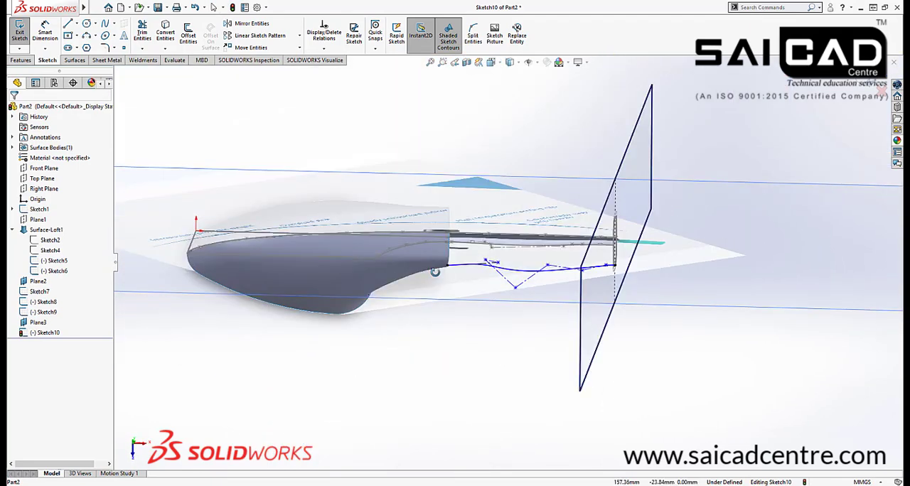
{"action": "left_click", "coordinate": [867, 83]}
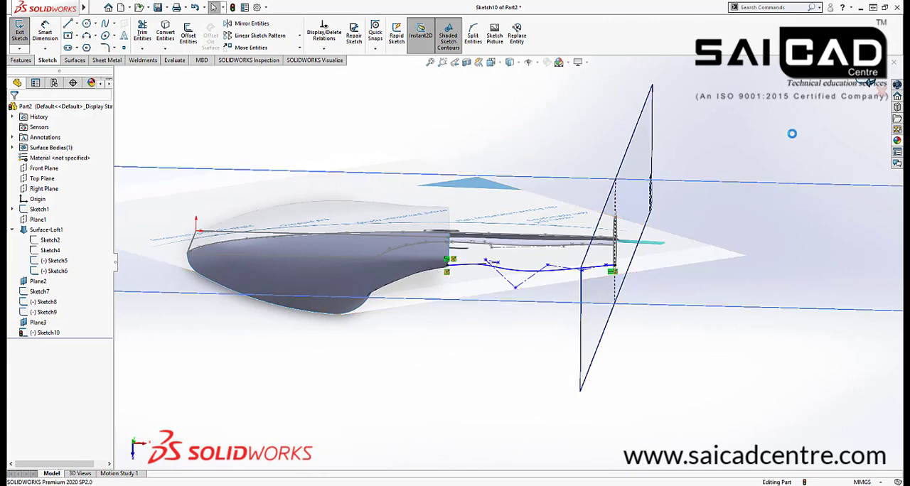
{"action": "middle_click_drag", "start_coordinate": [476, 343], "coordinate": [487, 386]}
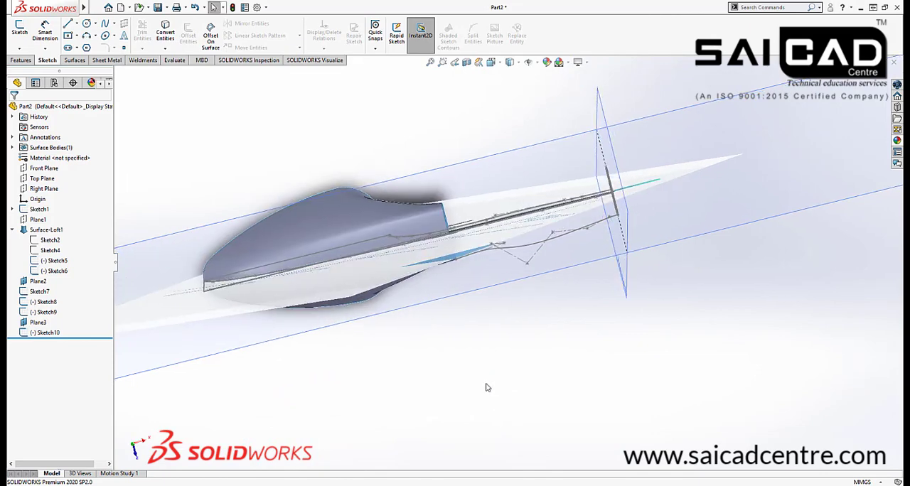
Reopen the side guide curve sketch and draw a horizontal line about 60.5 mm long along the handle's centre from the end profile toward the body
{"action": "left_click", "coordinate": [524, 249]}
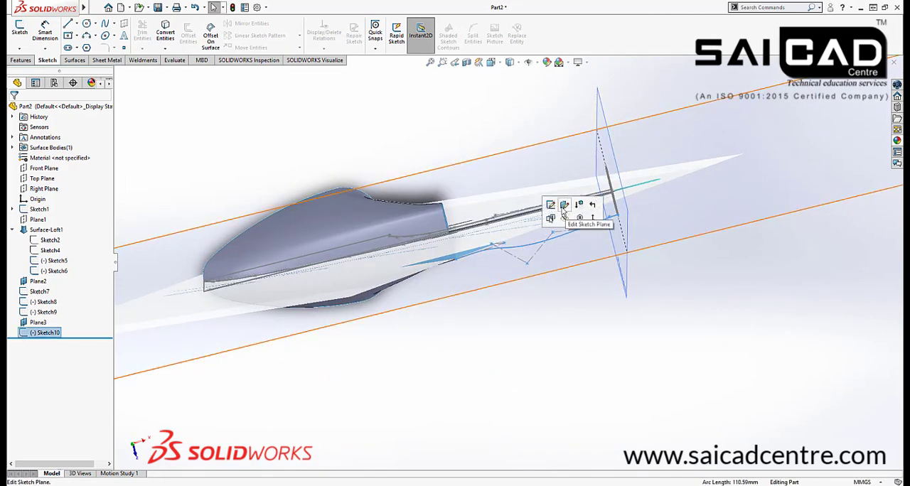
{"action": "left_click", "coordinate": [552, 205]}
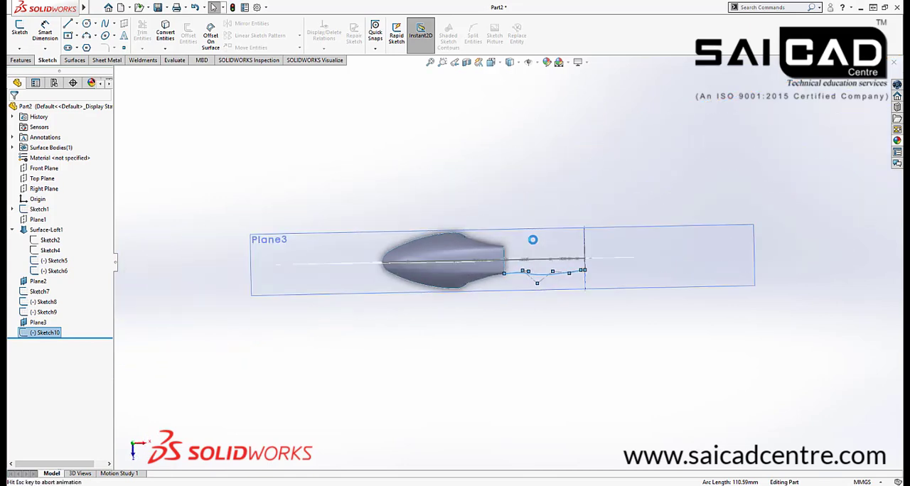
{"action": "scroll", "coordinate": [555, 277], "scroll_direction": "down", "scroll_amount": 3}
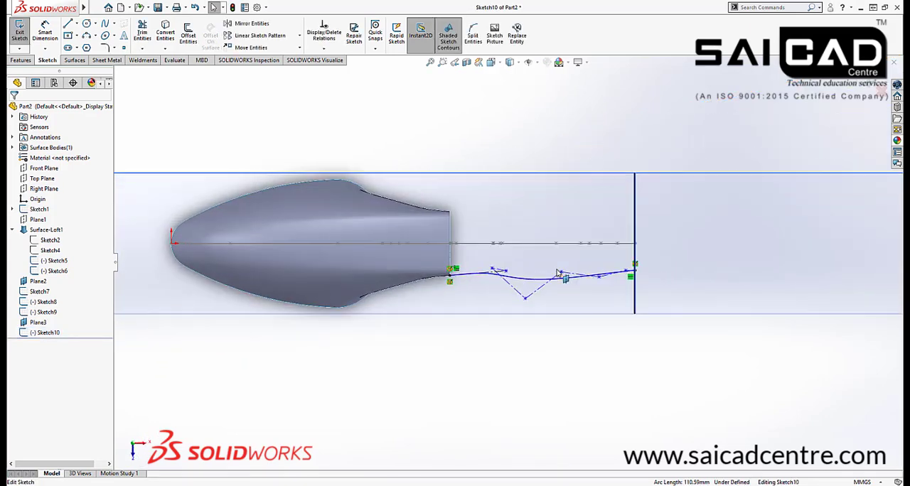
{"action": "key", "text": "l"}
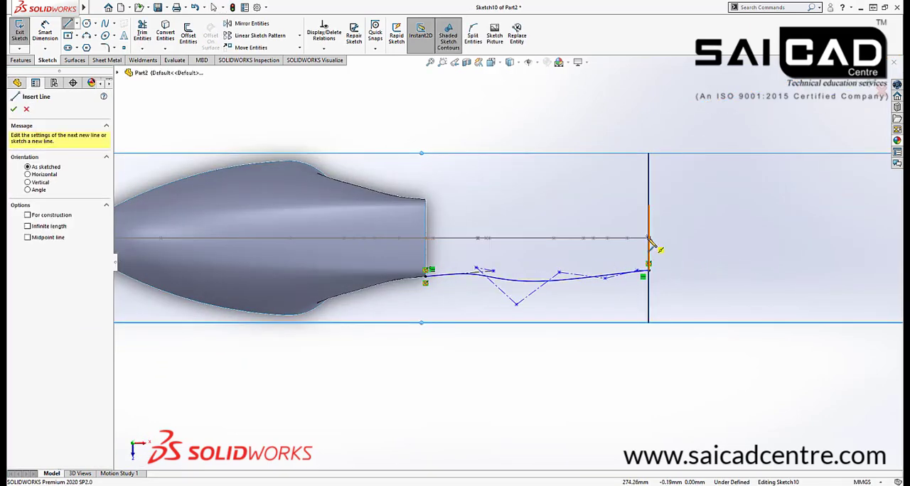
{"action": "left_click", "coordinate": [648, 239]}
{"action": "left_click", "coordinate": [526, 238]}
{"action": "key", "text": "Escape"}
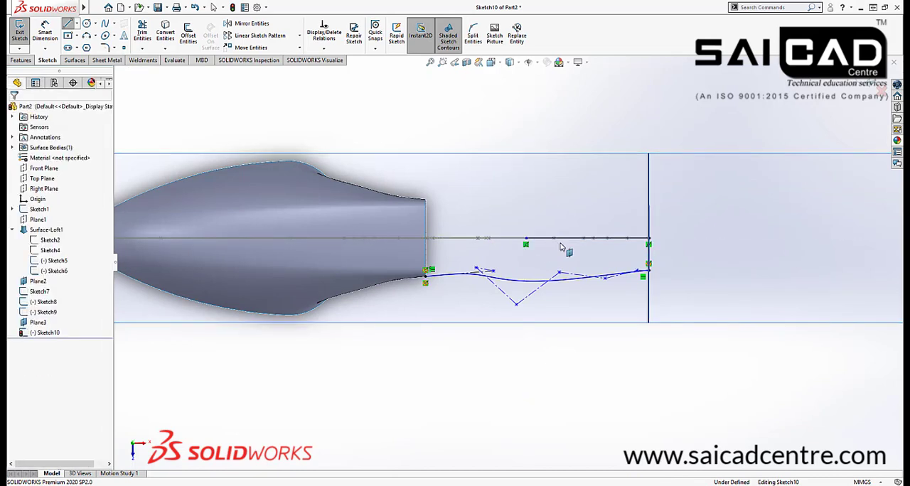
{"action": "left_click", "coordinate": [568, 239]}
{"action": "key", "text": "Escape"}
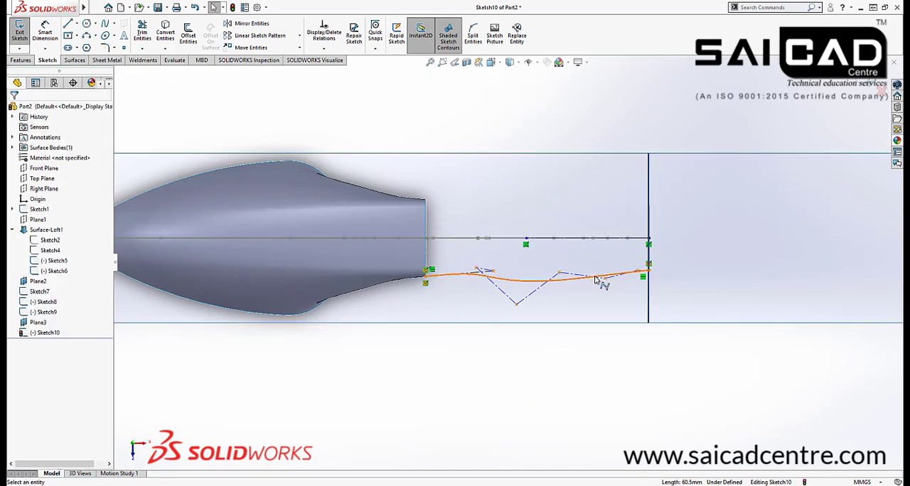
Mirror the side style spline about the horizontal centre line to create the matching guide curve on the opposite side
{"action": "left_click", "coordinate": [540, 280]}
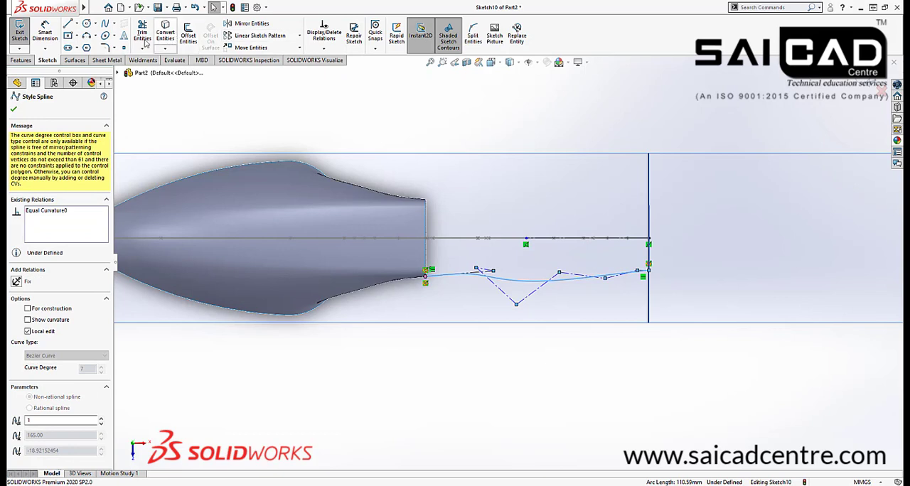
{"action": "left_click", "coordinate": [245, 24]}
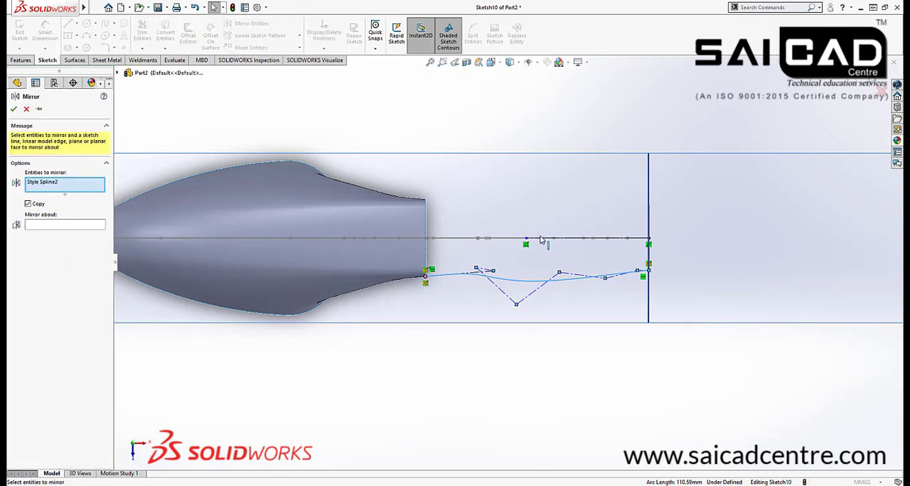
{"action": "left_click", "coordinate": [71, 224]}
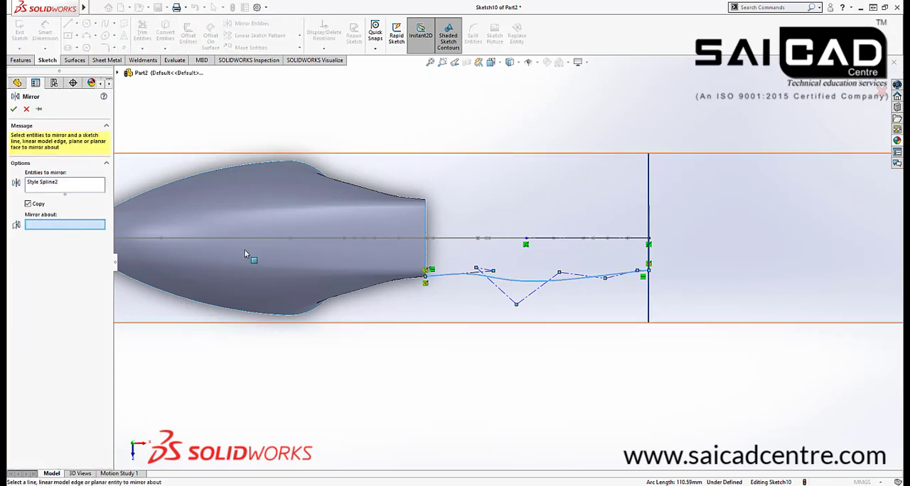
{"action": "left_click", "coordinate": [548, 238]}
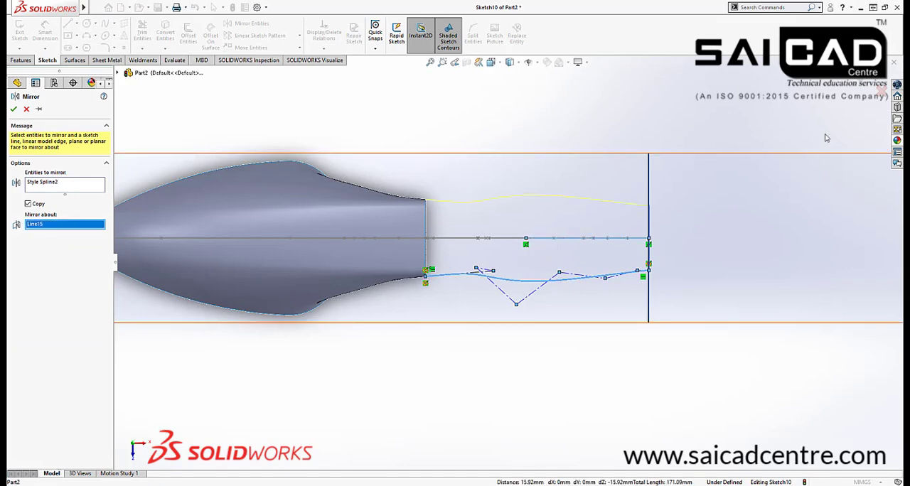
{"action": "left_click", "coordinate": [860, 82]}
Examine where the mirrored guide curve meets the body's open edge and how both side curves run to the end profile
{"action": "scroll", "coordinate": [426, 209], "scroll_direction": "down", "scroll_amount": 3}
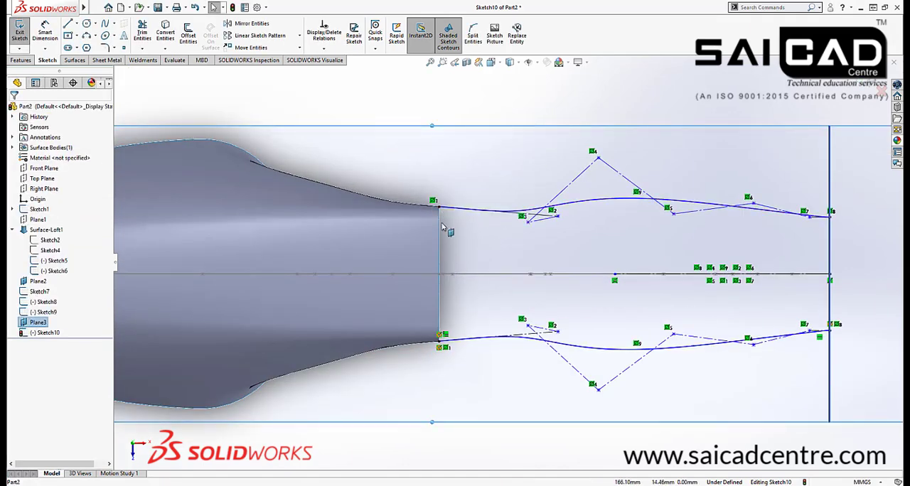
{"action": "scroll", "coordinate": [507, 261], "scroll_direction": "up", "scroll_amount": 5}
{"action": "scroll", "coordinate": [508, 262], "scroll_direction": "up", "scroll_amount": 3}
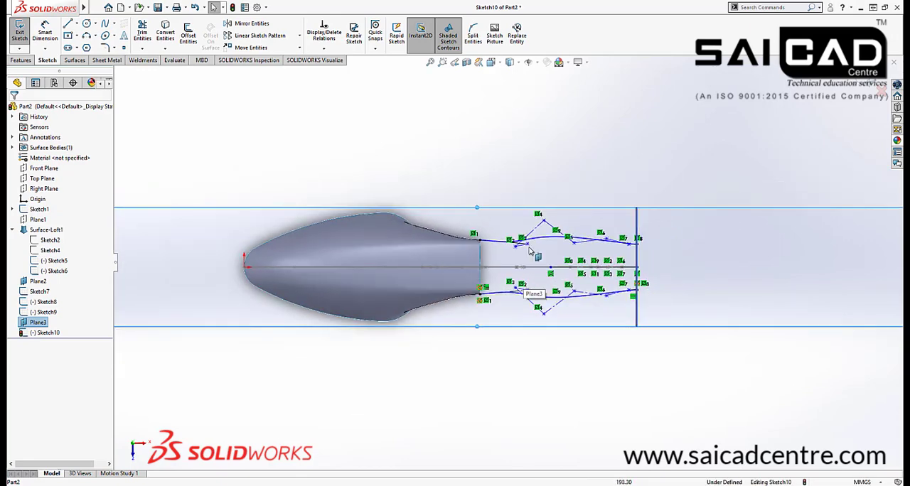
{"action": "scroll", "coordinate": [481, 258], "scroll_direction": "down", "scroll_amount": 4}
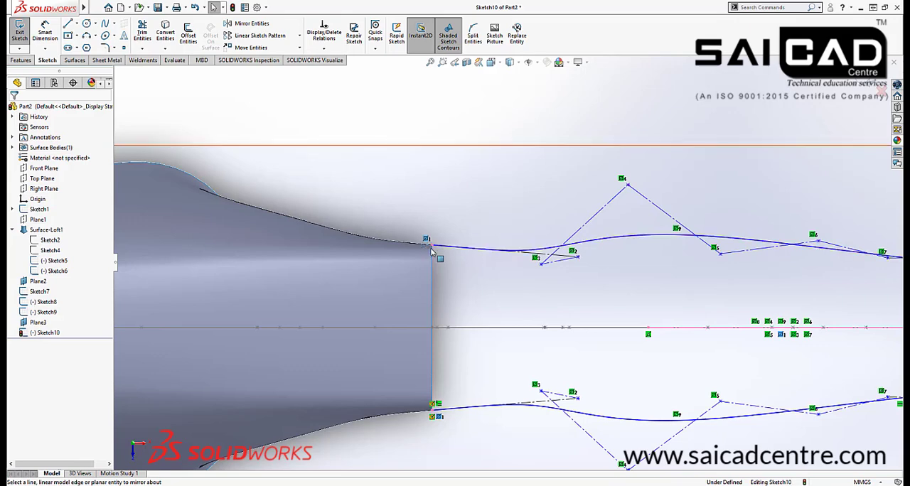
{"action": "middle_click_drag", "start_coordinate": [435, 254], "coordinate": [415, 263]}
{"action": "scroll", "coordinate": [457, 243], "scroll_direction": "down", "scroll_amount": 5}
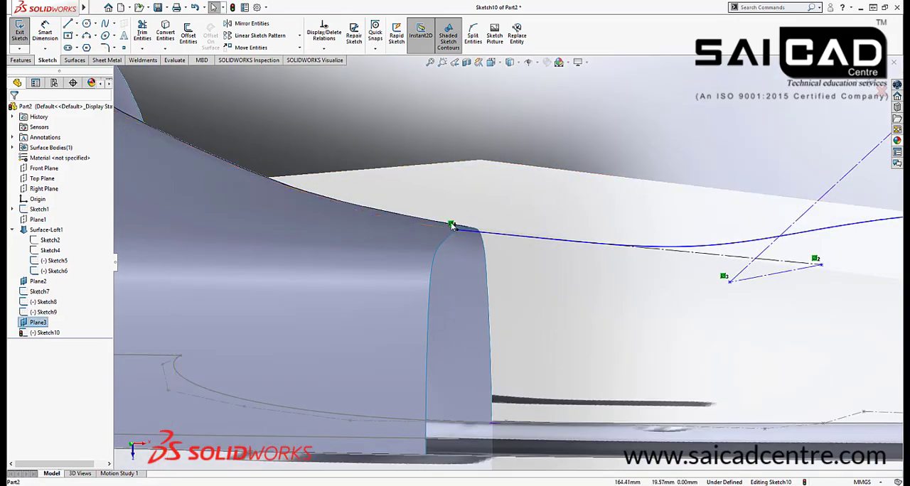
{"action": "scroll", "coordinate": [458, 232], "scroll_direction": "up", "scroll_amount": 7}
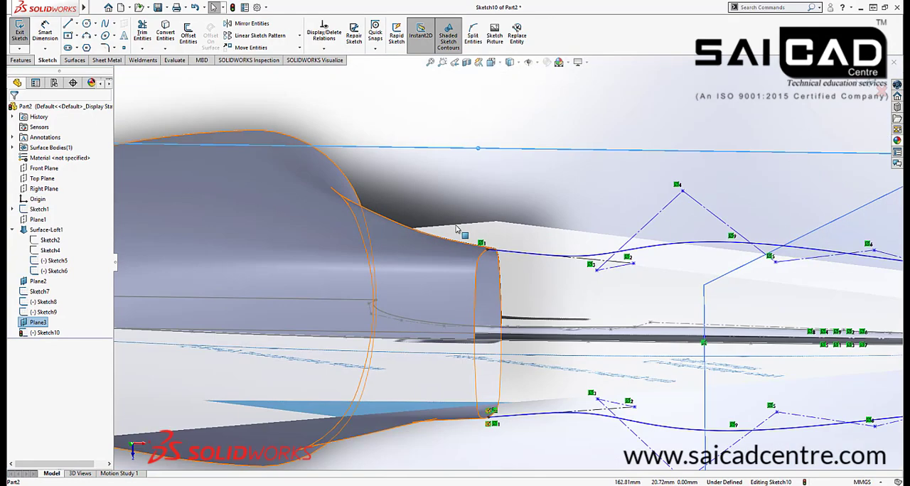
{"action": "mouse_move", "coordinate": [467, 319]}
{"action": "middle_mouse_down"}
{"action": "mouse_move", "coordinate": [488, 356]}
{"action": "mouse_move", "coordinate": [525, 342]}
{"action": "mouse_move", "coordinate": [549, 370]}
{"action": "mouse_move", "coordinate": [553, 204]}
{"action": "middle_mouse_up"}
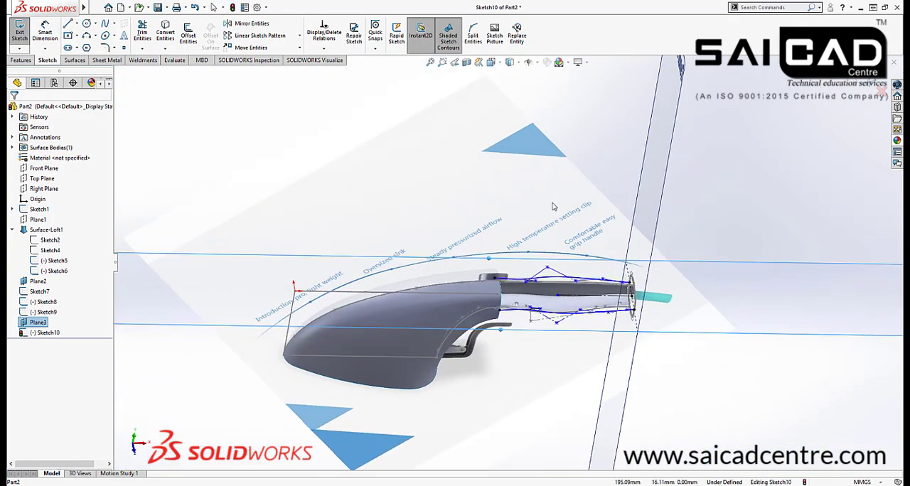
Close the side guide curve sketch and compare the curves with the iron's handle in the reference picture
{"action": "left_click", "coordinate": [869, 83]}
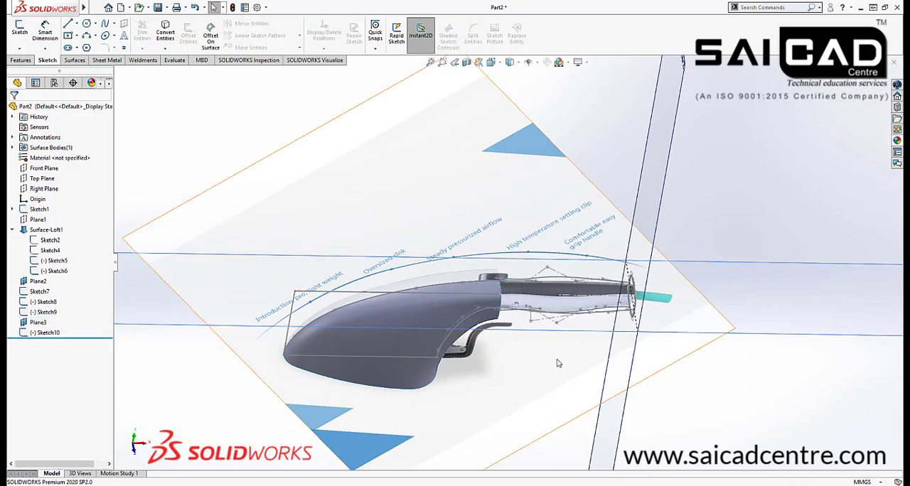
{"action": "mouse_move", "coordinate": [559, 362]}
{"action": "middle_mouse_down"}
{"action": "mouse_move", "coordinate": [542, 305]}
{"action": "mouse_move", "coordinate": [550, 234]}
{"action": "mouse_move", "coordinate": [523, 285]}
{"action": "mouse_move", "coordinate": [544, 285]}
{"action": "middle_mouse_up"}
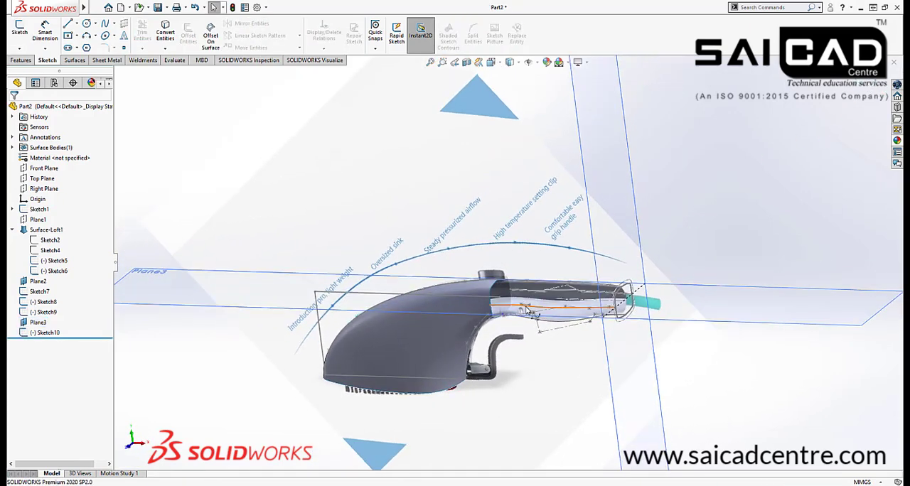
{"action": "scroll", "coordinate": [547, 285], "scroll_direction": "up", "scroll_amount": 3}
{"action": "scroll", "coordinate": [473, 246], "scroll_direction": "down", "scroll_amount": 3}
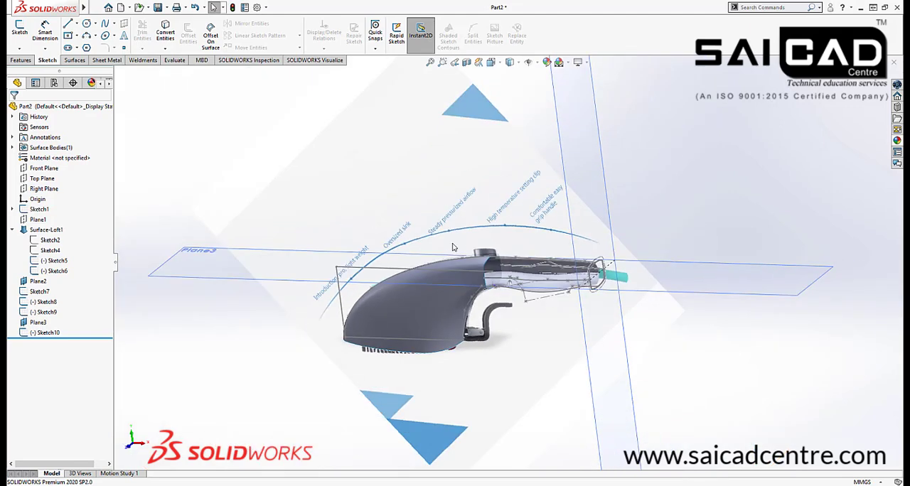
Hide the reference picture sketch (Sketch1) together with Plane3 and Plane2
{"action": "left_click", "coordinate": [39, 210]}
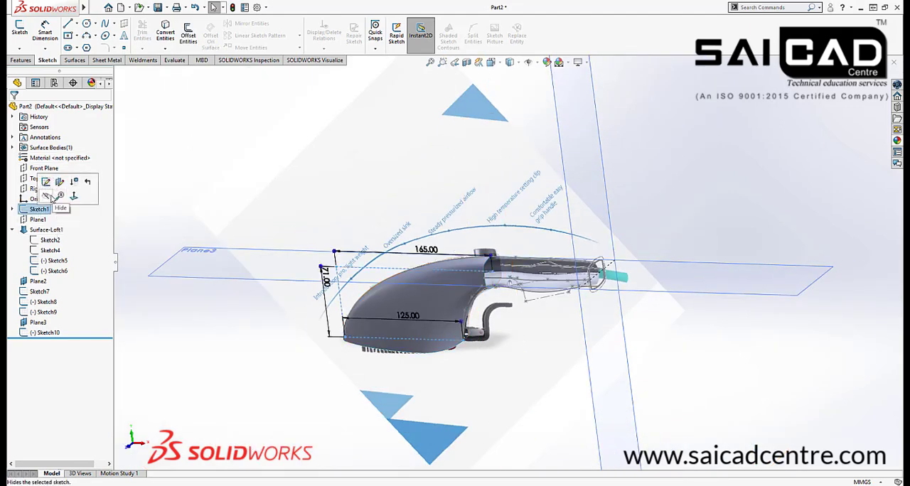
{"action": "left_click", "coordinate": [52, 198]}
{"action": "left_click", "coordinate": [38, 322]}
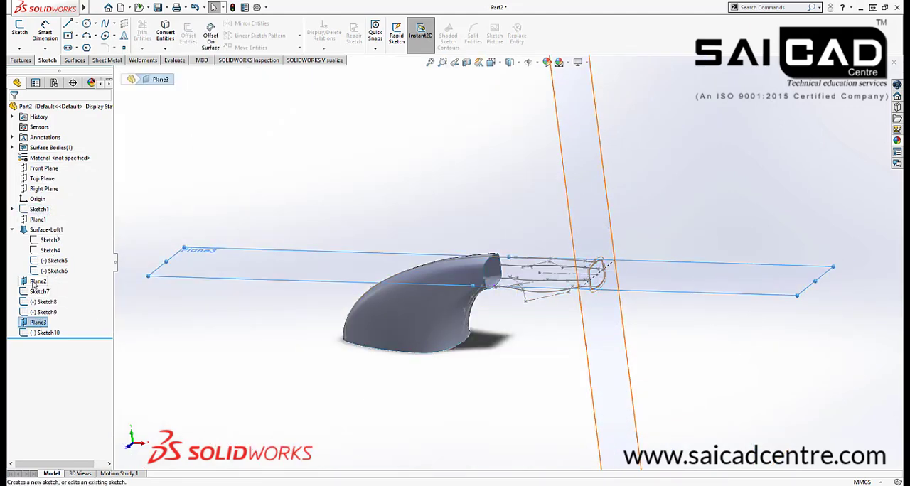
{"action": "left_click", "coordinate": [34, 283], "text": "ctrl"}
{"action": "left_click", "coordinate": [47, 268]}
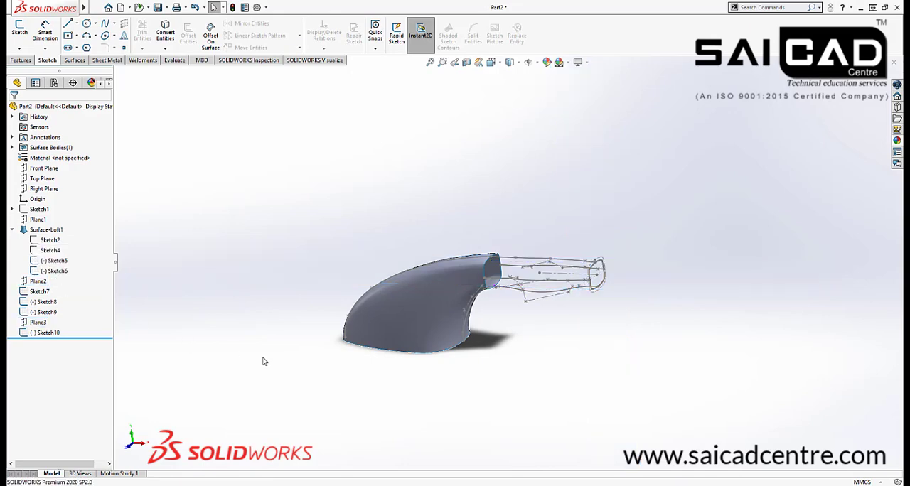
Start a surface loft and select the closed edge loop of the body's handle opening as the first profile
{"action": "scroll", "coordinate": [530, 278], "scroll_direction": "down", "scroll_amount": 5}
{"action": "middle_click_drag", "start_coordinate": [538, 299], "coordinate": [534, 339]}
{"action": "scroll", "coordinate": [509, 292], "scroll_direction": "down", "scroll_amount": 5}
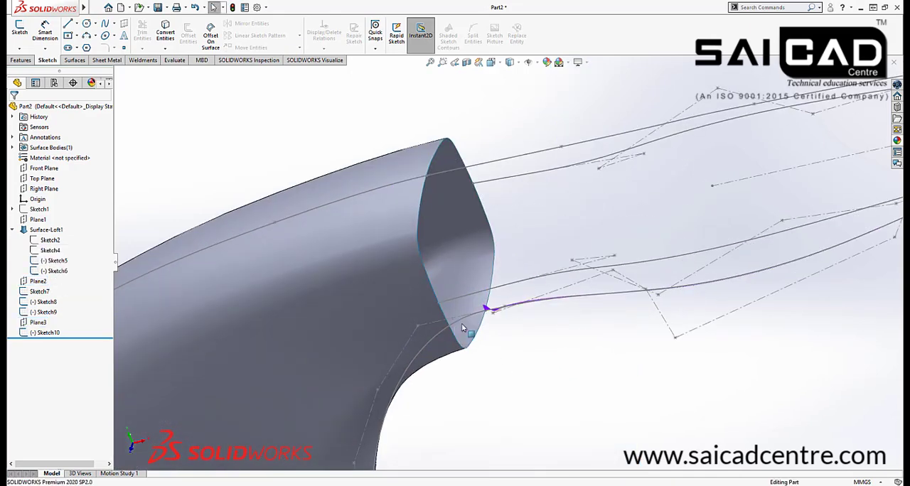
{"action": "scroll", "coordinate": [513, 283], "scroll_direction": "down", "scroll_amount": 2}
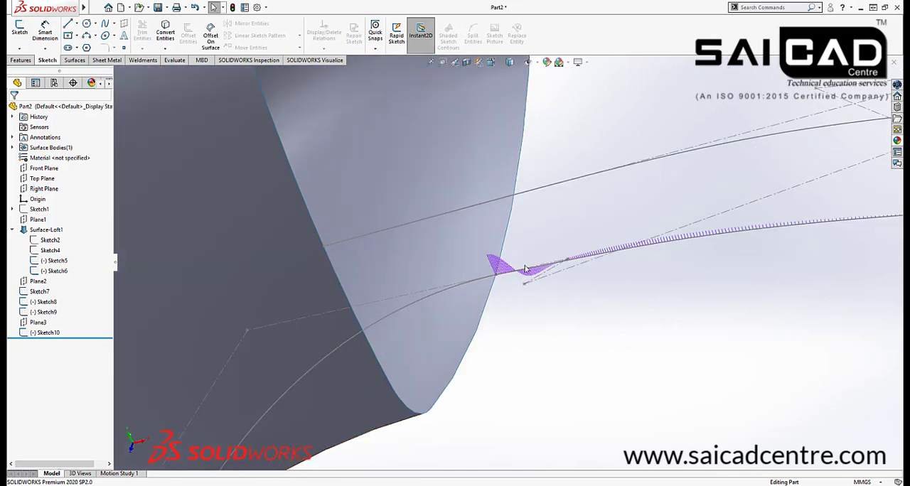
{"action": "scroll", "coordinate": [526, 322], "scroll_direction": "up", "scroll_amount": 5}
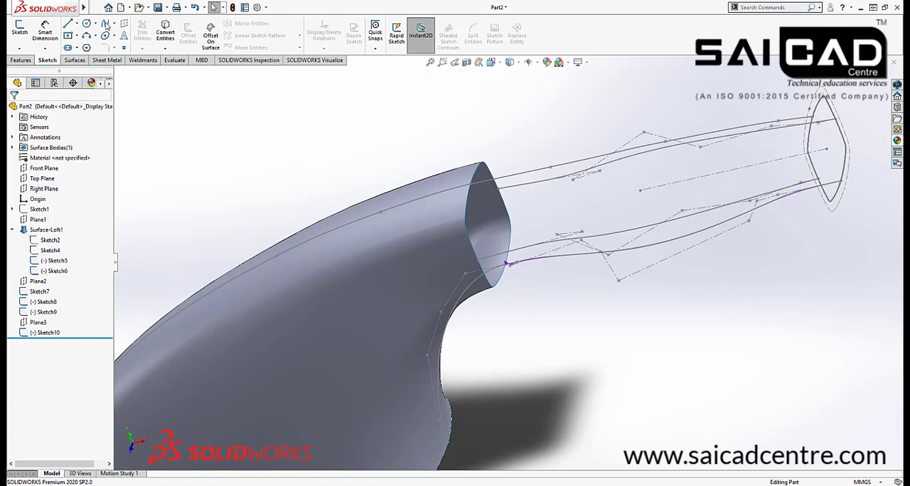
{"action": "left_click", "coordinate": [21, 61]}
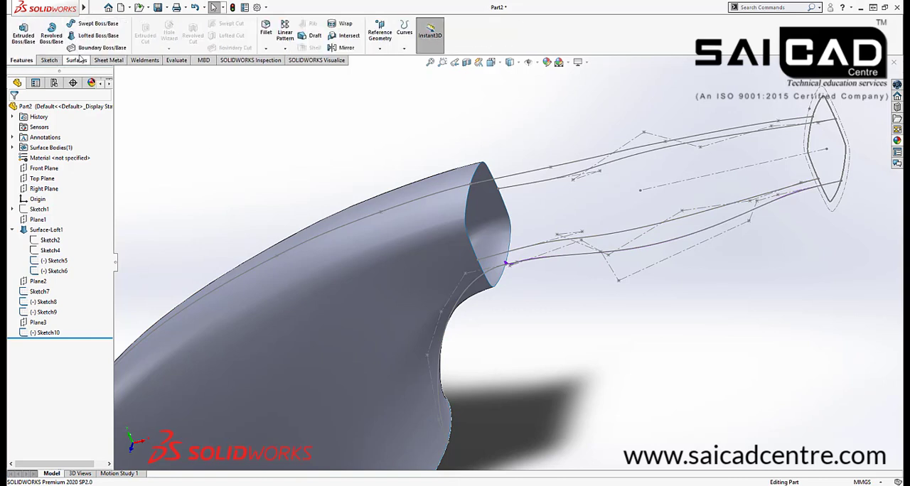
{"action": "left_click", "coordinate": [78, 59]}
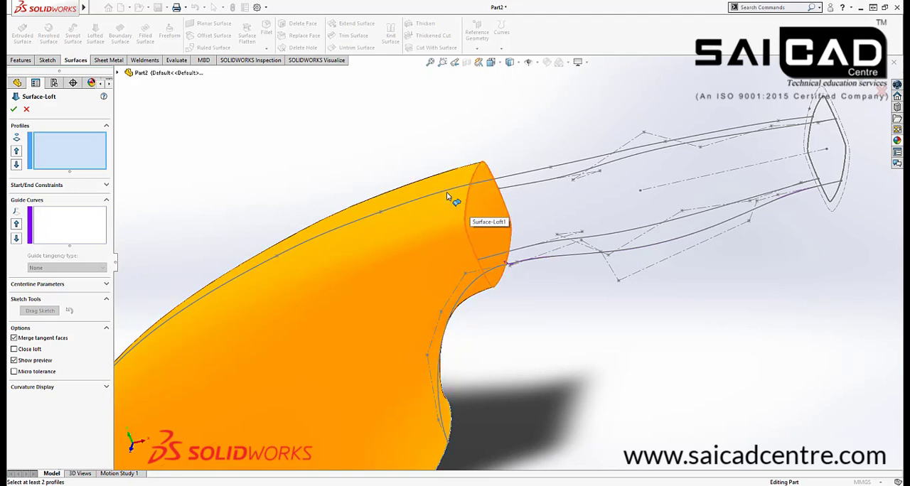
{"action": "right_click", "coordinate": [366, 127]}
{"action": "left_click", "coordinate": [387, 146]}
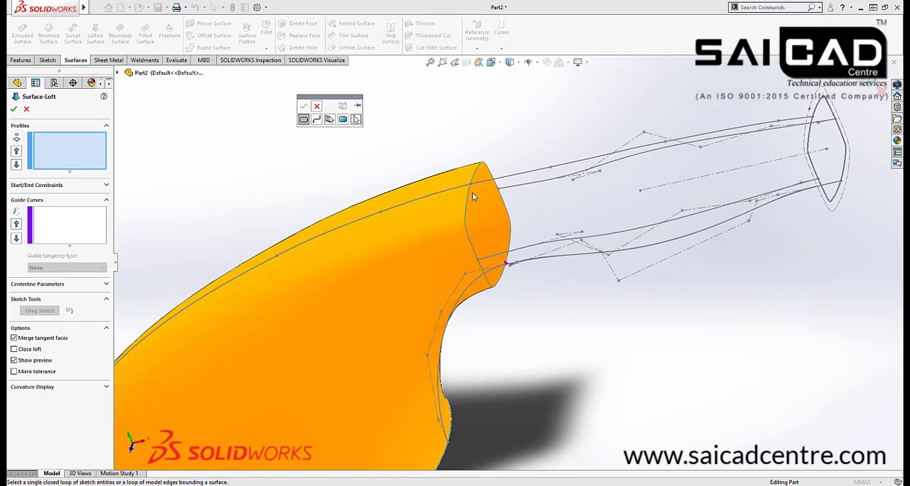
{"action": "left_click", "coordinate": [469, 197]}
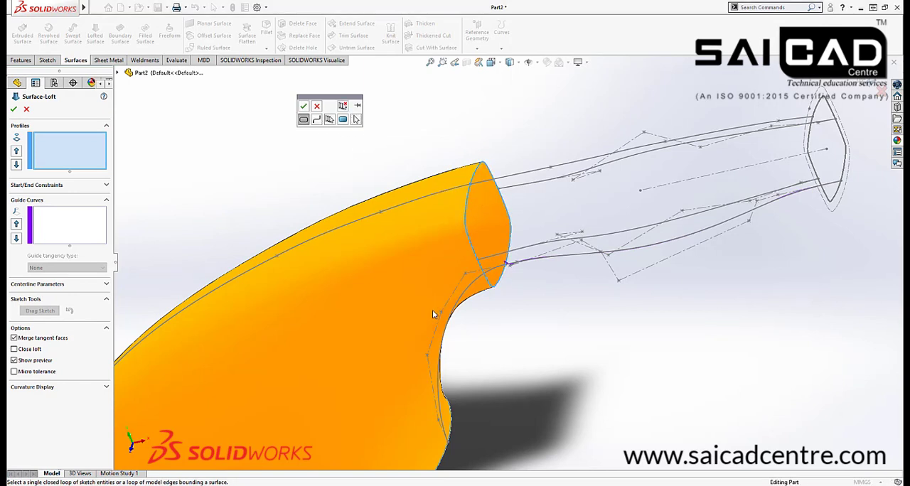
{"action": "left_click", "coordinate": [304, 107]}
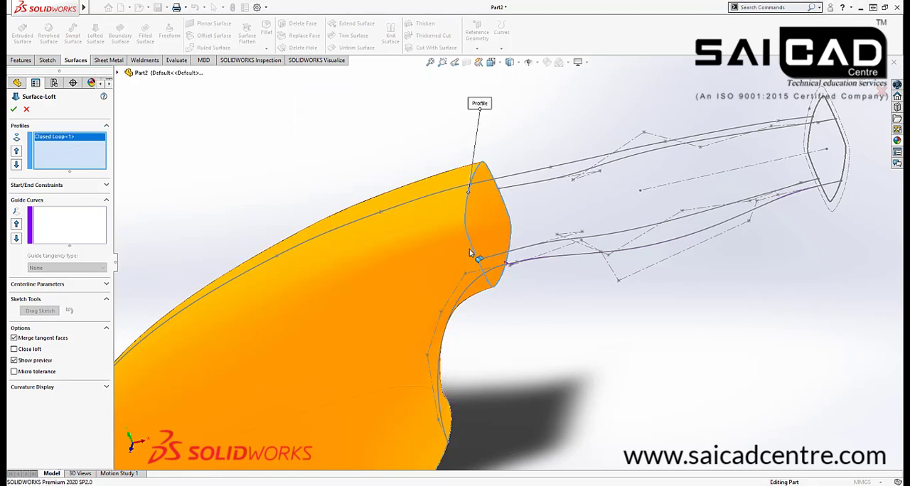
Add the handle's end profile, Sketch7, as the second loft profile
{"action": "scroll", "coordinate": [314, 259], "scroll_direction": "up", "scroll_amount": 3}
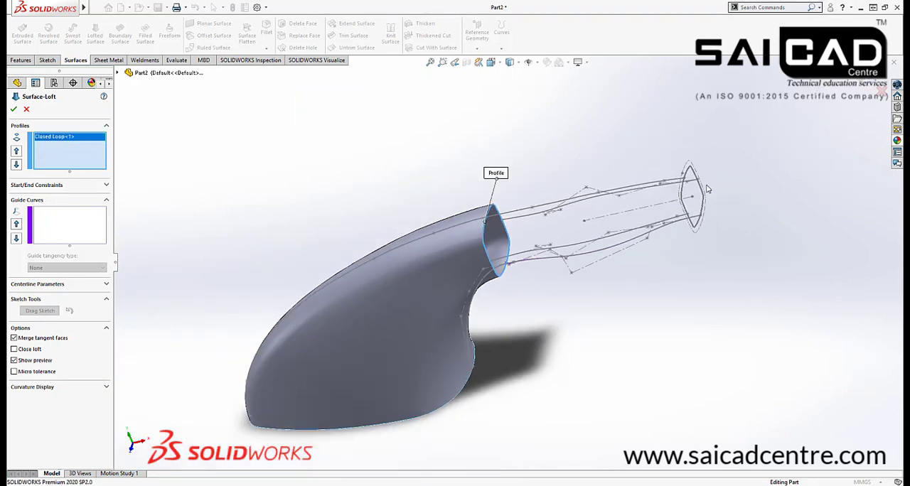
{"action": "scroll", "coordinate": [682, 191], "scroll_direction": "down", "scroll_amount": 2}
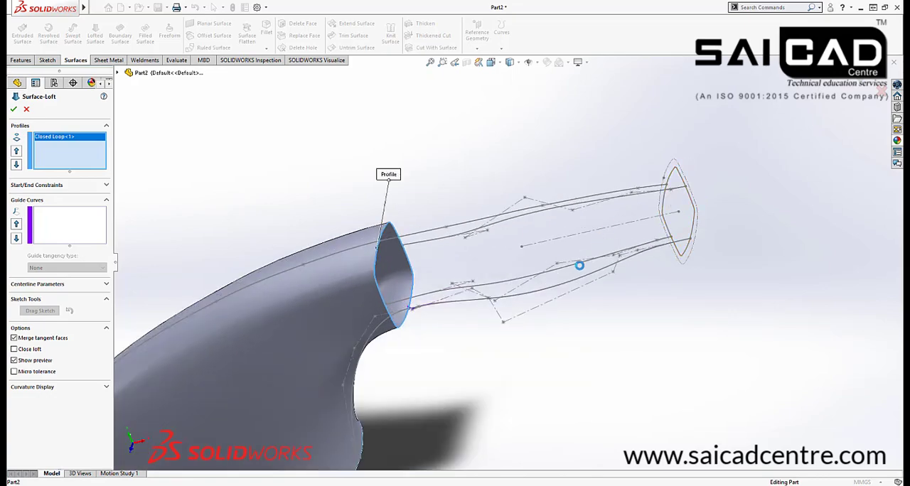
{"action": "left_click", "coordinate": [580, 266]}
{"action": "mouse_move", "coordinate": [545, 299]}
{"action": "middle_mouse_down"}
{"action": "mouse_move", "coordinate": [493, 319]}
{"action": "mouse_move", "coordinate": [499, 370]}
{"action": "mouse_move", "coordinate": [493, 337]}
{"action": "mouse_move", "coordinate": [483, 327]}
{"action": "mouse_move", "coordinate": [497, 355]}
{"action": "mouse_move", "coordinate": [406, 210]}
{"action": "mouse_move", "coordinate": [524, 232]}
{"action": "mouse_move", "coordinate": [557, 220]}
{"action": "middle_mouse_up"}
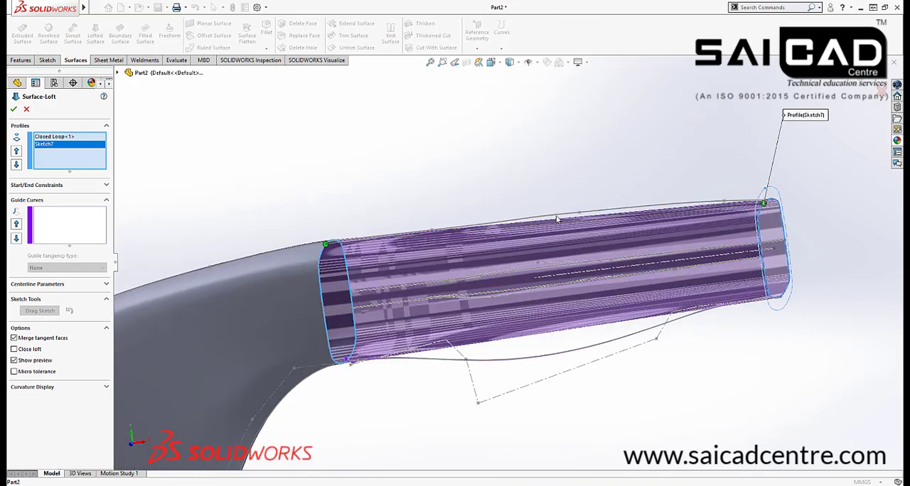
Add the upper curve (Sketch9) and the lower curve (Sketch8) as guide curves of the handle loft
{"action": "left_click", "coordinate": [77, 225]}
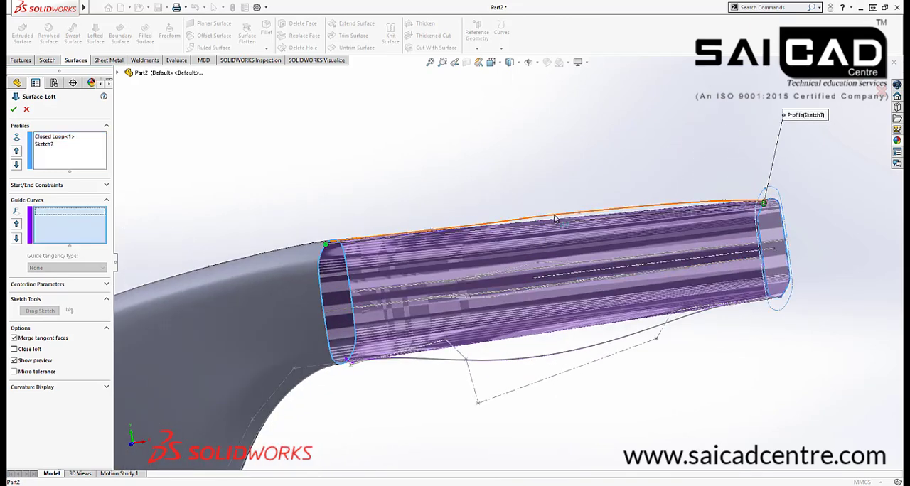
{"action": "scroll", "coordinate": [502, 266], "scroll_direction": "up", "scroll_amount": 2}
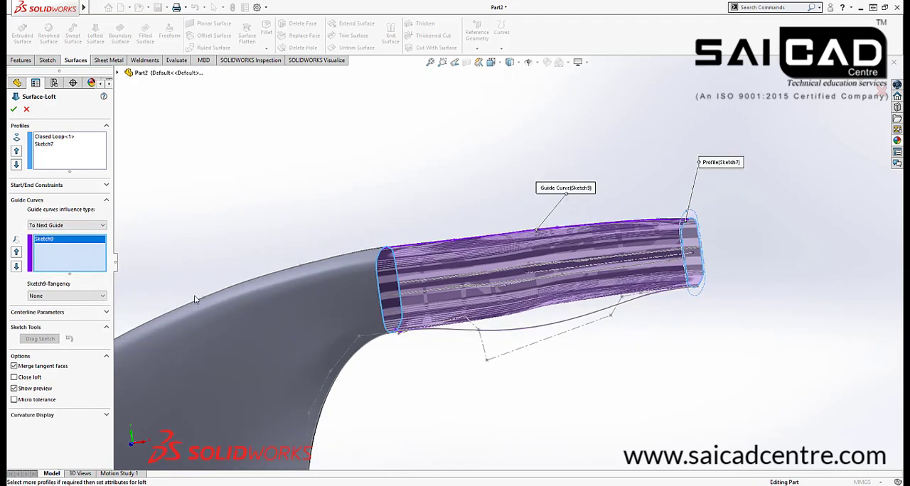
{"action": "left_click", "coordinate": [506, 333]}
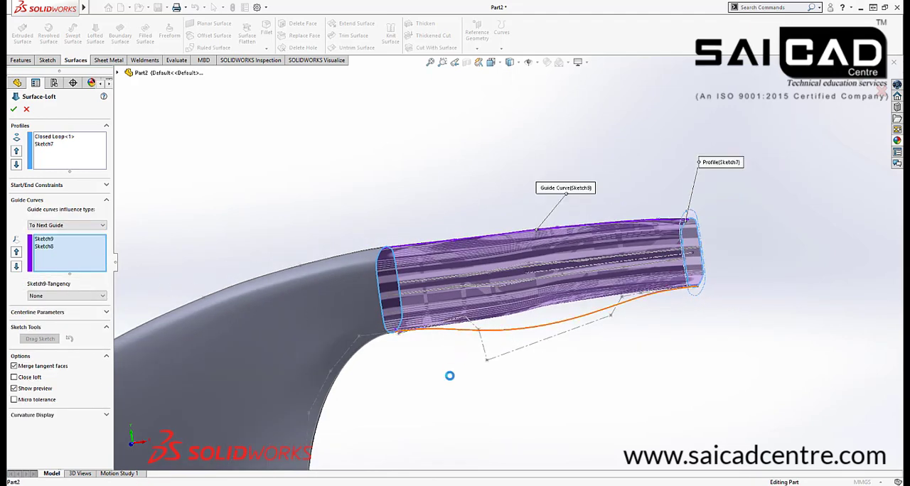
Add the two mirrored side splines to the loft as separate open-loop guide curves
{"action": "mouse_move", "coordinate": [666, 339]}
{"action": "middle_mouse_down"}
{"action": "mouse_move", "coordinate": [678, 378]}
{"action": "mouse_move", "coordinate": [696, 395]}
{"action": "mouse_move", "coordinate": [628, 358]}
{"action": "mouse_move", "coordinate": [624, 391]}
{"action": "mouse_move", "coordinate": [611, 356]}
{"action": "middle_mouse_up"}
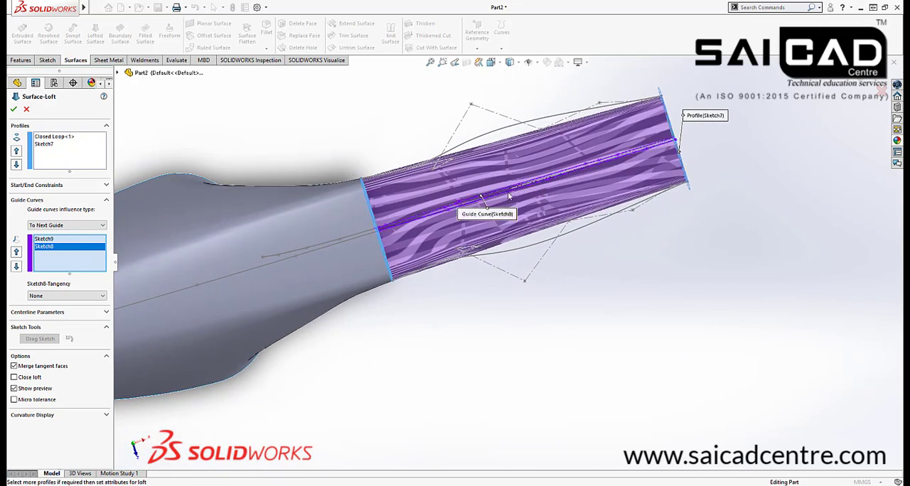
{"action": "left_click", "coordinate": [541, 246]}
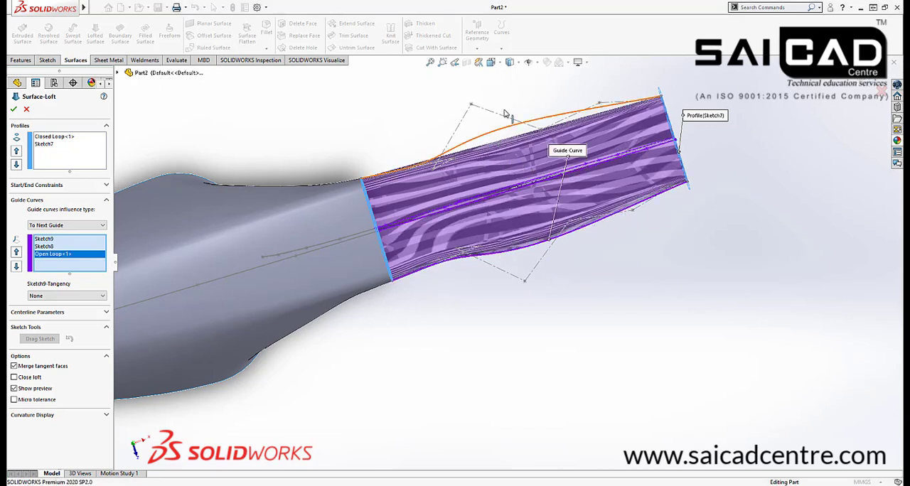
{"action": "right_click", "coordinate": [530, 96]}
{"action": "left_click", "coordinate": [545, 124]}
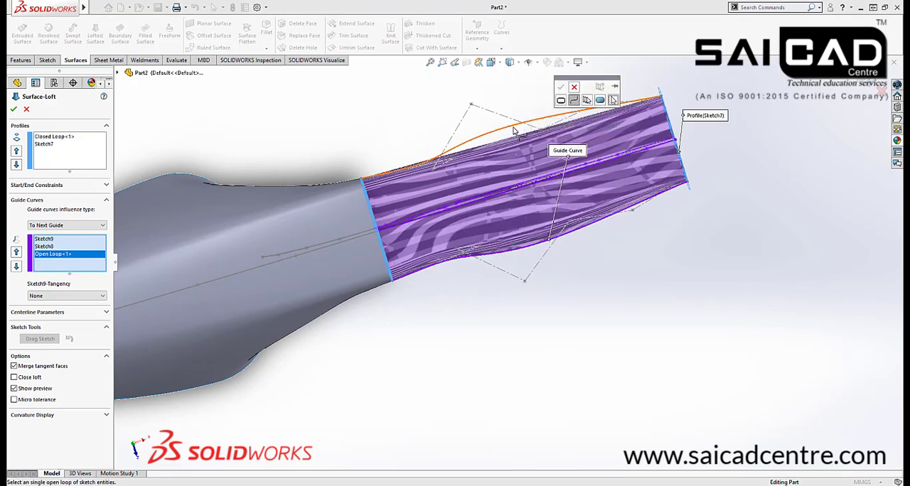
{"action": "left_click", "coordinate": [510, 126]}
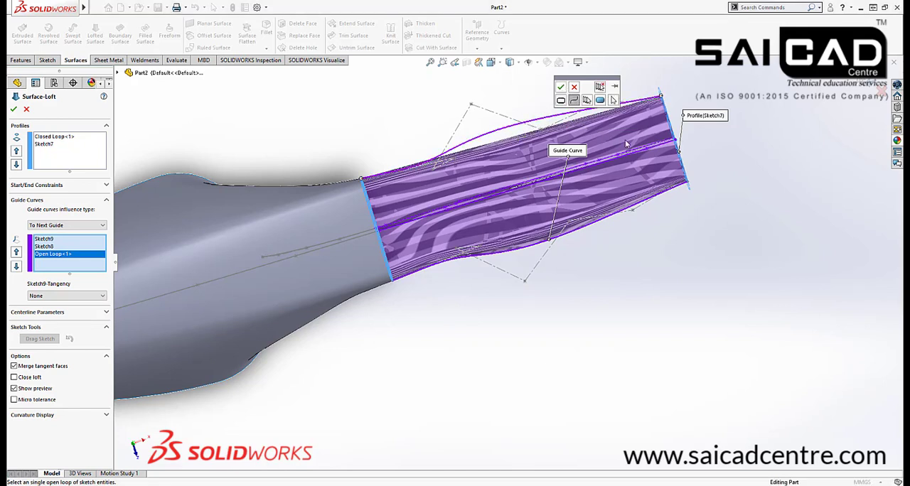
{"action": "left_click", "coordinate": [560, 87]}
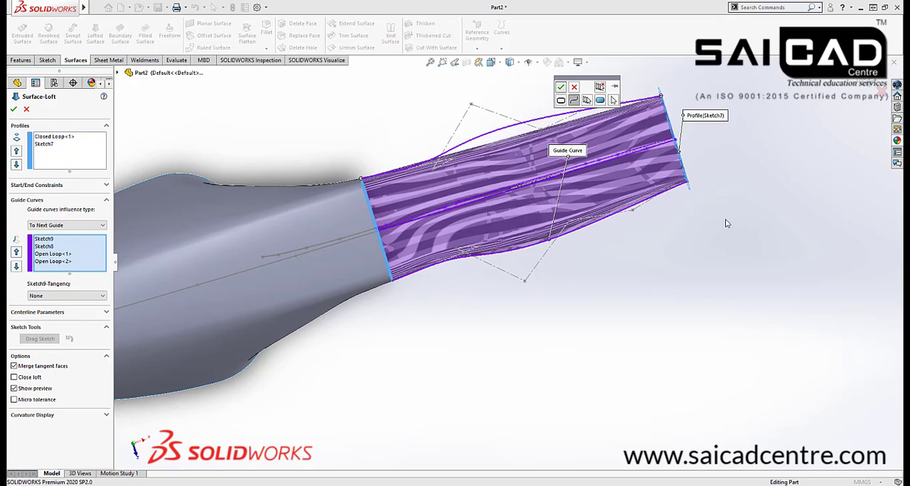
Complete the handle surface loft using the two selected profiles and four guide curves
{"action": "middle_click_drag", "start_coordinate": [468, 290], "coordinate": [117, 183]}
{"action": "scroll", "coordinate": [400, 251], "scroll_direction": "down", "scroll_amount": 5}
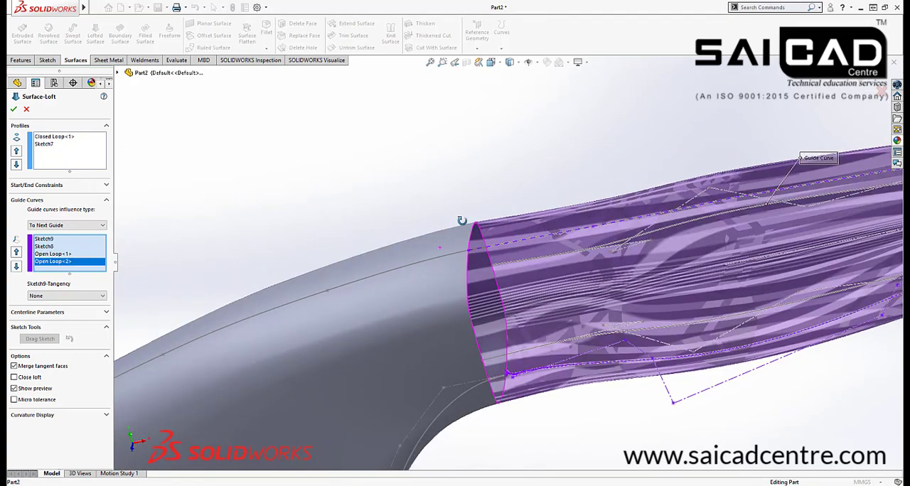
{"action": "scroll", "coordinate": [487, 228], "scroll_direction": "up", "scroll_amount": 3}
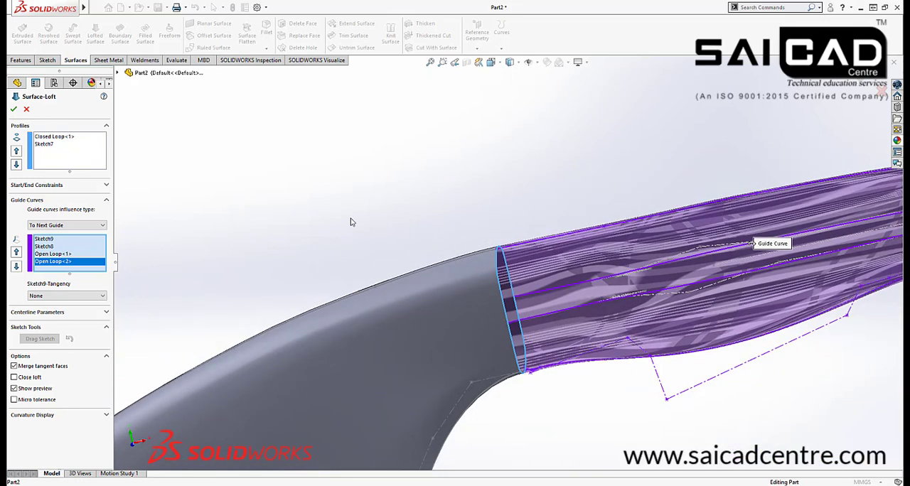
{"action": "scroll", "coordinate": [508, 262], "scroll_direction": "up", "scroll_amount": 3}
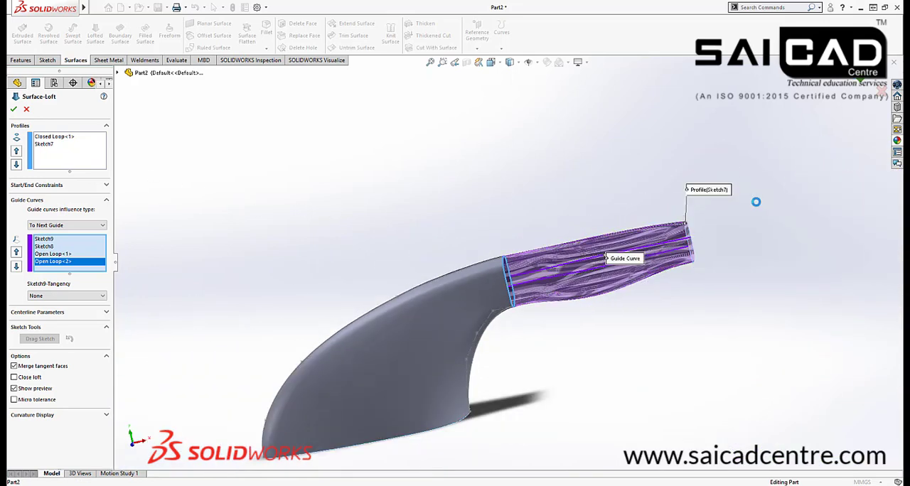
{"action": "key", "text": "Return"}
{"action": "scroll", "coordinate": [497, 305], "scroll_direction": "down", "scroll_amount": 5}
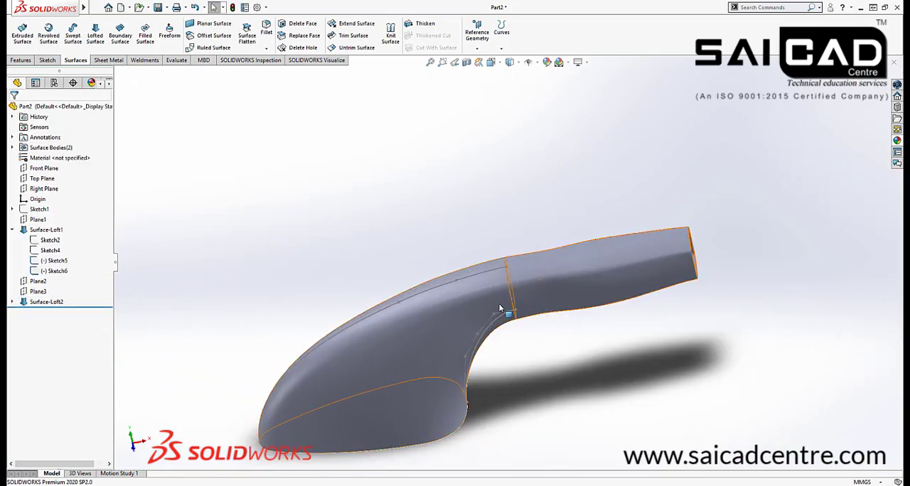
Hide the body's upper and lower guide-curve sketches near the handle joint and collapse the Surface-Loft1 feature
{"action": "middle_click_drag", "start_coordinate": [579, 265], "coordinate": [570, 237]}
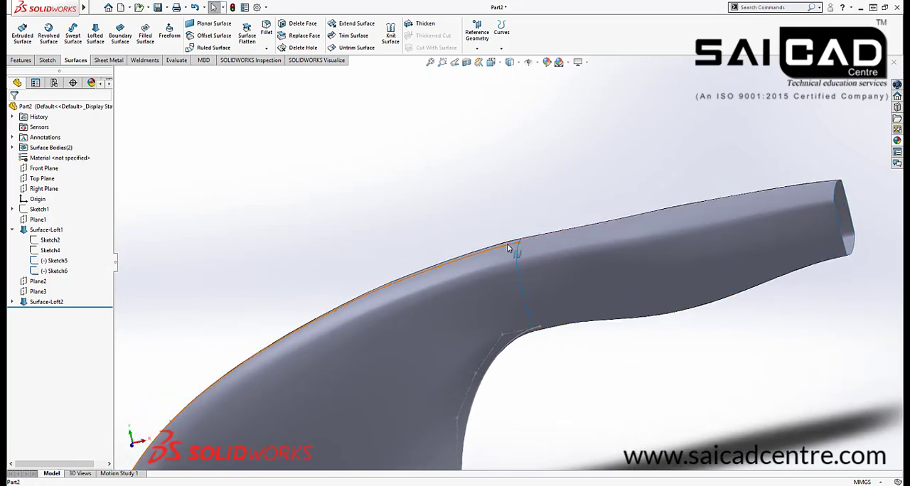
{"action": "left_click", "coordinate": [508, 248]}
{"action": "left_click", "coordinate": [548, 217]}
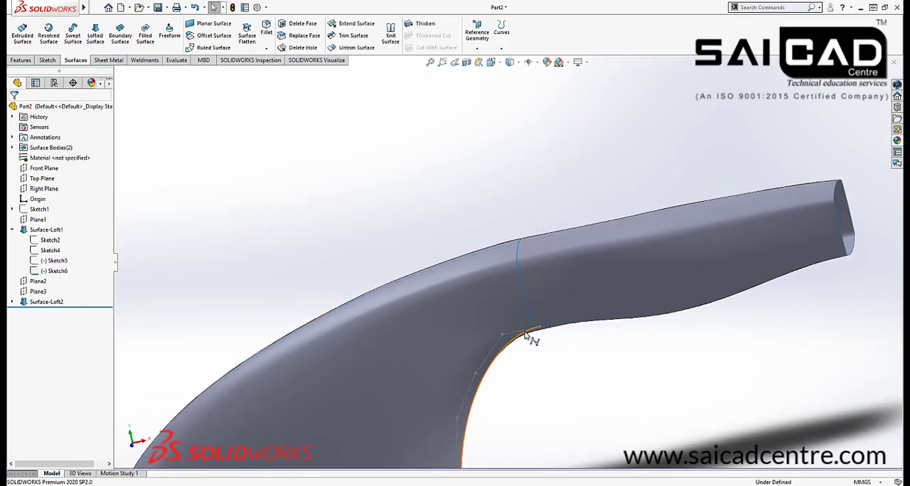
{"action": "left_click", "coordinate": [528, 332]}
{"action": "left_click", "coordinate": [566, 305]}
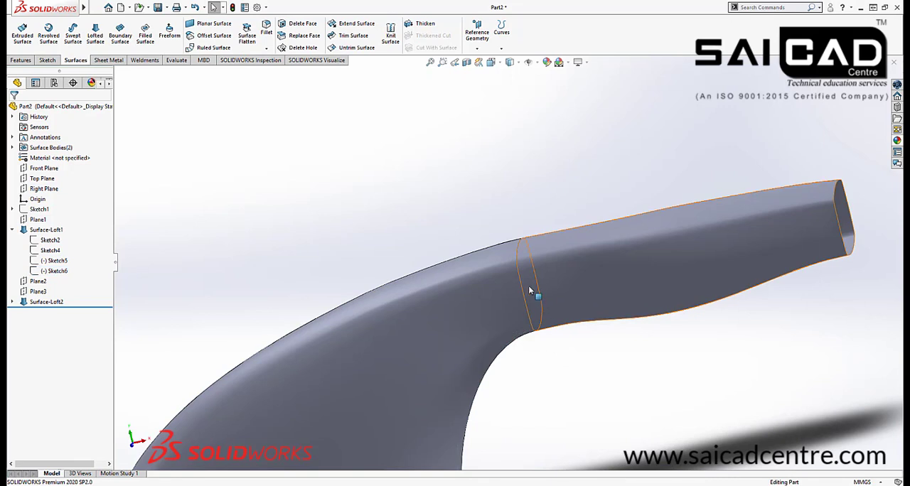
{"action": "scroll", "coordinate": [529, 281], "scroll_direction": "down", "scroll_amount": 3}
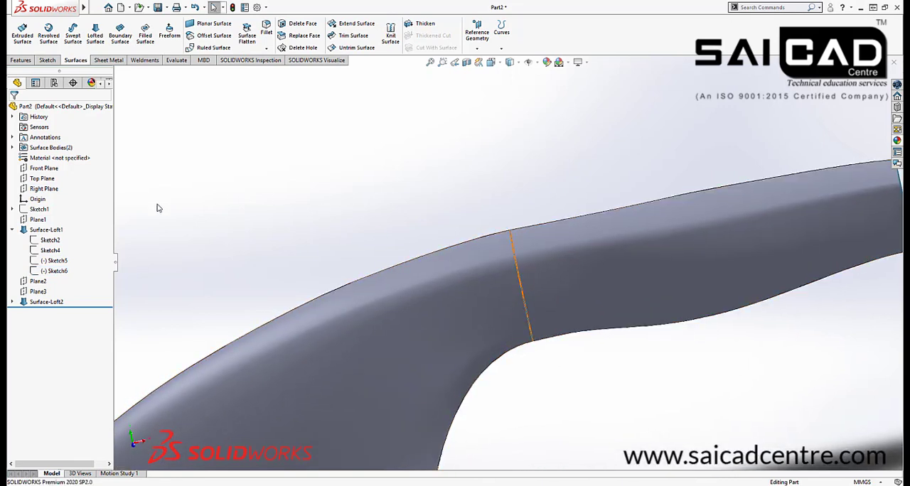
{"action": "left_click", "coordinate": [13, 229]}
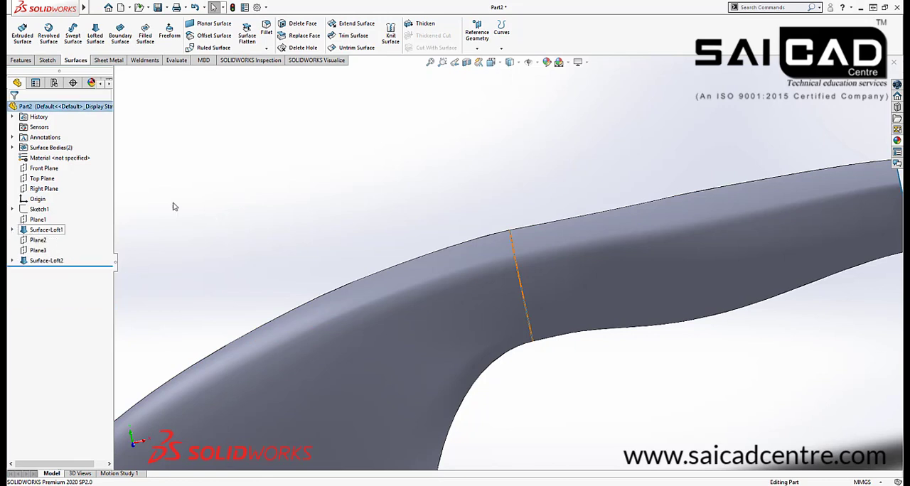
Examine the joint between the body and the handle from the rear and the side
{"action": "scroll", "coordinate": [500, 194], "scroll_direction": "up", "scroll_amount": 4}
{"action": "middle_click_drag", "start_coordinate": [499, 194], "coordinate": [493, 299]}
{"action": "scroll", "coordinate": [472, 266], "scroll_direction": "down", "scroll_amount": 5}
{"action": "scroll", "coordinate": [472, 267], "scroll_direction": "down", "scroll_amount": 3}
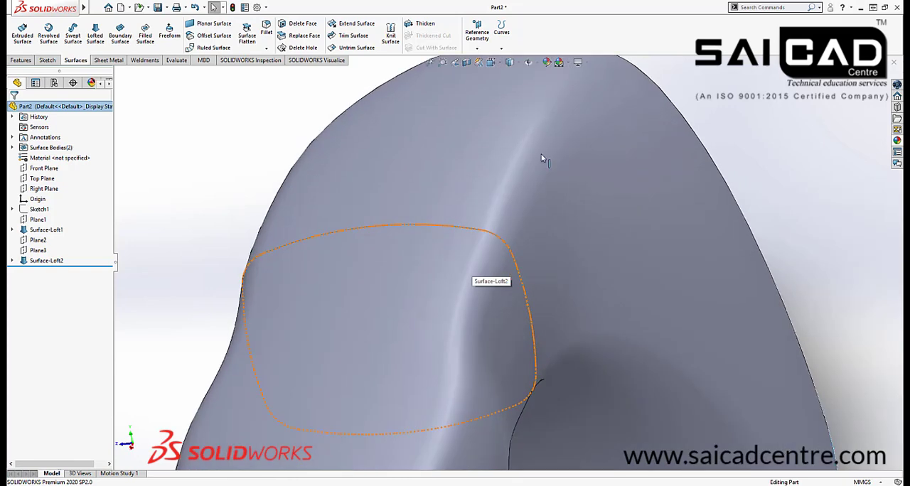
{"action": "scroll", "coordinate": [464, 297], "scroll_direction": "up", "scroll_amount": 6}
{"action": "scroll", "coordinate": [463, 297], "scroll_direction": "up", "scroll_amount": 3}
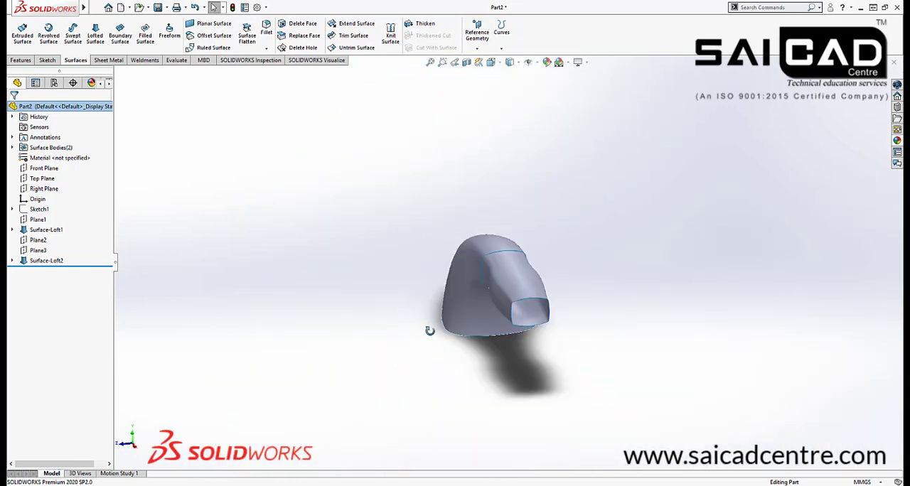
{"action": "middle_click_drag", "start_coordinate": [429, 327], "coordinate": [551, 388]}
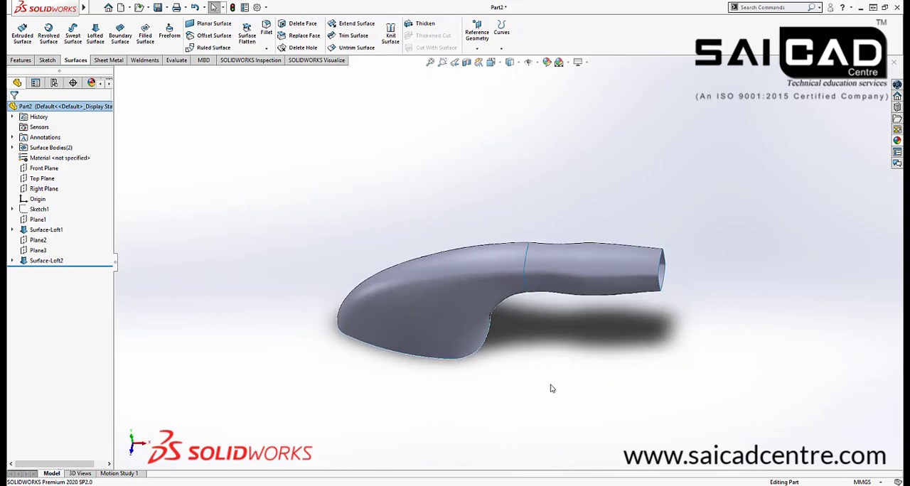
Edit the handle loft and set its start constraint to Tangency To Face where it meets the body
{"action": "left_click", "coordinate": [555, 269]}
{"action": "left_click", "coordinate": [584, 222]}
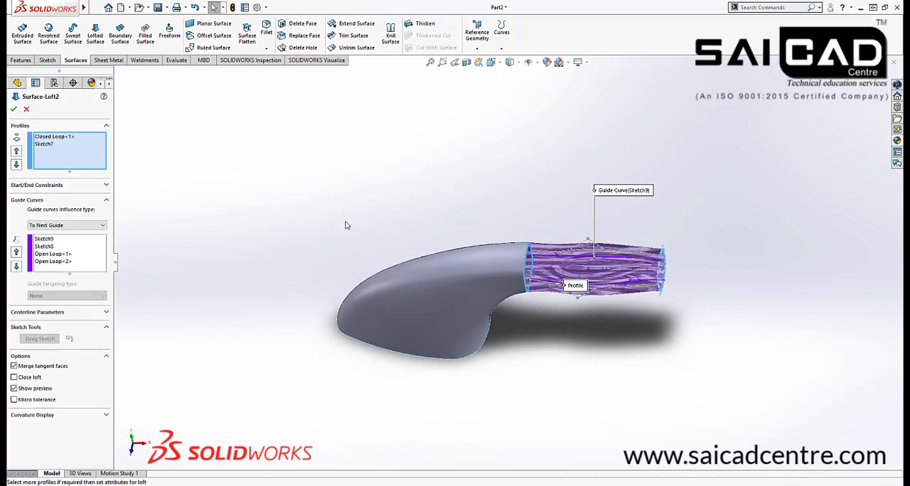
{"action": "left_click", "coordinate": [54, 138]}
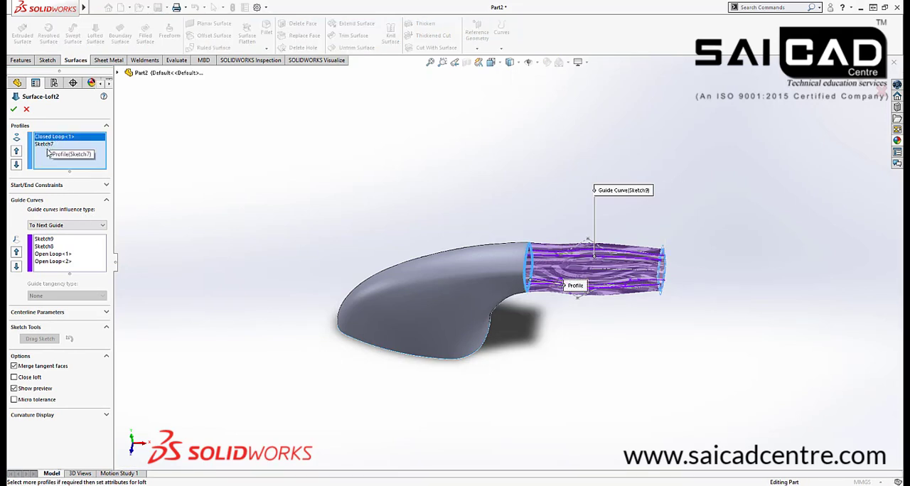
{"action": "left_click", "coordinate": [43, 186]}
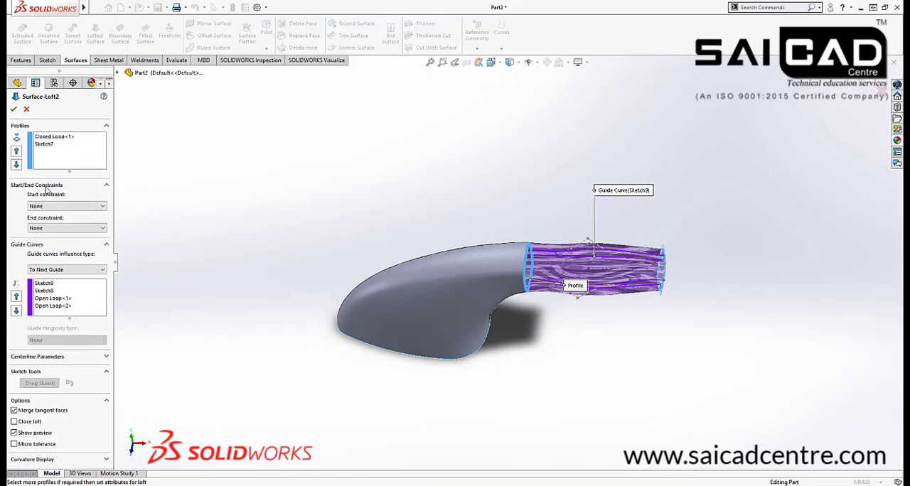
{"action": "left_click", "coordinate": [49, 207]}
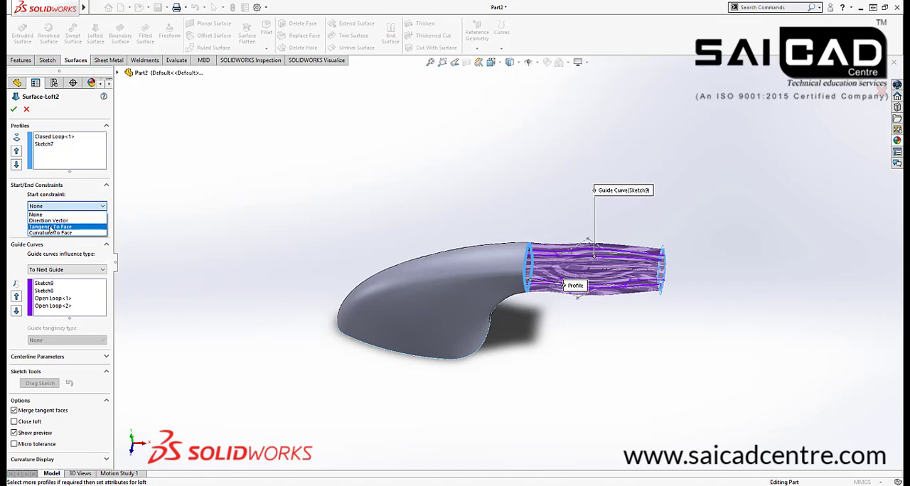
{"action": "left_click", "coordinate": [49, 227]}
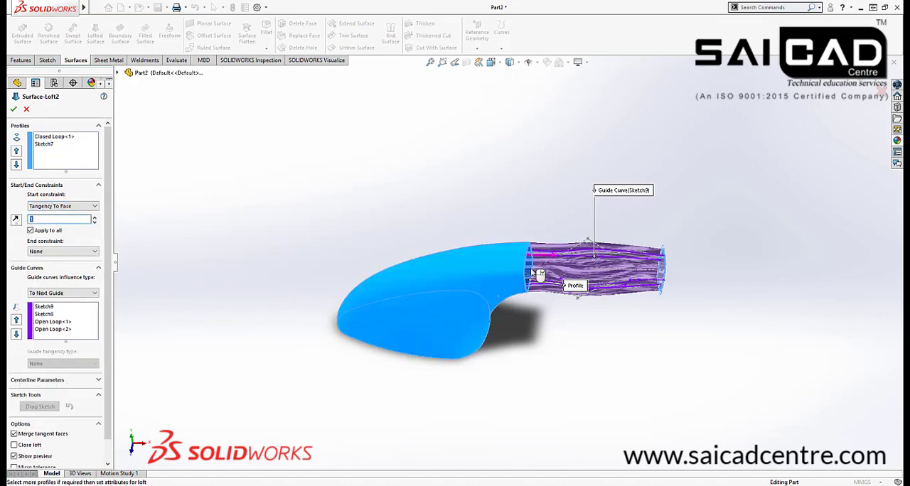
{"action": "scroll", "coordinate": [528, 236], "scroll_direction": "down", "scroll_amount": 5}
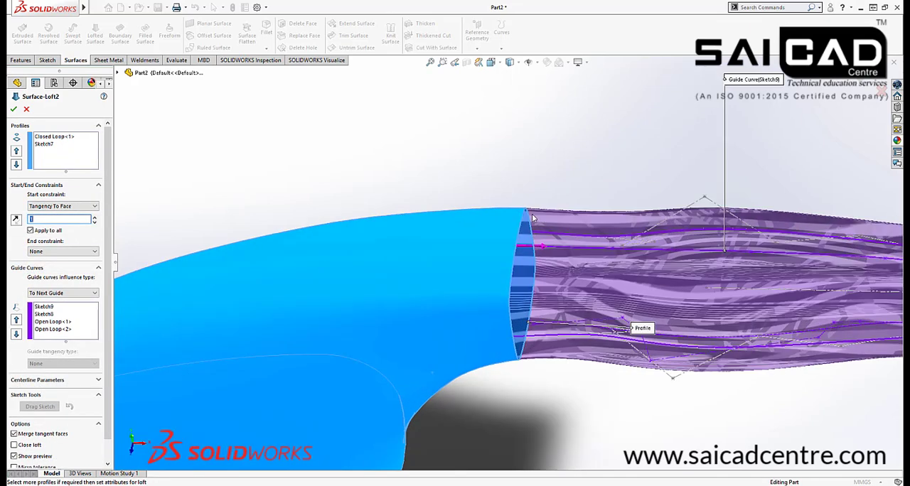
{"action": "scroll", "coordinate": [430, 216], "scroll_direction": "up", "scroll_amount": 5}
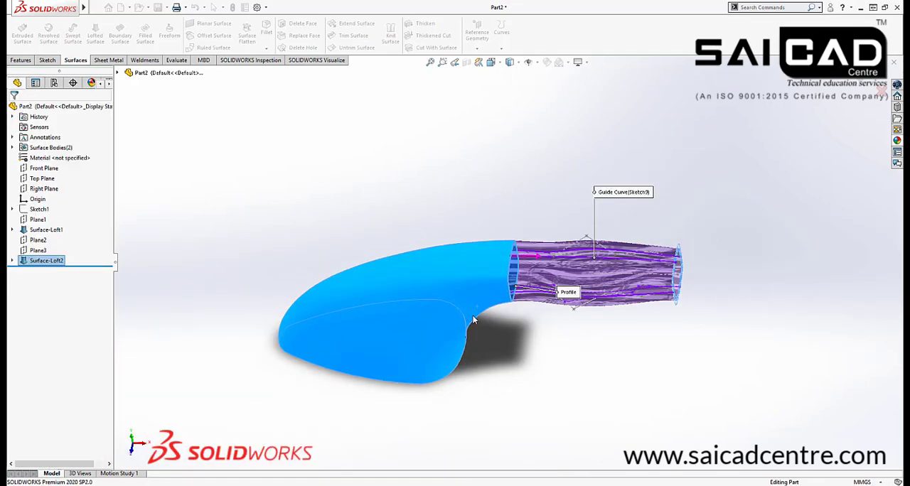
Inspect the handle's transition into the body and its open end from several angles
{"action": "scroll", "coordinate": [548, 321], "scroll_direction": "down", "scroll_amount": 3}
{"action": "middle_click_drag", "start_coordinate": [508, 354], "coordinate": [479, 244]}
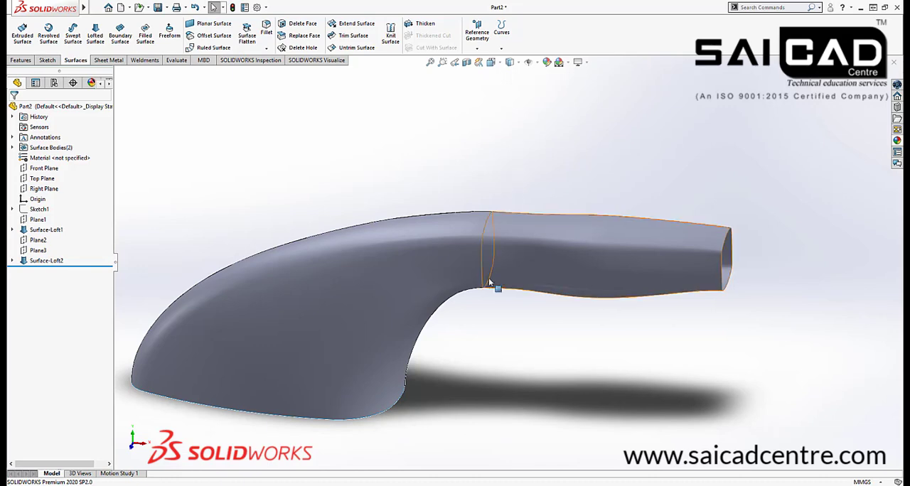
{"action": "scroll", "coordinate": [471, 327], "scroll_direction": "down", "scroll_amount": 3}
{"action": "scroll", "coordinate": [472, 327], "scroll_direction": "up", "scroll_amount": 2}
{"action": "middle_click_drag", "start_coordinate": [473, 327], "coordinate": [527, 290]}
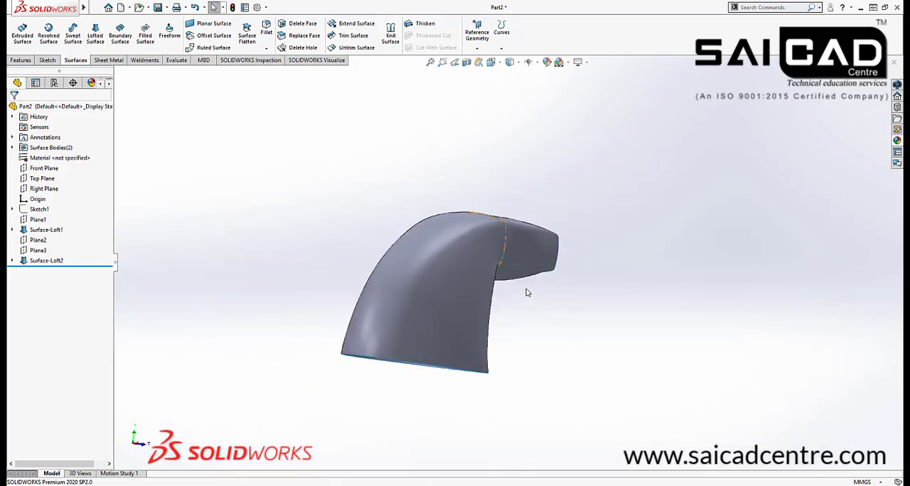
{"action": "scroll", "coordinate": [526, 274], "scroll_direction": "down", "scroll_amount": 6}
{"action": "middle_click_drag", "start_coordinate": [532, 240], "coordinate": [351, 305]}
{"action": "left_click", "coordinate": [557, 214]}
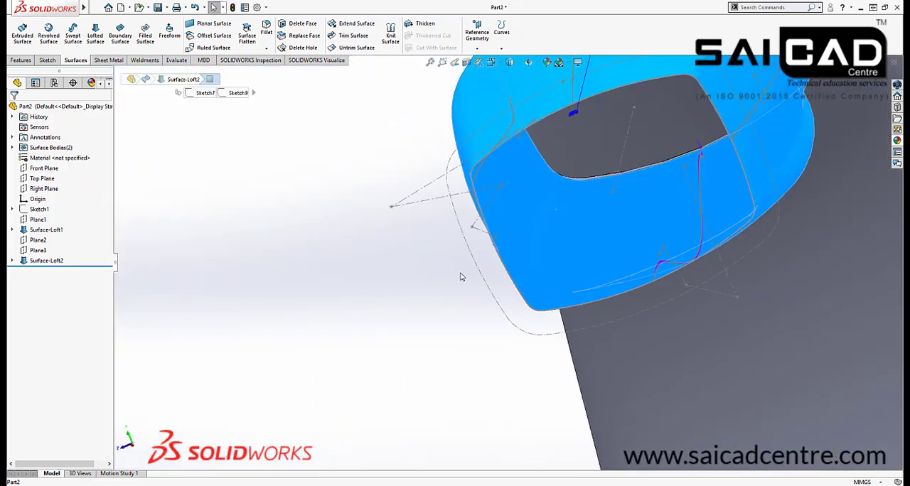
{"action": "scroll", "coordinate": [463, 276], "scroll_direction": "up", "scroll_amount": 4}
{"action": "middle_click_drag", "start_coordinate": [459, 277], "coordinate": [339, 258]}
{"action": "left_click", "coordinate": [429, 313]}
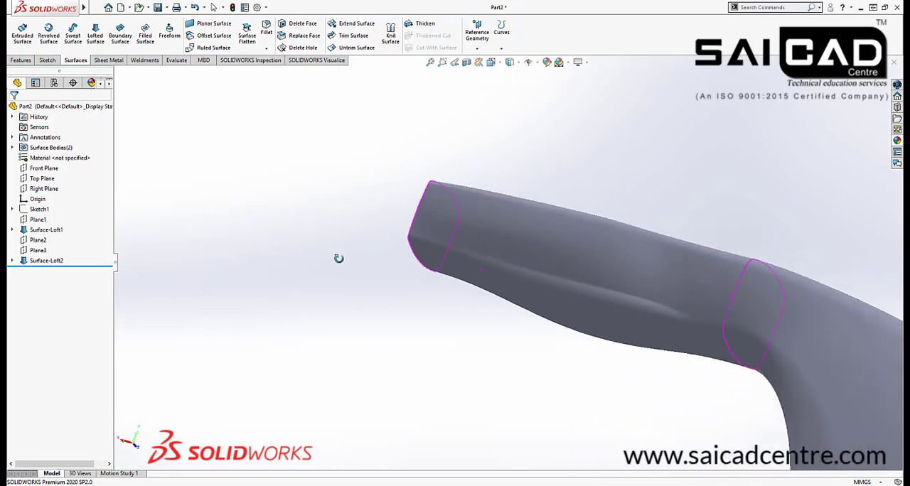
Edit Surface-Loft2 and set its start constraint back to None
{"action": "left_click", "coordinate": [47, 261]}
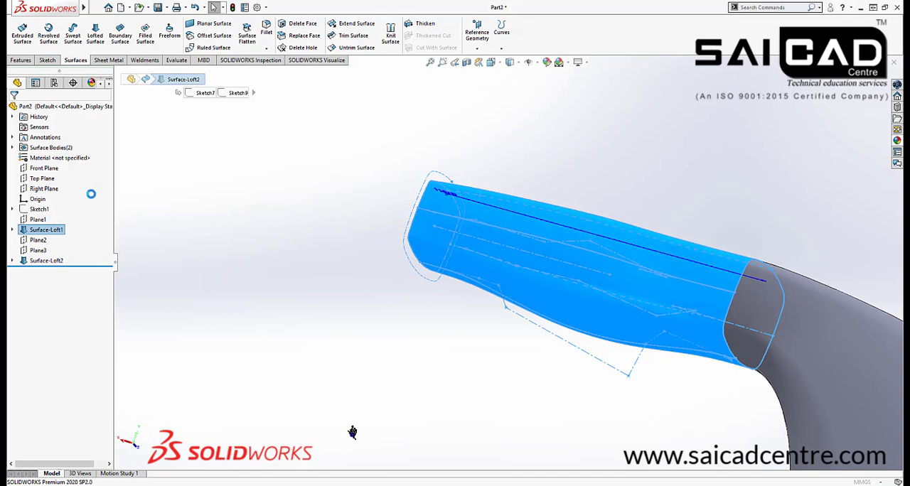
{"action": "left_click", "coordinate": [63, 206]}
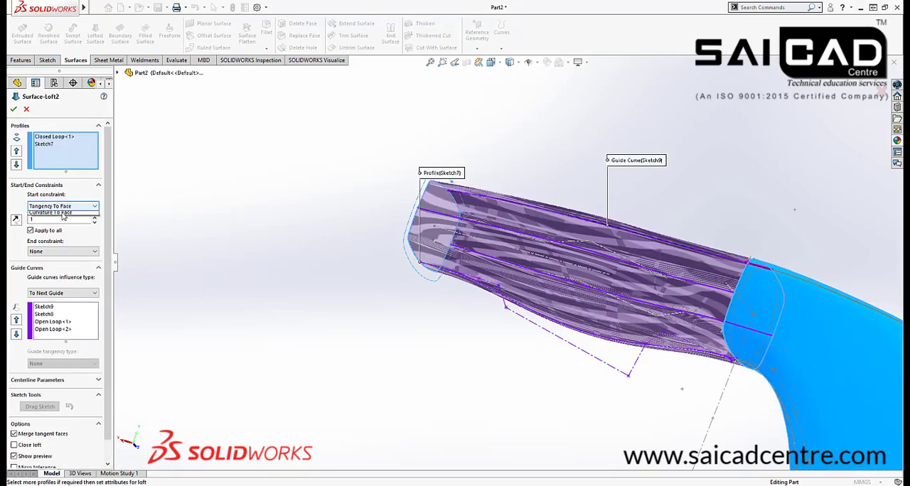
{"action": "left_click", "coordinate": [62, 214]}
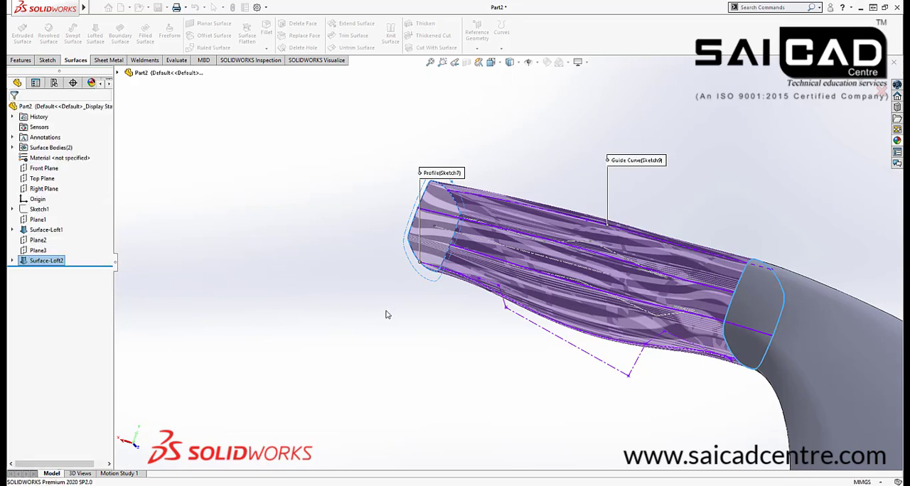
Turn on the Zebra Stripes display with horizontal stripes for the body and handle surfaces
{"action": "middle_click_drag", "start_coordinate": [385, 313], "coordinate": [536, 382]}
{"action": "scroll", "coordinate": [533, 381], "scroll_direction": "up", "scroll_amount": 5}
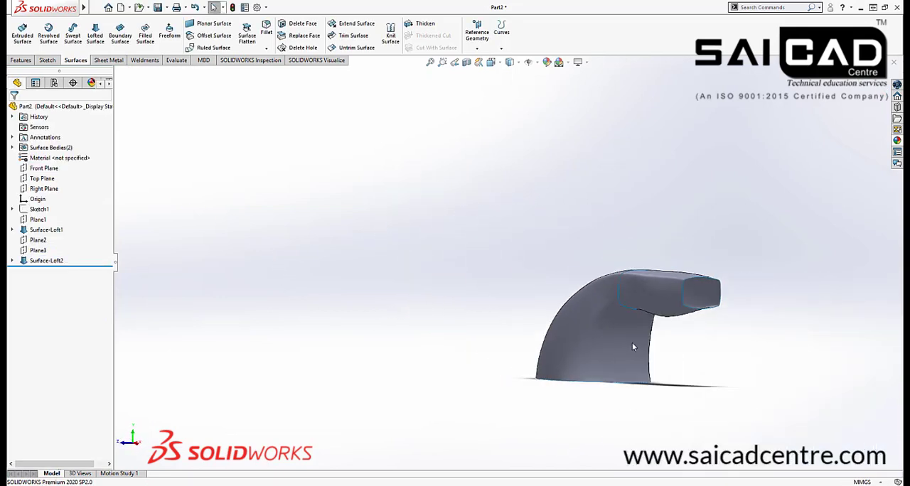
{"action": "scroll", "coordinate": [702, 324], "scroll_direction": "down", "scroll_amount": 6}
{"action": "middle_click_drag", "start_coordinate": [690, 258], "coordinate": [589, 160]}
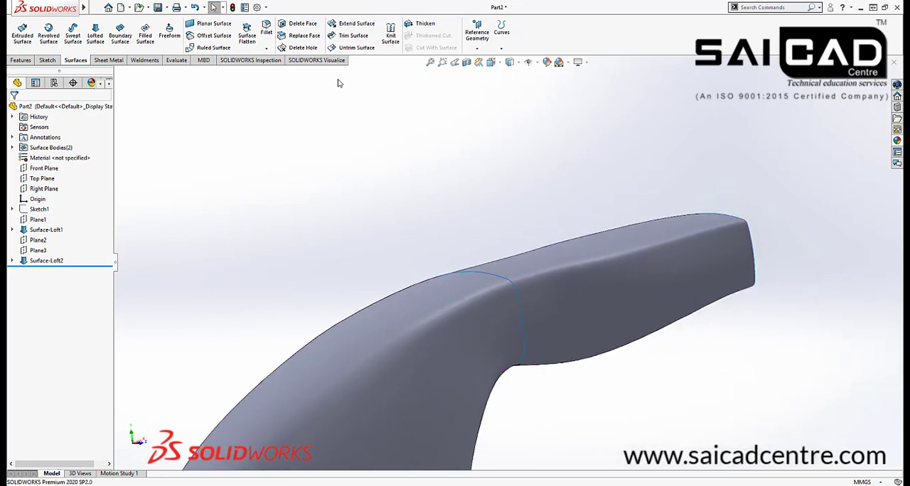
{"action": "left_click", "coordinate": [177, 61]}
{"action": "left_click", "coordinate": [369, 35]}
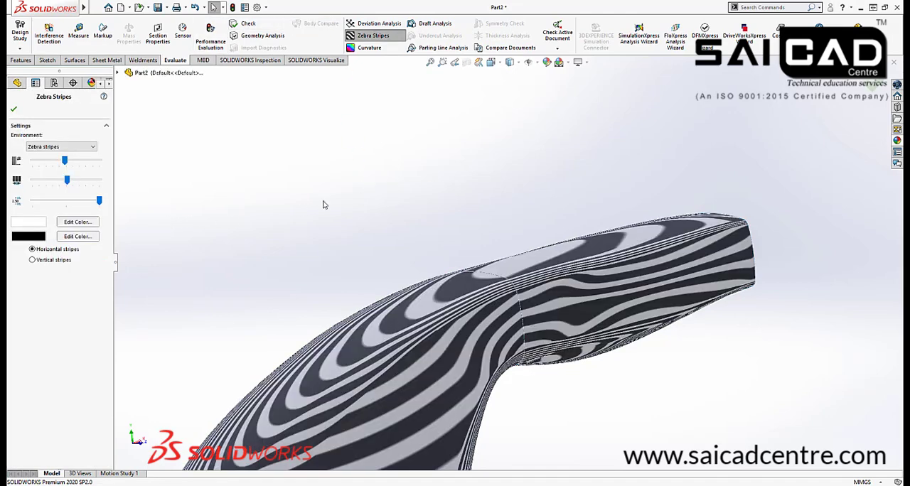
{"action": "scroll", "coordinate": [483, 304], "scroll_direction": "up", "scroll_amount": 1}
{"action": "scroll", "coordinate": [554, 312], "scroll_direction": "down", "scroll_amount": 4}
{"action": "right_click", "coordinate": [496, 342]}
Examine how the zebra stripes flow across the seam between body and handle from the sides, above and below
{"action": "middle_click_drag", "start_coordinate": [496, 341], "coordinate": [445, 319]}
{"action": "scroll", "coordinate": [455, 305], "scroll_direction": "down", "scroll_amount": 4}
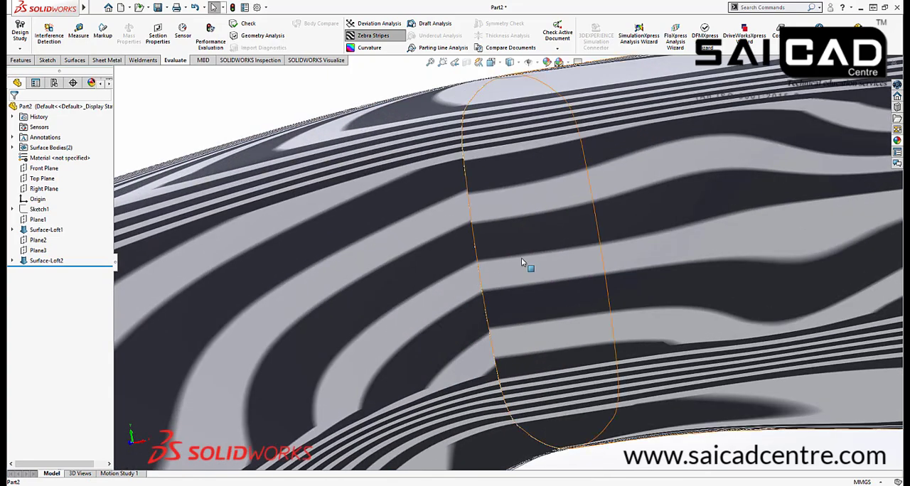
{"action": "scroll", "coordinate": [490, 236], "scroll_direction": "up", "scroll_amount": 3}
{"action": "scroll", "coordinate": [475, 245], "scroll_direction": "down", "scroll_amount": 4}
{"action": "middle_click_drag", "start_coordinate": [475, 245], "coordinate": [508, 369]}
{"action": "scroll", "coordinate": [477, 233], "scroll_direction": "up", "scroll_amount": 8}
{"action": "scroll", "coordinate": [493, 293], "scroll_direction": "down", "scroll_amount": 5}
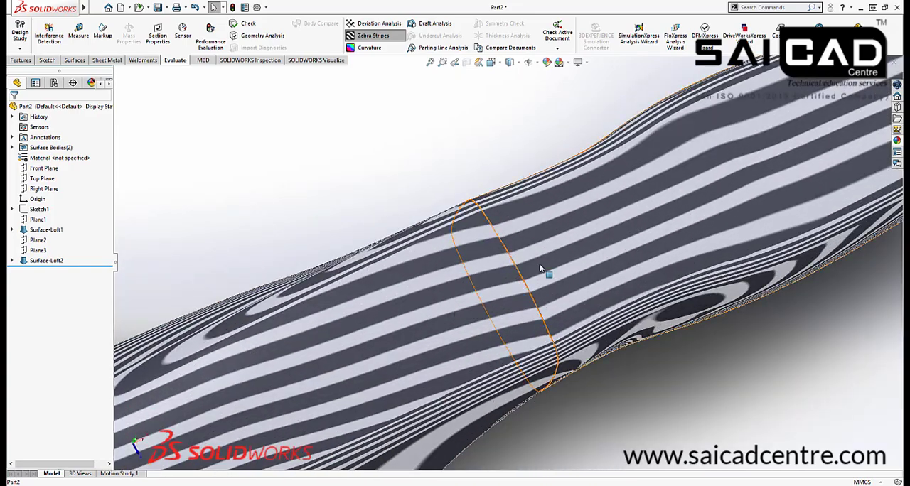
{"action": "scroll", "coordinate": [540, 268], "scroll_direction": "up", "scroll_amount": 5}
{"action": "middle_click_drag", "start_coordinate": [437, 234], "coordinate": [475, 245]}
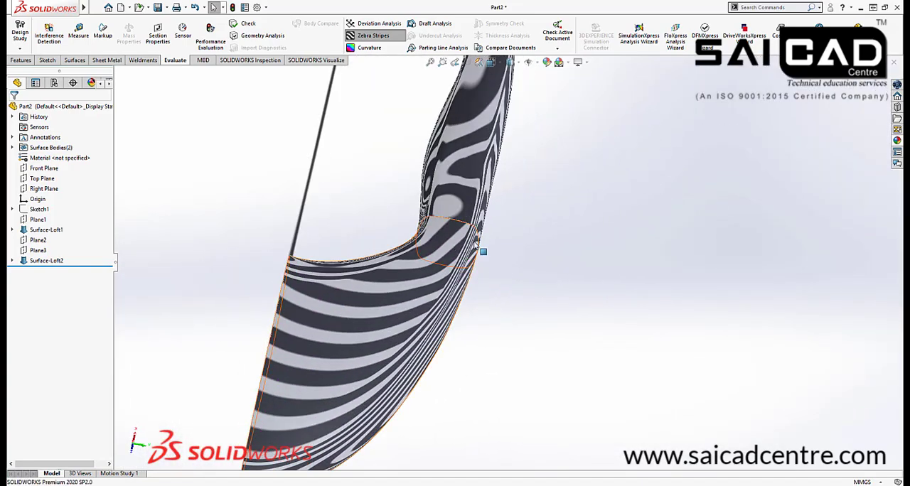
{"action": "scroll", "coordinate": [455, 226], "scroll_direction": "down", "scroll_amount": 5}
{"action": "middle_click_drag", "start_coordinate": [442, 211], "coordinate": [471, 282]}
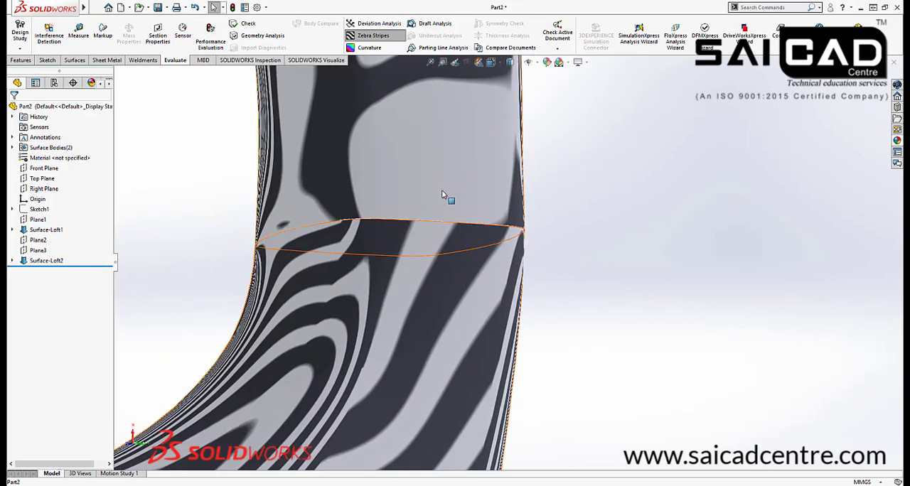
{"action": "scroll", "coordinate": [567, 175], "scroll_direction": "up", "scroll_amount": 5}
{"action": "middle_click_drag", "start_coordinate": [566, 175], "coordinate": [542, 203]}
{"action": "scroll", "coordinate": [548, 239], "scroll_direction": "down", "scroll_amount": 4}
{"action": "middle_click_drag", "start_coordinate": [621, 210], "coordinate": [619, 248]}
{"action": "scroll", "coordinate": [617, 276], "scroll_direction": "up", "scroll_amount": 3}
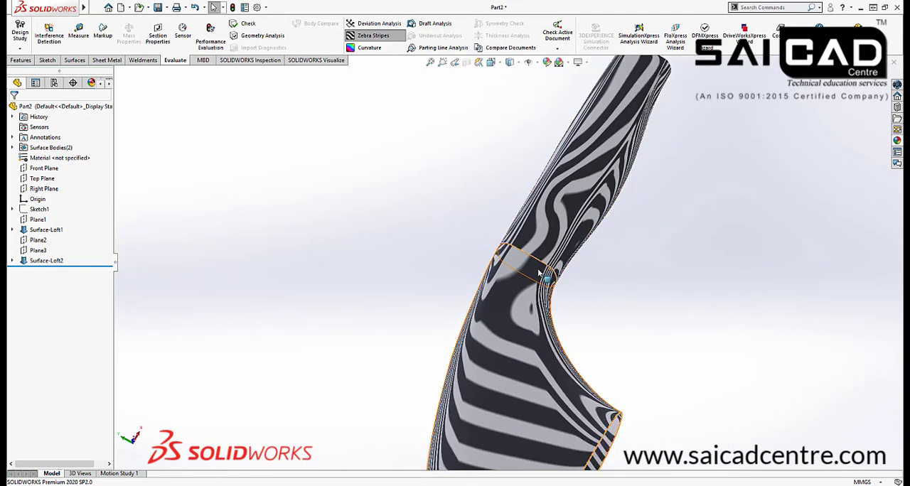
{"action": "scroll", "coordinate": [526, 268], "scroll_direction": "down", "scroll_amount": 3}
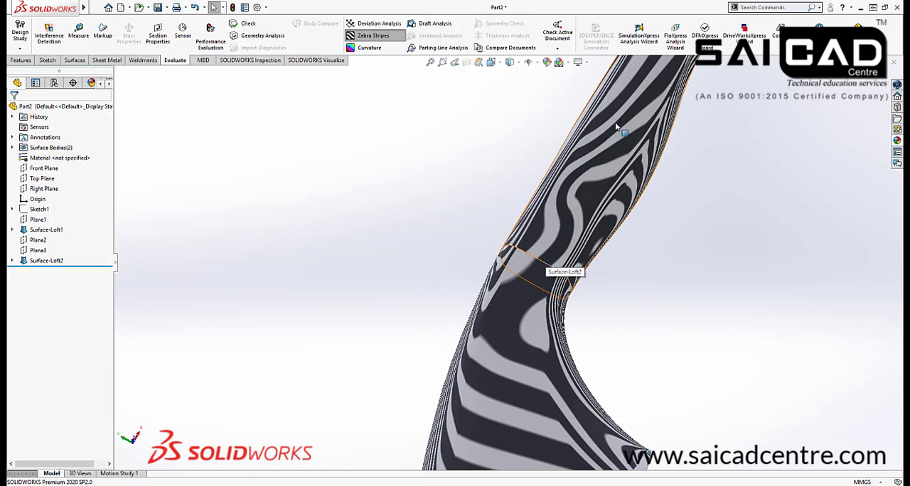
{"action": "scroll", "coordinate": [555, 273], "scroll_direction": "up", "scroll_amount": 4}
{"action": "scroll", "coordinate": [524, 309], "scroll_direction": "down", "scroll_amount": 2}
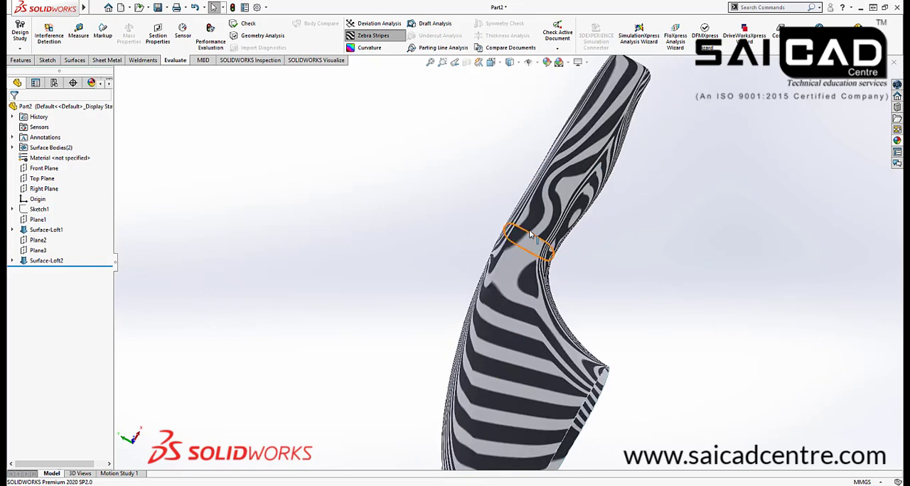
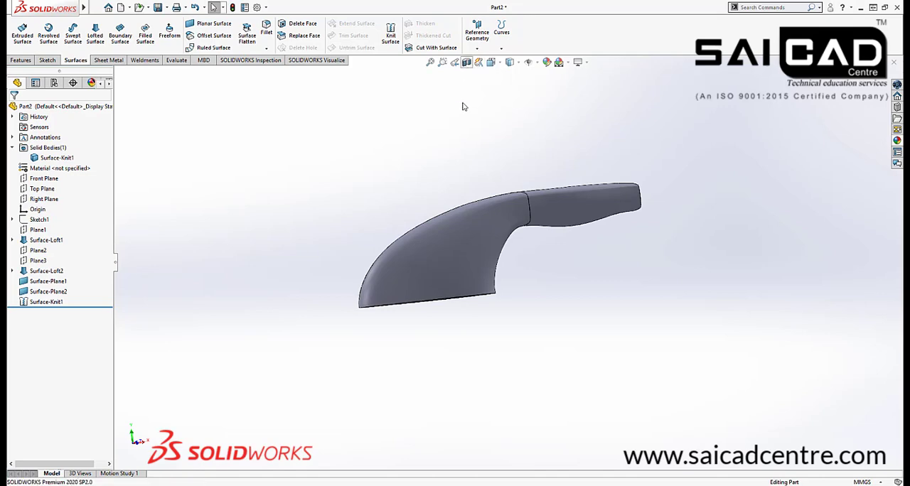
Inspect the knitted solid from several sides and compare its base edge with the steam iron reference photos
{"action": "middle_click_drag", "start_coordinate": [406, 270], "coordinate": [769, 154]}
{"action": "left_click", "coordinate": [882, 91]}
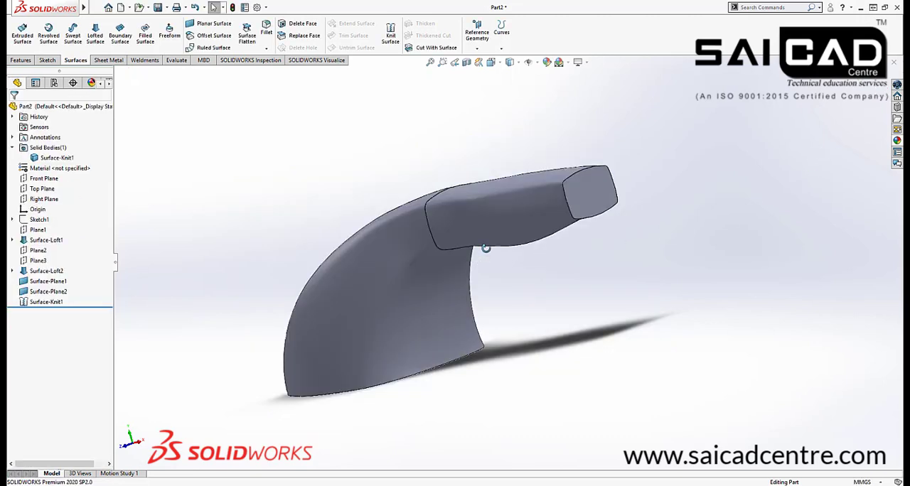
{"action": "middle_click_drag", "start_coordinate": [485, 248], "coordinate": [556, 264]}
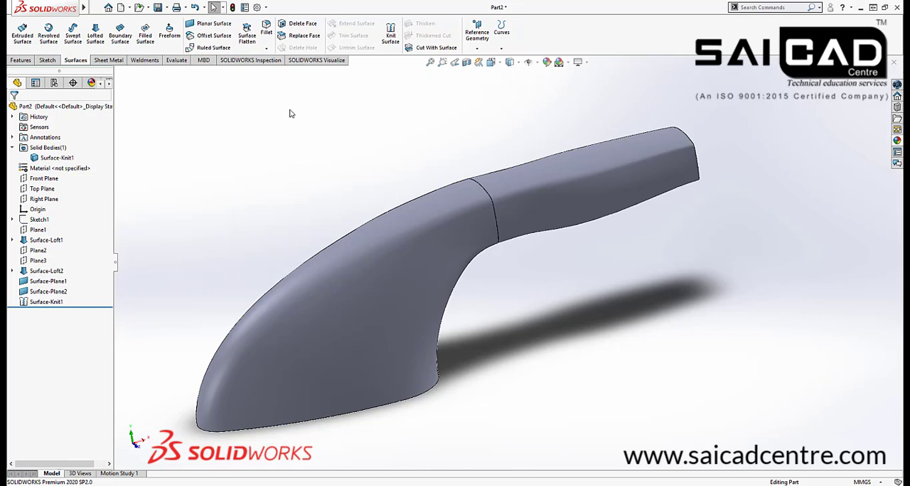
{"action": "middle_click_drag", "start_coordinate": [363, 373], "coordinate": [352, 312]}
{"action": "scroll", "coordinate": [197, 419], "scroll_direction": "down", "scroll_amount": 3}
{"action": "scroll", "coordinate": [199, 419], "scroll_direction": "down", "scroll_amount": 1}
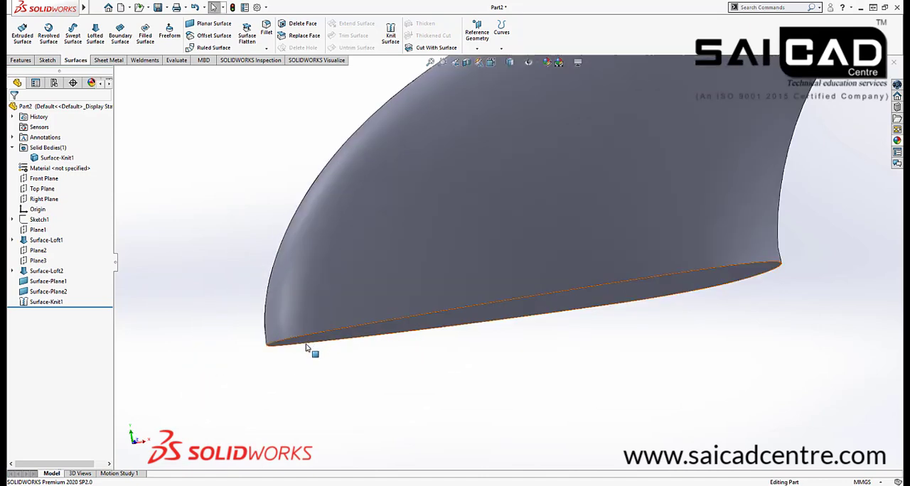
{"action": "scroll", "coordinate": [309, 352], "scroll_direction": "up", "scroll_amount": 3}
{"action": "left_click", "coordinate": [361, 483]}
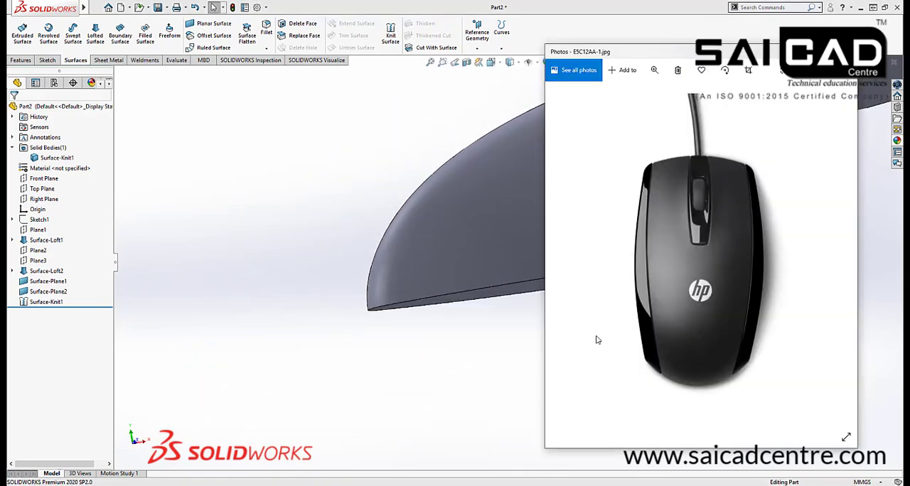
{"action": "left_click", "coordinate": [822, 239]}
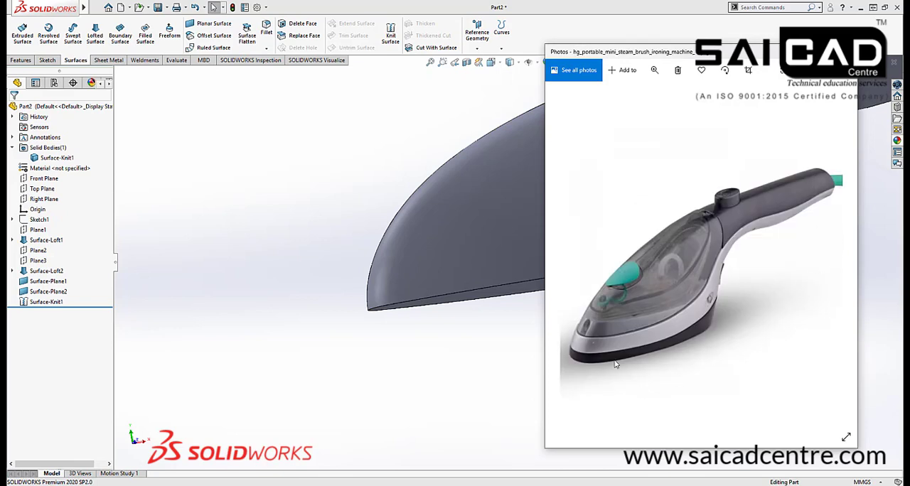
{"action": "key", "text": "Right"}
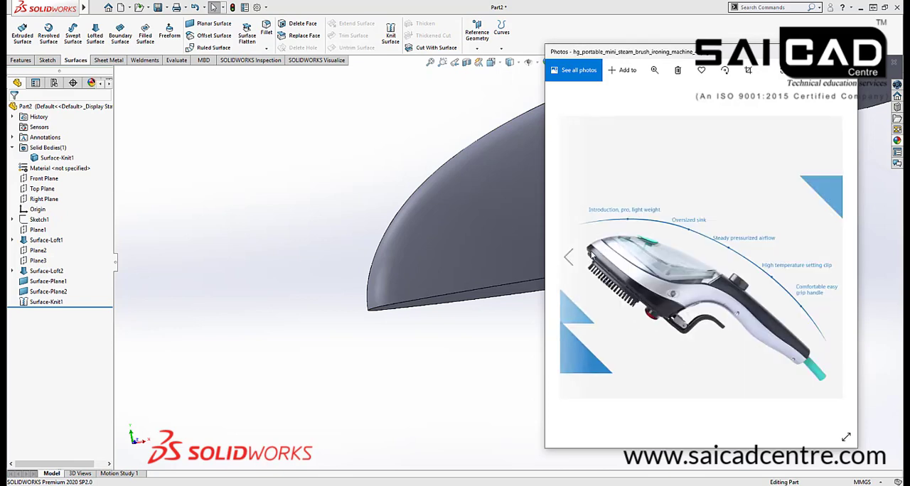
{"action": "left_click", "coordinate": [435, 364]}
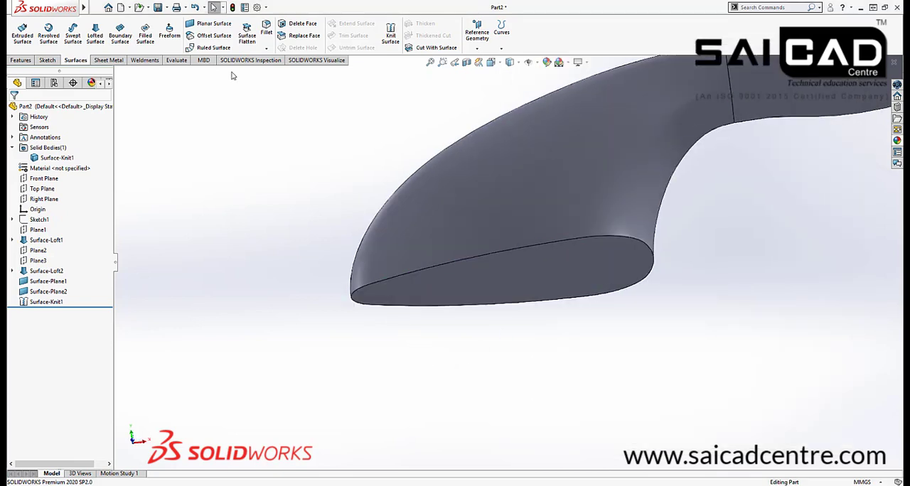
Fillet the bottom edge loop of the iron body with a symmetric 5 mm radius
{"action": "left_click", "coordinate": [21, 60]}
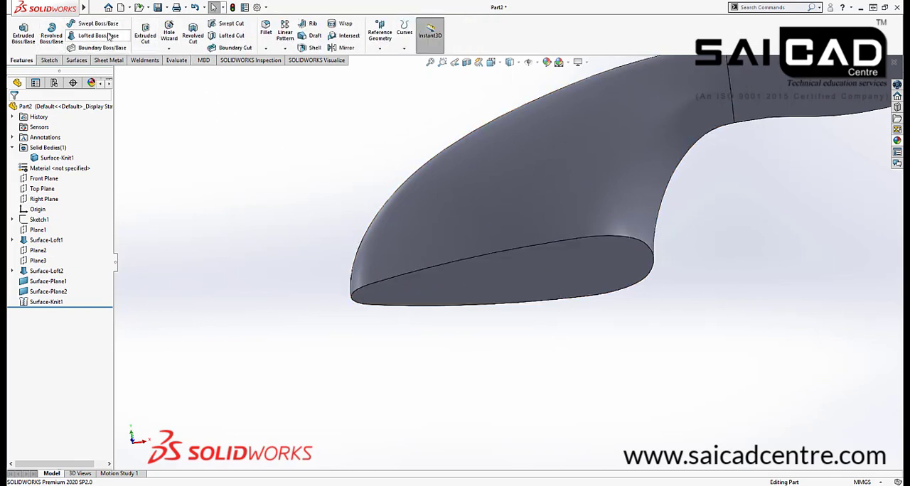
{"action": "left_click", "coordinate": [442, 265]}
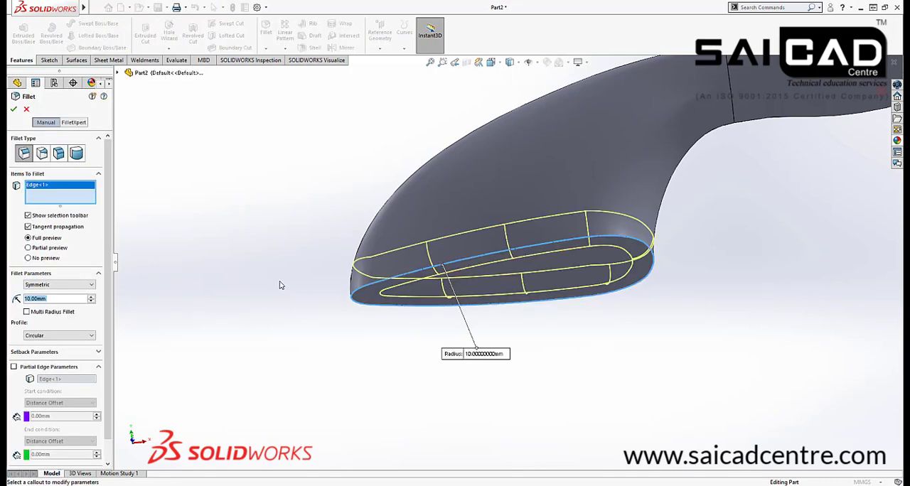
{"action": "middle_click_drag", "start_coordinate": [280, 285], "coordinate": [294, 326]}
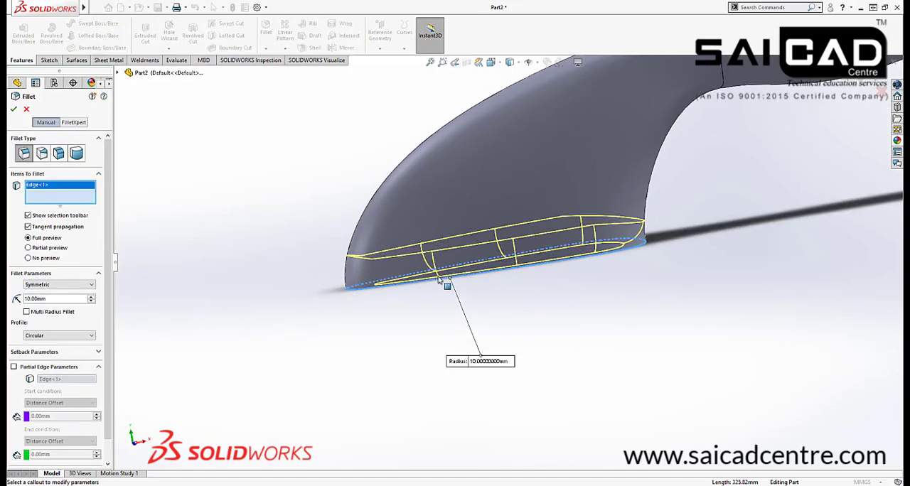
{"action": "scroll", "coordinate": [439, 278], "scroll_direction": "down", "scroll_amount": 3}
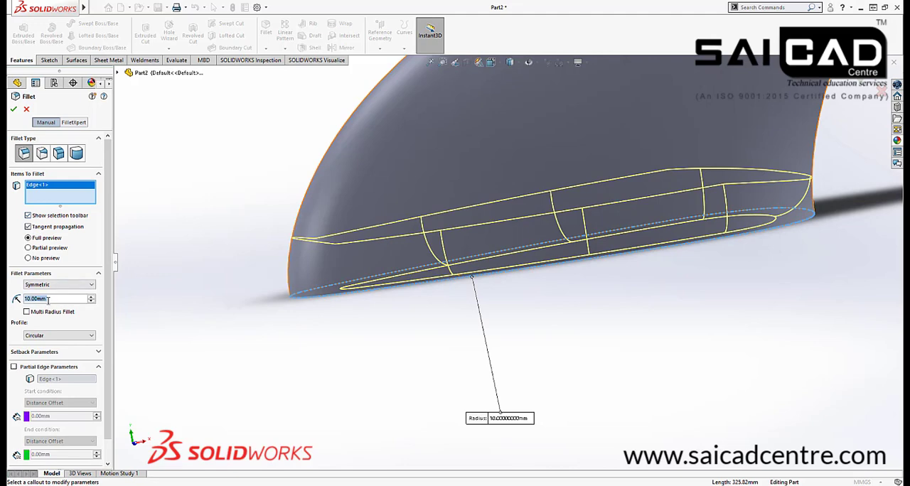
{"action": "type", "text": "5"}
{"action": "key", "text": "Return"}
{"action": "middle_click_drag", "start_coordinate": [400, 302], "coordinate": [448, 308]}
{"action": "left_click", "coordinate": [14, 109]}
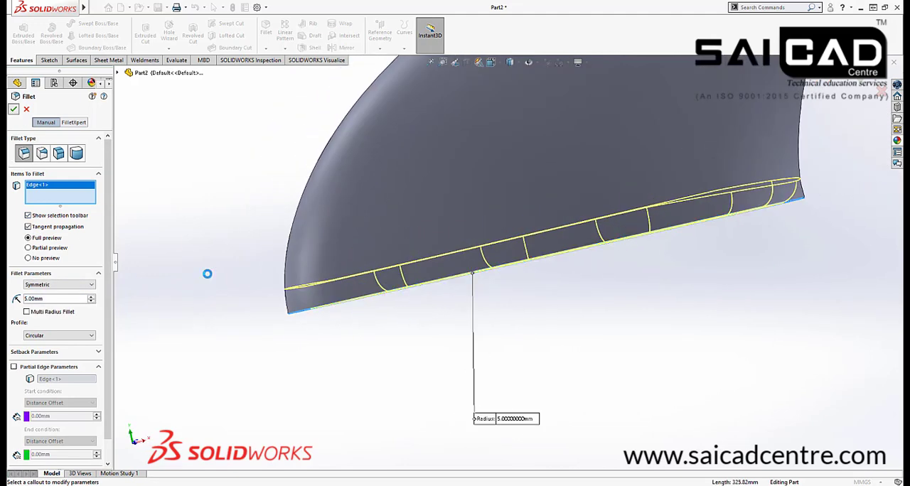
Inspect the filleted base edge and try to shell the solid 5 mm thick without removing any faces
{"action": "middle_click_drag", "start_coordinate": [396, 367], "coordinate": [555, 304]}
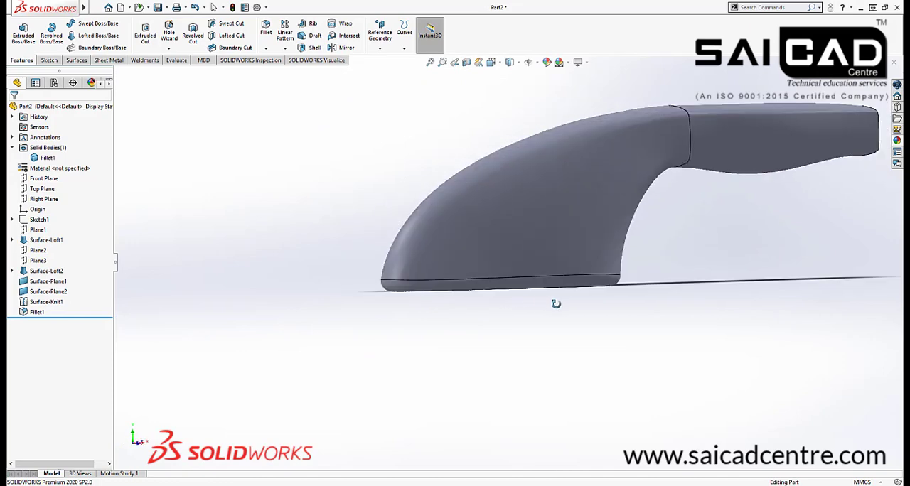
{"action": "scroll", "coordinate": [612, 288], "scroll_direction": "down", "scroll_amount": 5}
{"action": "middle_click_drag", "start_coordinate": [659, 254], "coordinate": [612, 249]}
{"action": "scroll", "coordinate": [612, 249], "scroll_direction": "up", "scroll_amount": 5}
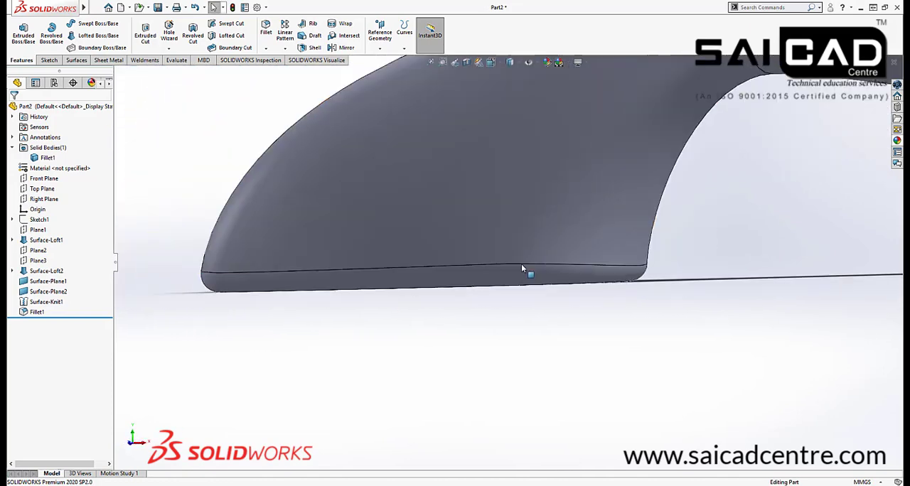
{"action": "middle_click_drag", "start_coordinate": [542, 295], "coordinate": [519, 172]}
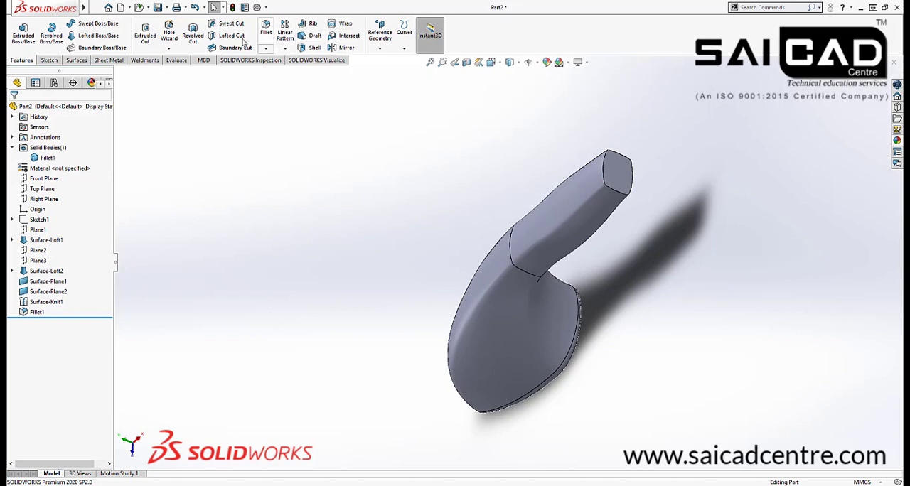
{"action": "left_click", "coordinate": [311, 48]}
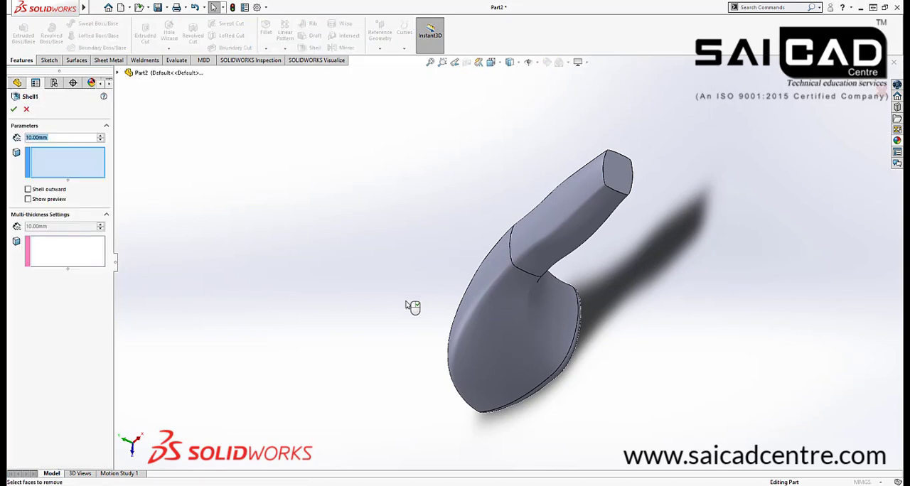
{"action": "middle_click_drag", "start_coordinate": [410, 305], "coordinate": [457, 254]}
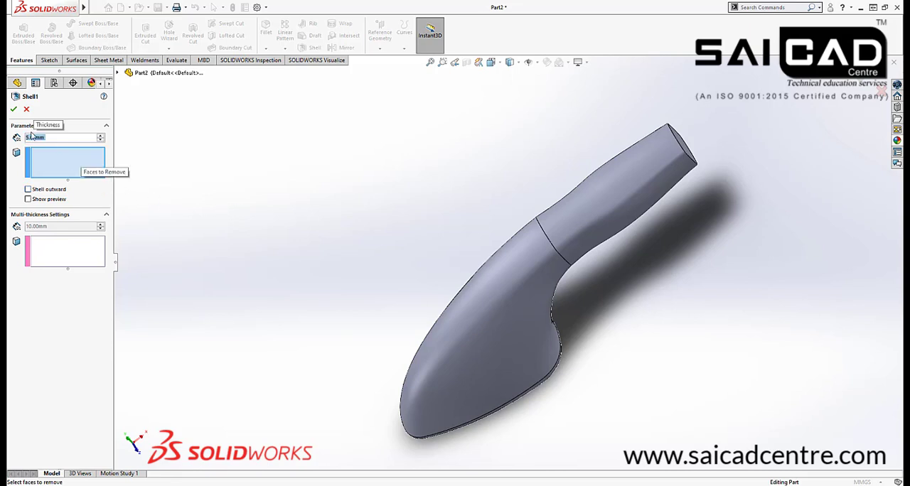
{"action": "left_click", "coordinate": [12, 109]}
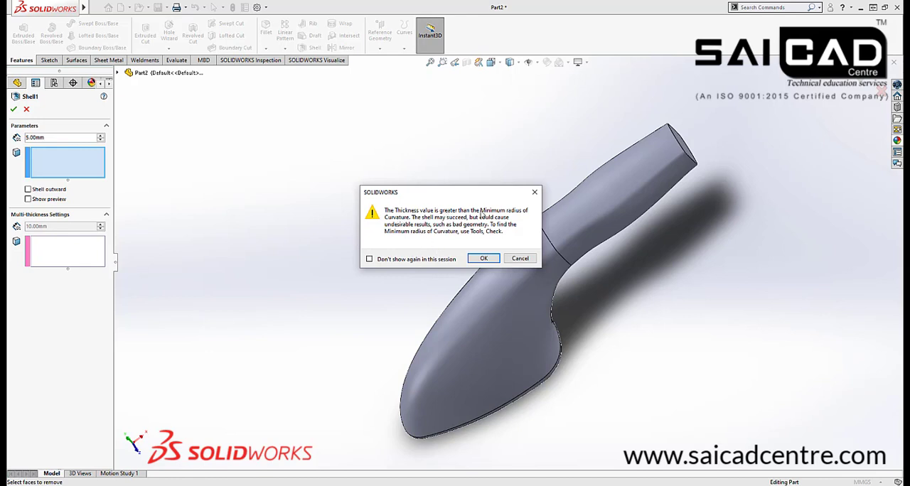
{"action": "left_click", "coordinate": [520, 258]}
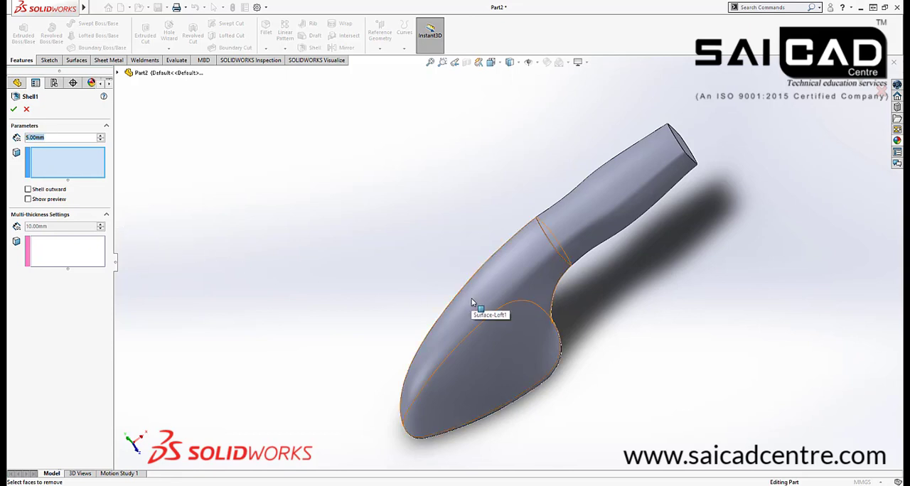
Try the shell again with the thickness reduced to 2 mm
{"action": "type", "text": "2"}
{"action": "key", "text": "Return"}
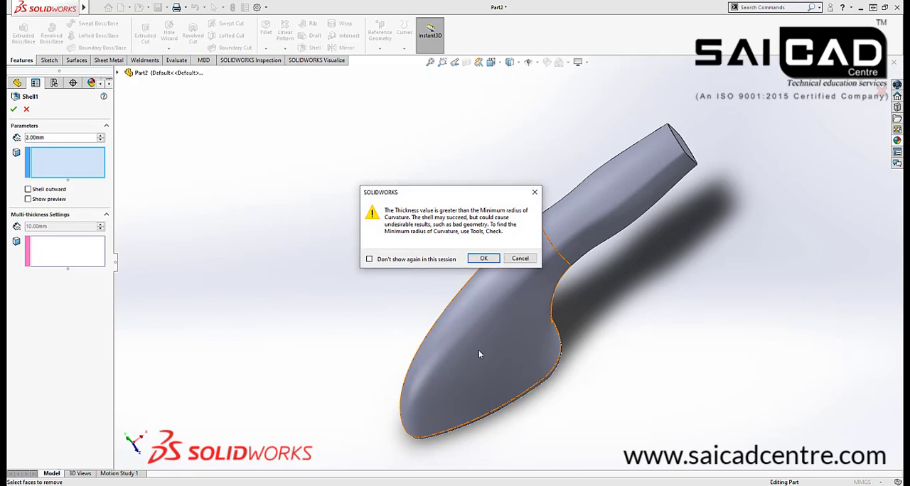
{"action": "left_click", "coordinate": [520, 258]}
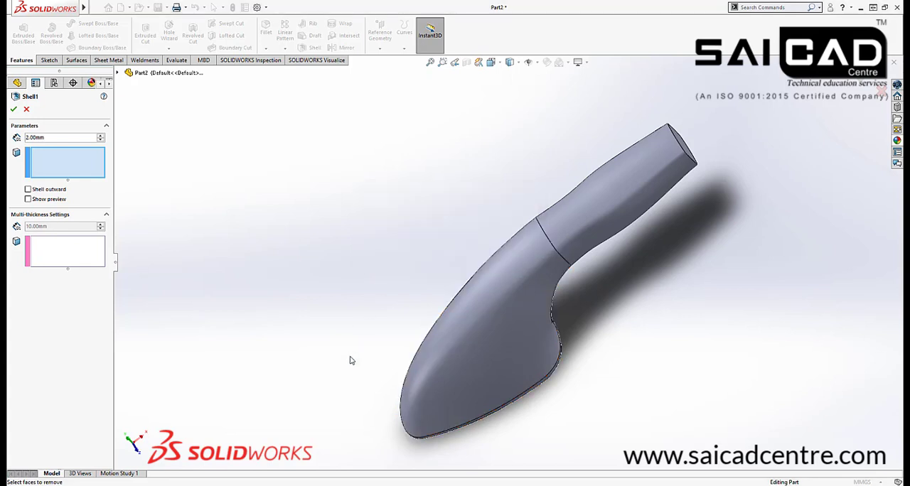
Turn on the shell preview and retry the 2 mm inward shell with it displayed
{"action": "middle_click_drag", "start_coordinate": [348, 360], "coordinate": [334, 217]}
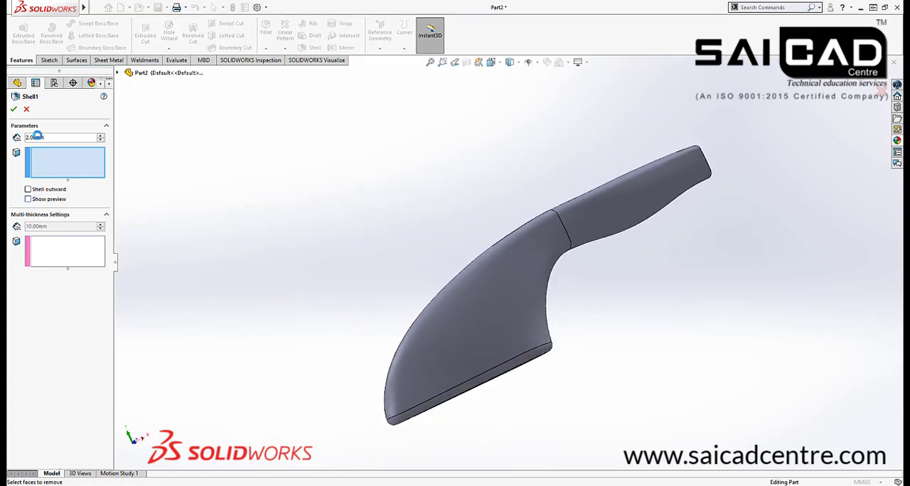
{"action": "left_click", "coordinate": [28, 199]}
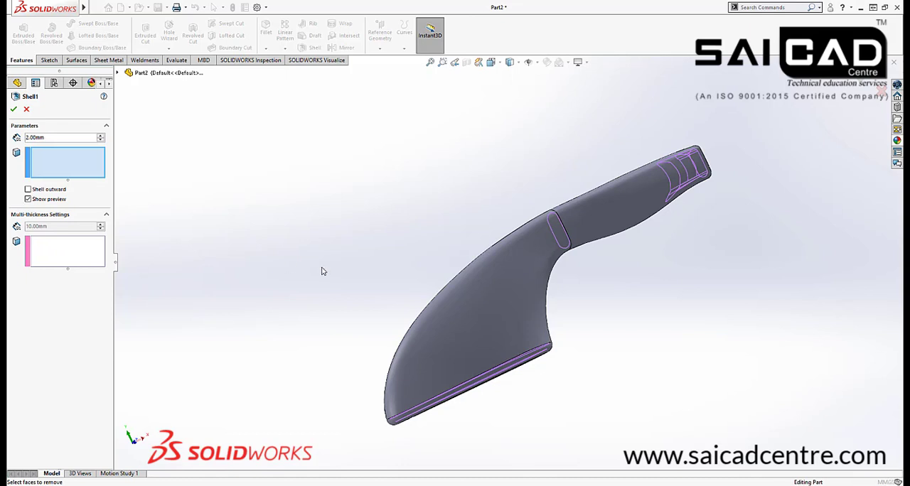
{"action": "mouse_move", "coordinate": [322, 271]}
{"action": "middle_mouse_down"}
{"action": "mouse_move", "coordinate": [294, 271]}
{"action": "mouse_move", "coordinate": [274, 290]}
{"action": "mouse_move", "coordinate": [329, 323]}
{"action": "mouse_move", "coordinate": [330, 277]}
{"action": "middle_mouse_up"}
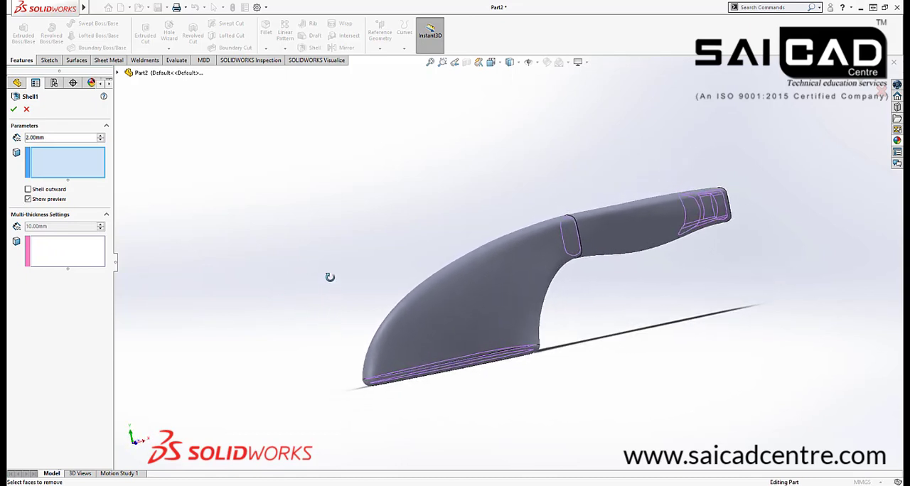
{"action": "left_click", "coordinate": [14, 109]}
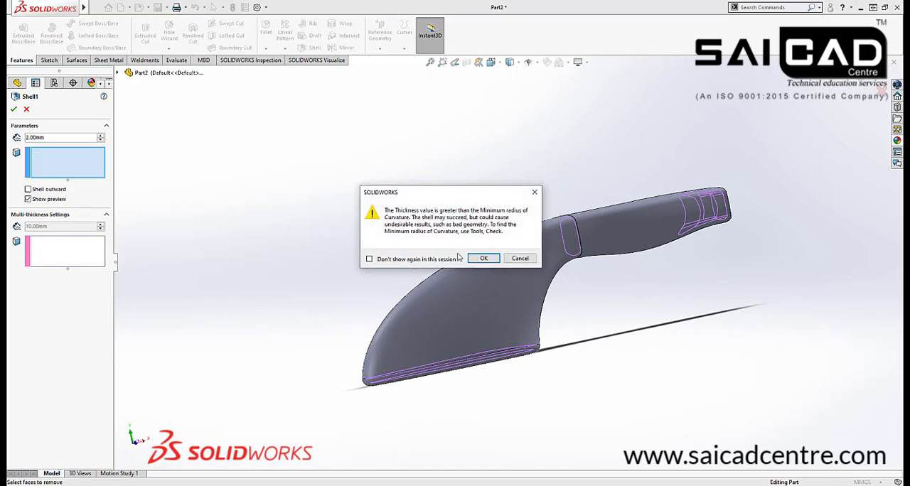
{"action": "left_click", "coordinate": [521, 258]}
Examine the shell preview around the body-handle seam and the handle end, and cancel the shell
{"action": "scroll", "coordinate": [568, 233], "scroll_direction": "down", "scroll_amount": 10}
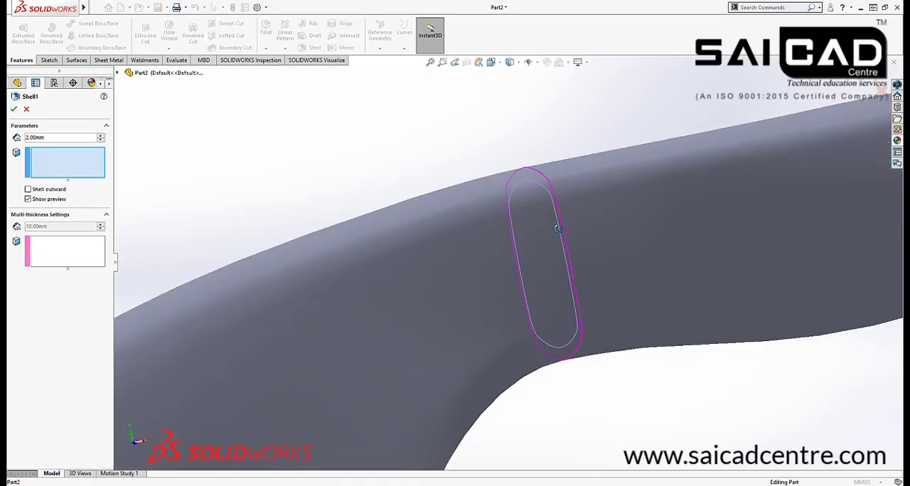
{"action": "scroll", "coordinate": [529, 238], "scroll_direction": "up", "scroll_amount": 3}
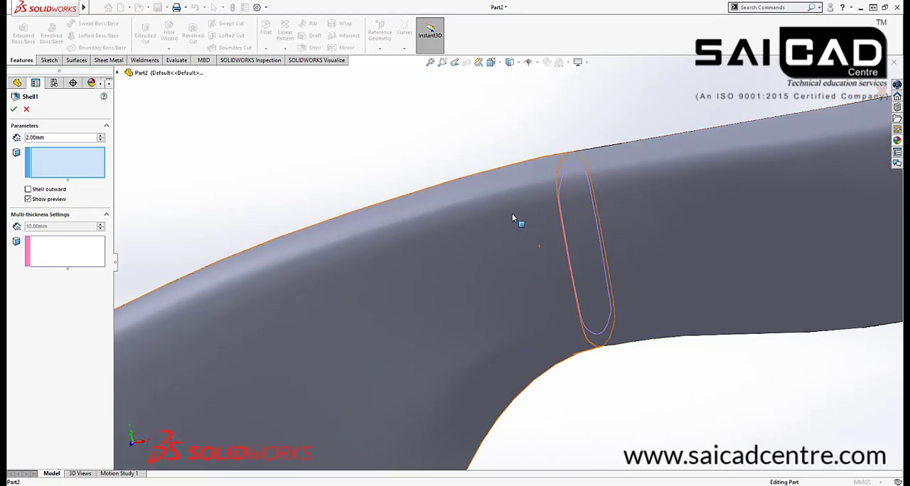
{"action": "scroll", "coordinate": [501, 262], "scroll_direction": "up", "scroll_amount": 5}
{"action": "middle_click_drag", "start_coordinate": [501, 263], "coordinate": [745, 252]}
{"action": "scroll", "coordinate": [725, 242], "scroll_direction": "down", "scroll_amount": 7}
{"action": "middle_click_drag", "start_coordinate": [688, 219], "coordinate": [363, 369]}
{"action": "scroll", "coordinate": [643, 214], "scroll_direction": "up", "scroll_amount": 4}
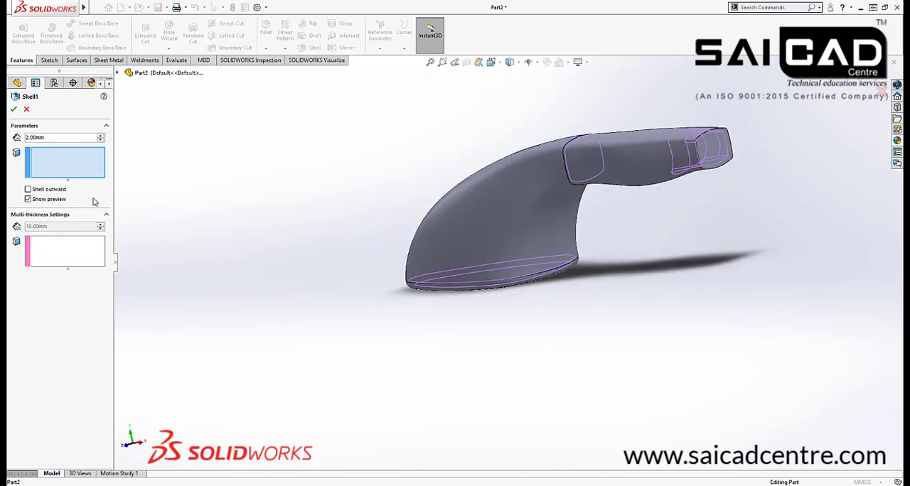
{"action": "left_click", "coordinate": [25, 111]}
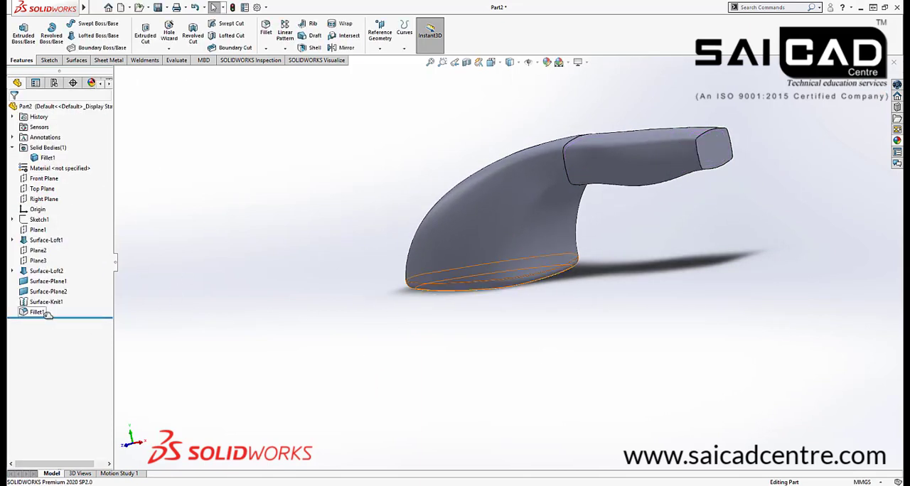
Roll the model back to before the base fillet and try an inward 2 mm shell without removing any faces
{"action": "left_click_drag", "start_coordinate": [60, 317], "coordinate": [60, 307]}
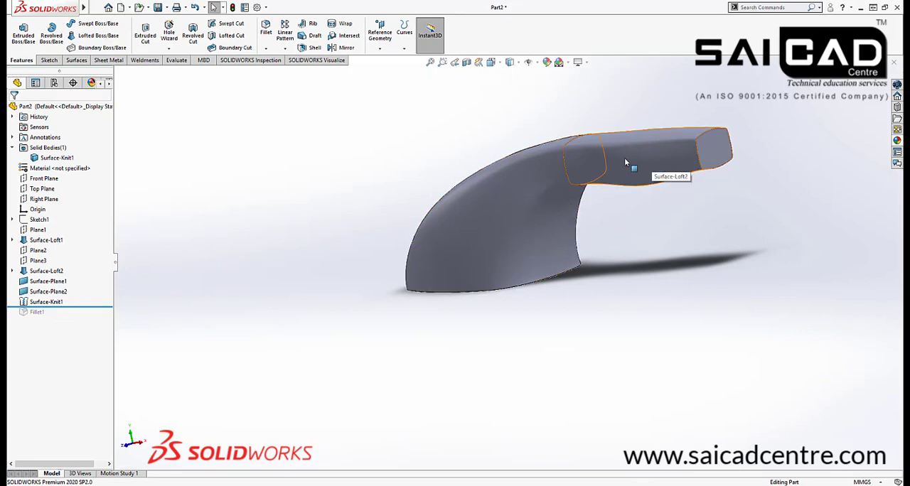
{"action": "left_click", "coordinate": [311, 47]}
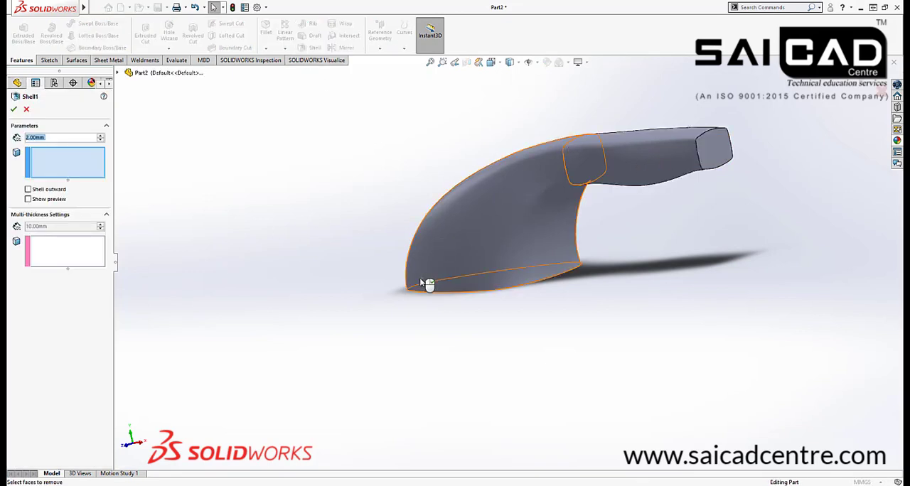
{"action": "middle_click_drag", "start_coordinate": [427, 280], "coordinate": [418, 225]}
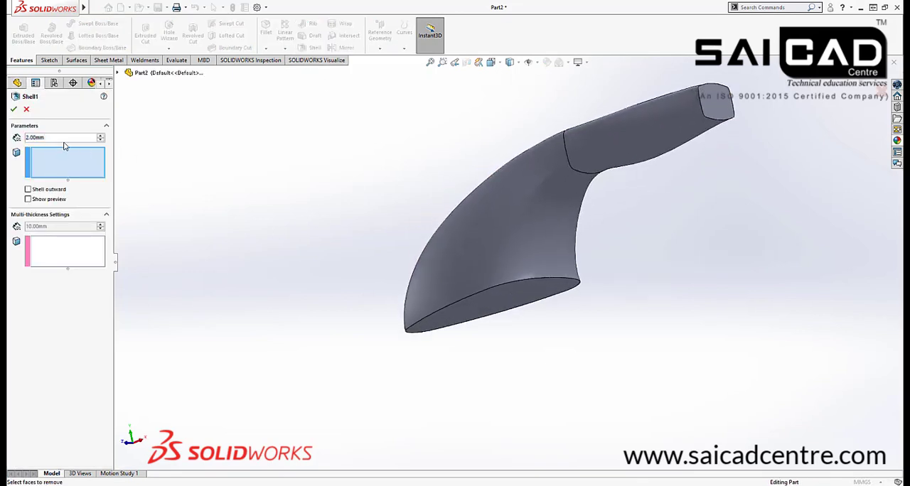
{"action": "left_click", "coordinate": [12, 109]}
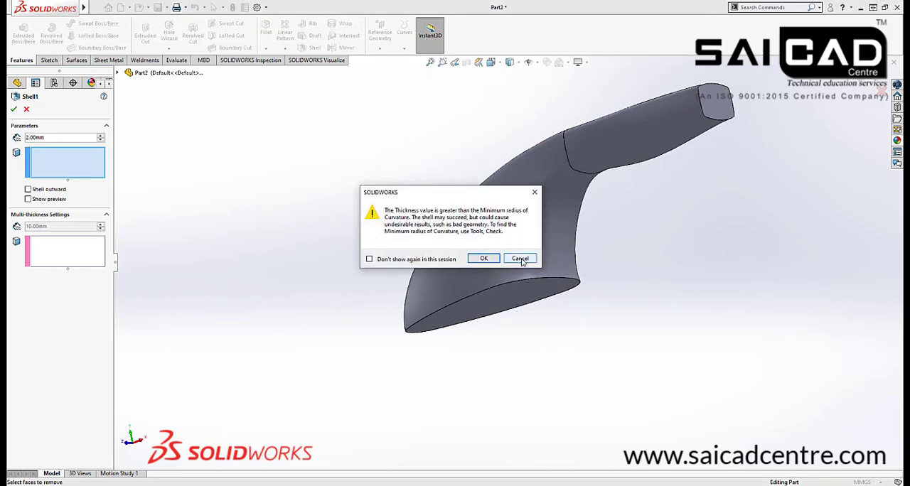
{"action": "left_click", "coordinate": [521, 259]}
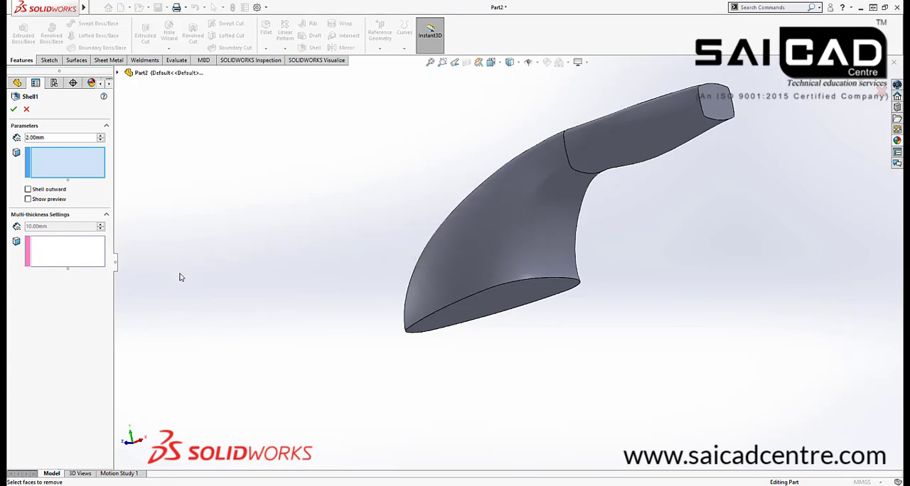
Switch the 2 mm shell to outward with its preview shown and apply it
{"action": "left_click", "coordinate": [39, 200]}
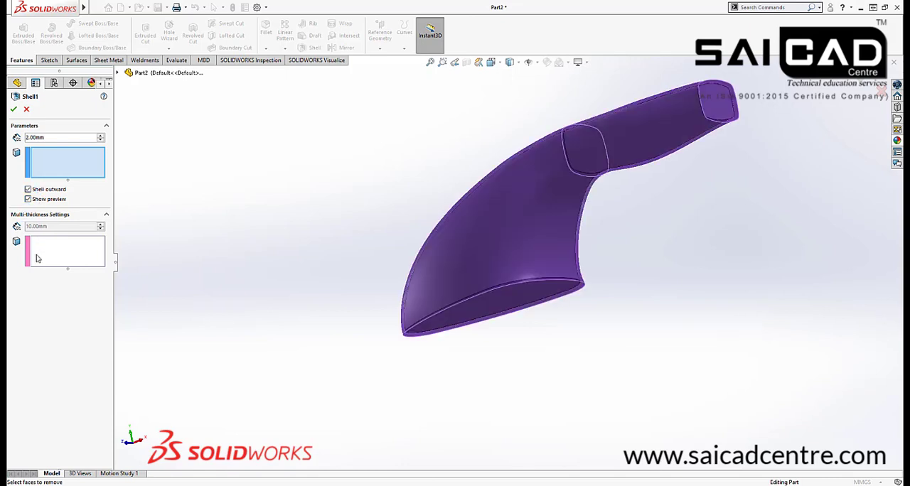
{"action": "left_click", "coordinate": [13, 110]}
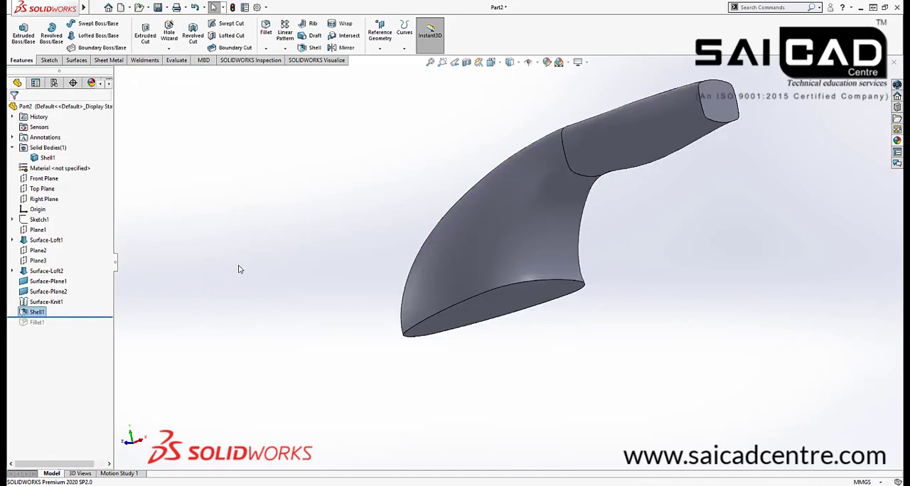
Section the shelled body on the Front Plane, examine the wall at the seam, handle end and base, and close the section
{"action": "middle_click_drag", "start_coordinate": [238, 266], "coordinate": [358, 254]}
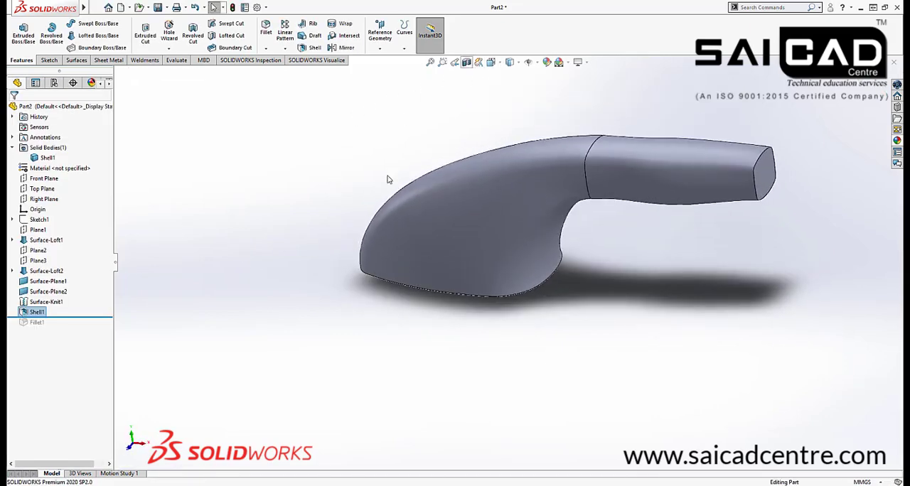
{"action": "left_click", "coordinate": [466, 63]}
{"action": "middle_click_drag", "start_coordinate": [485, 293], "coordinate": [605, 176]}
{"action": "scroll", "coordinate": [606, 176], "scroll_direction": "down", "scroll_amount": 10}
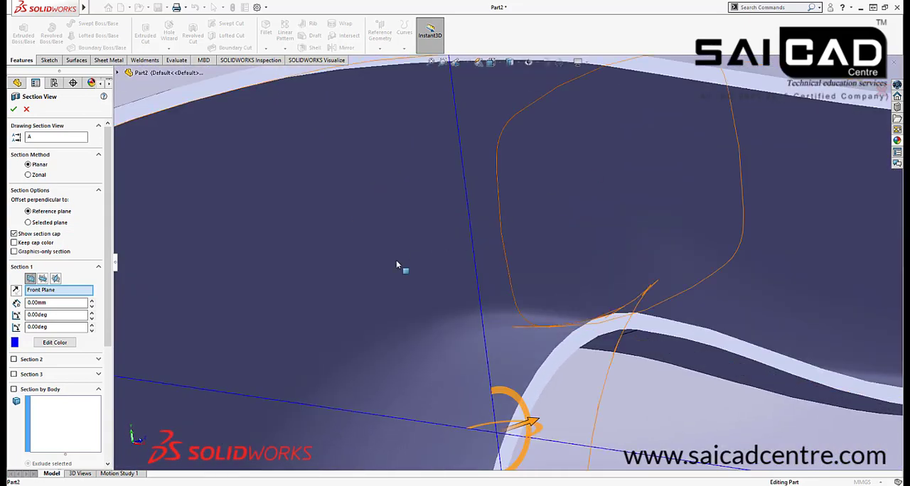
{"action": "scroll", "coordinate": [397, 264], "scroll_direction": "up", "scroll_amount": 8}
{"action": "scroll", "coordinate": [720, 257], "scroll_direction": "down", "scroll_amount": 5}
{"action": "middle_click_drag", "start_coordinate": [720, 257], "coordinate": [664, 282]}
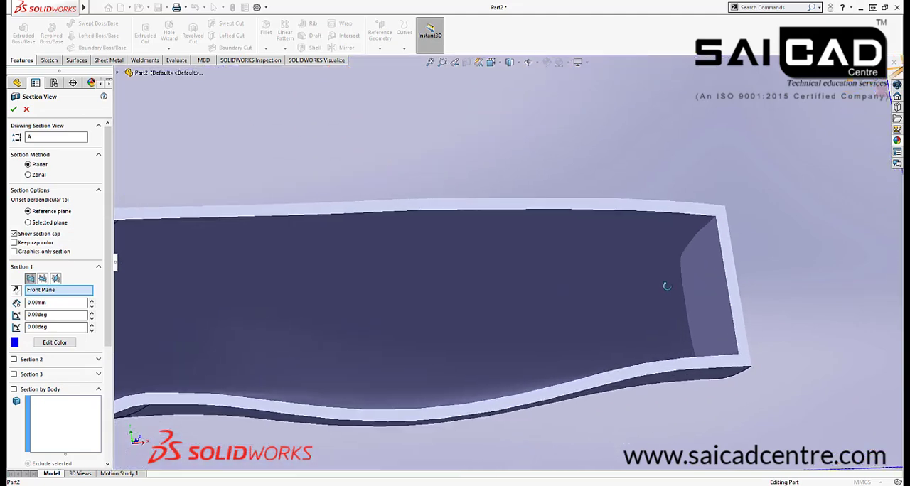
{"action": "scroll", "coordinate": [711, 259], "scroll_direction": "up", "scroll_amount": 4}
{"action": "scroll", "coordinate": [701, 262], "scroll_direction": "up", "scroll_amount": 1}
{"action": "scroll", "coordinate": [375, 367], "scroll_direction": "down", "scroll_amount": 1}
{"action": "middle_click_drag", "start_coordinate": [374, 369], "coordinate": [345, 451]}
{"action": "scroll", "coordinate": [332, 337], "scroll_direction": "up", "scroll_amount": 2}
{"action": "scroll", "coordinate": [332, 336], "scroll_direction": "down", "scroll_amount": 3}
{"action": "mouse_move", "coordinate": [332, 337]}
{"action": "middle_mouse_down"}
{"action": "mouse_move", "coordinate": [309, 400]}
{"action": "mouse_move", "coordinate": [322, 330]}
{"action": "middle_mouse_up"}
{"action": "left_click", "coordinate": [27, 108]}
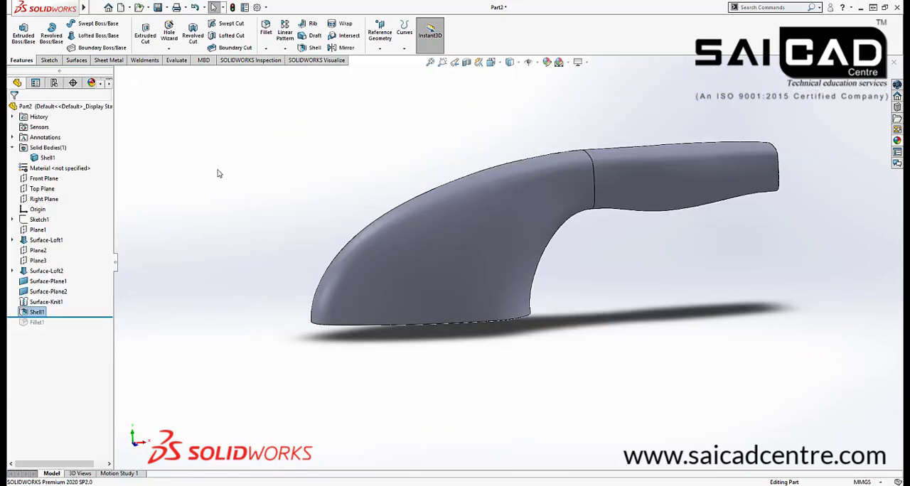
{"action": "left_click", "coordinate": [423, 270]}
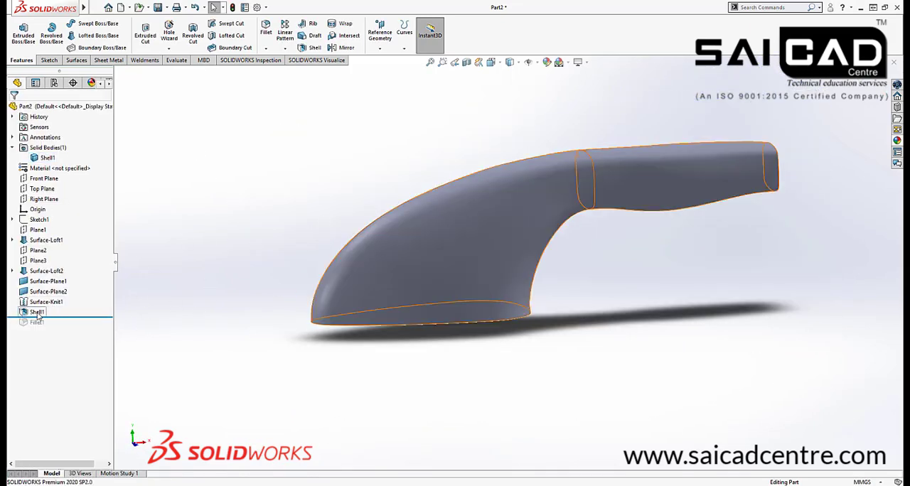
{"action": "right_click", "coordinate": [36, 312]}
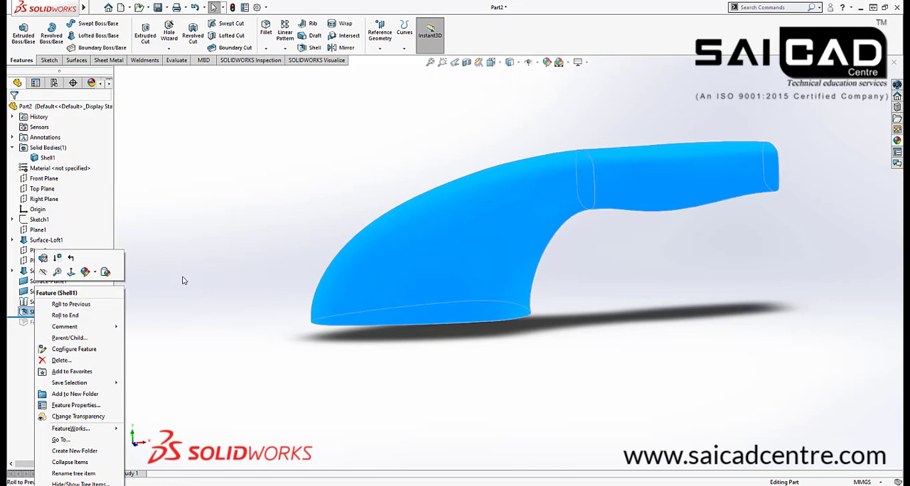
{"action": "left_click", "coordinate": [217, 252]}
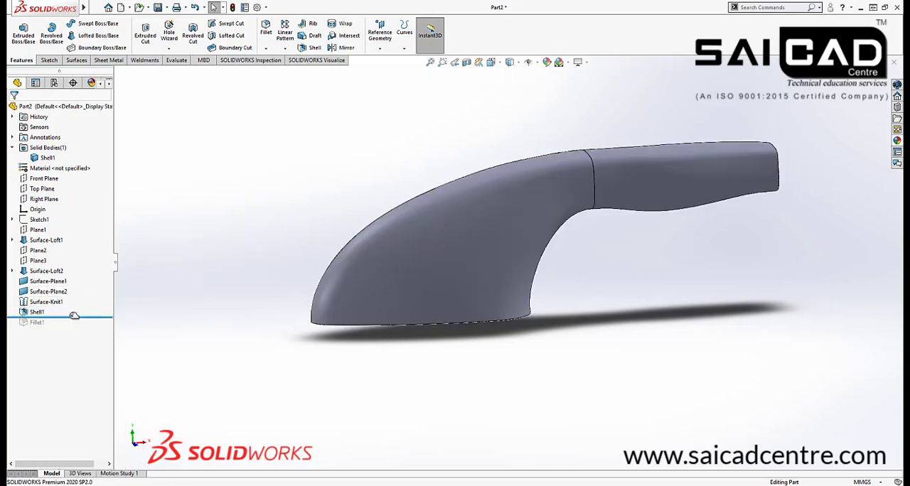
Roll the model forward to restore the base fillet and reorder the shell to come after it
{"action": "left_click_drag", "start_coordinate": [74, 317], "coordinate": [74, 328]}
{"action": "mouse_move", "coordinate": [32, 313]}
{"action": "left_mouse_down"}
{"action": "mouse_move", "coordinate": [33, 325]}
{"action": "mouse_move", "coordinate": [41, 287]}
{"action": "mouse_move", "coordinate": [32, 325]}
{"action": "left_mouse_up"}
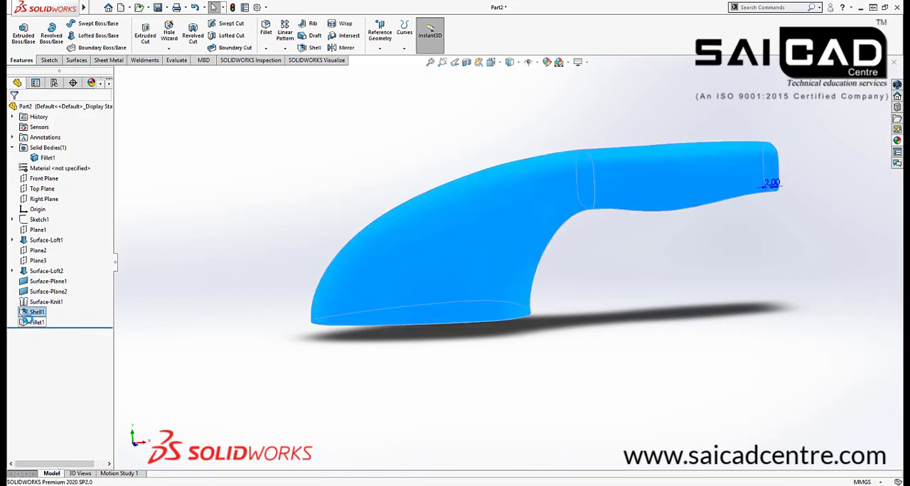
{"action": "left_click_drag", "start_coordinate": [92, 327], "coordinate": [93, 328]}
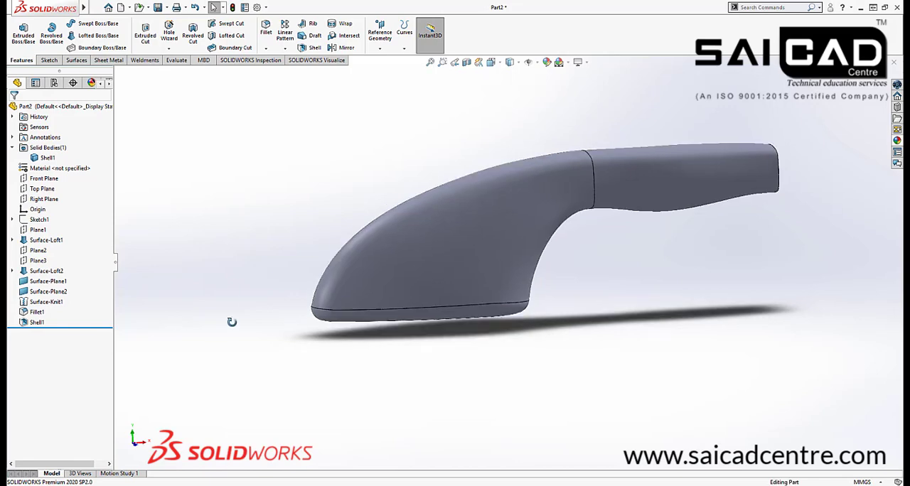
Section the model on the Front Plane and examine the shell wall along the filleted base edge
{"action": "left_click", "coordinate": [466, 62]}
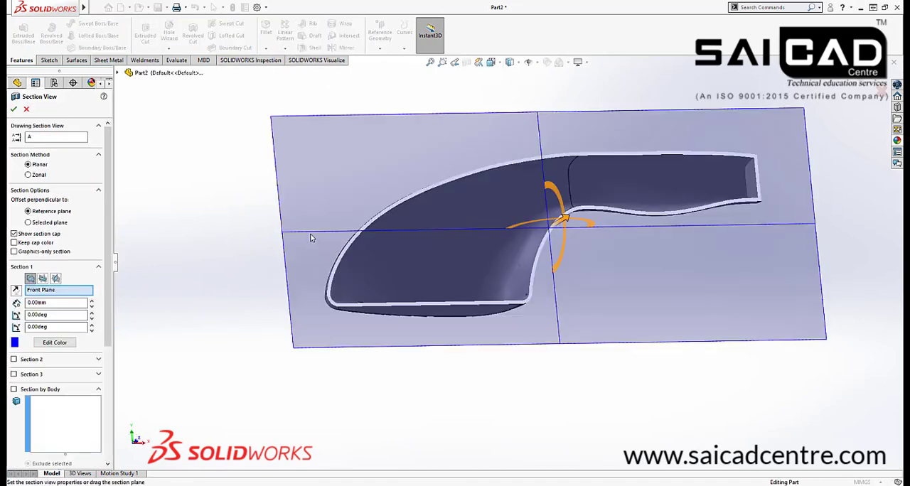
{"action": "middle_click_drag", "start_coordinate": [310, 240], "coordinate": [321, 318]}
{"action": "scroll", "coordinate": [484, 359], "scroll_direction": "down", "scroll_amount": 5}
{"action": "scroll", "coordinate": [509, 266], "scroll_direction": "up", "scroll_amount": 5}
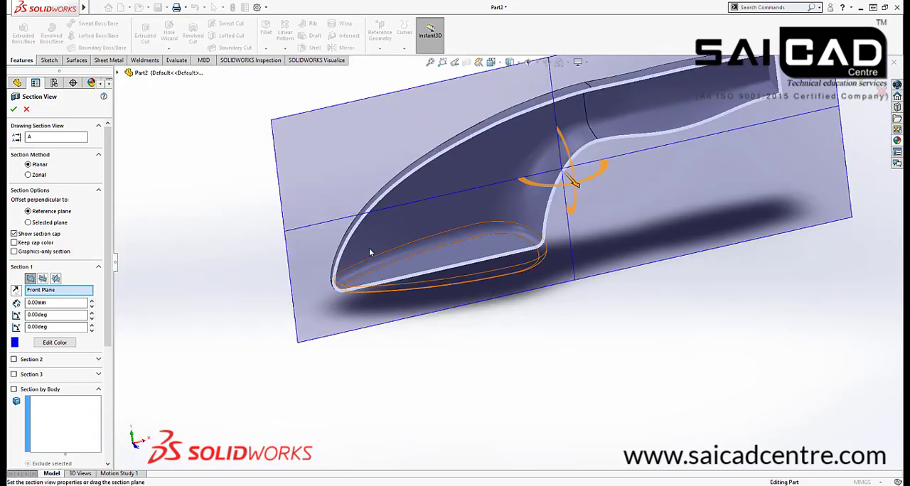
{"action": "scroll", "coordinate": [338, 248], "scroll_direction": "down", "scroll_amount": 3}
{"action": "middle_click_drag", "start_coordinate": [412, 291], "coordinate": [388, 288]}
{"action": "scroll", "coordinate": [324, 293], "scroll_direction": "up", "scroll_amount": 5}
{"action": "scroll", "coordinate": [574, 171], "scroll_direction": "down", "scroll_amount": 3}
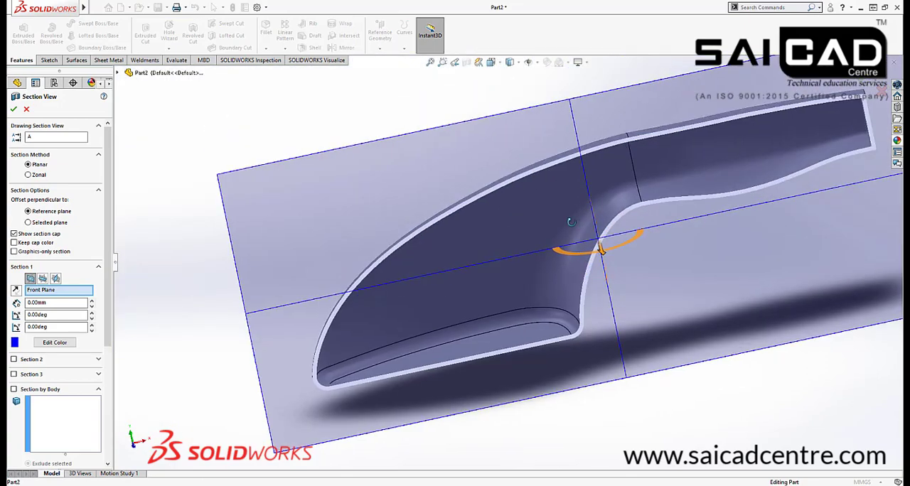
{"action": "middle_click_drag", "start_coordinate": [571, 221], "coordinate": [572, 192]}
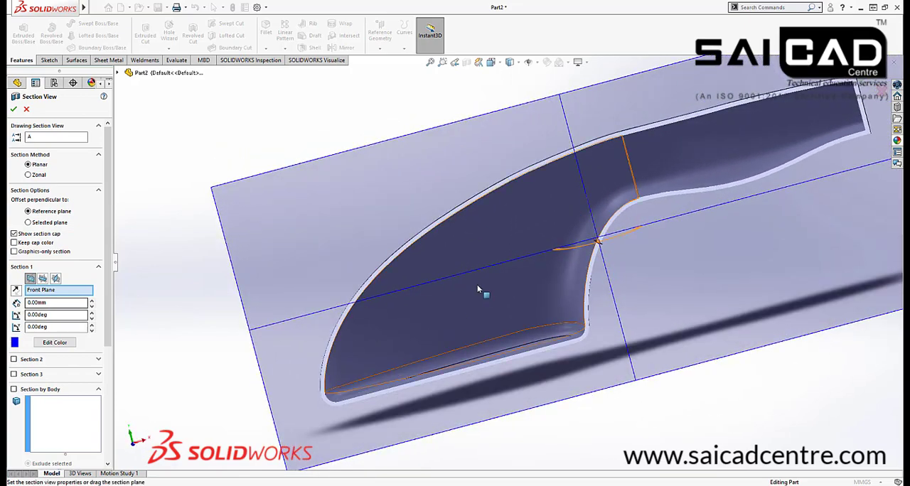
Examine the sectioned wall at the handle end and the body-handle seam, and close the section view
{"action": "middle_click_drag", "start_coordinate": [436, 216], "coordinate": [646, 253]}
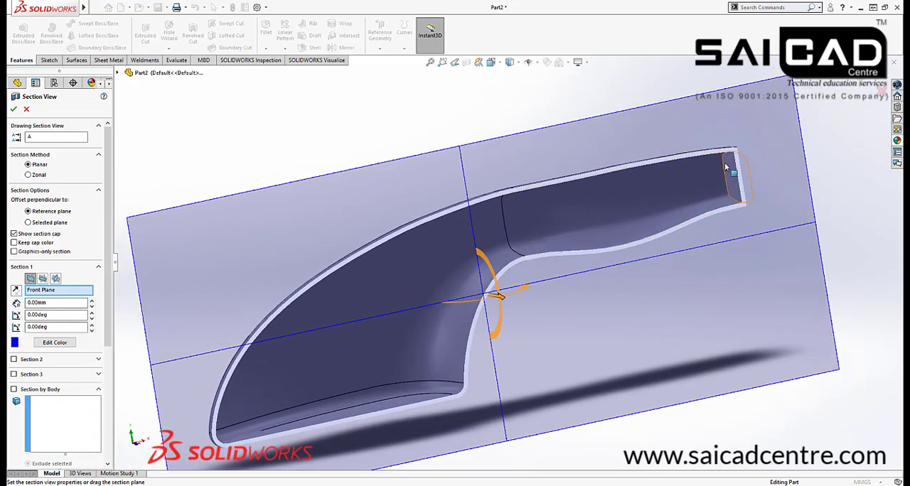
{"action": "scroll", "coordinate": [711, 185], "scroll_direction": "down", "scroll_amount": 3}
{"action": "scroll", "coordinate": [650, 213], "scroll_direction": "up", "scroll_amount": 5}
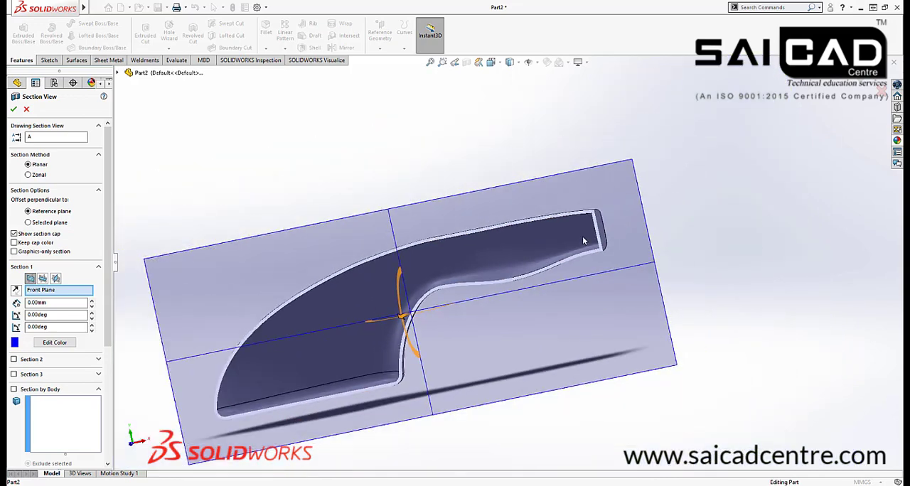
{"action": "middle_click_drag", "start_coordinate": [469, 277], "coordinate": [477, 288]}
{"action": "scroll", "coordinate": [441, 294], "scroll_direction": "down", "scroll_amount": 3}
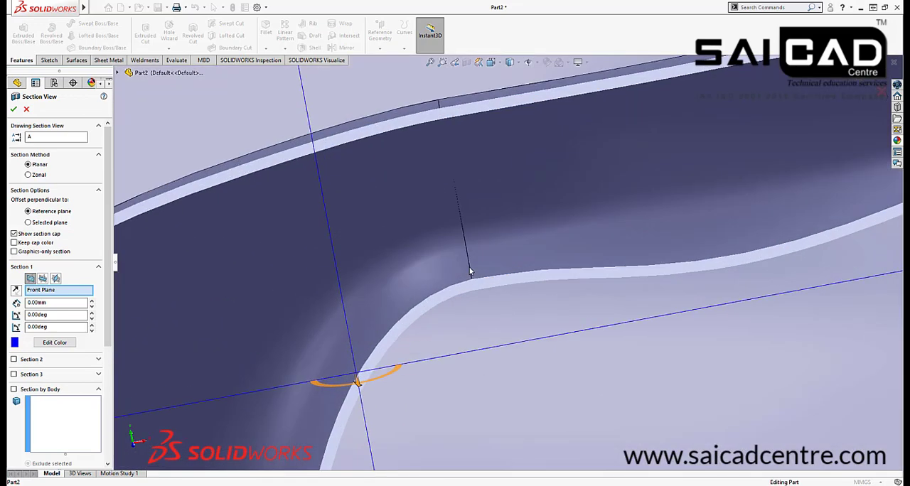
{"action": "scroll", "coordinate": [489, 274], "scroll_direction": "up", "scroll_amount": 6}
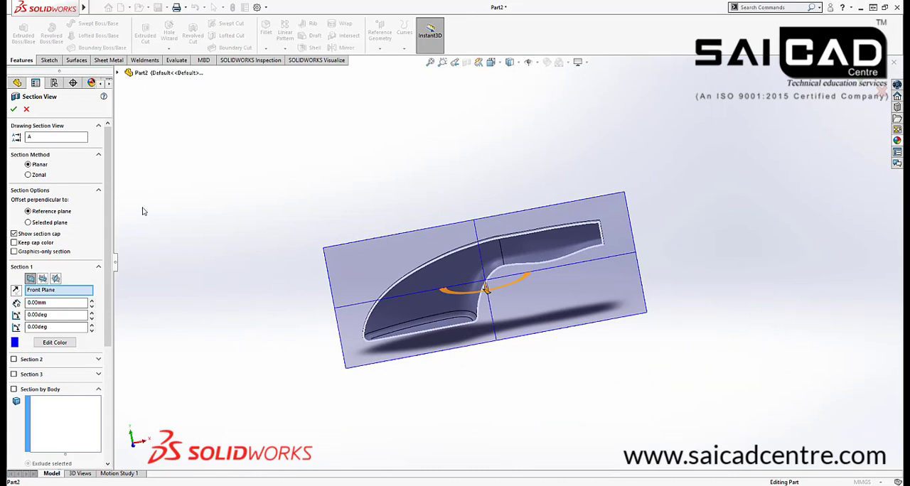
{"action": "left_click", "coordinate": [27, 109]}
Edit the 5 mm base fillet to include the handle's end face as well
{"action": "middle_click_drag", "start_coordinate": [310, 196], "coordinate": [441, 295]}
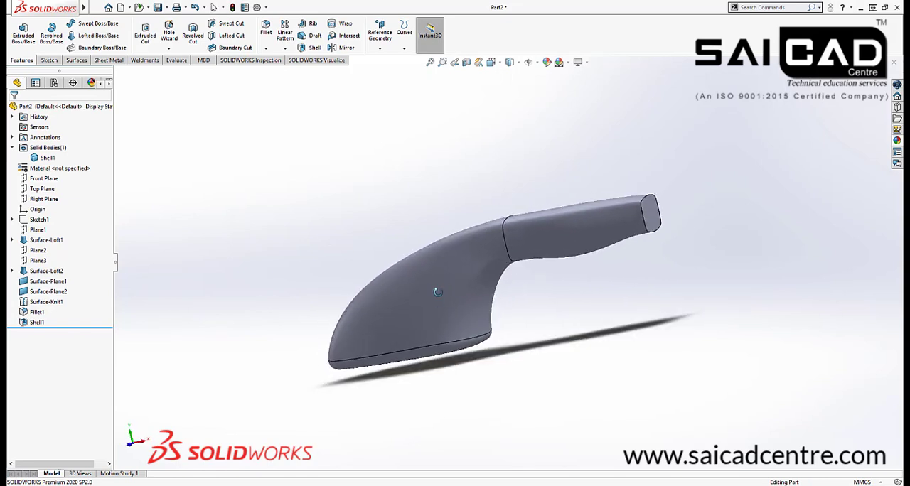
{"action": "left_click", "coordinate": [35, 314]}
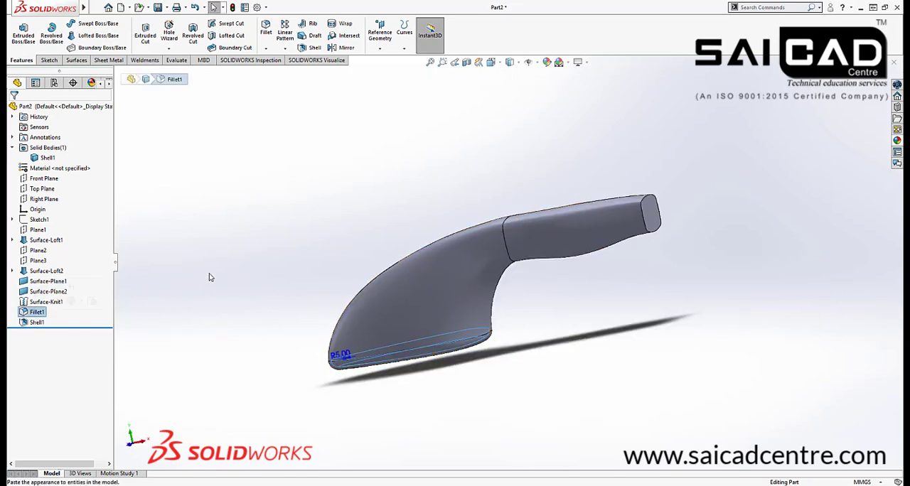
{"action": "right_click", "coordinate": [41, 314]}
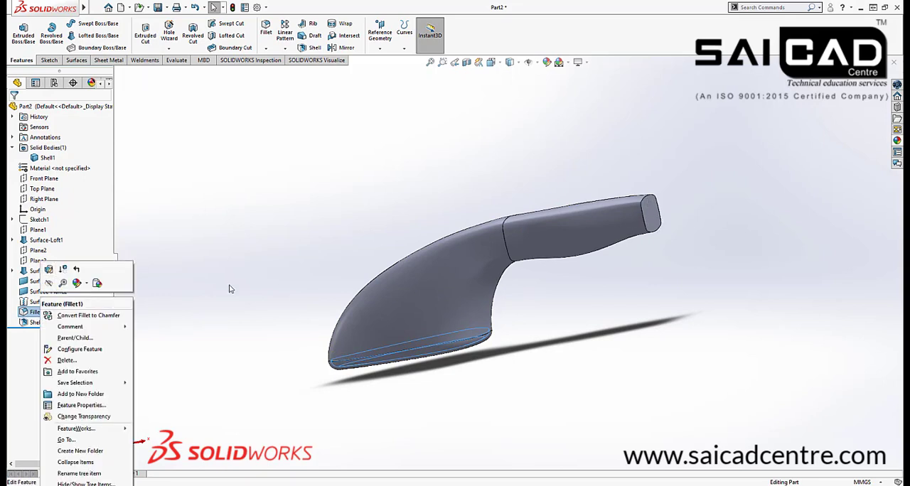
{"action": "left_click", "coordinate": [50, 277]}
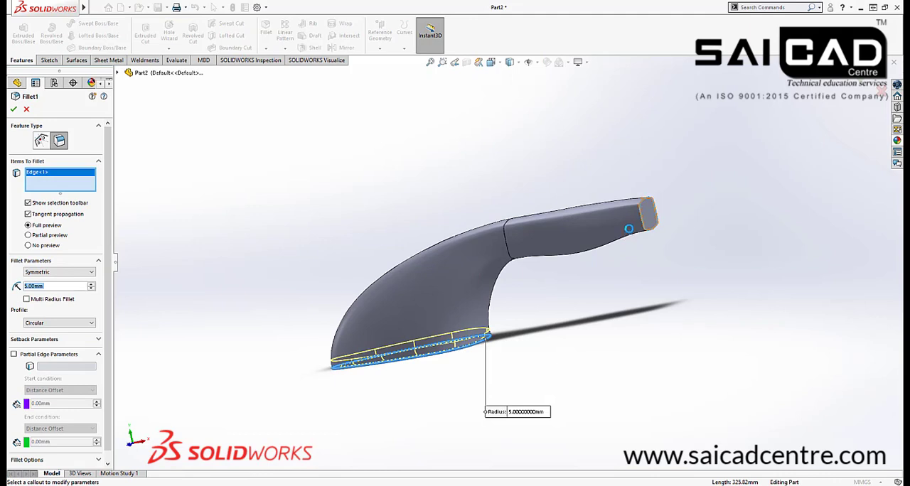
{"action": "left_click", "coordinate": [628, 229]}
{"action": "left_click", "coordinate": [14, 108]}
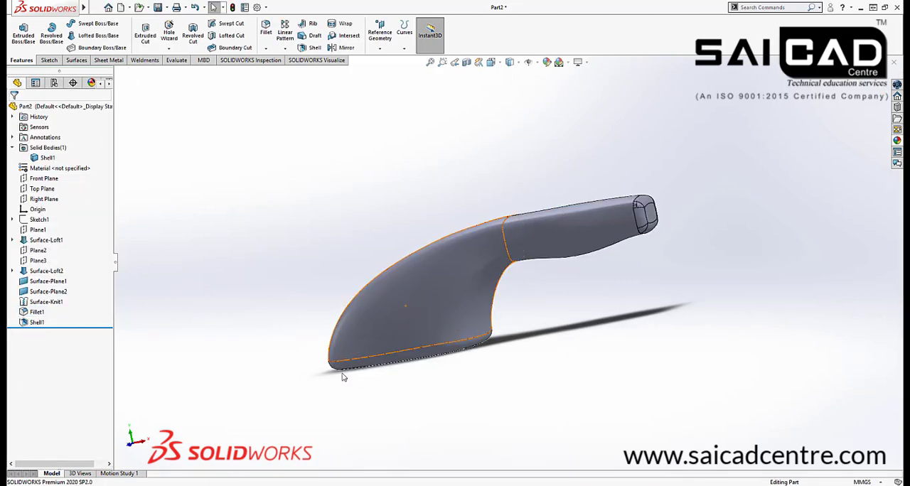
Examine the fillet faces and small corner patches around the rounded handle end
{"action": "scroll", "coordinate": [640, 185], "scroll_direction": "down", "scroll_amount": 10}
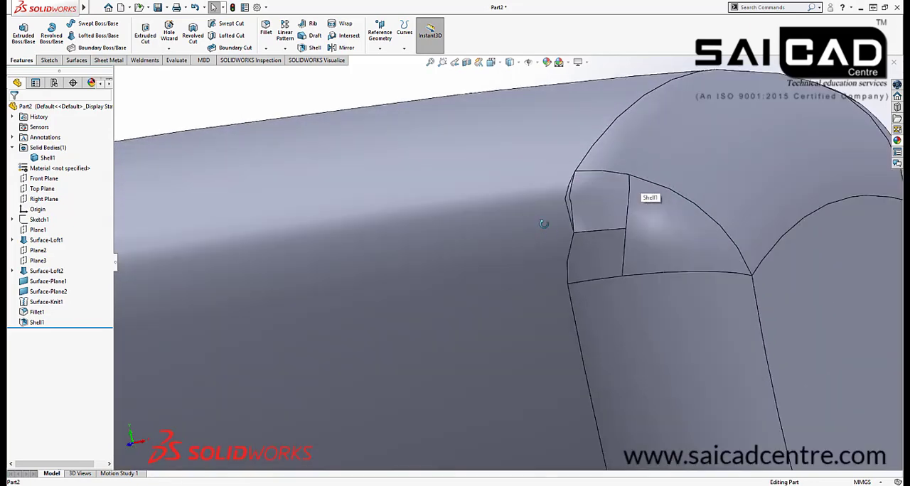
{"action": "middle_click_drag", "start_coordinate": [544, 224], "coordinate": [619, 205]}
{"action": "scroll", "coordinate": [547, 240], "scroll_direction": "up", "scroll_amount": 5}
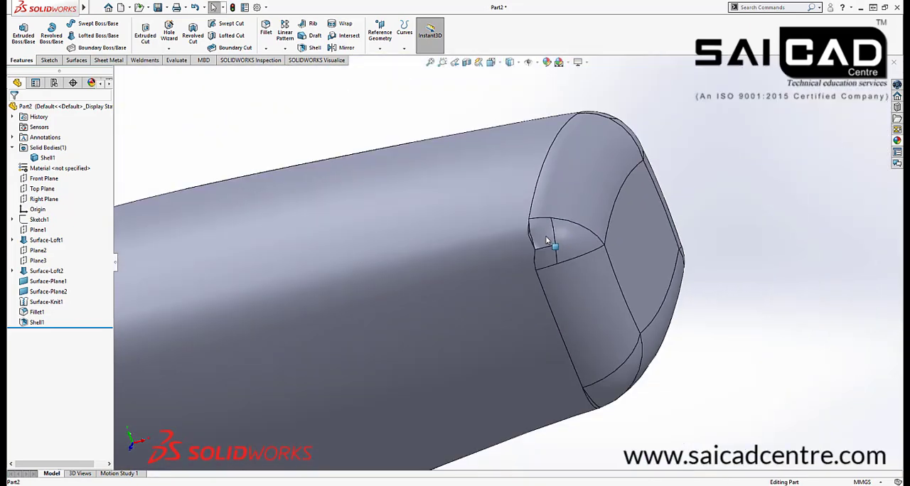
{"action": "scroll", "coordinate": [547, 240], "scroll_direction": "down", "scroll_amount": 3}
{"action": "left_click", "coordinate": [544, 249]}
{"action": "scroll", "coordinate": [529, 266], "scroll_direction": "up", "scroll_amount": 4}
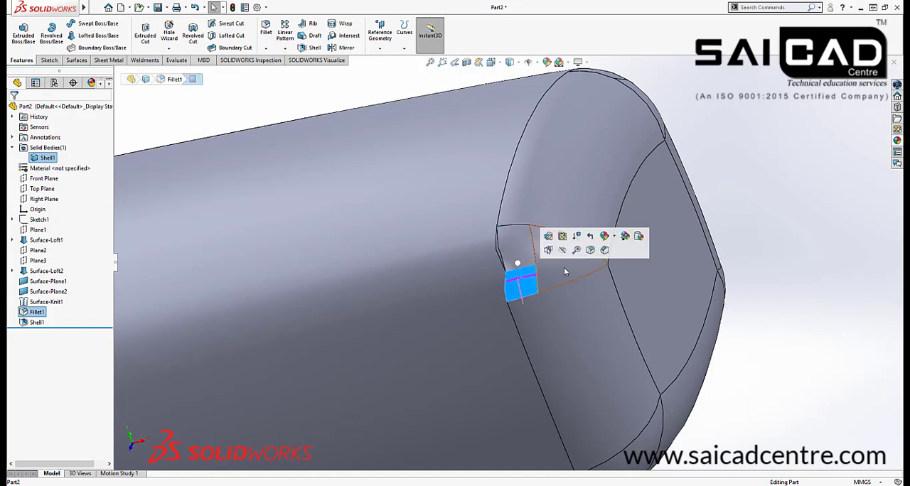
{"action": "left_click", "coordinate": [565, 272]}
{"action": "left_click_drag", "start_coordinate": [531, 267], "coordinate": [619, 253]}
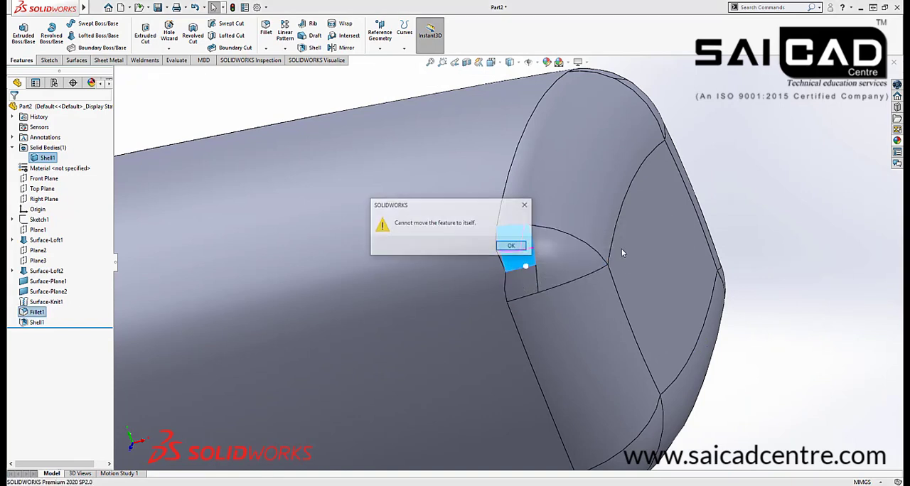
{"action": "left_click", "coordinate": [518, 246]}
{"action": "scroll", "coordinate": [711, 184], "scroll_direction": "up", "scroll_amount": 3}
{"action": "left_click", "coordinate": [737, 178]}
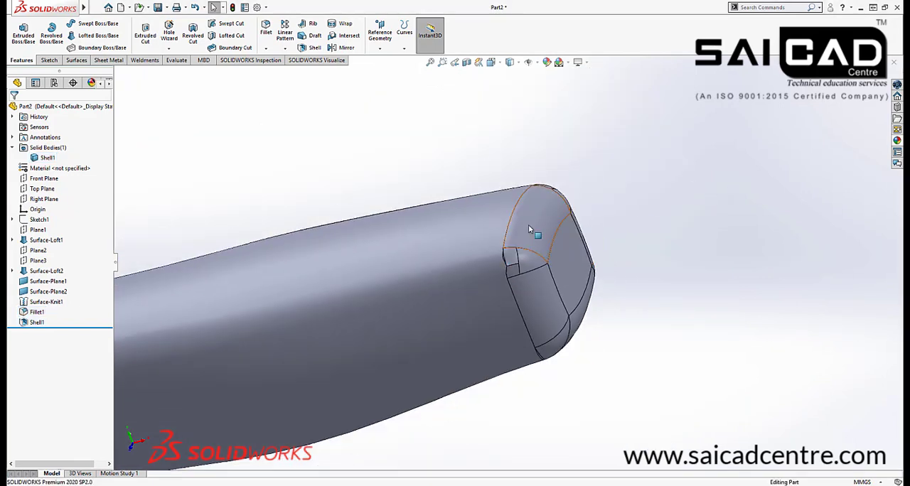
{"action": "left_click", "coordinate": [530, 227]}
{"action": "left_click", "coordinate": [671, 193]}
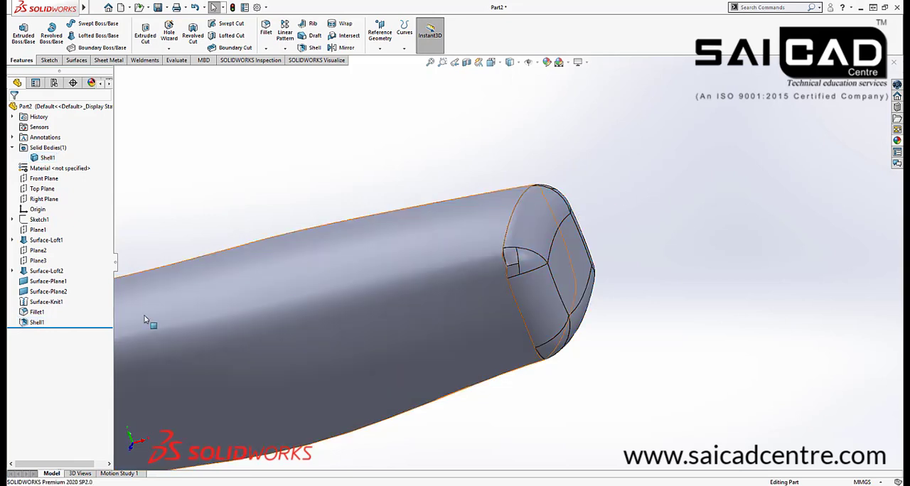
Edit the 5 mm fillet to use multiple radii and set the handle-end edge's radius to 2 mm
{"action": "left_click", "coordinate": [37, 312]}
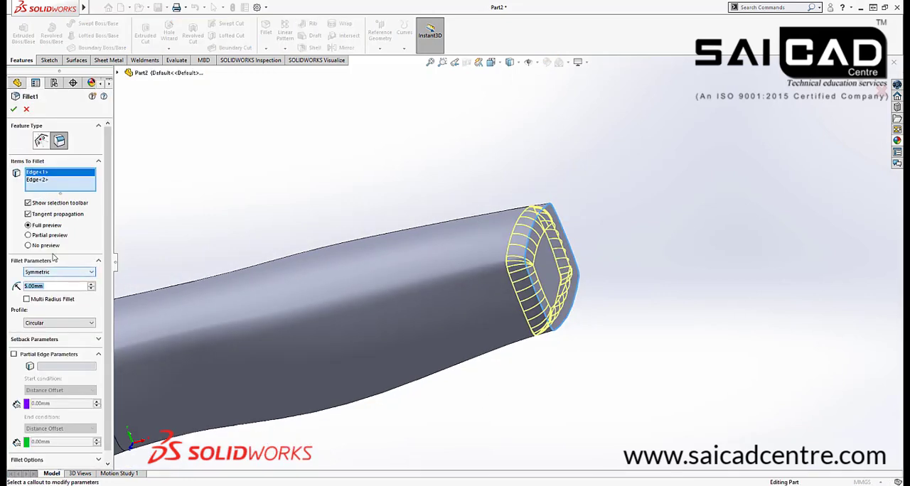
{"action": "left_click", "coordinate": [27, 299]}
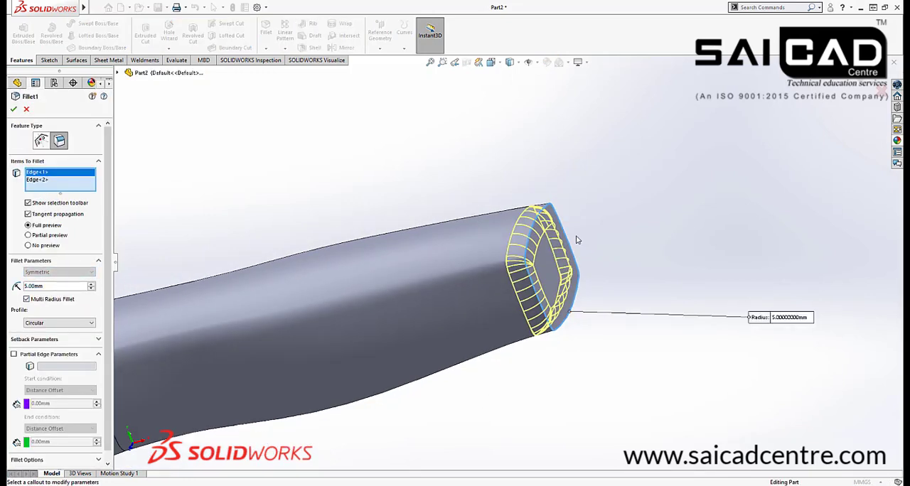
{"action": "left_click", "coordinate": [791, 319]}
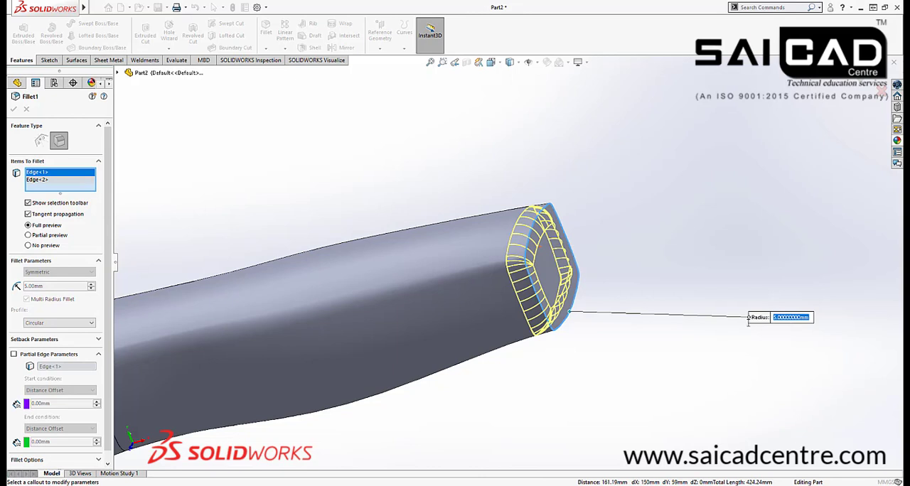
{"action": "type", "text": "2"}
{"action": "key", "text": "Return"}
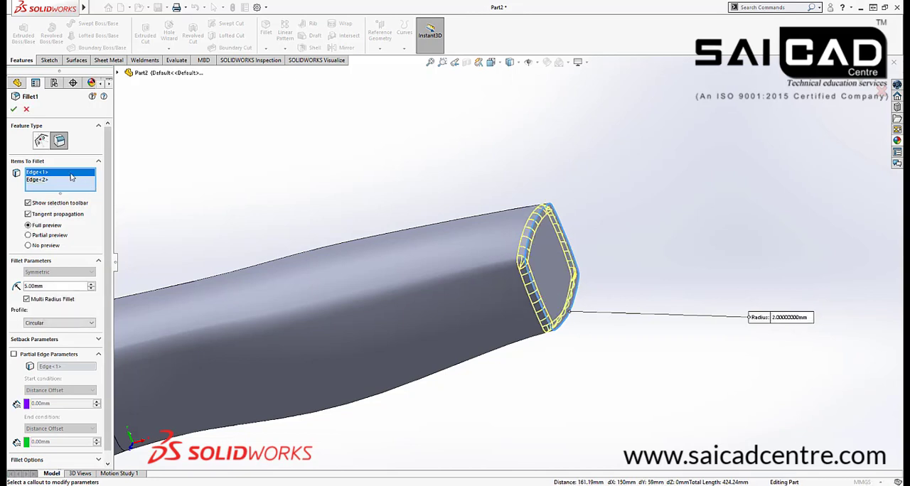
{"action": "left_click", "coordinate": [13, 109]}
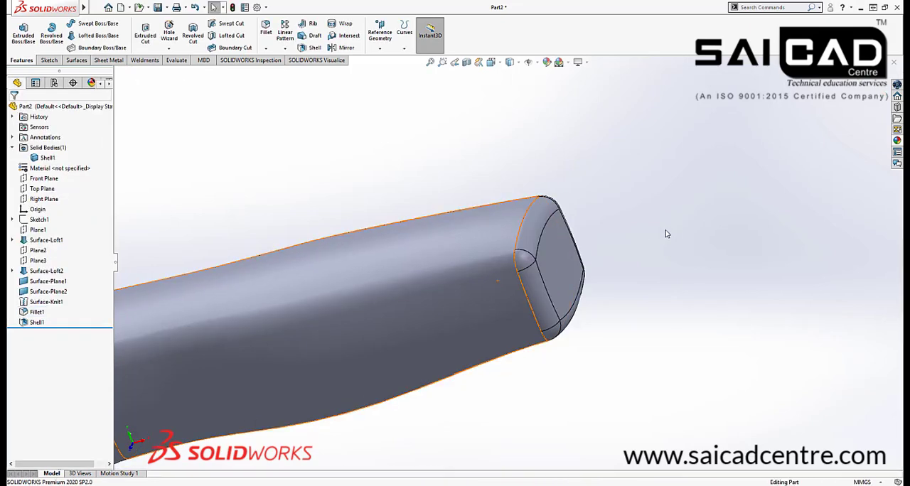
{"action": "middle_click_drag", "start_coordinate": [666, 234], "coordinate": [547, 269]}
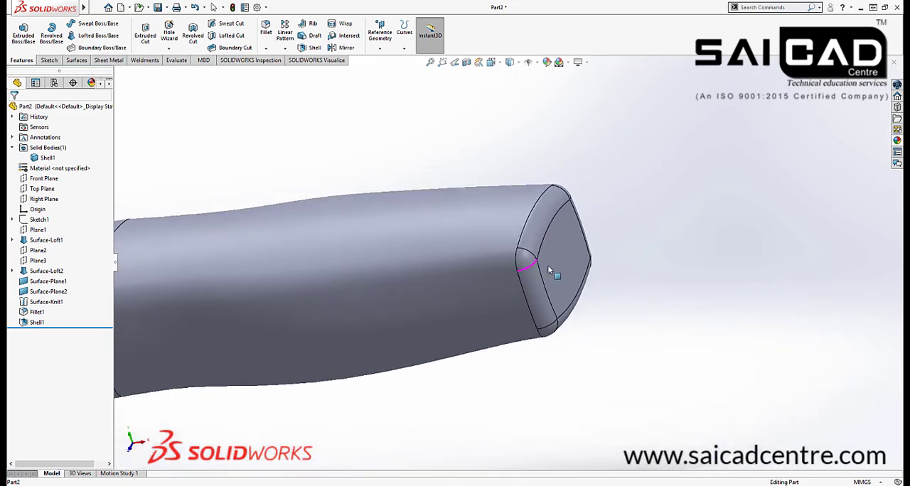
Edit the 2 mm shell to run inward by switching off the Shell outward option
{"action": "key", "text": "f"}
{"action": "left_click", "coordinate": [37, 322]}
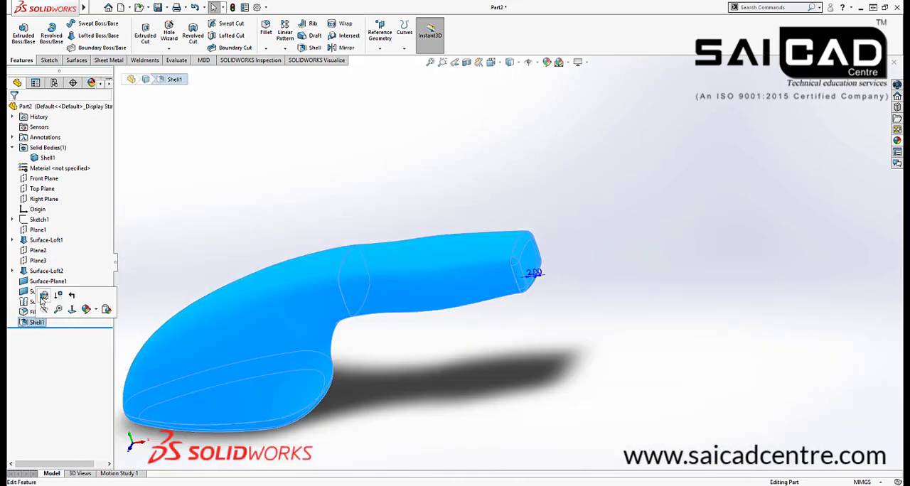
{"action": "left_click", "coordinate": [43, 296]}
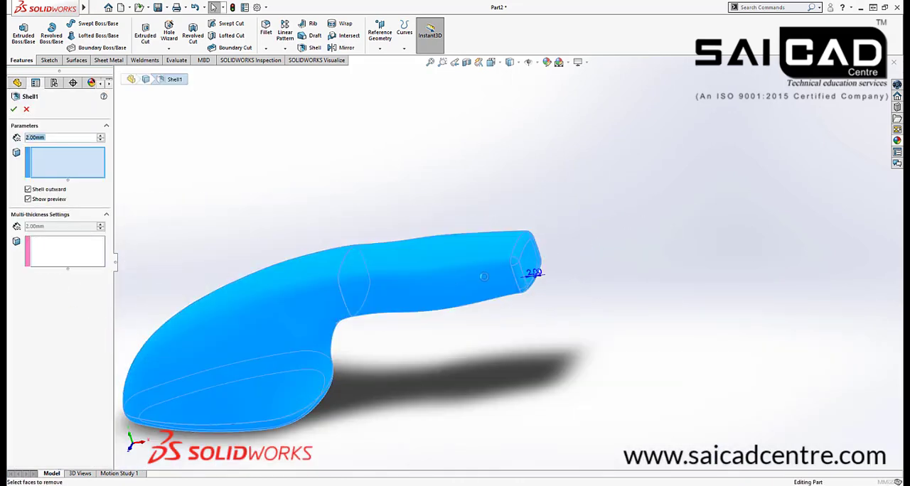
{"action": "left_click", "coordinate": [41, 189]}
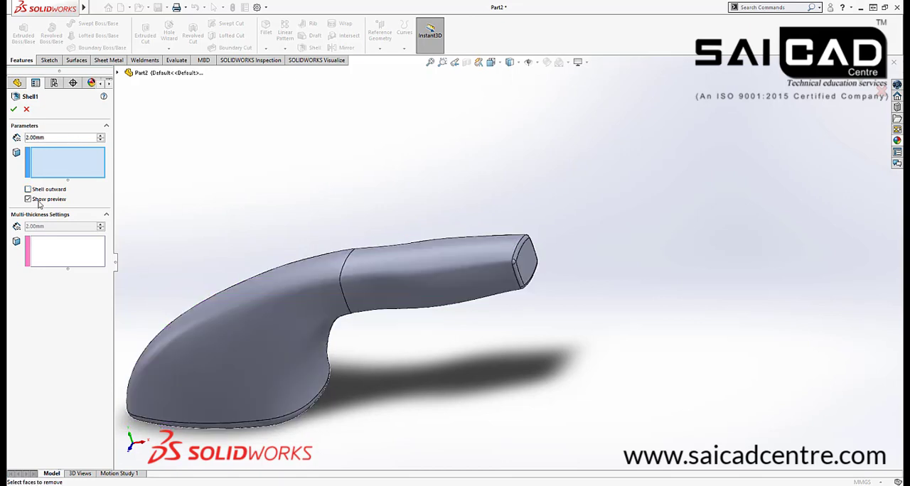
{"action": "left_click", "coordinate": [13, 110]}
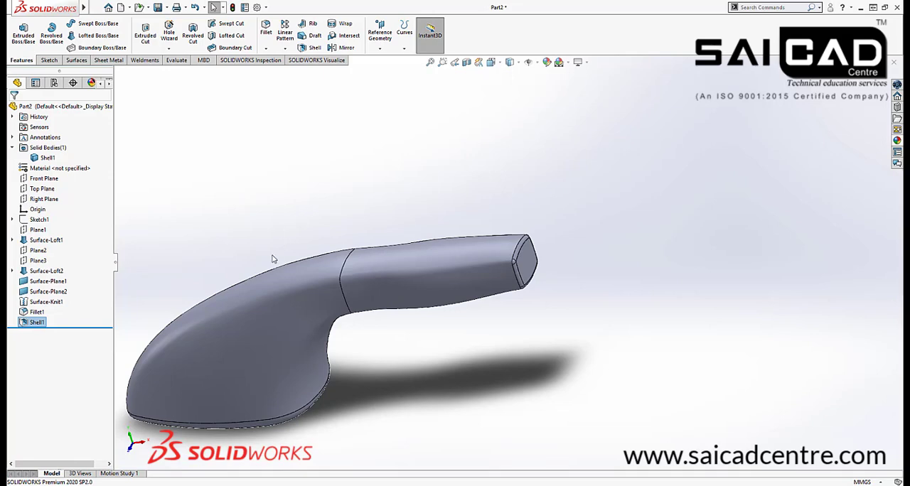
Examine the handle's outer surface and the small fillet around its end face
{"action": "middle_click_drag", "start_coordinate": [272, 255], "coordinate": [301, 208]}
{"action": "scroll", "coordinate": [497, 265], "scroll_direction": "down", "scroll_amount": 4}
{"action": "middle_click_drag", "start_coordinate": [564, 200], "coordinate": [533, 228]}
{"action": "scroll", "coordinate": [609, 192], "scroll_direction": "down", "scroll_amount": 4}
{"action": "scroll", "coordinate": [609, 193], "scroll_direction": "up", "scroll_amount": 5}
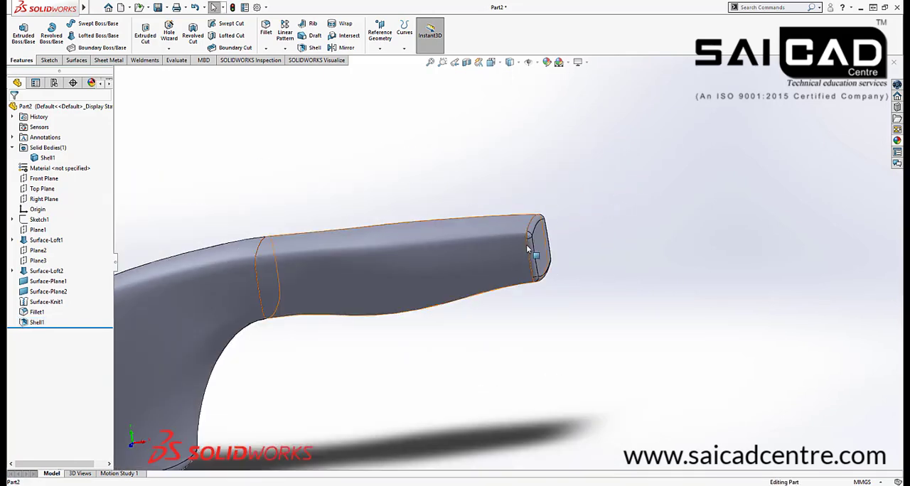
{"action": "scroll", "coordinate": [528, 249], "scroll_direction": "down", "scroll_amount": 3}
{"action": "scroll", "coordinate": [528, 239], "scroll_direction": "up", "scroll_amount": 3}
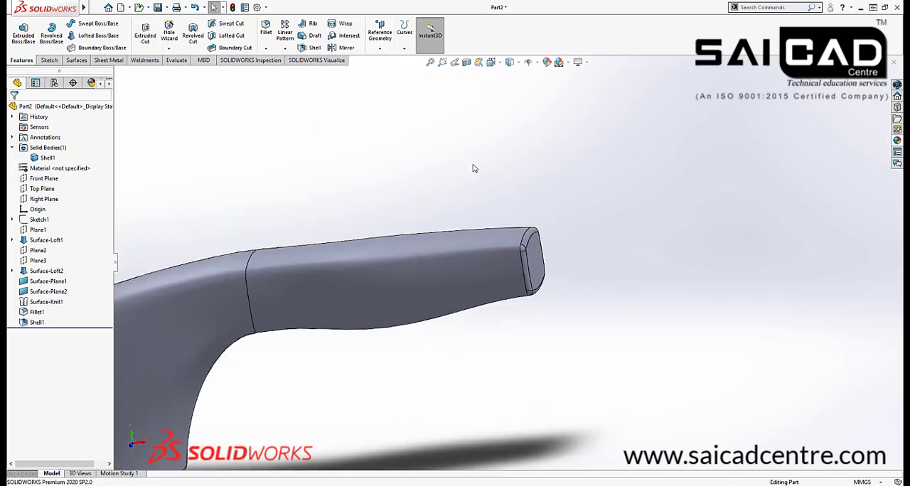
Save the part as Steam iron 12 in the Solidworks folder on the Desktop
{"action": "key", "text": "ctrl+s"}
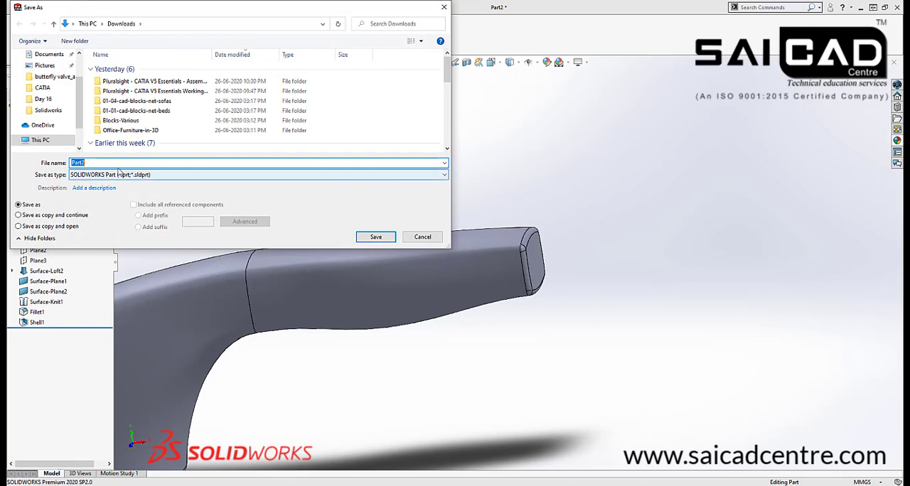
{"action": "scroll", "coordinate": [43, 68], "scroll_direction": "up", "scroll_amount": 2}
{"action": "left_click", "coordinate": [45, 73]}
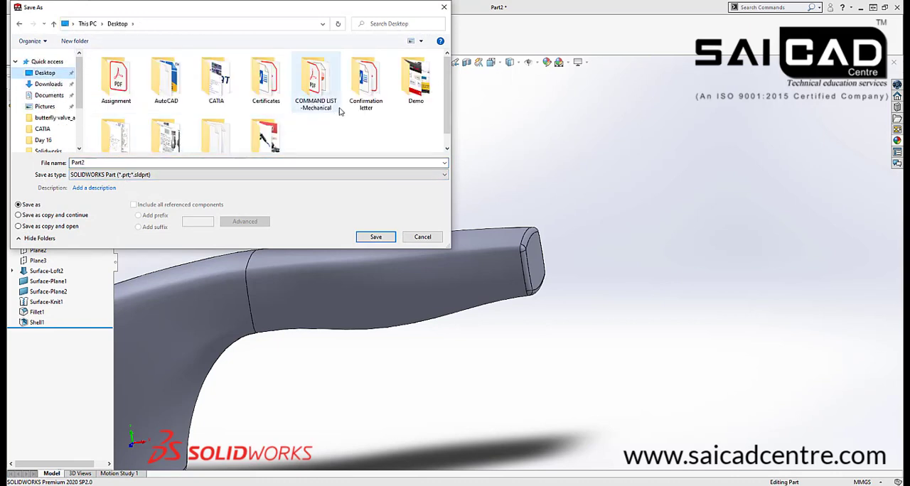
{"action": "scroll", "coordinate": [327, 114], "scroll_direction": "down", "scroll_amount": 1}
{"action": "double_click", "coordinate": [265, 122]}
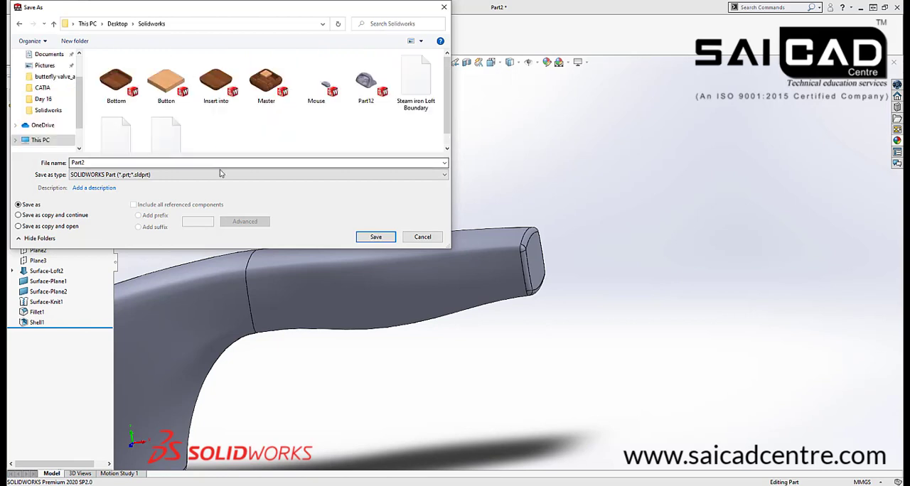
{"action": "double_click", "coordinate": [122, 163]}
{"action": "left_click", "coordinate": [403, 106]}
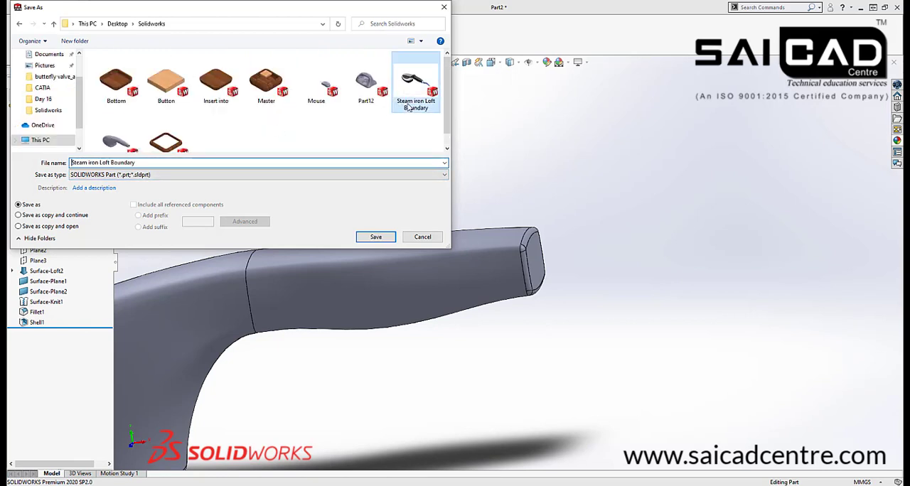
{"action": "left_click", "coordinate": [110, 164]}
{"action": "left_click", "coordinate": [110, 164]}
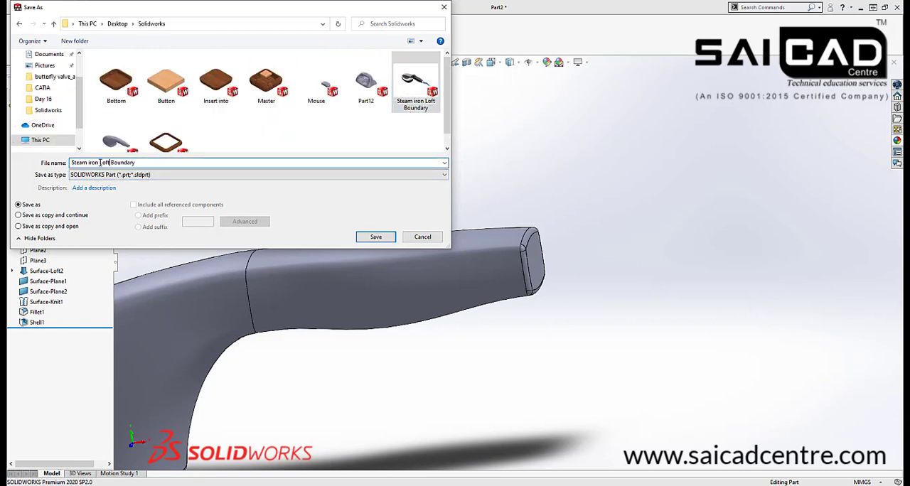
{"action": "left_click_drag", "start_coordinate": [111, 163], "coordinate": [187, 158]}
{"action": "type", "text": "12"}
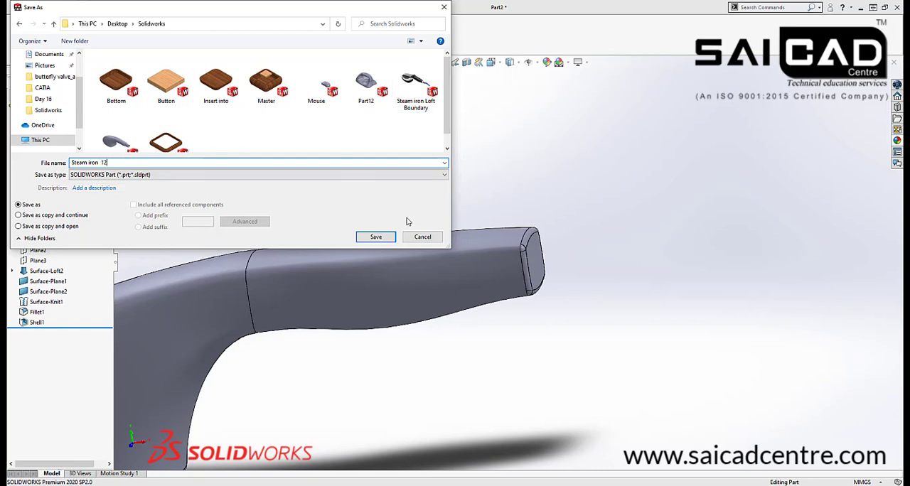
{"action": "left_click", "coordinate": [375, 237]}
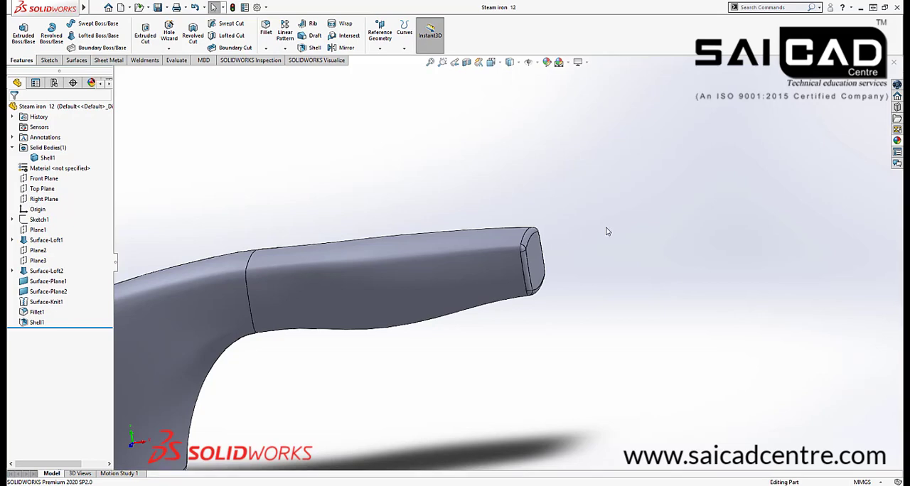
Section the model on the Front Plane and examine the inner shell surface along the handle
{"action": "scroll", "coordinate": [607, 237], "scroll_direction": "up", "scroll_amount": 1}
{"action": "scroll", "coordinate": [603, 239], "scroll_direction": "up", "scroll_amount": 2}
{"action": "scroll", "coordinate": [450, 291], "scroll_direction": "down", "scroll_amount": 3}
{"action": "scroll", "coordinate": [548, 293], "scroll_direction": "up", "scroll_amount": 1}
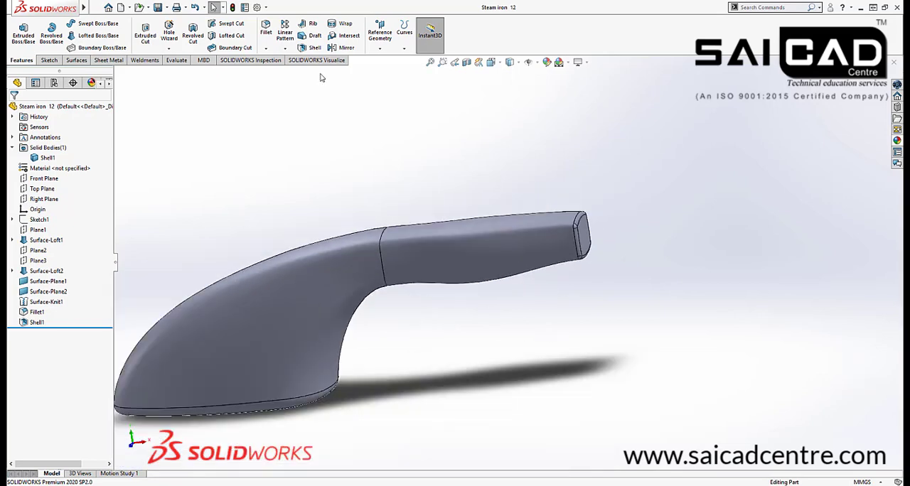
{"action": "left_click", "coordinate": [467, 62]}
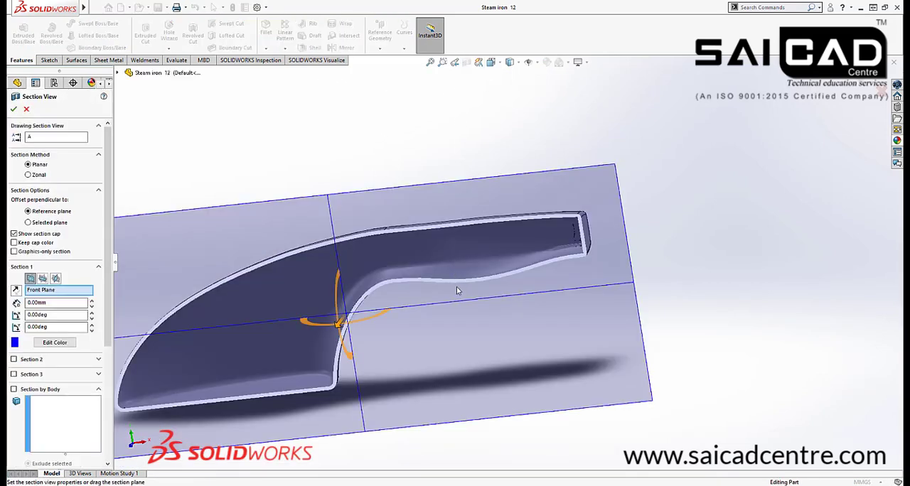
{"action": "middle_click_drag", "start_coordinate": [483, 270], "coordinate": [483, 302]}
{"action": "scroll", "coordinate": [548, 262], "scroll_direction": "down", "scroll_amount": 8}
{"action": "scroll", "coordinate": [431, 270], "scroll_direction": "down", "scroll_amount": 3}
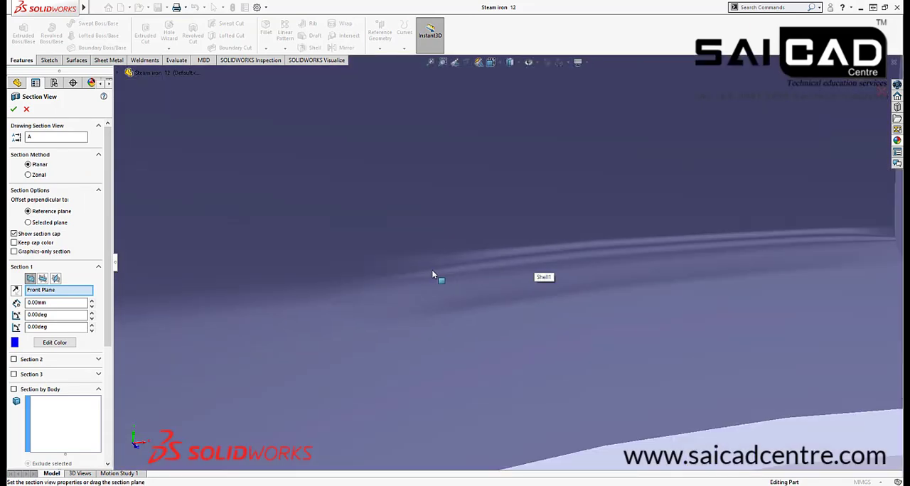
Examine the handle end's outer corner fillets and the sectioned wall thickness around the end face
{"action": "middle_click_drag", "start_coordinate": [431, 269], "coordinate": [474, 291]}
{"action": "scroll", "coordinate": [501, 292], "scroll_direction": "up", "scroll_amount": 4}
{"action": "scroll", "coordinate": [494, 286], "scroll_direction": "up", "scroll_amount": 4}
{"action": "scroll", "coordinate": [501, 273], "scroll_direction": "down", "scroll_amount": 4}
{"action": "scroll", "coordinate": [474, 291], "scroll_direction": "up", "scroll_amount": 5}
{"action": "scroll", "coordinate": [489, 265], "scroll_direction": "down", "scroll_amount": 4}
{"action": "scroll", "coordinate": [356, 224], "scroll_direction": "down", "scroll_amount": 3}
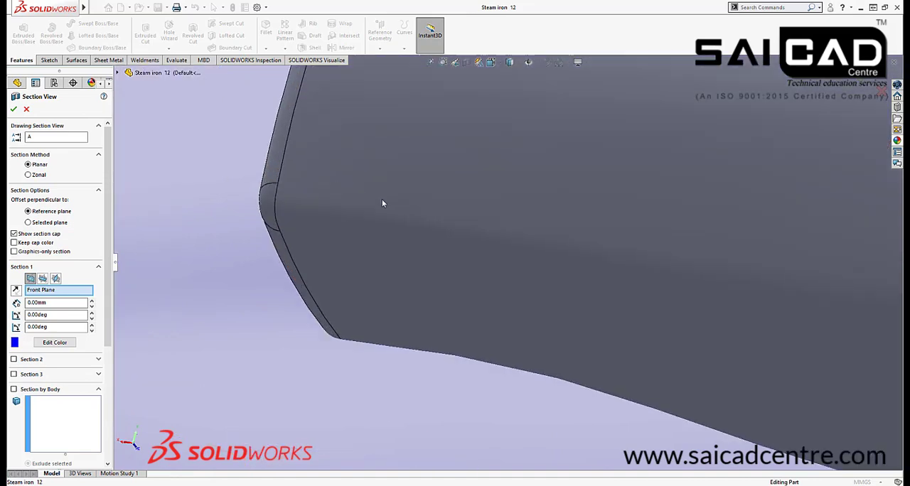
{"action": "scroll", "coordinate": [381, 199], "scroll_direction": "down", "scroll_amount": 3}
{"action": "scroll", "coordinate": [514, 254], "scroll_direction": "up", "scroll_amount": 5}
{"action": "middle_click_drag", "start_coordinate": [493, 241], "coordinate": [674, 227]}
{"action": "scroll", "coordinate": [480, 270], "scroll_direction": "up", "scroll_amount": 8}
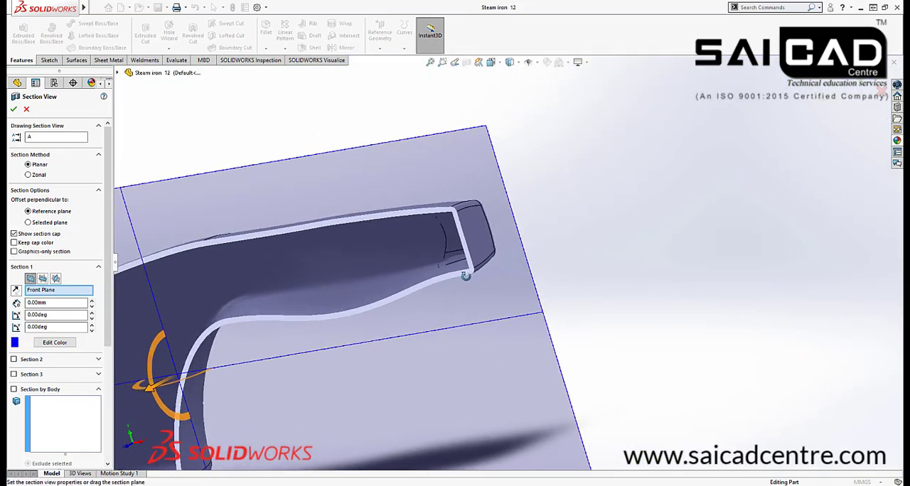
{"action": "middle_click_drag", "start_coordinate": [436, 312], "coordinate": [508, 222]}
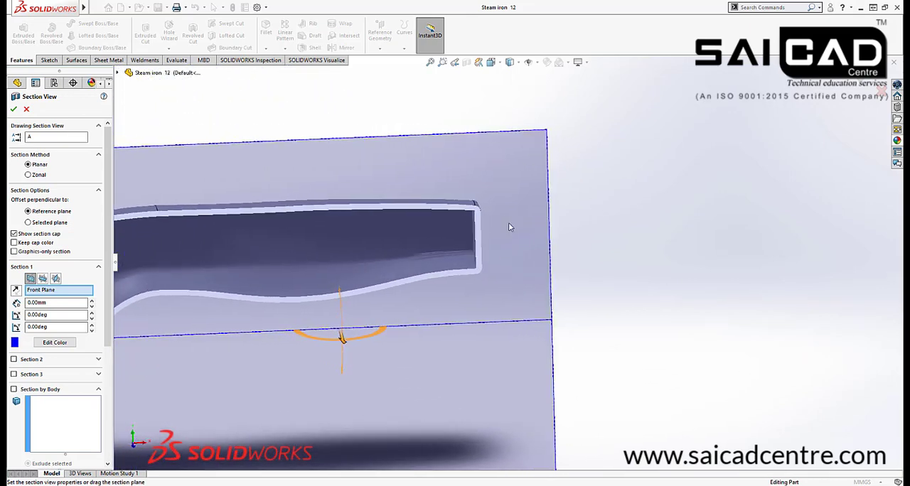
Turn on Hide All Types for the sectioned view
{"action": "left_click", "coordinate": [538, 64]}
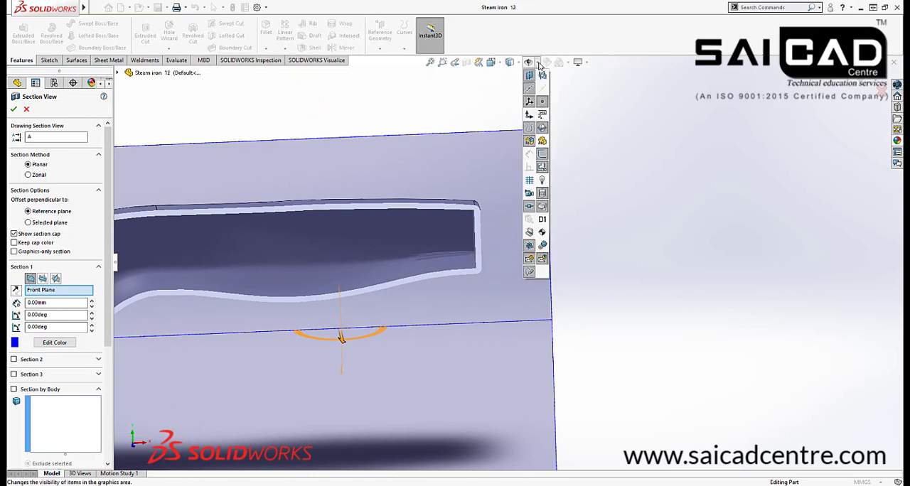
{"action": "left_click", "coordinate": [539, 65]}
{"action": "left_click", "coordinate": [518, 64]}
{"action": "left_click", "coordinate": [529, 65]}
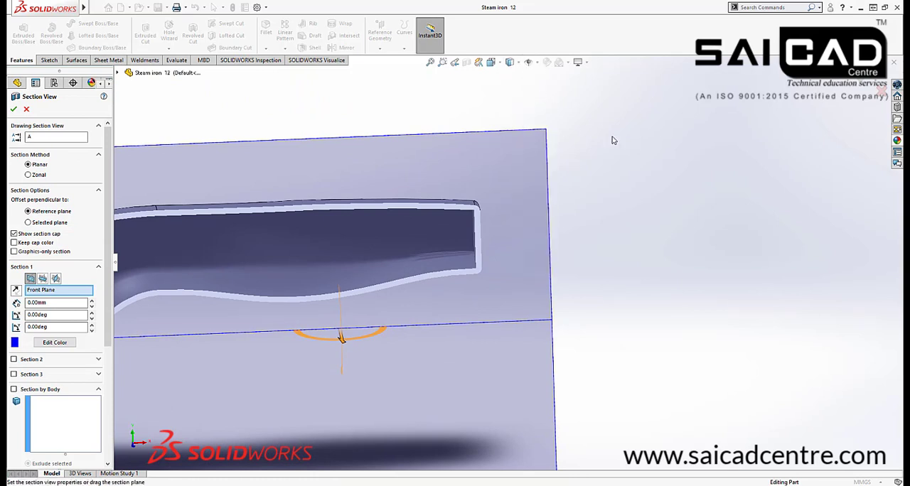
{"action": "left_click", "coordinate": [530, 64]}
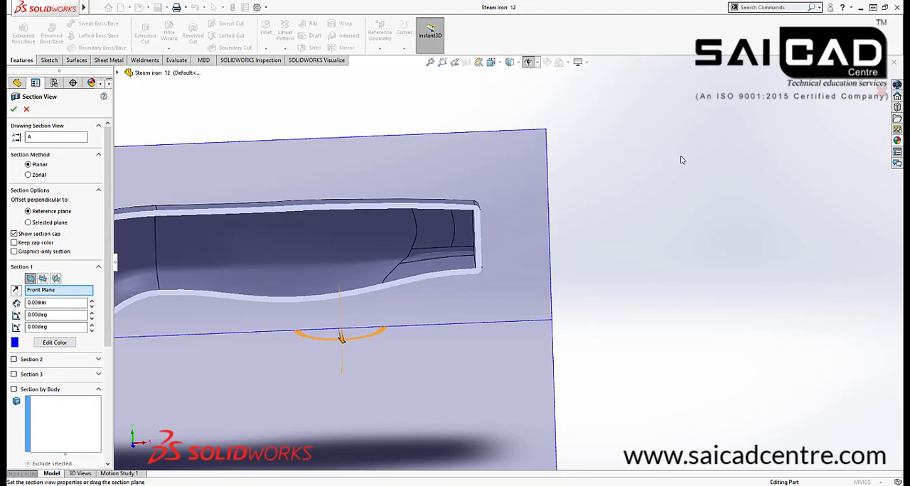
Examine the inner face boundaries and narrow corner strip inside the sectioned handle end
{"action": "middle_click_drag", "start_coordinate": [680, 160], "coordinate": [527, 87]}
{"action": "scroll", "coordinate": [355, 310], "scroll_direction": "down", "scroll_amount": 5}
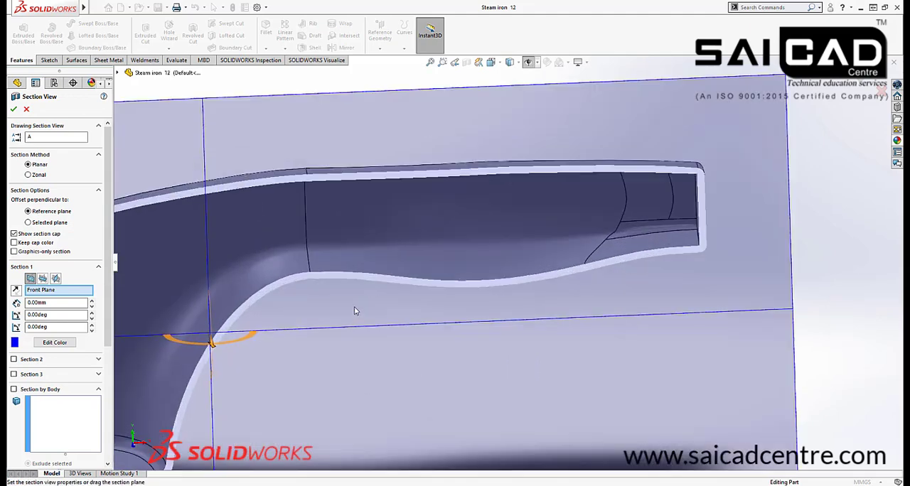
{"action": "middle_click_drag", "start_coordinate": [550, 235], "coordinate": [569, 256]}
{"action": "scroll", "coordinate": [561, 259], "scroll_direction": "up", "scroll_amount": 5}
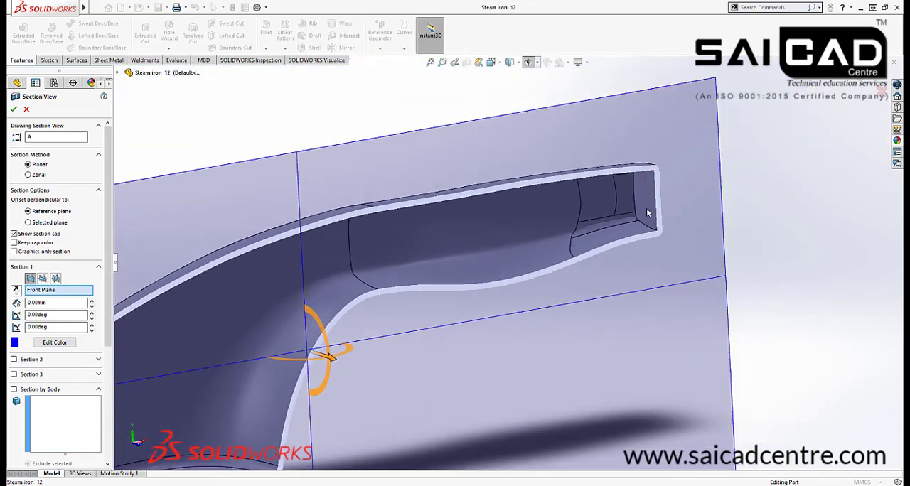
{"action": "scroll", "coordinate": [544, 274], "scroll_direction": "down", "scroll_amount": 6}
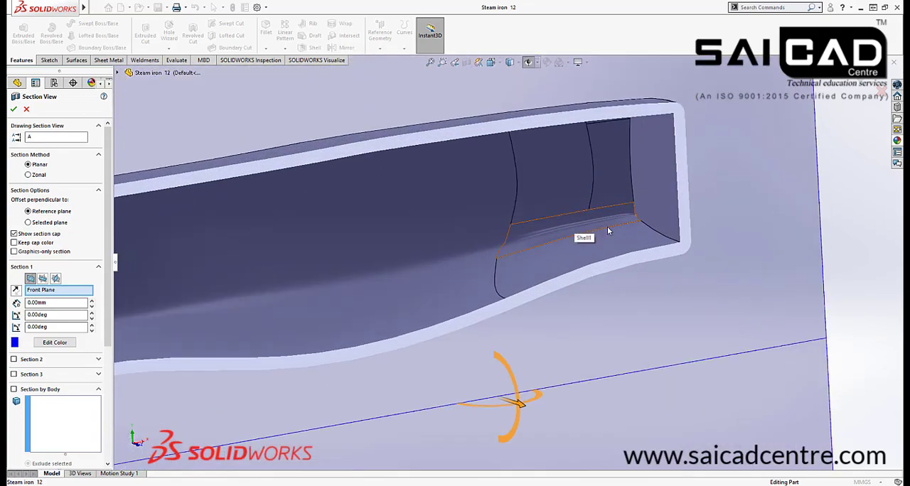
{"action": "scroll", "coordinate": [579, 231], "scroll_direction": "up", "scroll_amount": 3}
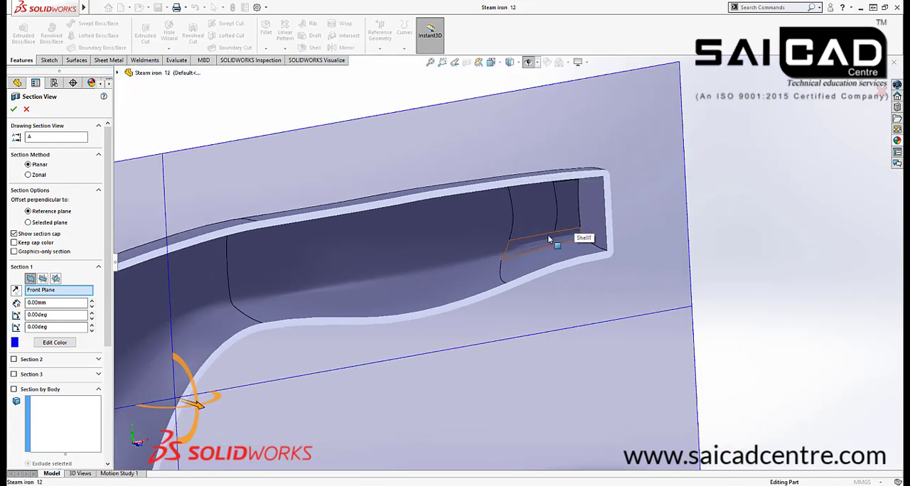
{"action": "scroll", "coordinate": [581, 238], "scroll_direction": "up", "scroll_amount": 6}
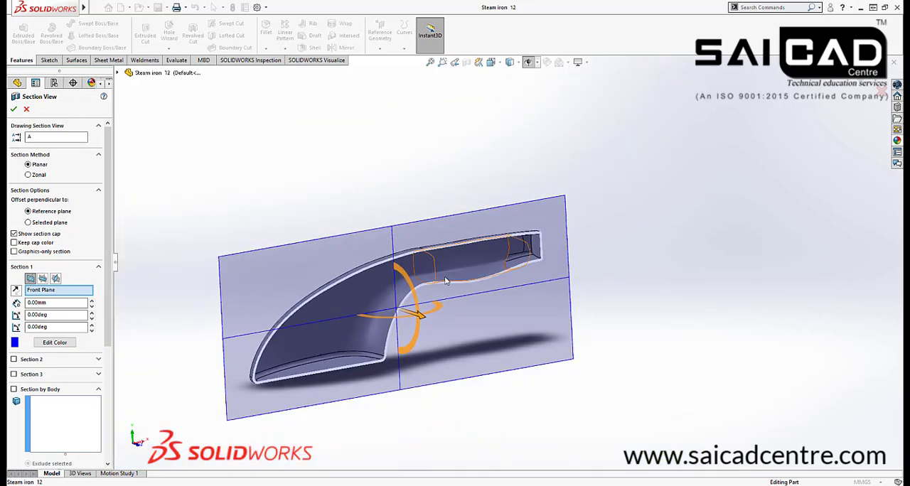
Accept the Front Plane section view with the iron's whole interior in view
{"action": "scroll", "coordinate": [441, 275], "scroll_direction": "down", "scroll_amount": 2}
{"action": "scroll", "coordinate": [568, 250], "scroll_direction": "up", "scroll_amount": 4}
{"action": "middle_click_drag", "start_coordinate": [359, 328], "coordinate": [337, 338]}
{"action": "scroll", "coordinate": [401, 310], "scroll_direction": "down", "scroll_amount": 3}
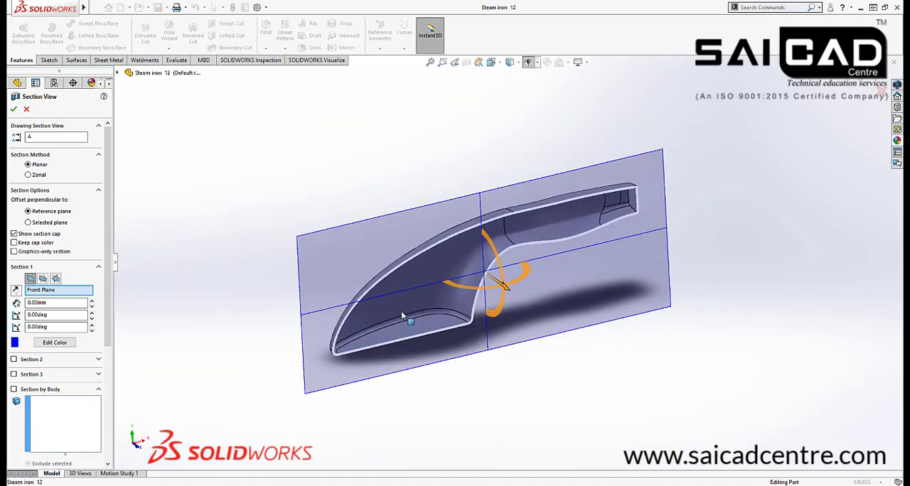
{"action": "left_click", "coordinate": [860, 82]}
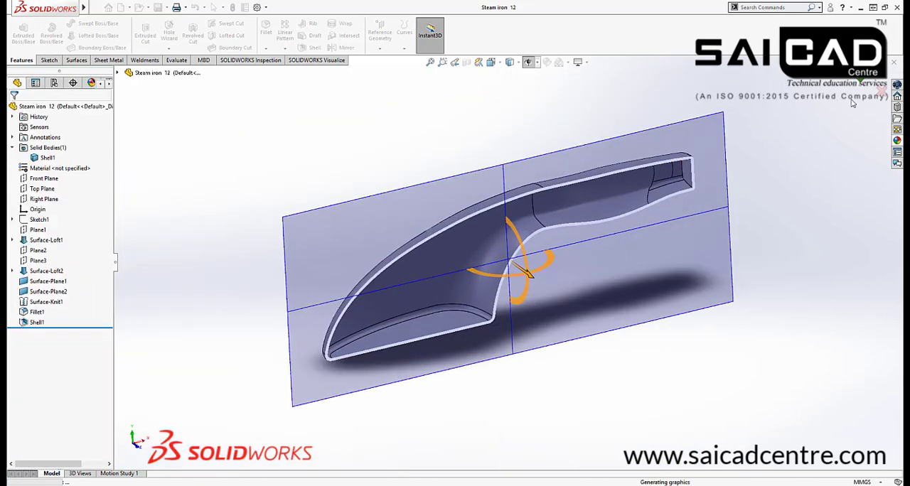
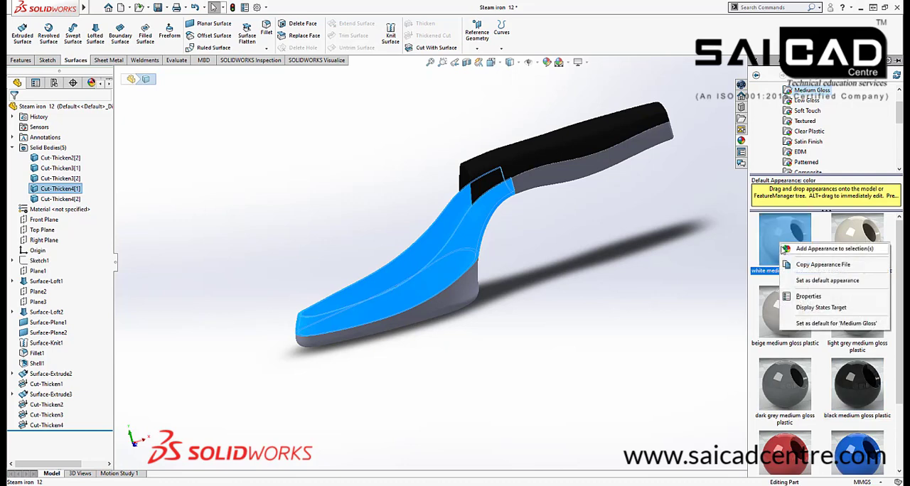
Apply the cream medium gloss plastic appearance to the Cut-Thicken4[1] body
{"action": "right_click", "coordinate": [854, 233]}
{"action": "left_click", "coordinate": [840, 239]}
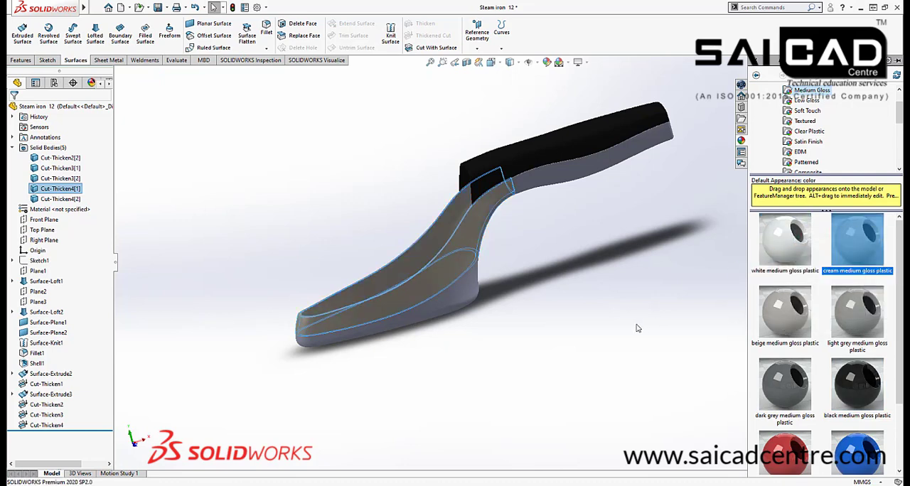
{"action": "left_click", "coordinate": [630, 327]}
{"action": "mouse_move", "coordinate": [542, 325]}
{"action": "middle_mouse_down"}
{"action": "mouse_move", "coordinate": [512, 303]}
{"action": "mouse_move", "coordinate": [548, 315]}
{"action": "middle_mouse_up"}
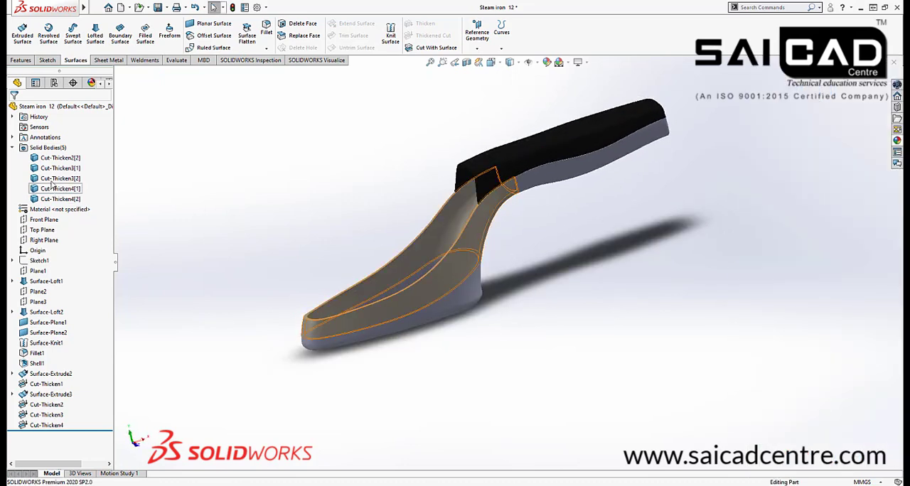
Apply the blue medium gloss plastic appearance to the Cut-Thicken4[1] middle body of the iron
{"action": "left_click", "coordinate": [415, 210]}
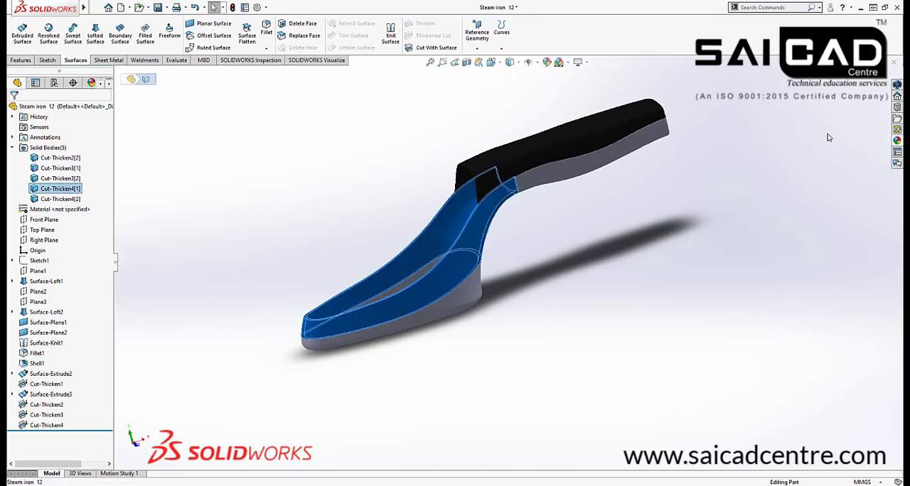
{"action": "left_click", "coordinate": [897, 140]}
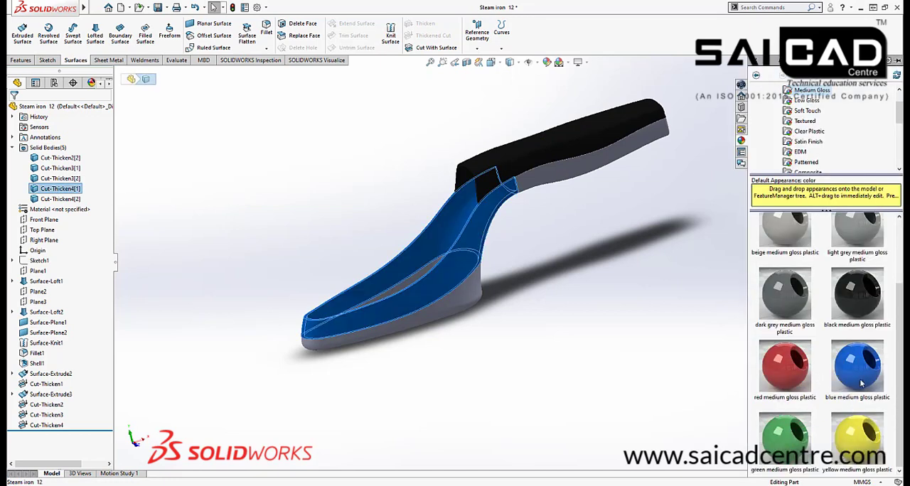
{"action": "right_click", "coordinate": [861, 373]}
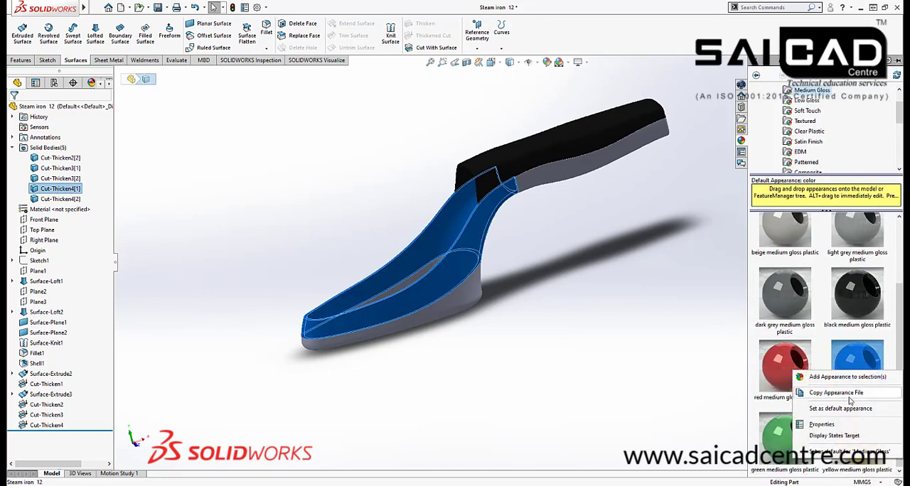
{"action": "left_click", "coordinate": [827, 377]}
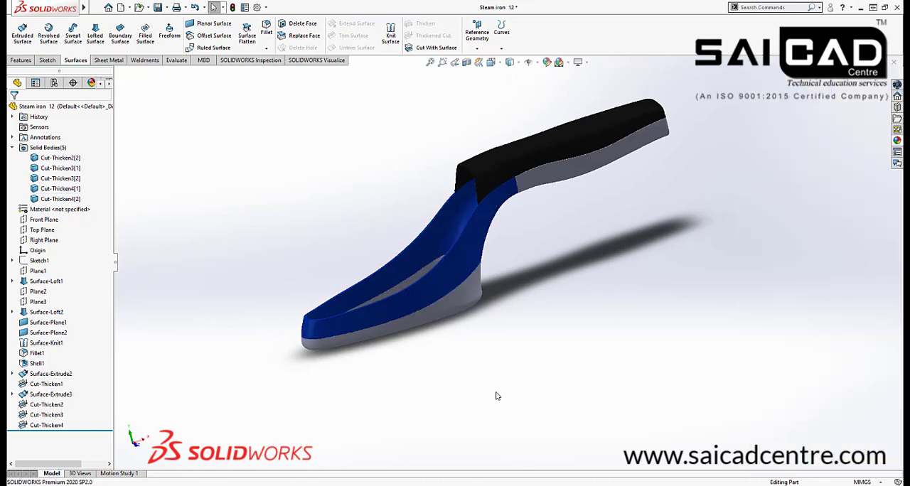
{"action": "left_click", "coordinate": [436, 364]}
{"action": "middle_click_drag", "start_coordinate": [437, 364], "coordinate": [448, 364]}
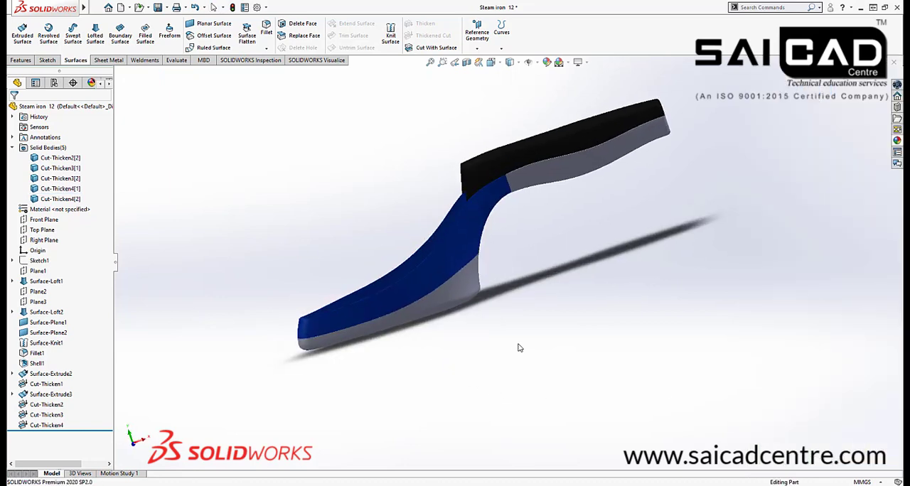
Apply the light grey low gloss plastic appearance to the base body Cut-Thicken2[2] and the lower handle body Cut-Thicken4[2]
{"action": "left_click", "coordinate": [543, 169]}
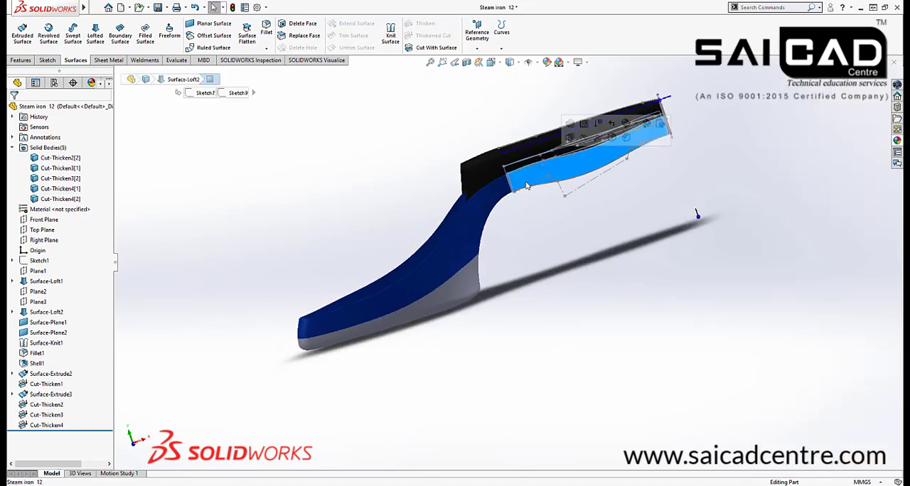
{"action": "left_click", "coordinate": [570, 291]}
{"action": "middle_click_drag", "start_coordinate": [530, 300], "coordinate": [521, 282]}
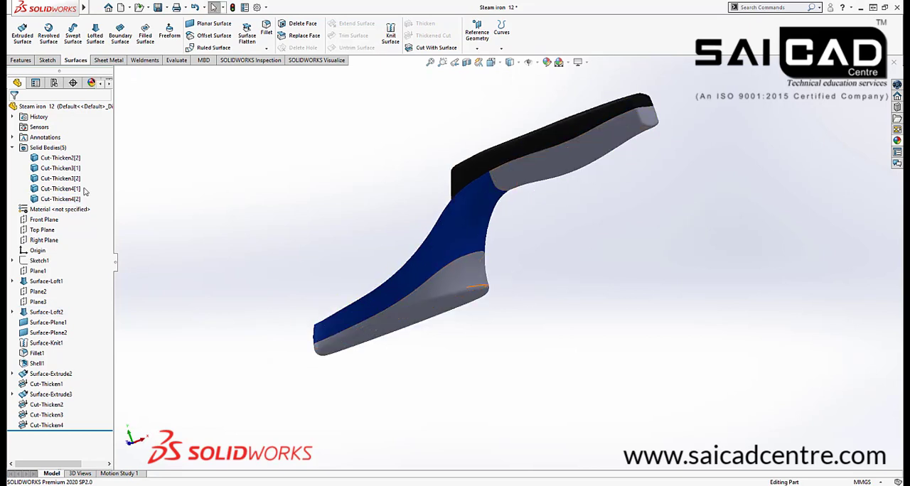
{"action": "left_click", "coordinate": [61, 199]}
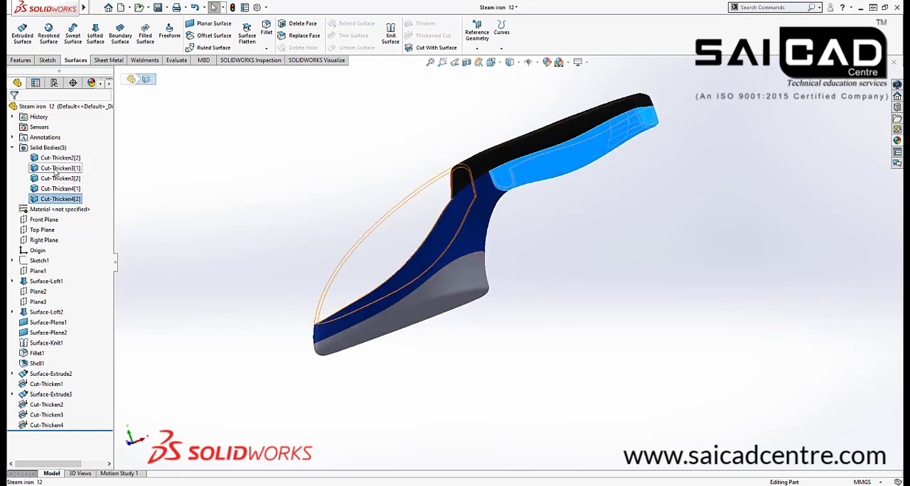
{"action": "left_click", "coordinate": [60, 158], "text": "ctrl"}
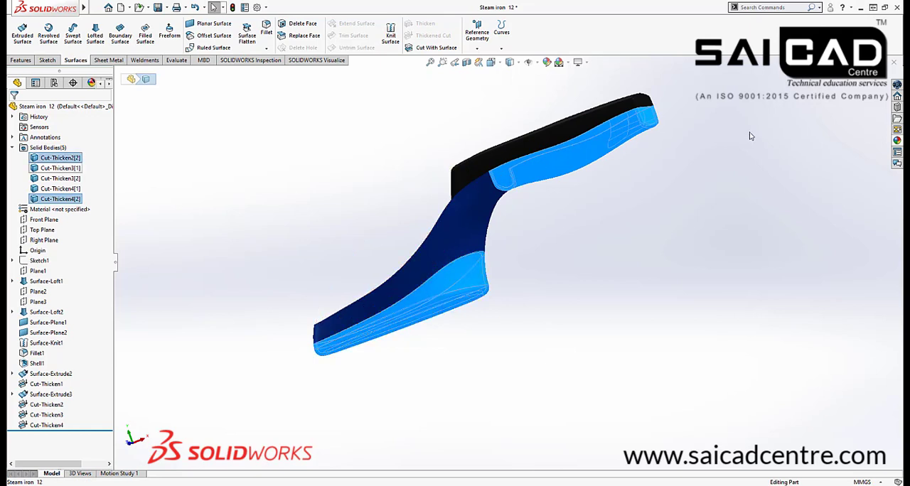
{"action": "left_click", "coordinate": [897, 141]}
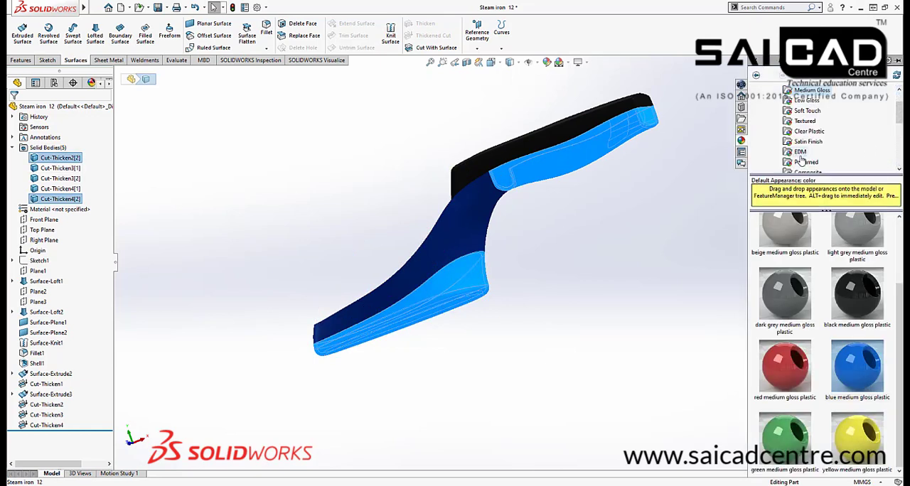
{"action": "left_click", "coordinate": [806, 100]}
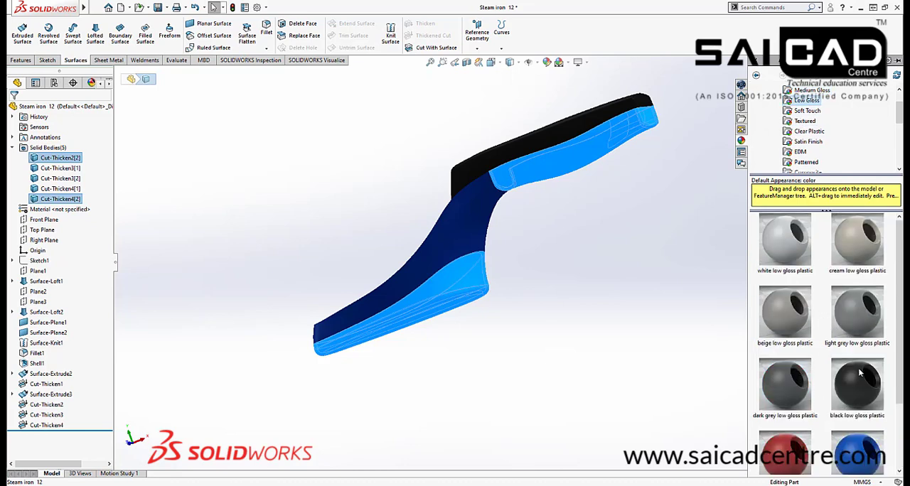
{"action": "right_click", "coordinate": [850, 314]}
{"action": "left_click", "coordinate": [842, 316]}
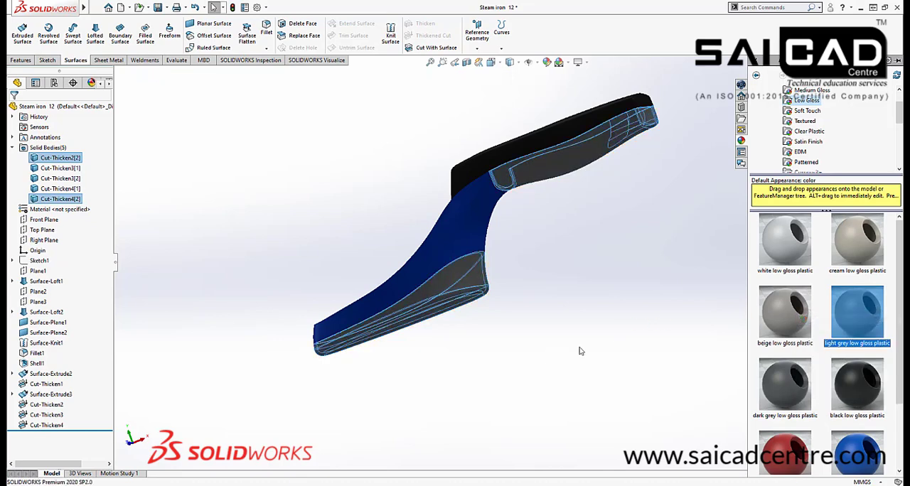
{"action": "middle_click_drag", "start_coordinate": [519, 369], "coordinate": [528, 346]}
Open the body appearance of the clear front cover Cut-Thicken3[1] for editing and set its colour to medium grey
{"action": "left_click", "coordinate": [414, 217]}
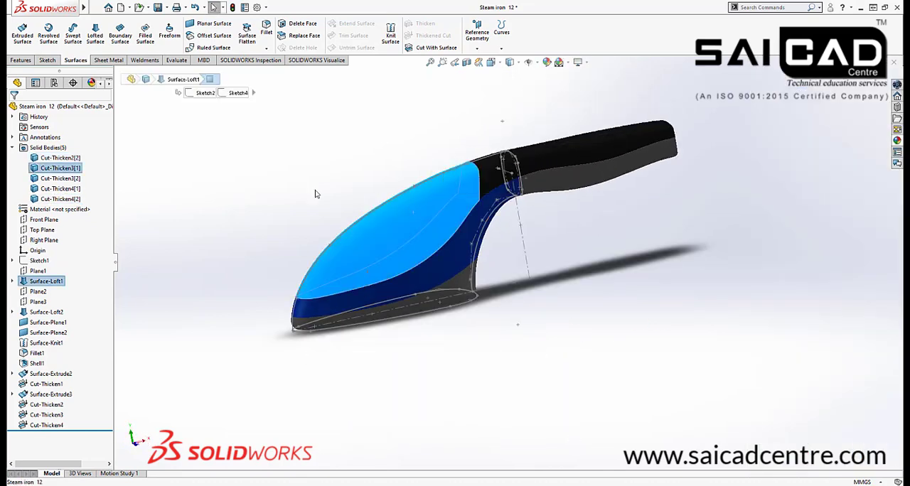
{"action": "right_click", "coordinate": [57, 167]}
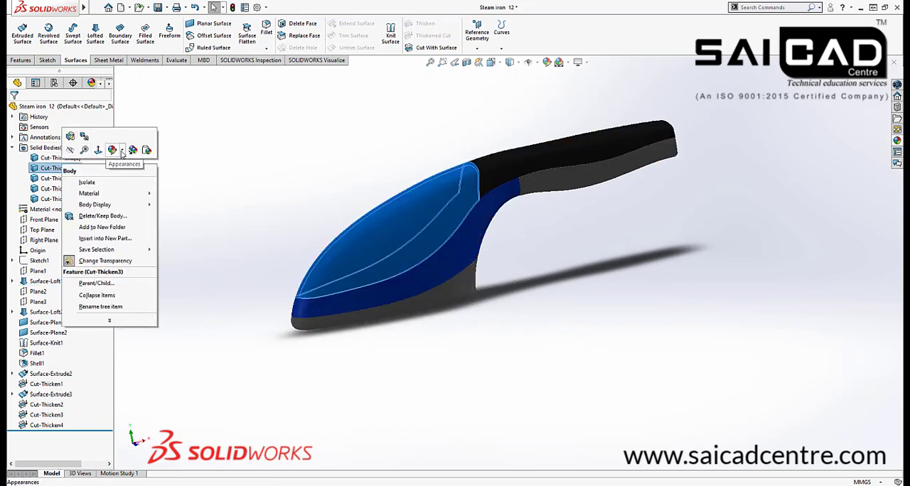
{"action": "left_click", "coordinate": [122, 152]}
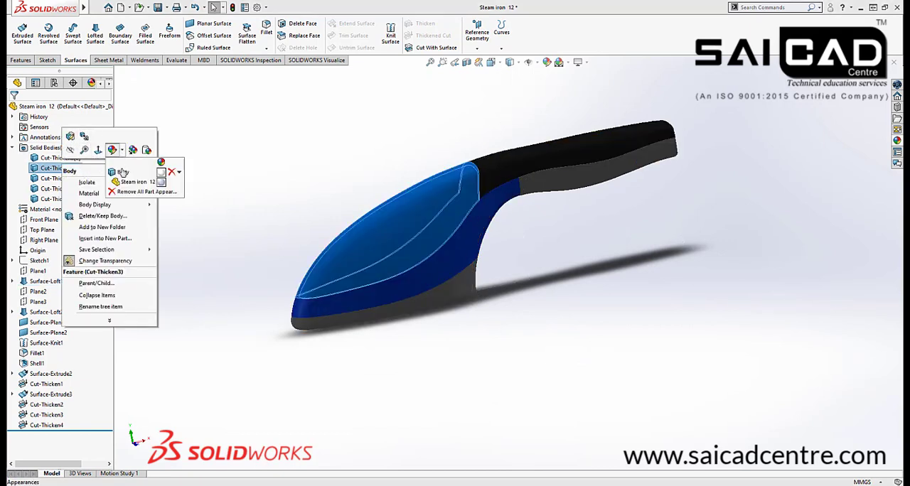
{"action": "left_click", "coordinate": [162, 176]}
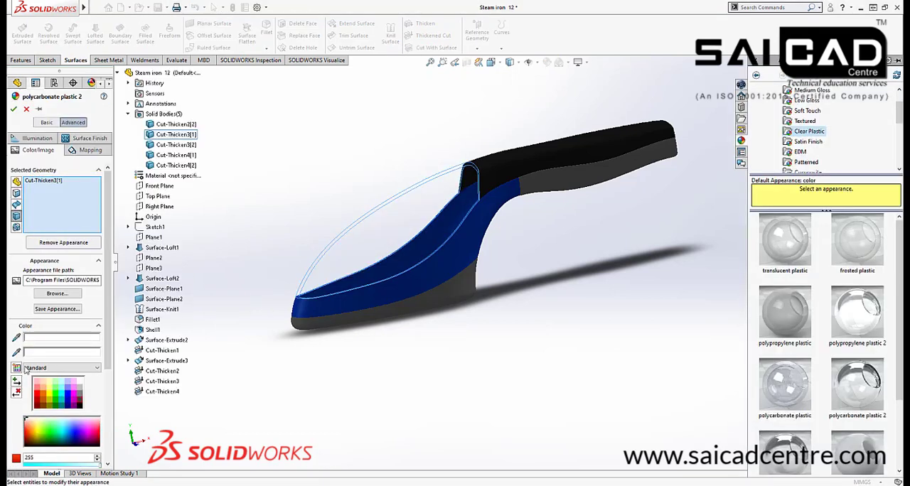
{"action": "left_click", "coordinate": [81, 395]}
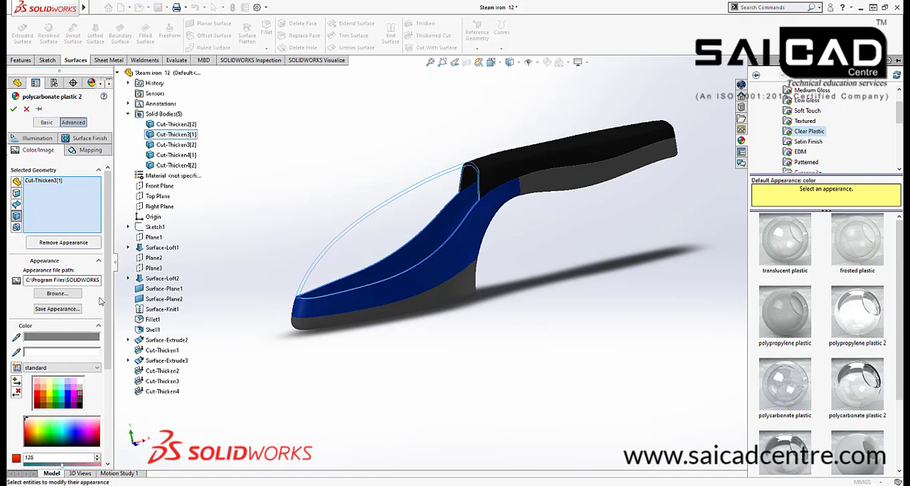
{"action": "scroll", "coordinate": [101, 282], "scroll_direction": "down", "scroll_amount": 3}
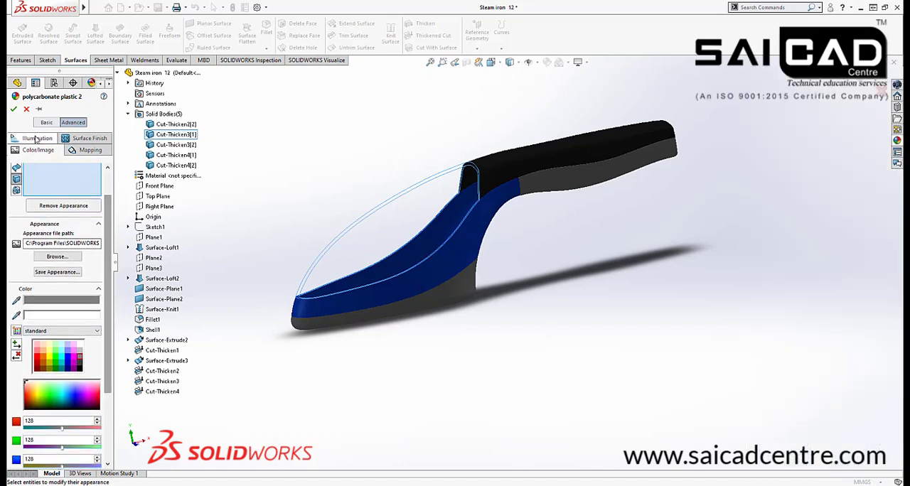
Set the cover appearance's diffuse, specular and reflection amounts to 0 and its transparent amount to about 0.5
{"action": "left_click", "coordinate": [37, 137]}
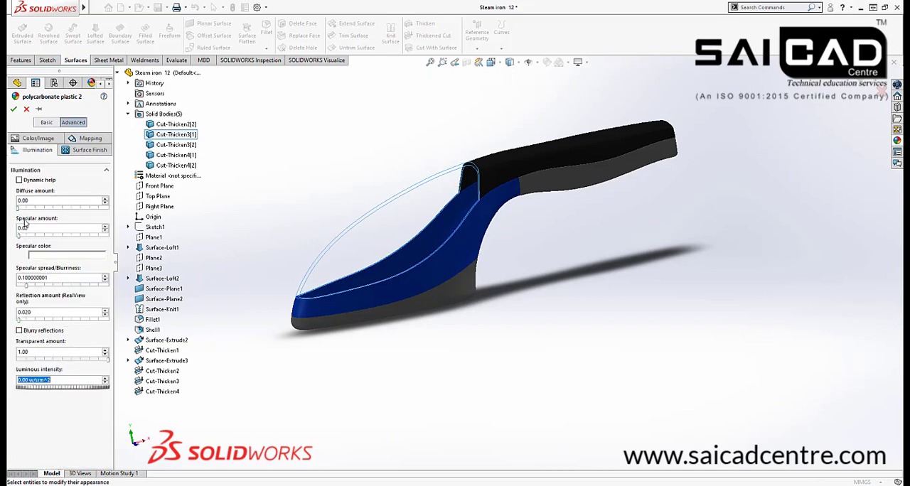
{"action": "left_click_drag", "start_coordinate": [19, 207], "coordinate": [9, 209]}
{"action": "left_click", "coordinate": [44, 360]}
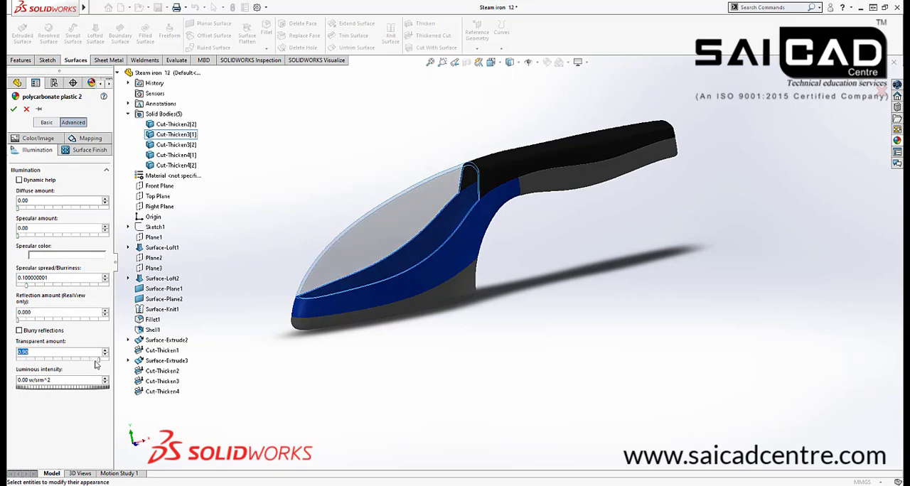
{"action": "left_click_drag", "start_coordinate": [101, 364], "coordinate": [70, 362]}
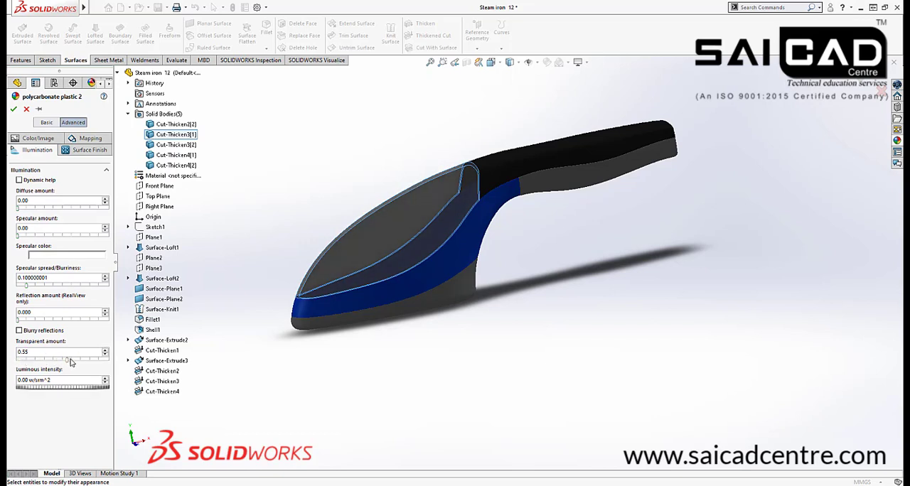
{"action": "middle_click_drag", "start_coordinate": [330, 358], "coordinate": [242, 319]}
Try cyan, teal, orange and red on the front cover, settle on light grey, and accept the appearance
{"action": "left_click", "coordinate": [49, 140]}
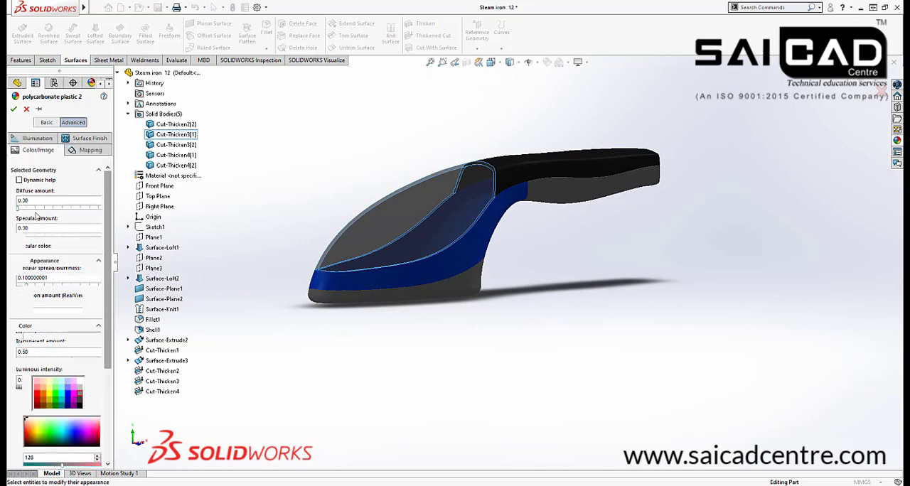
{"action": "left_click", "coordinate": [60, 390]}
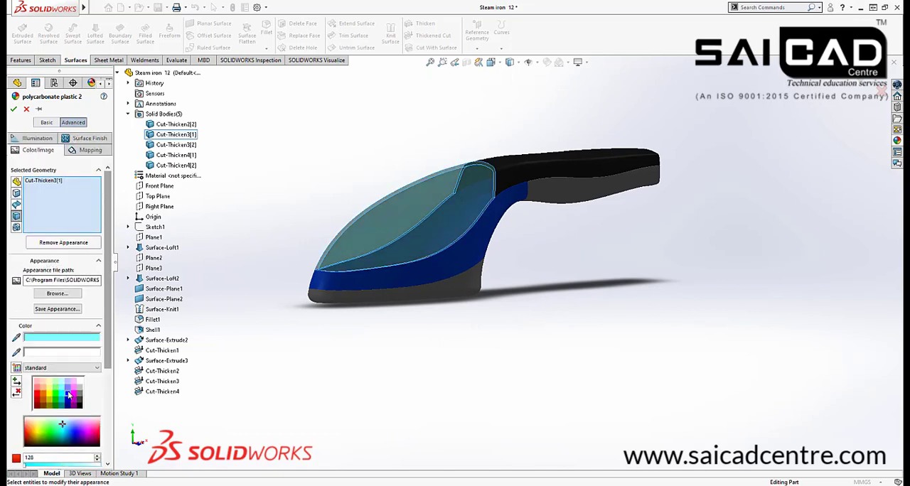
{"action": "left_click", "coordinate": [68, 399]}
{"action": "left_click", "coordinate": [56, 402]}
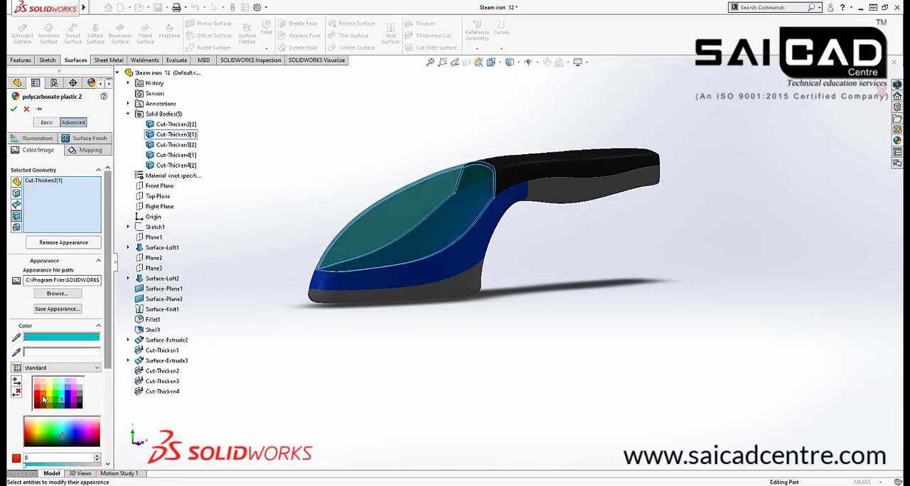
{"action": "left_click", "coordinate": [42, 388]}
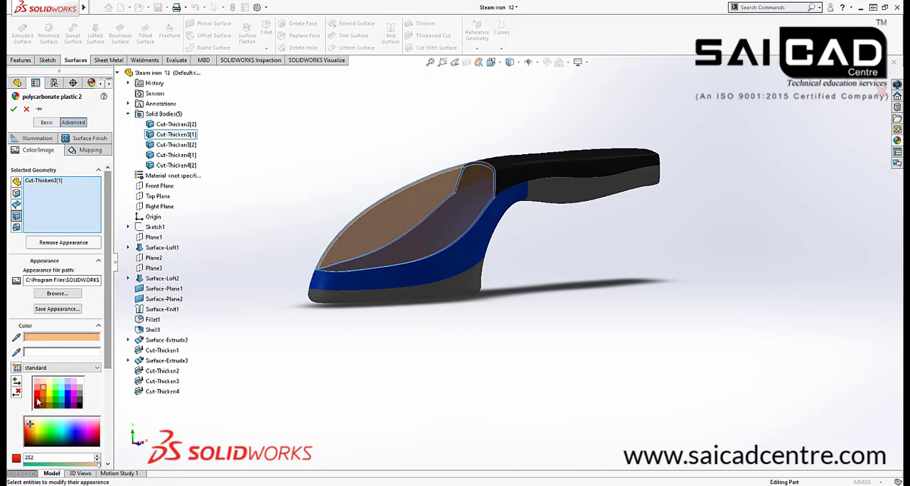
{"action": "left_click", "coordinate": [37, 400]}
{"action": "left_click", "coordinate": [79, 383]}
{"action": "left_click", "coordinate": [79, 388]}
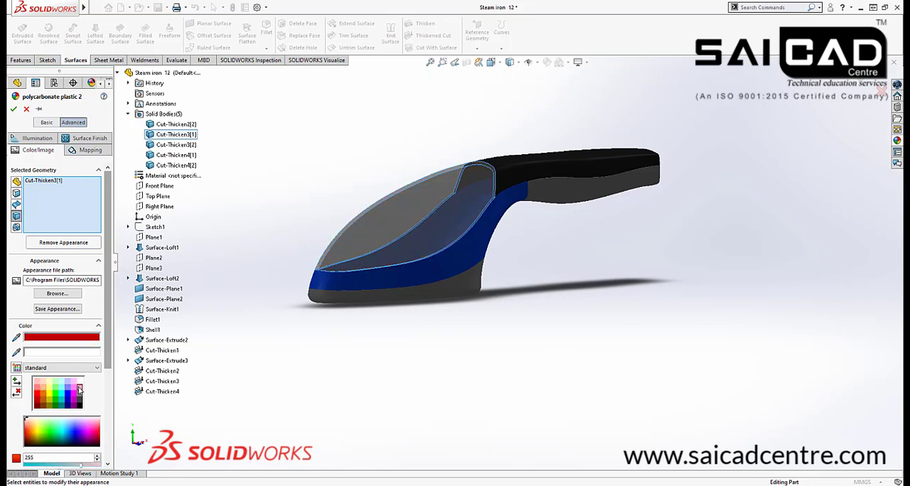
{"action": "left_click", "coordinate": [13, 108]}
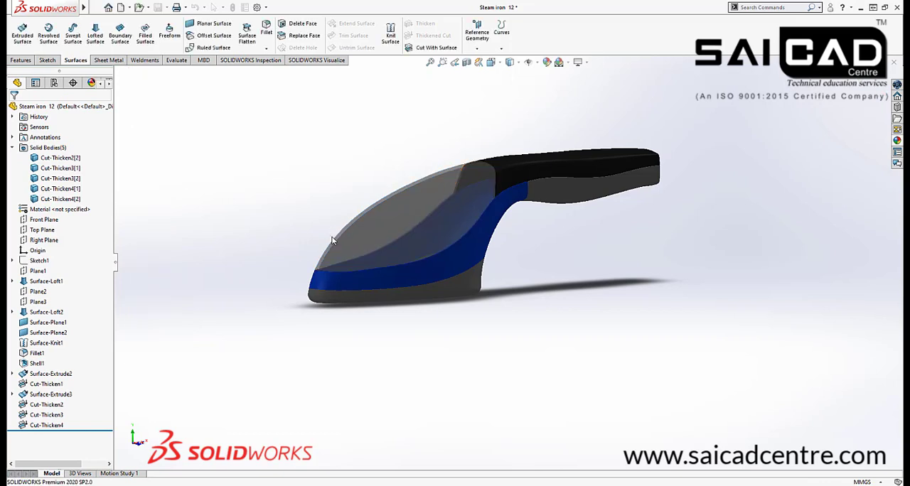
Open the body appearance of the blue middle body Cut-Thicken4[1] for editing
{"action": "middle_click_drag", "start_coordinate": [332, 240], "coordinate": [291, 236]}
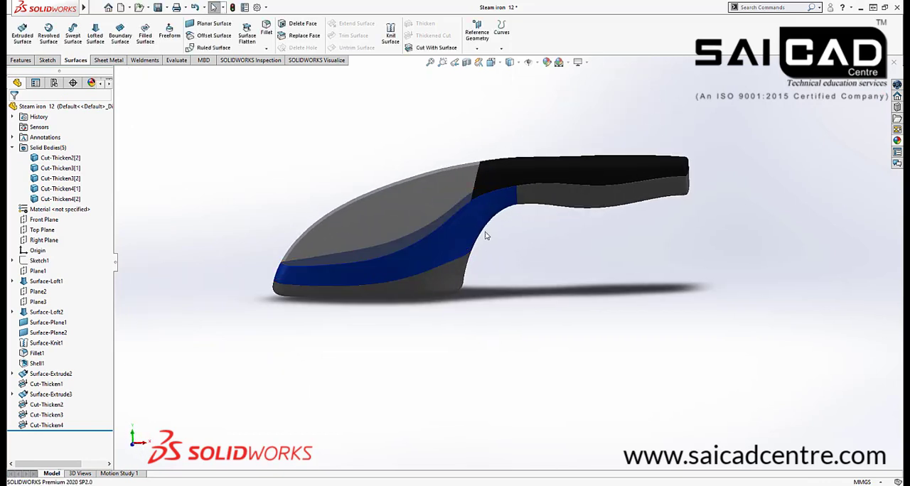
{"action": "mouse_move", "coordinate": [566, 263]}
{"action": "middle_mouse_down"}
{"action": "mouse_move", "coordinate": [530, 230]}
{"action": "mouse_move", "coordinate": [554, 252]}
{"action": "middle_mouse_up"}
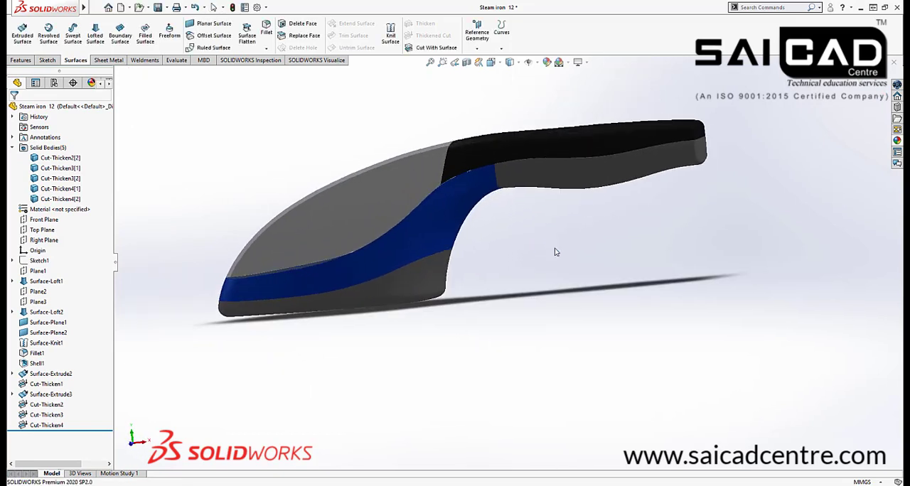
{"action": "left_click", "coordinate": [446, 208]}
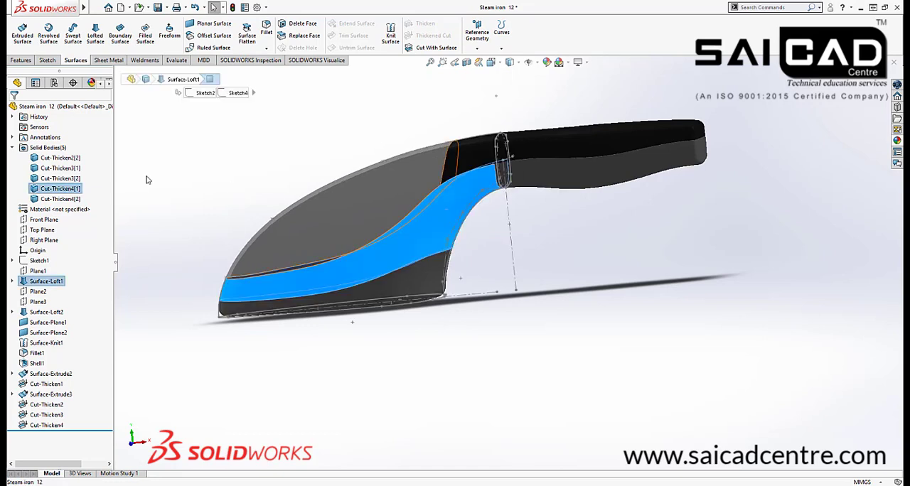
{"action": "right_click", "coordinate": [78, 186]}
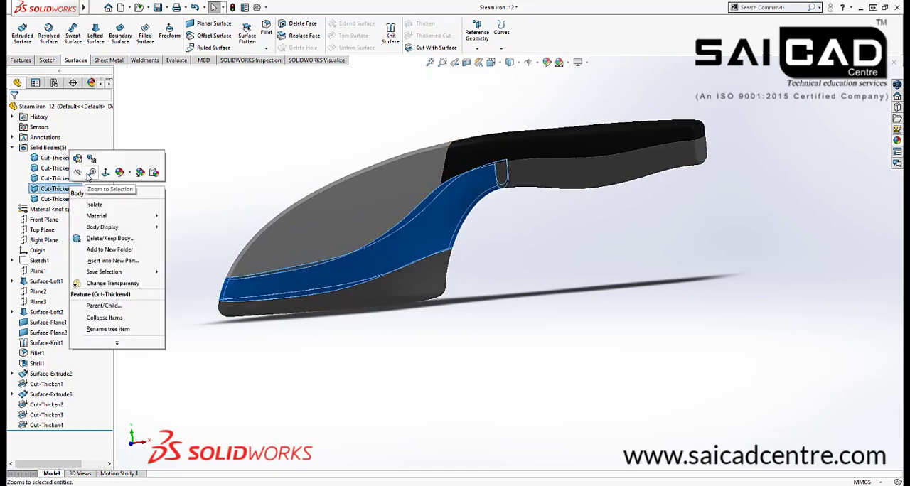
{"action": "left_click", "coordinate": [132, 174]}
{"action": "left_click", "coordinate": [171, 199]}
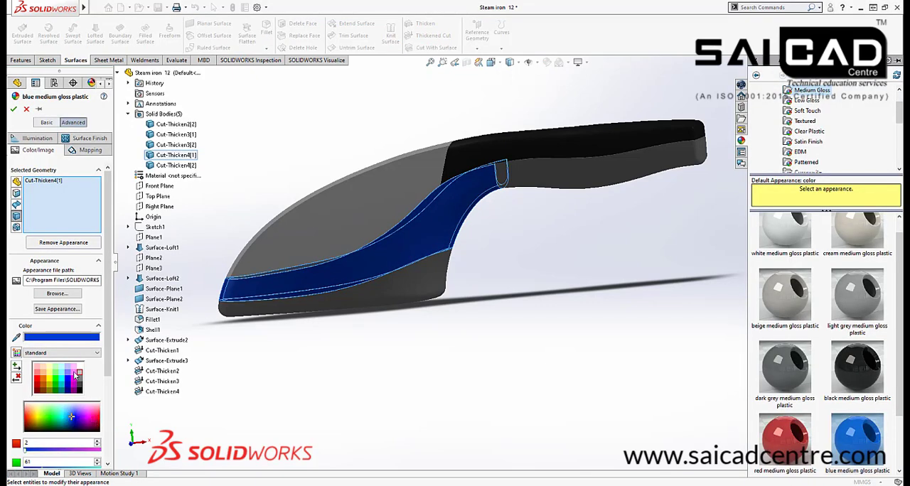
Try purple, yellow, red and teal as colours for the middle body Cut-Thicken4[1]
{"action": "left_click", "coordinate": [74, 374]}
{"action": "left_click", "coordinate": [69, 373]}
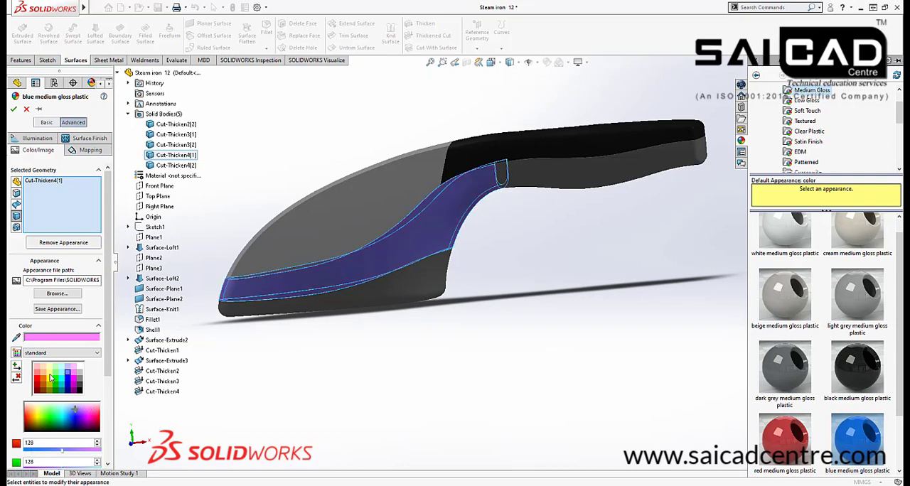
{"action": "left_click", "coordinate": [48, 371]}
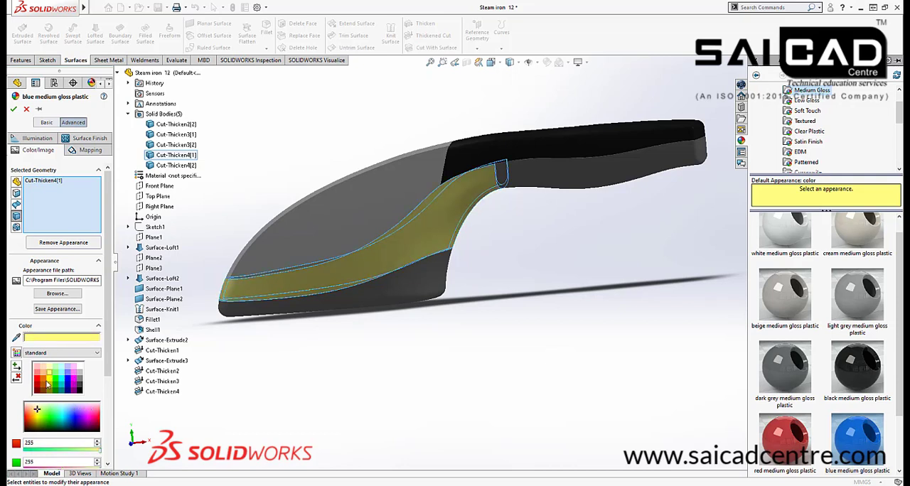
{"action": "left_click", "coordinate": [43, 373]}
{"action": "left_click", "coordinate": [37, 374]}
{"action": "left_click", "coordinate": [37, 380]}
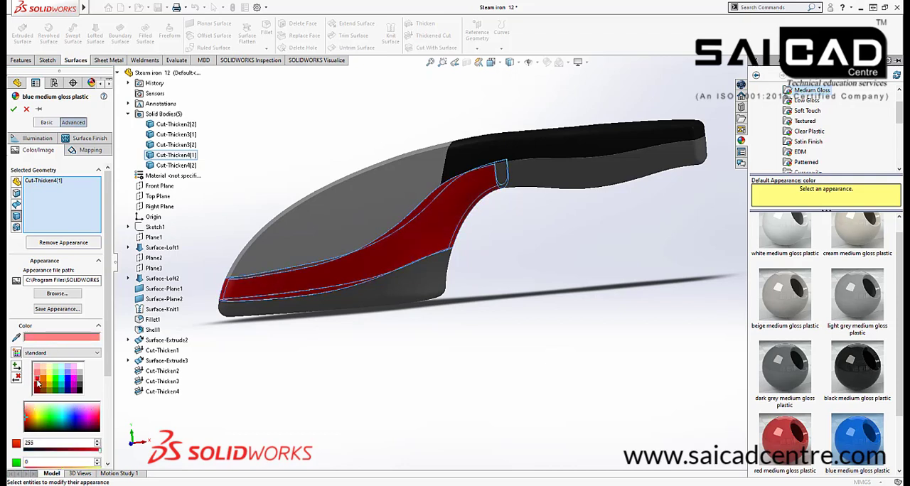
{"action": "left_click", "coordinate": [64, 384]}
{"action": "left_click", "coordinate": [62, 378]}
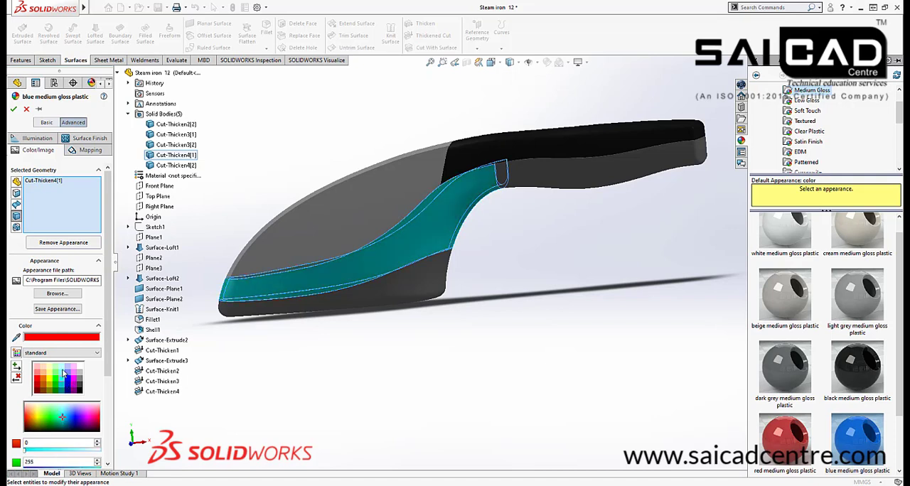
Try pink and pale green on the middle body, settle on the stronger light green, and accept the appearance
{"action": "left_click", "coordinate": [62, 372]}
{"action": "left_click", "coordinate": [72, 371]}
{"action": "left_click", "coordinate": [68, 373]}
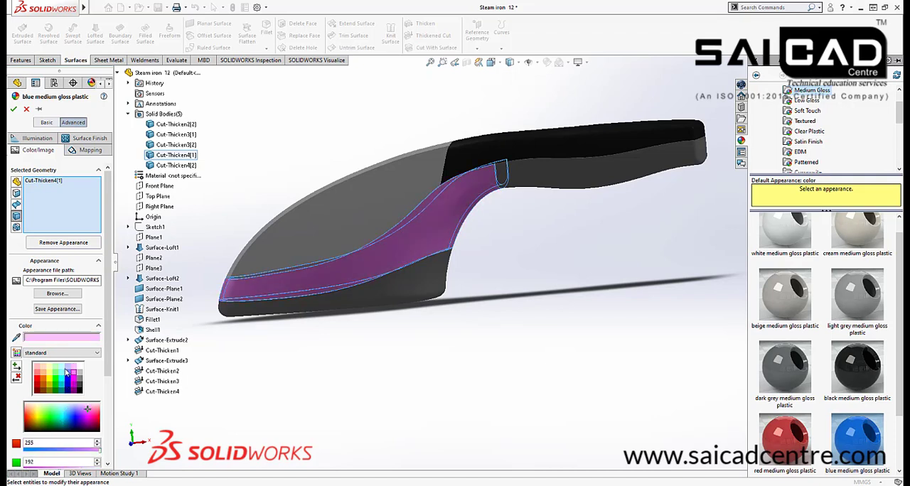
{"action": "left_click", "coordinate": [60, 369]}
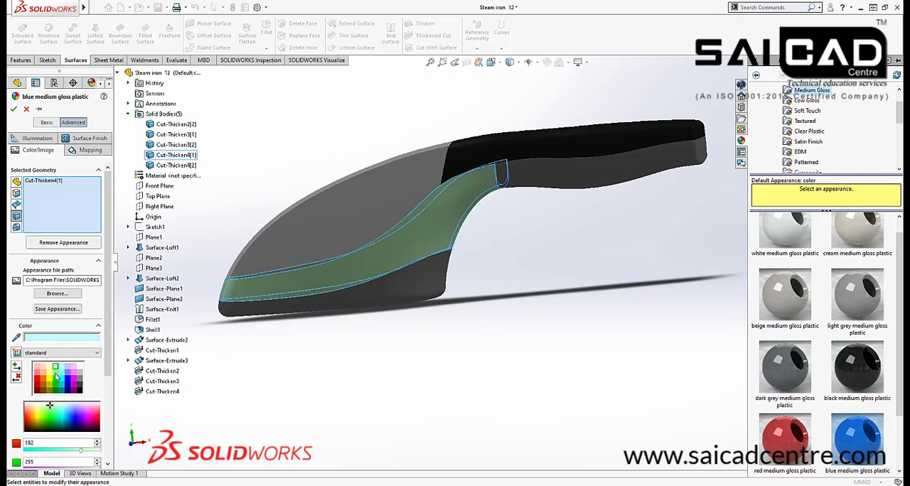
{"action": "left_click", "coordinate": [55, 373]}
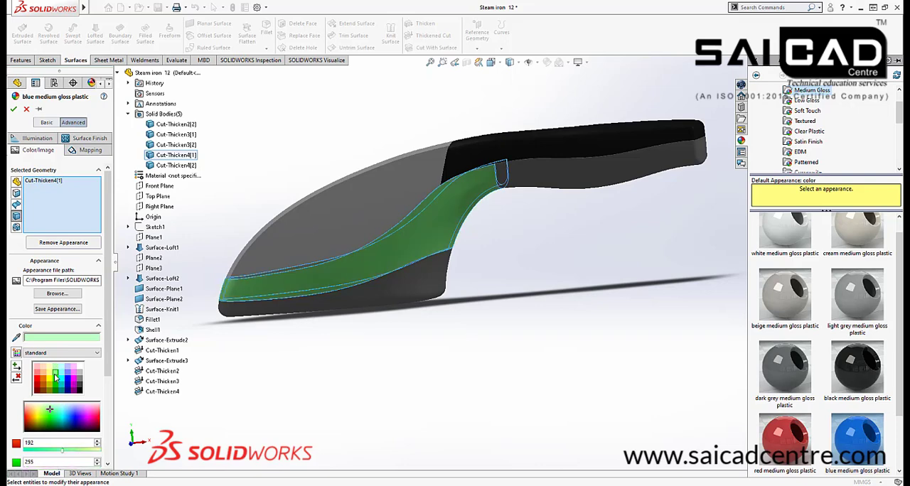
{"action": "left_click", "coordinate": [13, 109]}
Examine the recoloured iron from several angles, including the green middle body and the handle's rear end
{"action": "middle_click_drag", "start_coordinate": [521, 319], "coordinate": [599, 284]}
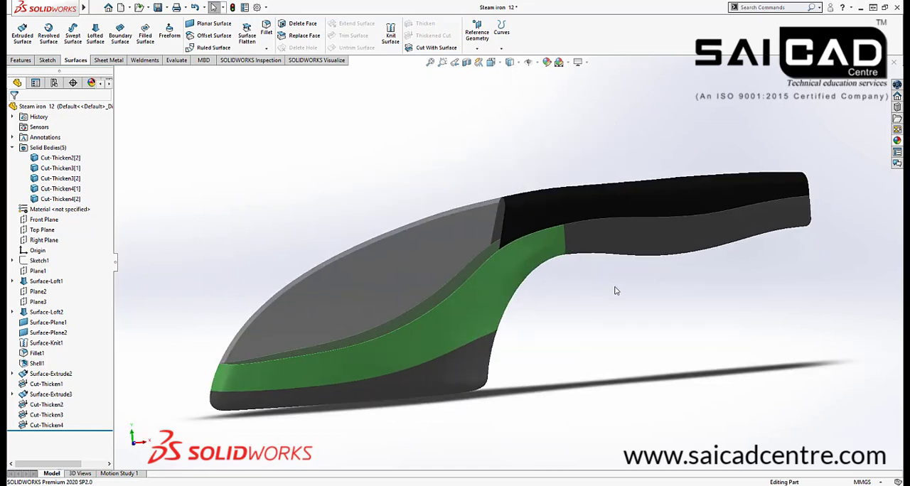
{"action": "scroll", "coordinate": [563, 292], "scroll_direction": "down", "scroll_amount": 2}
{"action": "mouse_move", "coordinate": [644, 302]}
{"action": "middle_mouse_down"}
{"action": "mouse_move", "coordinate": [611, 306]}
{"action": "mouse_move", "coordinate": [636, 318]}
{"action": "middle_mouse_up"}
{"action": "scroll", "coordinate": [551, 292], "scroll_direction": "up", "scroll_amount": 1}
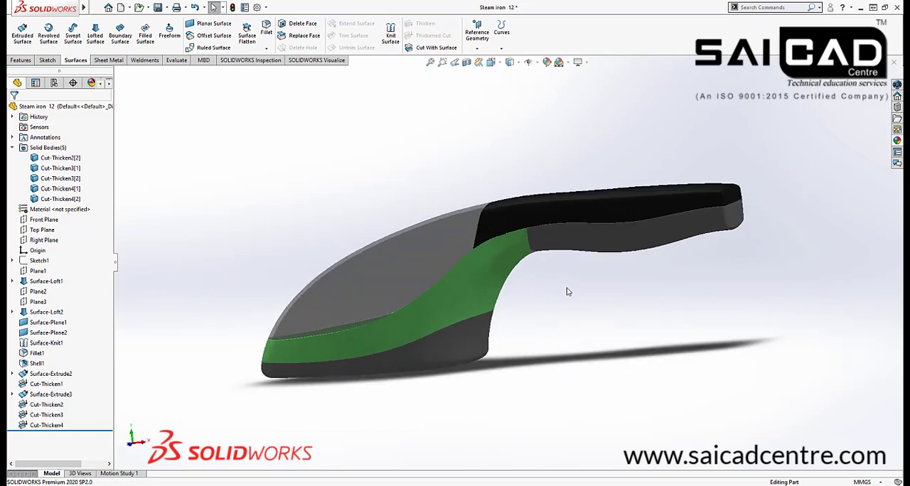
{"action": "mouse_move", "coordinate": [567, 291]}
{"action": "middle_mouse_down"}
{"action": "mouse_move", "coordinate": [570, 302]}
{"action": "mouse_move", "coordinate": [579, 297]}
{"action": "middle_mouse_up"}
{"action": "scroll", "coordinate": [624, 276], "scroll_direction": "up", "scroll_amount": 3}
{"action": "middle_click_drag", "start_coordinate": [617, 273], "coordinate": [589, 289]}
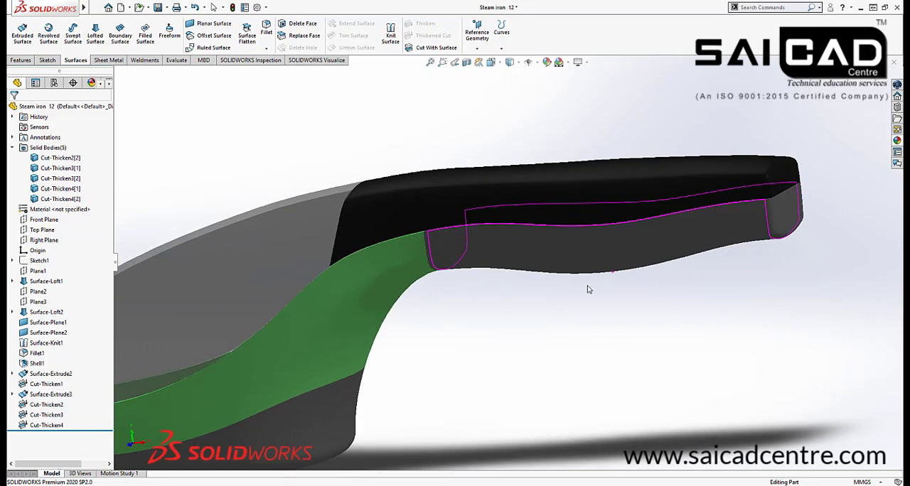
{"action": "left_click", "coordinate": [589, 289]}
{"action": "scroll", "coordinate": [707, 234], "scroll_direction": "down", "scroll_amount": 2}
{"action": "middle_click_drag", "start_coordinate": [751, 217], "coordinate": [585, 223], "text": "ctrl"}
{"action": "scroll", "coordinate": [595, 223], "scroll_direction": "down", "scroll_amount": 1}
{"action": "scroll", "coordinate": [597, 224], "scroll_direction": "up", "scroll_amount": 1}
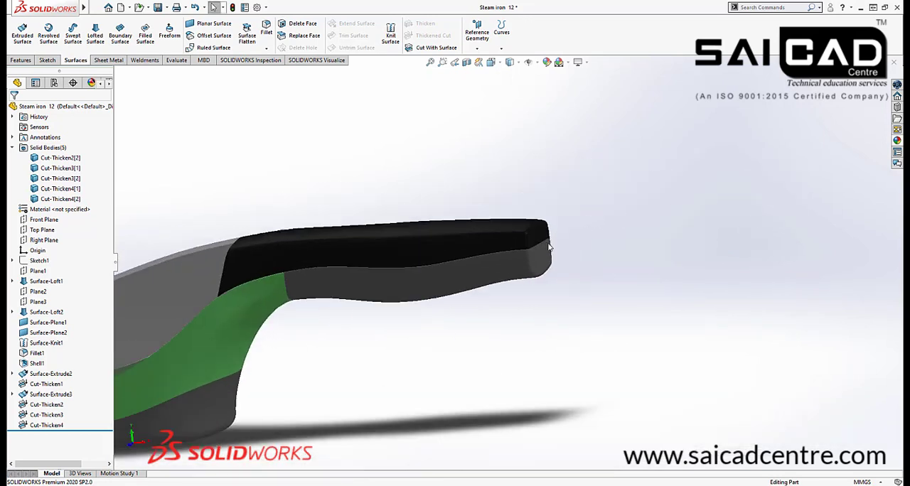
{"action": "scroll", "coordinate": [473, 270], "scroll_direction": "down", "scroll_amount": 2}
{"action": "middle_click_drag", "start_coordinate": [330, 237], "coordinate": [363, 254]}
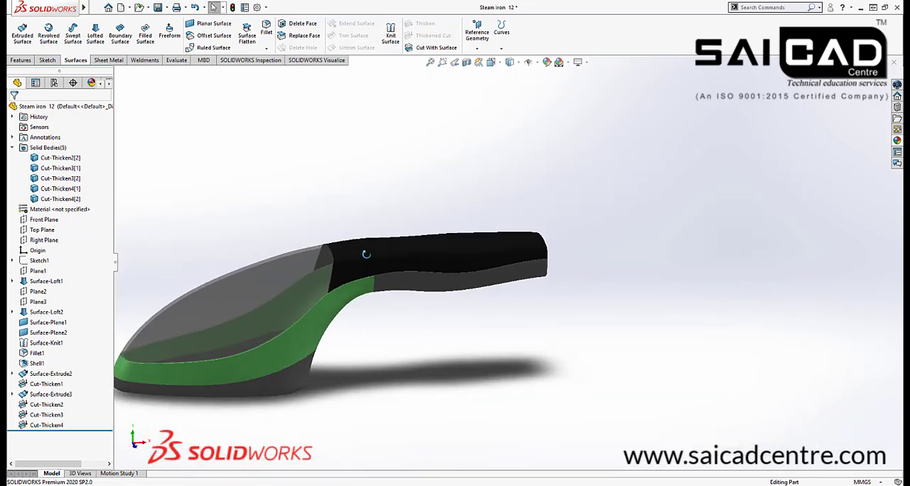
Start a sketch on the Top Plane and draw a circle about 19 mm in diameter over the front of the black handle
{"action": "middle_click_drag", "start_coordinate": [424, 345], "coordinate": [280, 284]}
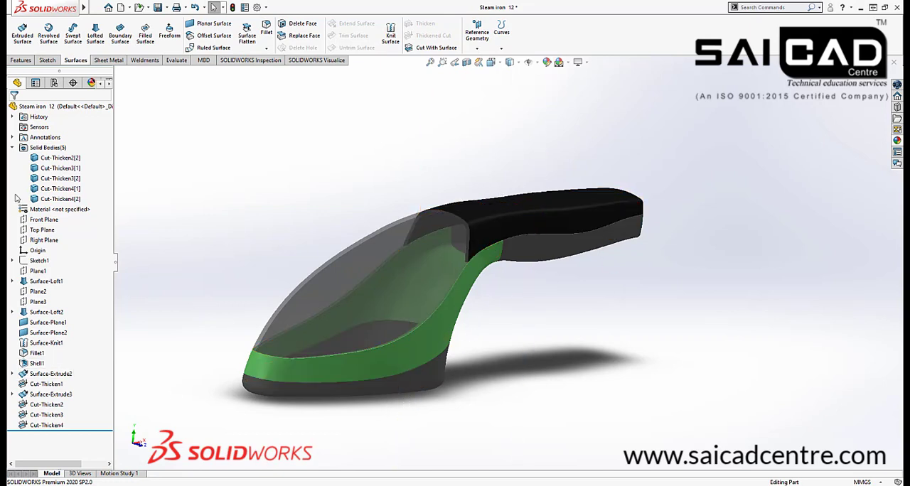
{"action": "left_click", "coordinate": [42, 229]}
{"action": "left_click", "coordinate": [46, 60]}
{"action": "left_click", "coordinate": [20, 31]}
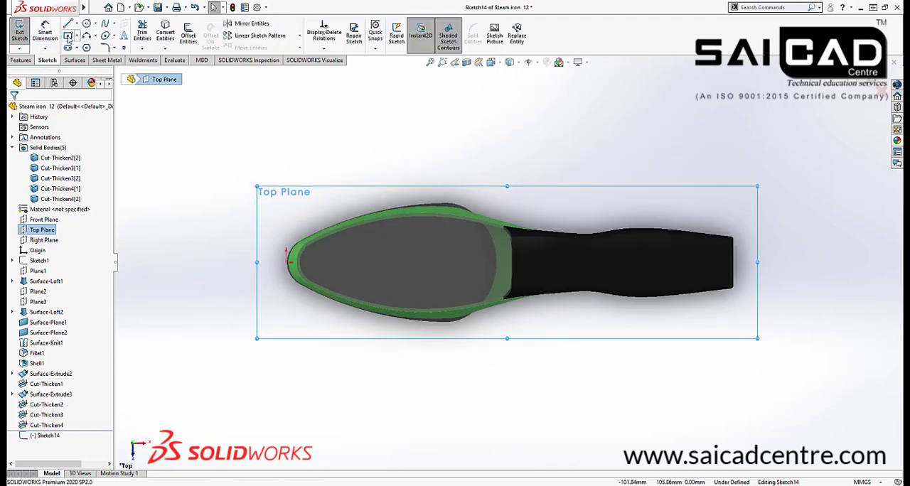
{"action": "left_click", "coordinate": [86, 25]}
{"action": "scroll", "coordinate": [552, 266], "scroll_direction": "down", "scroll_amount": 2}
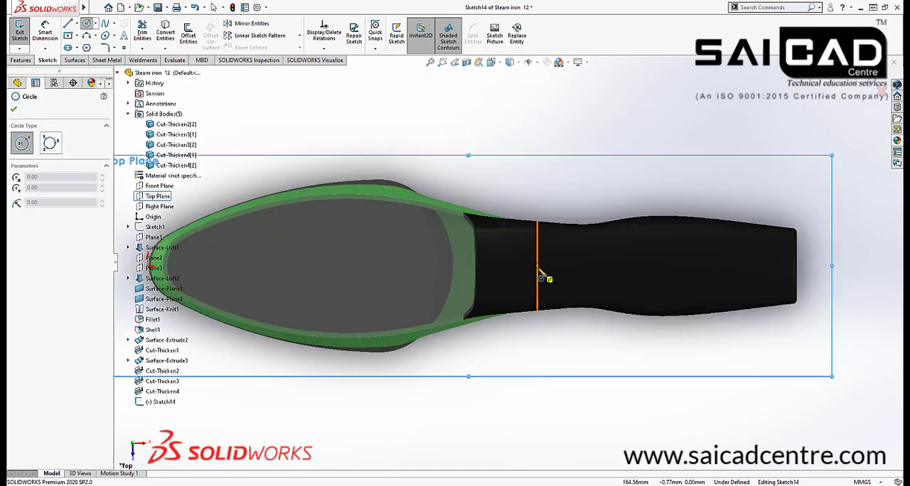
{"action": "left_click", "coordinate": [548, 265]}
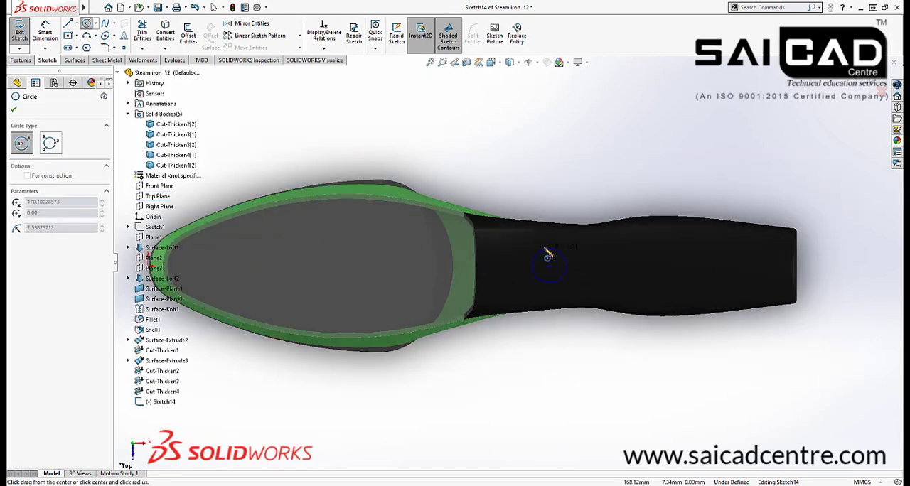
{"action": "left_click", "coordinate": [539, 246]}
Dimension the circle's diameter as 20 mm
{"action": "left_click", "coordinate": [45, 32]}
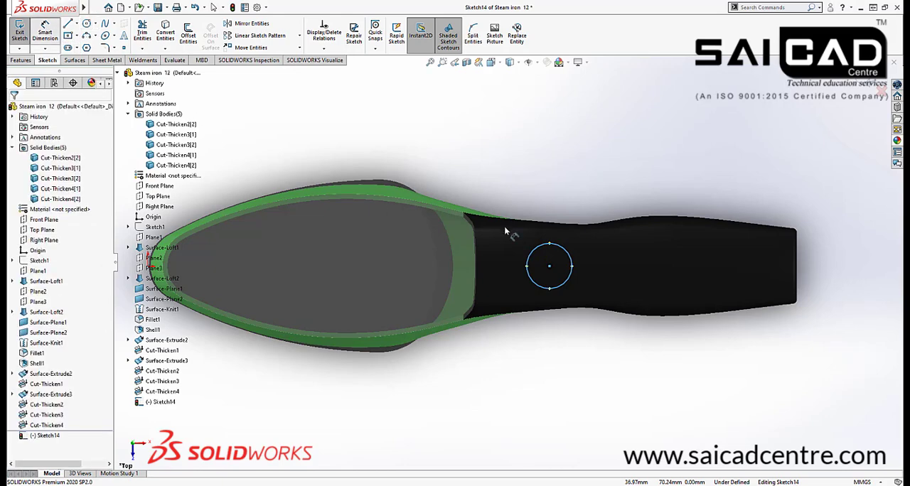
{"action": "left_click", "coordinate": [565, 253]}
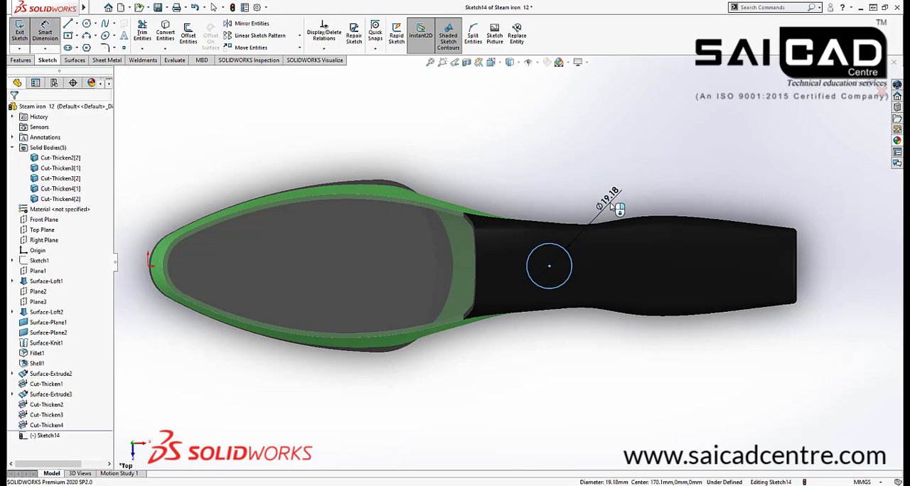
{"action": "left_click", "coordinate": [613, 204]}
{"action": "key", "text": "Return"}
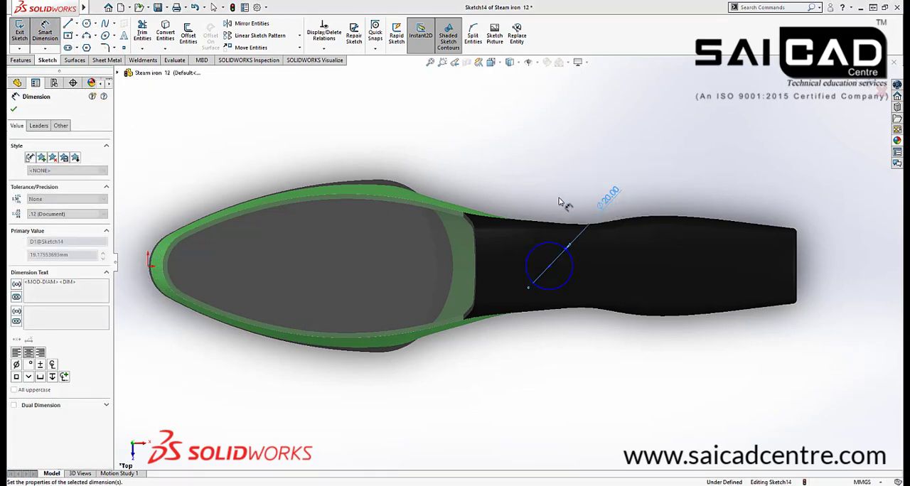
Dimension the horizontal distance from the origin to the circle's centre as 160 mm
{"action": "left_click", "coordinate": [549, 266]}
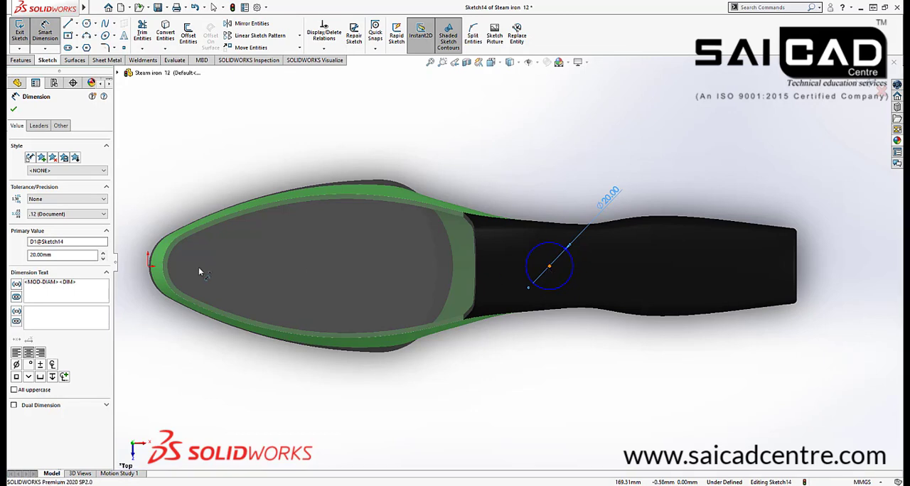
{"action": "left_click", "coordinate": [149, 266]}
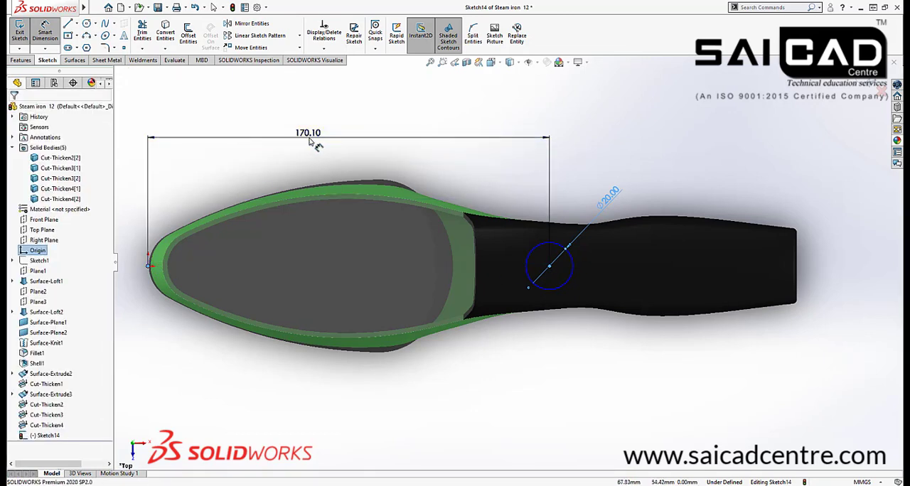
{"action": "left_click", "coordinate": [320, 138]}
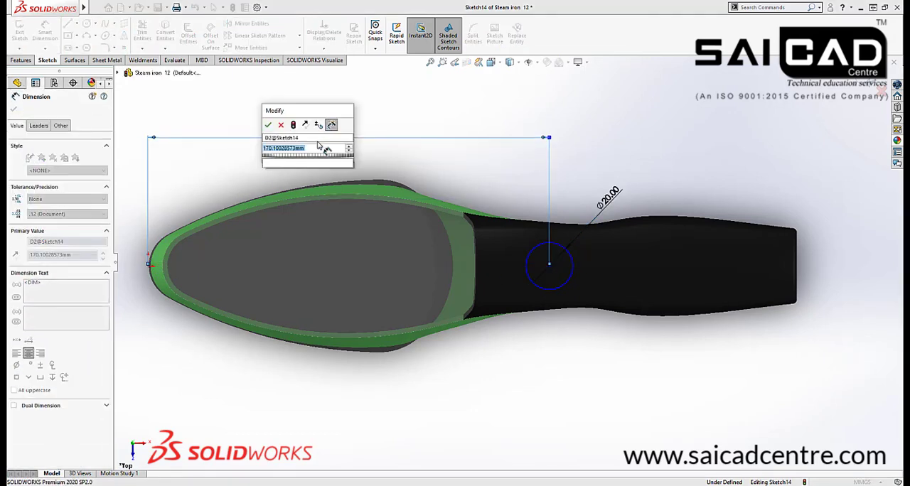
{"action": "type", "text": "160"}
{"action": "key", "text": "Return"}
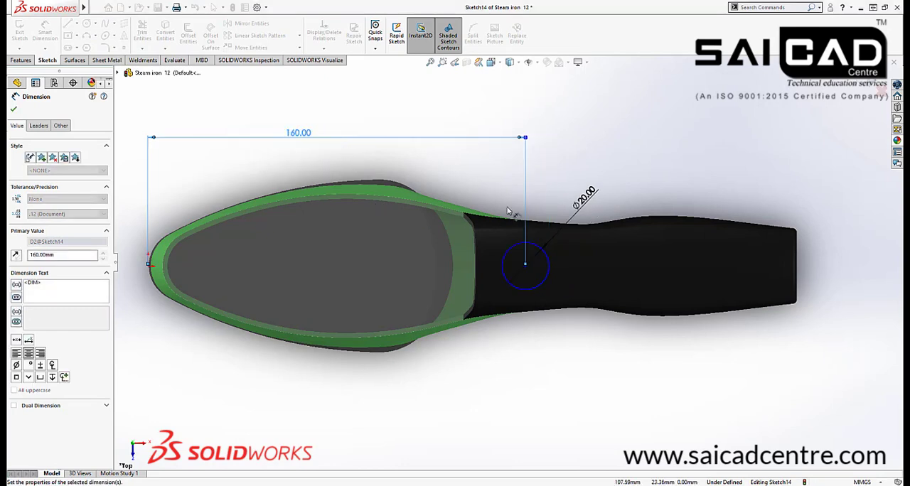
{"action": "key", "text": "Escape"}
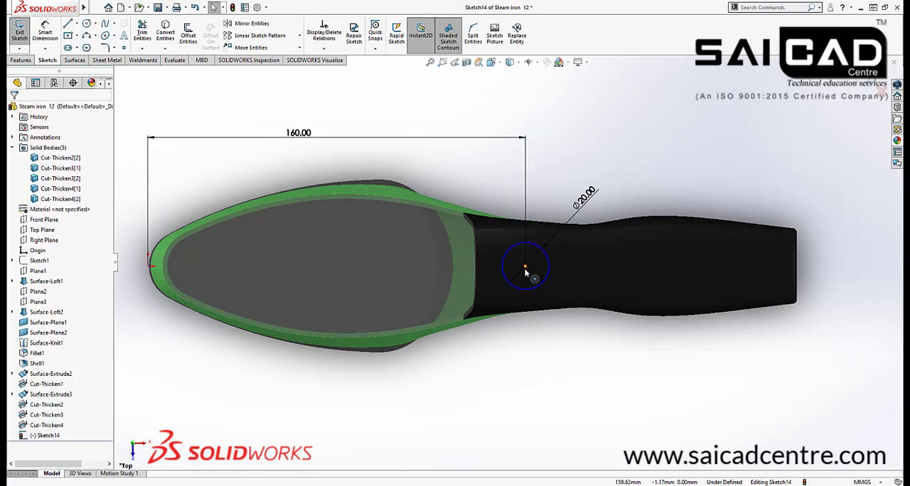
Make the circle's centre horizontal with the origin and exit the sketch
{"action": "left_click", "coordinate": [149, 267]}
{"action": "left_click", "coordinate": [150, 267], "text": "ctrl"}
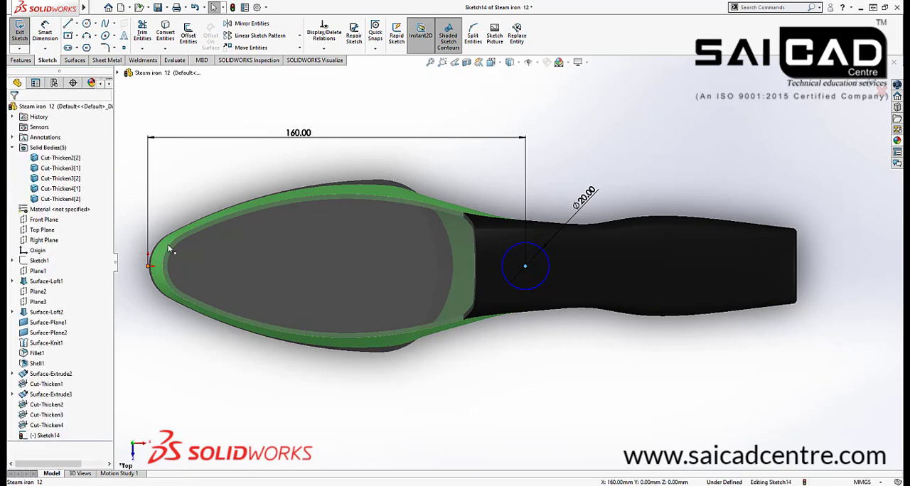
{"action": "left_click", "coordinate": [177, 223]}
{"action": "key", "text": "Escape"}
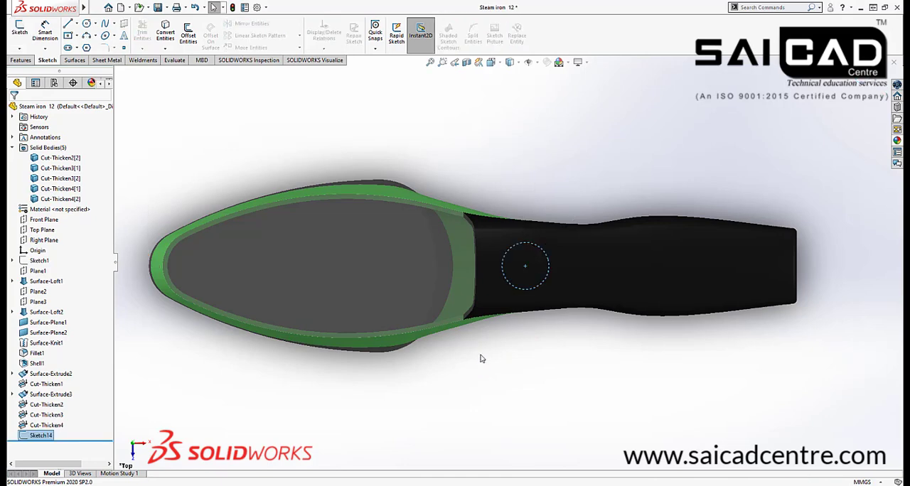
Start an extruded cut of the circle from a 100 mm offset above its sketch plane, with a 30 mm blind depth
{"action": "middle_click_drag", "start_coordinate": [481, 356], "coordinate": [484, 220]}
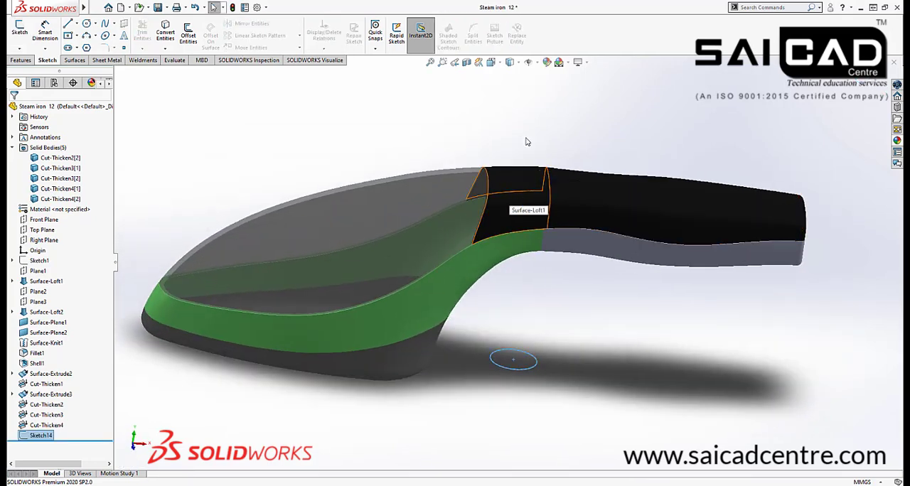
{"action": "middle_click_drag", "start_coordinate": [525, 331], "coordinate": [528, 189]}
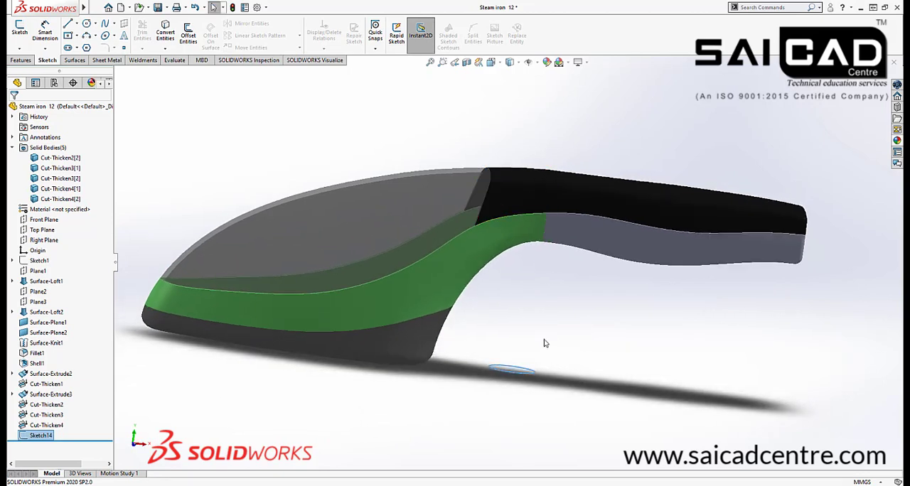
{"action": "left_click", "coordinate": [32, 60]}
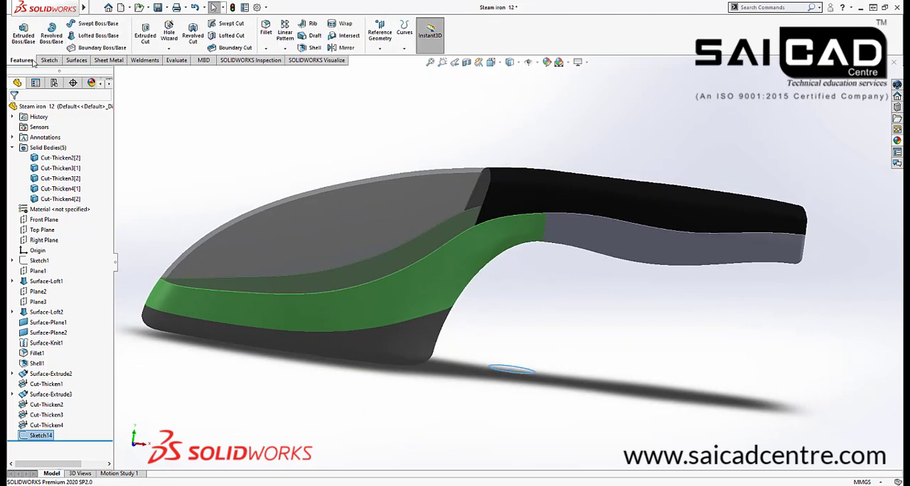
{"action": "left_click", "coordinate": [145, 34]}
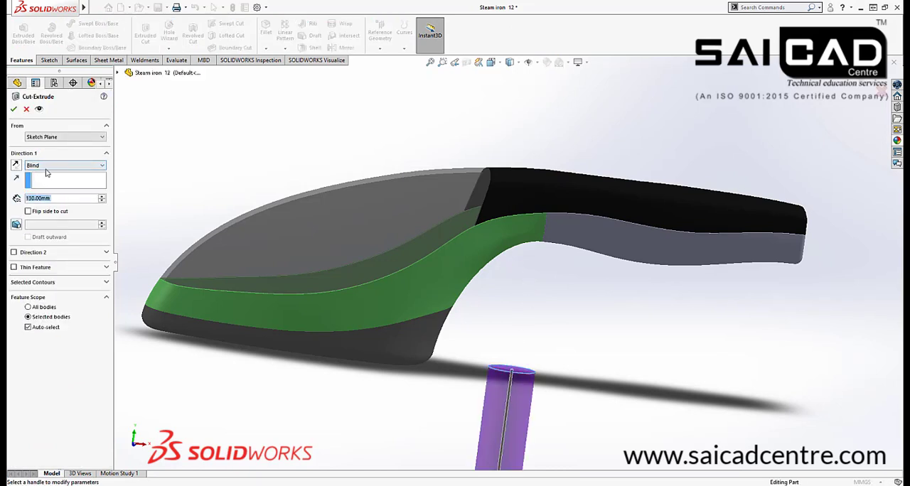
{"action": "left_click", "coordinate": [46, 137]}
{"action": "left_click", "coordinate": [42, 168]}
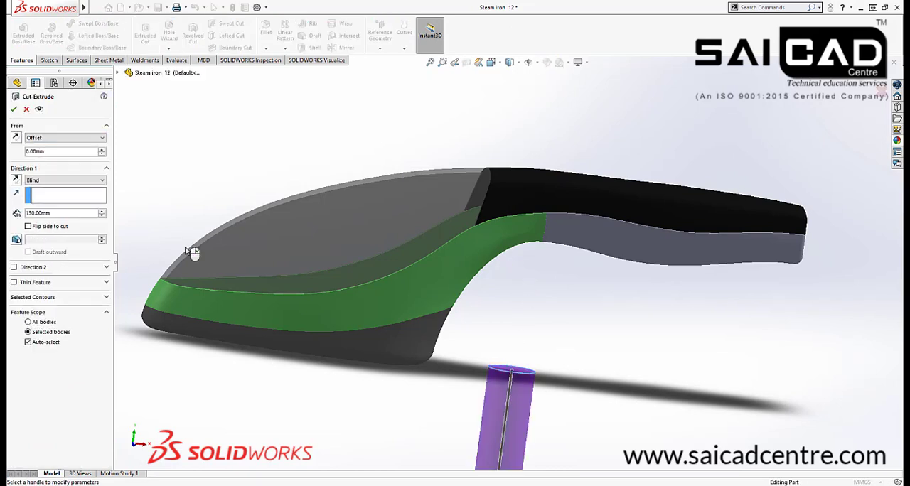
{"action": "left_click", "coordinate": [102, 150]}
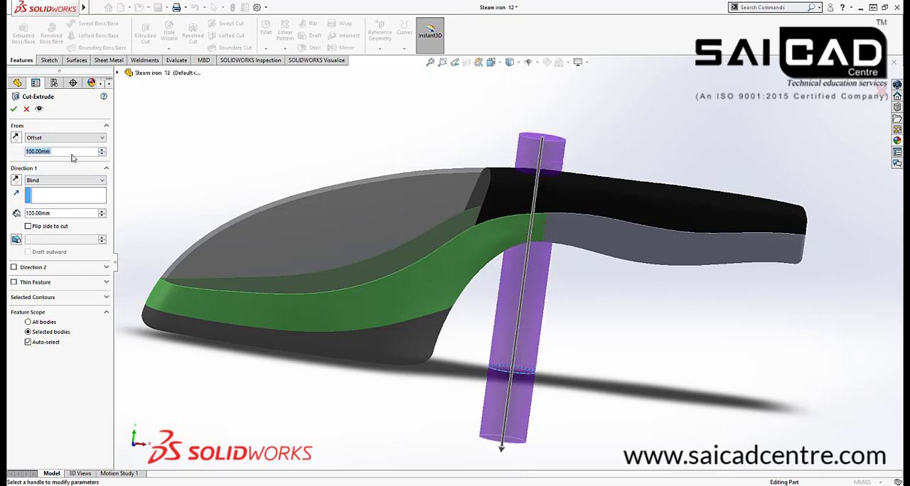
{"action": "left_click", "coordinate": [102, 216]}
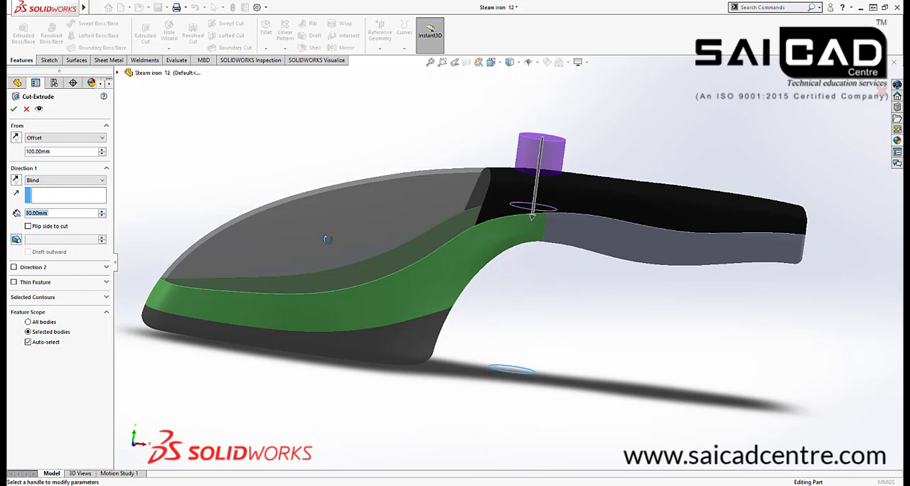
{"action": "middle_click_drag", "start_coordinate": [327, 239], "coordinate": [382, 242]}
{"action": "middle_click_drag", "start_coordinate": [448, 228], "coordinate": [416, 220]}
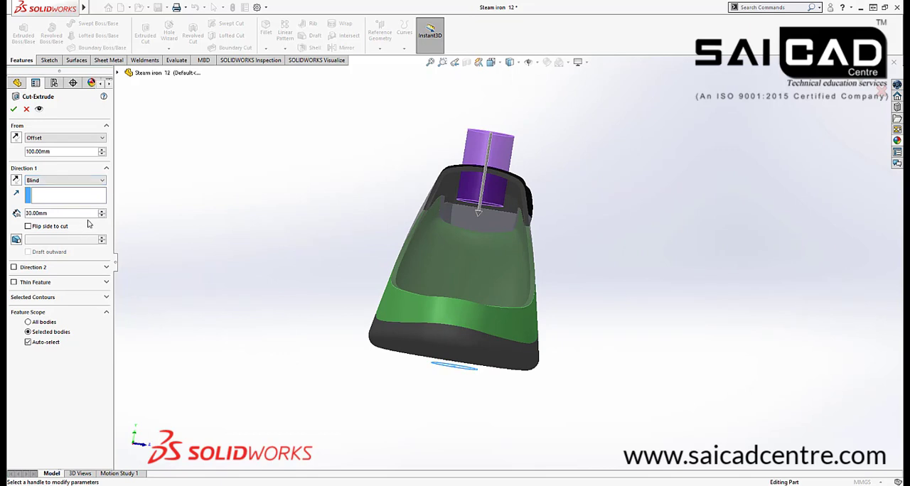
{"action": "left_click", "coordinate": [86, 182]}
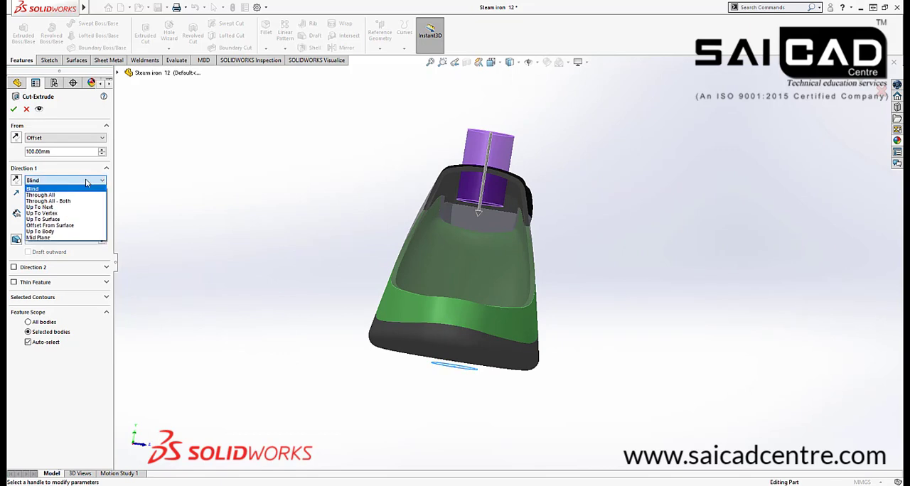
{"action": "left_click", "coordinate": [64, 219]}
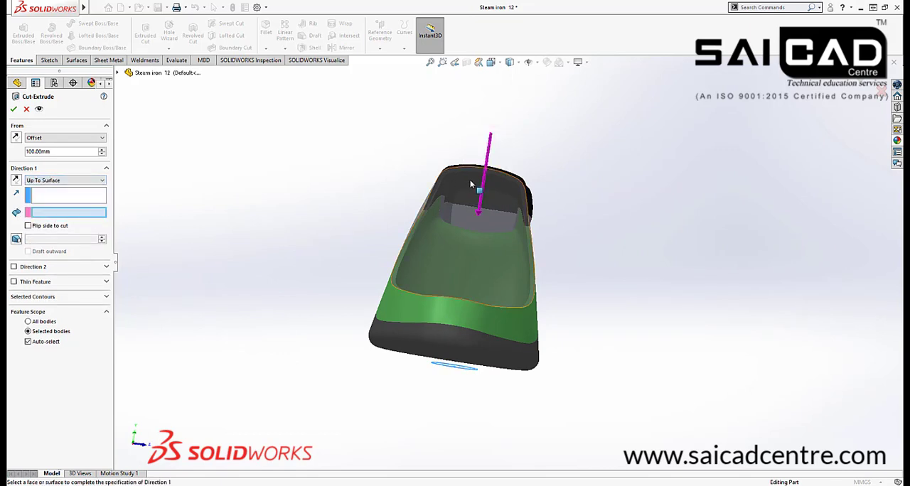
{"action": "middle_click_drag", "start_coordinate": [469, 185], "coordinate": [567, 171]}
{"action": "right_click", "coordinate": [567, 155]}
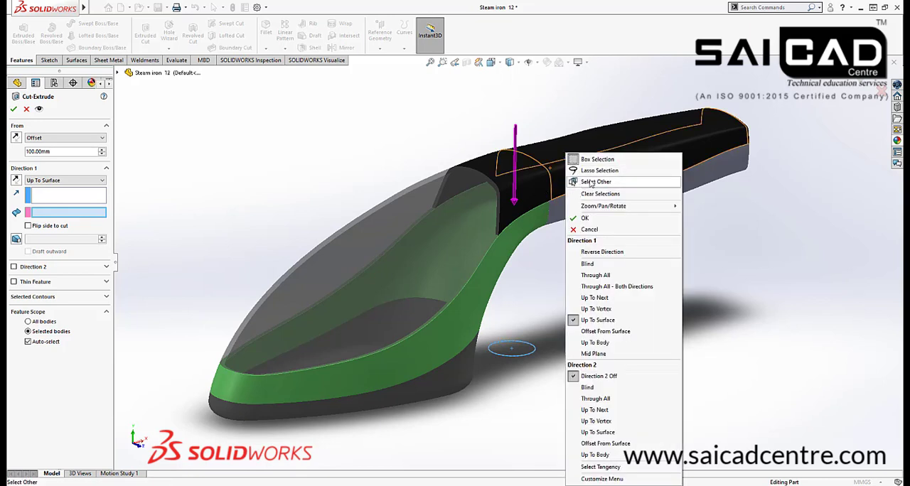
{"action": "left_click", "coordinate": [573, 182]}
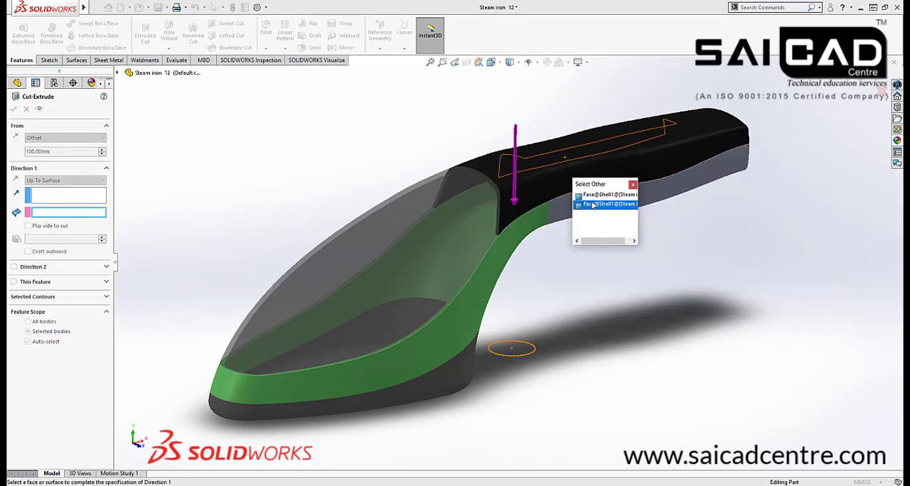
{"action": "left_click", "coordinate": [632, 185]}
{"action": "left_click", "coordinate": [64, 180]}
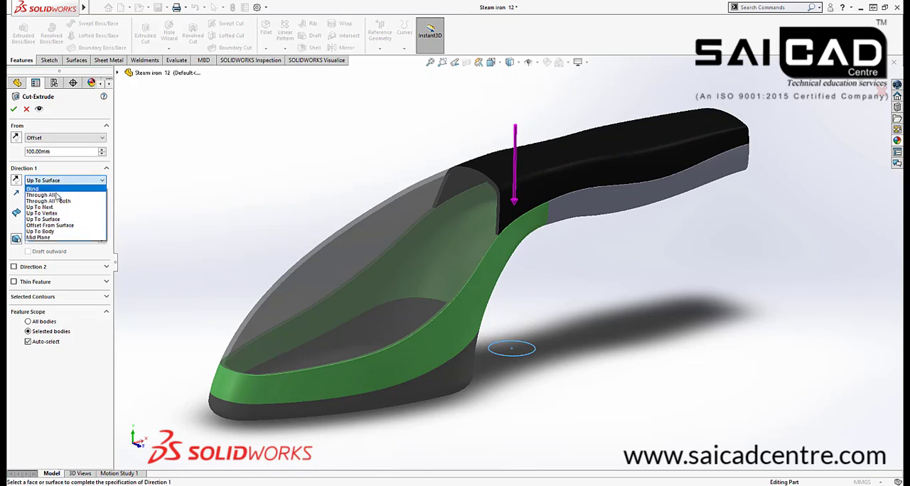
{"action": "left_click", "coordinate": [34, 188]}
Set the blind cut depth to 27 mm and complete the circular opening through the handle's upper wall
{"action": "middle_click_drag", "start_coordinate": [354, 187], "coordinate": [410, 149]}
{"action": "left_click", "coordinate": [479, 197]}
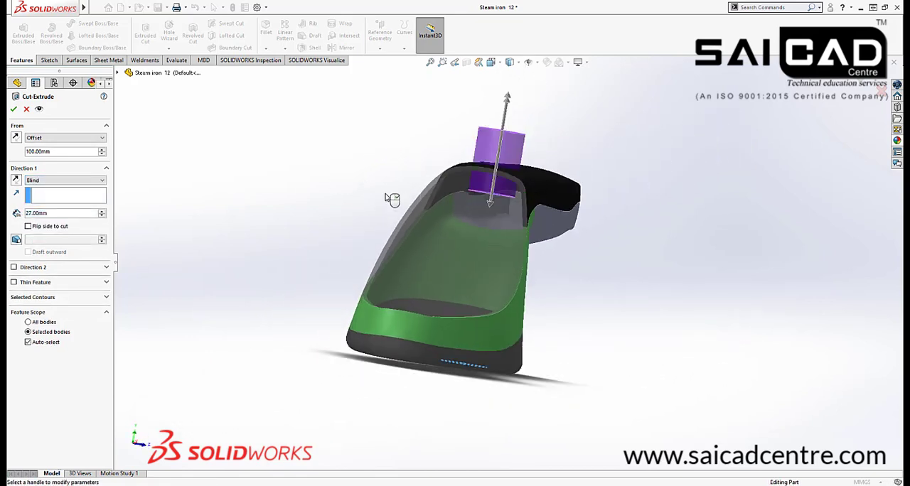
{"action": "middle_click_drag", "start_coordinate": [392, 199], "coordinate": [359, 188]}
{"action": "left_click", "coordinate": [14, 108]}
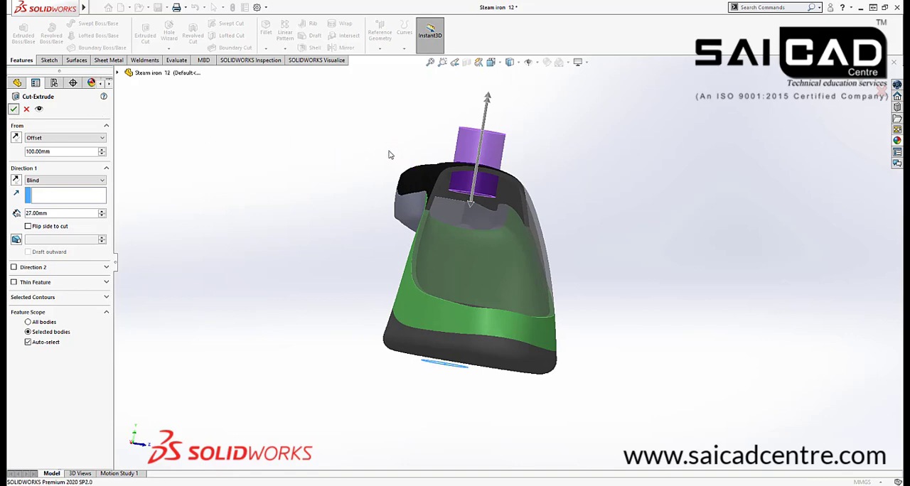
{"action": "middle_click_drag", "start_coordinate": [305, 183], "coordinate": [258, 237]}
{"action": "scroll", "coordinate": [488, 178], "scroll_direction": "down", "scroll_amount": 5}
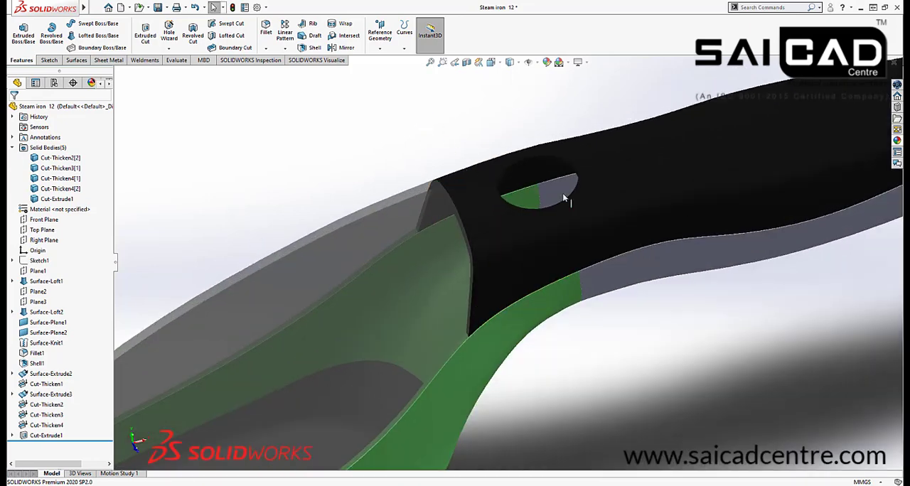
{"action": "middle_click_drag", "start_coordinate": [584, 280], "coordinate": [580, 244]}
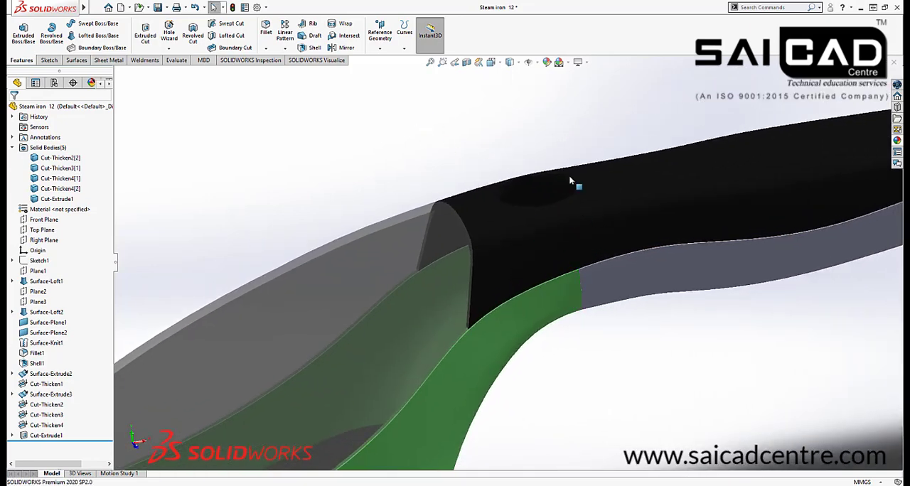
{"action": "left_click", "coordinate": [516, 63]}
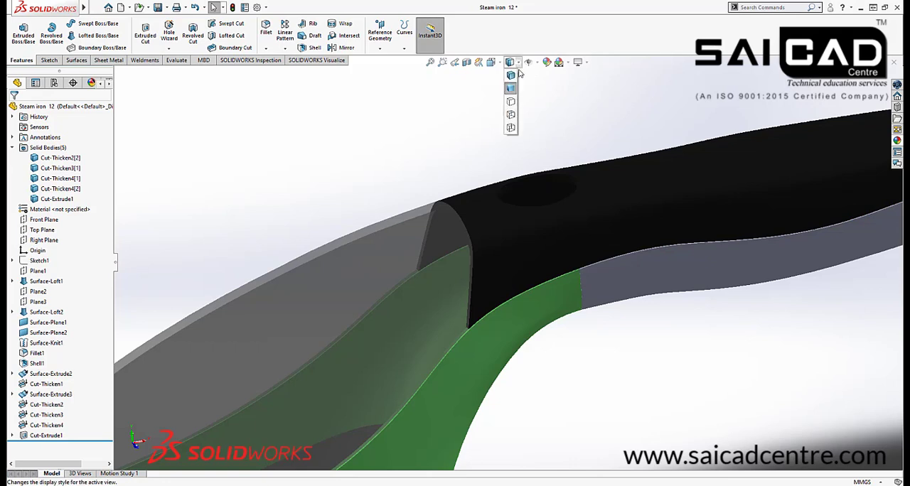
{"action": "left_click", "coordinate": [540, 68]}
{"action": "left_click", "coordinate": [537, 64]}
{"action": "left_click", "coordinate": [517, 66]}
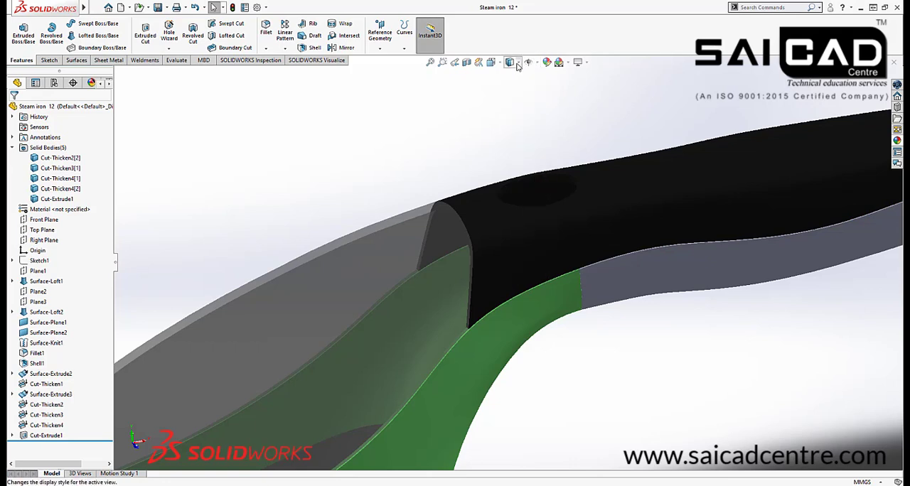
{"action": "left_click", "coordinate": [517, 64]}
{"action": "left_click", "coordinate": [527, 155]}
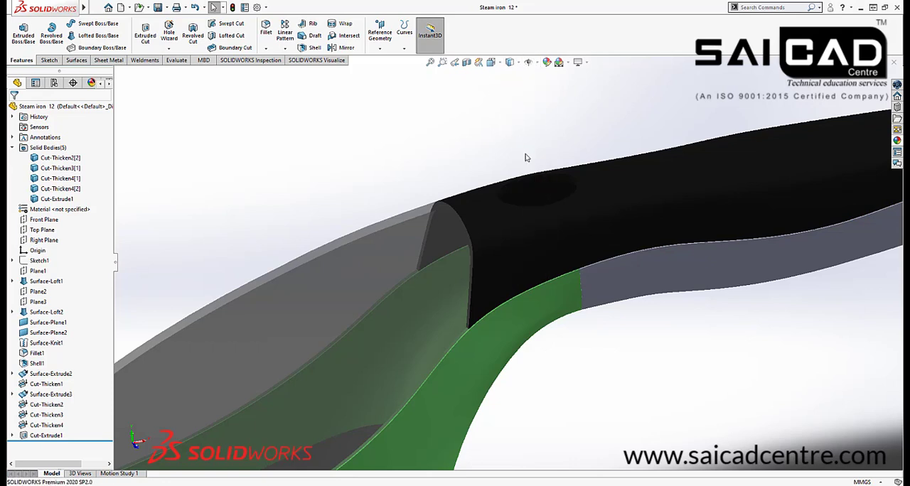
Start a sketch on the Front Plane and apply a planar section view at the Front Plane
{"action": "scroll", "coordinate": [557, 170], "scroll_direction": "up", "scroll_amount": 4}
{"action": "middle_click_drag", "start_coordinate": [597, 134], "coordinate": [557, 125]}
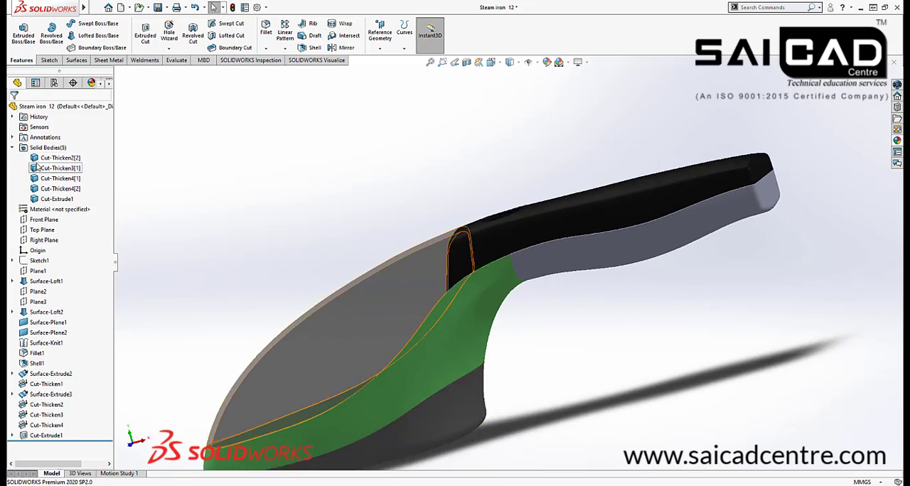
{"action": "left_click", "coordinate": [44, 220]}
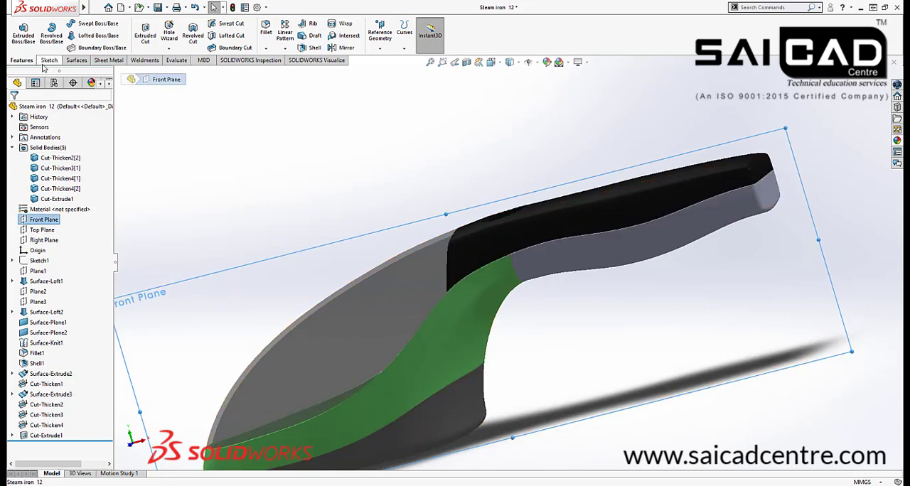
{"action": "left_click", "coordinate": [49, 60]}
{"action": "left_click", "coordinate": [20, 33]}
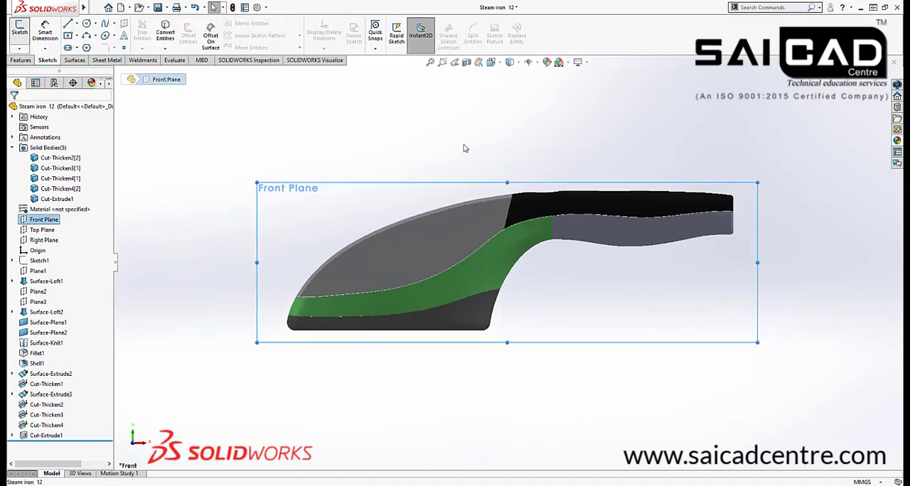
{"action": "scroll", "coordinate": [554, 199], "scroll_direction": "down", "scroll_amount": 4}
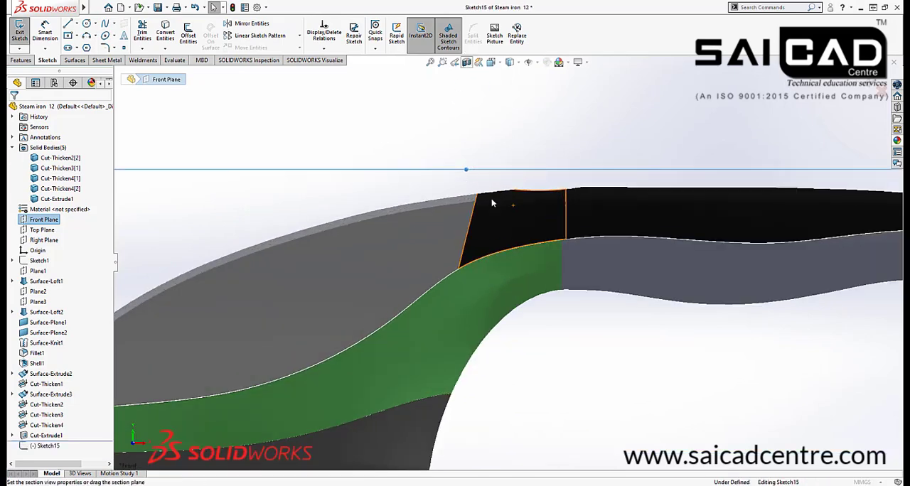
{"action": "left_click", "coordinate": [466, 62]}
{"action": "scroll", "coordinate": [569, 188], "scroll_direction": "down", "scroll_amount": 3}
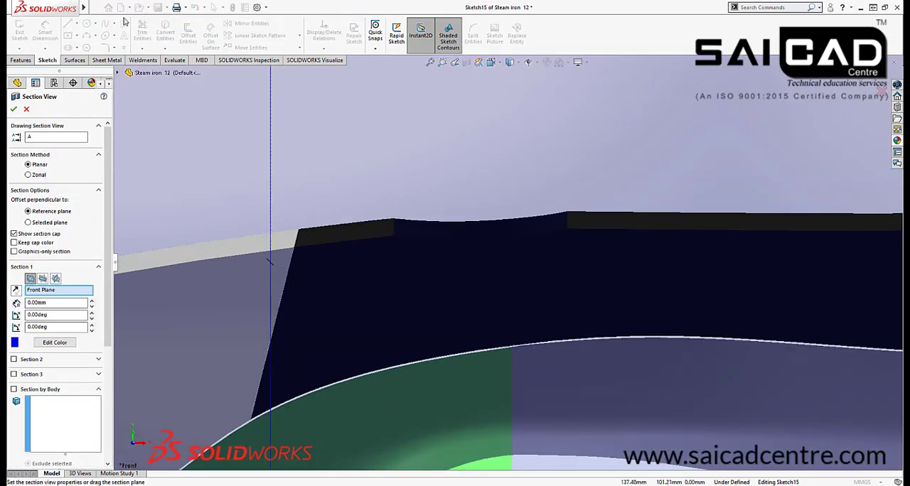
{"action": "left_click", "coordinate": [13, 108]}
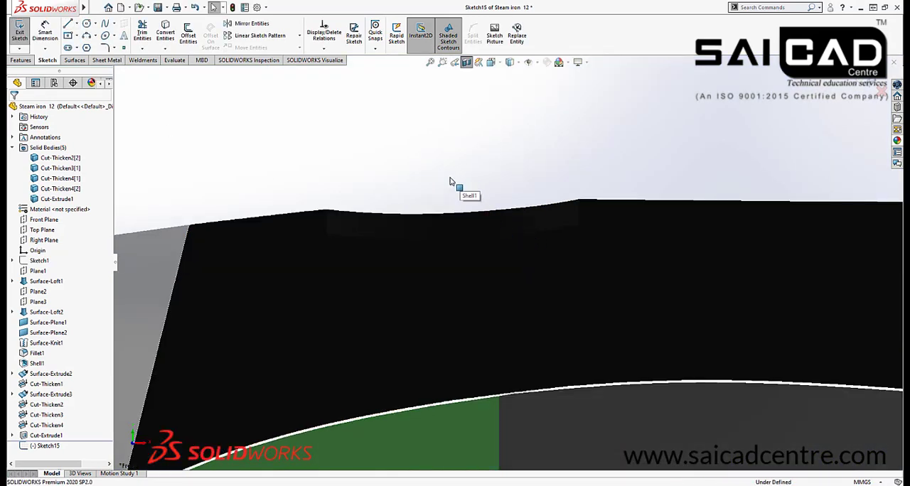
Draw a closed stepped half-profile of the button in the opening, about 10.8 mm tall and 9.5 mm wide at its top, with an outward foot
{"action": "key", "text": "l"}
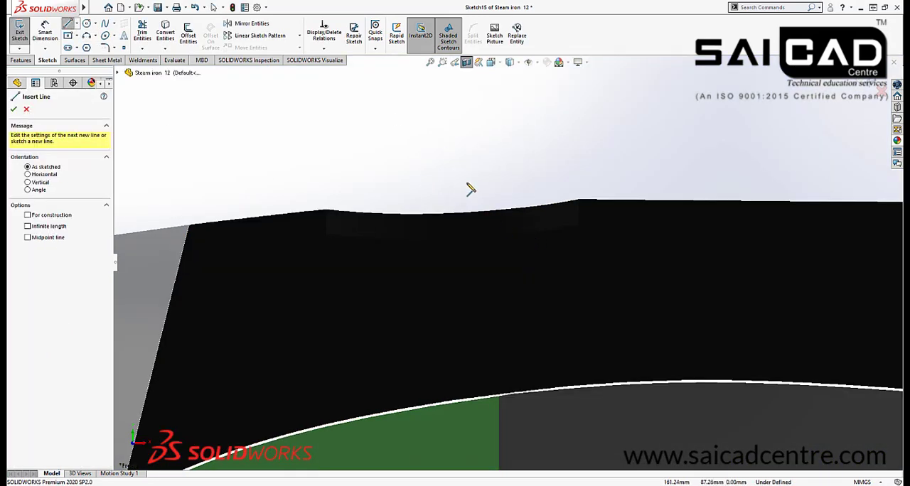
{"action": "left_click", "coordinate": [446, 173]}
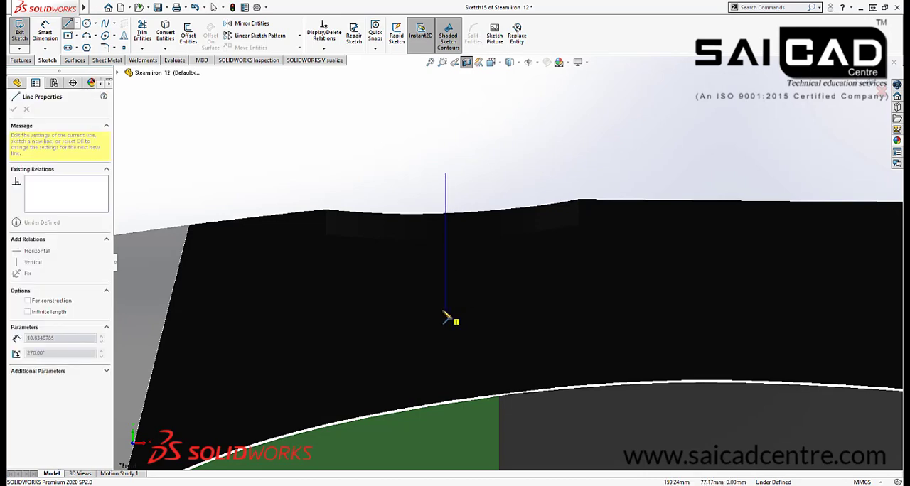
{"action": "left_click", "coordinate": [445, 309]}
{"action": "left_click", "coordinate": [603, 310]}
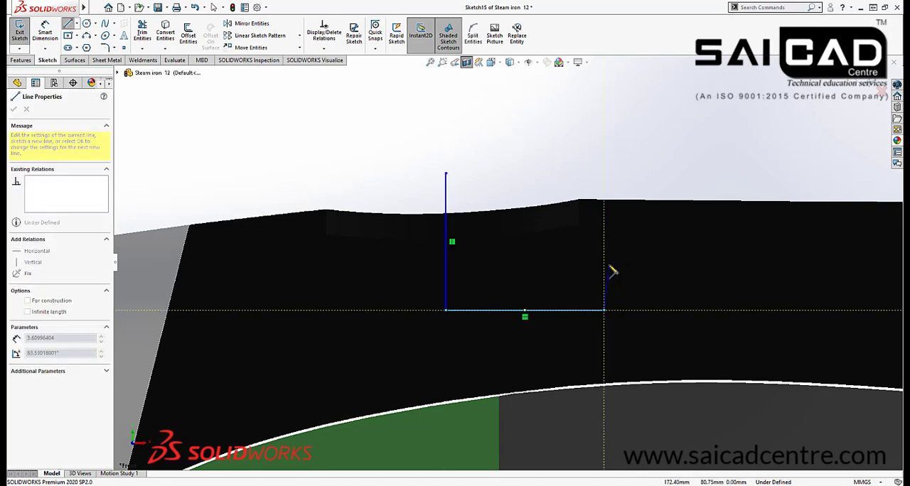
{"action": "left_click", "coordinate": [603, 279]}
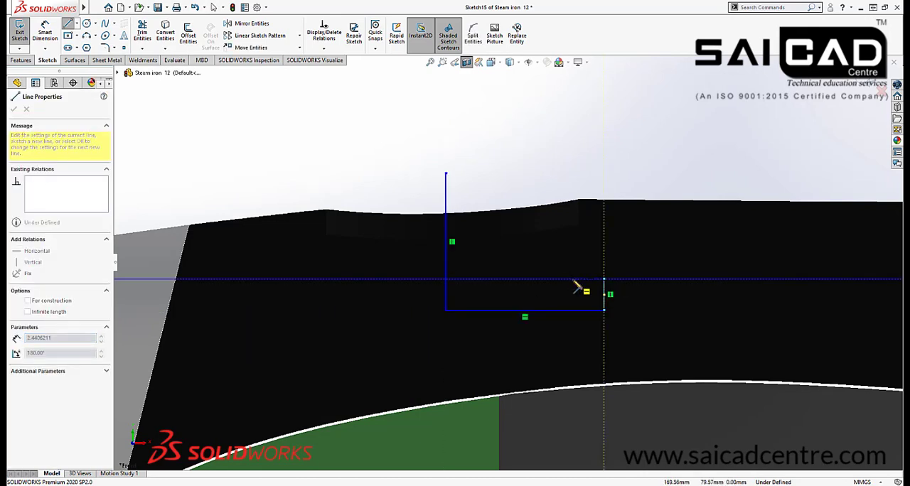
{"action": "left_click", "coordinate": [565, 279]}
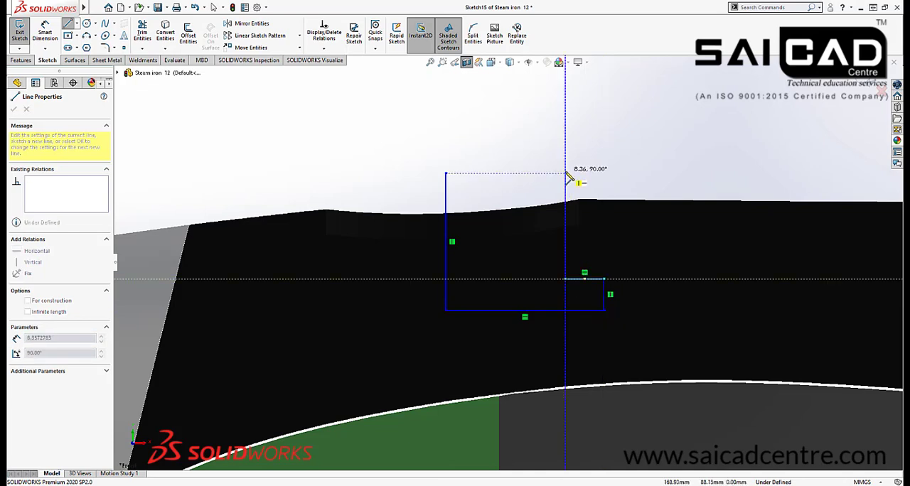
{"action": "left_click", "coordinate": [565, 173]}
{"action": "left_click", "coordinate": [445, 174]}
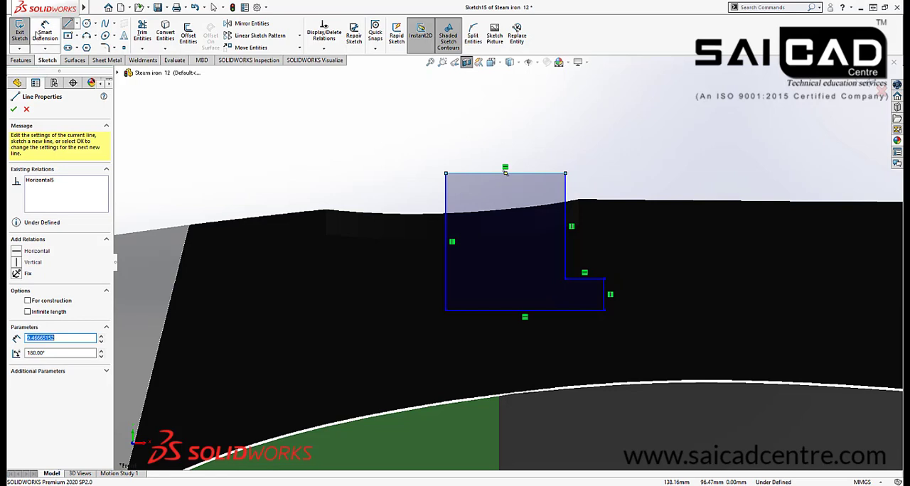
Round the button profile's upper outer corner with a 2 mm sketch fillet
{"action": "left_click", "coordinate": [107, 47]}
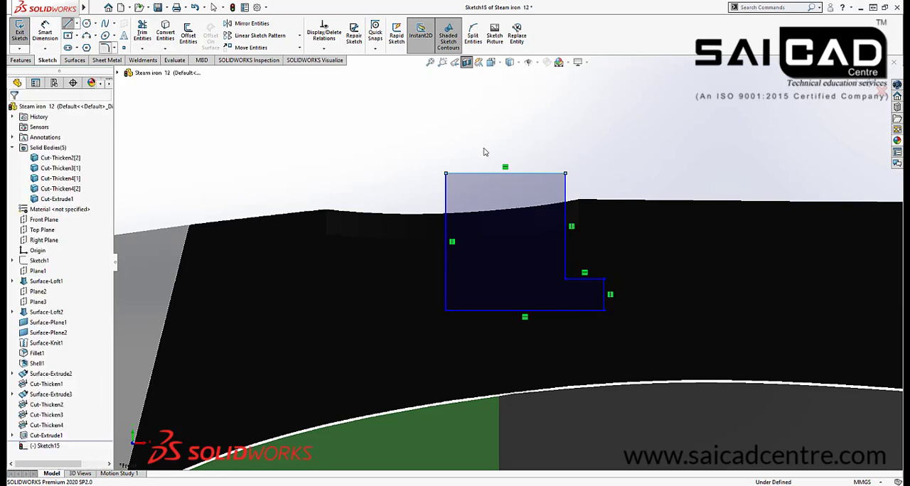
{"action": "left_click", "coordinate": [564, 183]}
{"action": "left_click", "coordinate": [541, 178]}
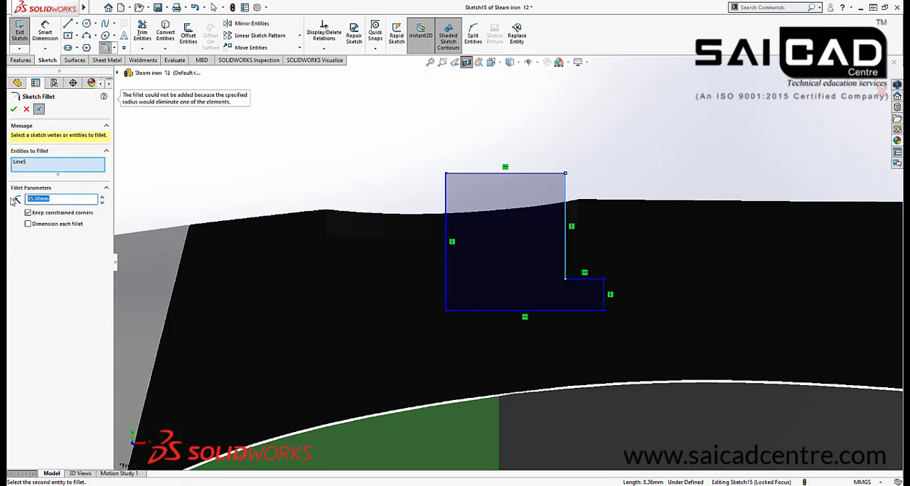
{"action": "type", "text": "5"}
{"action": "left_click", "coordinate": [560, 176]}
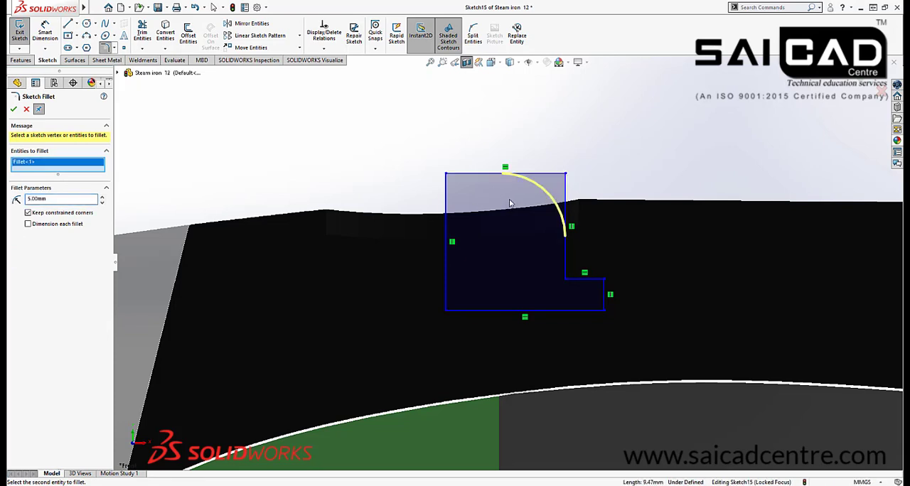
{"action": "type", "text": "2"}
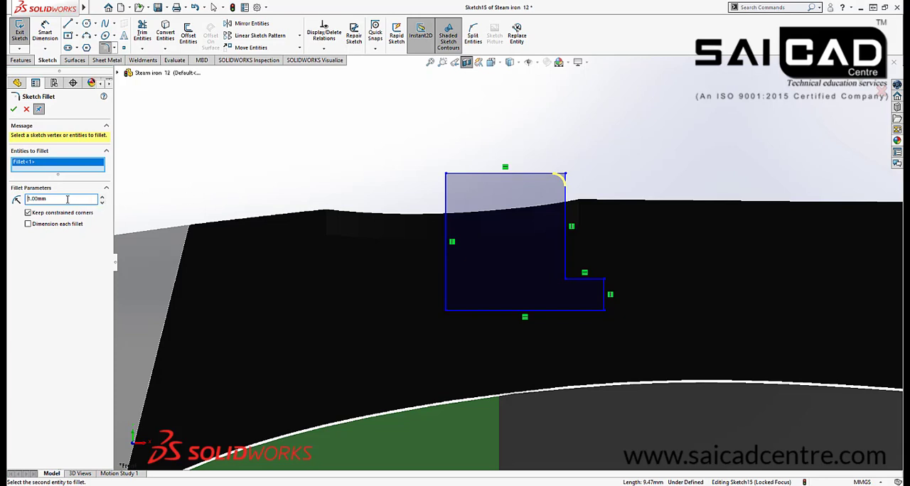
{"action": "left_click", "coordinate": [13, 109]}
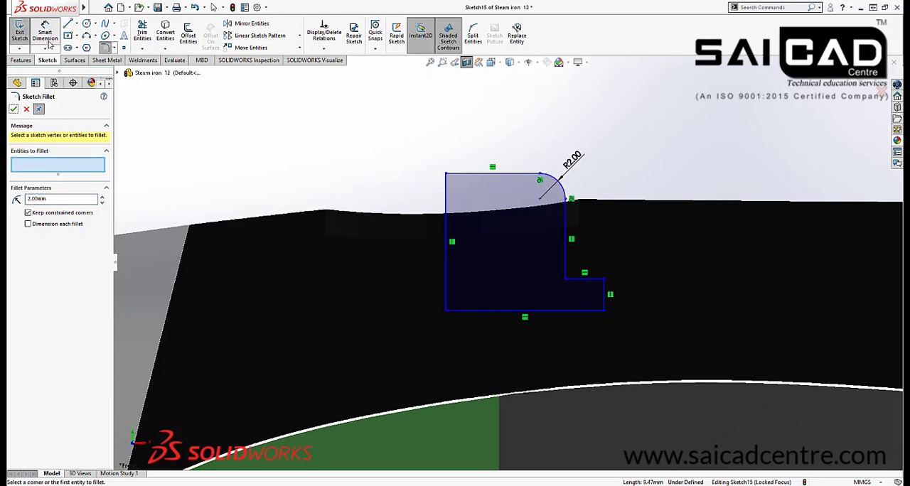
Dimension the foot's outer edge to 2 mm and the profile's overall height between its top and bottom edges to 10 mm
{"action": "left_click", "coordinate": [45, 32]}
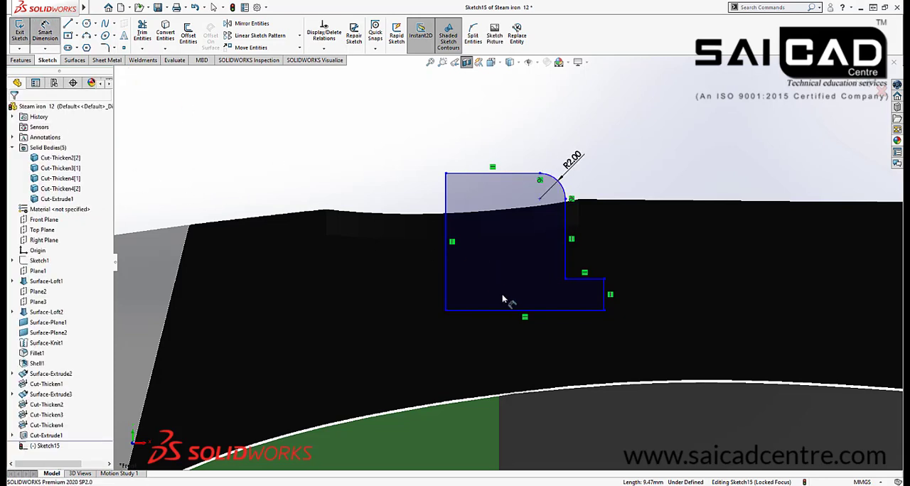
{"action": "left_click", "coordinate": [604, 293]}
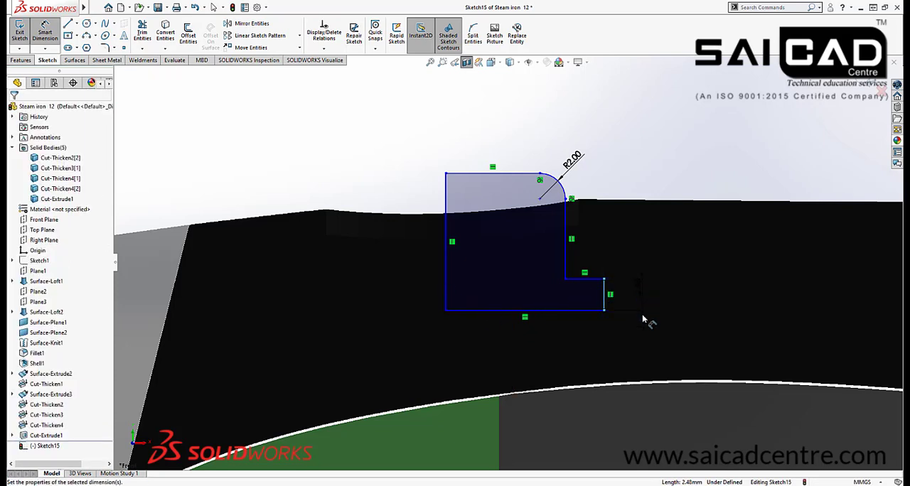
{"action": "left_click", "coordinate": [643, 318]}
{"action": "key", "text": "Return"}
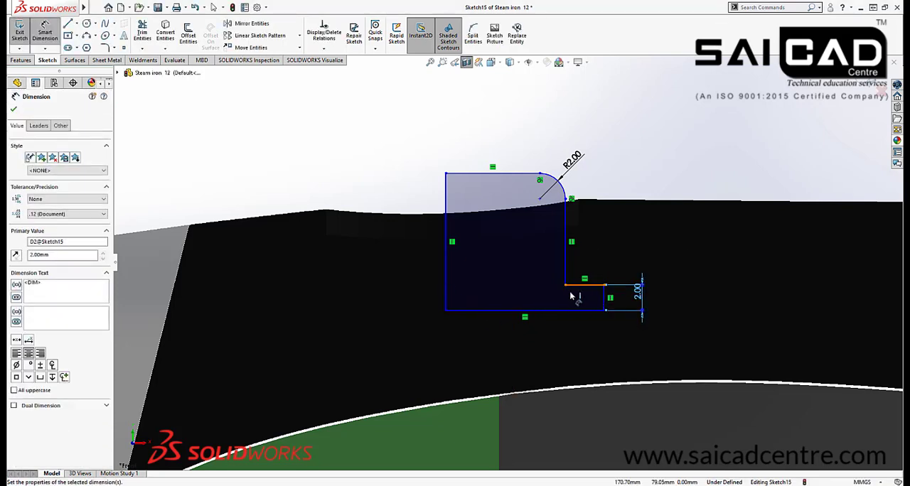
{"action": "left_click", "coordinate": [508, 174]}
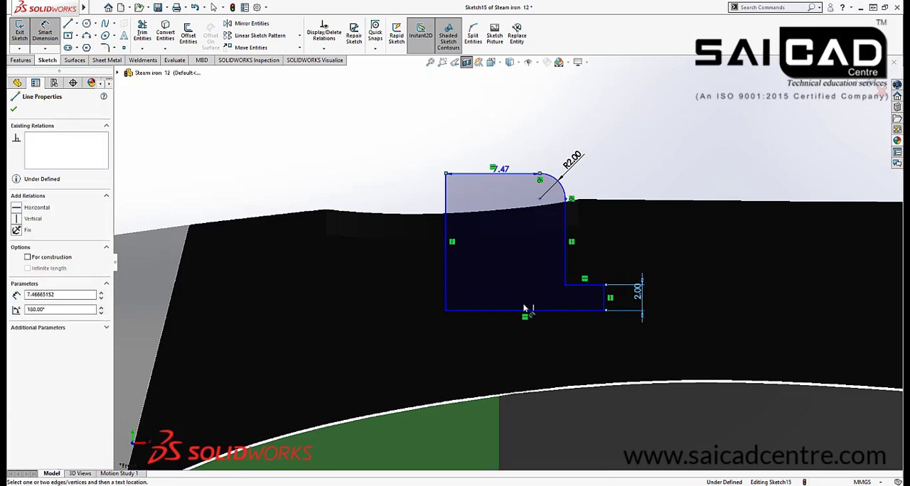
{"action": "left_click", "coordinate": [521, 313]}
{"action": "left_click", "coordinate": [507, 263]}
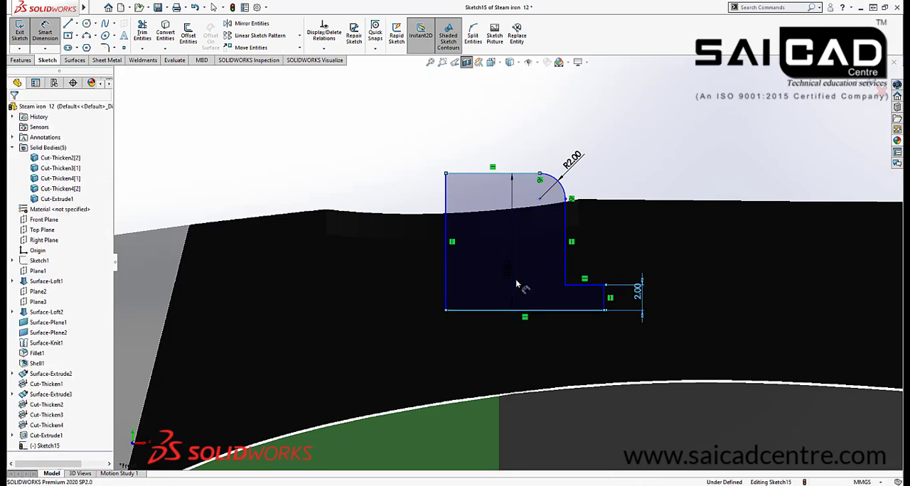
{"action": "type", "text": "10"}
{"action": "key", "text": "Return"}
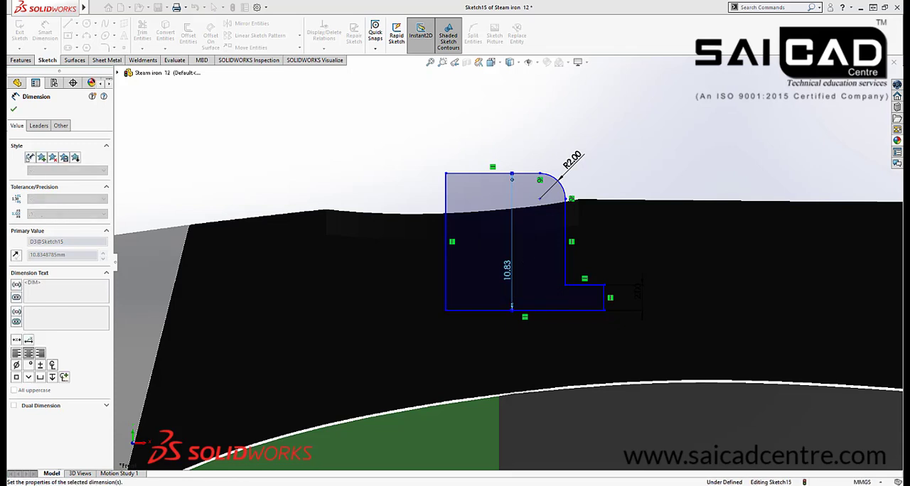
Dimension the width between the profile's inner vertical edge and the outer vertical edge above the foot to 9.9 mm
{"action": "left_click", "coordinate": [446, 235]}
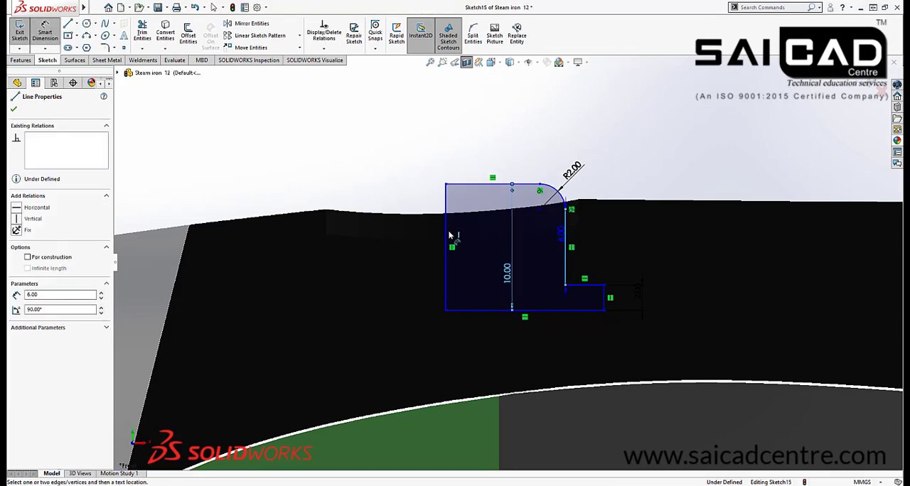
{"action": "left_click", "coordinate": [566, 241]}
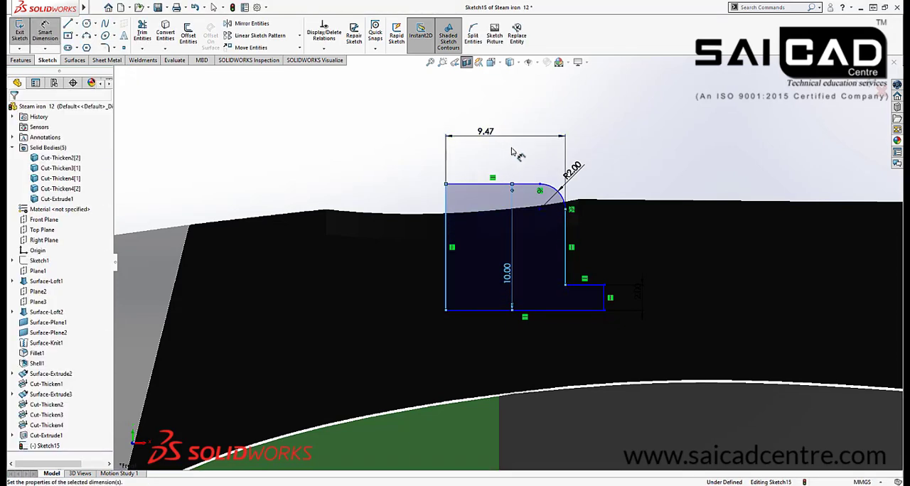
{"action": "left_click", "coordinate": [501, 150]}
{"action": "type", "text": "9"}
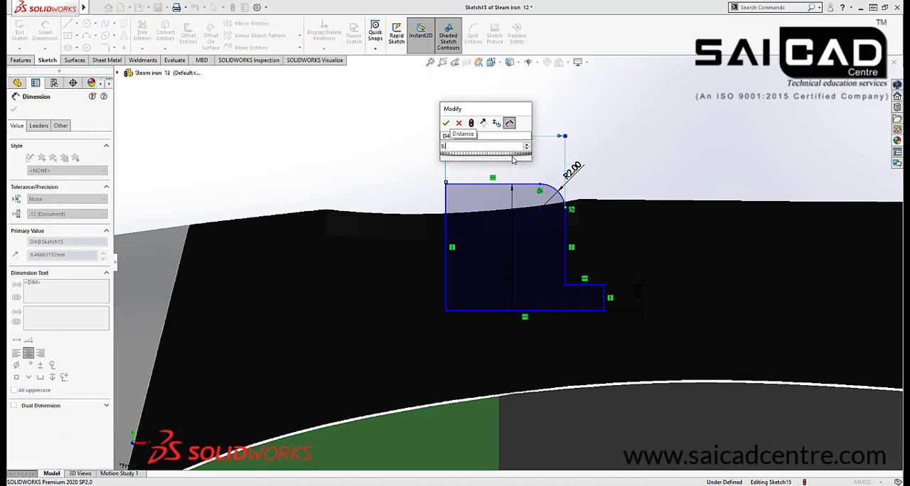
{"action": "type", "text": ".9"}
{"action": "key", "text": "Return"}
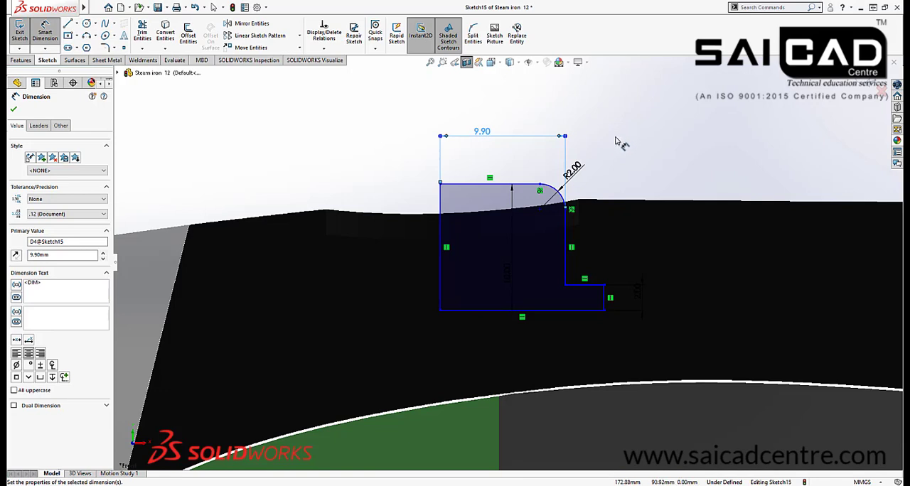
Dimension the horizontal distance from the origin to the profile's lower inner corner to 160 mm
{"action": "scroll", "coordinate": [682, 142], "scroll_direction": "up", "scroll_amount": 10}
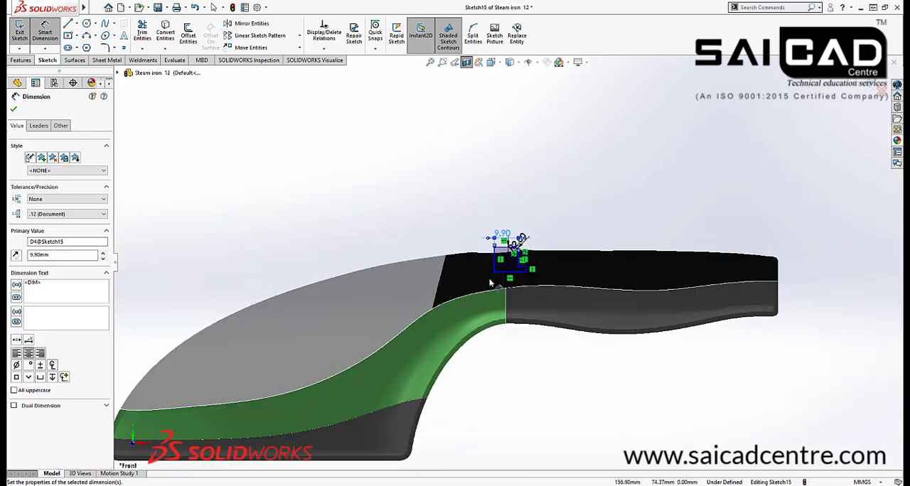
{"action": "left_click", "coordinate": [495, 273]}
{"action": "scroll", "coordinate": [498, 276], "scroll_direction": "up", "scroll_amount": 4}
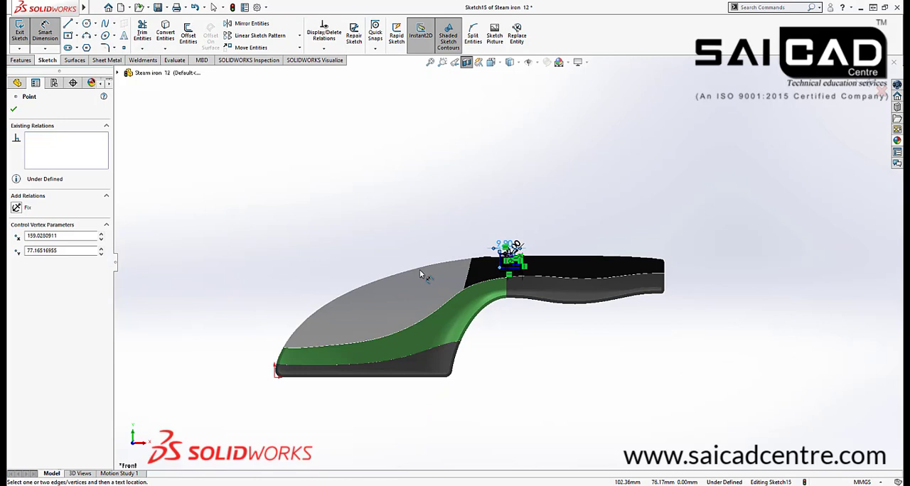
{"action": "left_click", "coordinate": [274, 381]}
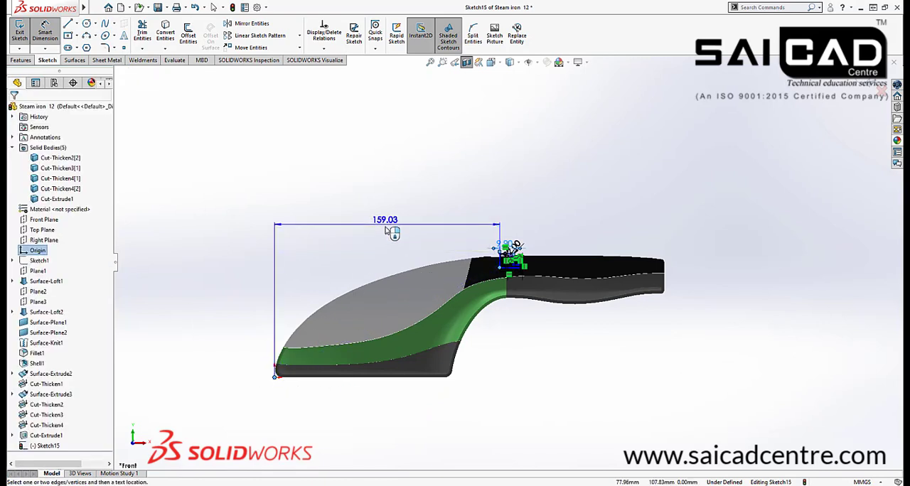
{"action": "left_click", "coordinate": [389, 248]}
{"action": "type", "text": "160"}
{"action": "key", "text": "Return"}
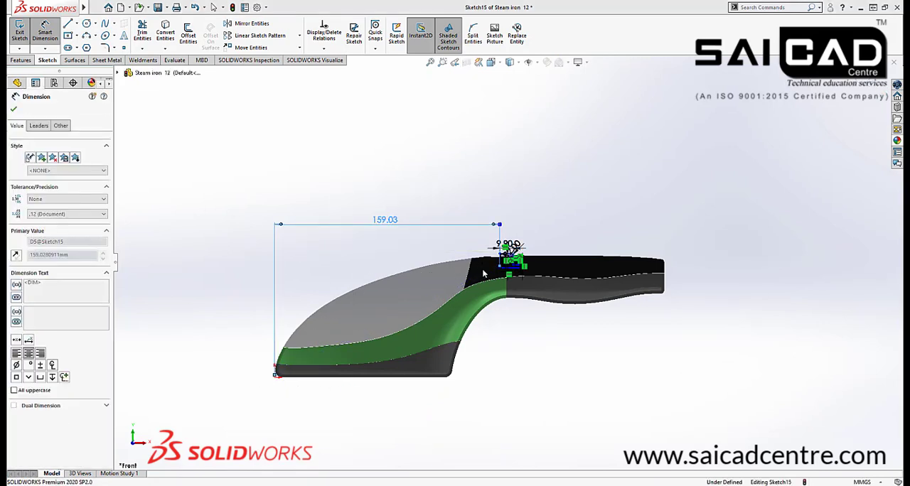
Dimension the vertical distance from the origin to the profile's lower inner corner to 85 mm
{"action": "scroll", "coordinate": [505, 267], "scroll_direction": "up", "scroll_amount": 10}
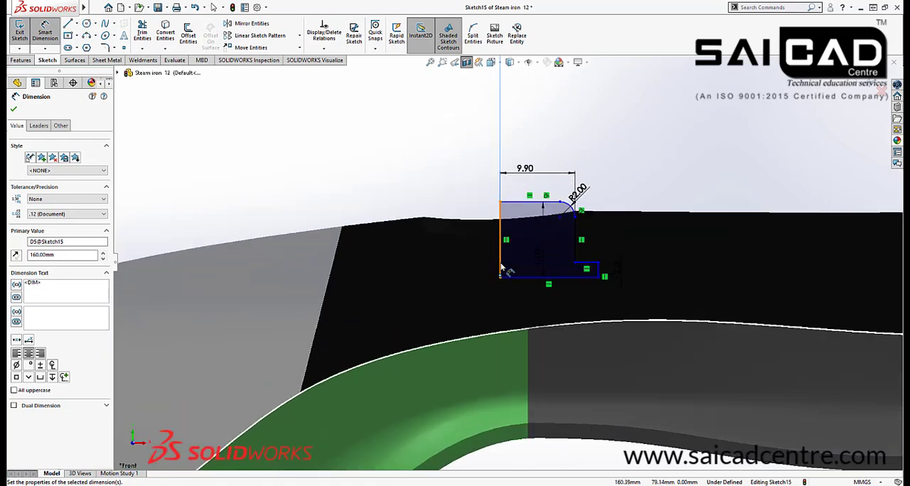
{"action": "scroll", "coordinate": [562, 224], "scroll_direction": "up", "scroll_amount": 5}
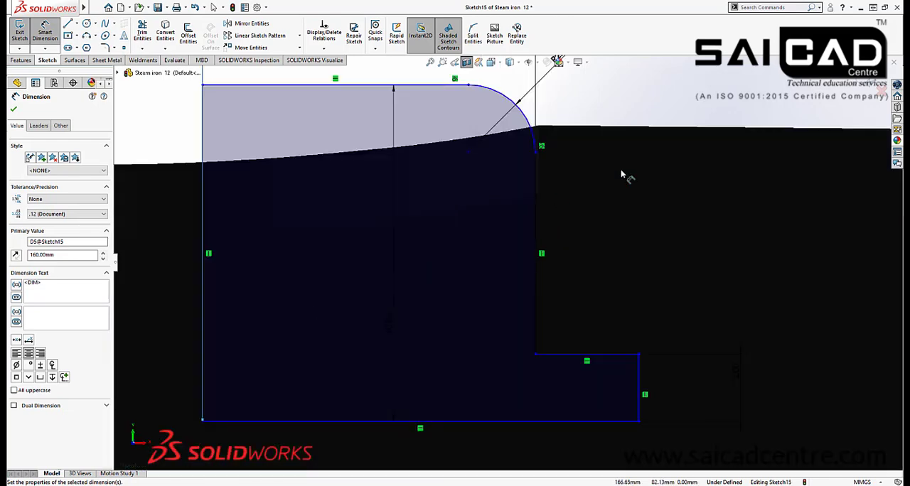
{"action": "scroll", "coordinate": [621, 174], "scroll_direction": "down", "scroll_amount": 10}
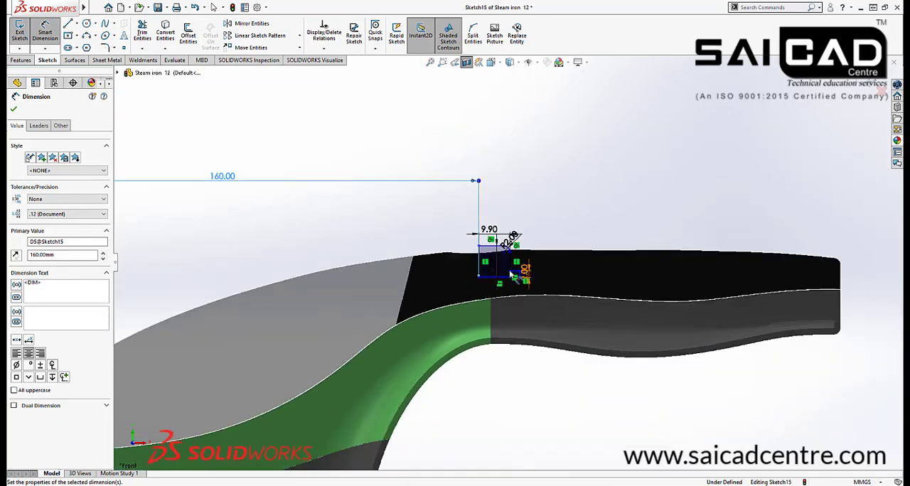
{"action": "scroll", "coordinate": [510, 274], "scroll_direction": "up", "scroll_amount": 5}
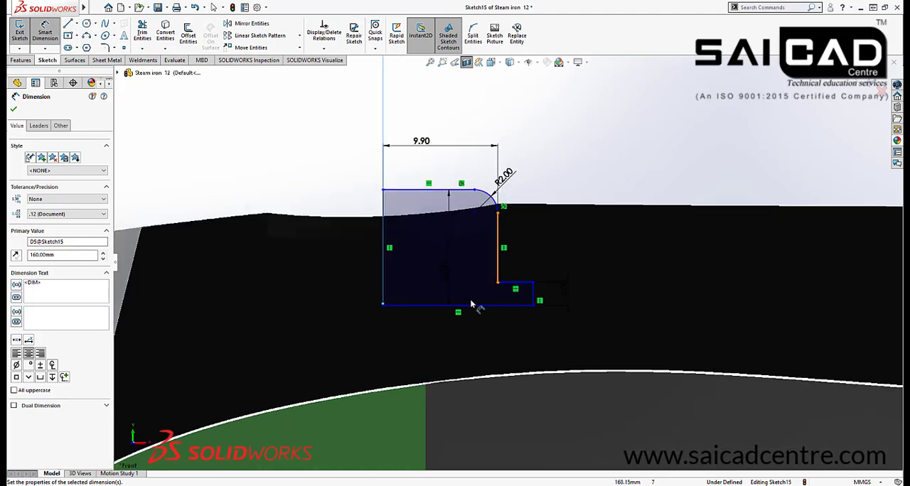
{"action": "left_click", "coordinate": [384, 304]}
{"action": "scroll", "coordinate": [450, 177], "scroll_direction": "down", "scroll_amount": 5}
{"action": "scroll", "coordinate": [379, 371], "scroll_direction": "down", "scroll_amount": 7}
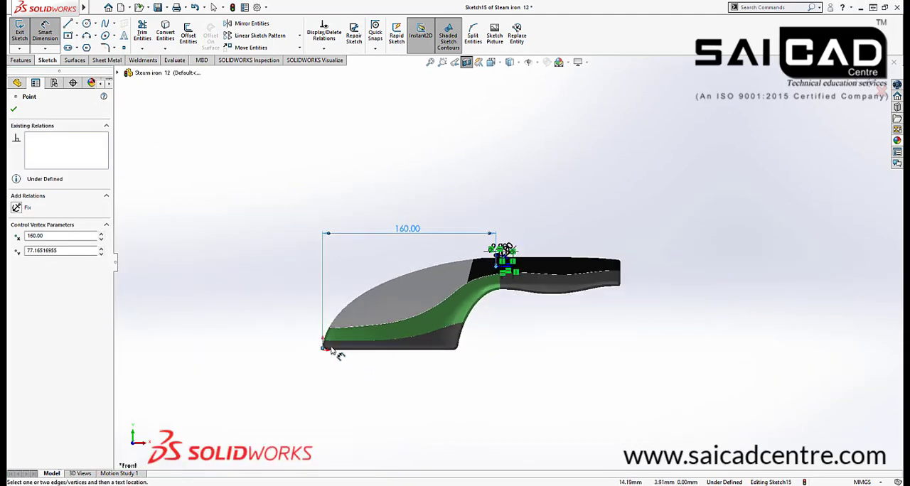
{"action": "left_click", "coordinate": [324, 351]}
{"action": "left_click", "coordinate": [499, 267]}
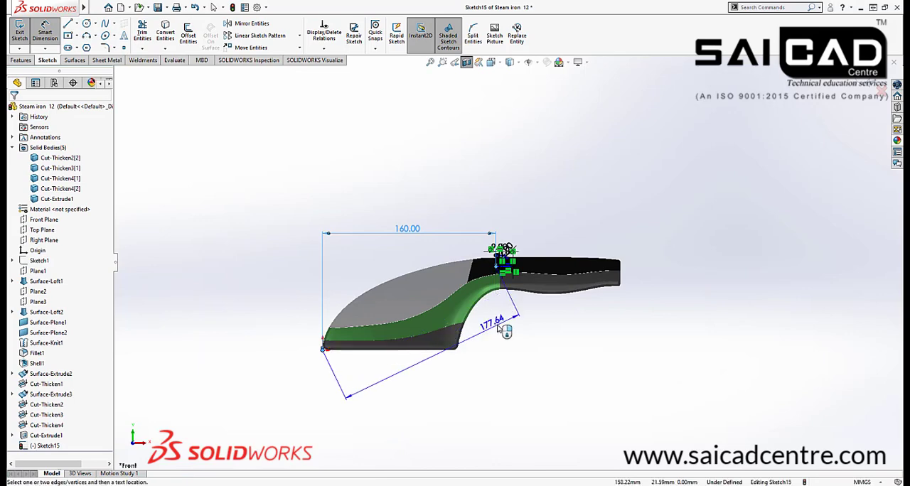
{"action": "left_click", "coordinate": [310, 315]}
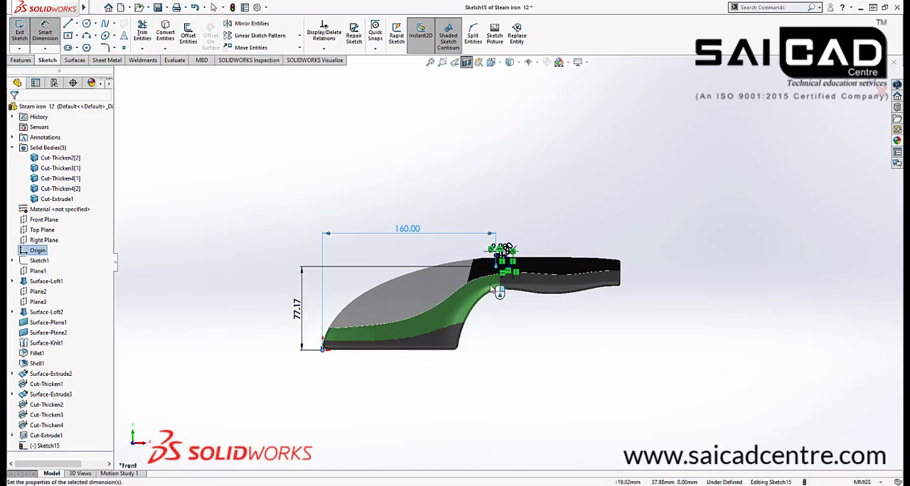
{"action": "scroll", "coordinate": [530, 270], "scroll_direction": "down", "scroll_amount": 8}
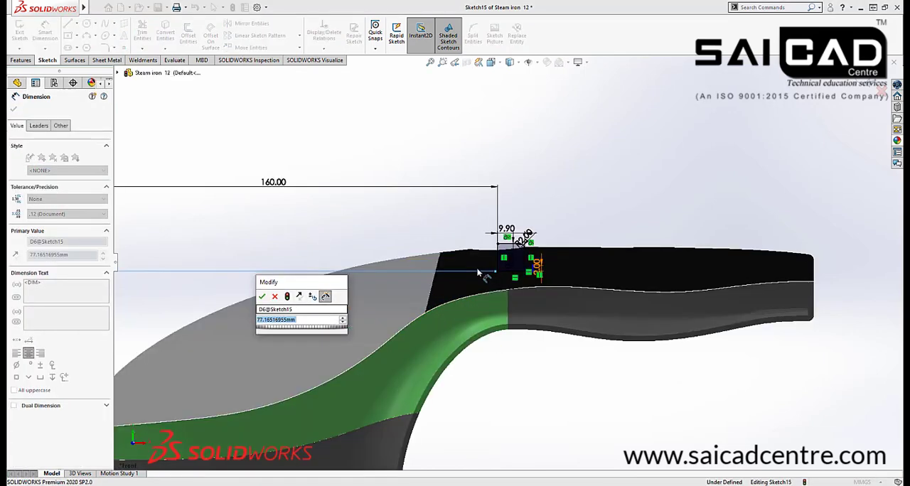
{"action": "scroll", "coordinate": [757, 214], "scroll_direction": "down", "scroll_amount": 2}
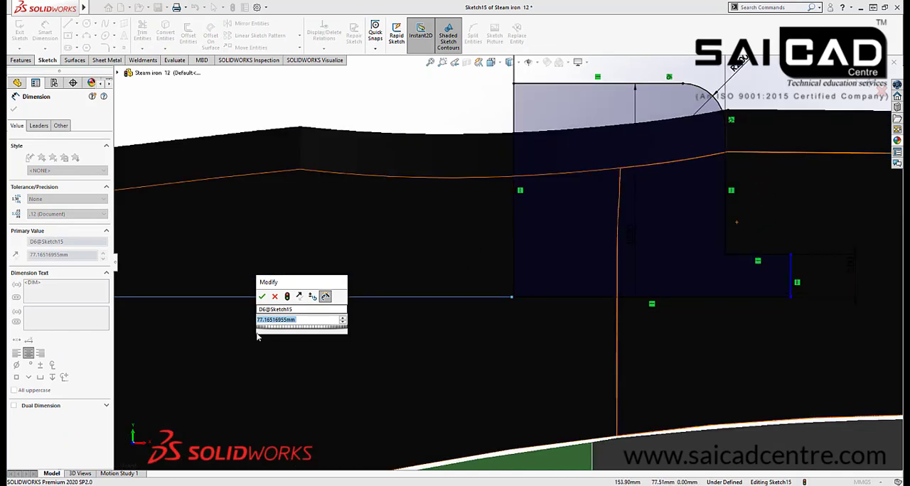
{"action": "type", "text": "85"}
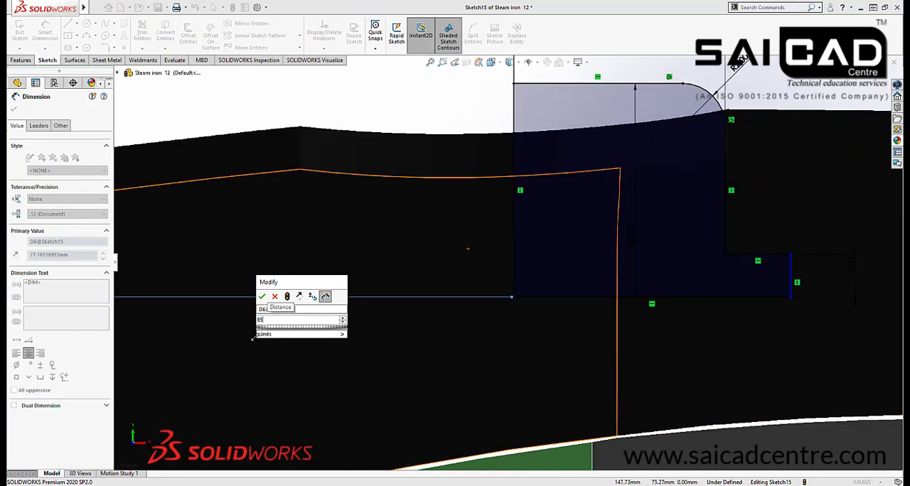
{"action": "key", "text": "Return"}
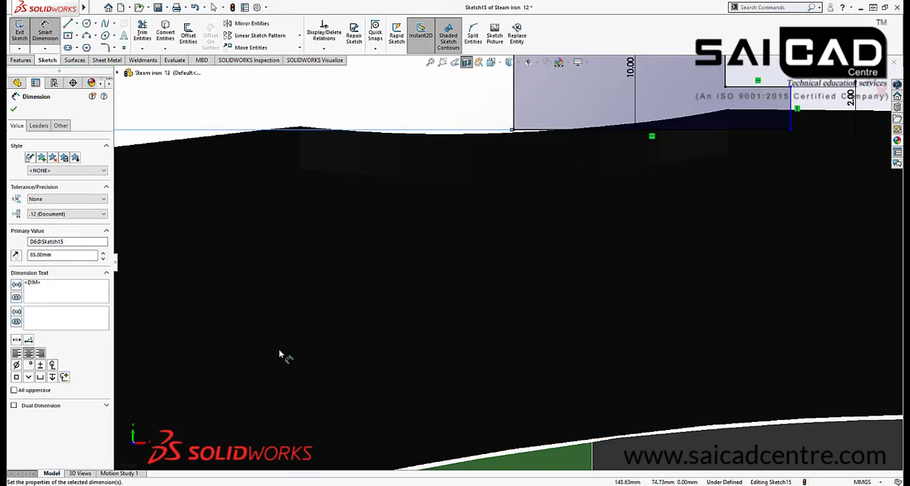
Set the profile's vertical distance from the origin to 80 mm and exit the sketch
{"action": "scroll", "coordinate": [623, 214], "scroll_direction": "up", "scroll_amount": 5}
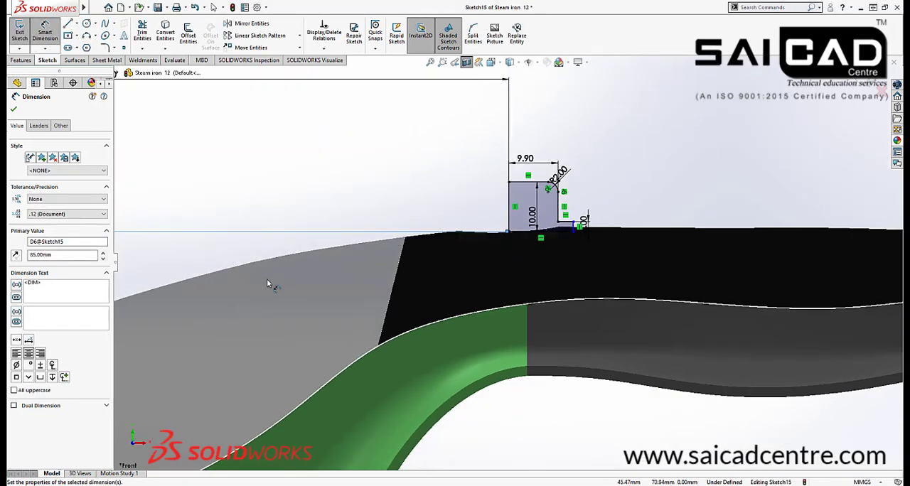
{"action": "scroll", "coordinate": [514, 255], "scroll_direction": "up", "scroll_amount": 5}
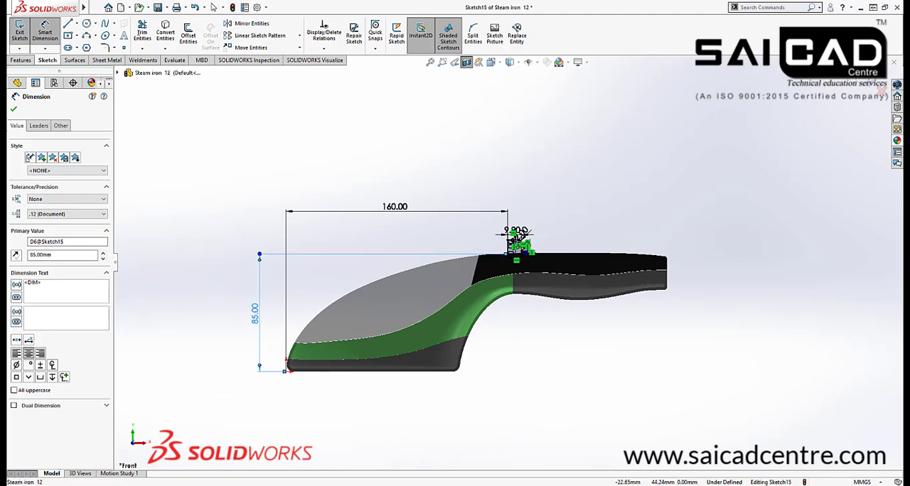
{"action": "key", "text": "Escape"}
{"action": "double_click", "coordinate": [255, 313]}
{"action": "type", "text": "80"}
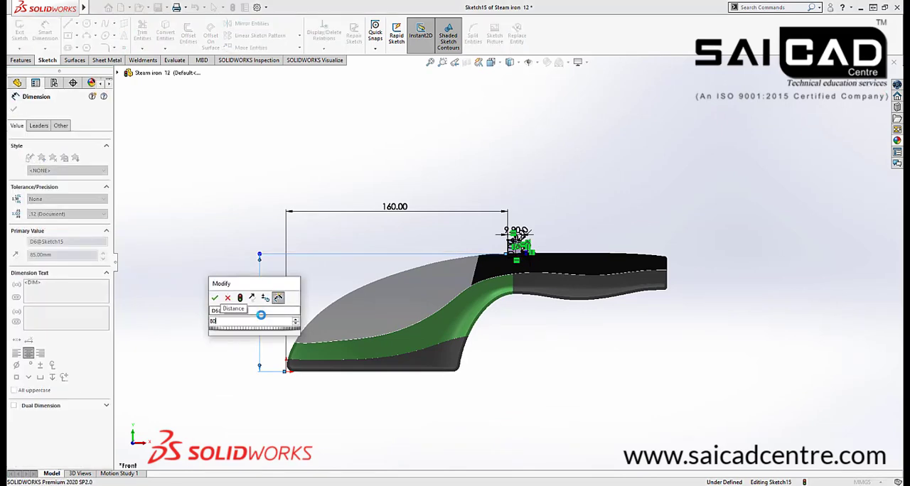
{"action": "key", "text": "Return"}
{"action": "scroll", "coordinate": [533, 255], "scroll_direction": "down", "scroll_amount": 5}
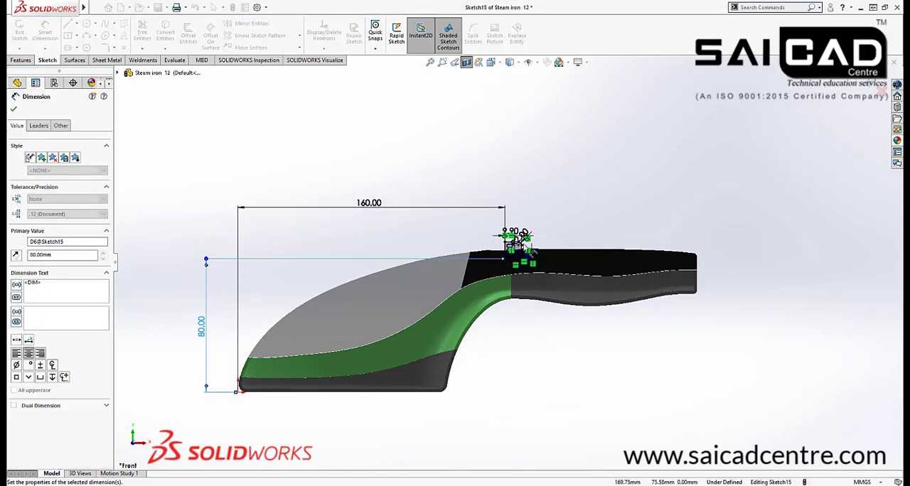
{"action": "left_click", "coordinate": [866, 85]}
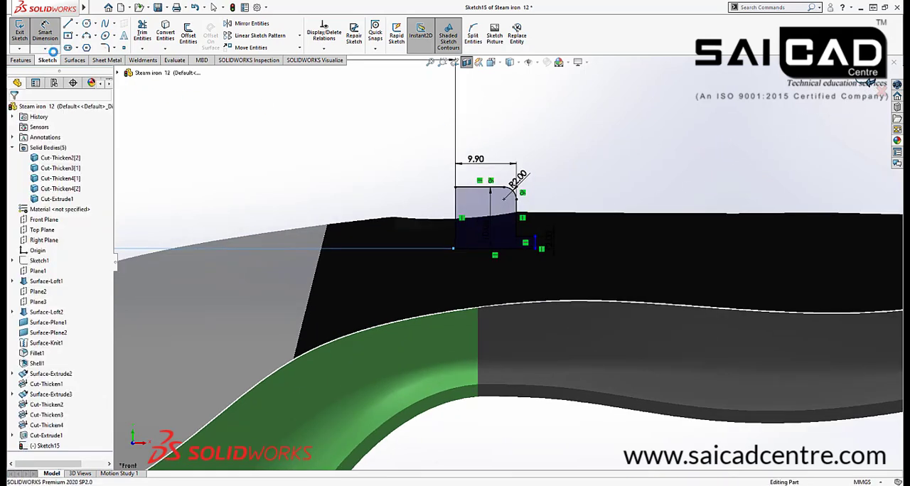
Revolve the button profile 360° about its inner vertical edge as a separate body, without merging the result
{"action": "left_click", "coordinate": [21, 60]}
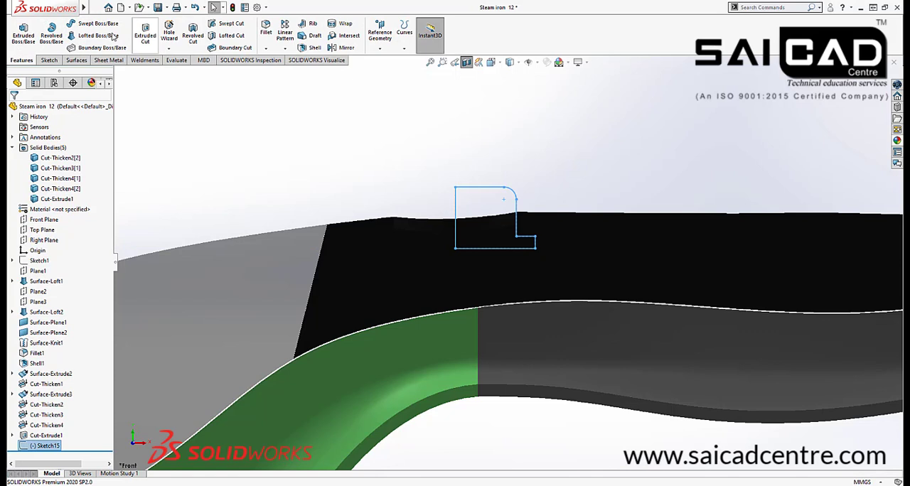
{"action": "left_click", "coordinate": [51, 33]}
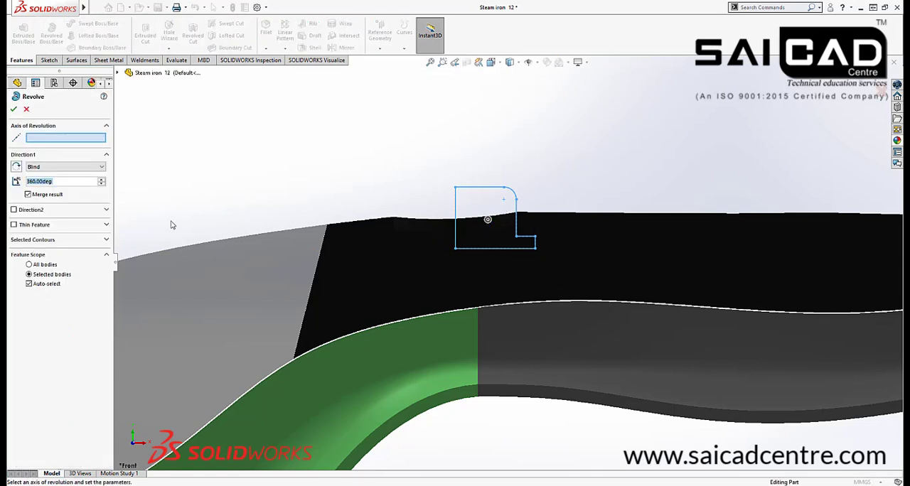
{"action": "left_click", "coordinate": [455, 210]}
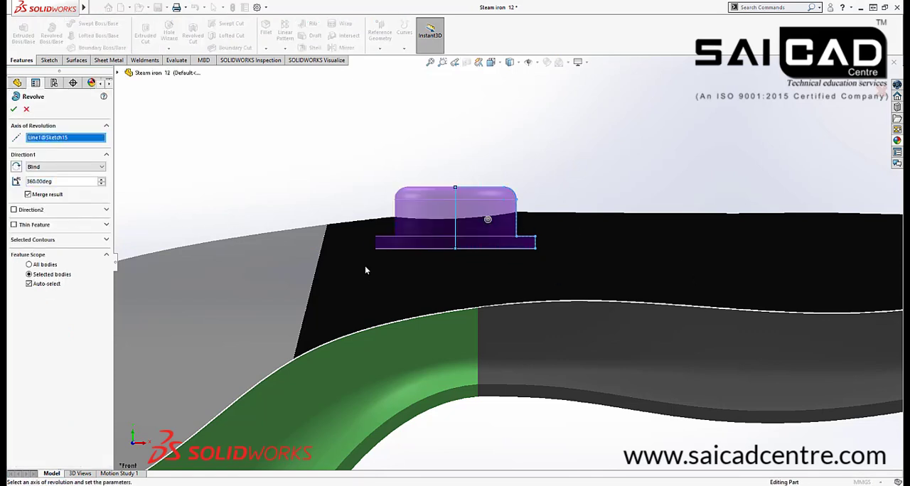
{"action": "left_click", "coordinate": [28, 194]}
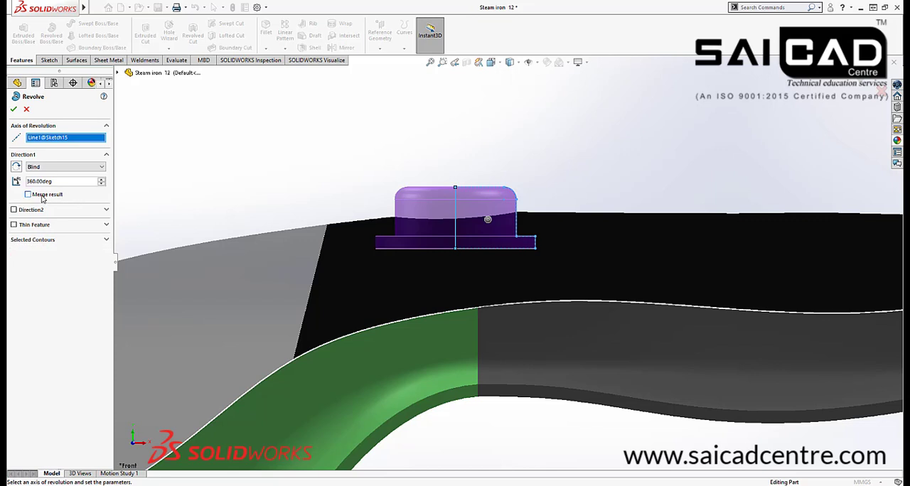
{"action": "left_click", "coordinate": [14, 109]}
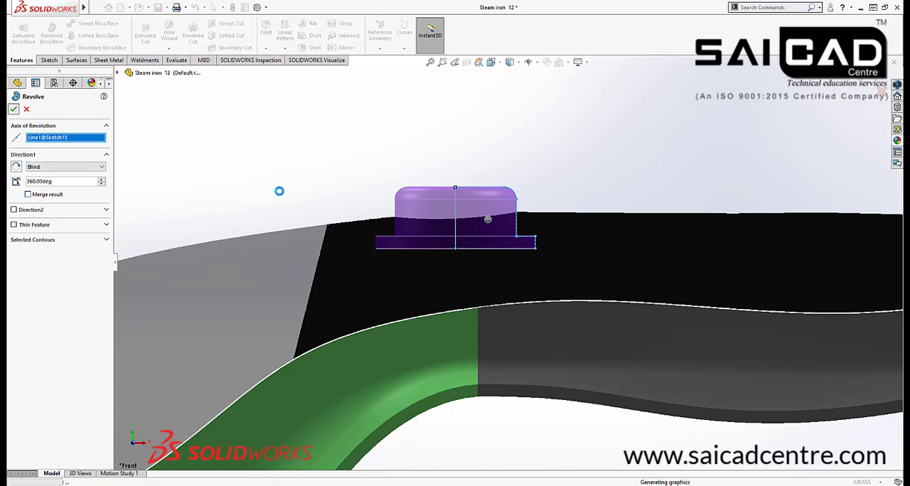
Set the button profile's 10 mm height dimension to 15 mm and rebuild the model
{"action": "middle_click_drag", "start_coordinate": [403, 184], "coordinate": [486, 226]}
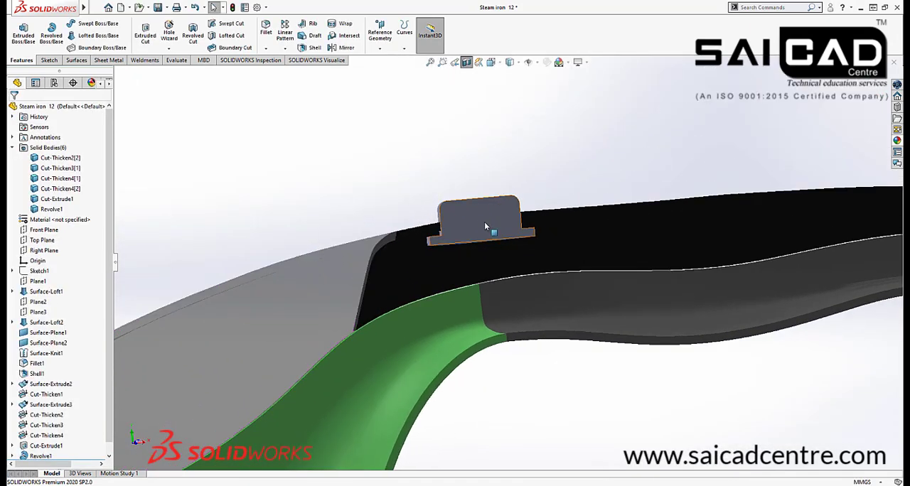
{"action": "left_click", "coordinate": [478, 224]}
{"action": "scroll", "coordinate": [74, 309], "scroll_direction": "down", "scroll_amount": 1}
{"action": "left_click", "coordinate": [41, 446]}
{"action": "scroll", "coordinate": [487, 255], "scroll_direction": "down", "scroll_amount": 3}
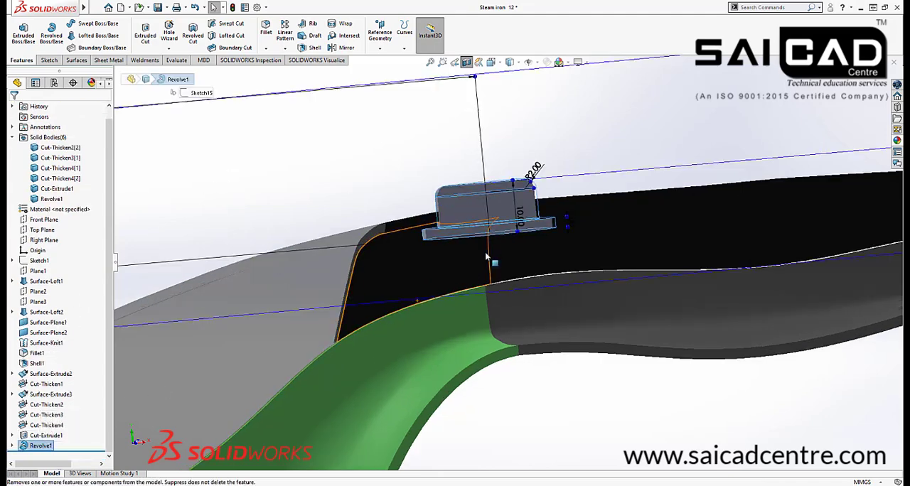
{"action": "middle_click_drag", "start_coordinate": [488, 254], "coordinate": [502, 206]}
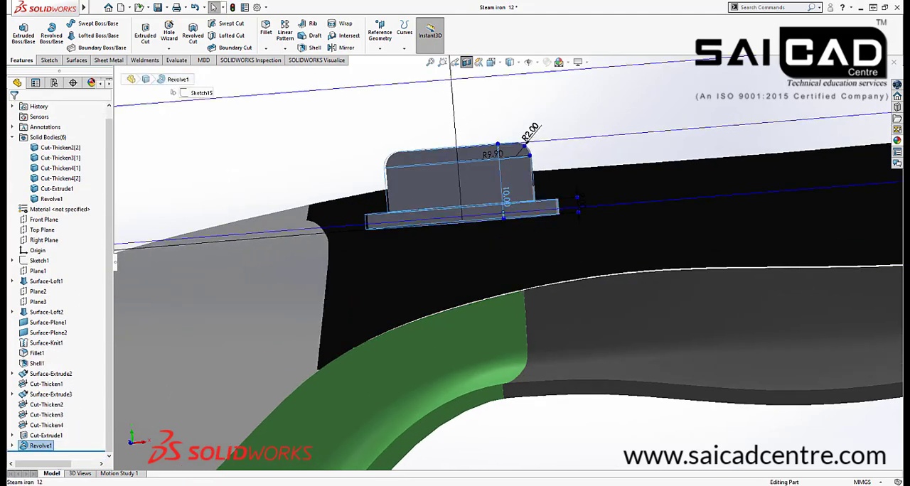
{"action": "double_click", "coordinate": [506, 196]}
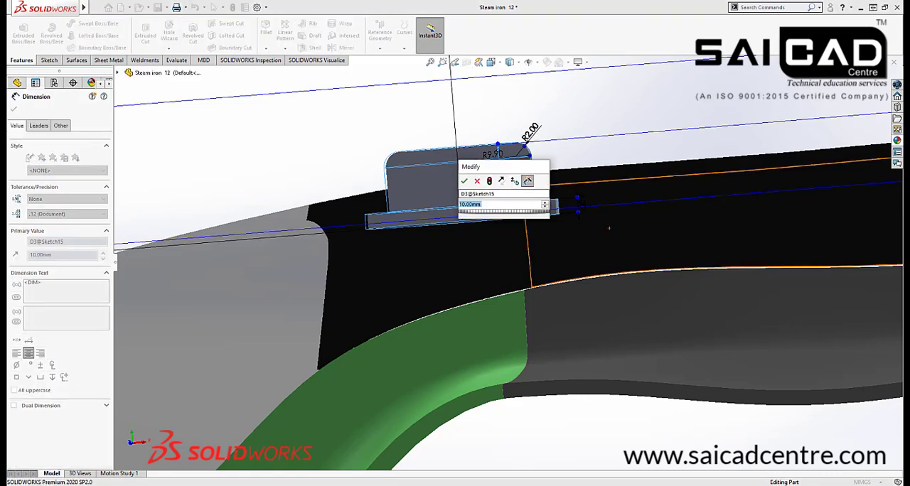
{"action": "type", "text": "12"}
{"action": "key", "text": "Return"}
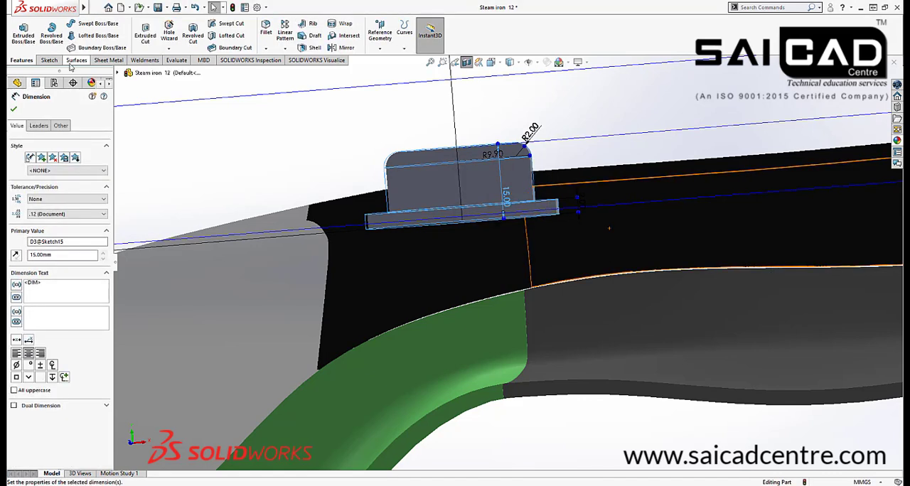
{"action": "left_click", "coordinate": [14, 108]}
{"action": "left_click", "coordinate": [232, 8]}
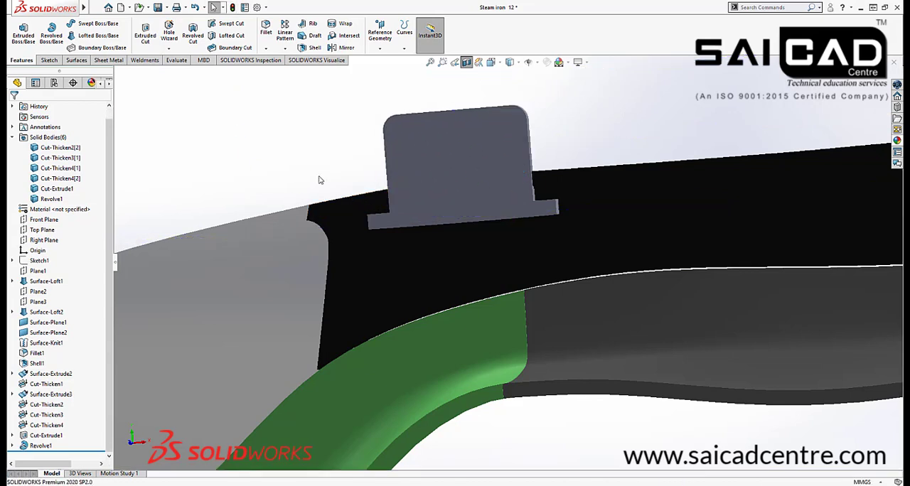
Turn off the section view and inspect the button on the complete steam iron
{"action": "scroll", "coordinate": [405, 139], "scroll_direction": "up", "scroll_amount": 1}
{"action": "scroll", "coordinate": [460, 208], "scroll_direction": "up", "scroll_amount": 4}
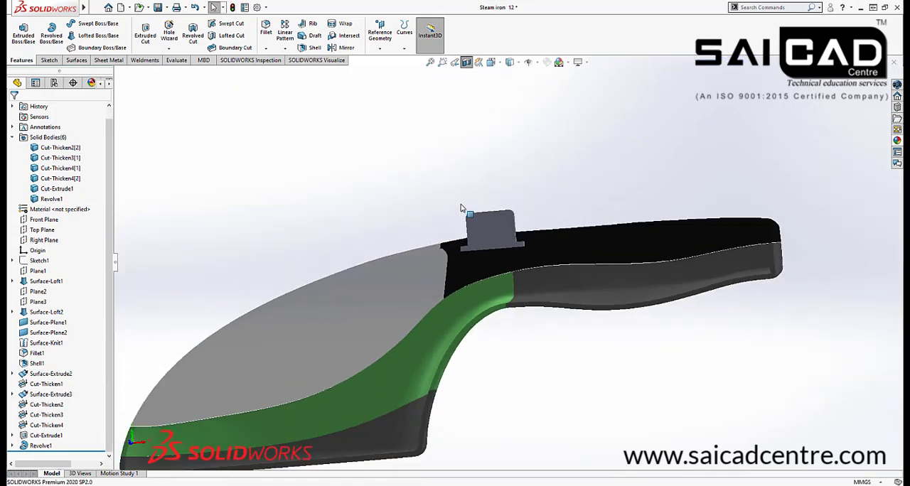
{"action": "left_click", "coordinate": [467, 63]}
{"action": "middle_click_drag", "start_coordinate": [447, 183], "coordinate": [467, 280]}
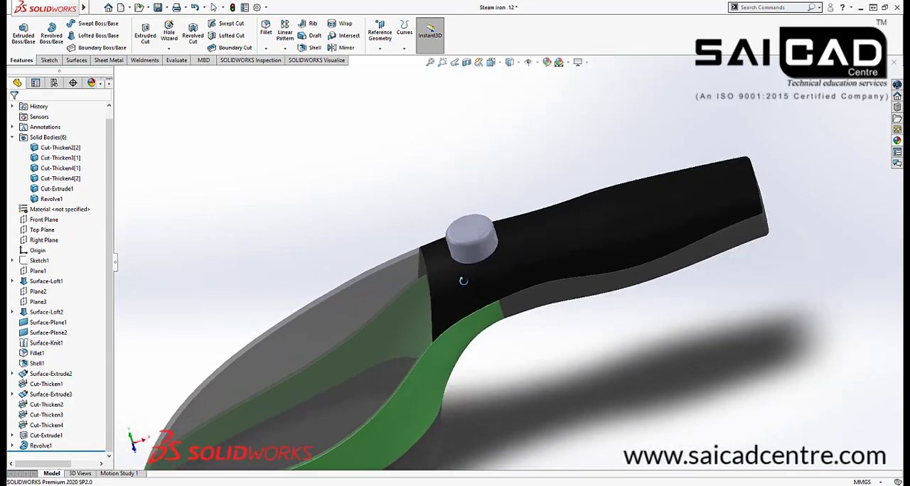
{"action": "scroll", "coordinate": [637, 257], "scroll_direction": "up", "scroll_amount": 3}
{"action": "middle_click_drag", "start_coordinate": [637, 257], "coordinate": [635, 242]}
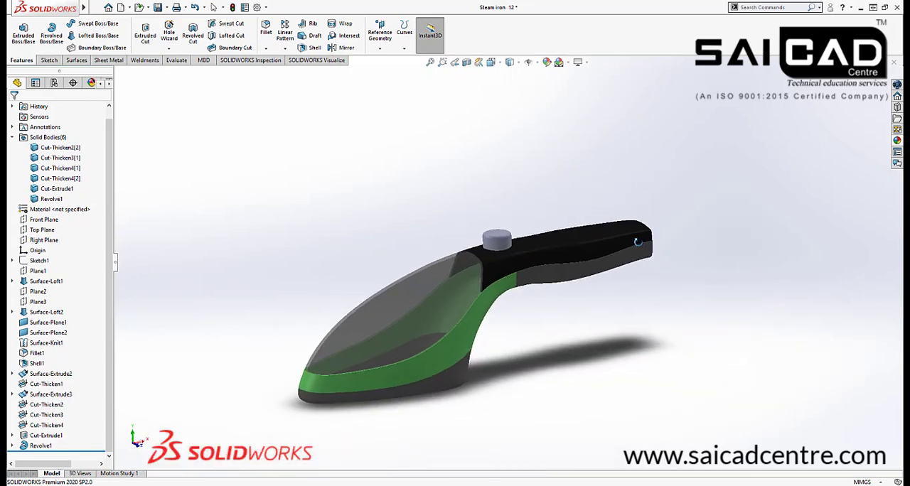
{"action": "scroll", "coordinate": [522, 292], "scroll_direction": "down", "scroll_amount": 1}
{"action": "scroll", "coordinate": [520, 292], "scroll_direction": "up", "scroll_amount": 2}
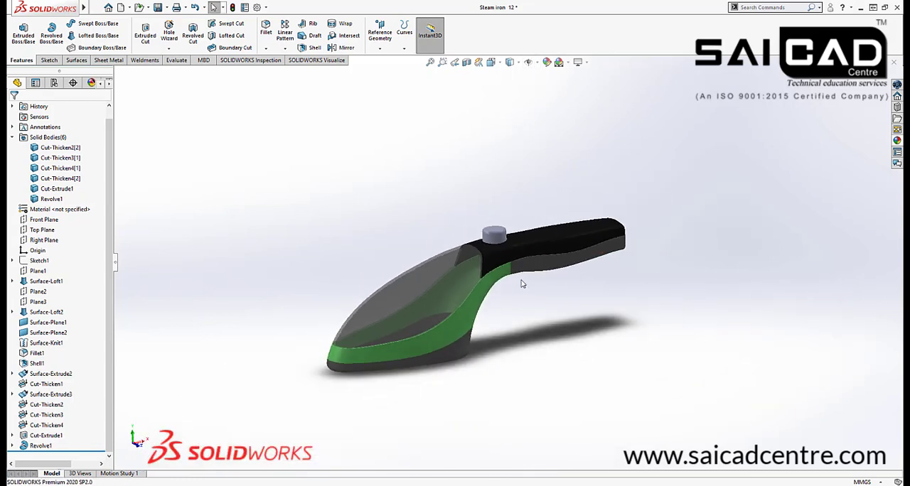
{"action": "middle_click_drag", "start_coordinate": [466, 358], "coordinate": [427, 299]}
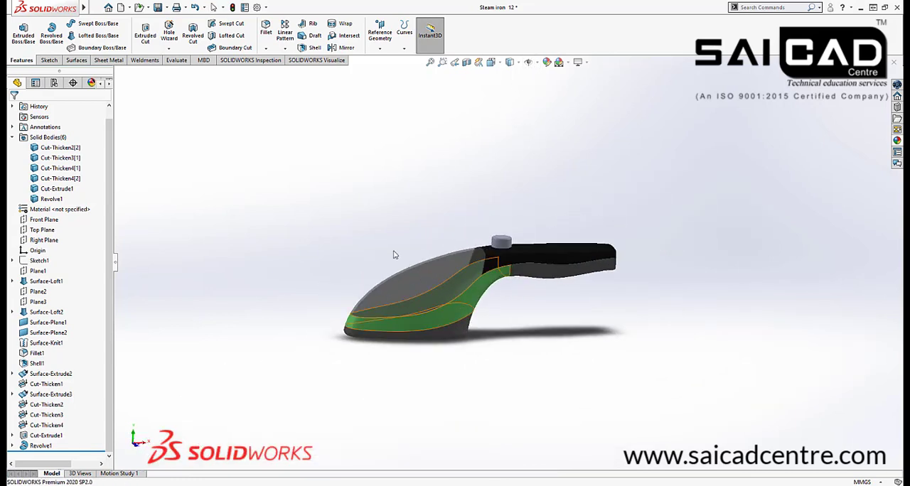
{"action": "scroll", "coordinate": [395, 254], "scroll_direction": "down", "scroll_amount": 2}
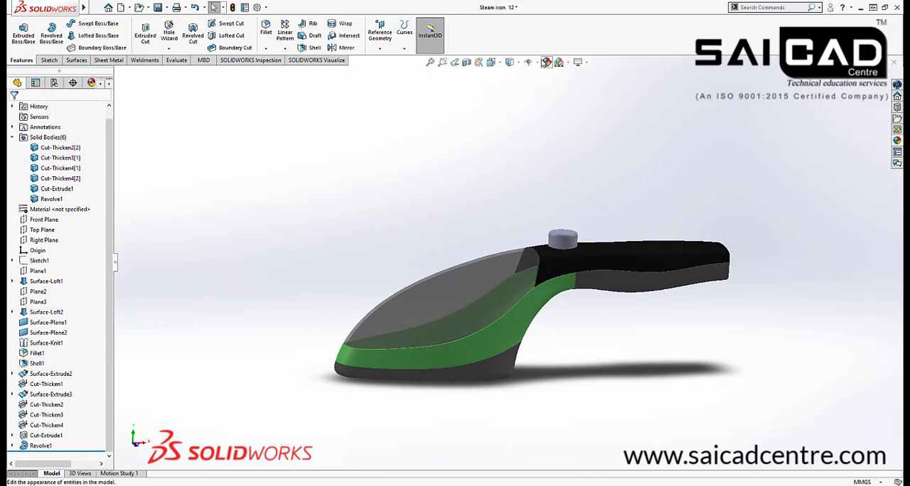
Try the Plain White scene as the model's background
{"action": "left_click", "coordinate": [568, 62]}
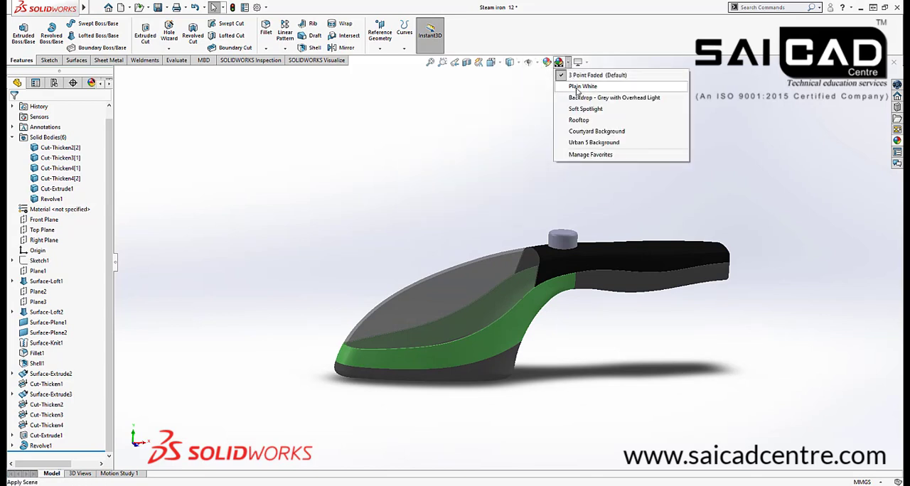
{"action": "left_click", "coordinate": [573, 86]}
{"action": "middle_click_drag", "start_coordinate": [496, 240], "coordinate": [515, 284]}
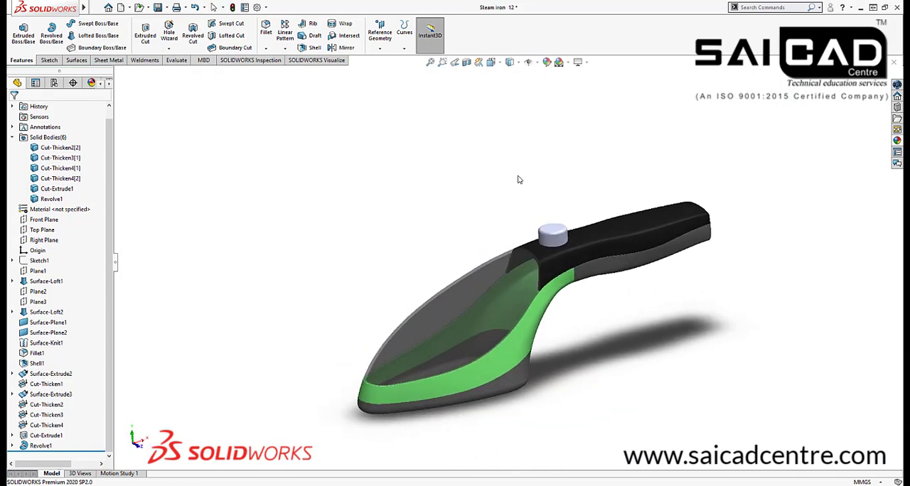
Apply the Soft Spotlight scene and inspect the button's fit in the handle from above
{"action": "left_click", "coordinate": [568, 63]}
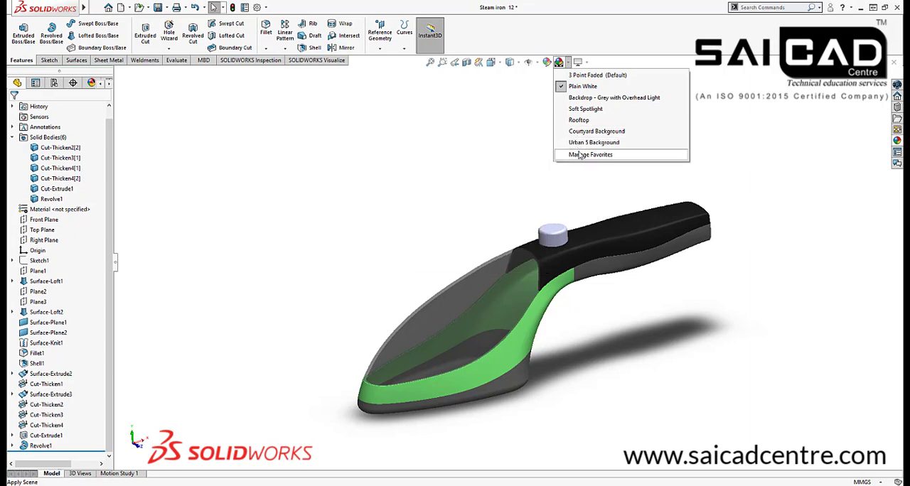
{"action": "left_click", "coordinate": [585, 108]}
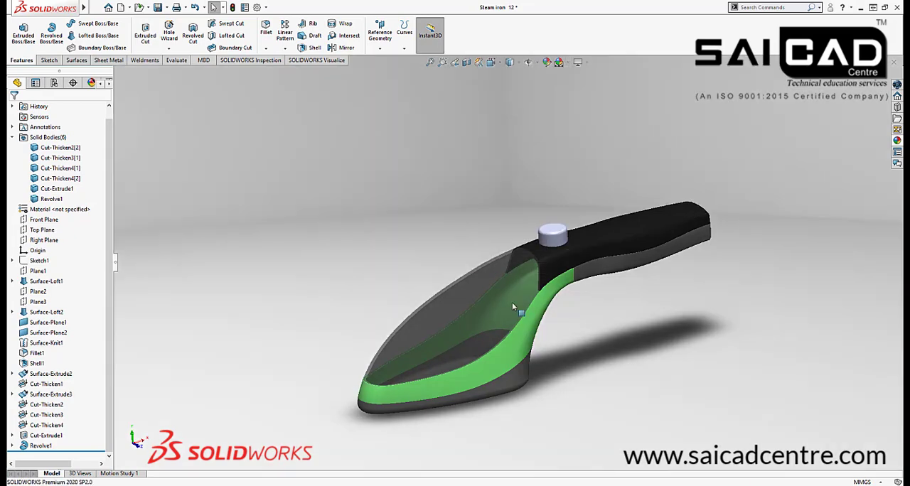
{"action": "scroll", "coordinate": [530, 305], "scroll_direction": "down", "scroll_amount": 2}
{"action": "middle_click_drag", "start_coordinate": [595, 269], "coordinate": [603, 249]}
{"action": "scroll", "coordinate": [601, 257], "scroll_direction": "down", "scroll_amount": 4}
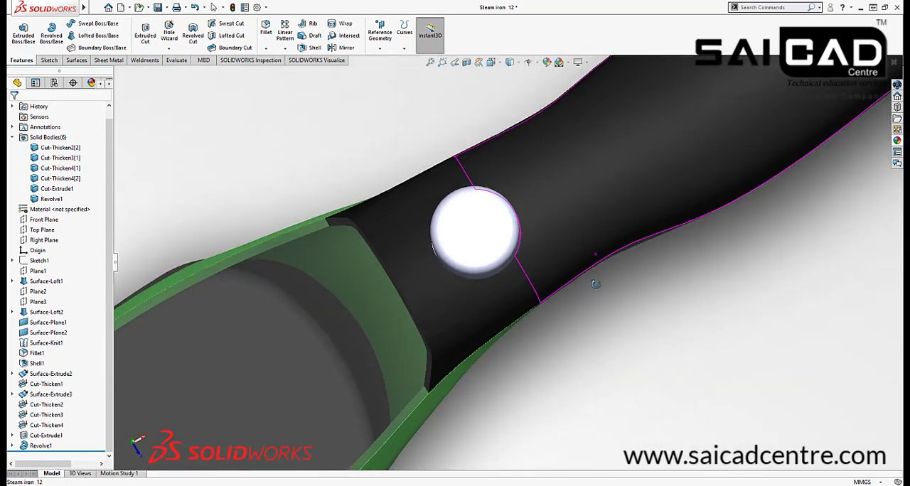
{"action": "middle_click_drag", "start_coordinate": [596, 284], "coordinate": [590, 258]}
{"action": "scroll", "coordinate": [592, 252], "scroll_direction": "up", "scroll_amount": 4}
{"action": "scroll", "coordinate": [655, 216], "scroll_direction": "down", "scroll_amount": 1}
{"action": "middle_click_drag", "start_coordinate": [542, 293], "coordinate": [546, 274]}
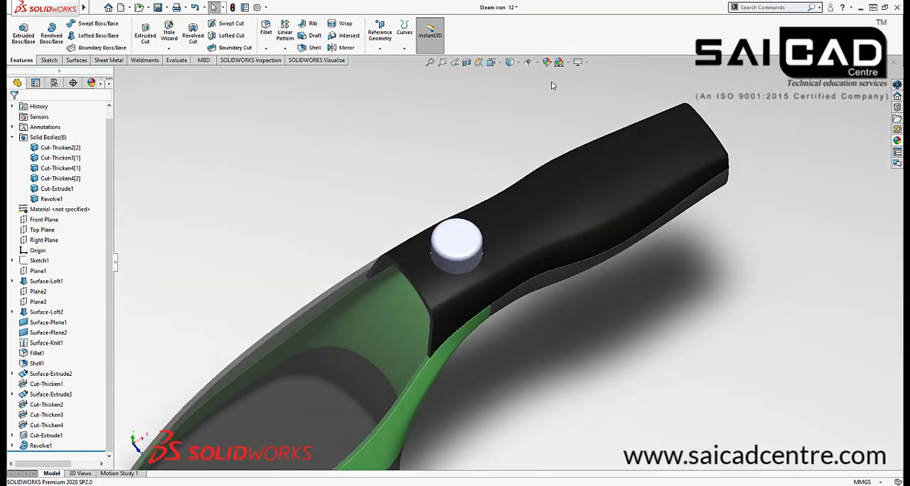
Turn on the Cartoon display effect and view the whole steam iron from the side
{"action": "left_click", "coordinate": [568, 63]}
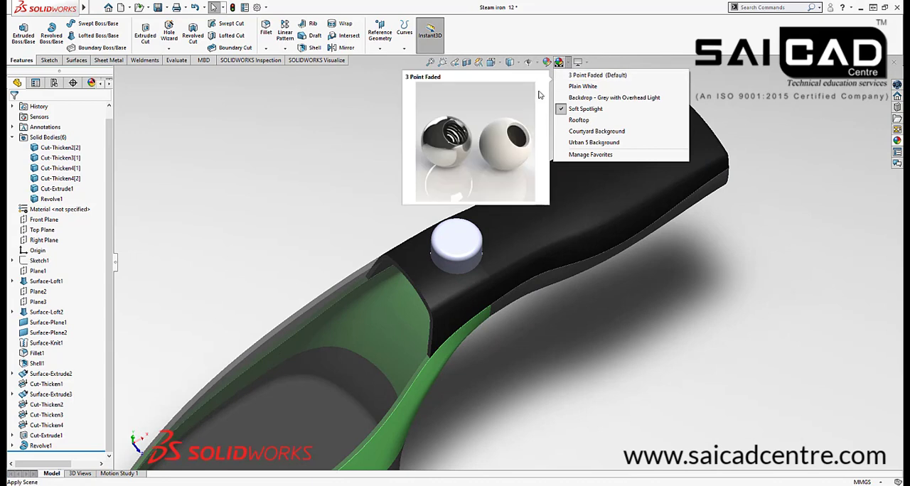
{"action": "left_click", "coordinate": [580, 62]}
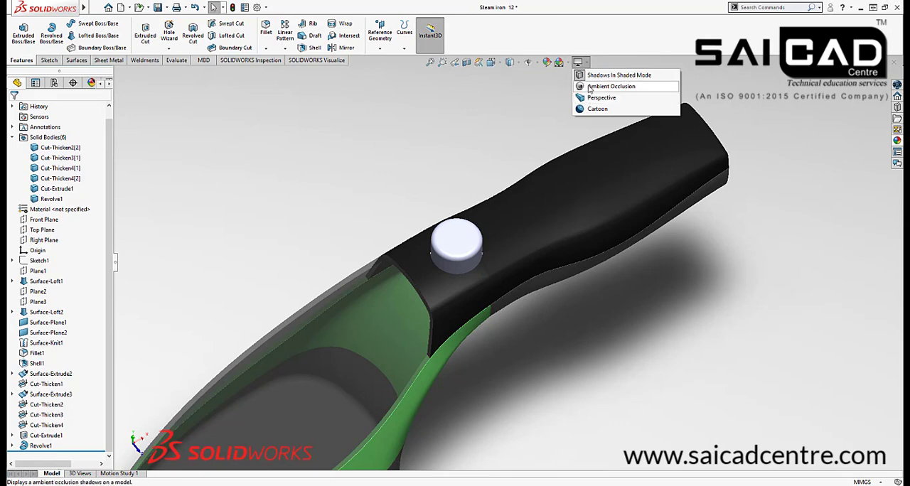
{"action": "left_click", "coordinate": [594, 109]}
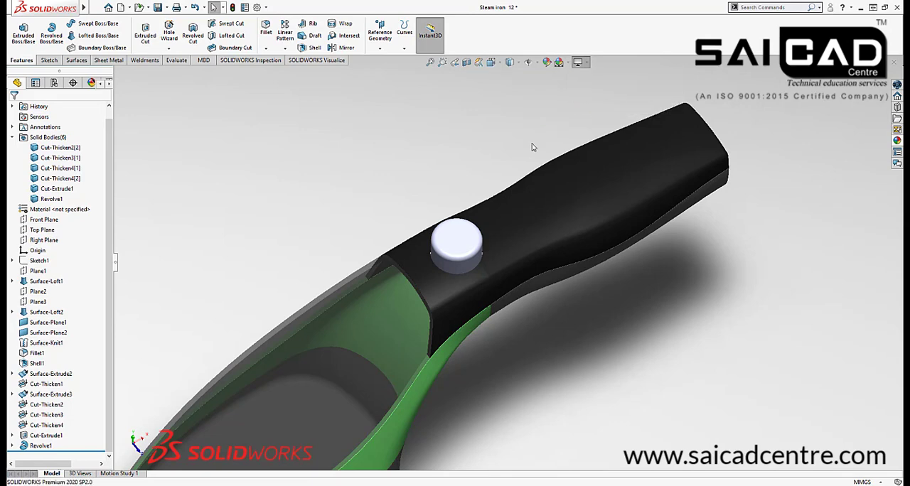
{"action": "mouse_move", "coordinate": [536, 320]}
{"action": "middle_mouse_down"}
{"action": "mouse_move", "coordinate": [511, 279]}
{"action": "mouse_move", "coordinate": [524, 319]}
{"action": "mouse_move", "coordinate": [548, 315]}
{"action": "mouse_move", "coordinate": [512, 178]}
{"action": "mouse_move", "coordinate": [609, 209]}
{"action": "mouse_move", "coordinate": [615, 329]}
{"action": "middle_mouse_up"}
{"action": "middle_click_drag", "start_coordinate": [490, 307], "coordinate": [447, 266]}
{"action": "scroll", "coordinate": [589, 371], "scroll_direction": "up", "scroll_amount": 4}
{"action": "scroll", "coordinate": [483, 339], "scroll_direction": "down", "scroll_amount": 3}
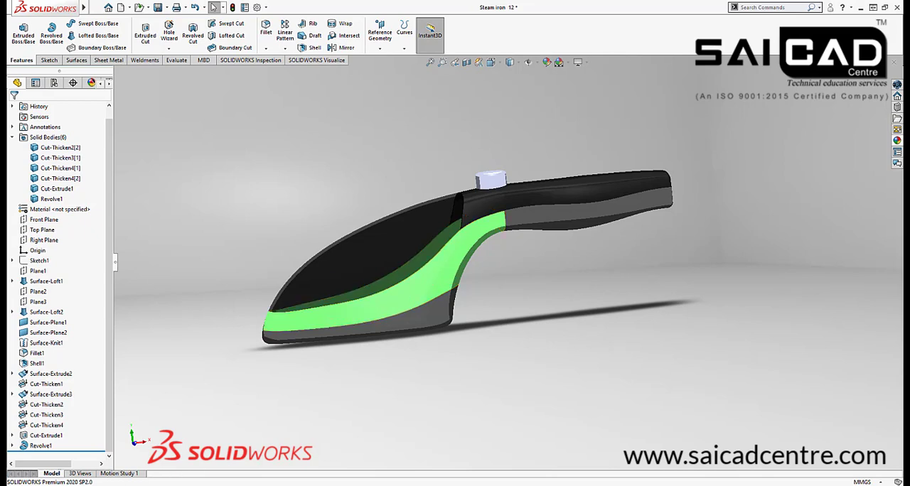
Find PowerPoint with the Windows search and switch to it
{"action": "key", "text": "super"}
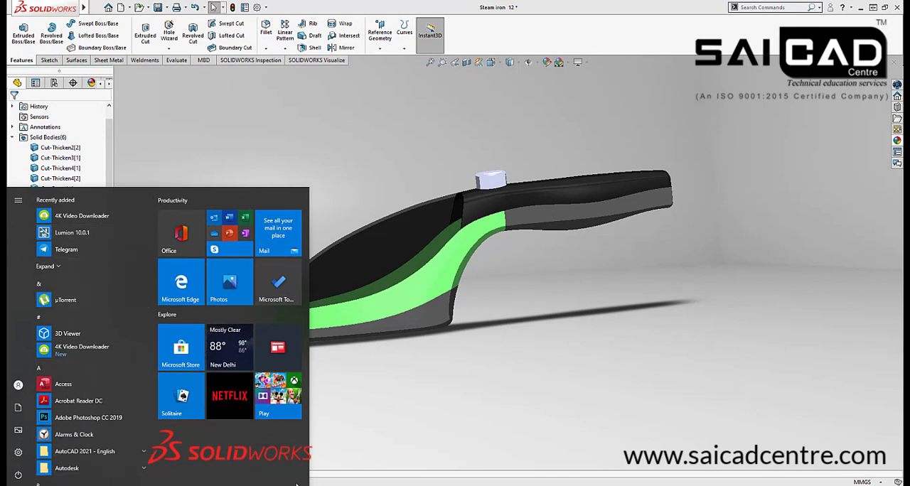
{"action": "left_click", "coordinate": [352, 448]}
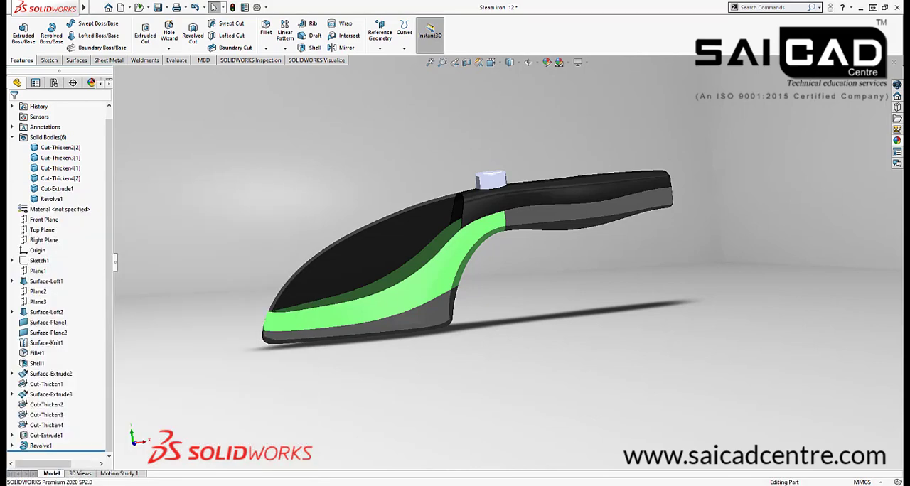
{"action": "key", "text": "super"}
{"action": "type", "text": "power"}
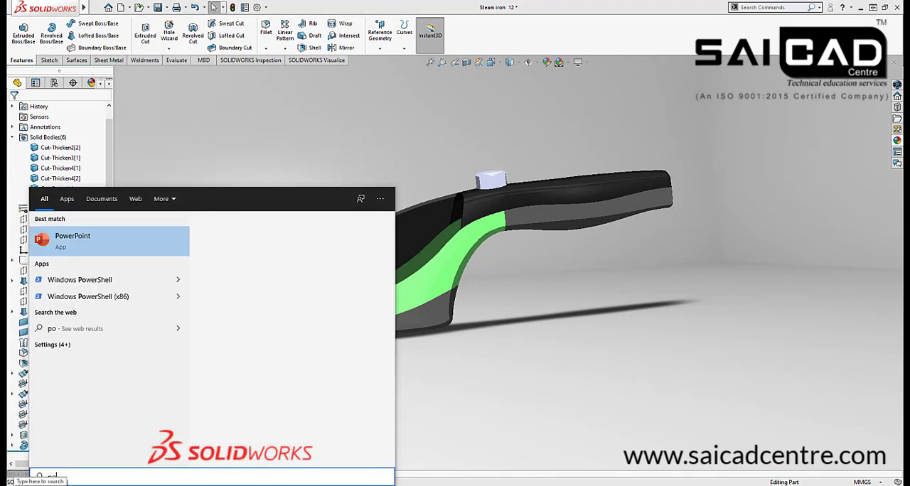
{"action": "key", "text": "Return"}
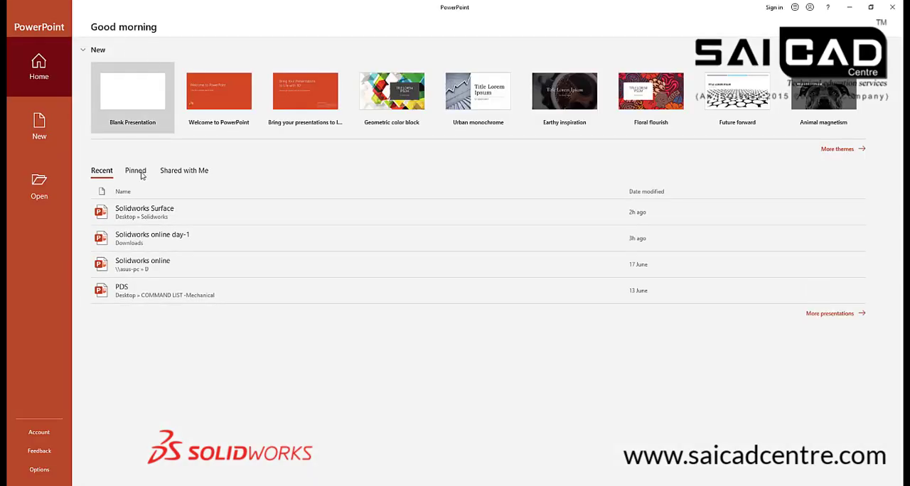
{"action": "left_click", "coordinate": [144, 212]}
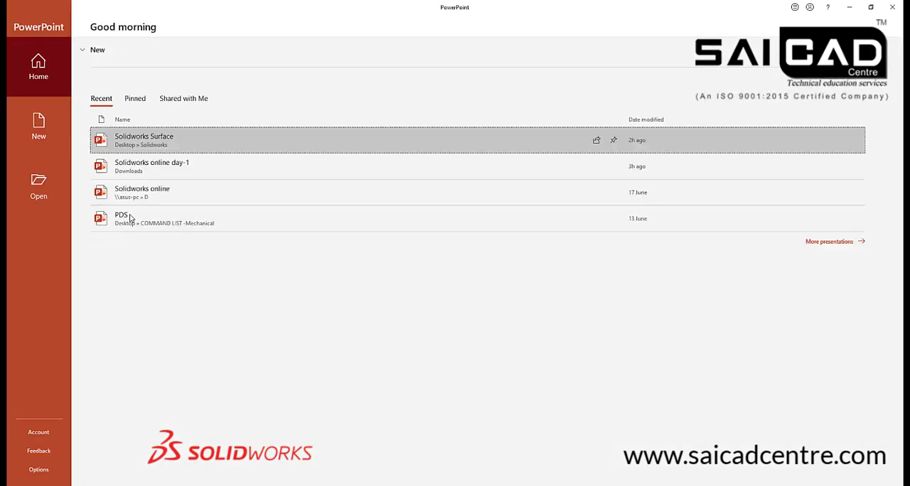